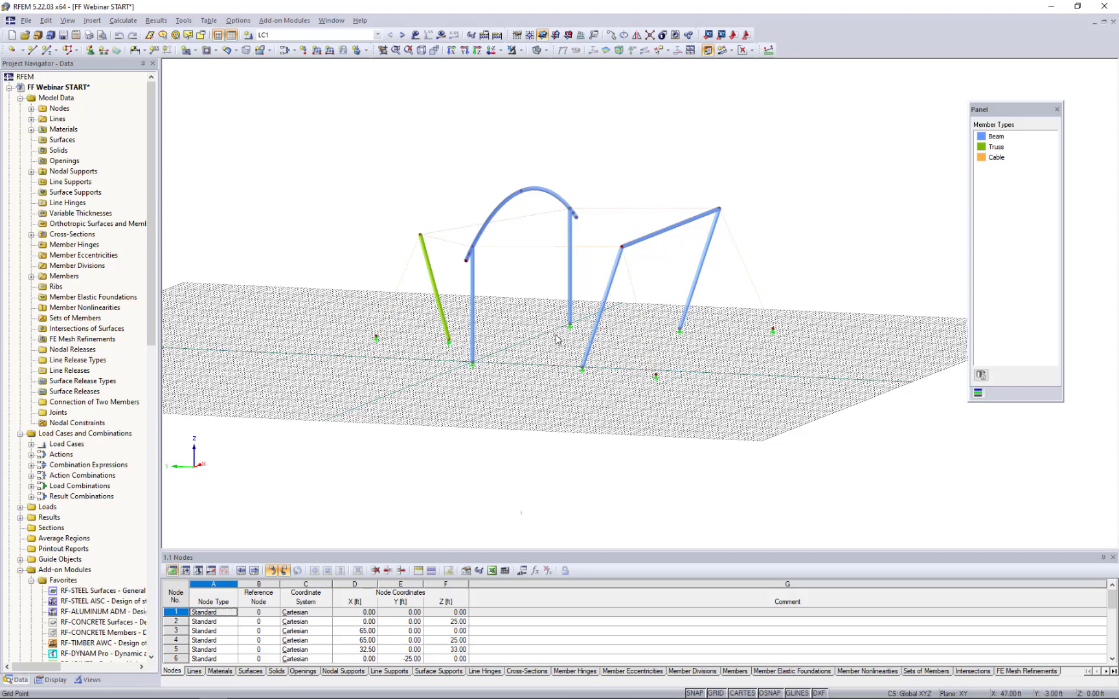
- Turn off the work plane grid display around the frame structure
click(715, 694)
scroll(541, 428, up, 3)
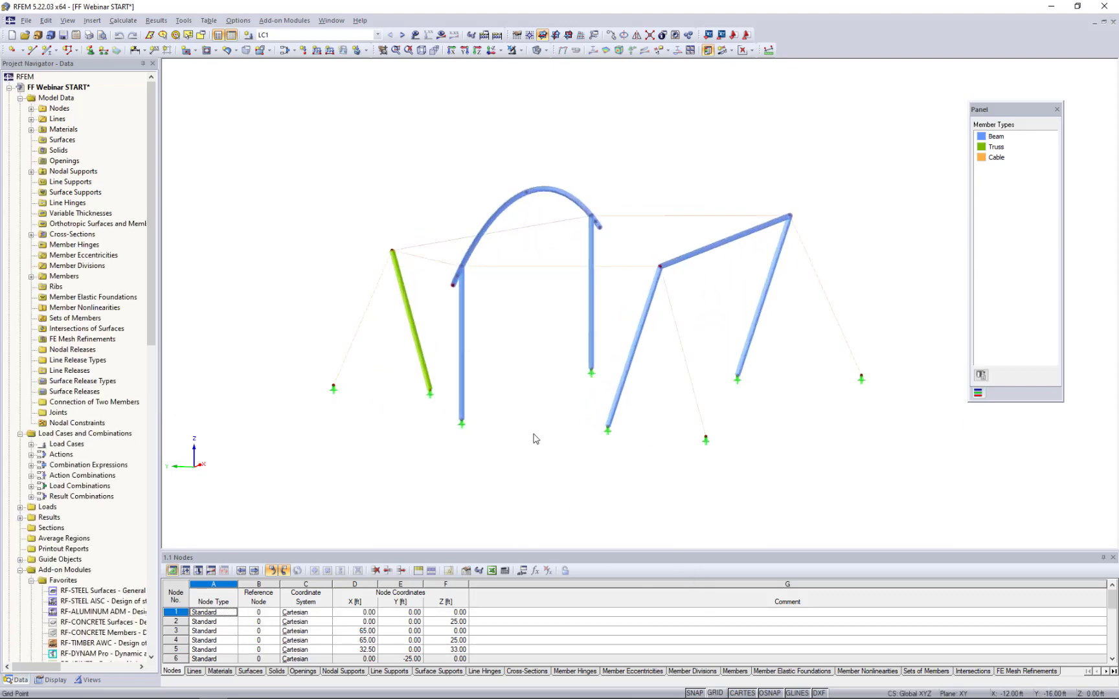
scroll(536, 439, up, 2)
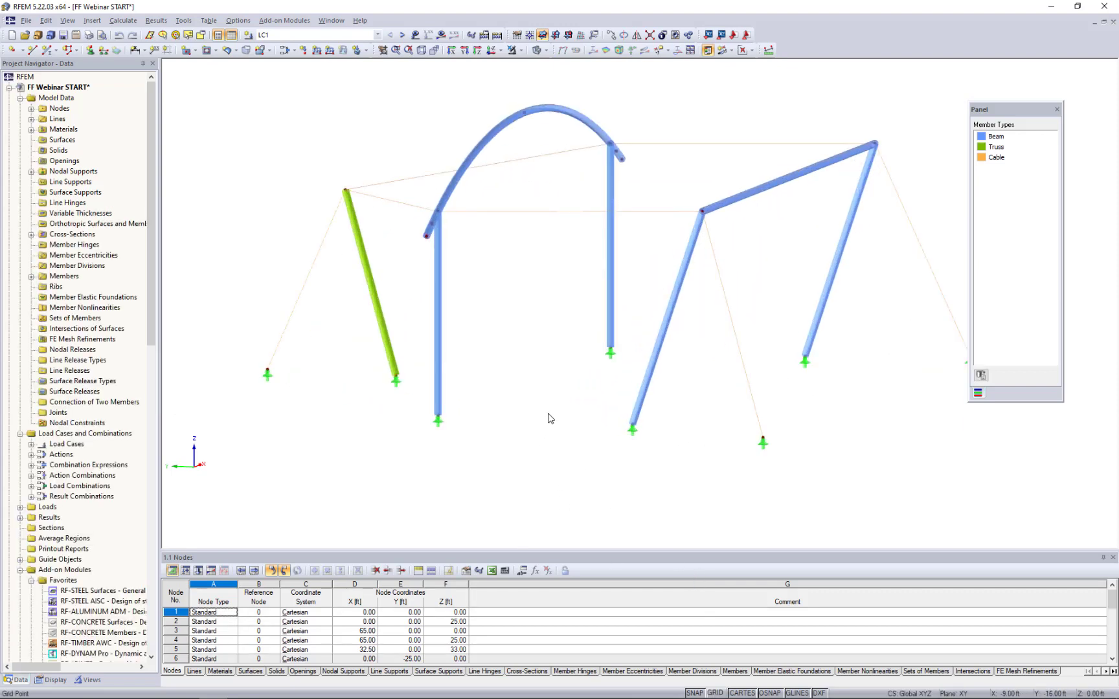
mouse_move(547, 411)
ctrl+middle_down()
mouse_move(562, 413)
mouse_move(552, 410)
ctrl+middle_up()
scroll(553, 409, down, 1)
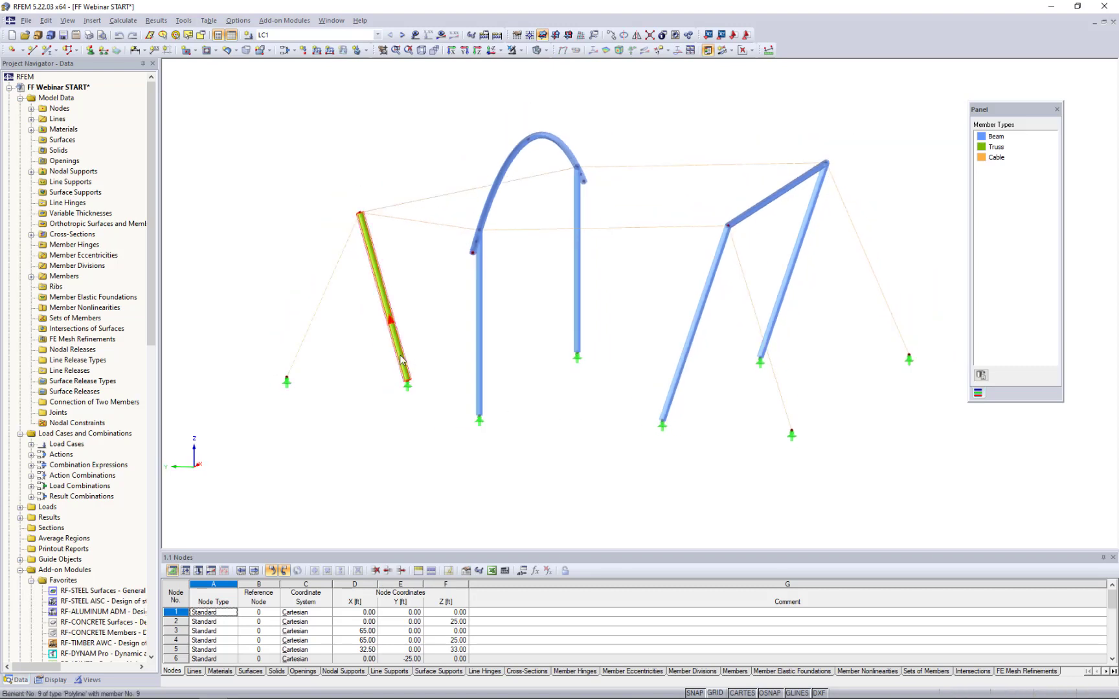
- Check the member type and cross-section of the green truss member and an inclined blue beam column, leaving both unchanged
double_click(401, 359)
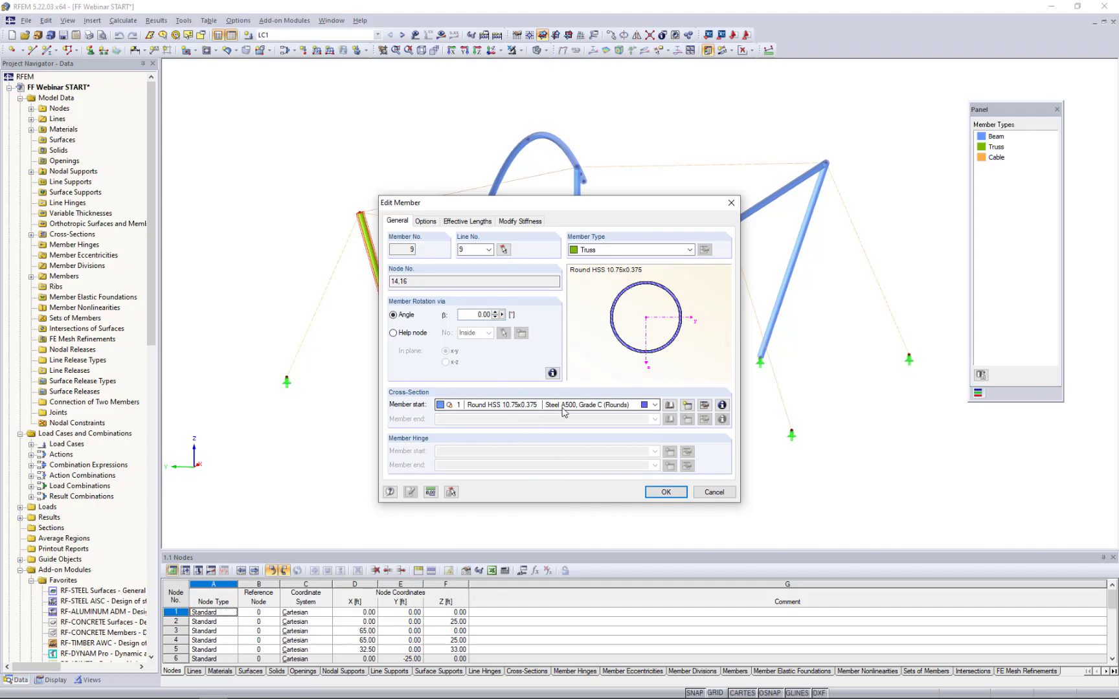
click(713, 492)
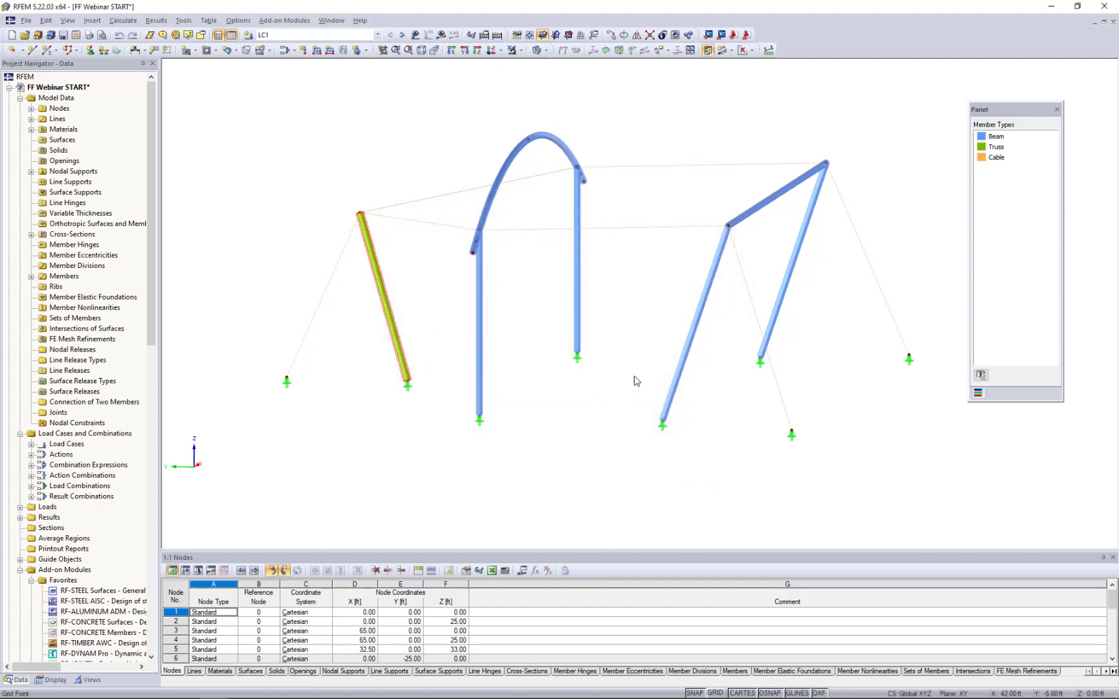
ctrl+middle_drag(569, 407, 471, 446)
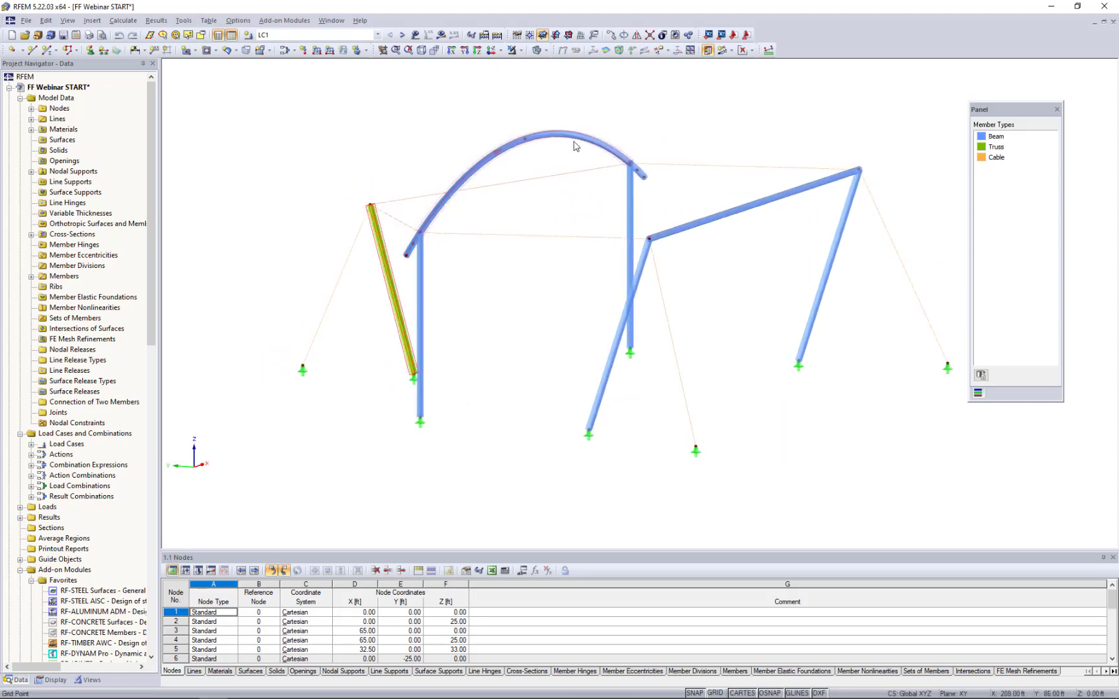
ctrl+middle_drag(532, 344, 714, 351)
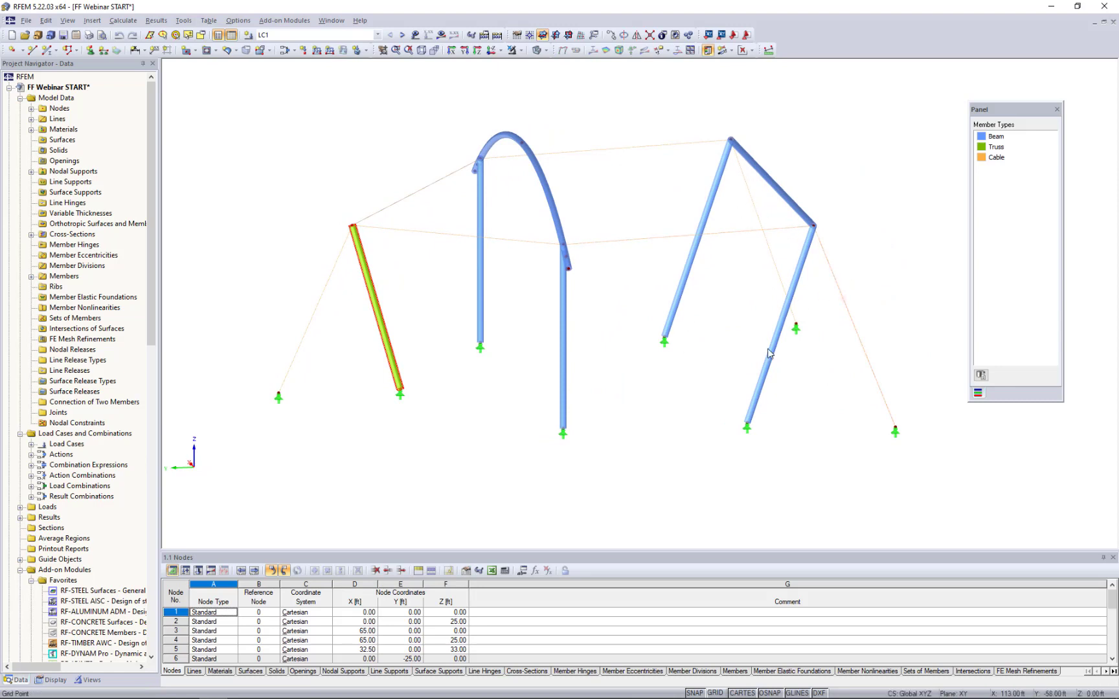
double_click(760, 397)
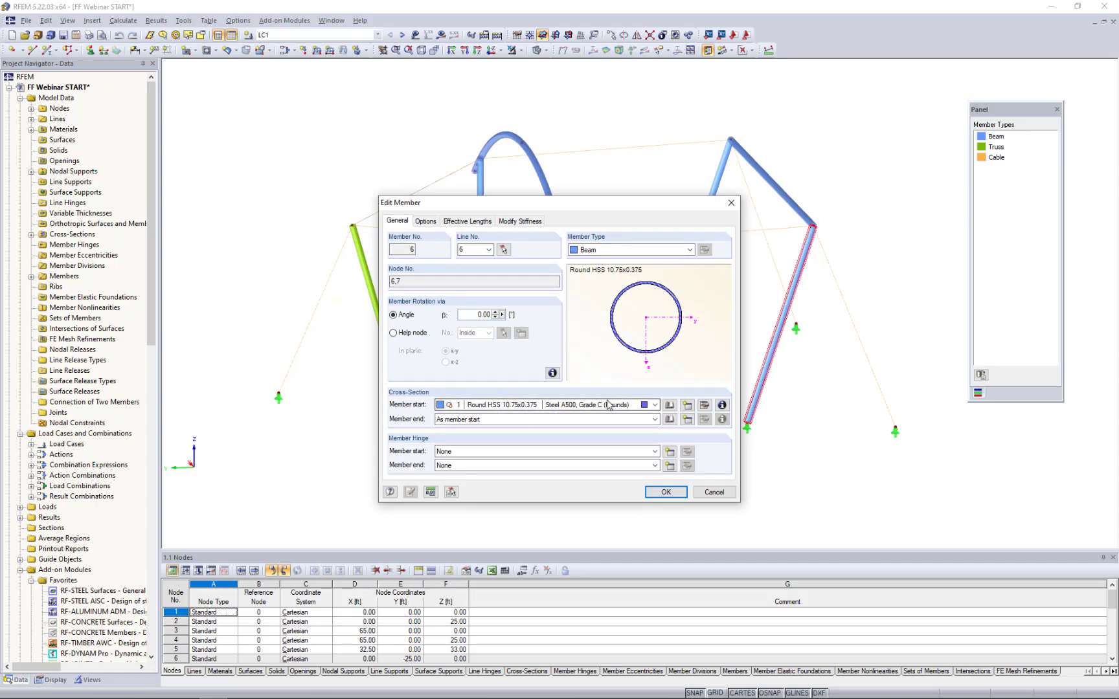
click(714, 494)
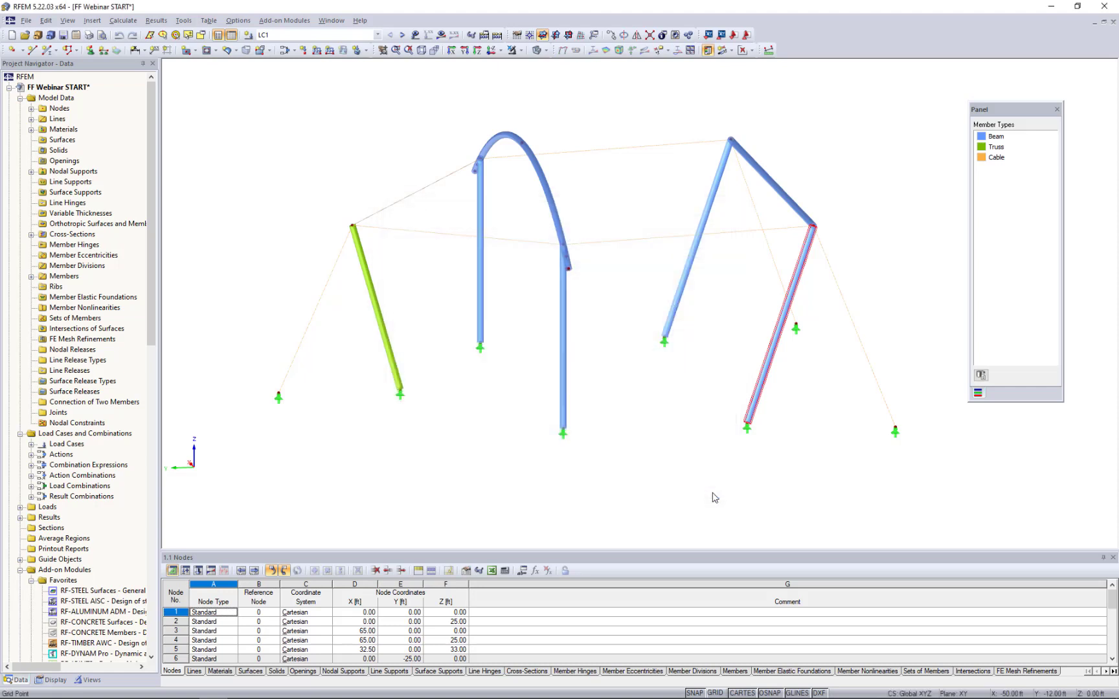
- Switch the model display from solid rendering to wireframe
ctrl+middle_drag(700, 468, 599, 552)
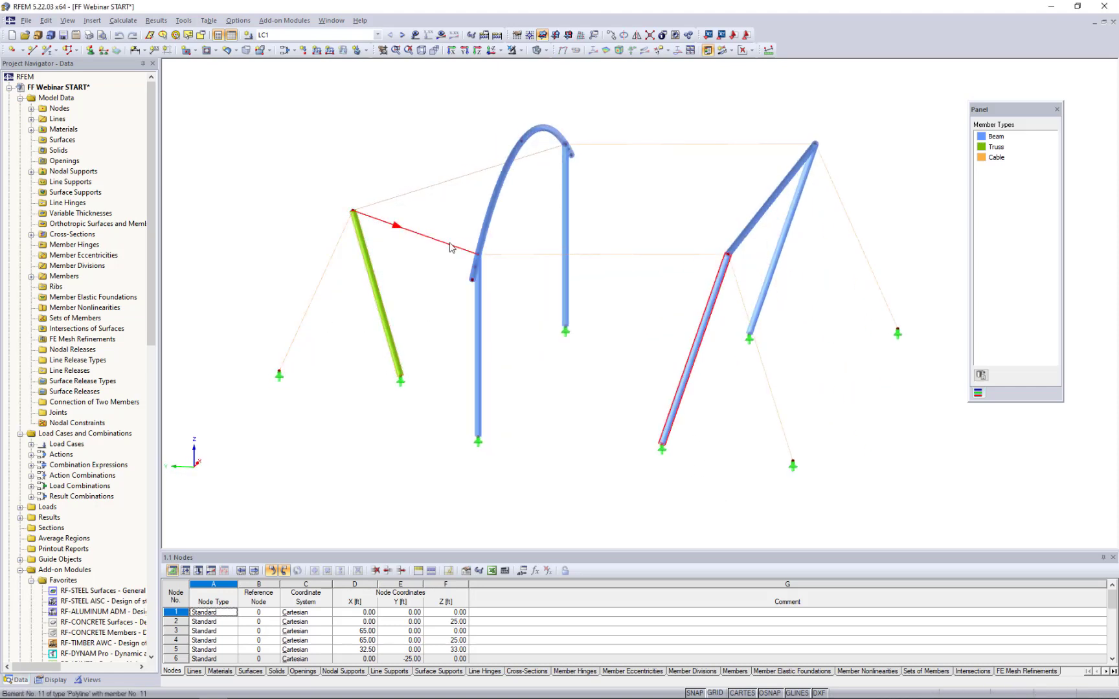
click(546, 51)
click(570, 64)
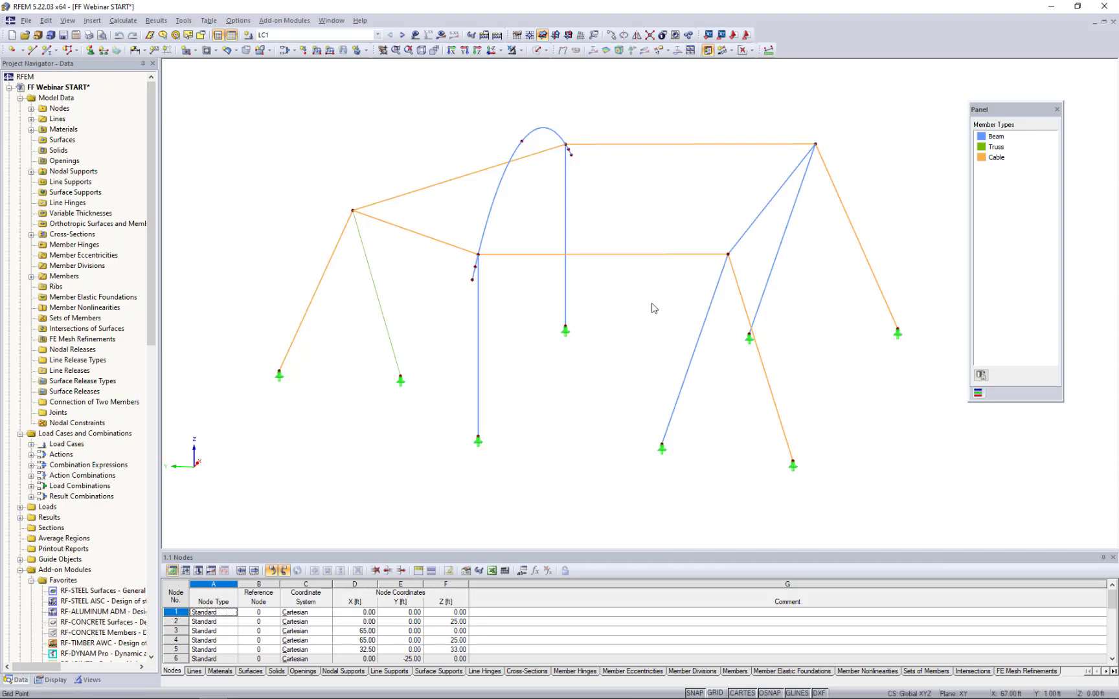
- Check the member type and cross-section of the horizontal cable between the arch column and the inclined column, leaving it unchanged
double_click(636, 258)
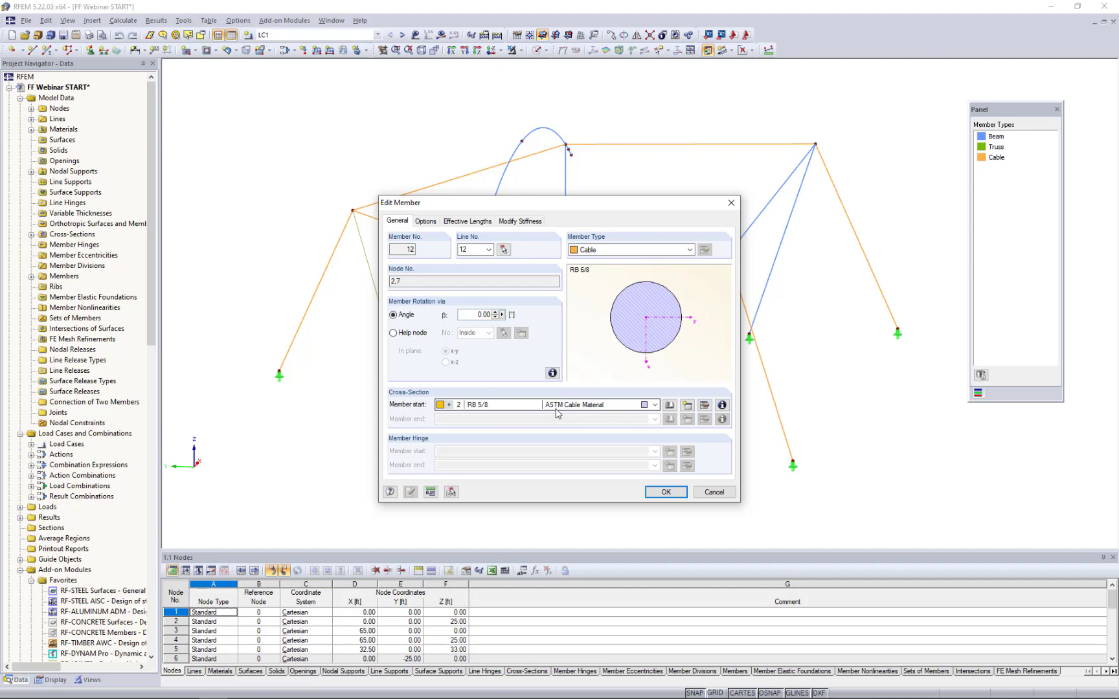
click(715, 493)
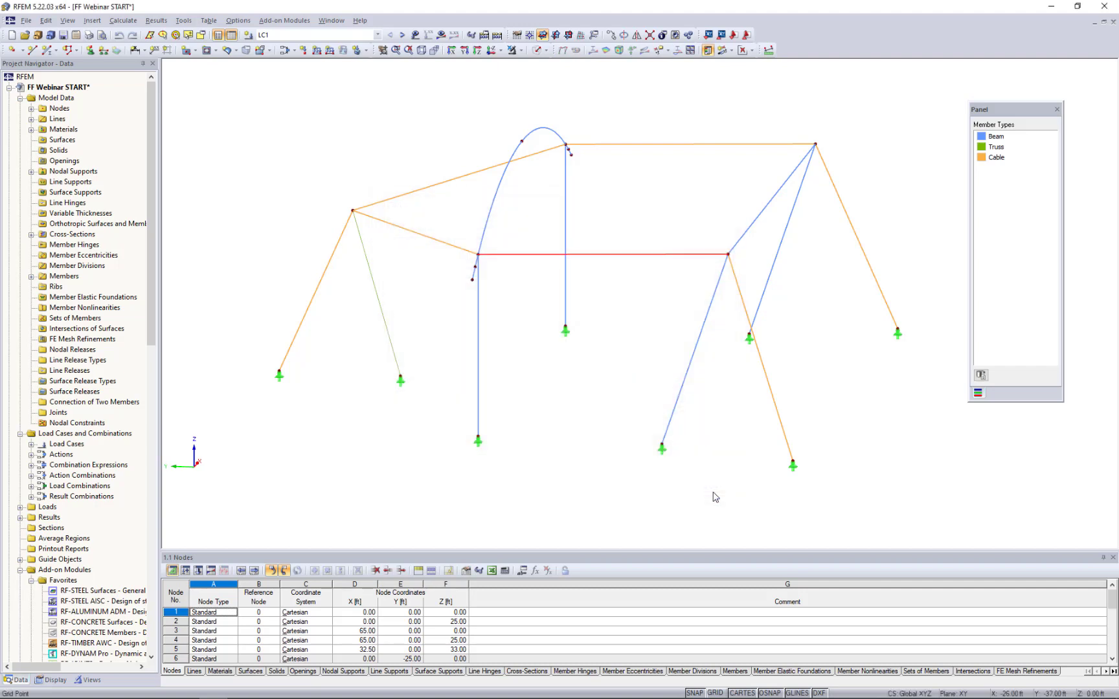
ctrl+middle_drag(576, 387, 545, 391)
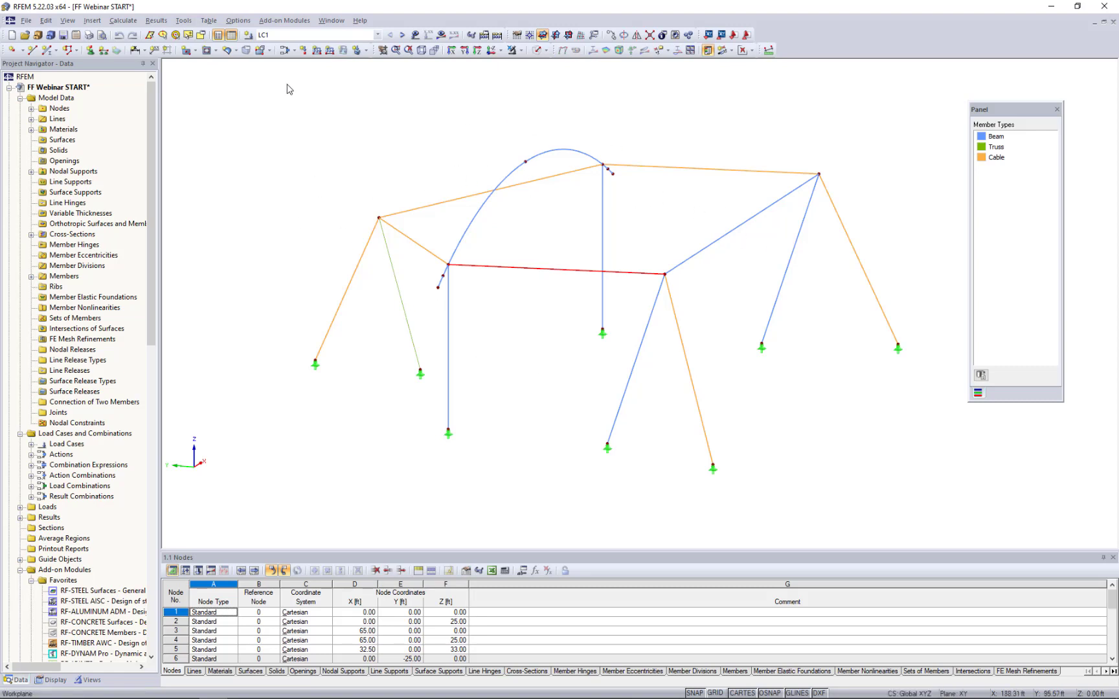
- Give load case LC1 the description Dead Load
click(281, 54)
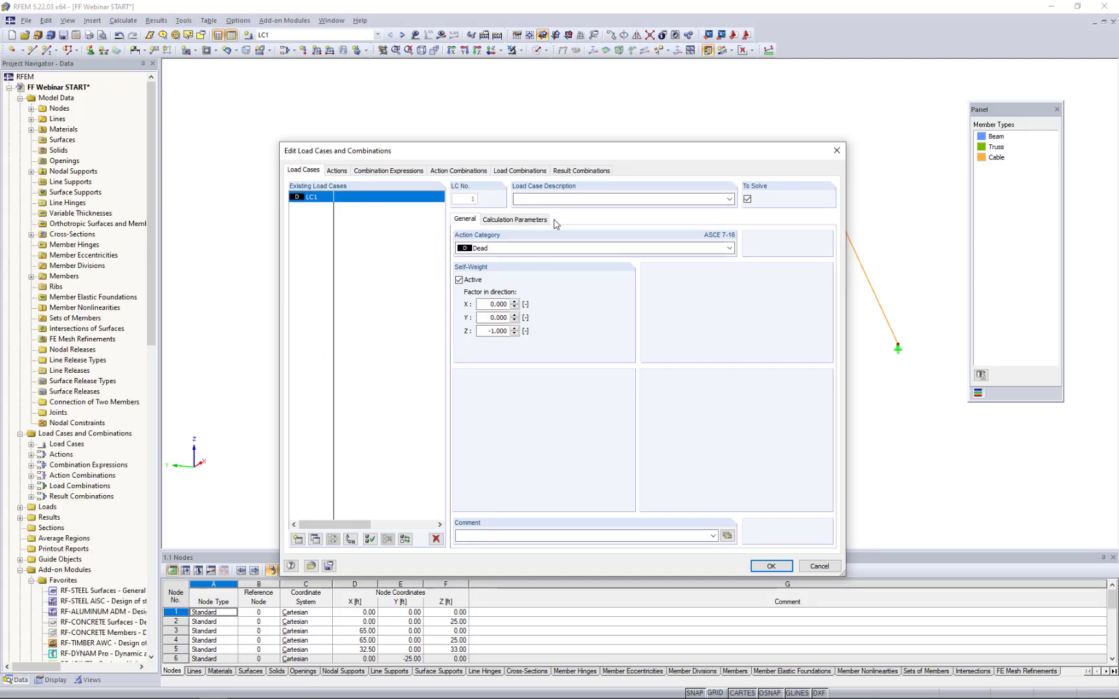
click(551, 198)
text(Dead Load)
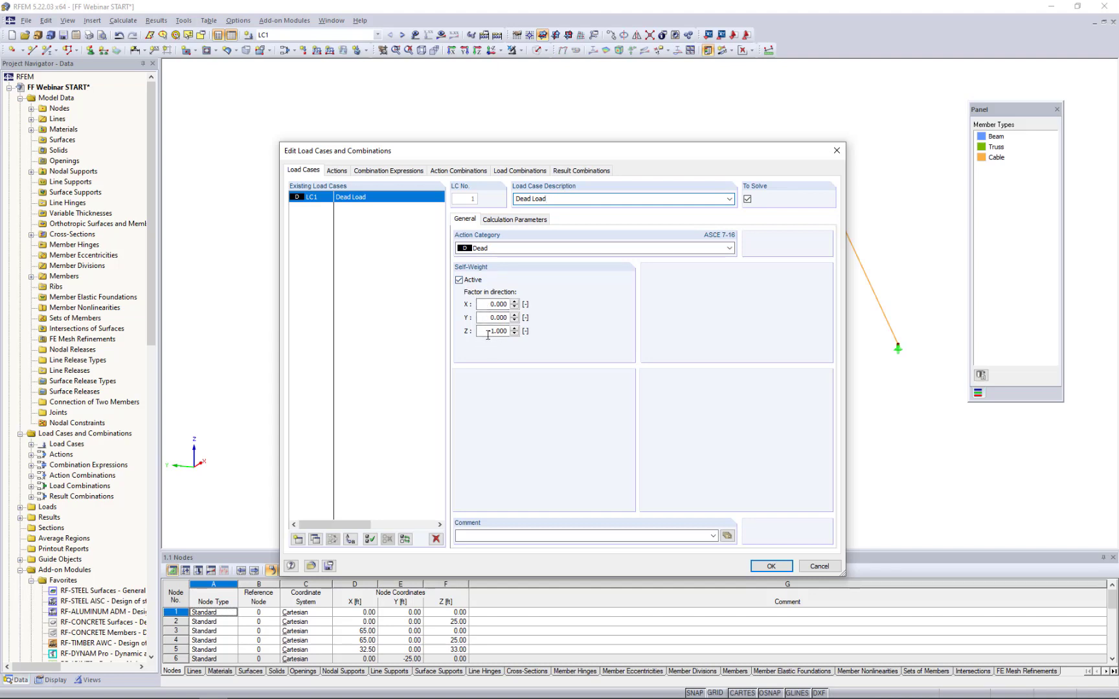
click(770, 566)
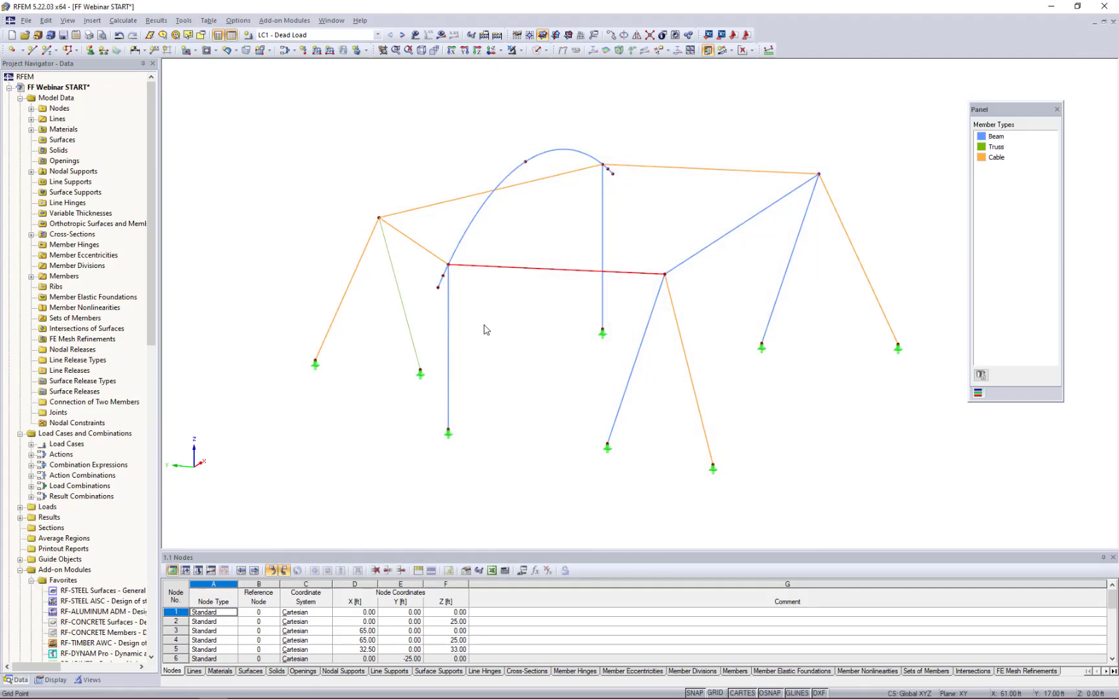
- Calculate and display the global deformations for LC1 - Dead Load, examine the cable sag, and hide the results
click(440, 35)
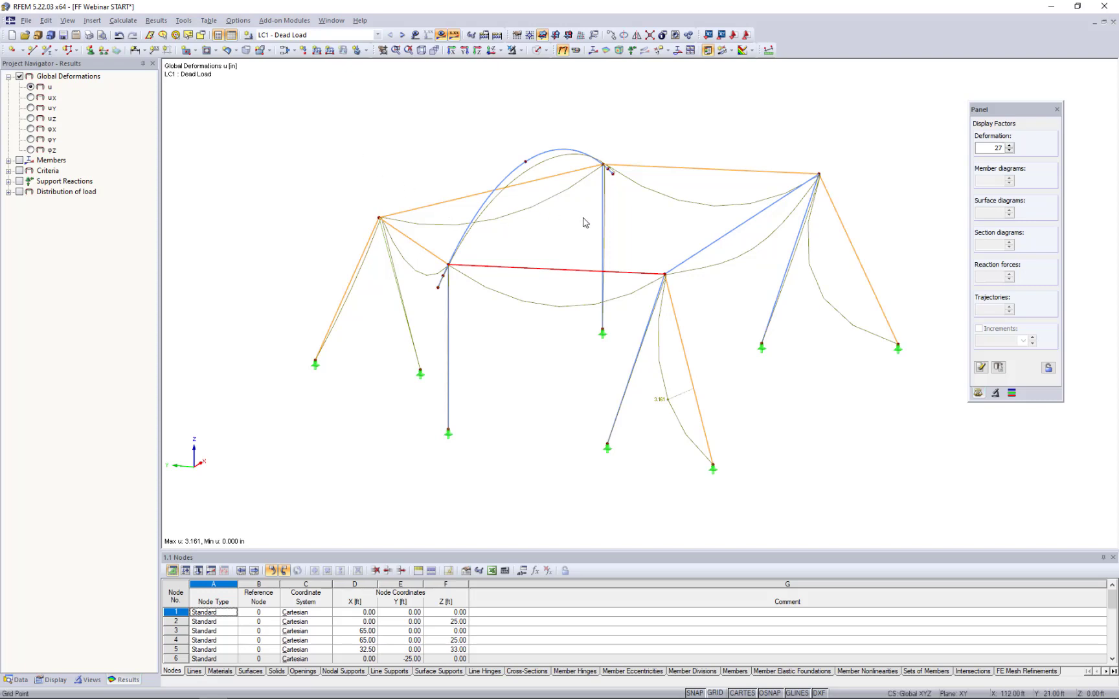
ctrl+middle_drag(748, 393, 780, 389)
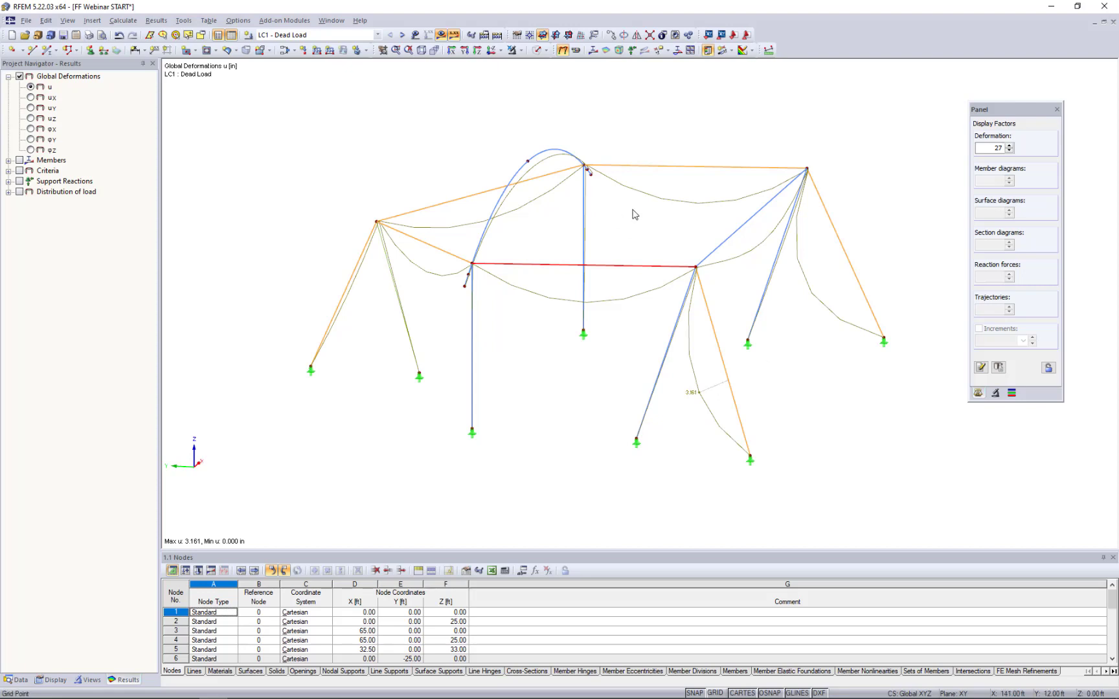
click(441, 35)
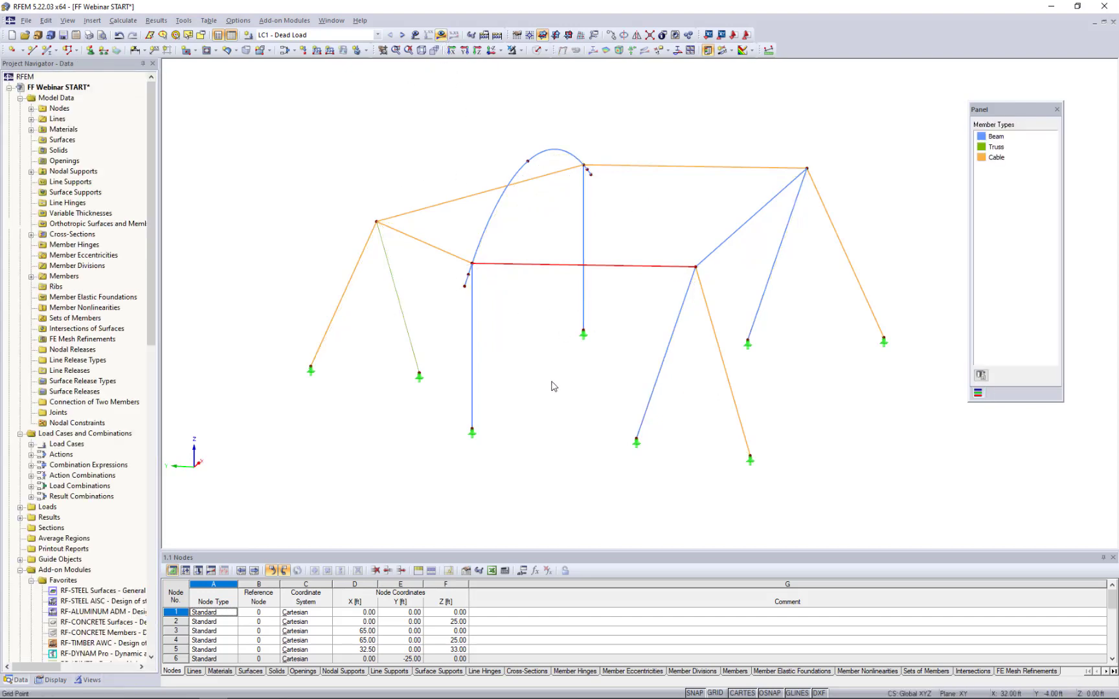
- Copy the node at the origin, under the arch column, with a displacement of dX -6.50, dY -15.75 and dZ 8.00 ft
scroll(527, 388, up, 2)
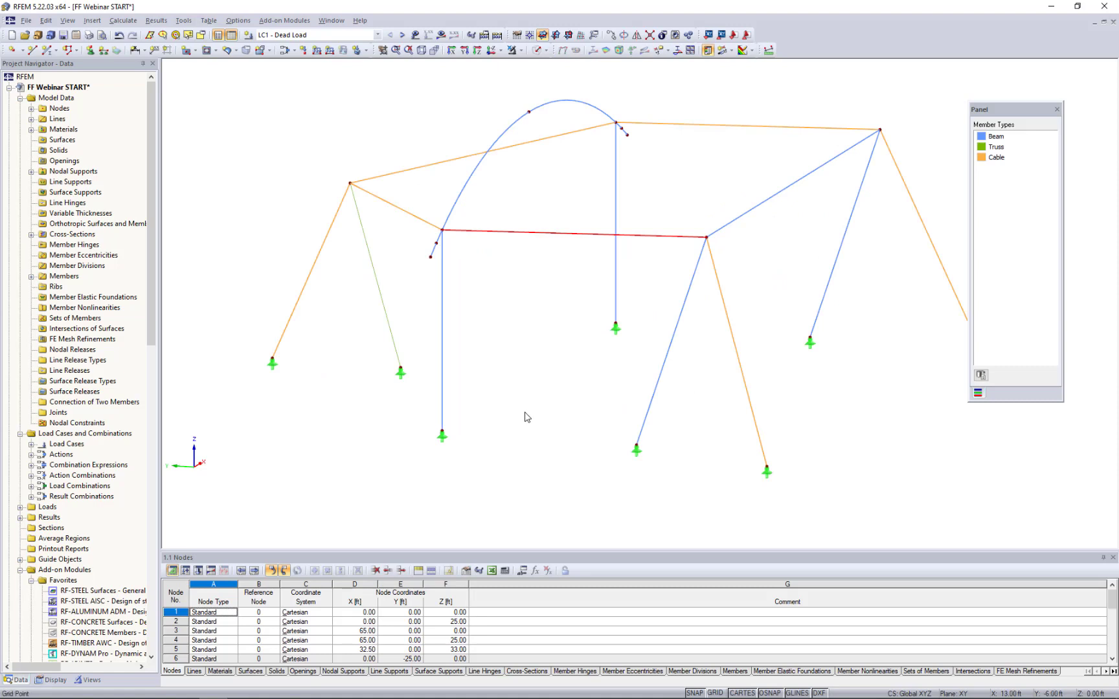
middle_drag(525, 412, 518, 386)
scroll(493, 411, down, 1)
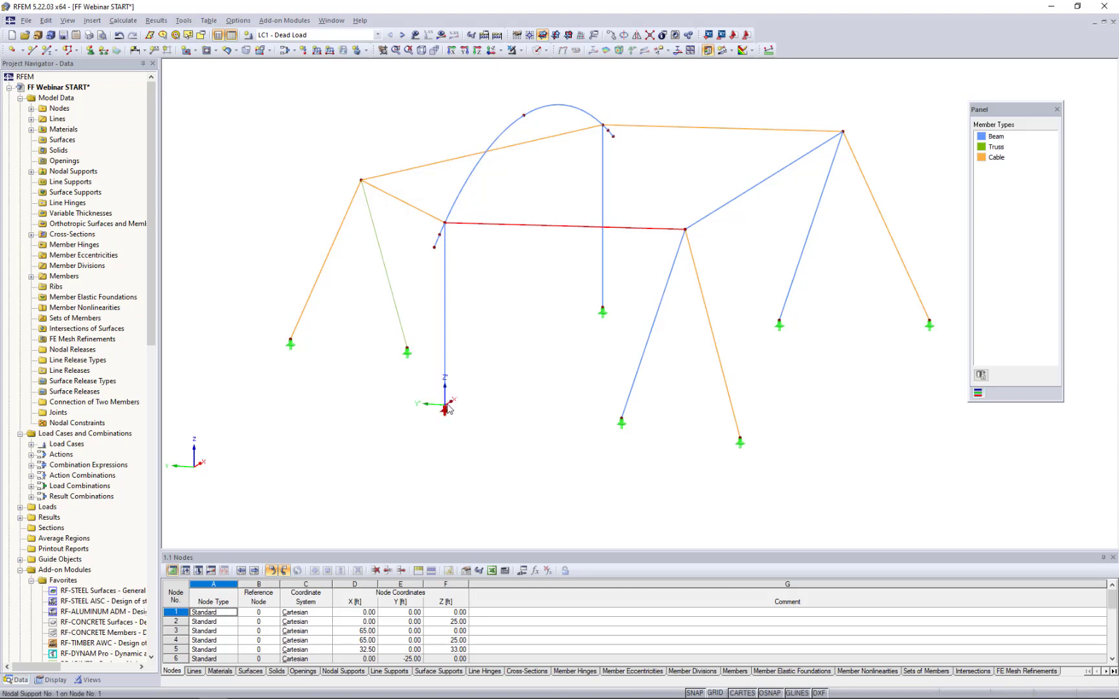
click(477, 404)
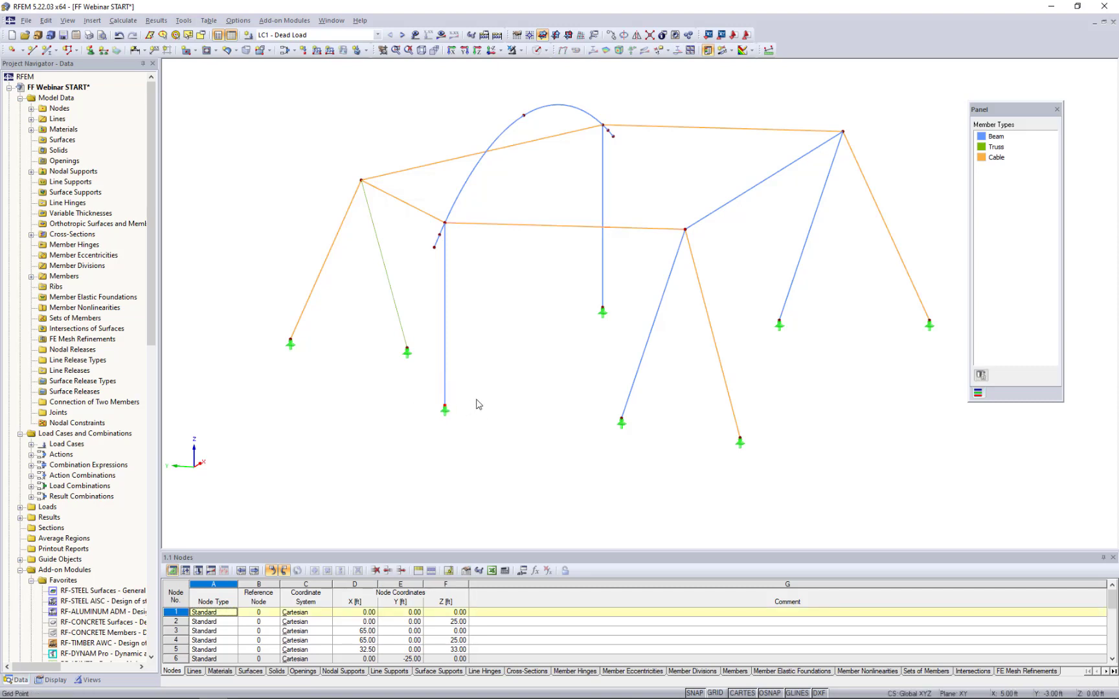
click(611, 37)
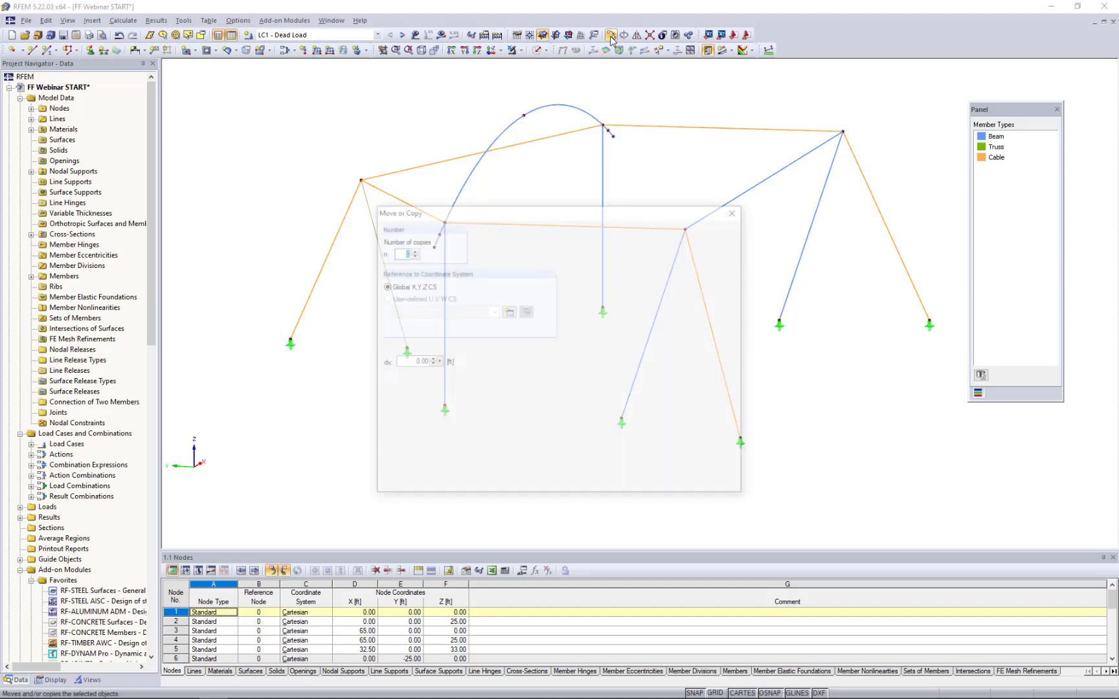
click(412, 249)
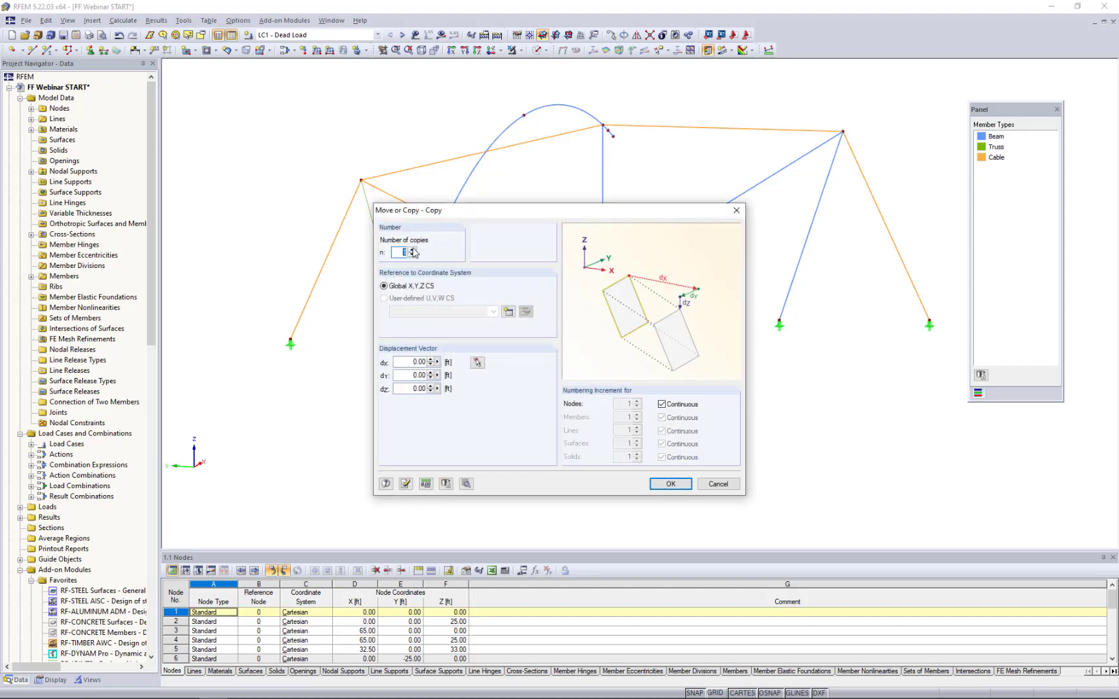
drag(408, 361, 446, 361)
key(BackSpace)
key(Tab)
text(8)
click(656, 489)
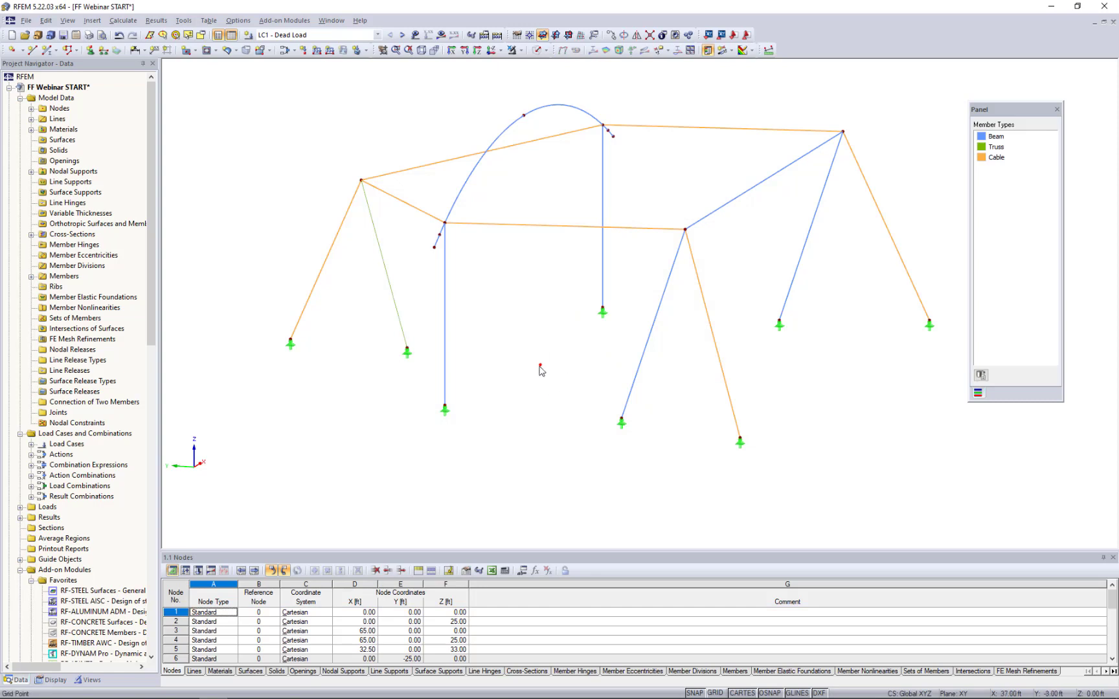
- Draw two lines from the arch's lower free end through the copied node to the top of the nearby inclined column
ctrl+middle_drag(535, 399, 509, 406)
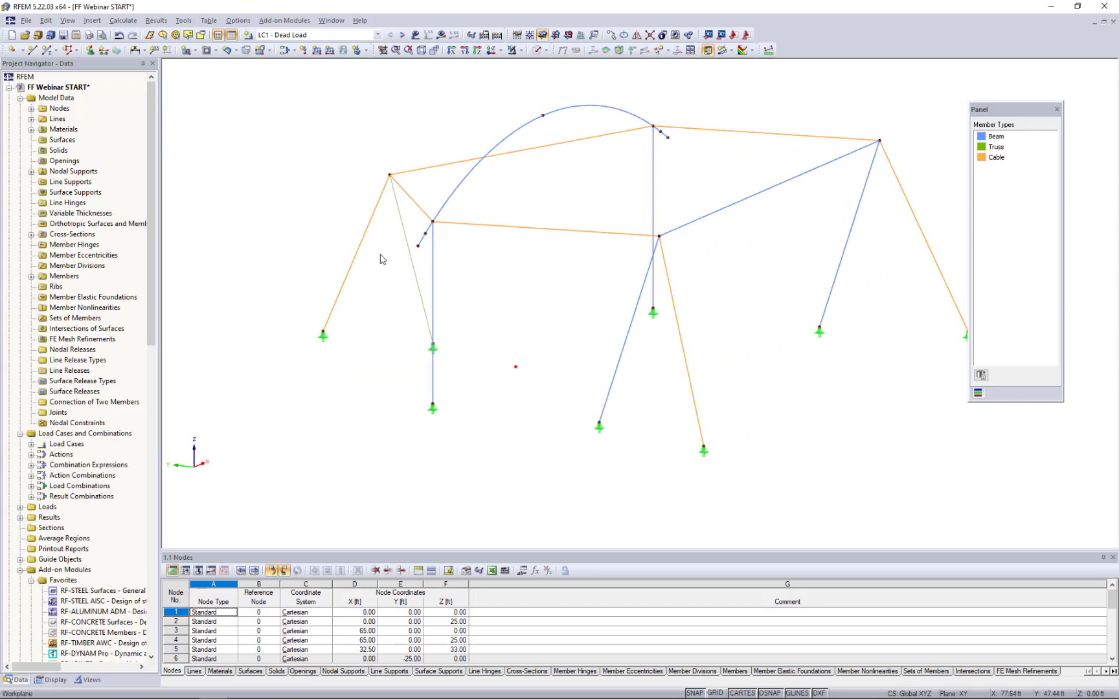
click(32, 55)
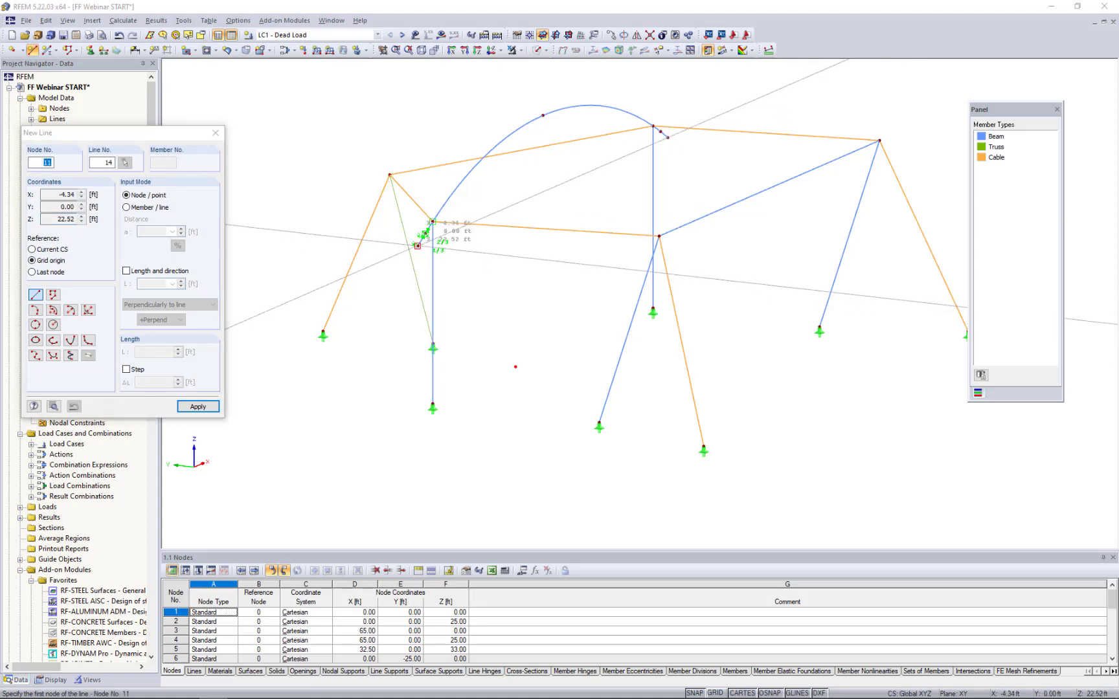
click(418, 245)
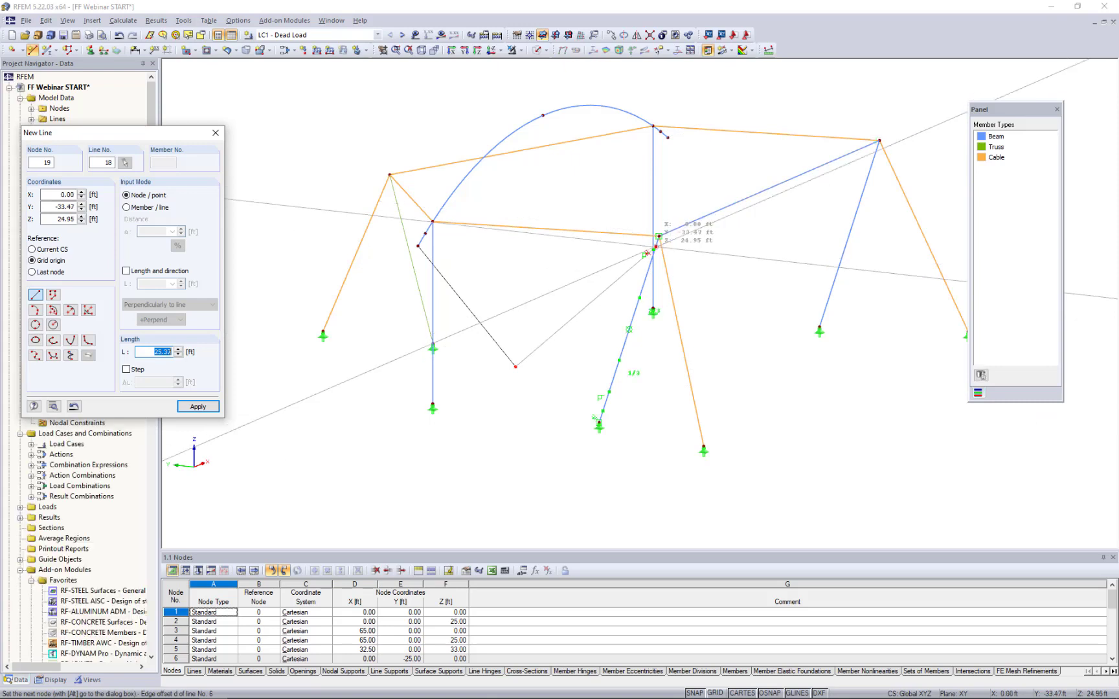
ctrl+middle_drag(620, 282, 676, 290)
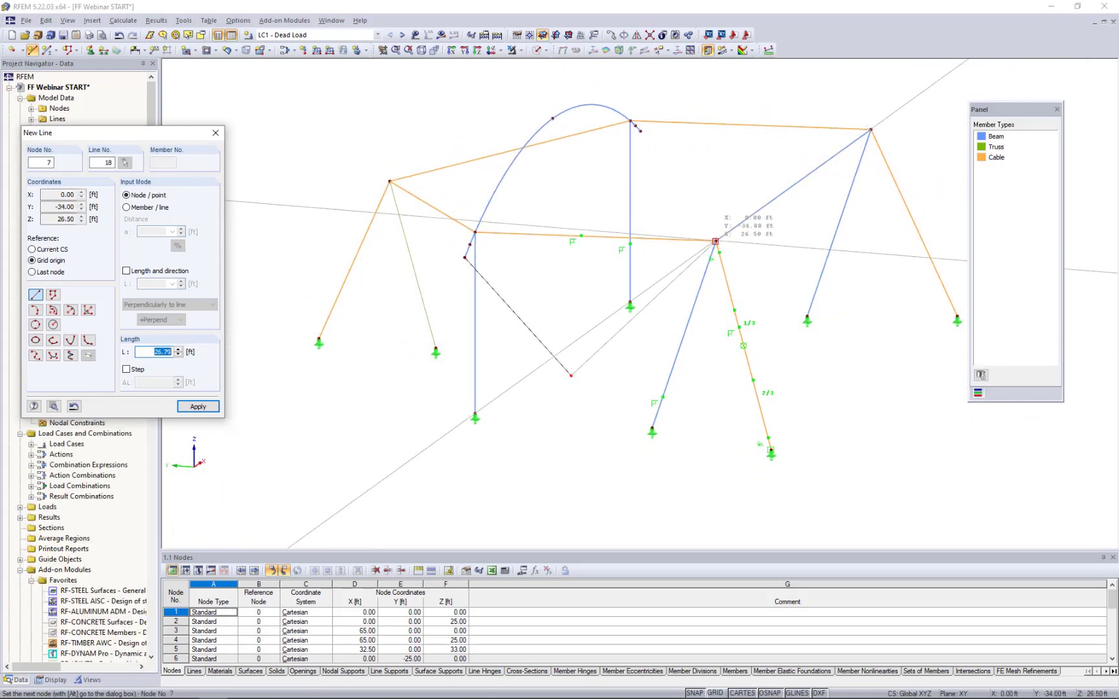
click(716, 241)
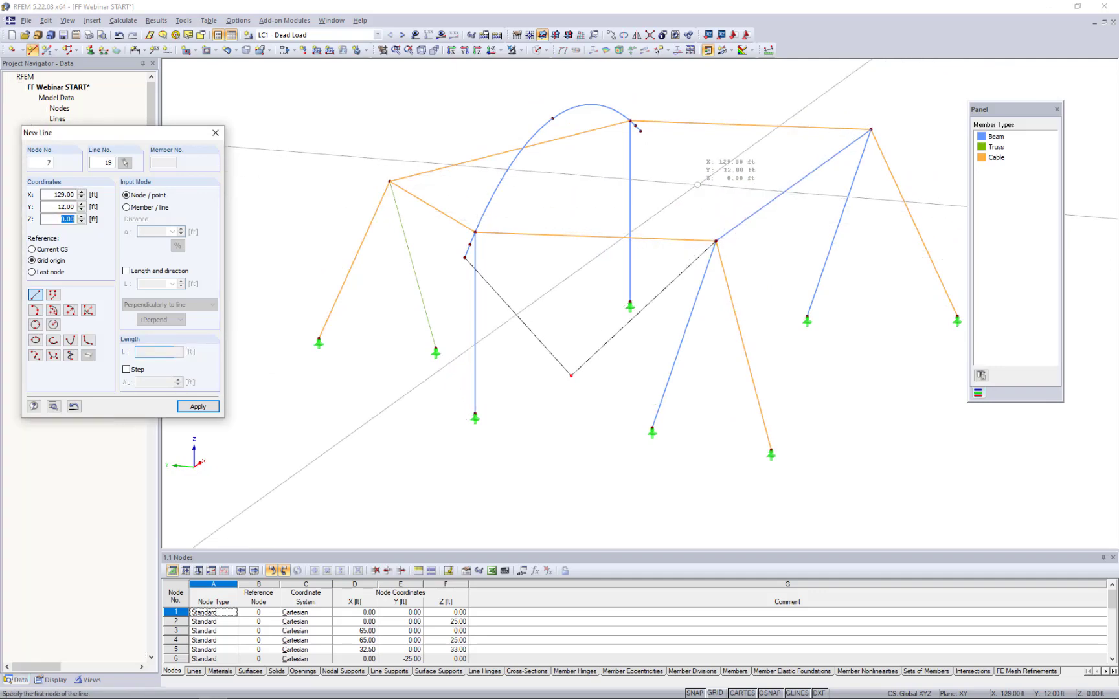
key(Escape)
ctrl+middle_drag(633, 339, 657, 317)
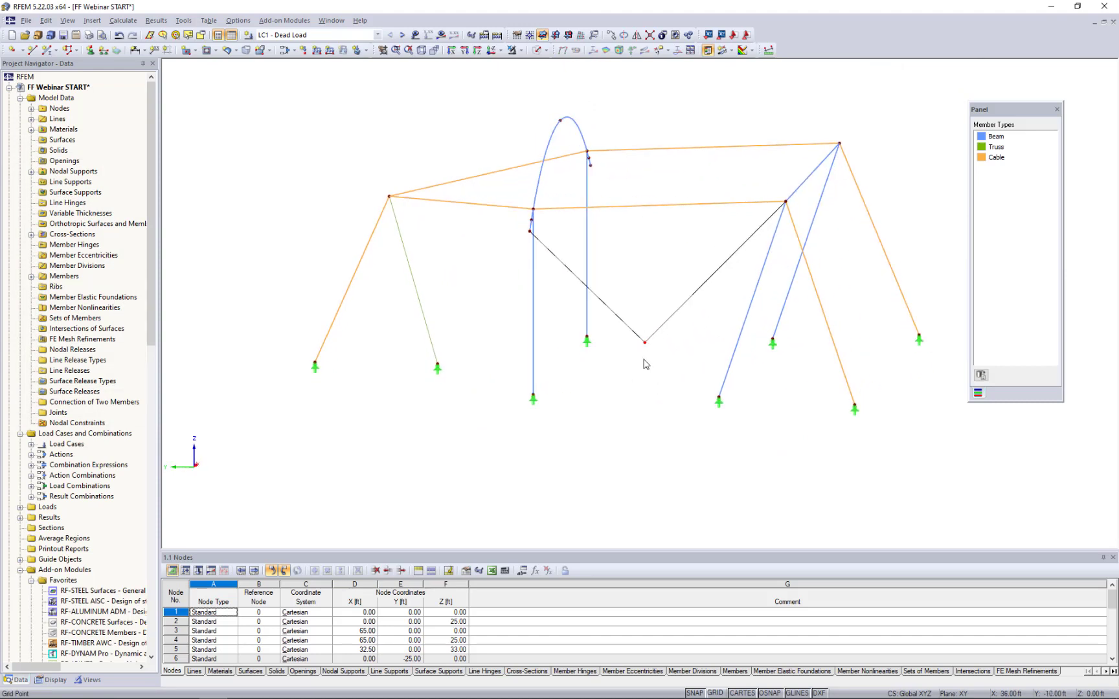
- Copy the node where the two new lines meet downward, with a displacement of dX -3 ft and dY 0 ft
click(645, 344)
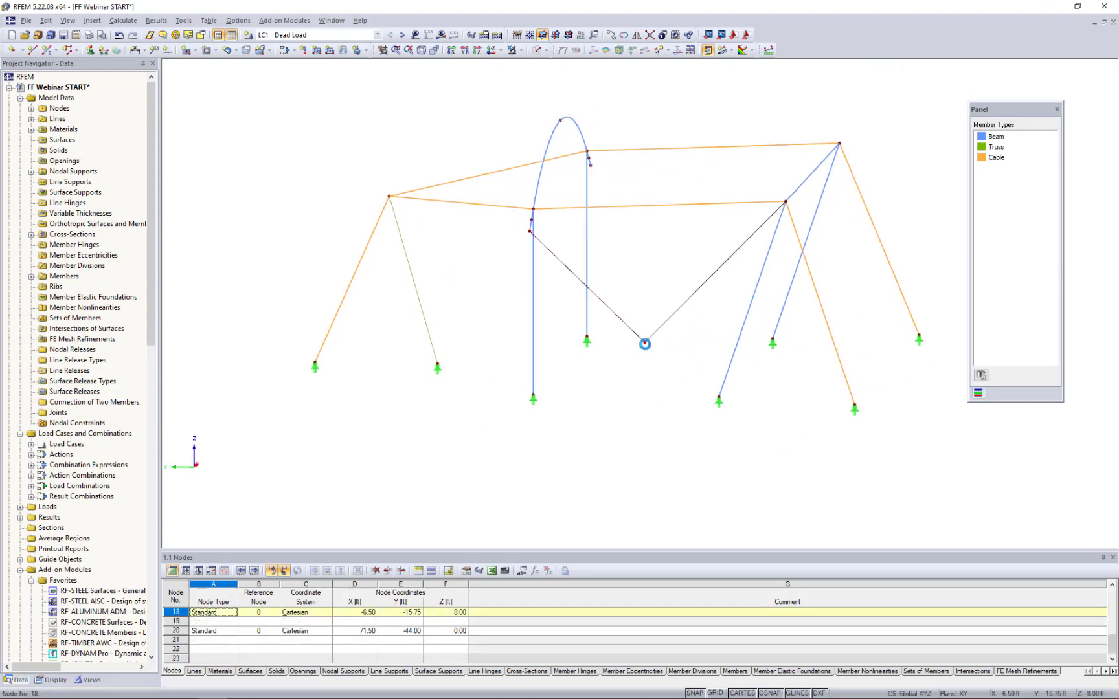
click(611, 37)
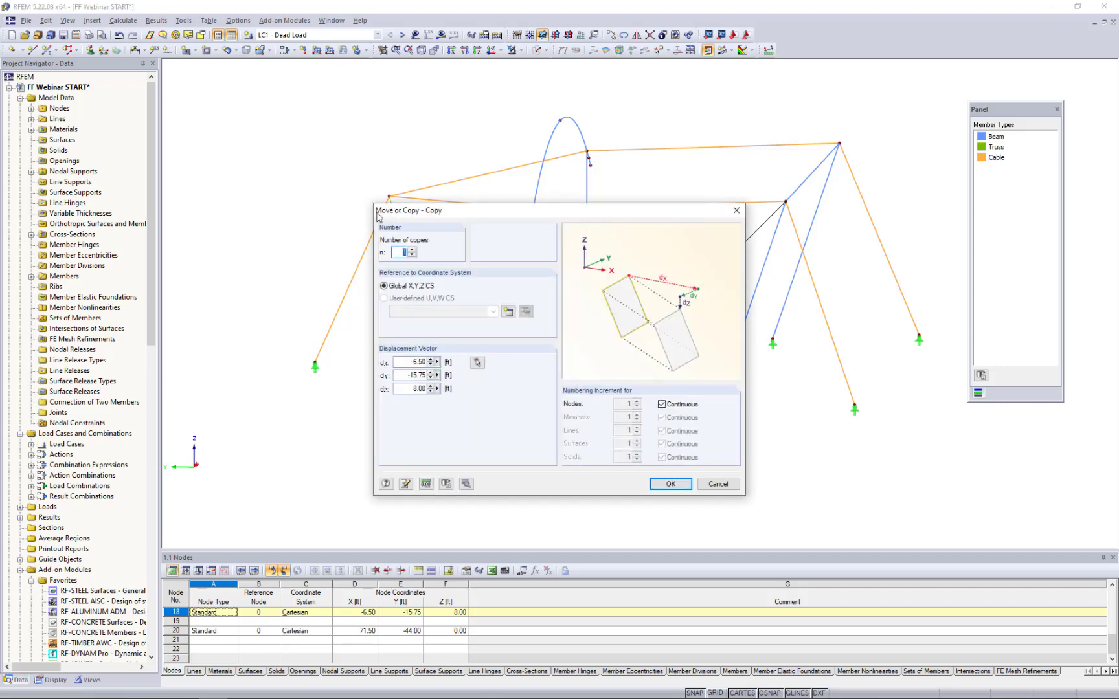
drag(405, 364, 436, 362)
text(-3)
key(Tab)
text(0)
click(658, 487)
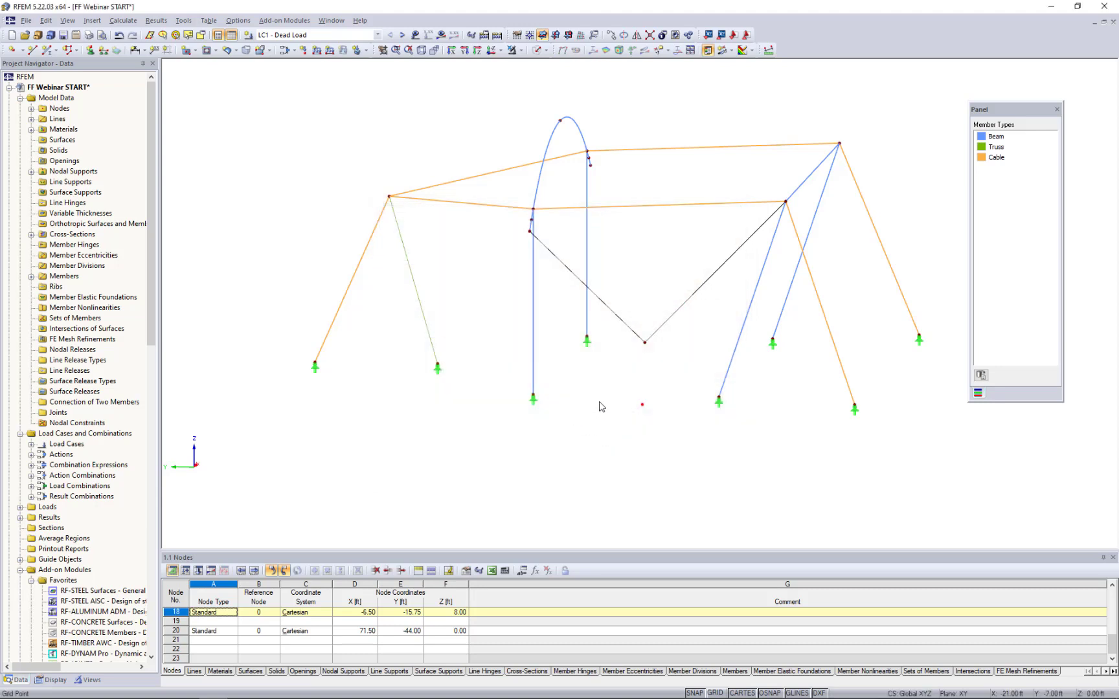
- Draw a line from the node where the two lower lines meet down to its copied node at ground level
middle_drag(660, 368, 603, 384)
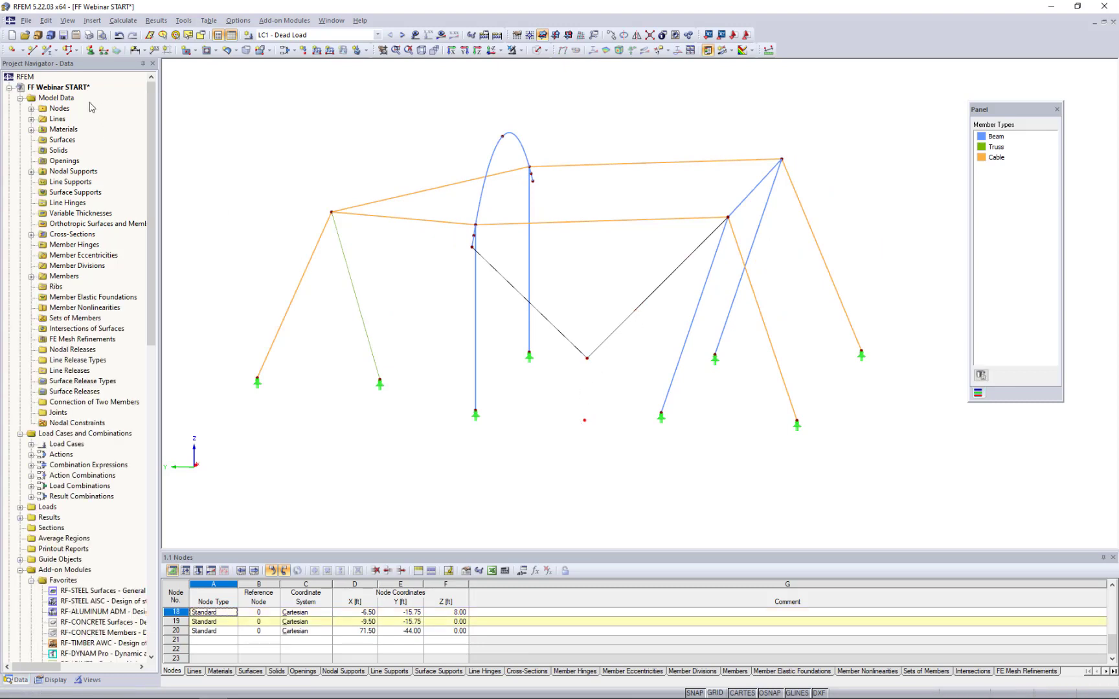
click(31, 54)
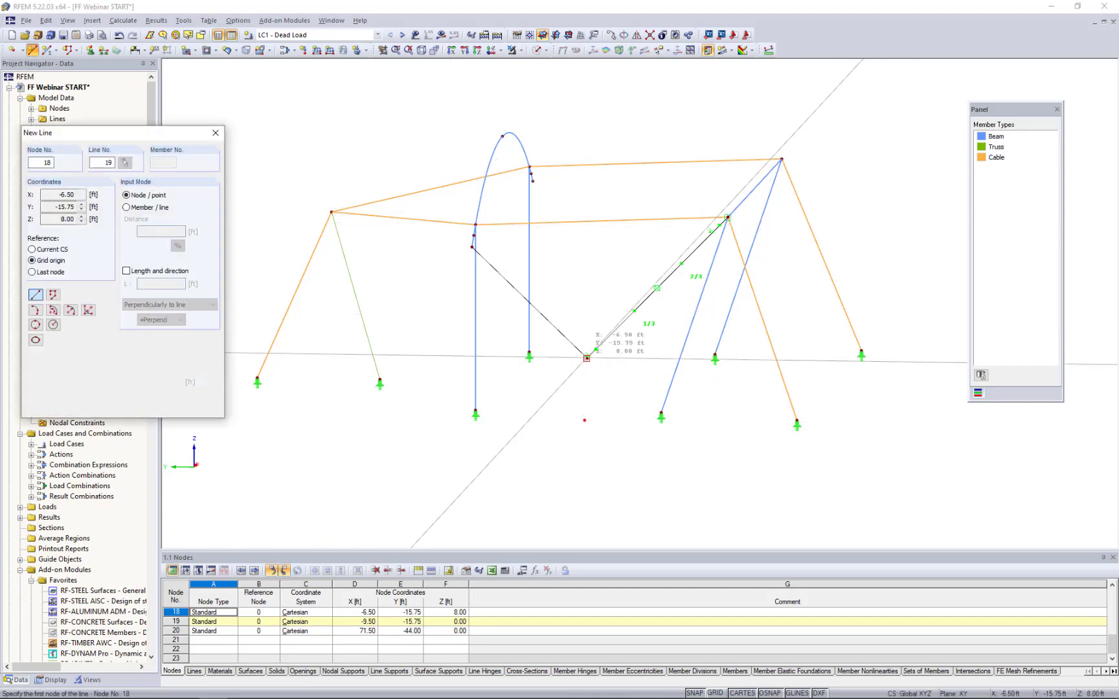
click(587, 358)
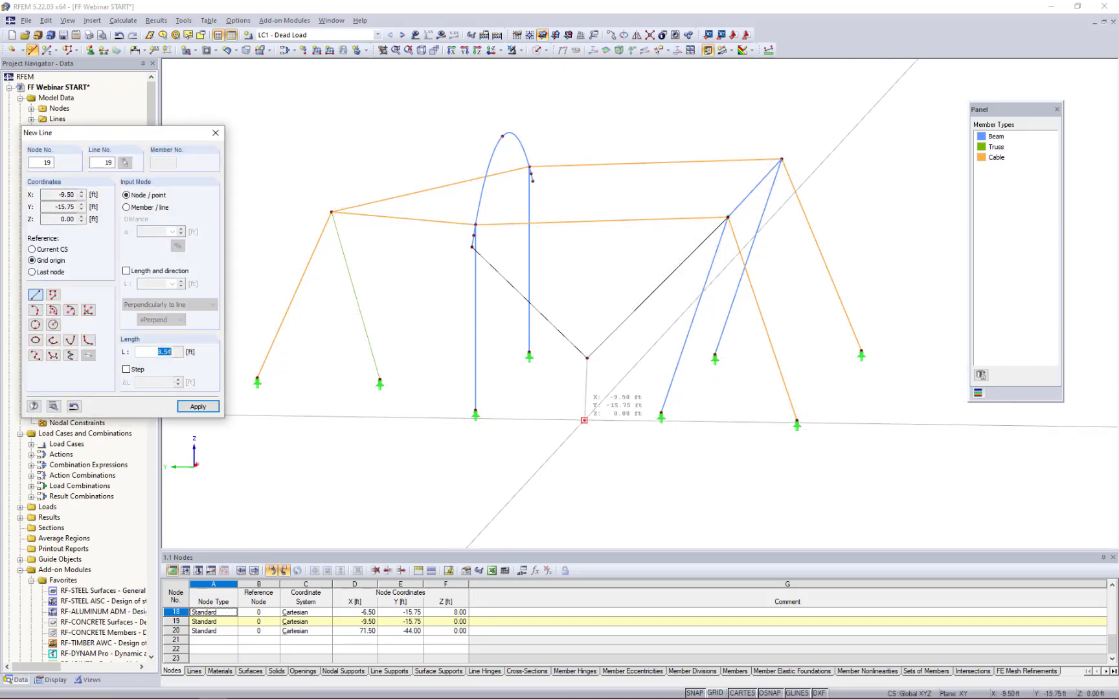
click(584, 421)
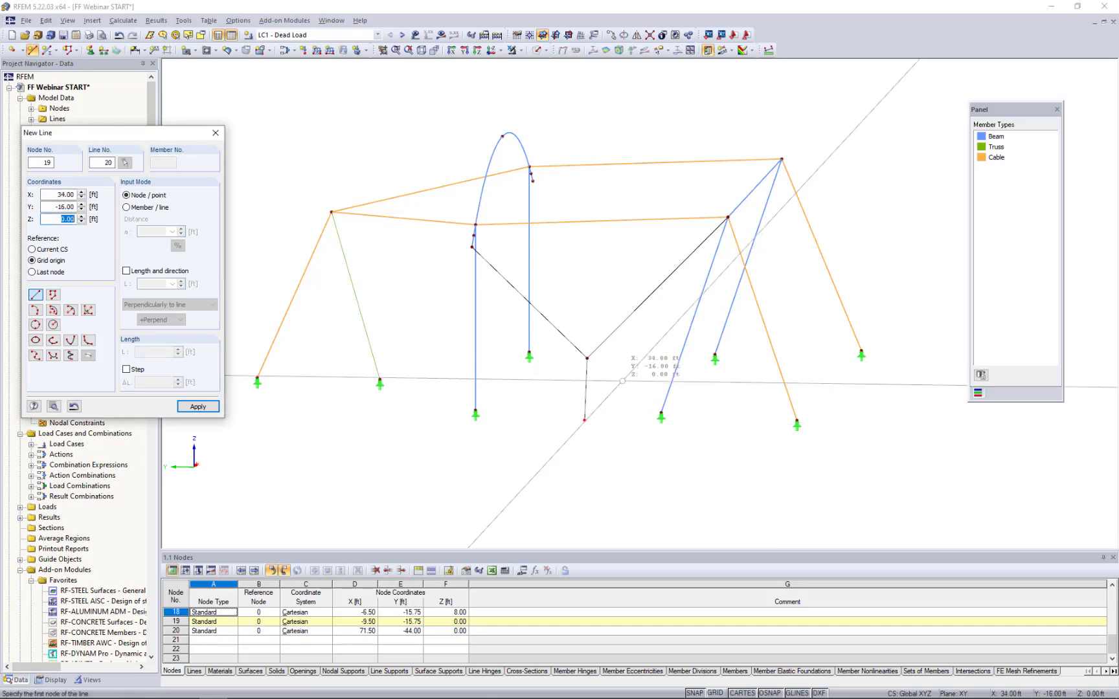
key(Escape)
- Copy the support node at the foot of the truss member with a displacement of dX -24.25, dY 0 and dZ 8 ft
ctrl+middle_drag(623, 400, 527, 419)
scroll(530, 417, down, 1)
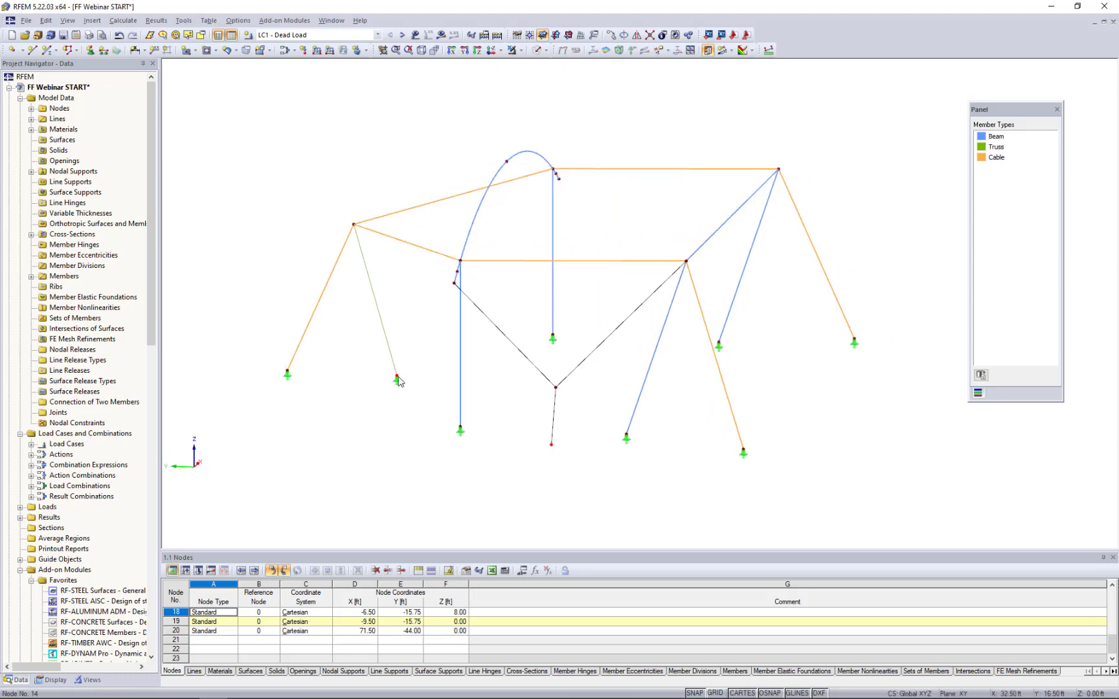
click(398, 376)
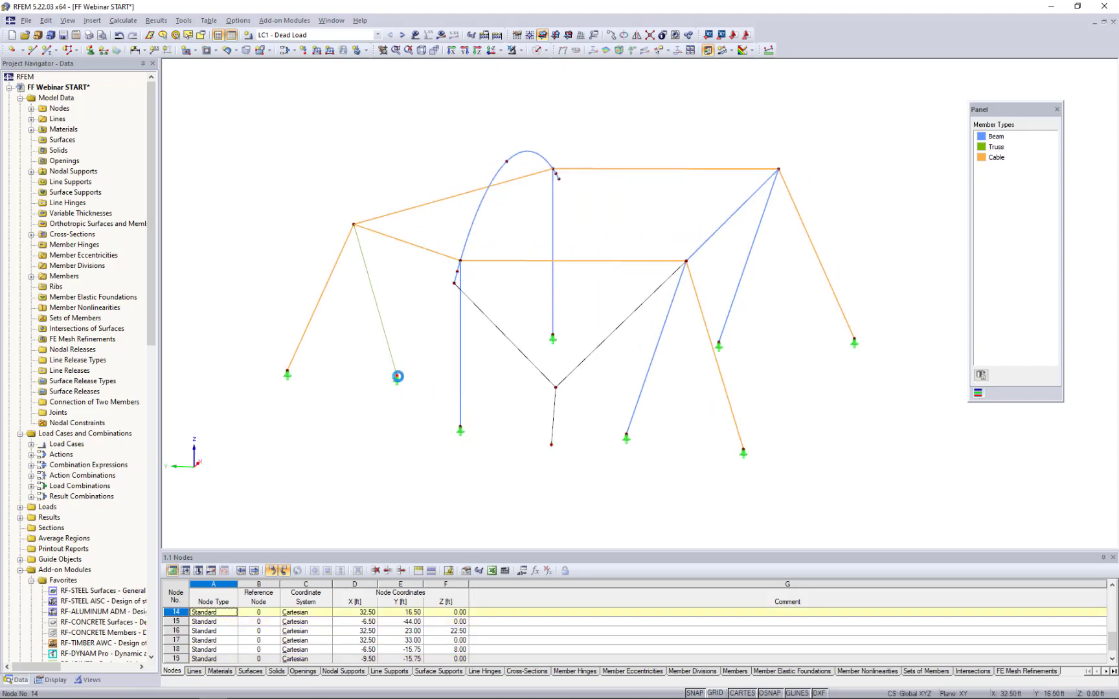
click(610, 35)
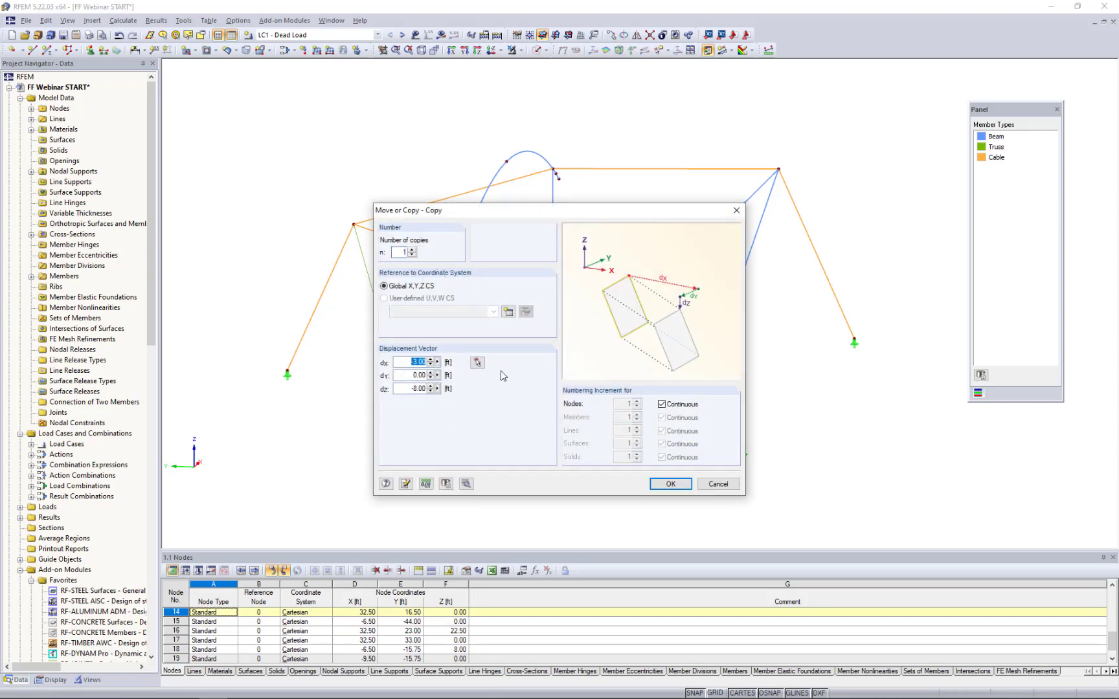
text(-24.25)
key(Tab)
text(0)
key(Tab)
click(670, 484)
- Draw two lines from the top of the truss member through the newly copied node to the arch's lower free end
ctrl+middle_drag(449, 417, 579, 395)
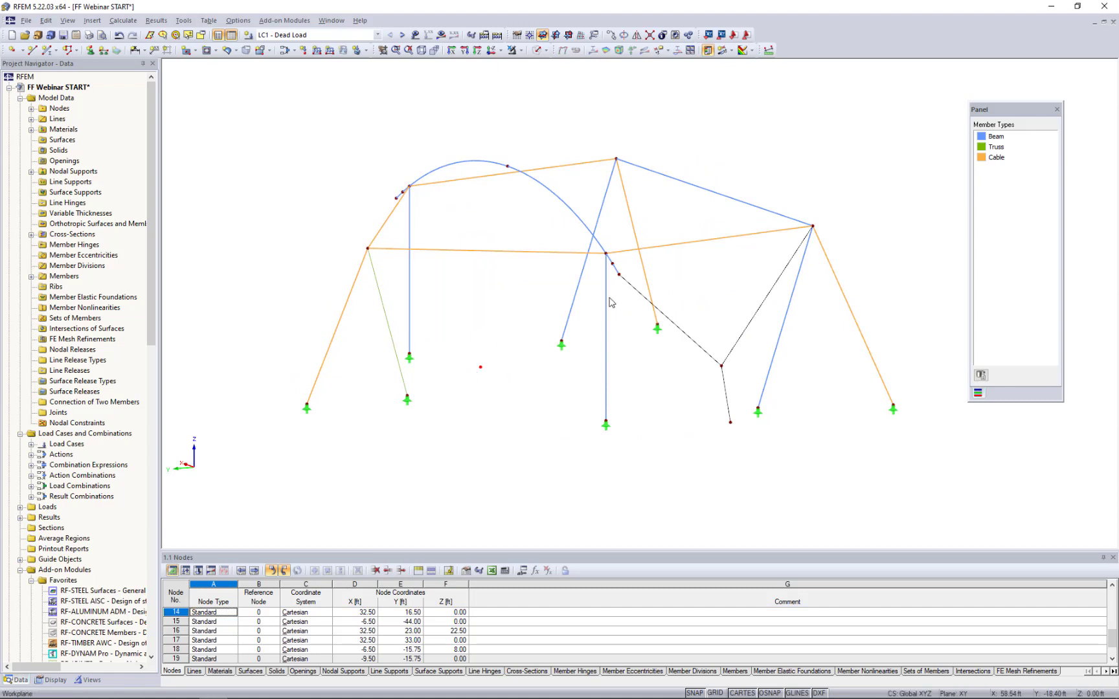
click(32, 51)
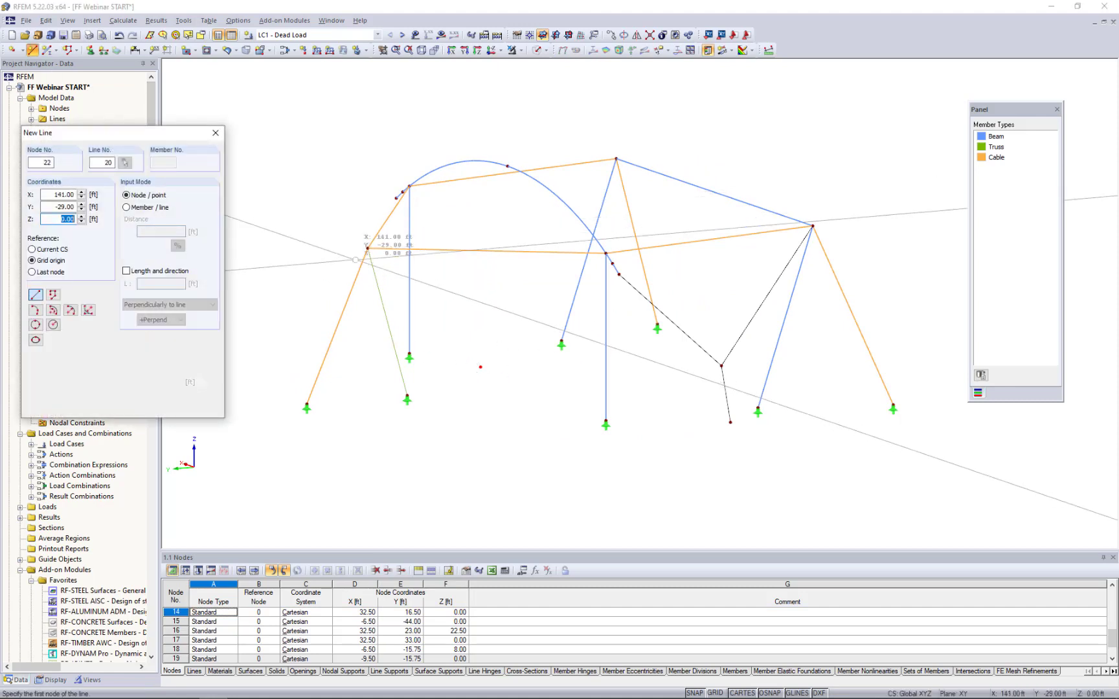
click(367, 248)
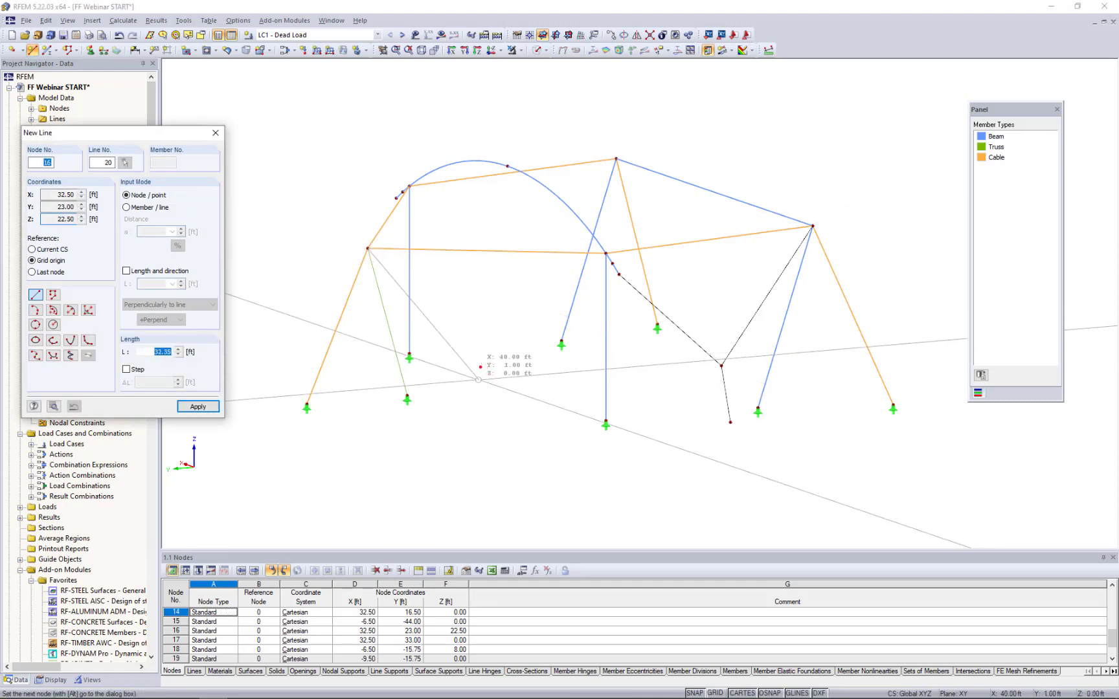
click(480, 367)
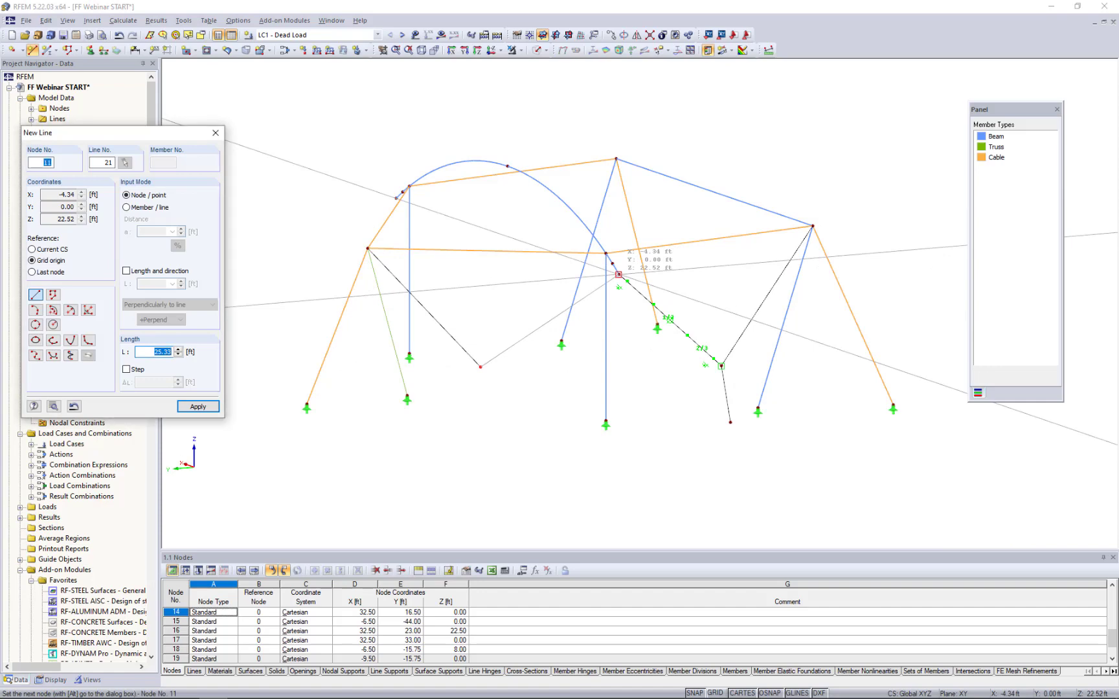
click(619, 274)
key(Escape)
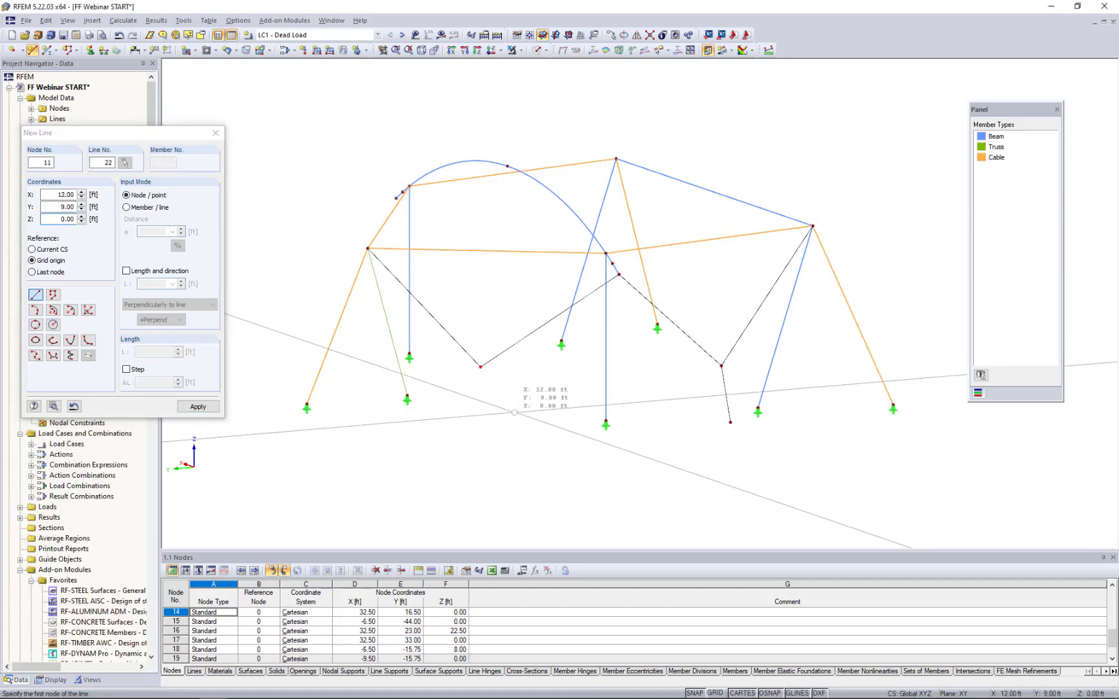
key(Escape)
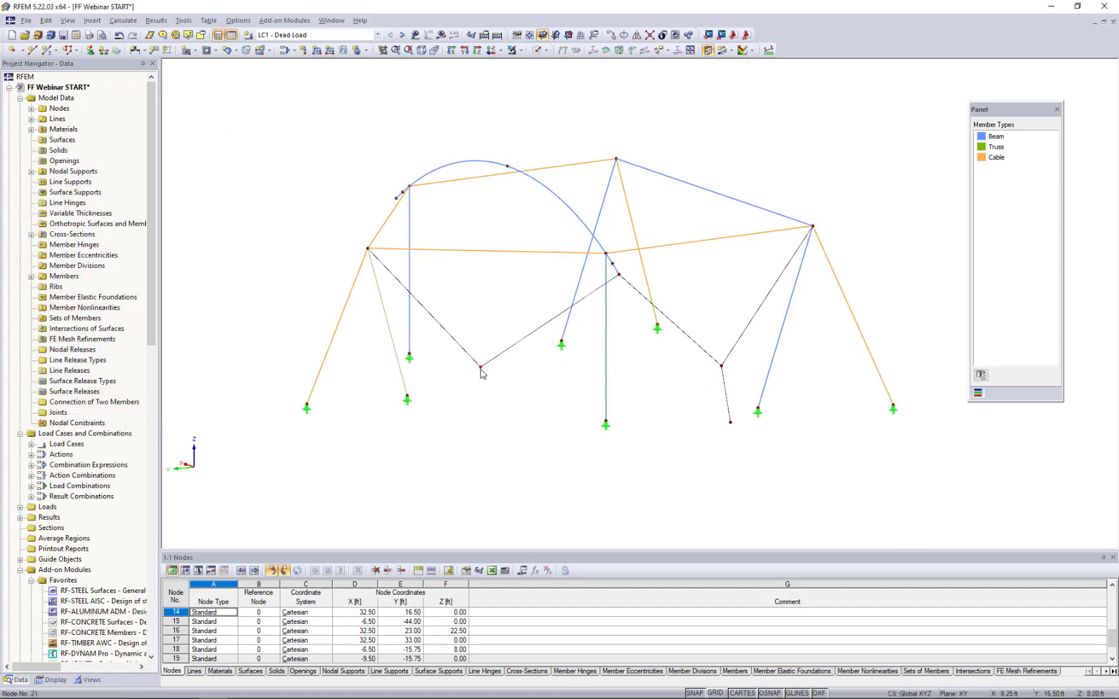
- Copy the node where these two lines meet down to X 5.25, Y 19.50, Z 0.00 ft, using dZ -8 ft
click(481, 367)
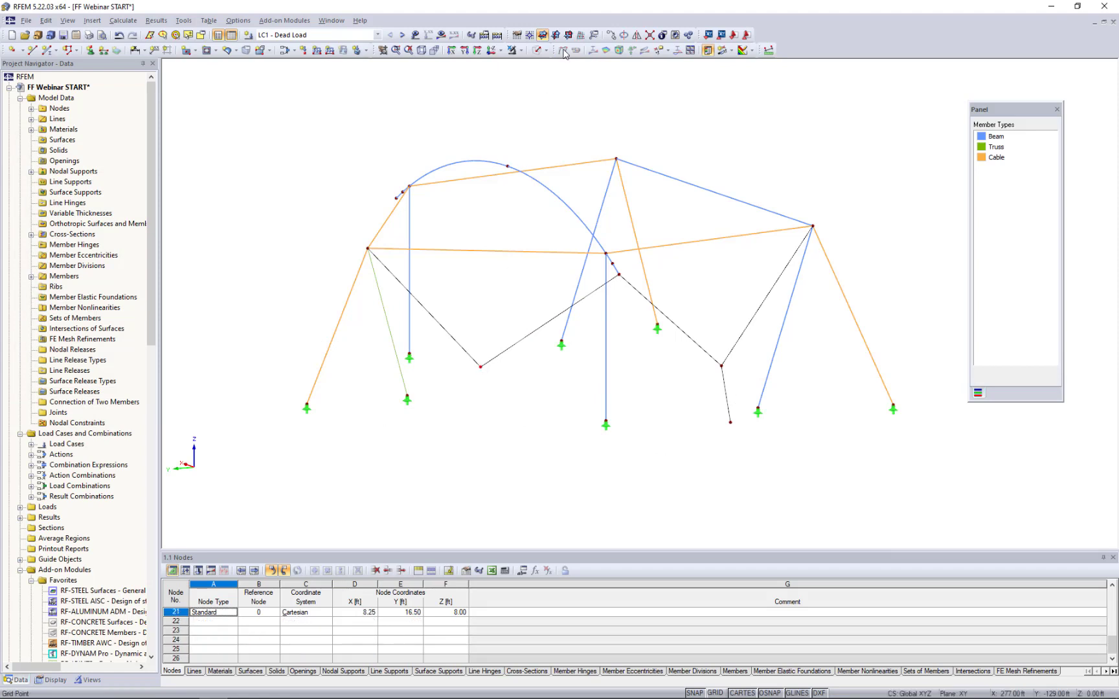
click(610, 38)
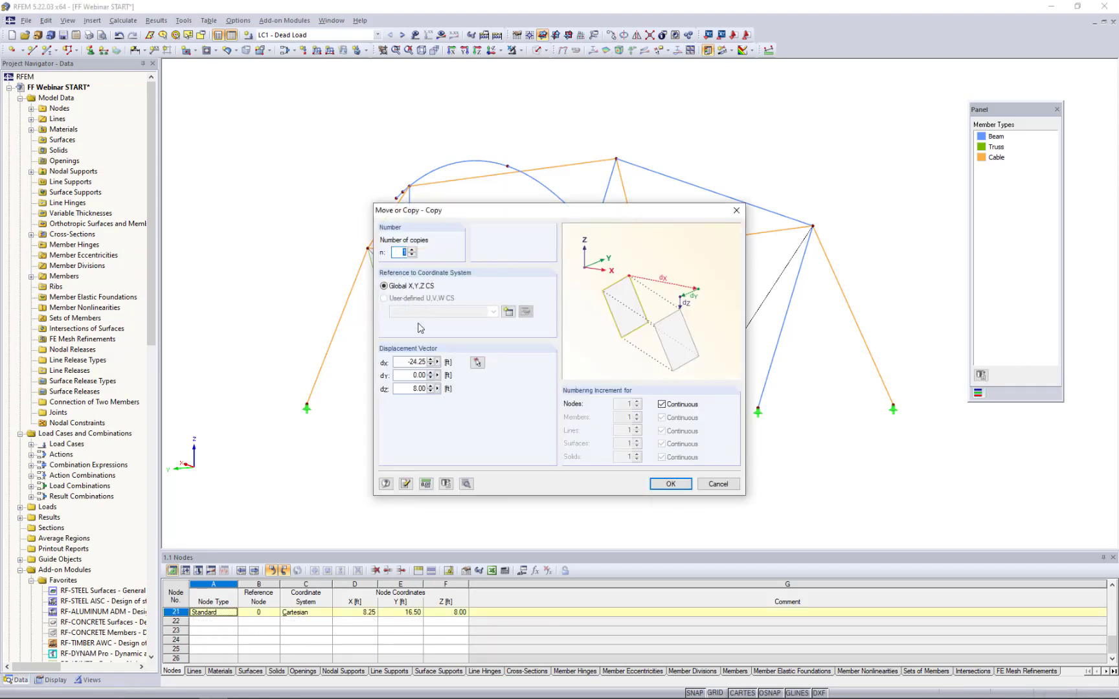
double_click(408, 362)
text(-8)
click(651, 485)
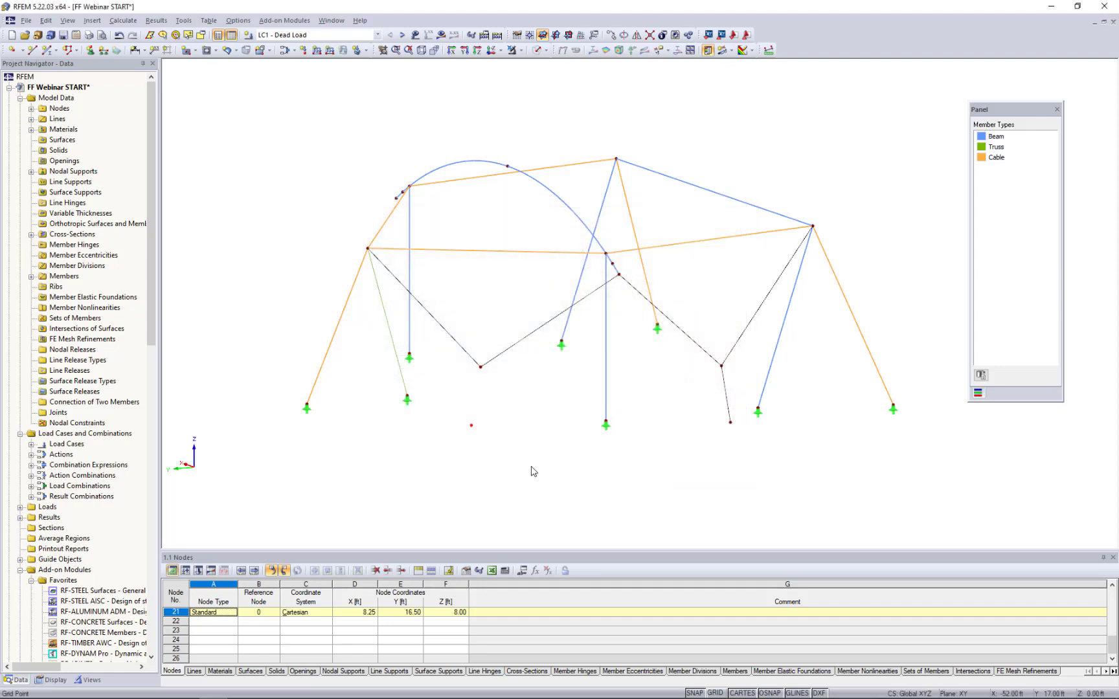
- Draw a line connecting the junction node at X 8.25, Y 16.50 ft with its copy at ground level
click(34, 51)
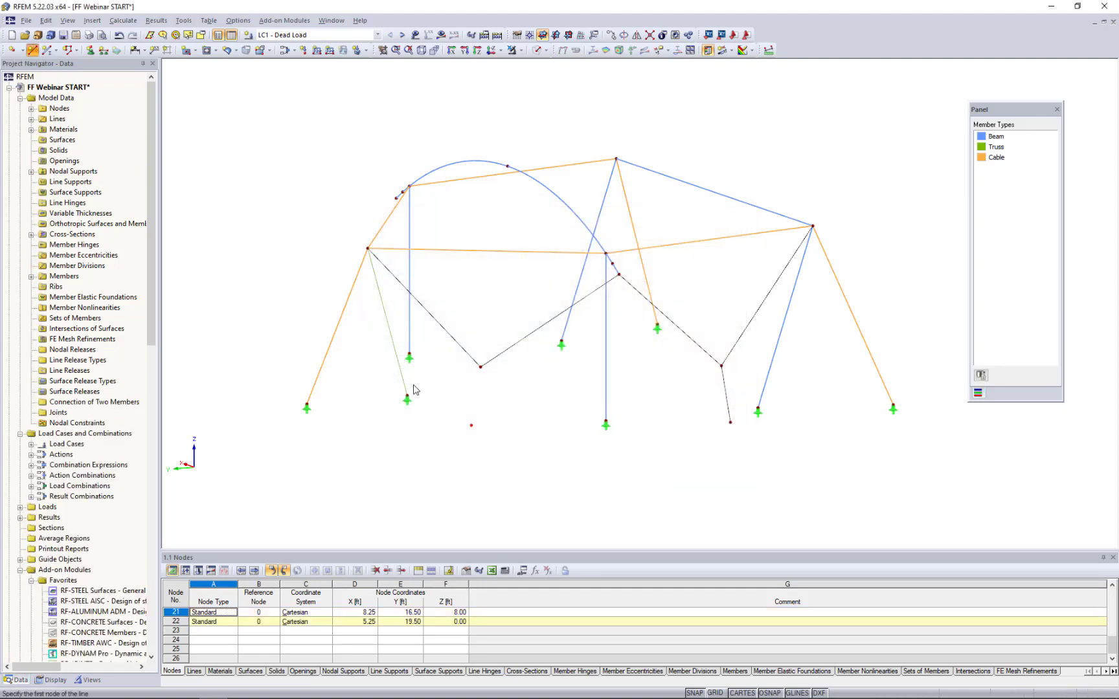
click(481, 367)
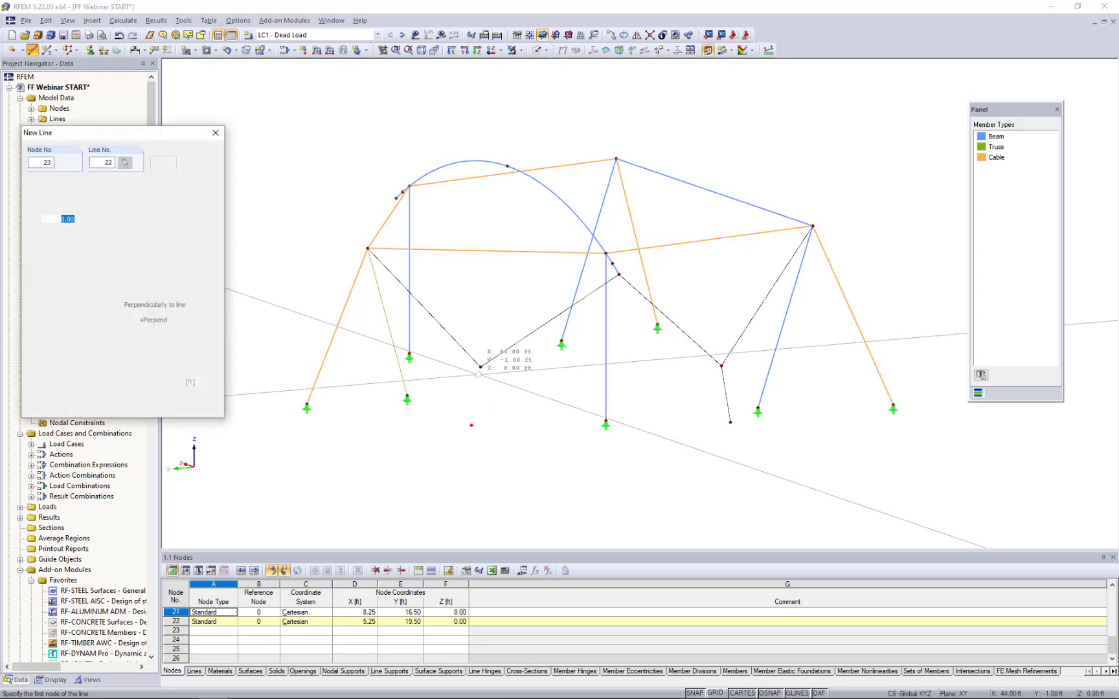
click(471, 425)
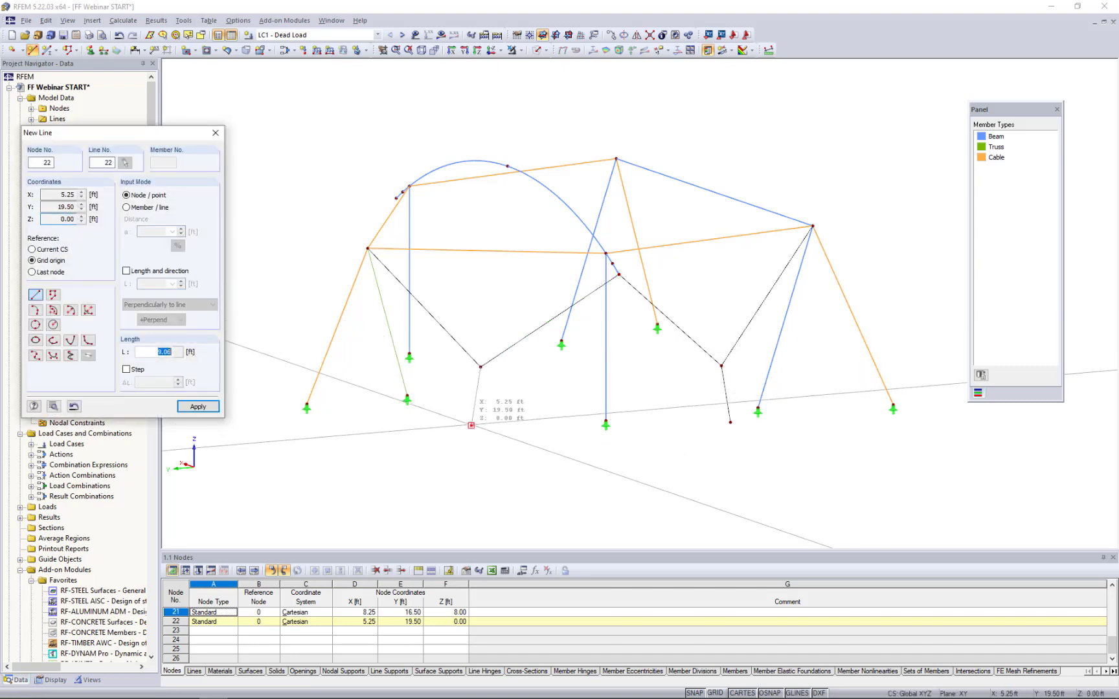
key(Escape)
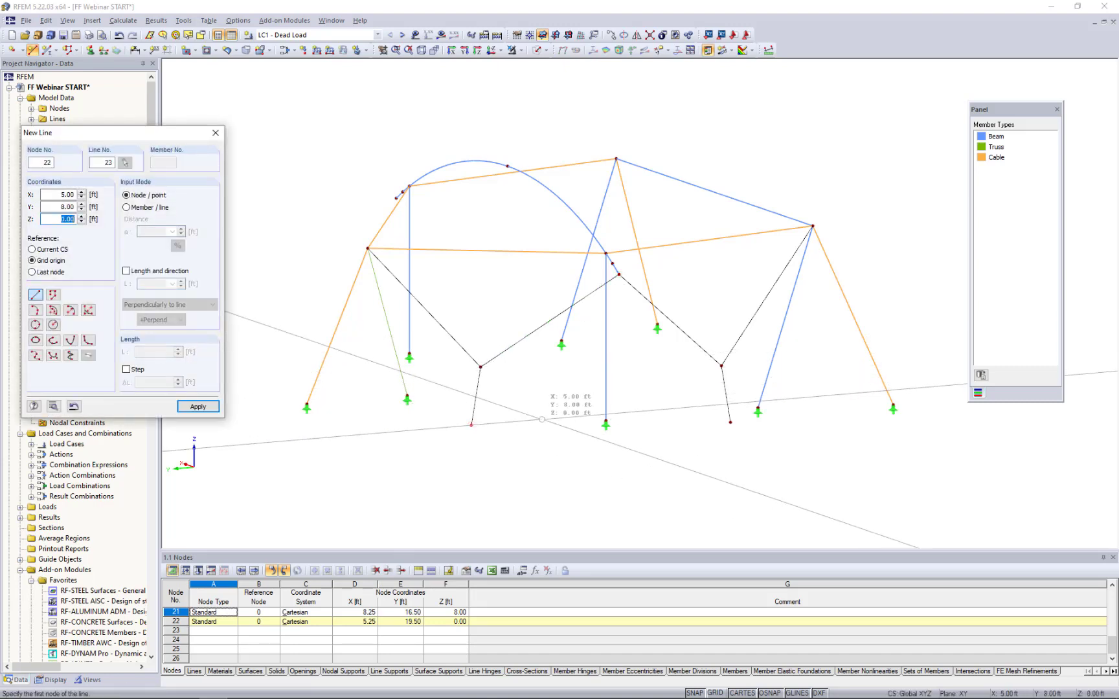
key(Escape)
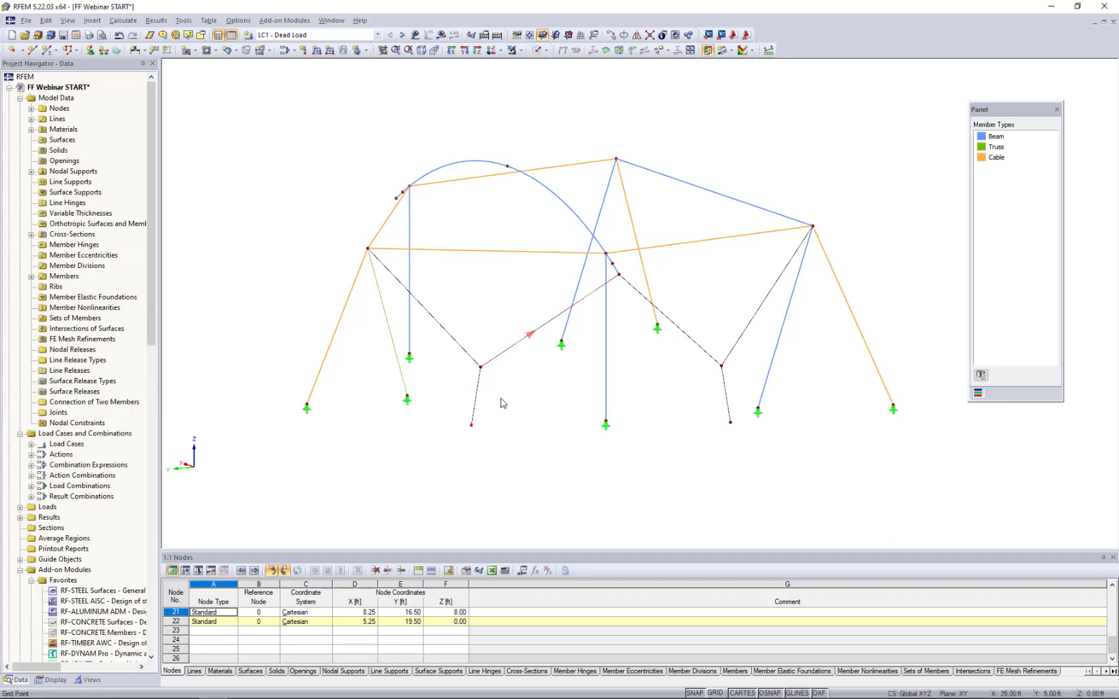
- Turn all six new lines around the two junction nodes into Cable members with cross-section RB 5/8 in ASTM Cable Material
drag(500, 398, 454, 335)
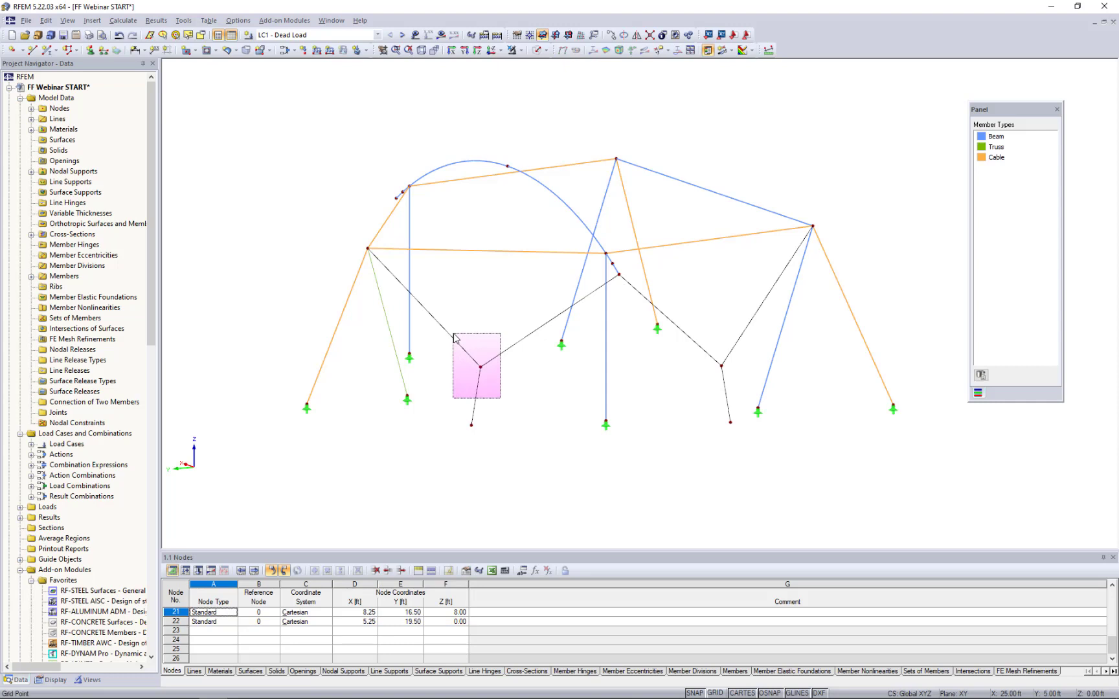
drag(454, 336, 453, 335)
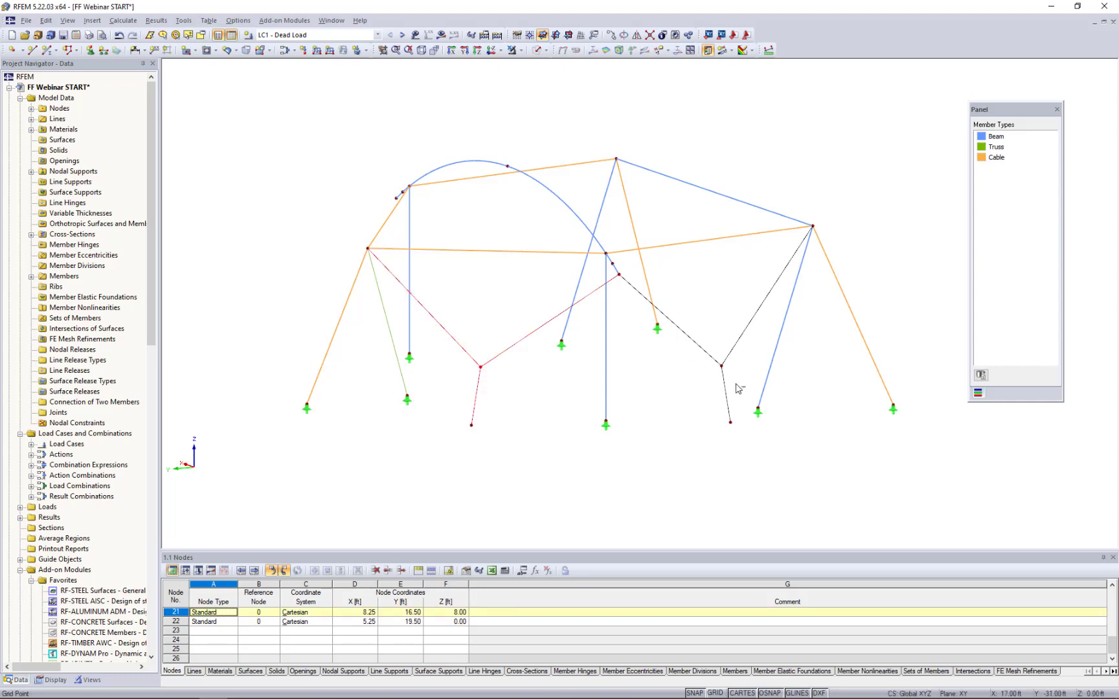
drag(746, 391, 698, 336)
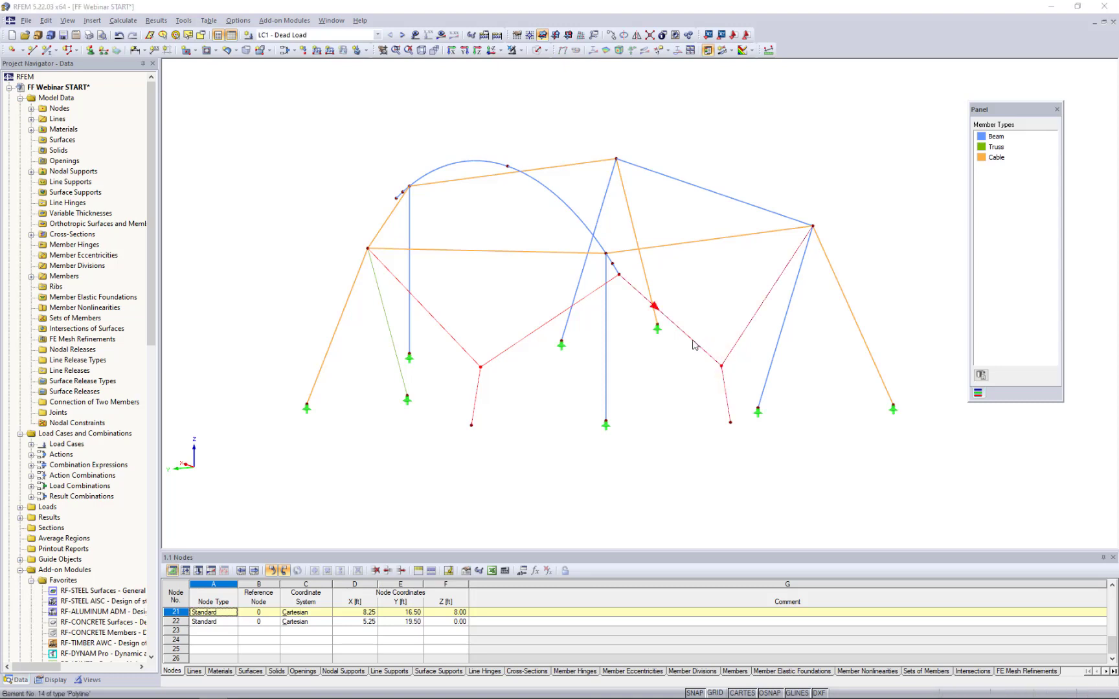
double_click(692, 344)
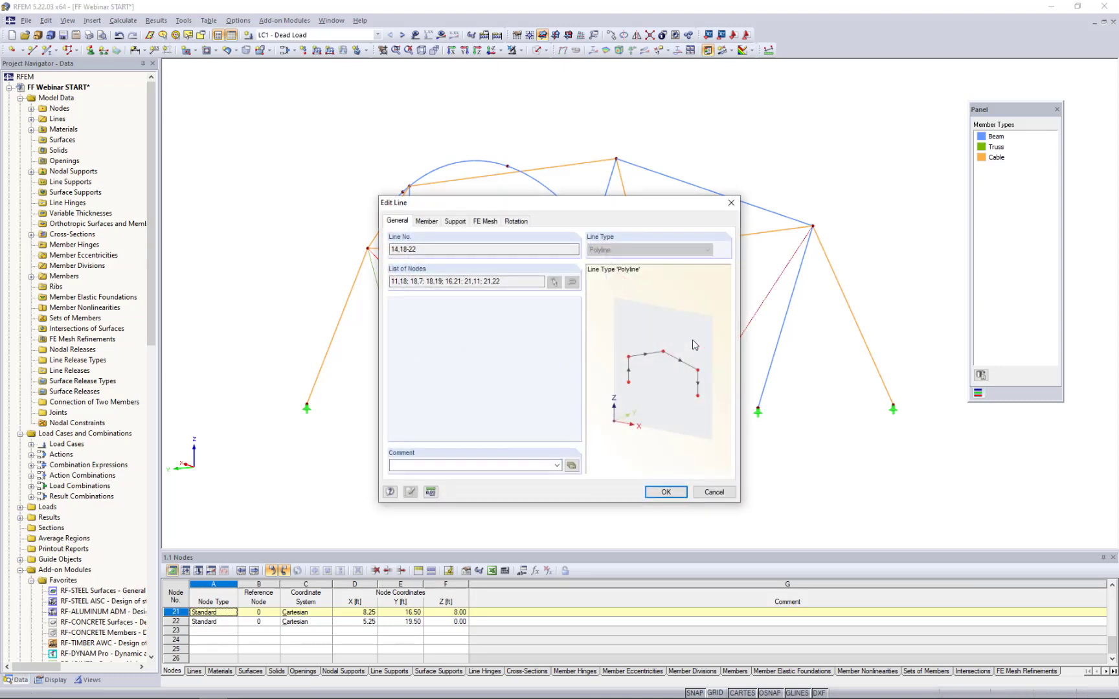
click(427, 222)
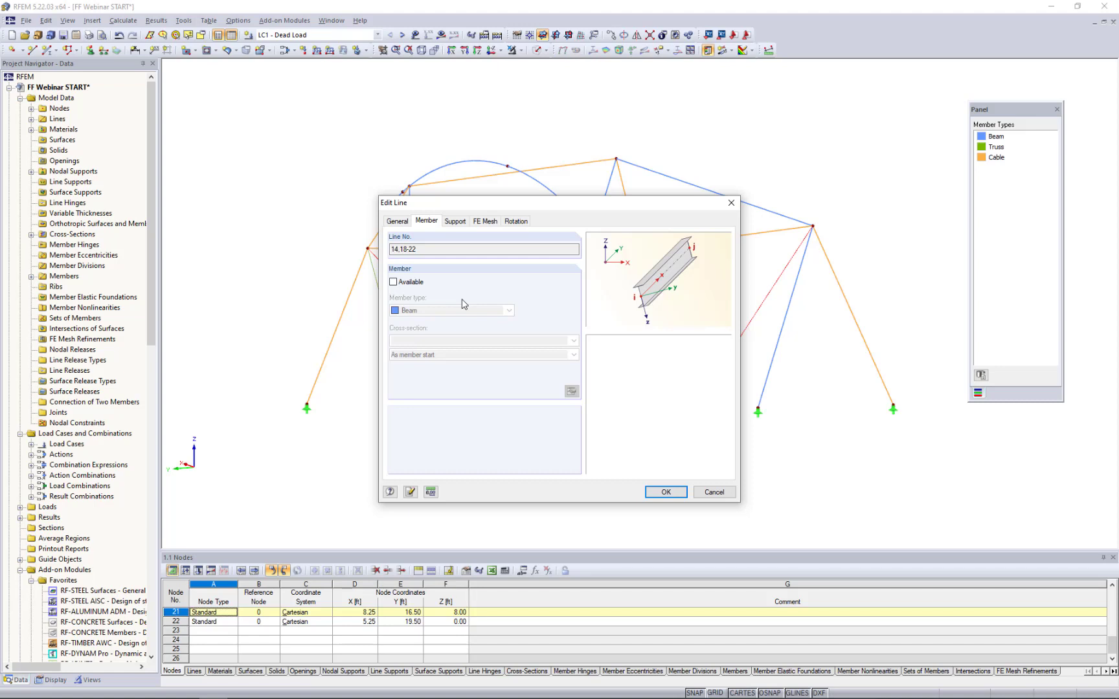
click(393, 283)
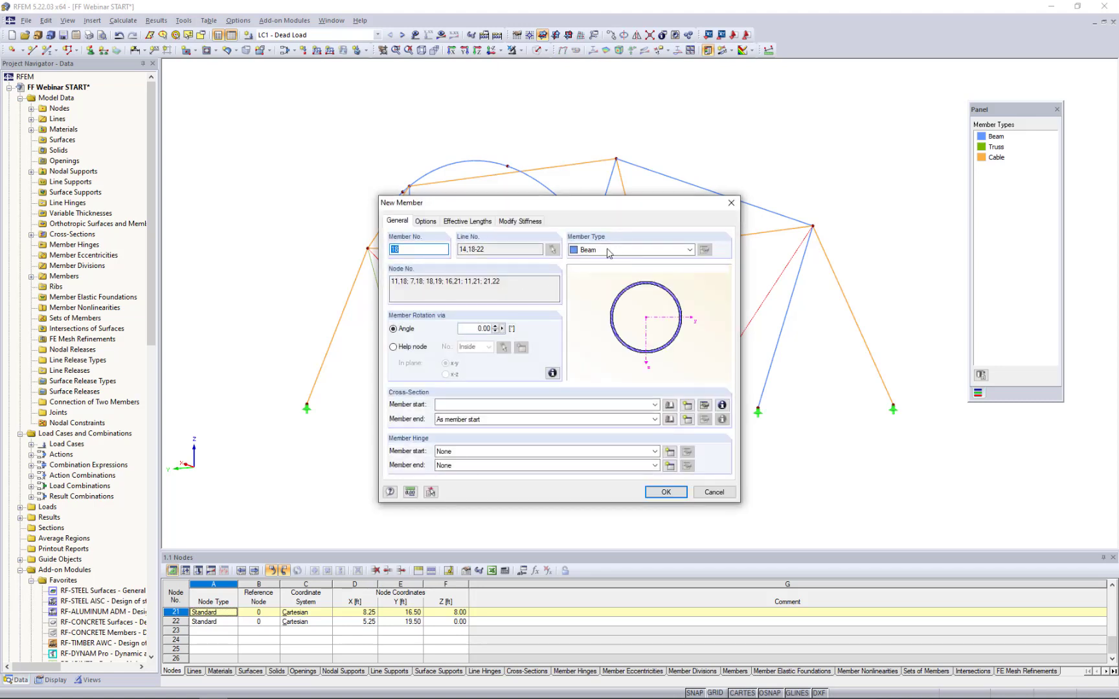
click(608, 252)
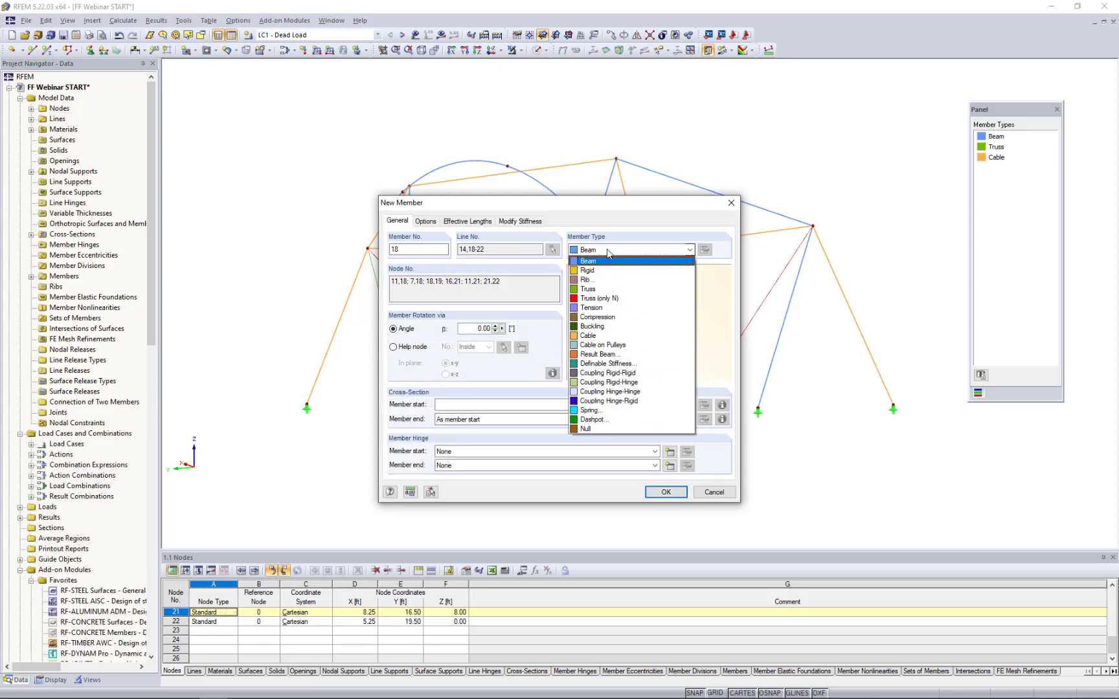
click(589, 337)
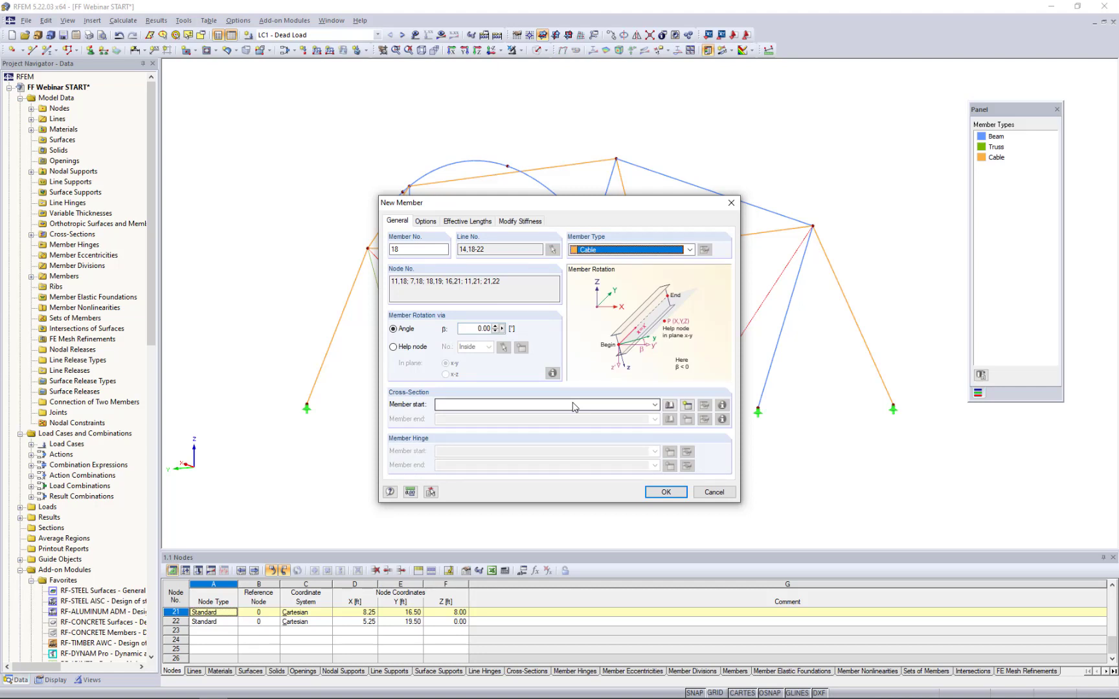
click(573, 406)
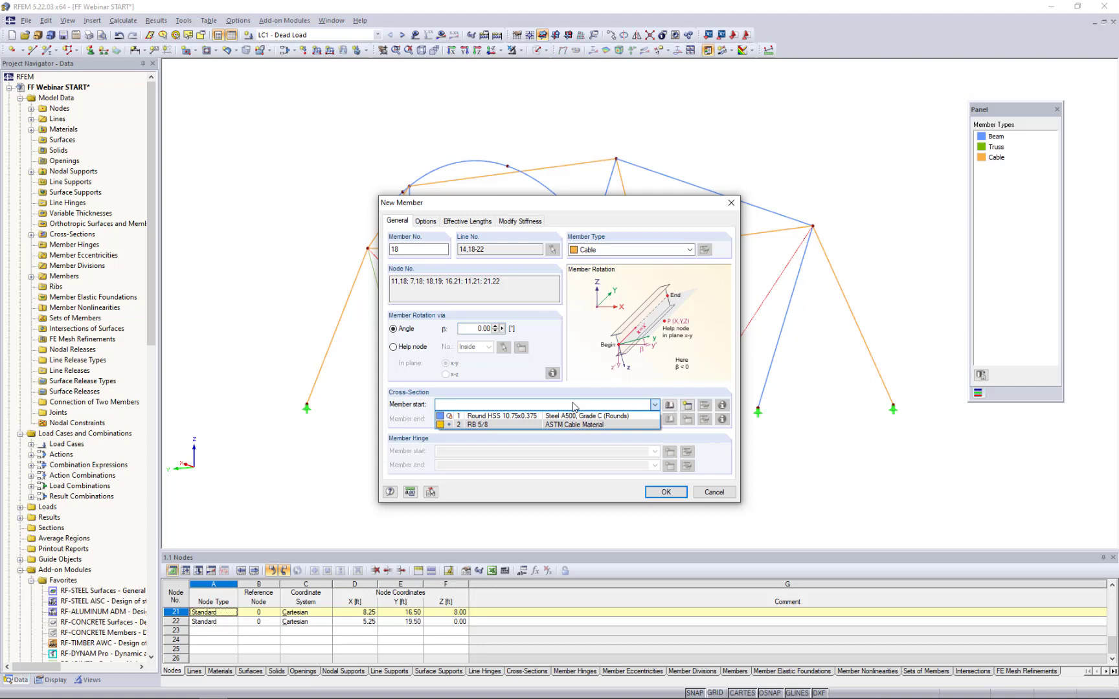
click(522, 427)
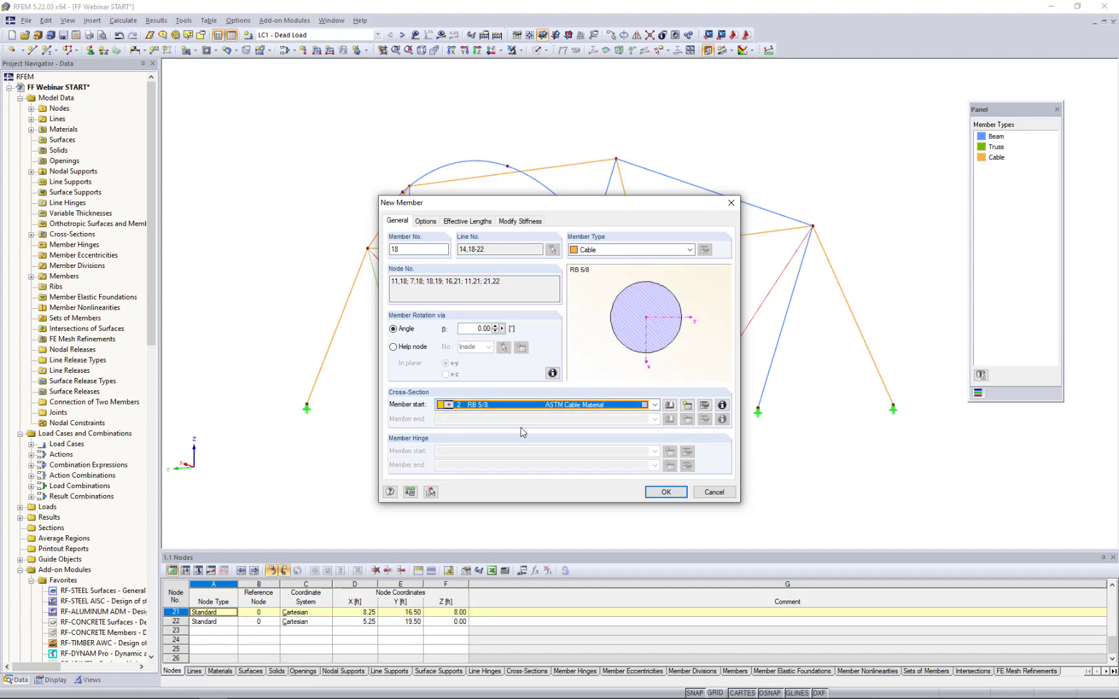
click(665, 493)
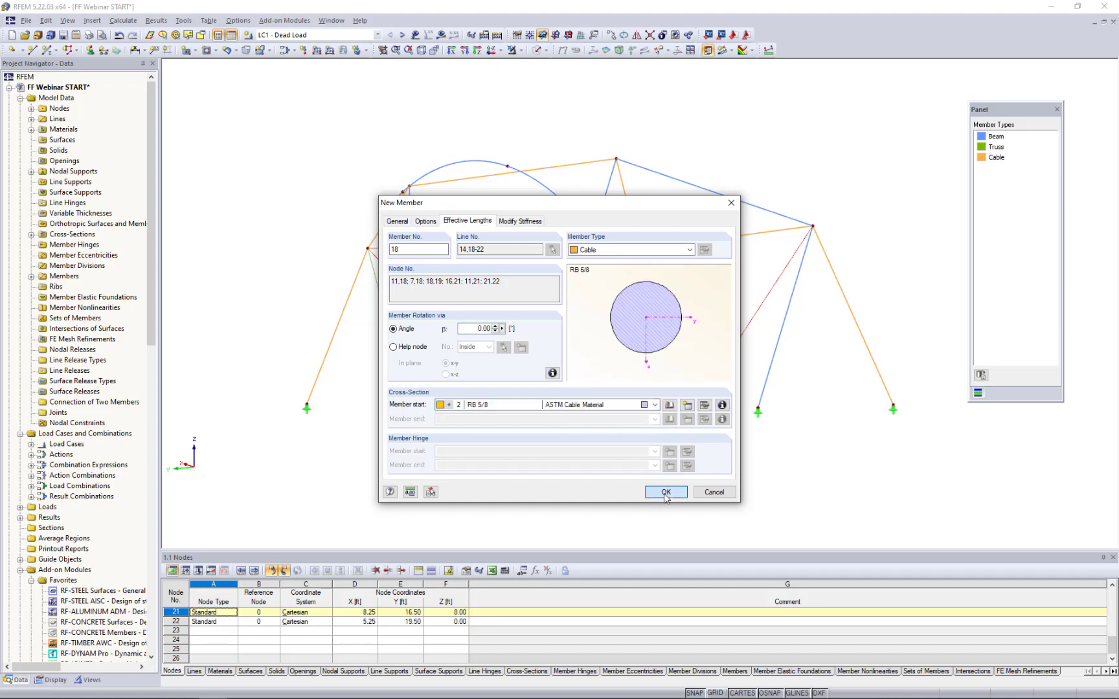
click(538, 376)
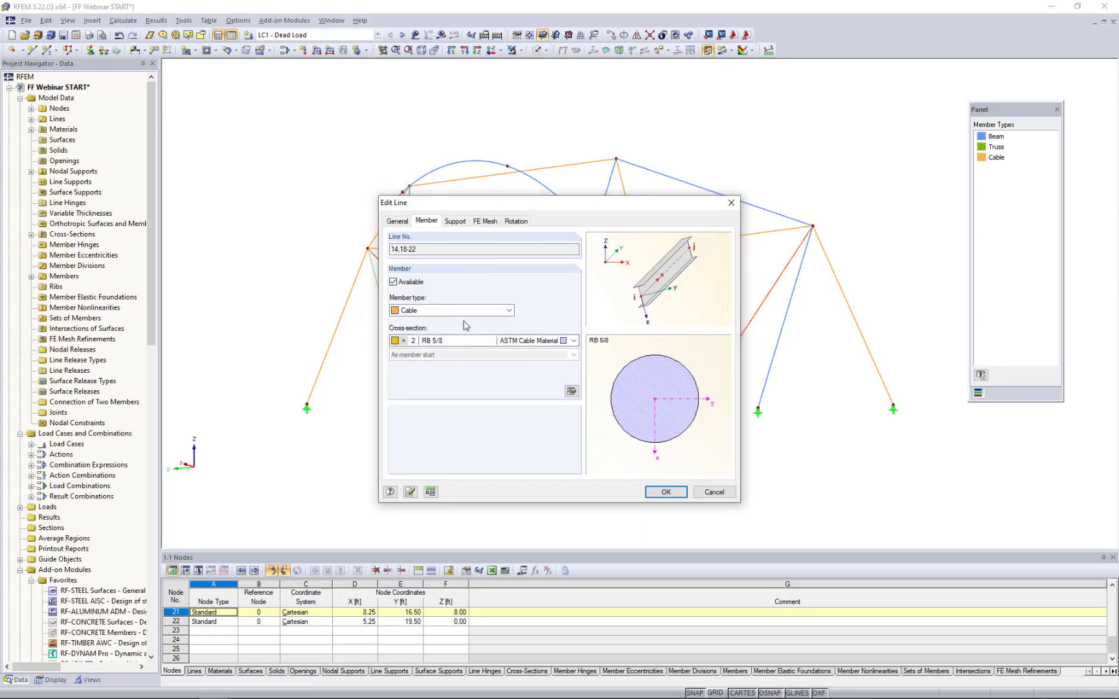
click(665, 492)
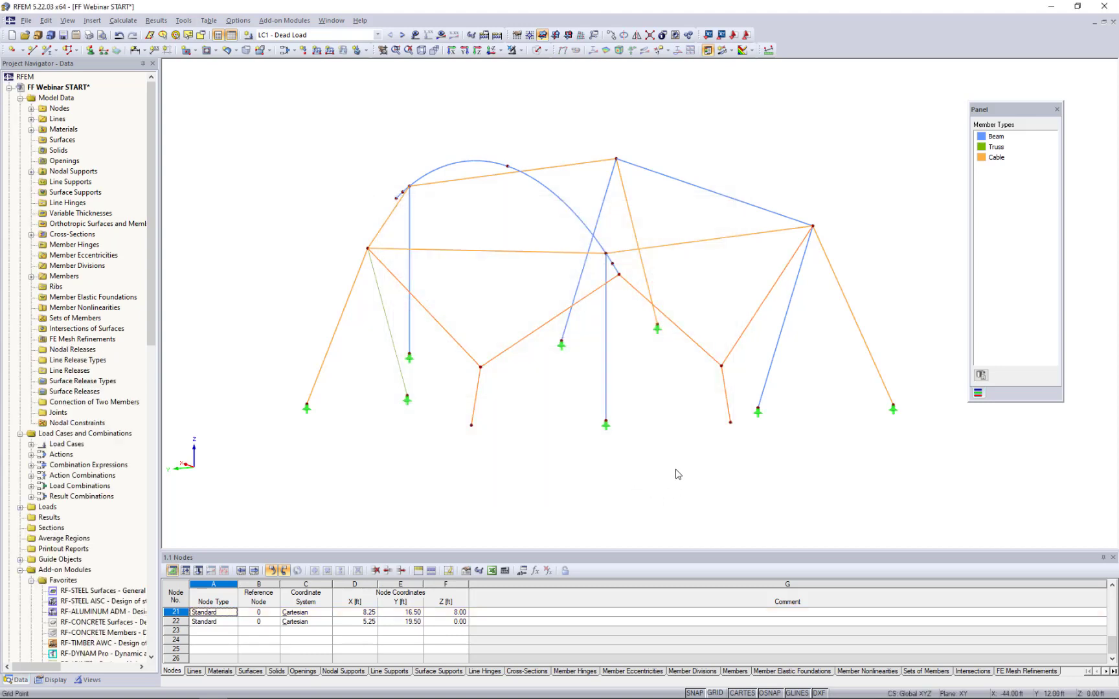
ctrl+middle_drag(674, 472, 581, 497)
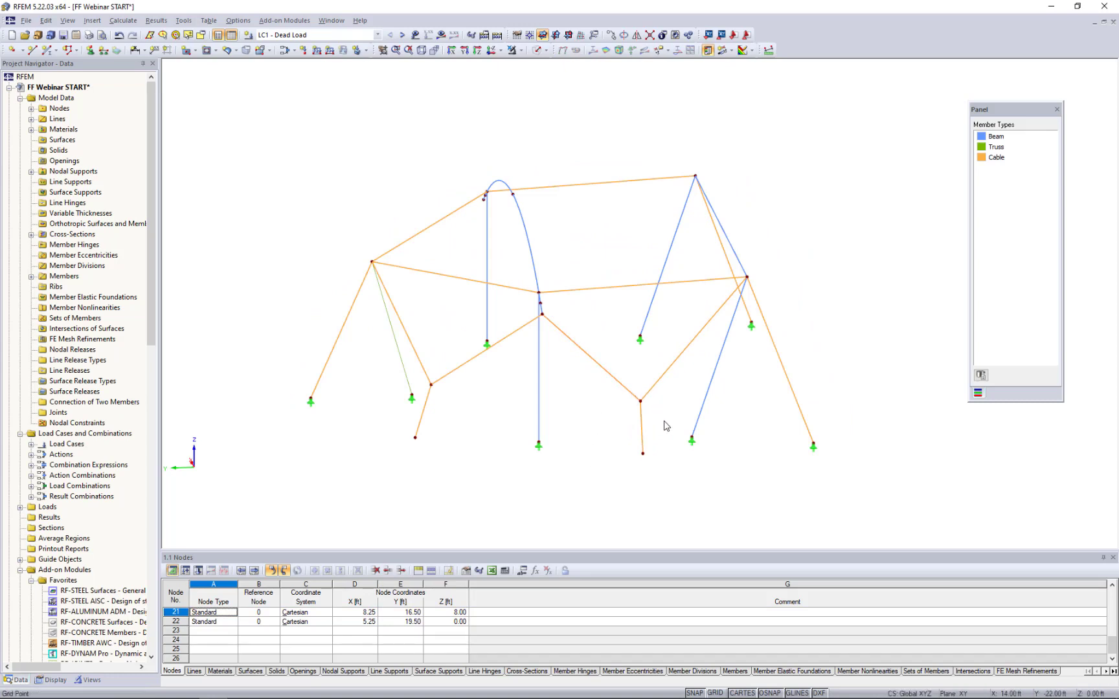
- Mirror a copy of the six new cable members about the Y-Z plane through the truss member's top node at X 32.50 ft
click(618, 384)
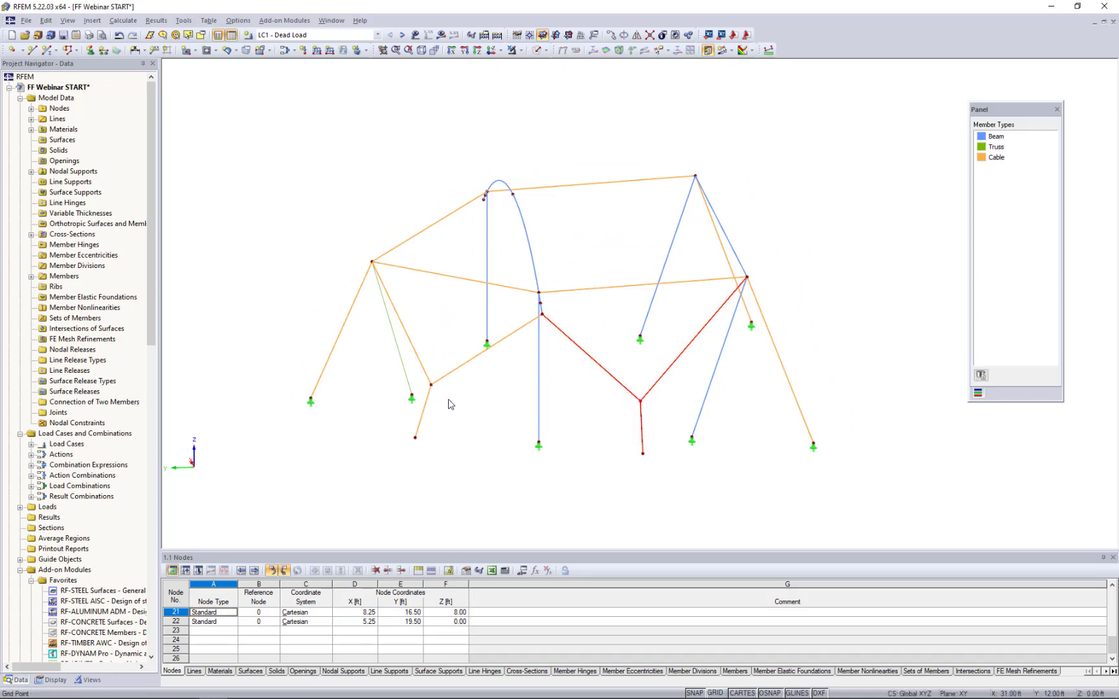
drag(458, 404, 424, 372)
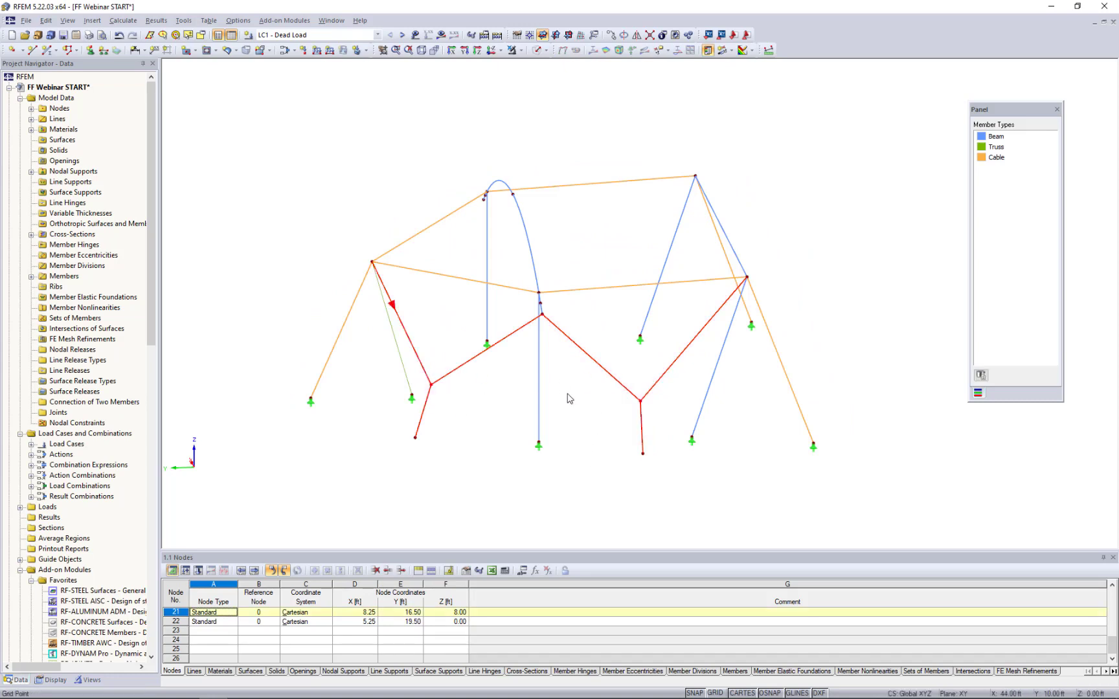
ctrl+middle_drag(764, 283, 675, 275)
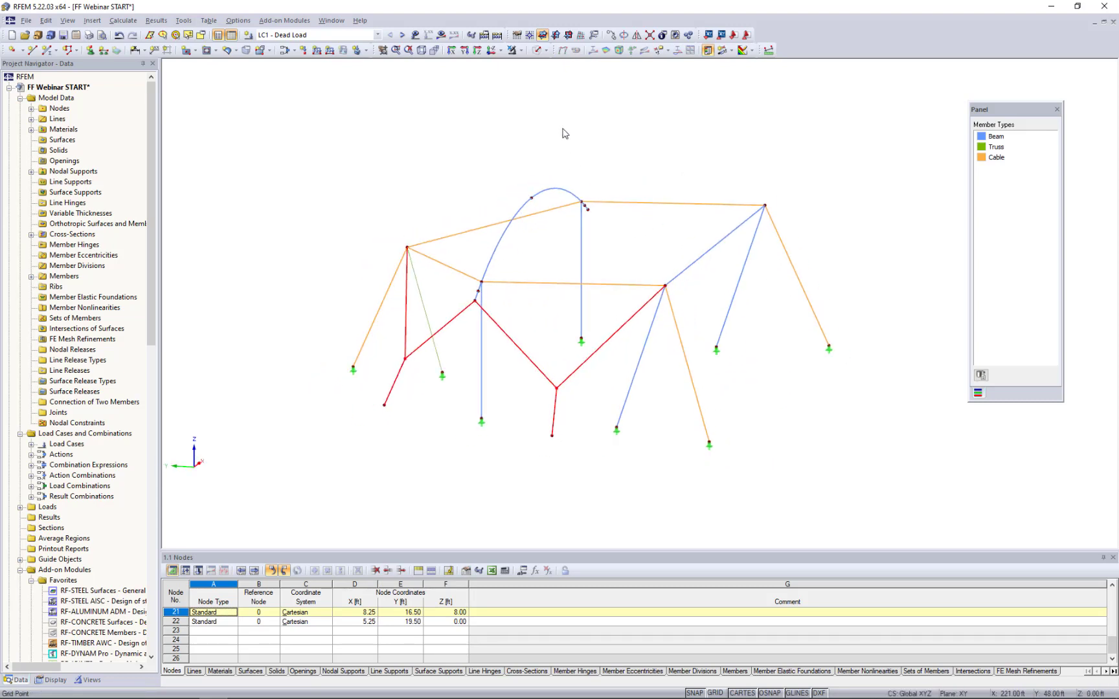
click(636, 36)
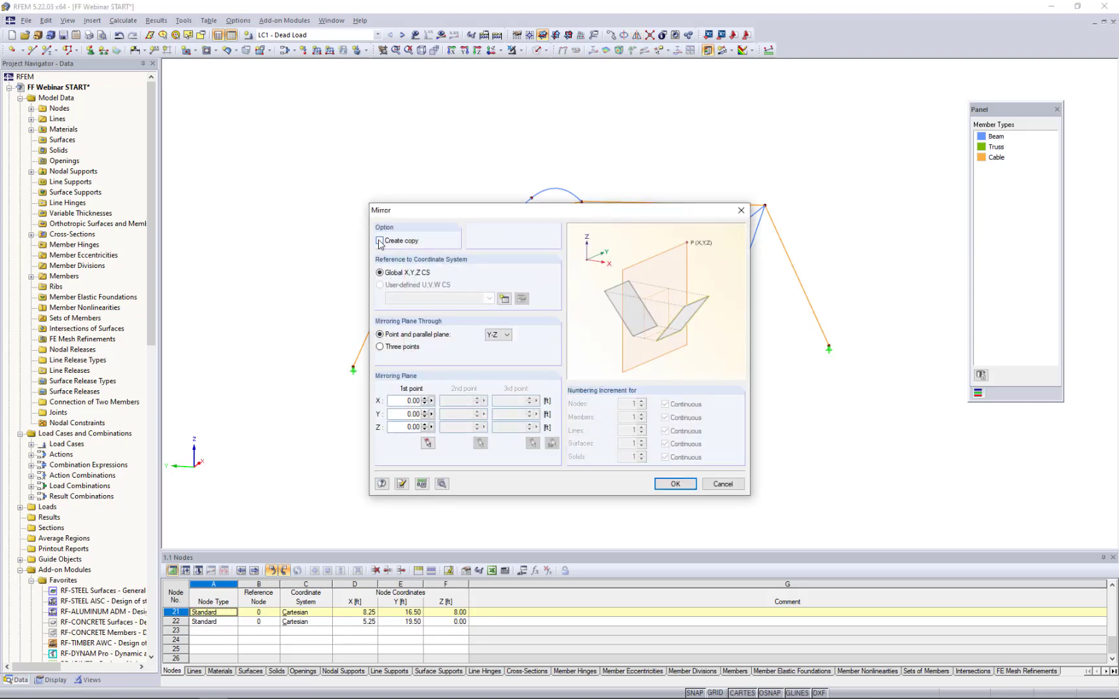
click(379, 241)
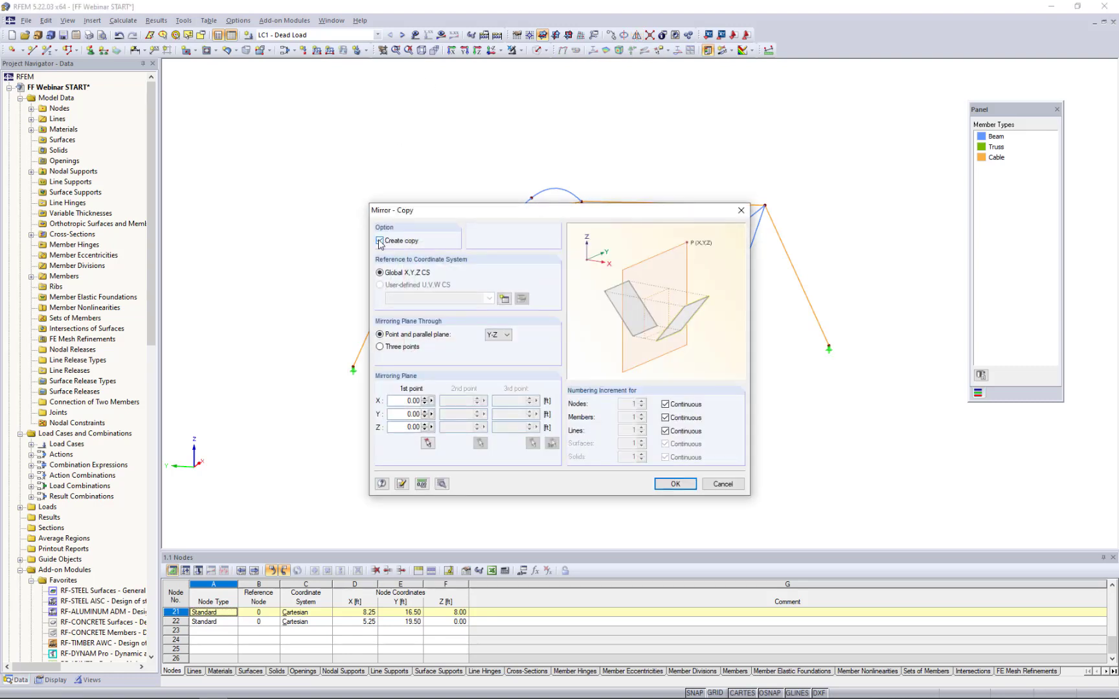
click(492, 337)
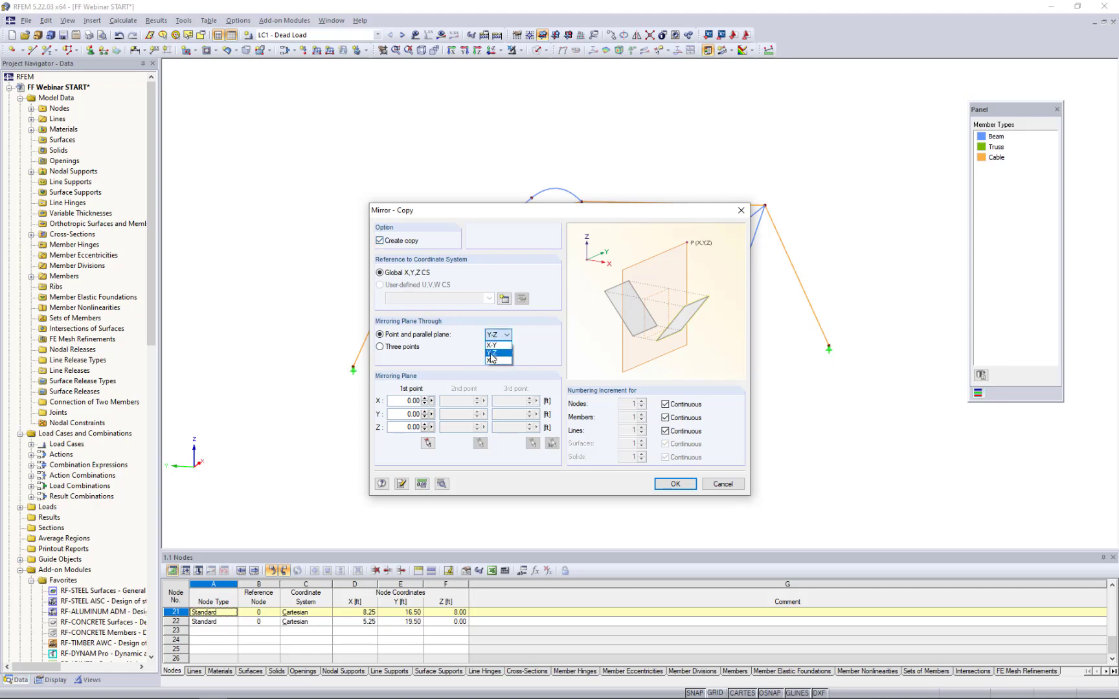
click(492, 356)
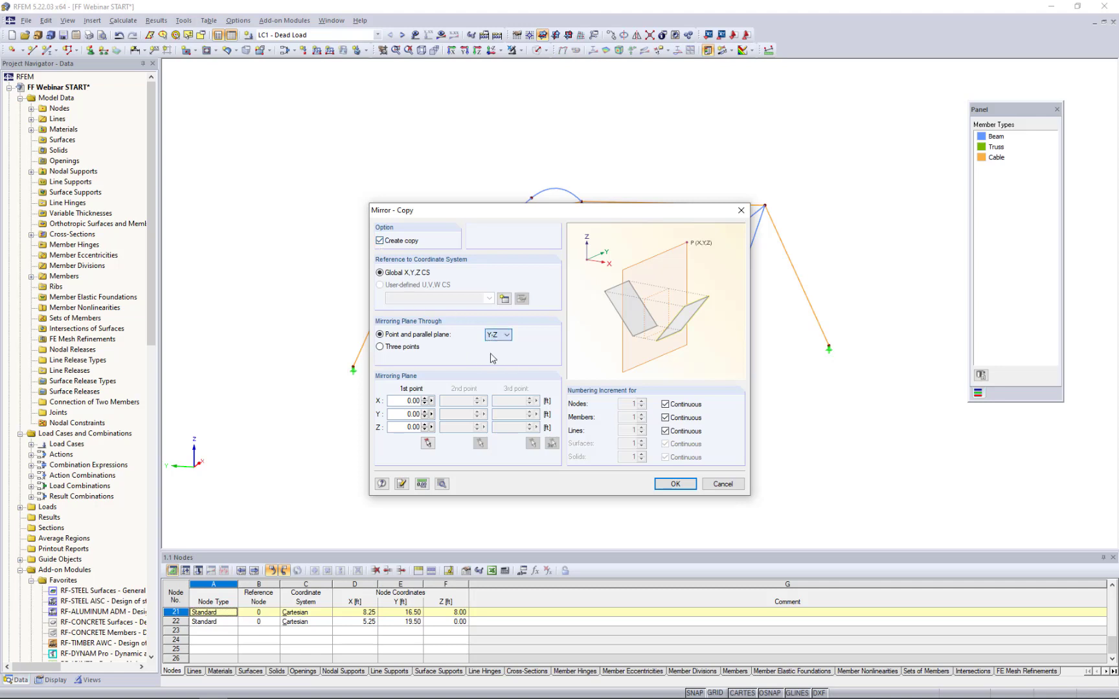
click(427, 444)
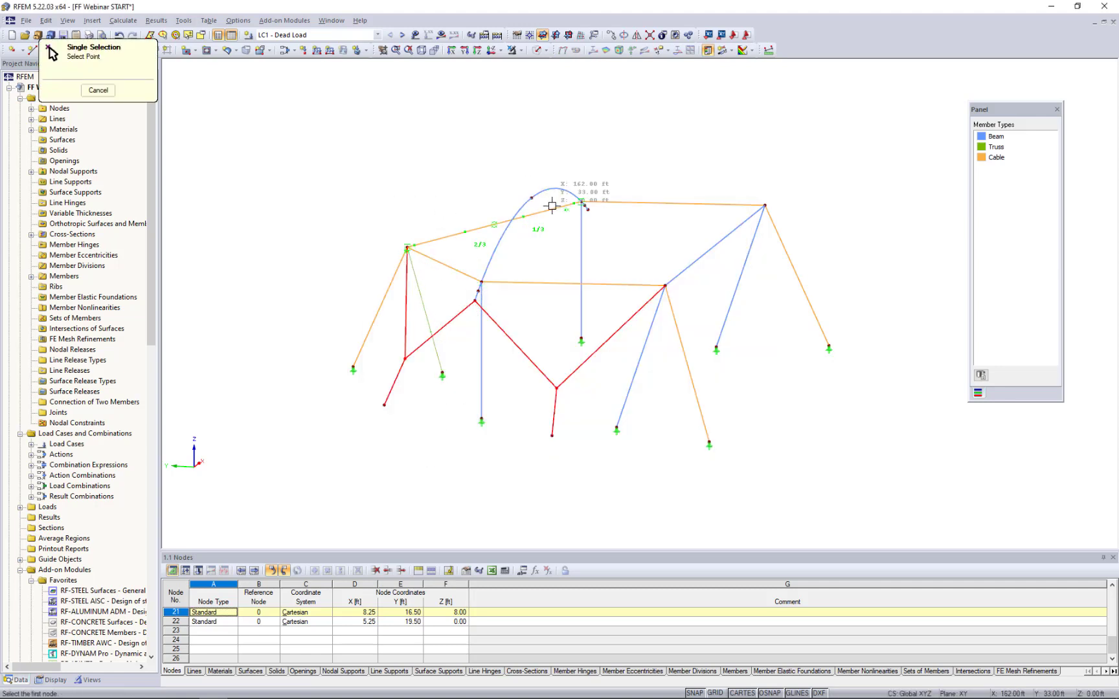
click(406, 247)
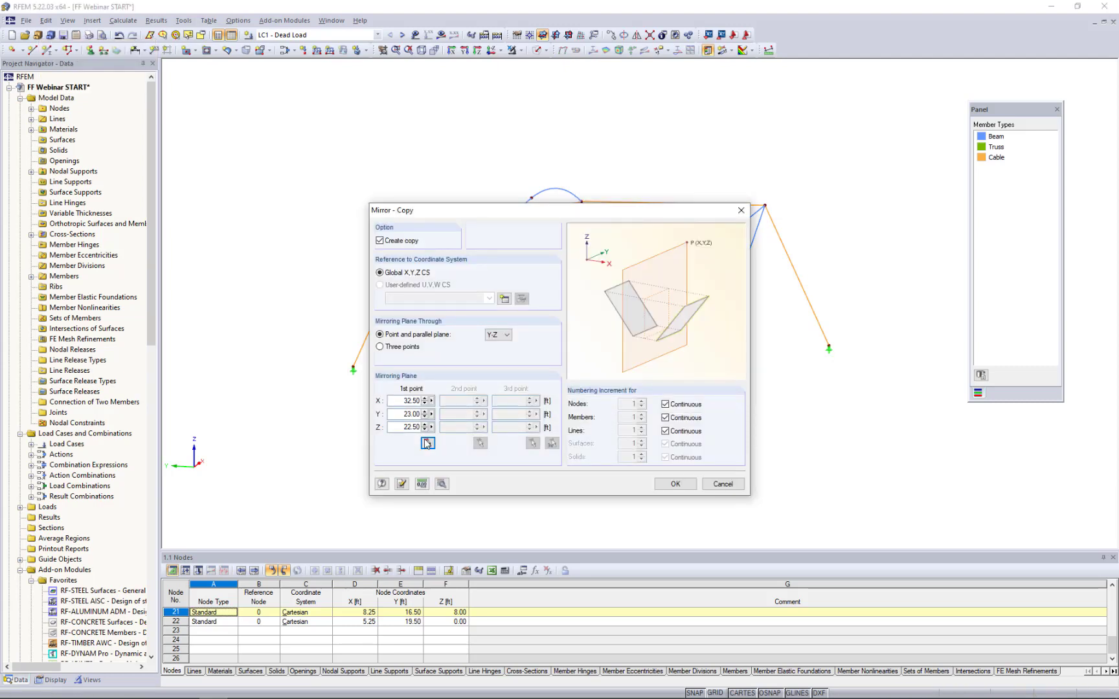
click(675, 485)
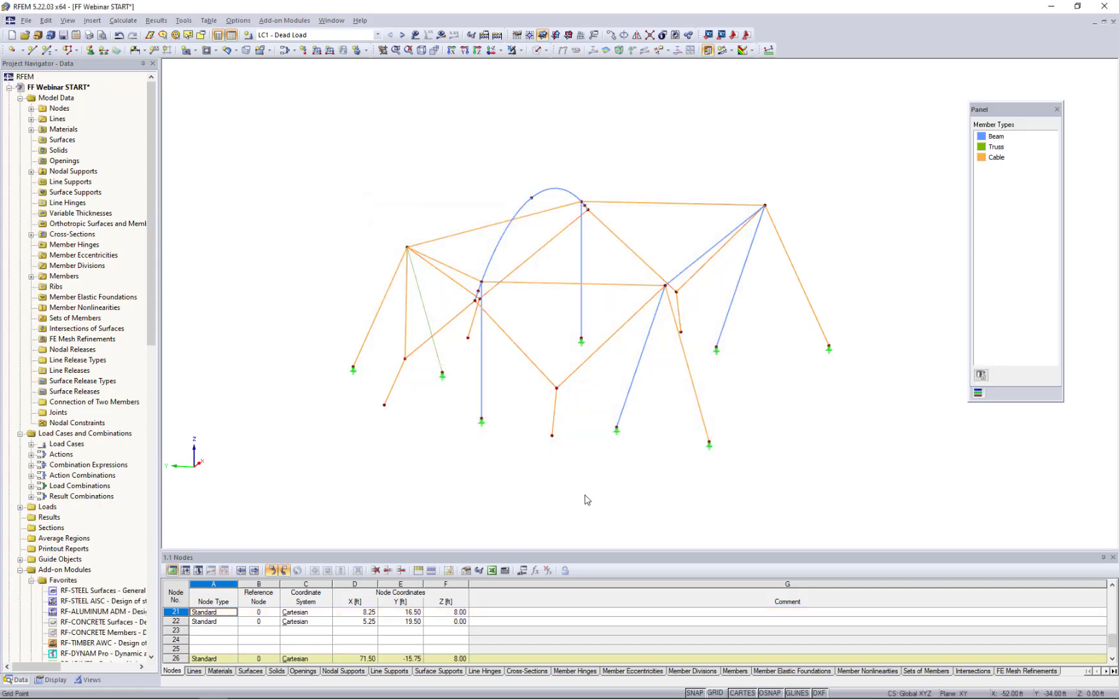
- Examine the support conditions of the existing nodal support at the front corner cable's foot
ctrl+middle_drag(492, 475, 400, 490)
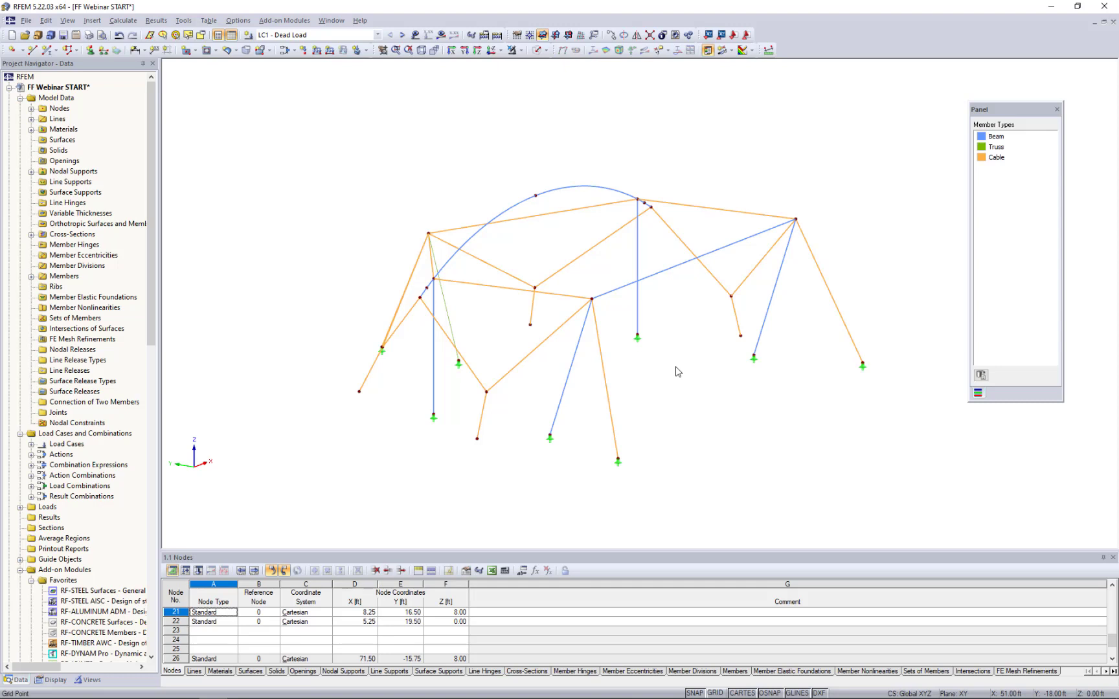
scroll(616, 469, up, 2)
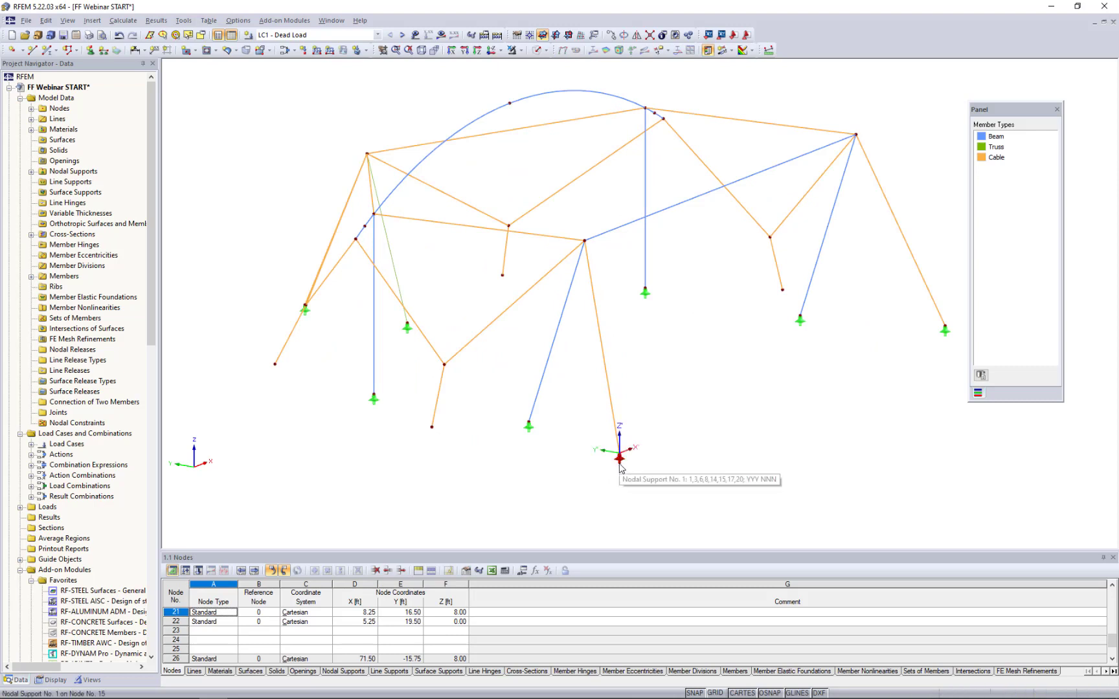
double_click(619, 465)
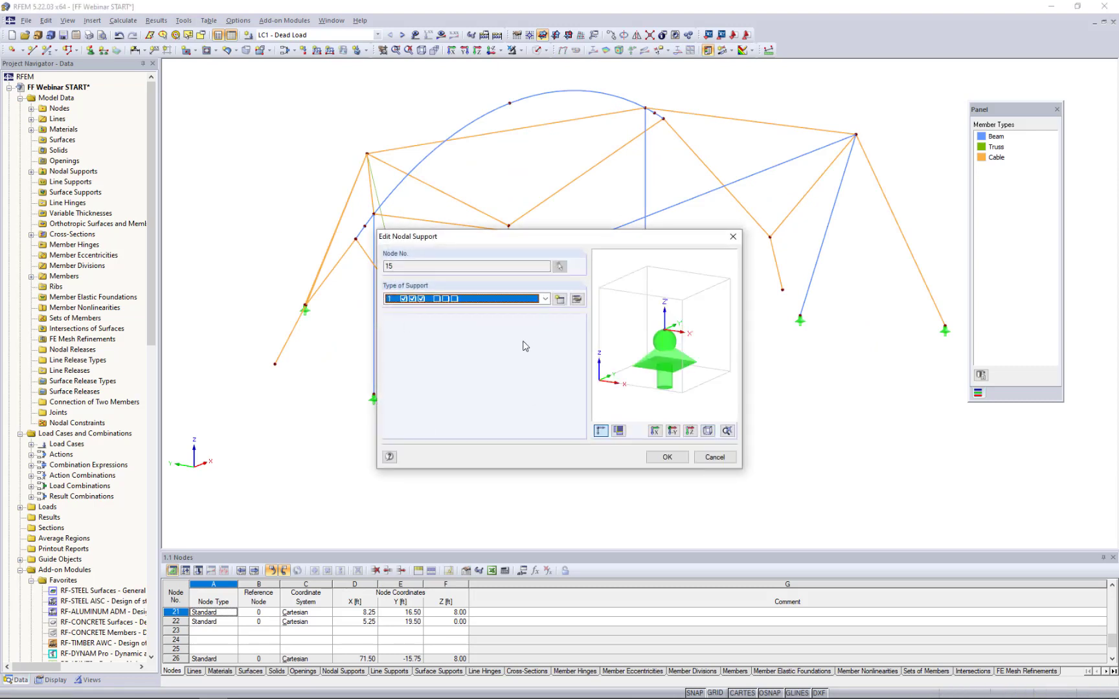
click(577, 298)
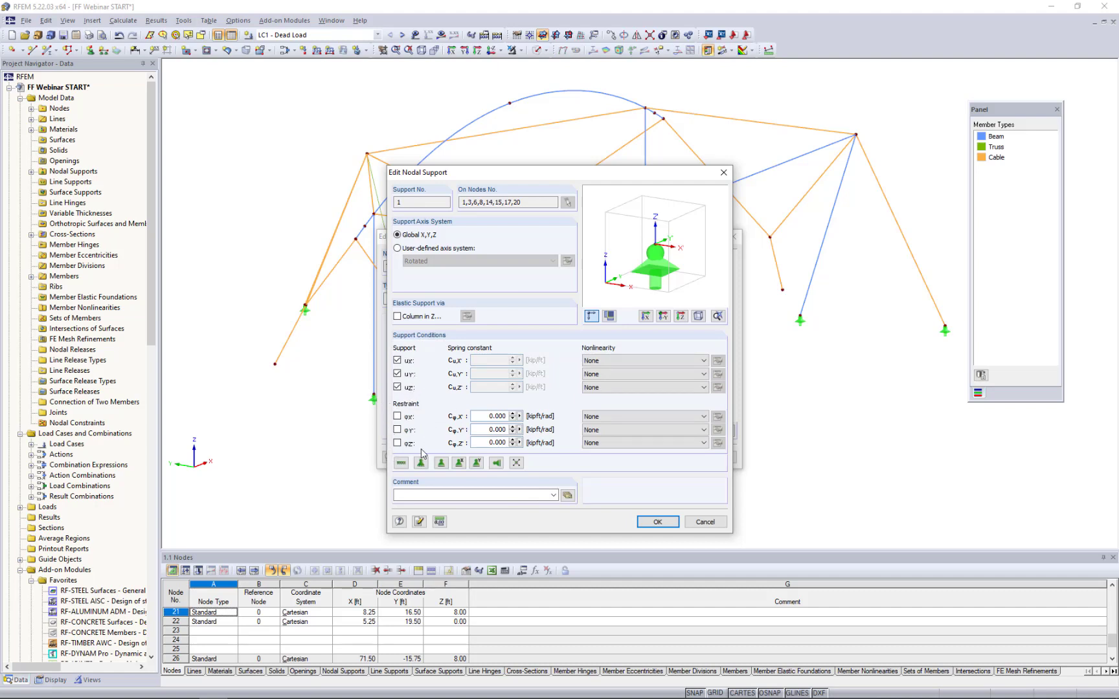
click(711, 523)
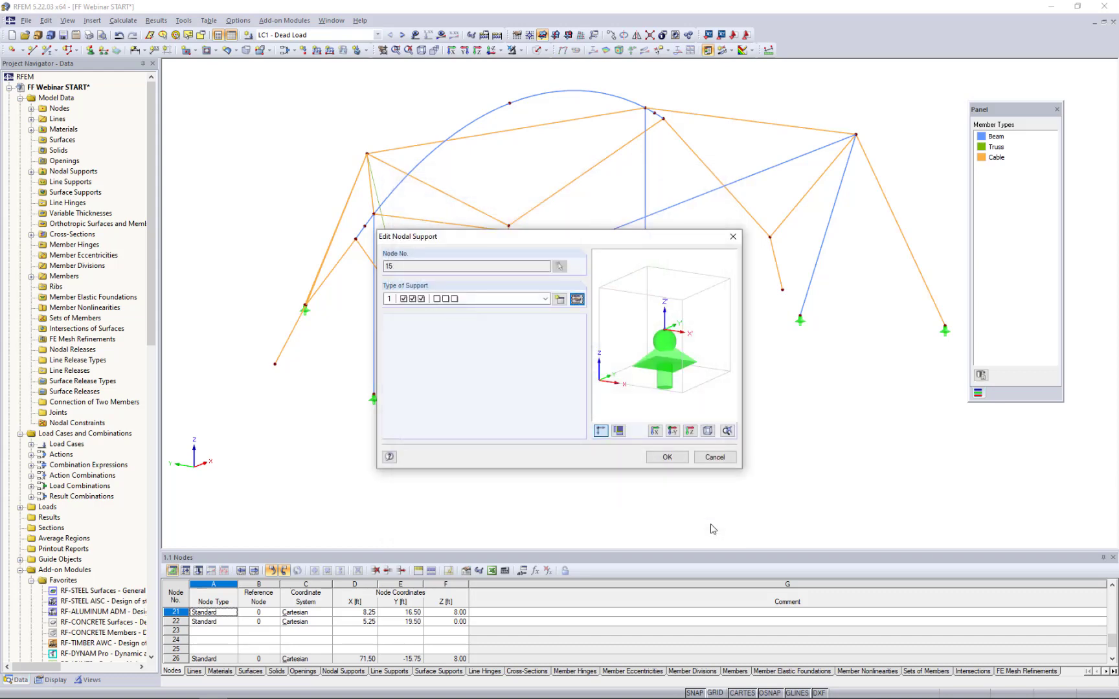
click(716, 459)
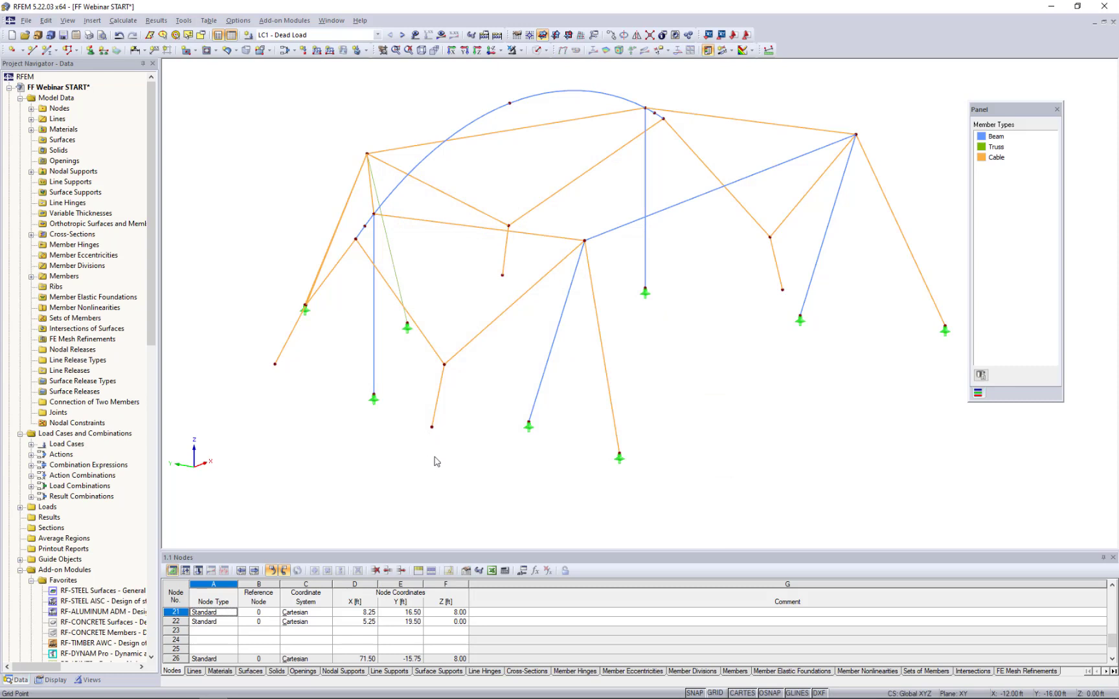
- Assign the existing nodal support type 1, fixed in translation and free in rotation, to the four unsupported ground nodes of the new cables
ctrl+middle_drag(435, 461, 495, 479)
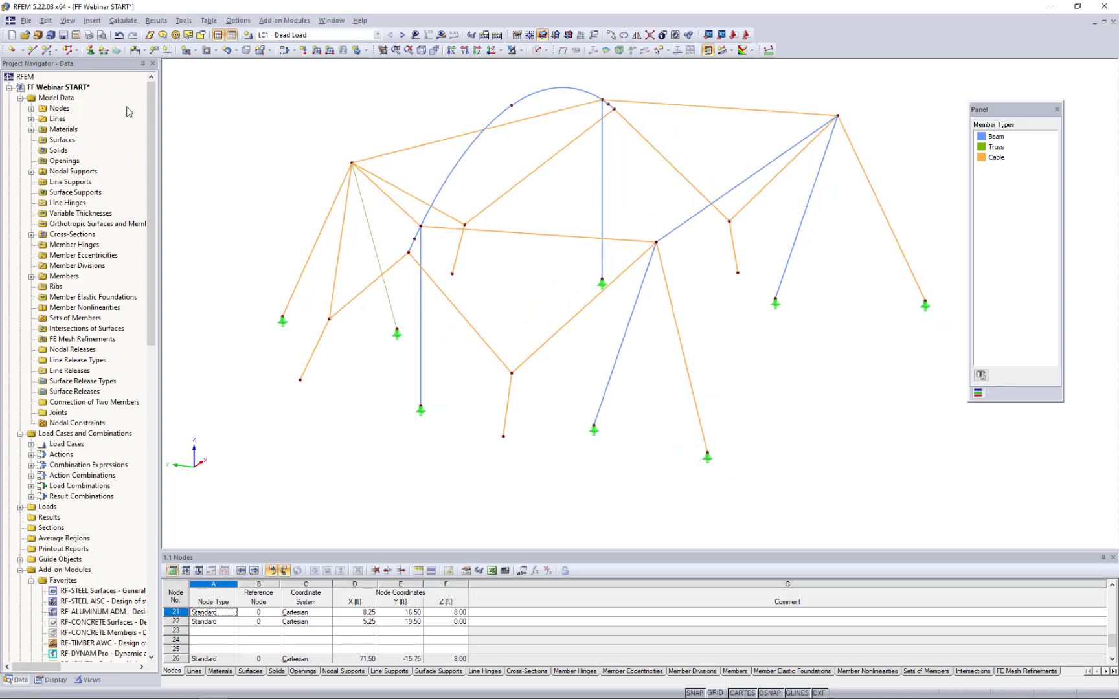
click(90, 52)
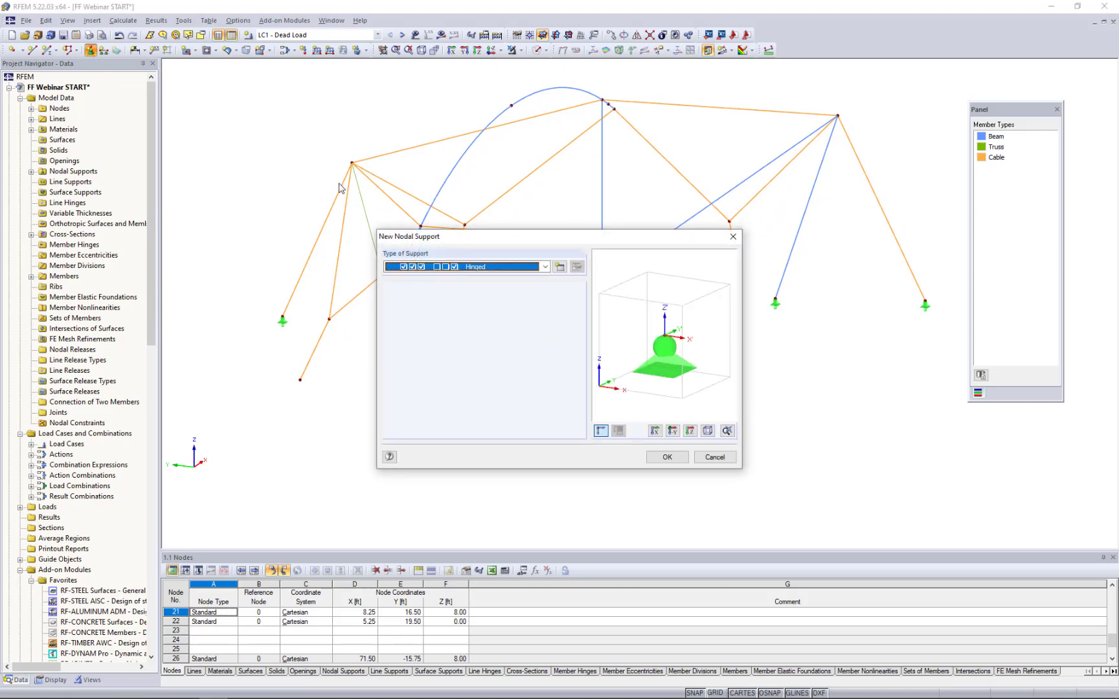
click(545, 267)
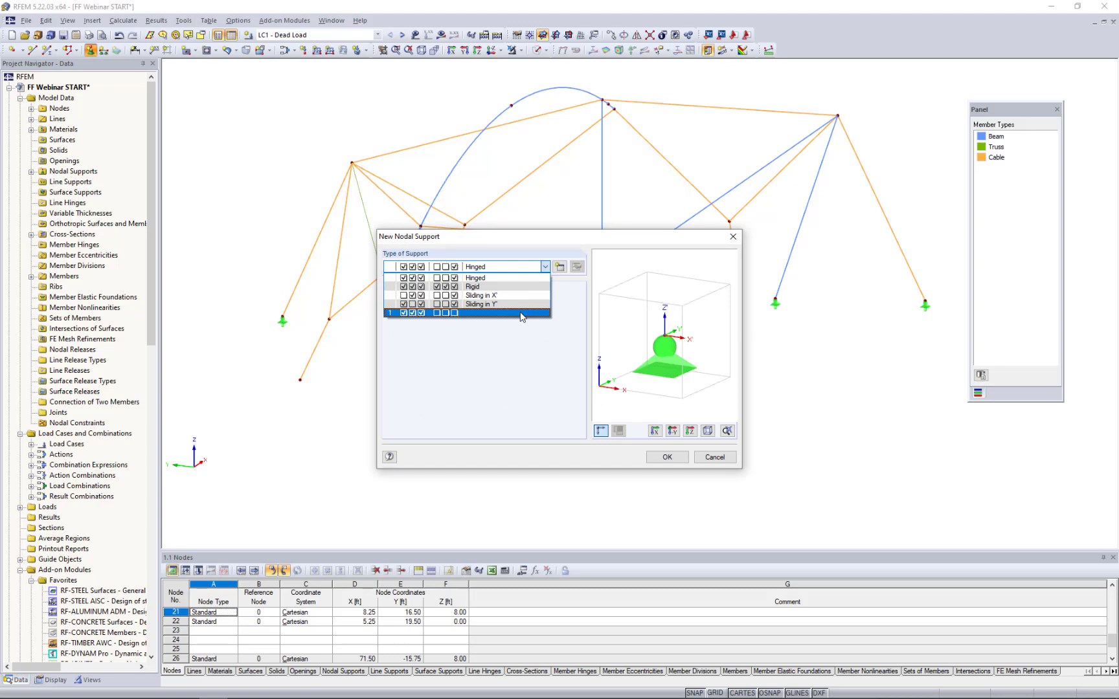
click(522, 313)
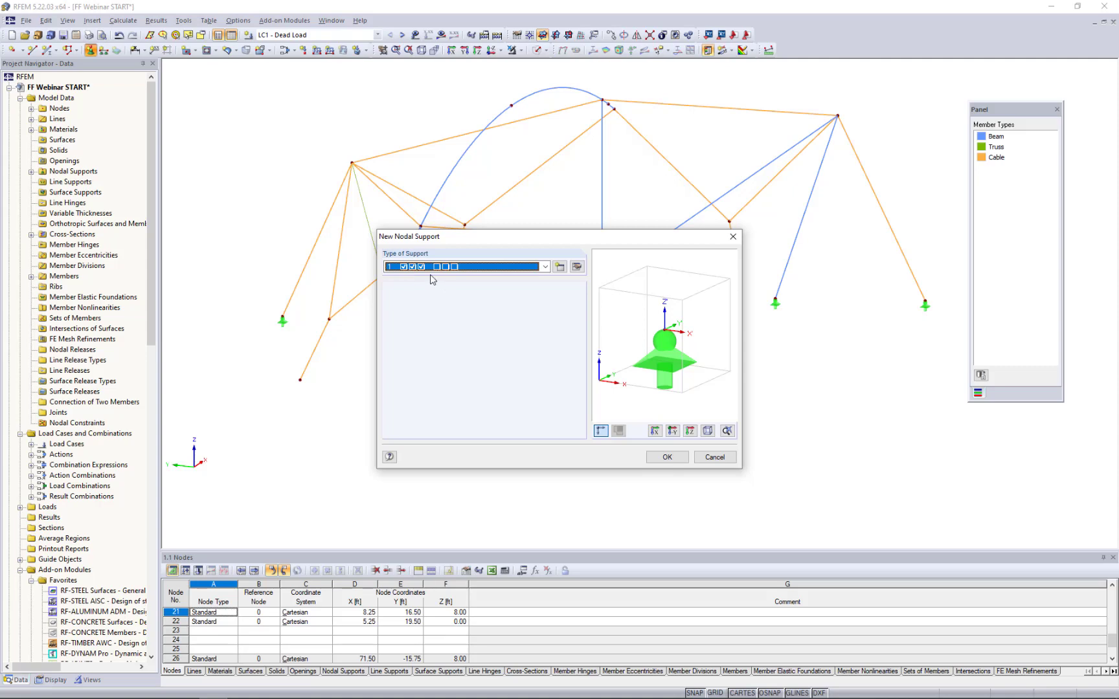
click(667, 457)
click(300, 380)
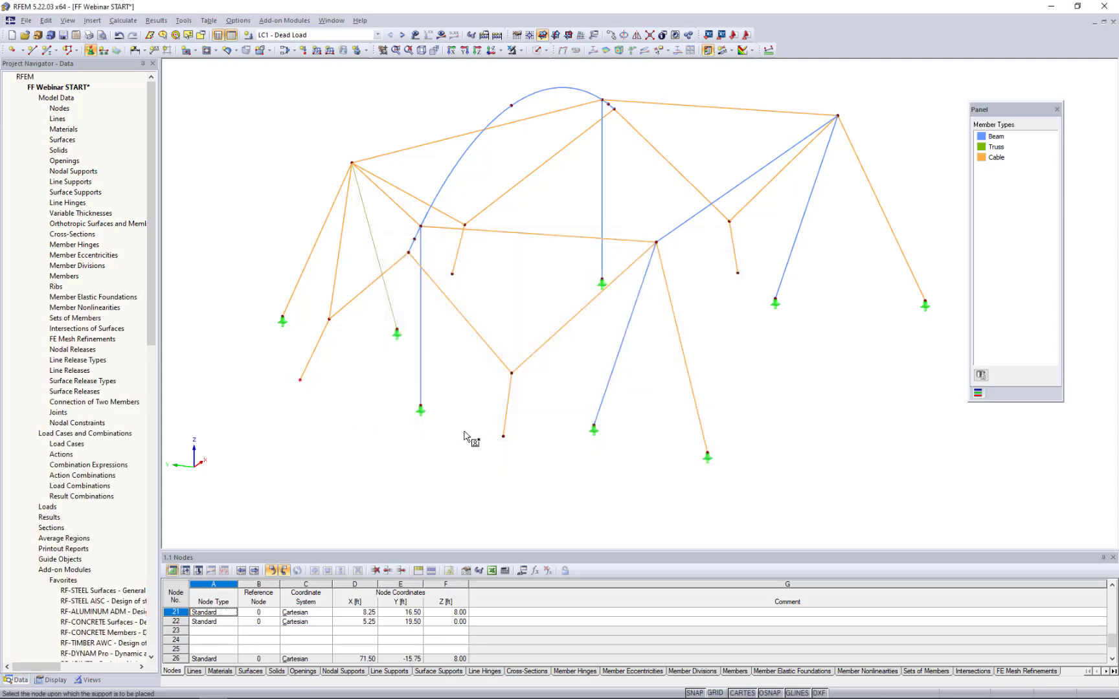
click(503, 436)
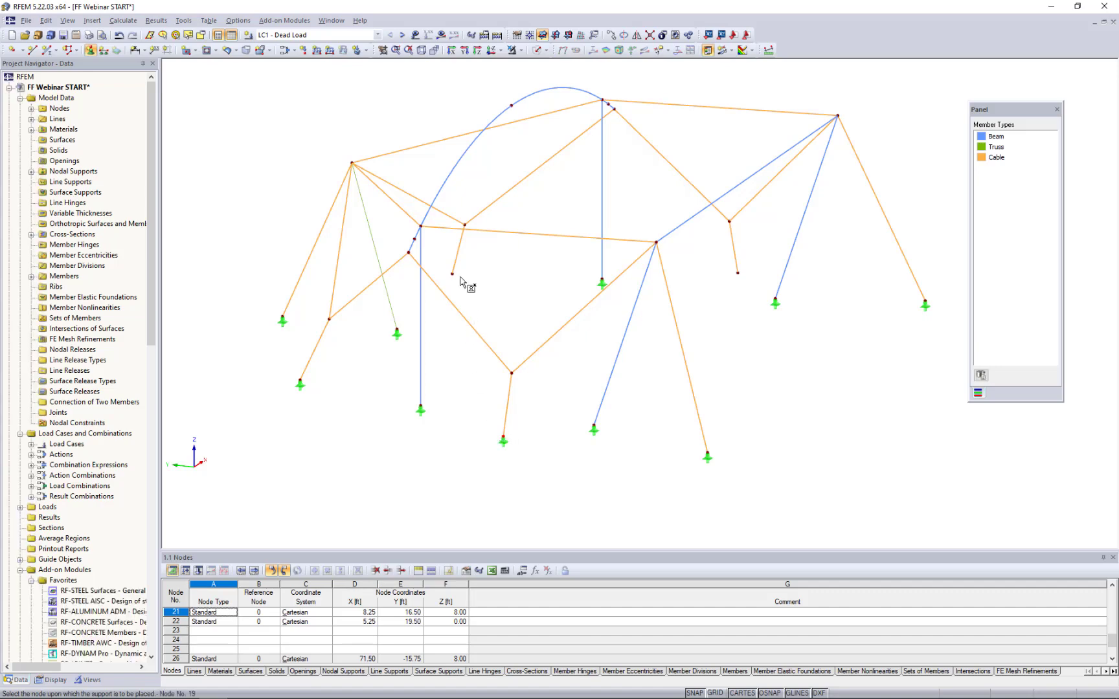
click(737, 272)
key(Escape)
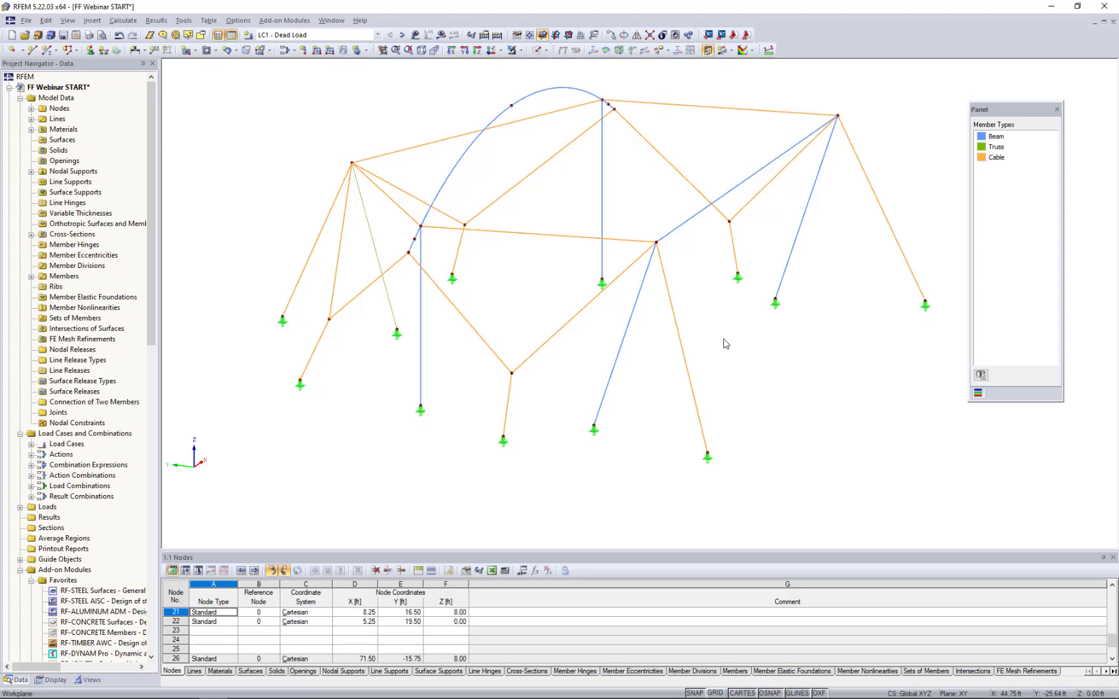
- Start defining a new Quadrangle (General 4-Sided) surface
ctrl+middle_drag(794, 405, 803, 441)
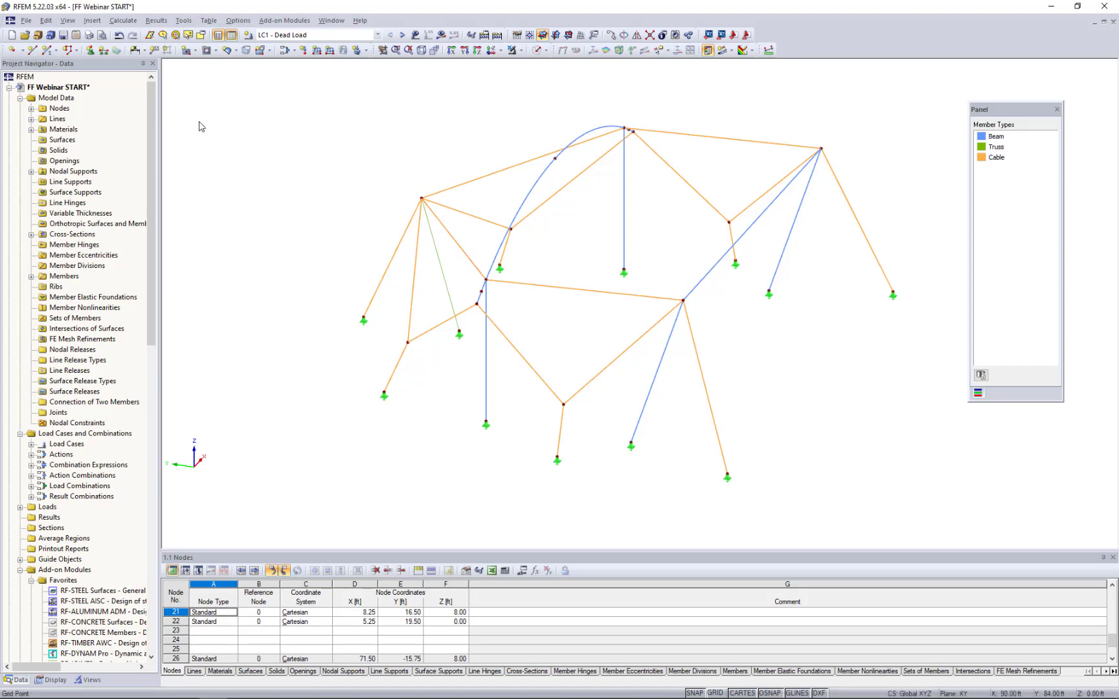
click(195, 51)
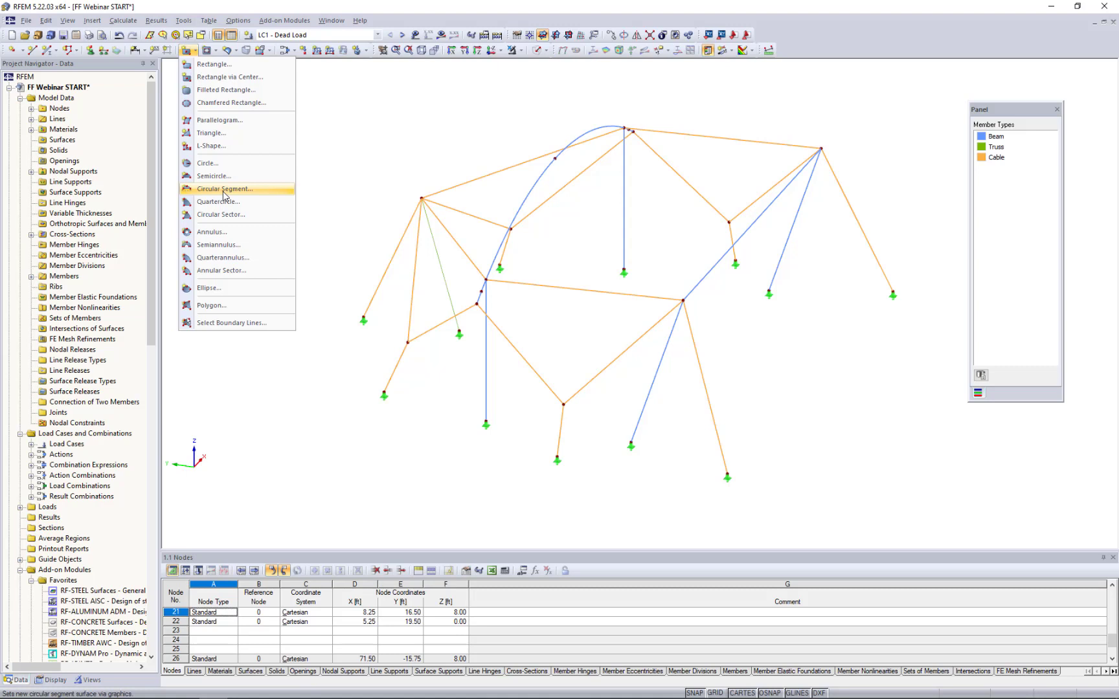
click(234, 52)
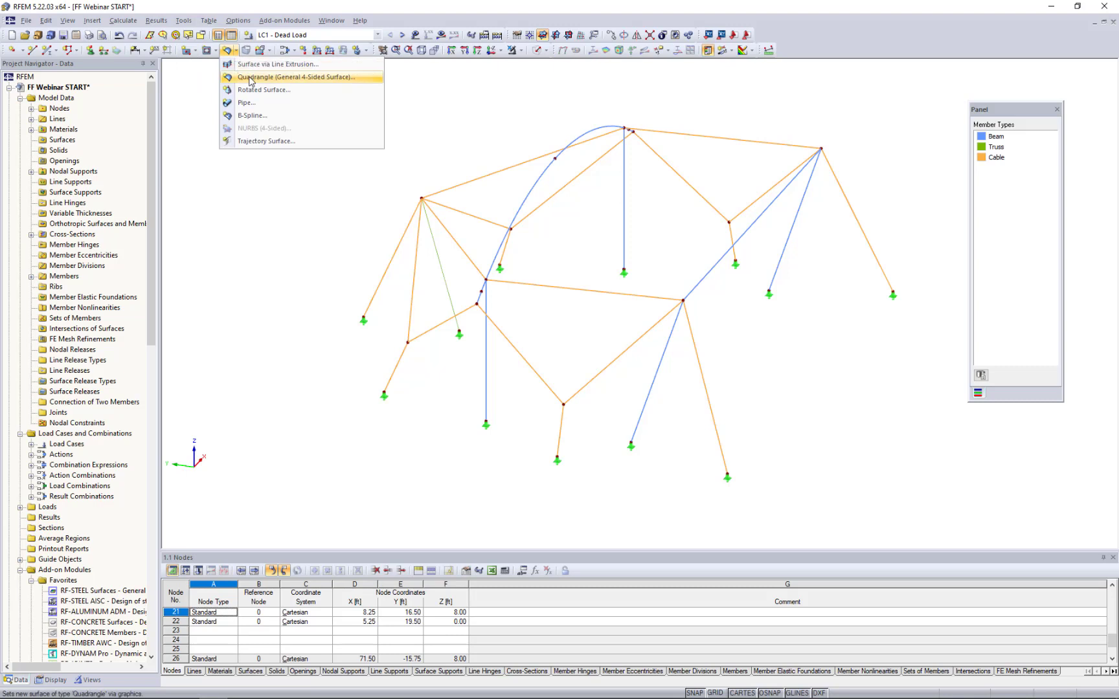
click(250, 77)
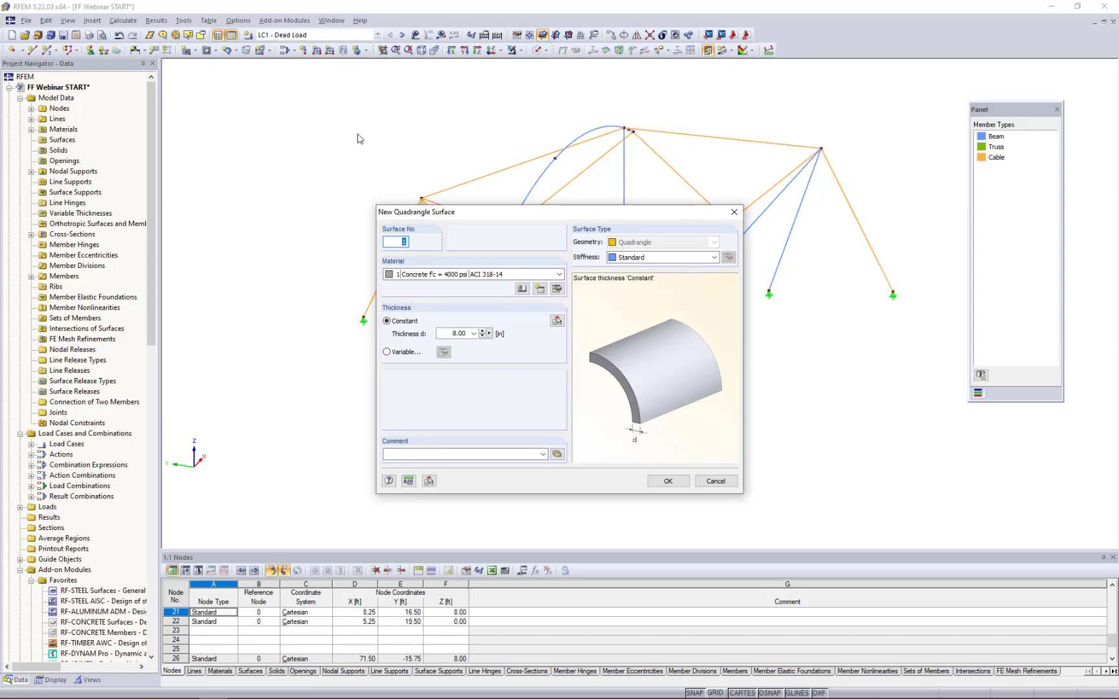
drag(477, 211, 381, 167)
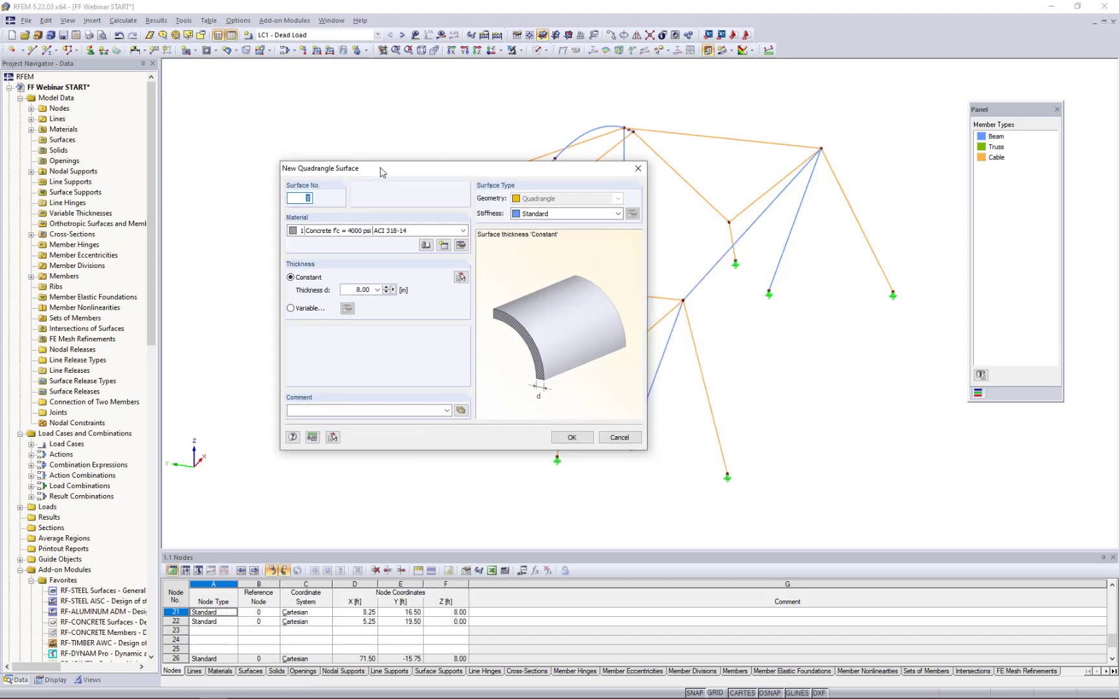
- Create a new surface material described as Membrane with the Orthotropic Elastic 2D material model
click(443, 245)
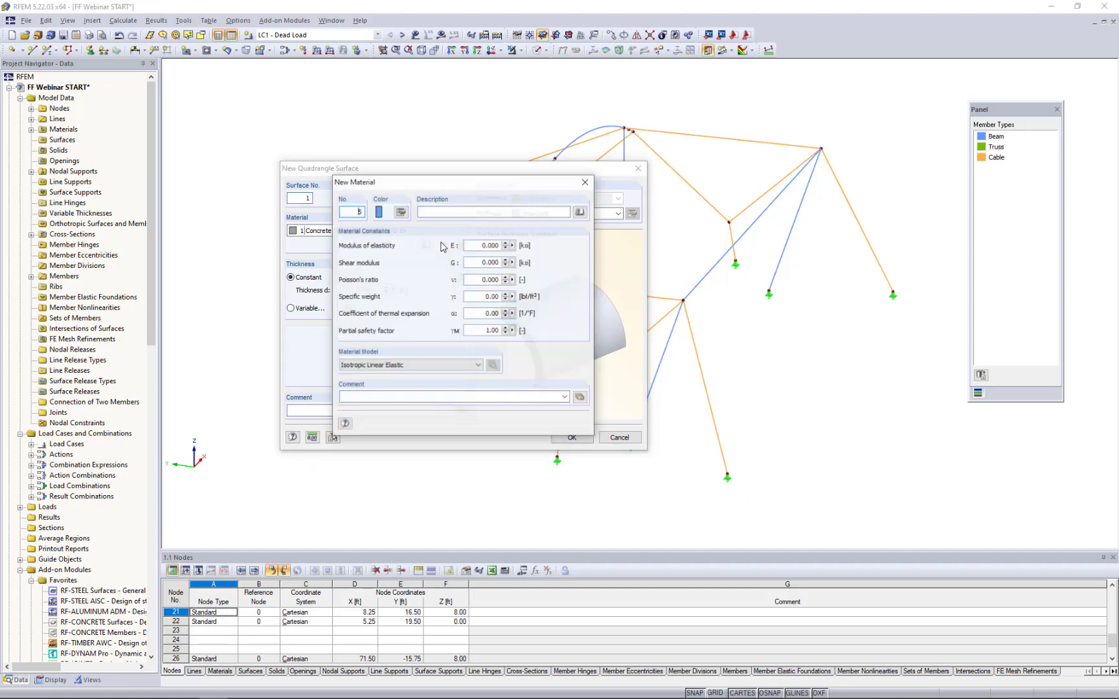
click(446, 212)
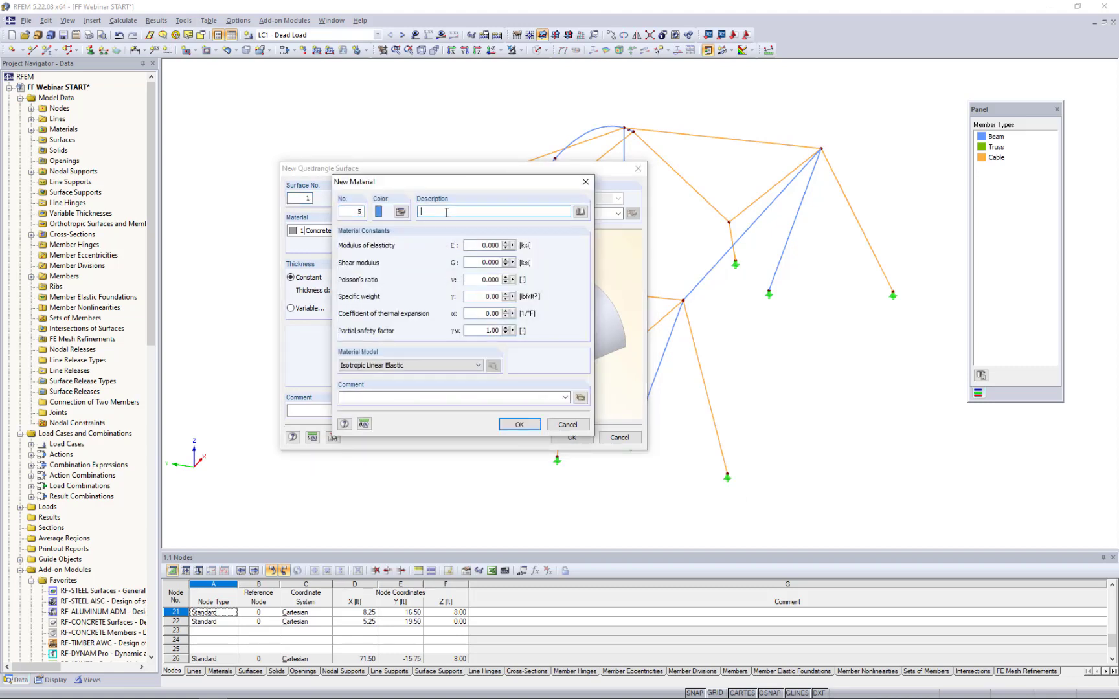
text(Me)
text(mbl)
click(379, 366)
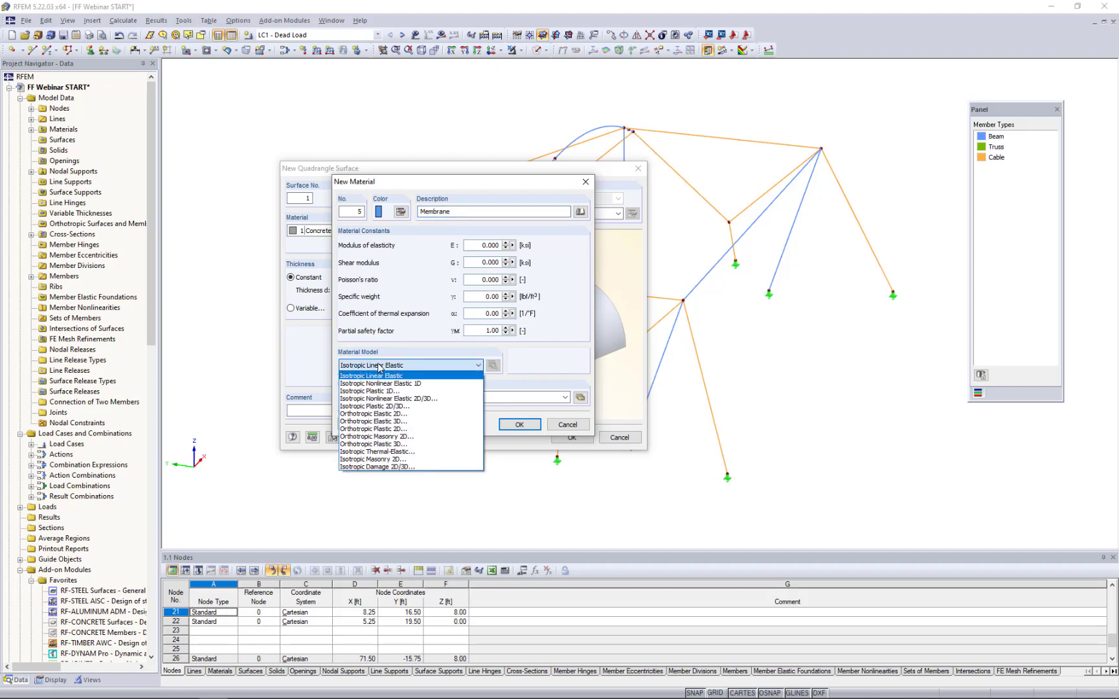
click(373, 415)
click(373, 414)
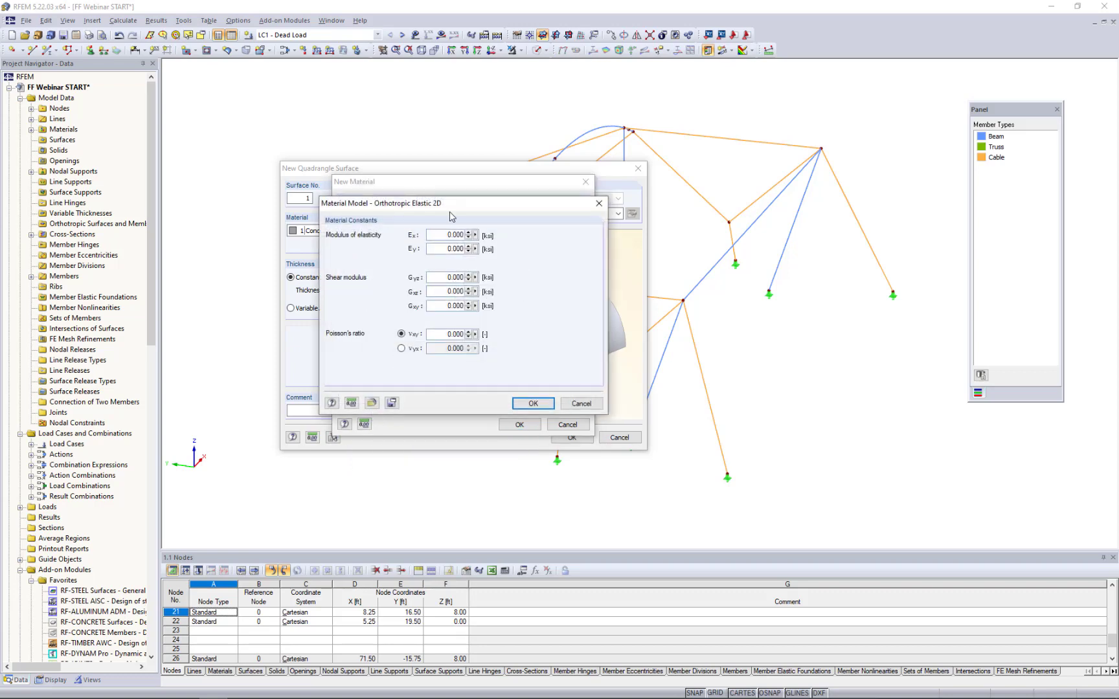
drag(451, 214, 587, 253)
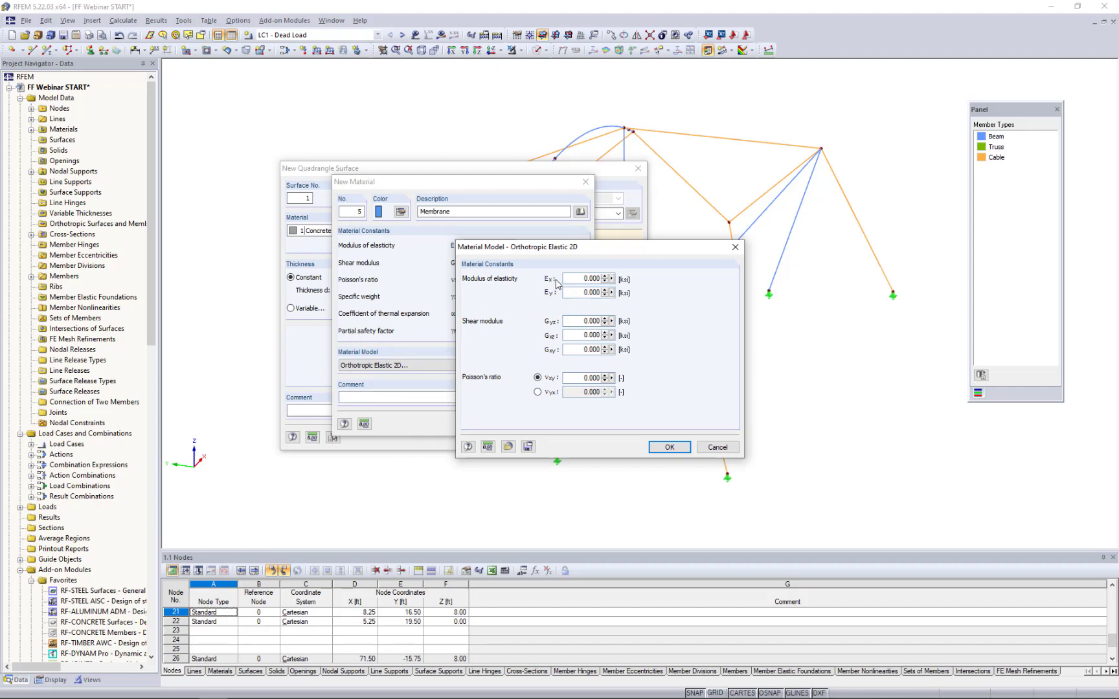
drag(567, 246, 474, 241)
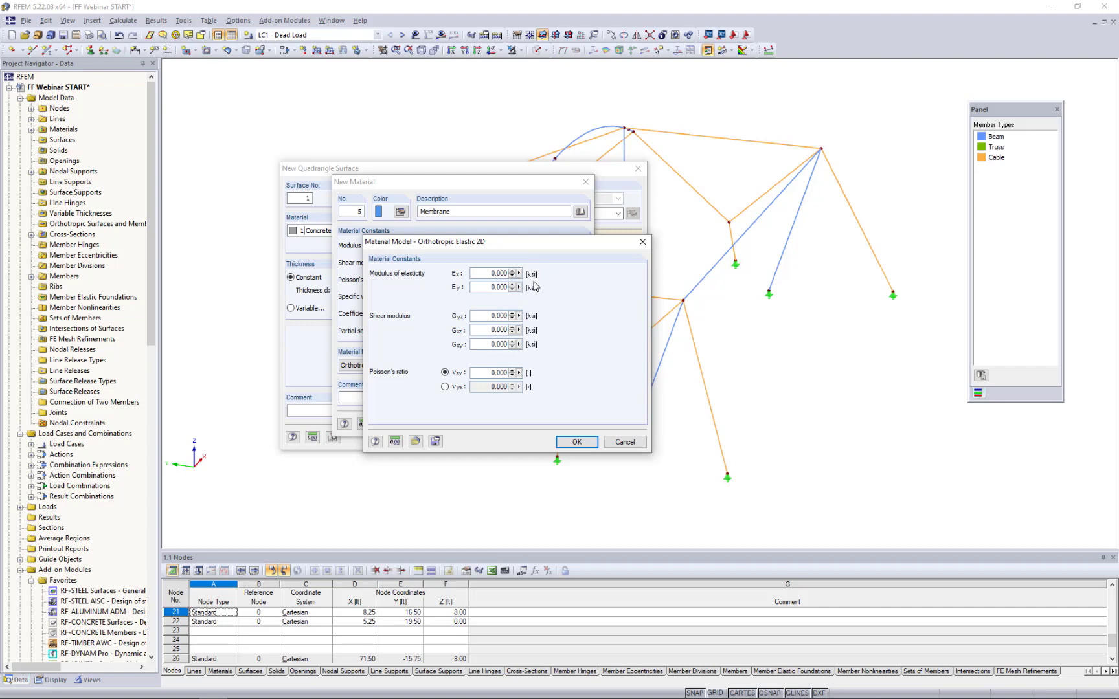
- Set the Membrane material's moduli of elasticity to 1.0 GPa for Ex and 0.8 GPa for Ey
drag(485, 274, 539, 277)
text(1.0GPa)
click(491, 287)
double_click(488, 288)
text(0.8GPa)
- Set the Membrane material's shear moduli Gyz and Gxz to 0.001 ksi and Gxy to 0.3 GPa
click(491, 317)
double_click(490, 316)
text(0.001)
key(Tab)
text(0.)
drag(479, 344, 520, 350)
text(0.3GPa)
- Set the Membrane material's Poisson's ratio νxy to 0.2 and accept the orthotropic constants
click(494, 374)
double_click(494, 373)
text(0.2)
click(576, 442)
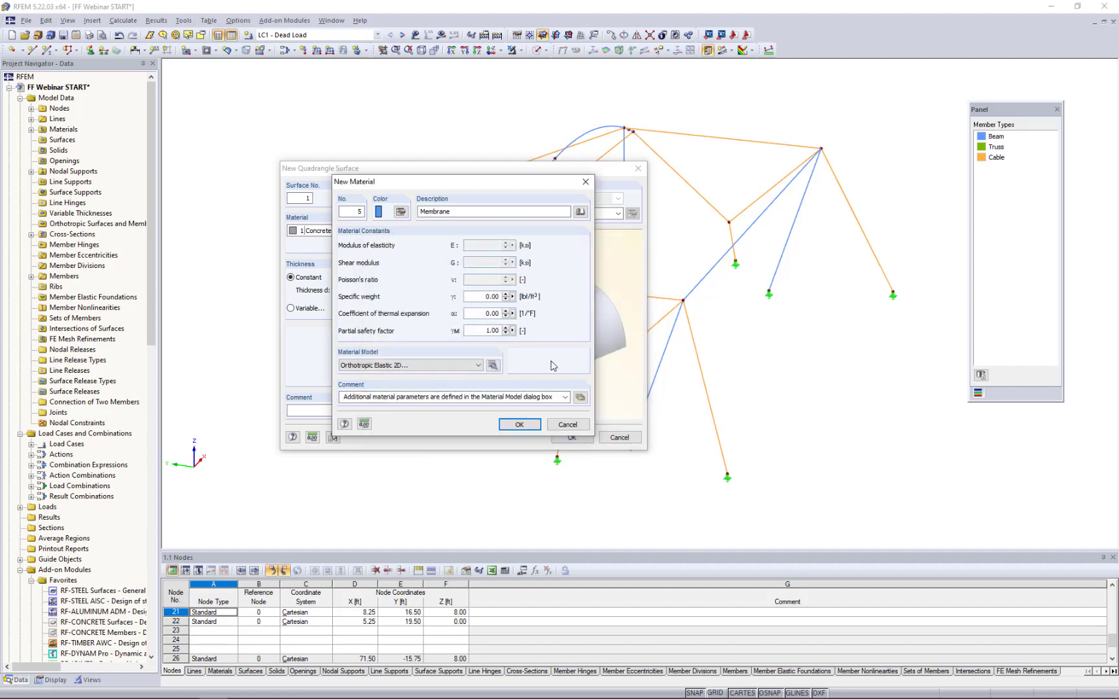
- Set the Membrane material's specific weight to 64 lbf/ft³
double_click(492, 296)
text(64)
click(486, 313)
- Give the Membrane material a light green colour (RGB 128, 255, 87) and save the material
click(401, 214)
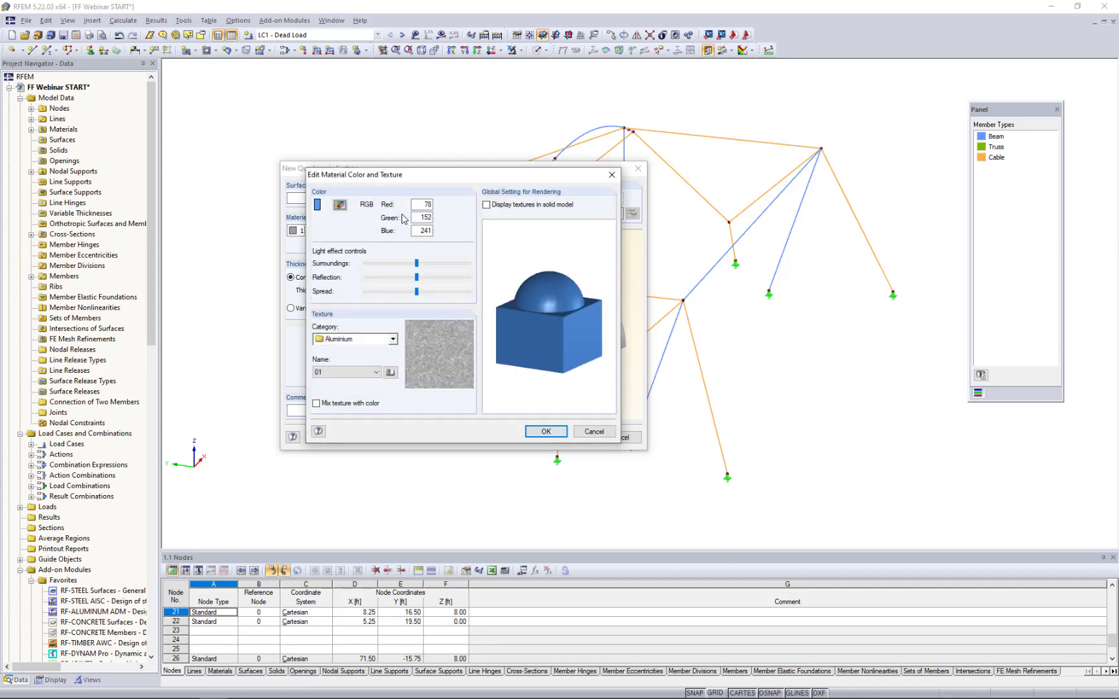
click(340, 208)
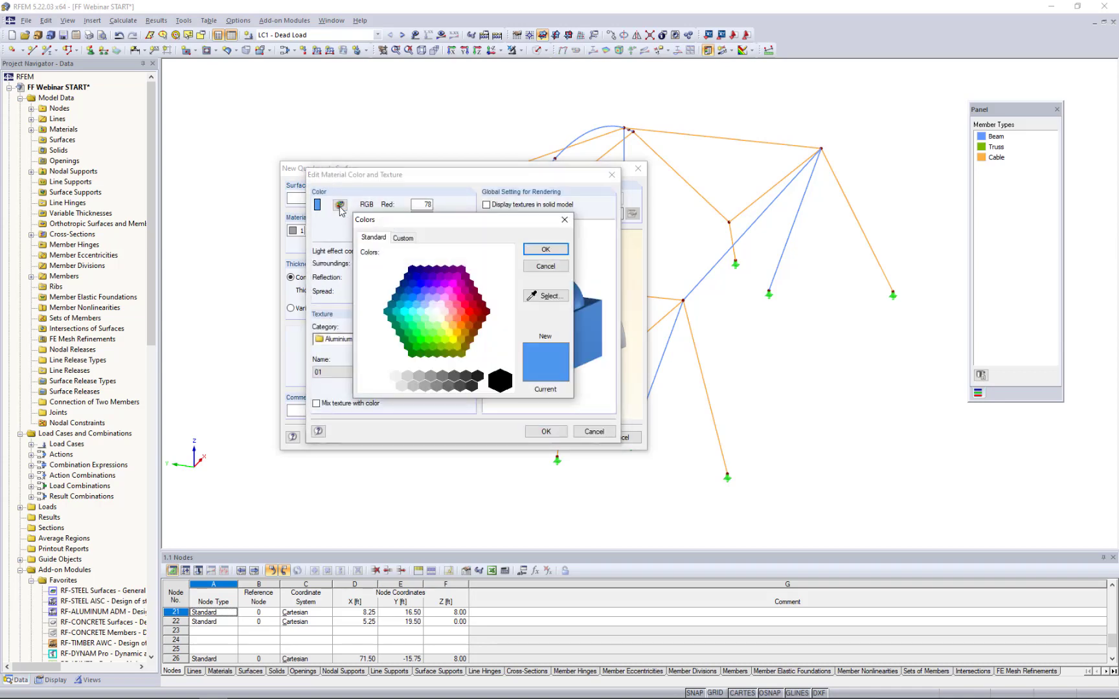
click(431, 332)
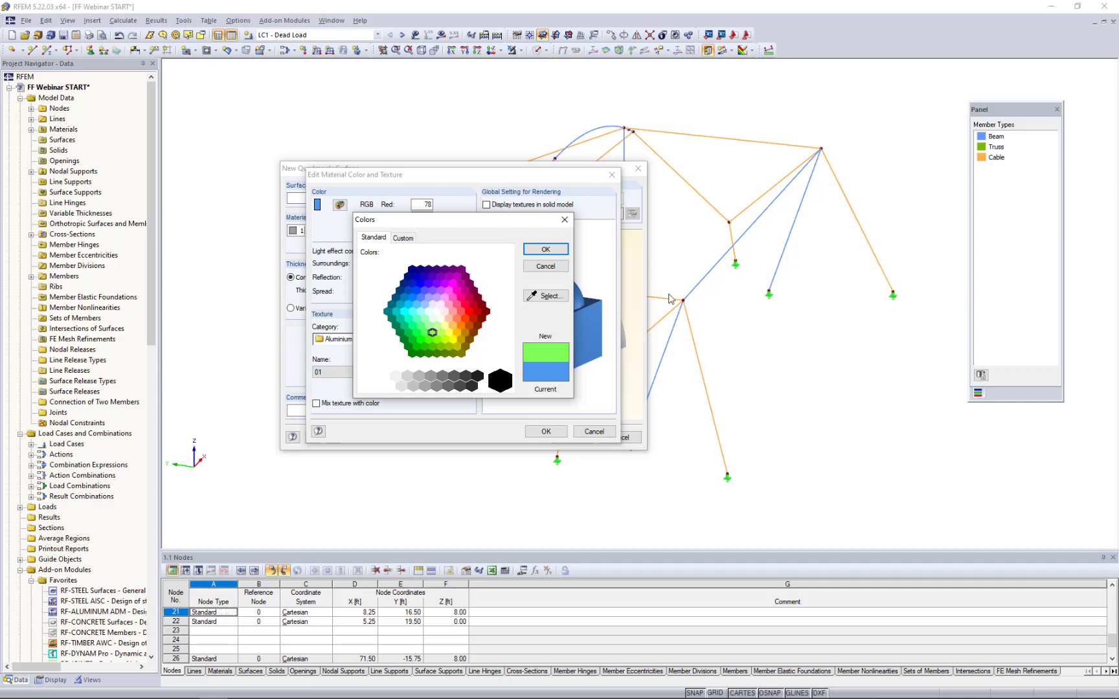
click(544, 249)
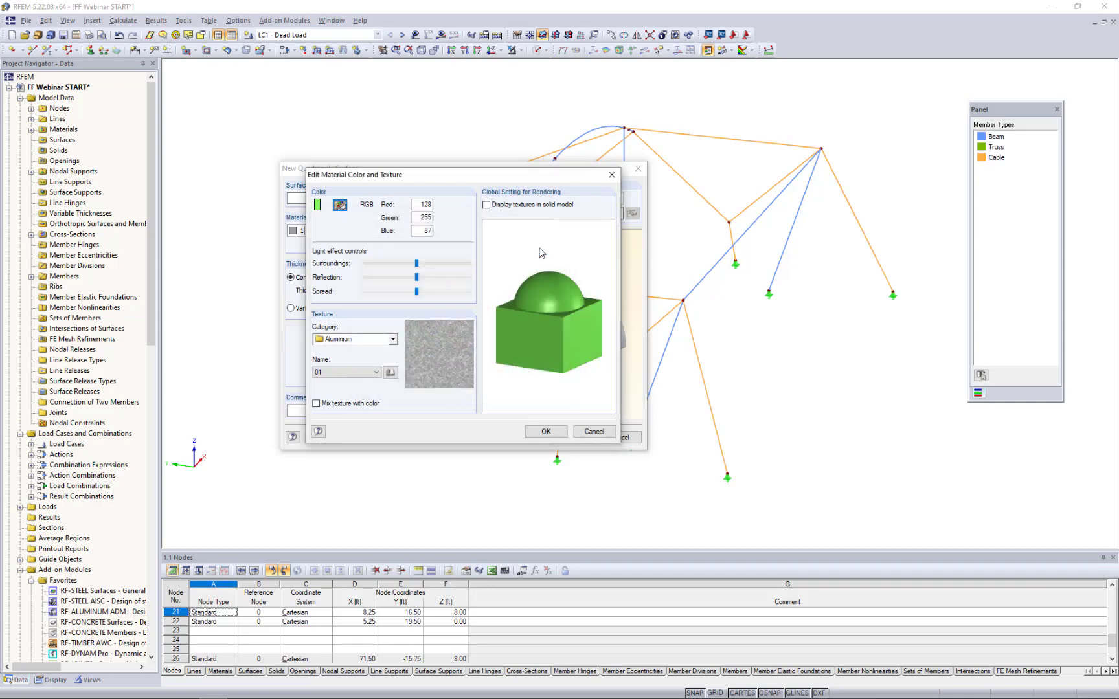
click(547, 431)
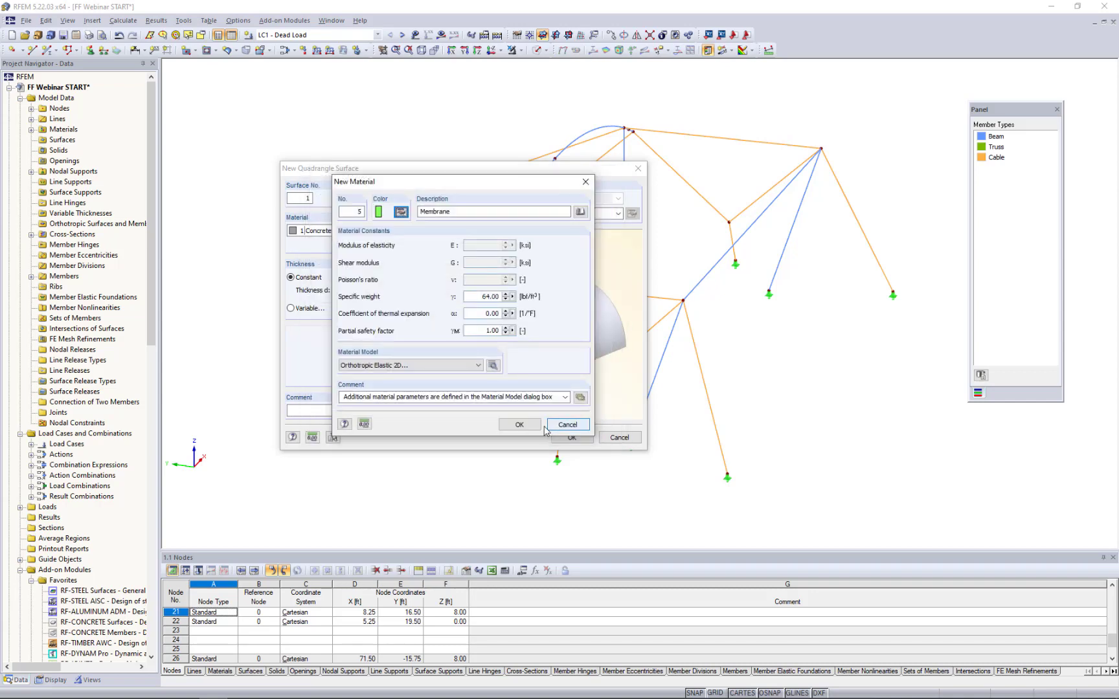
click(519, 424)
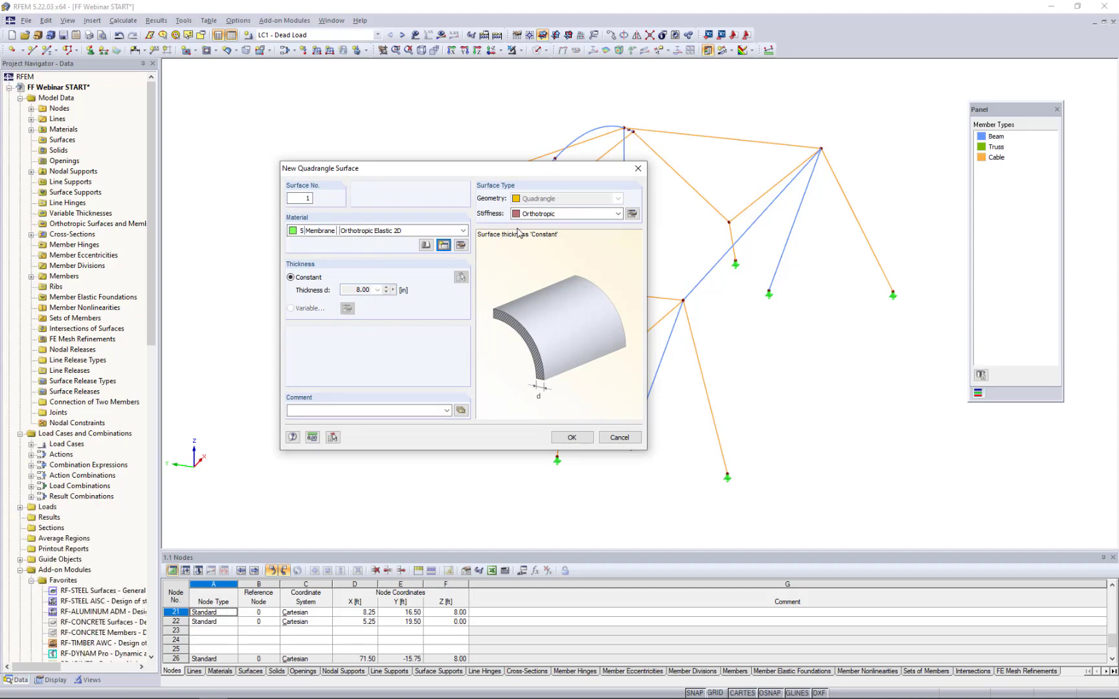
- Set the quadrangle surface's stiffness to Membrane - Orthotropic with a constant thickness of 0.04 in, and accept the surface settings
click(533, 215)
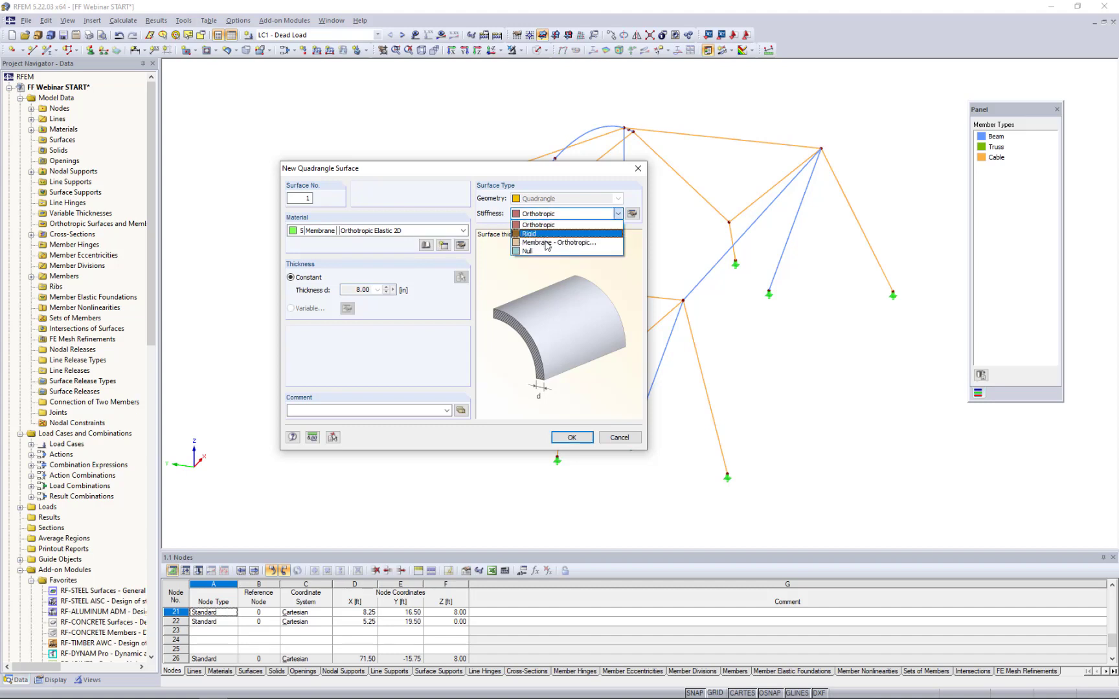
click(544, 242)
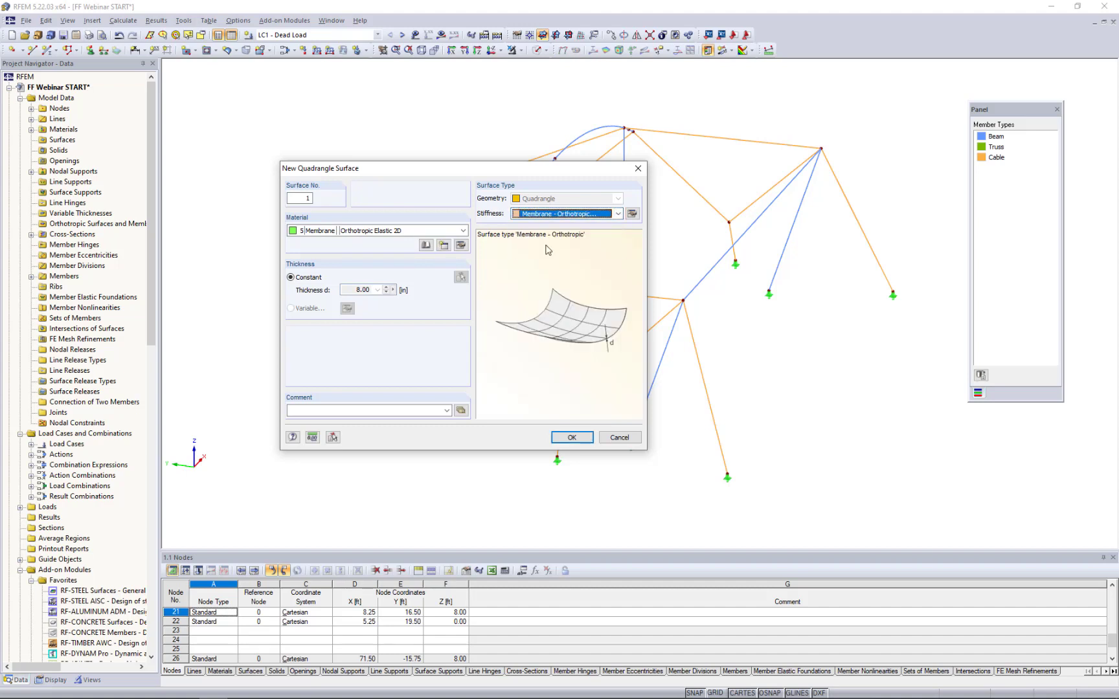
click(633, 214)
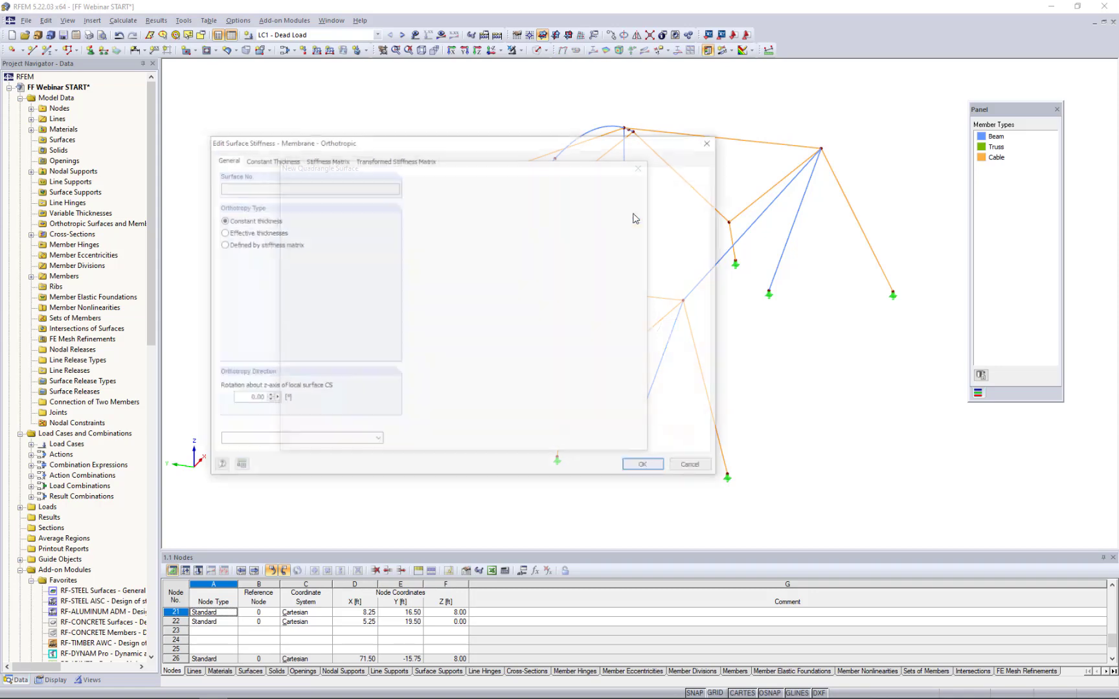
click(281, 161)
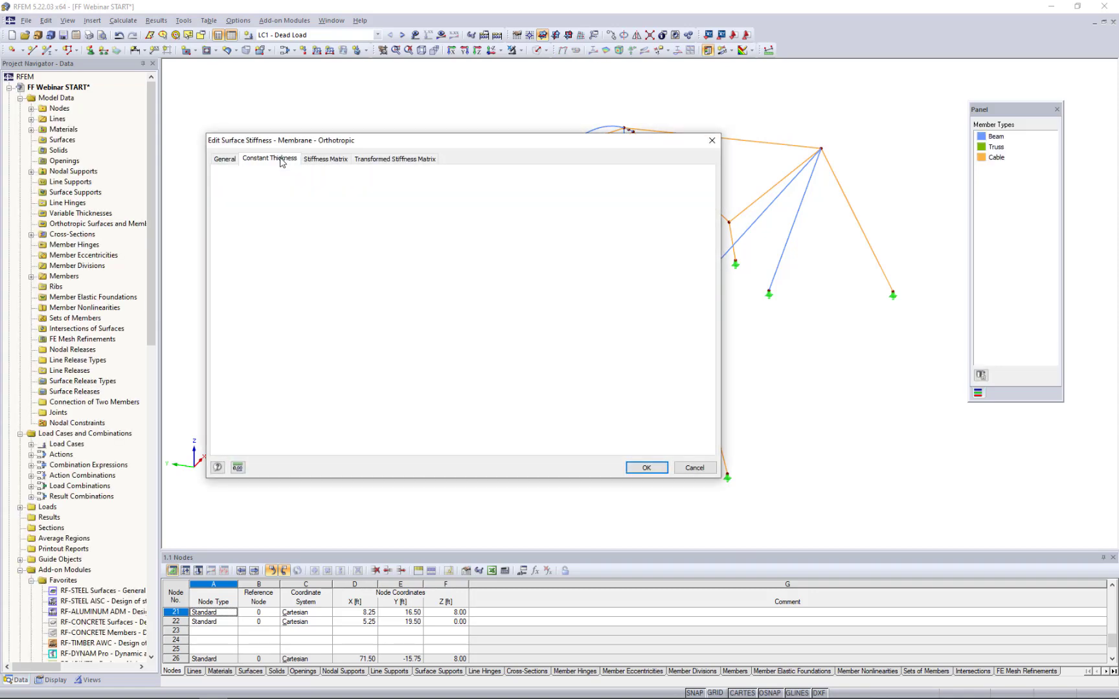
click(239, 397)
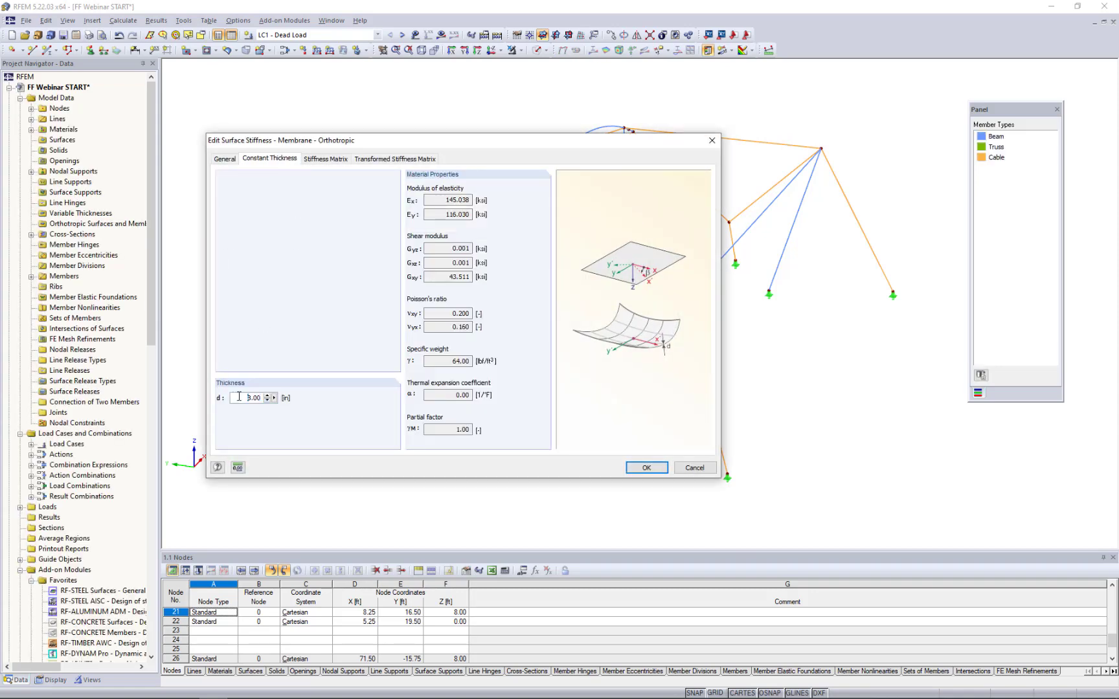
drag(239, 398, 325, 398)
text(0.04)
click(641, 467)
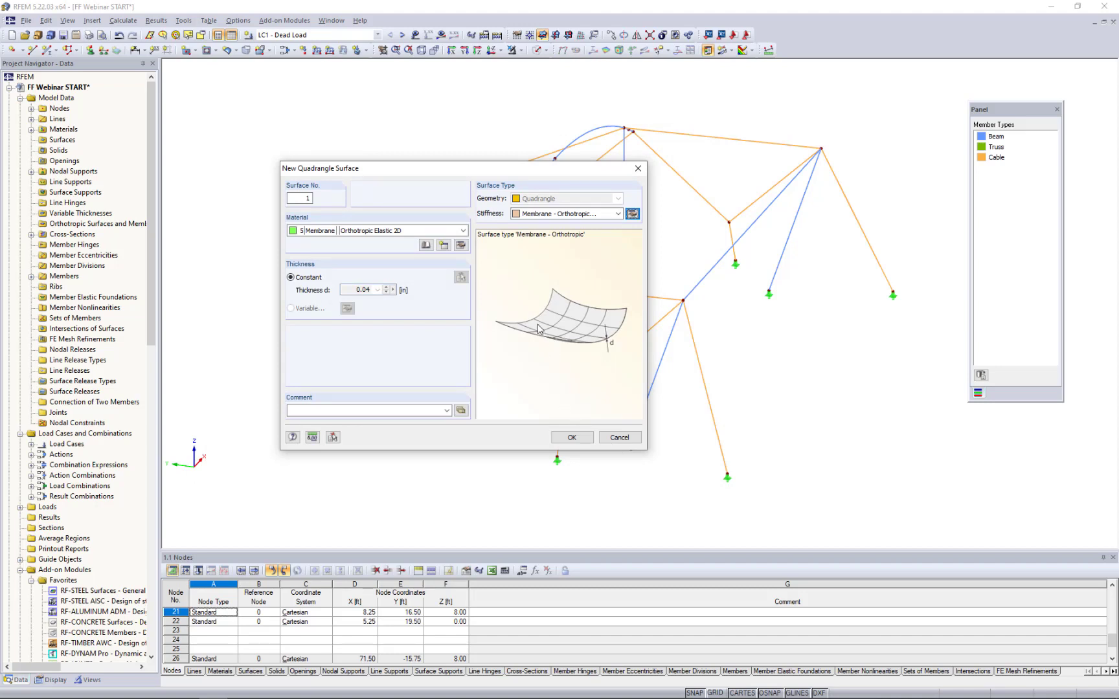
click(571, 437)
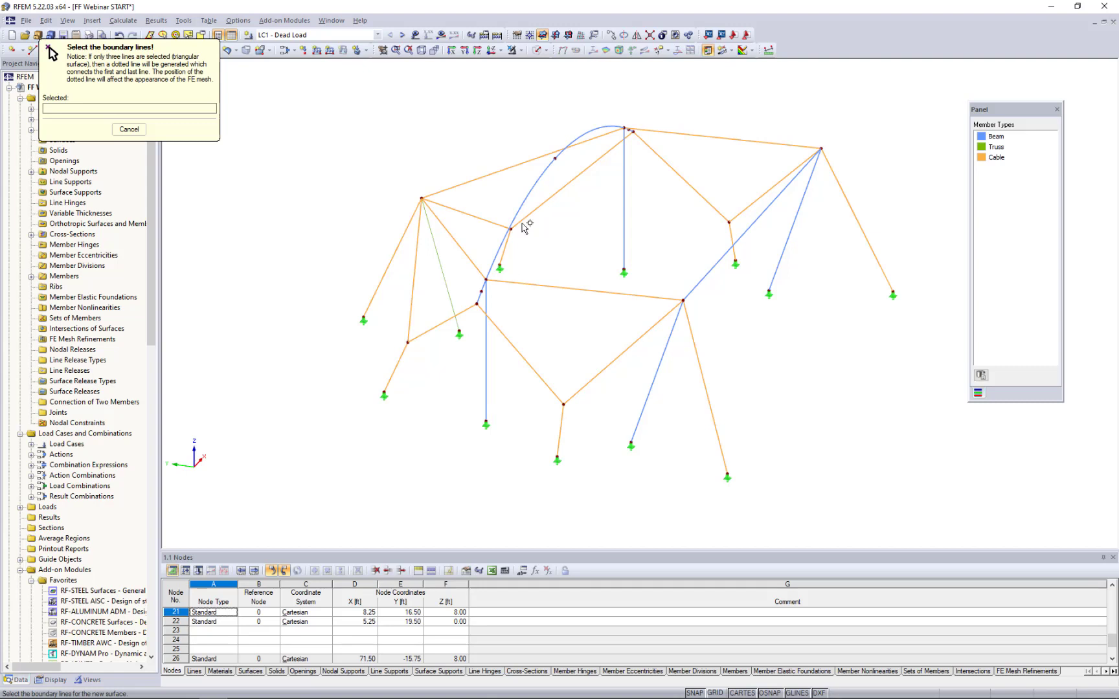
- Create the first membrane surface bounded by the arch segments, the two edge cables on each side and the straight front beam
click(500, 50)
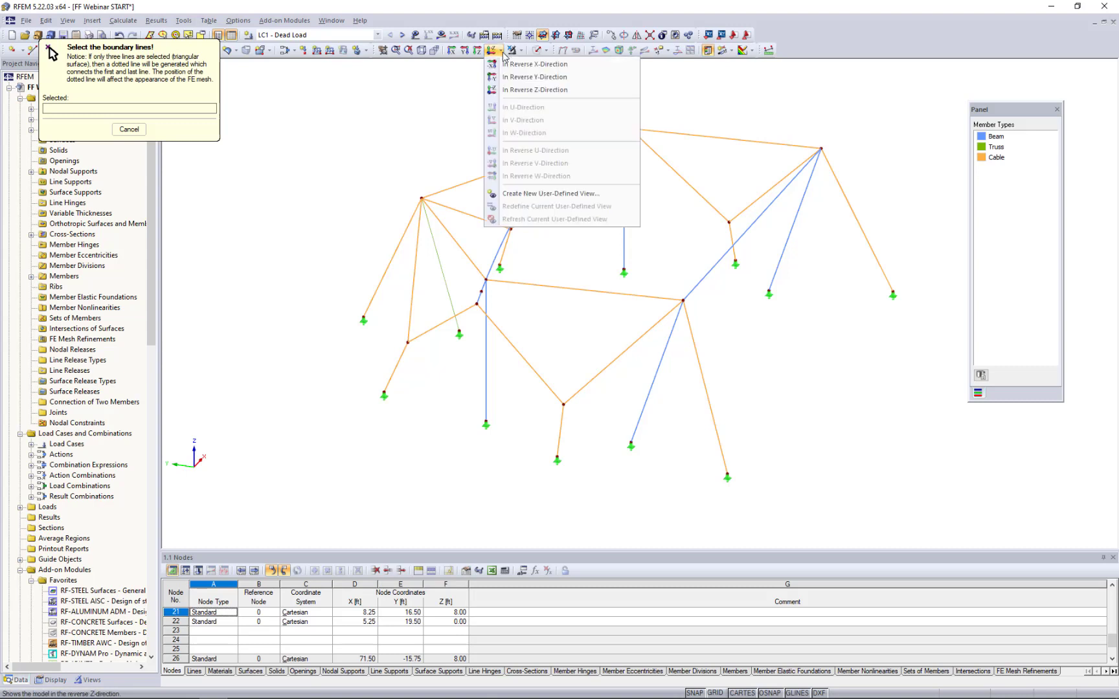
click(517, 91)
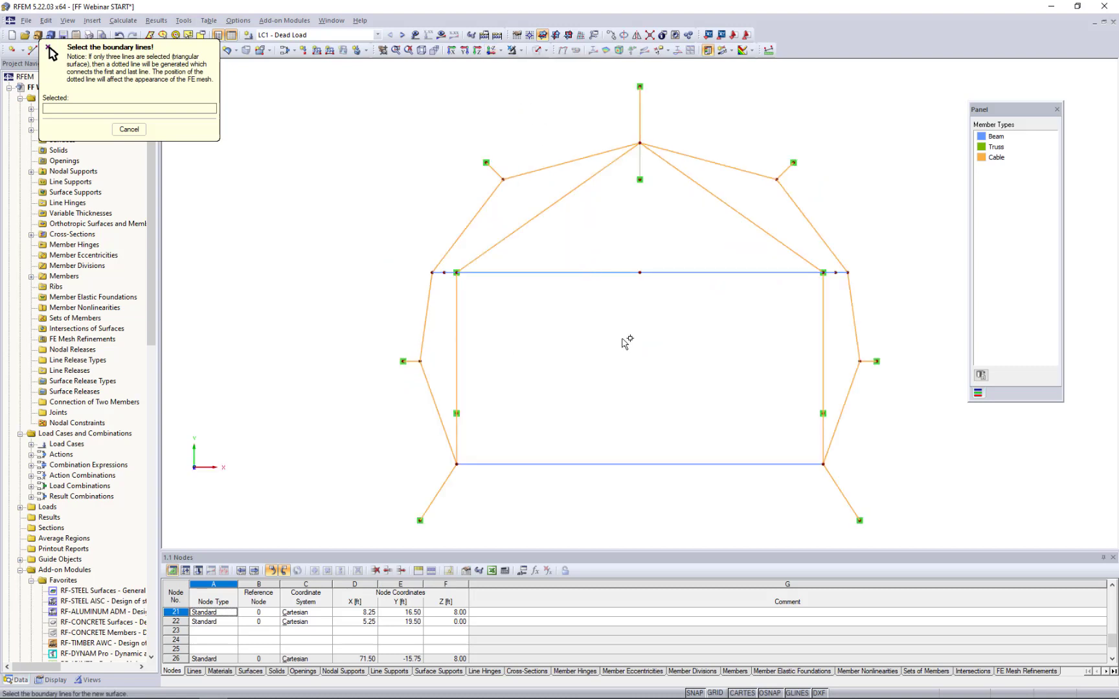
middle_drag(650, 353, 577, 345)
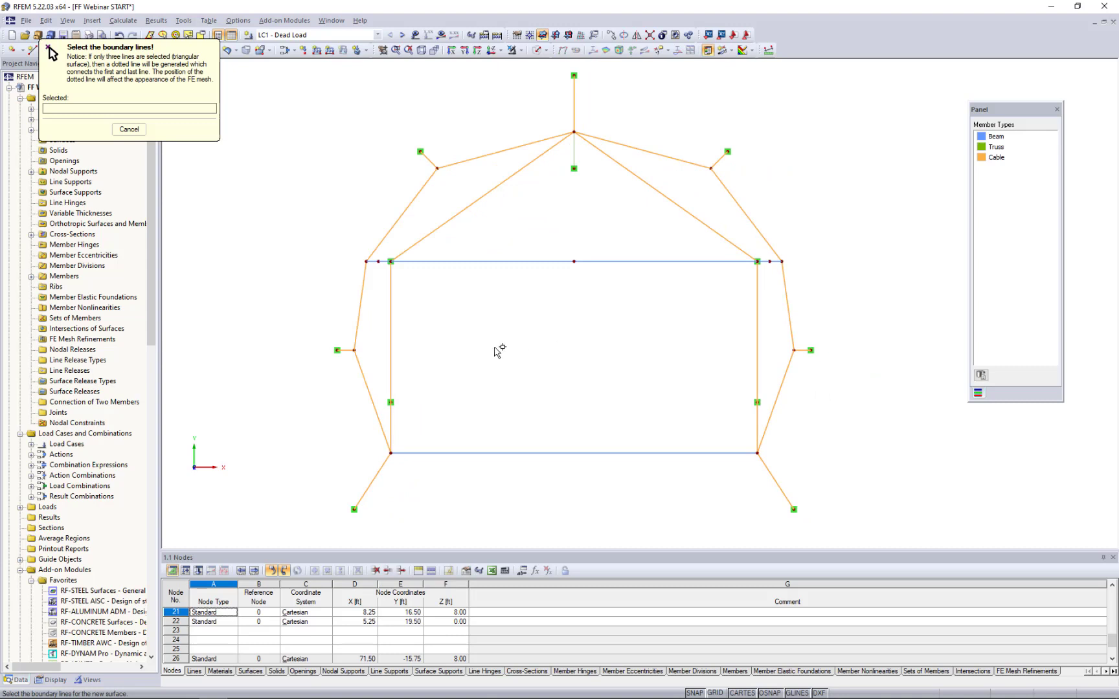
click(363, 380)
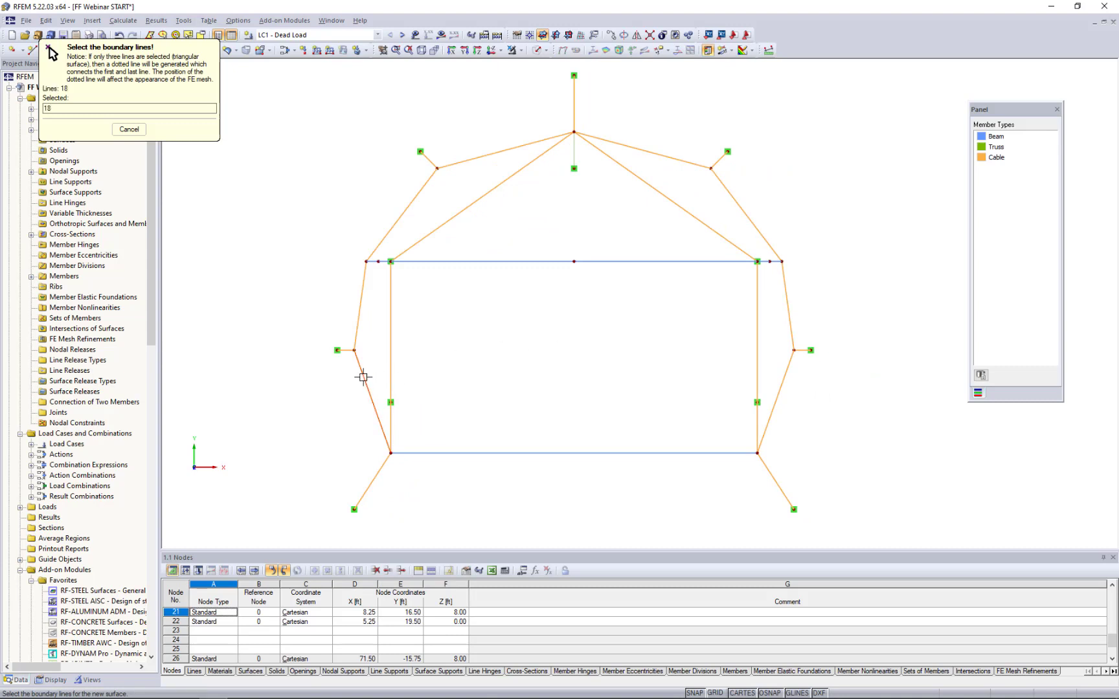
click(360, 322)
click(382, 261)
click(427, 262)
click(764, 262)
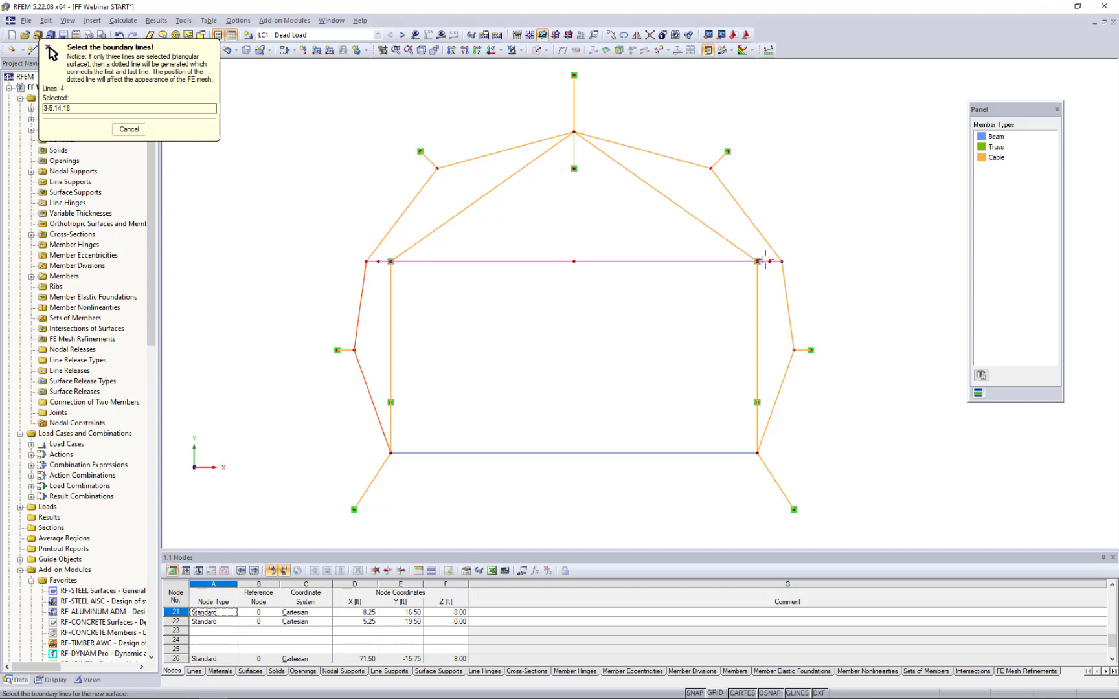
click(784, 291)
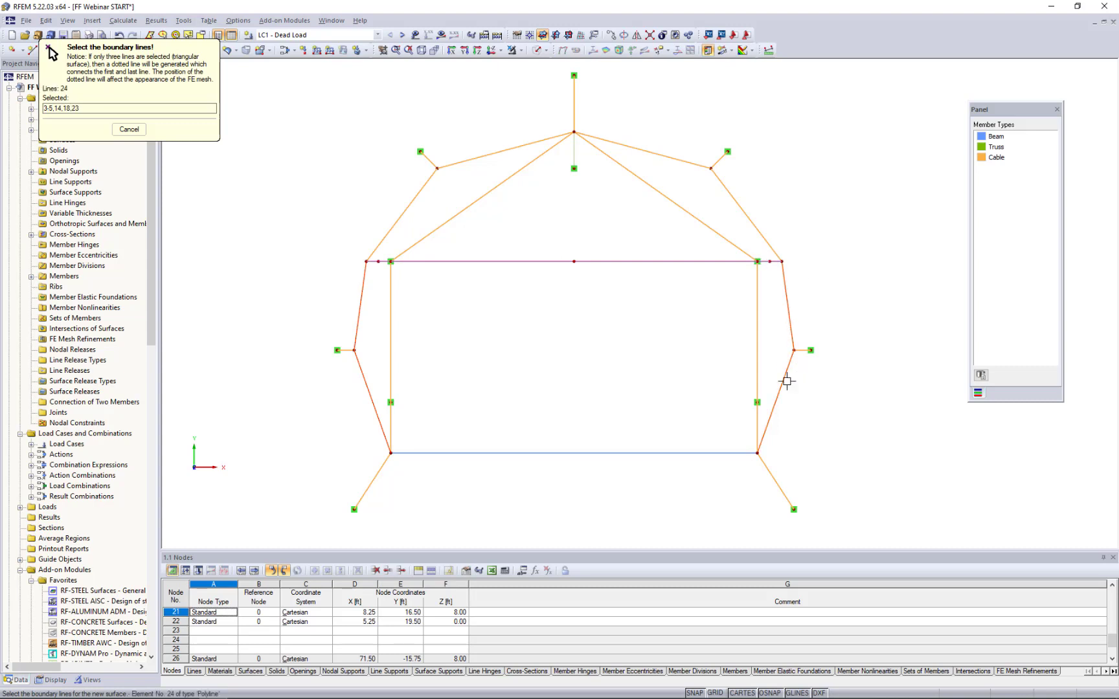
click(570, 453)
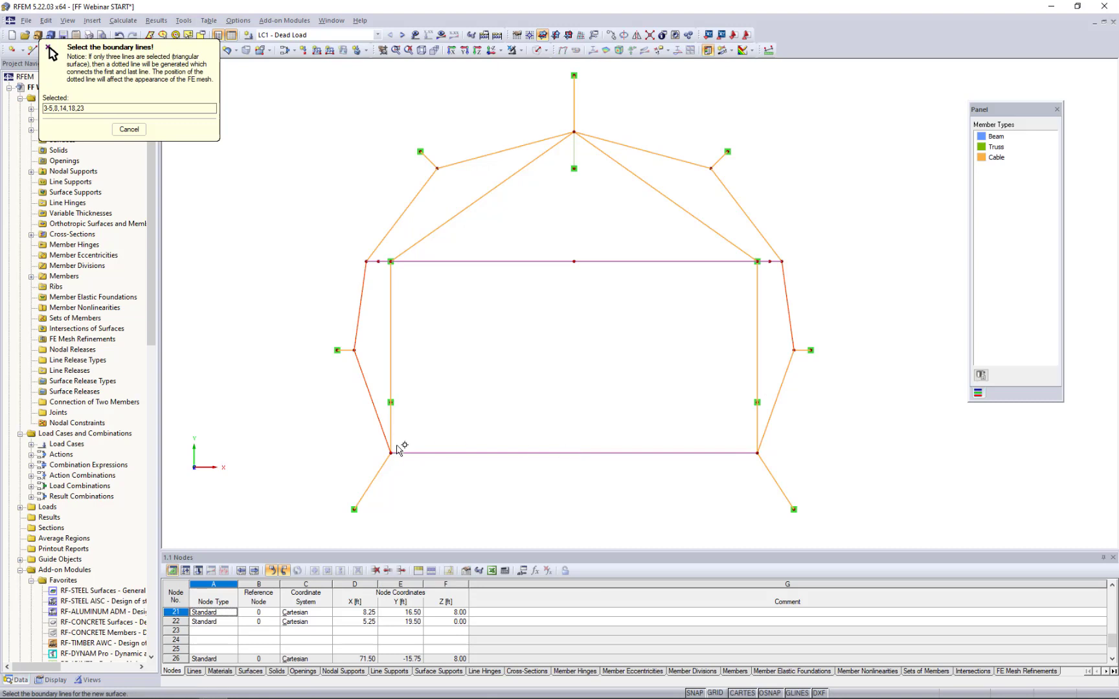
click(773, 408)
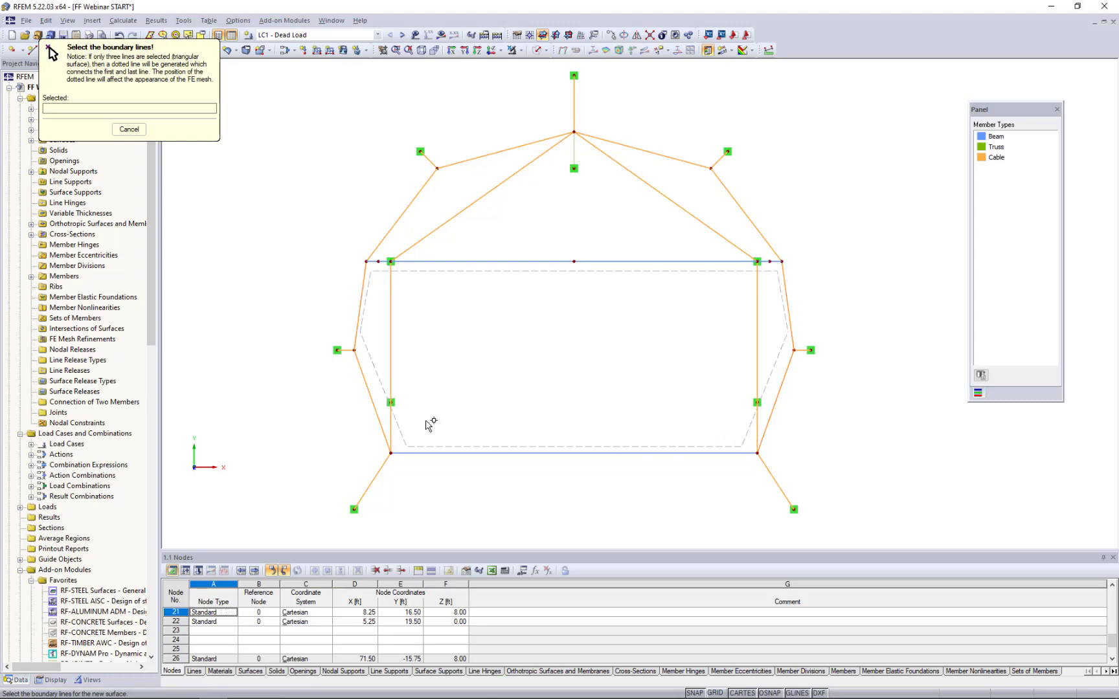
- Create the second membrane surface bounded by the four outer rear cables and the arch segments, and finish placing surfaces
click(389, 233)
click(490, 156)
click(622, 145)
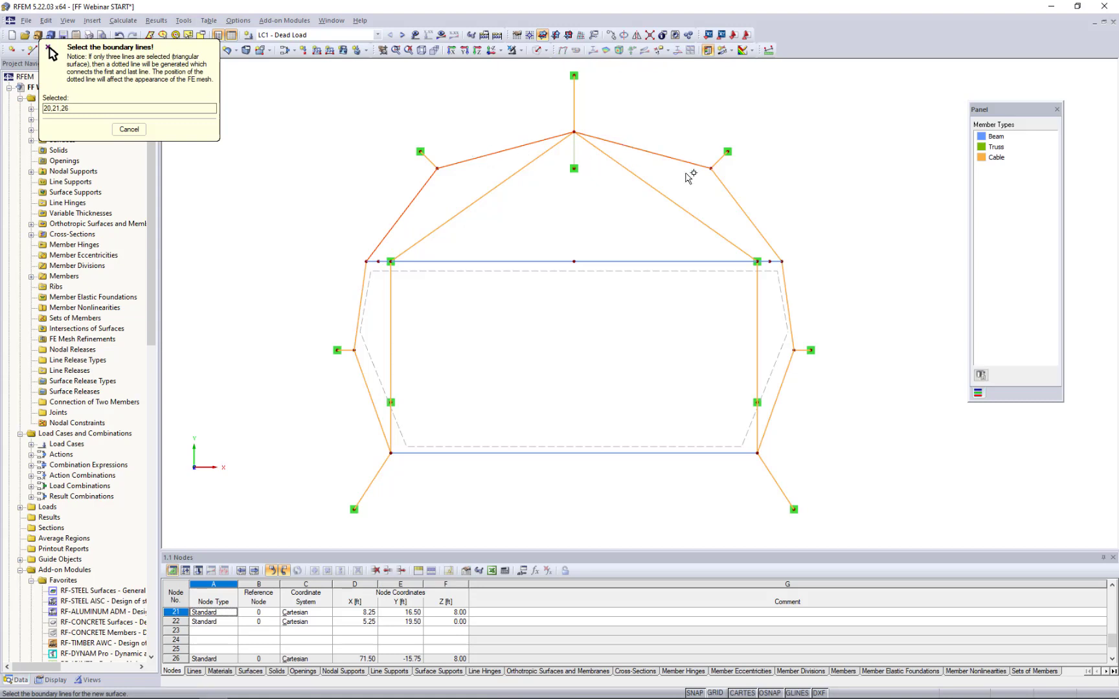
click(725, 186)
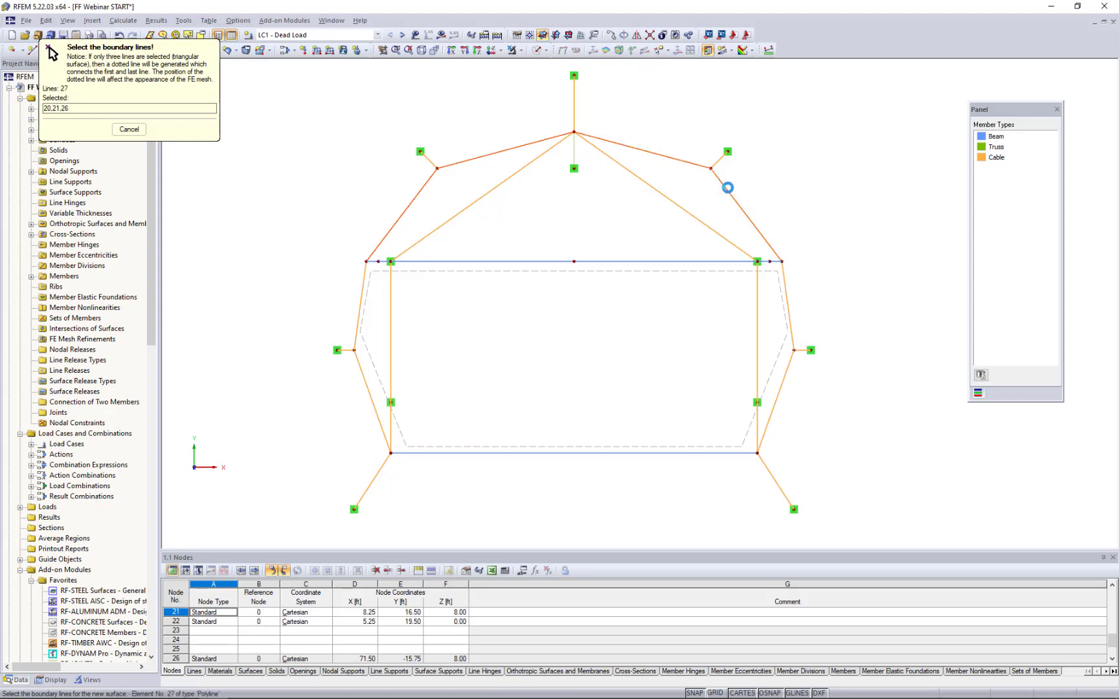
click(766, 261)
click(738, 262)
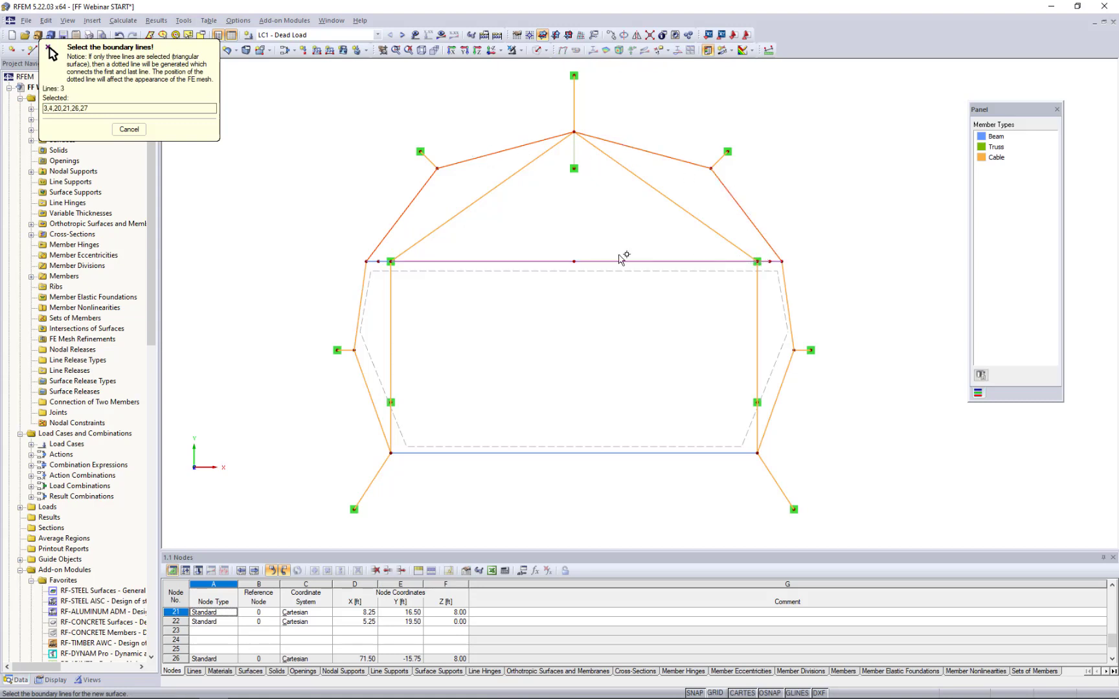
click(381, 262)
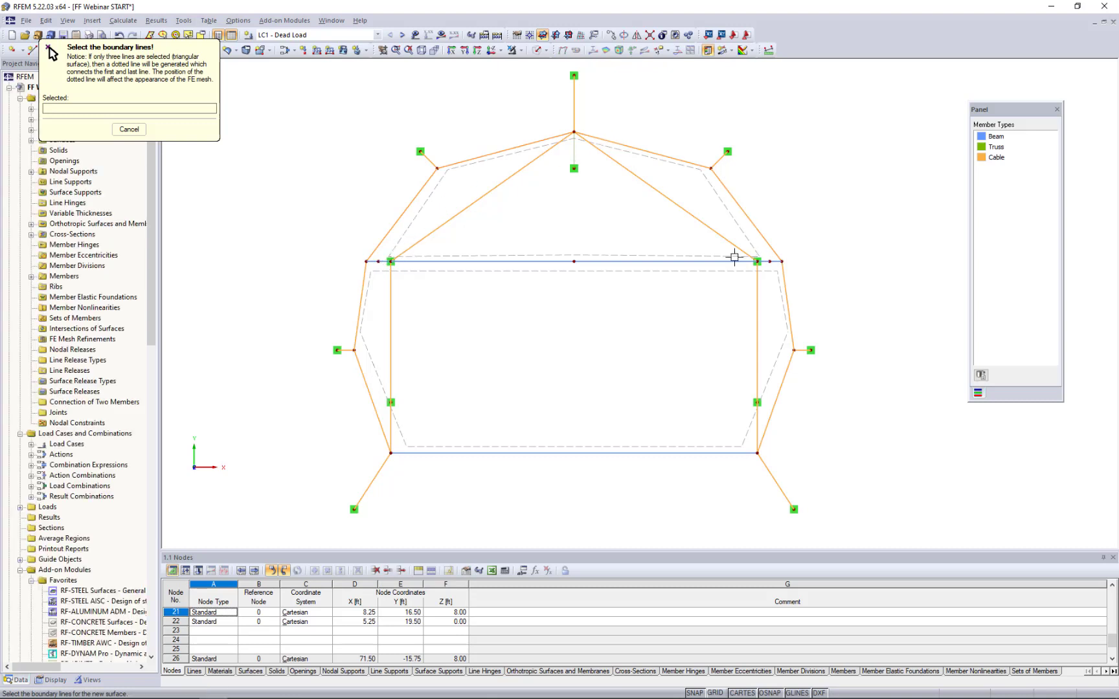
key(Escape)
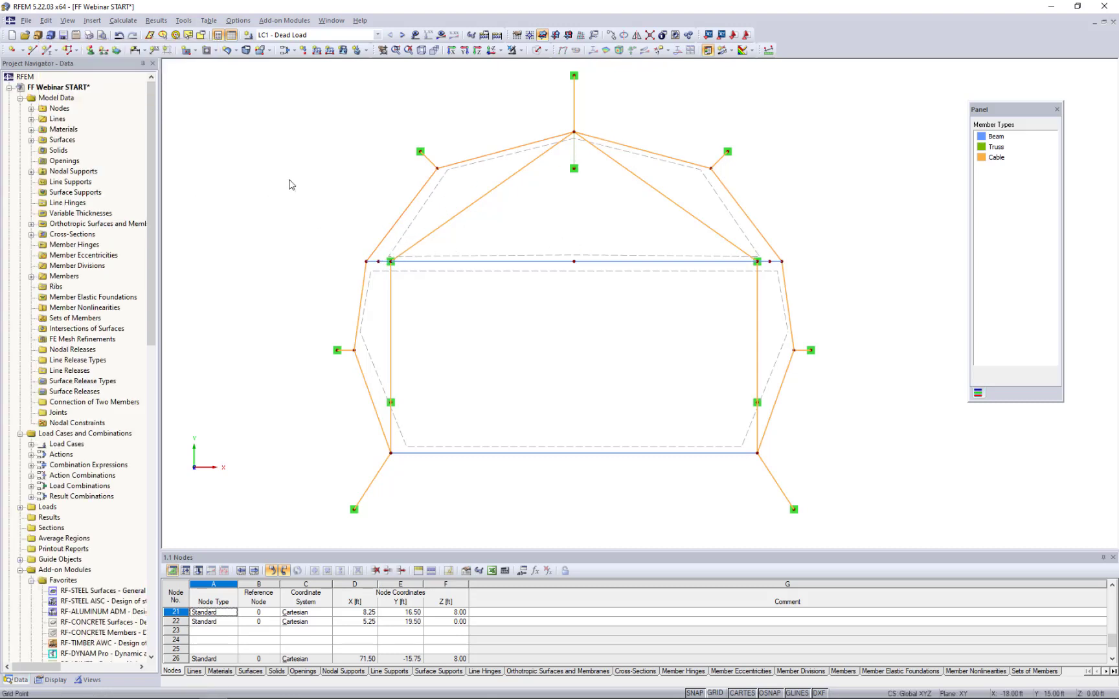
- Display the model as a solid transparent rendering in a 3D view to inspect both membrane surfaces
ctrl+middle_drag(284, 401, 568, 258)
click(545, 50)
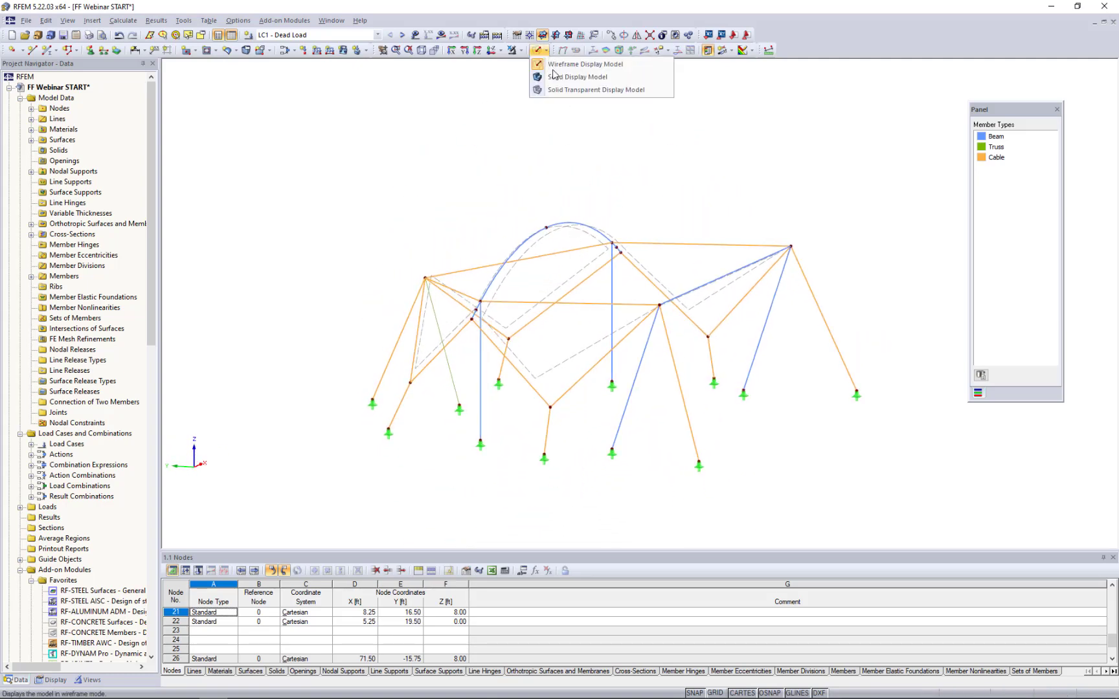
click(559, 92)
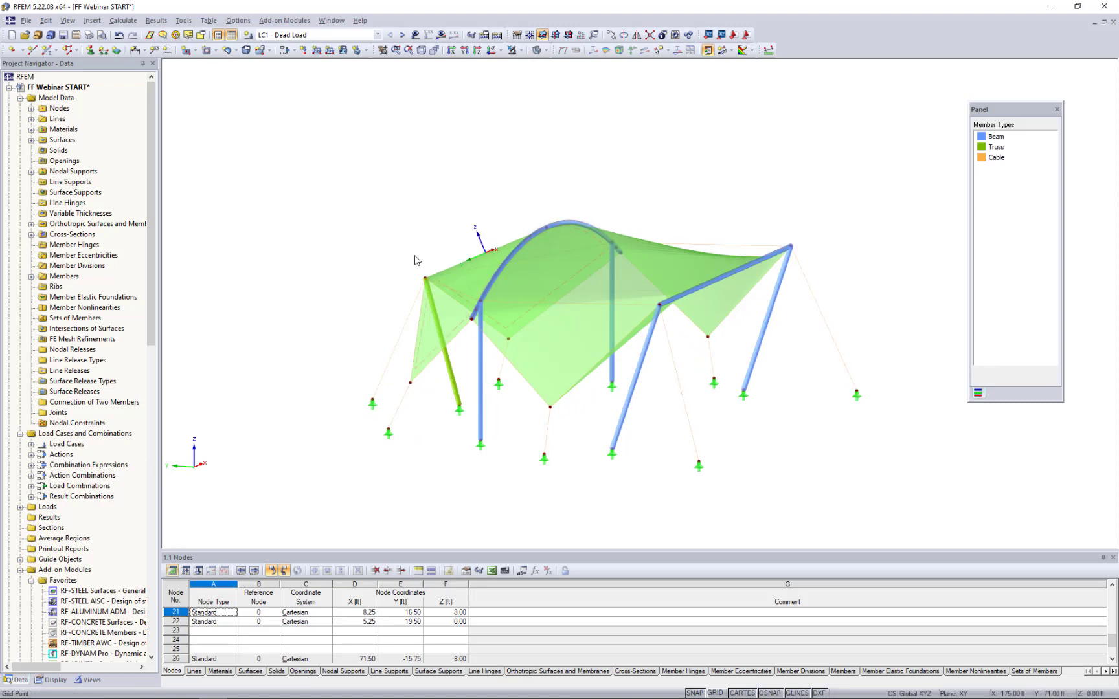
mouse_move(415, 258)
ctrl+middle_down()
mouse_move(576, 272)
mouse_move(419, 252)
ctrl+middle_up()
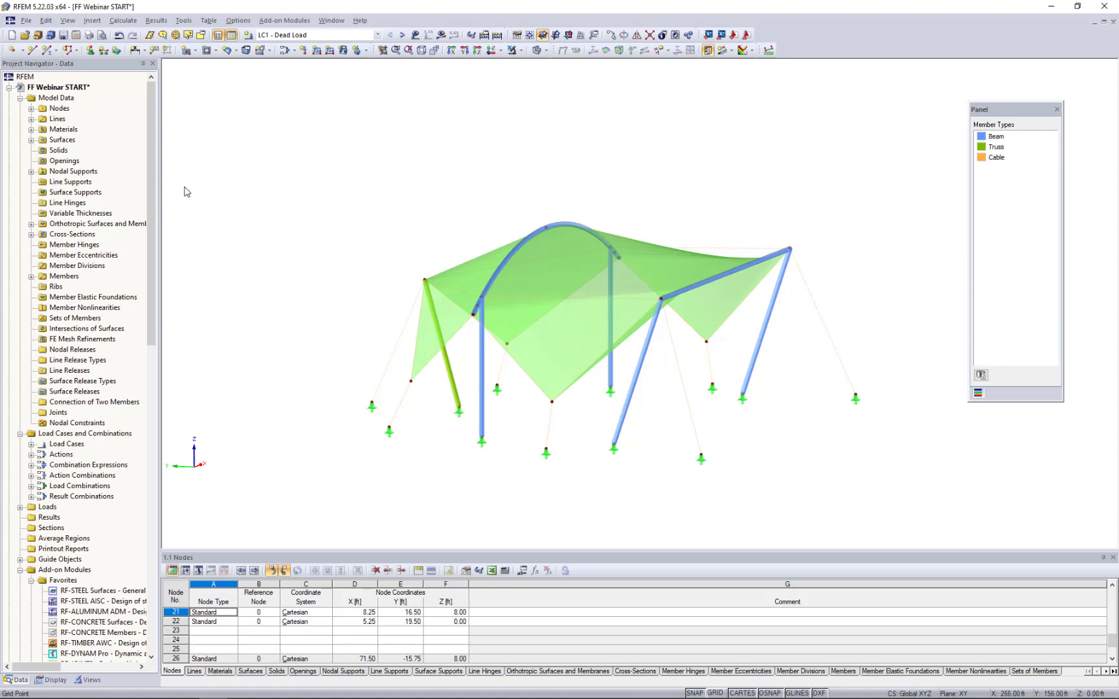
- Activate the RF-FORM-FINDING option in the general data of the FF Webinar START model
right_click(75, 89)
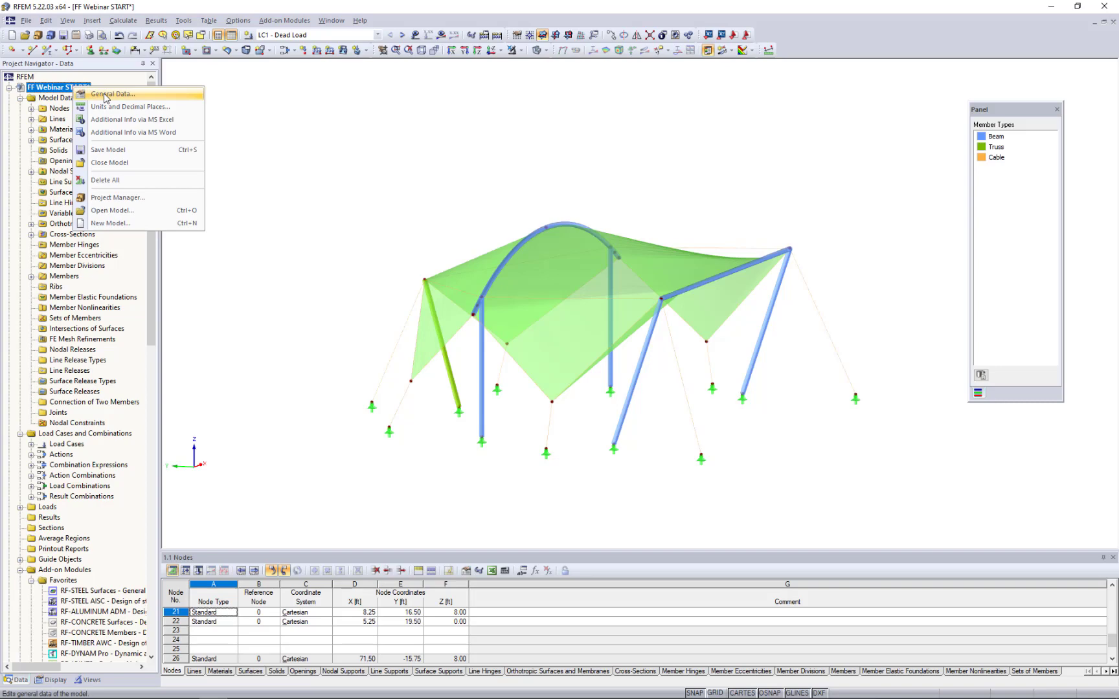
click(104, 96)
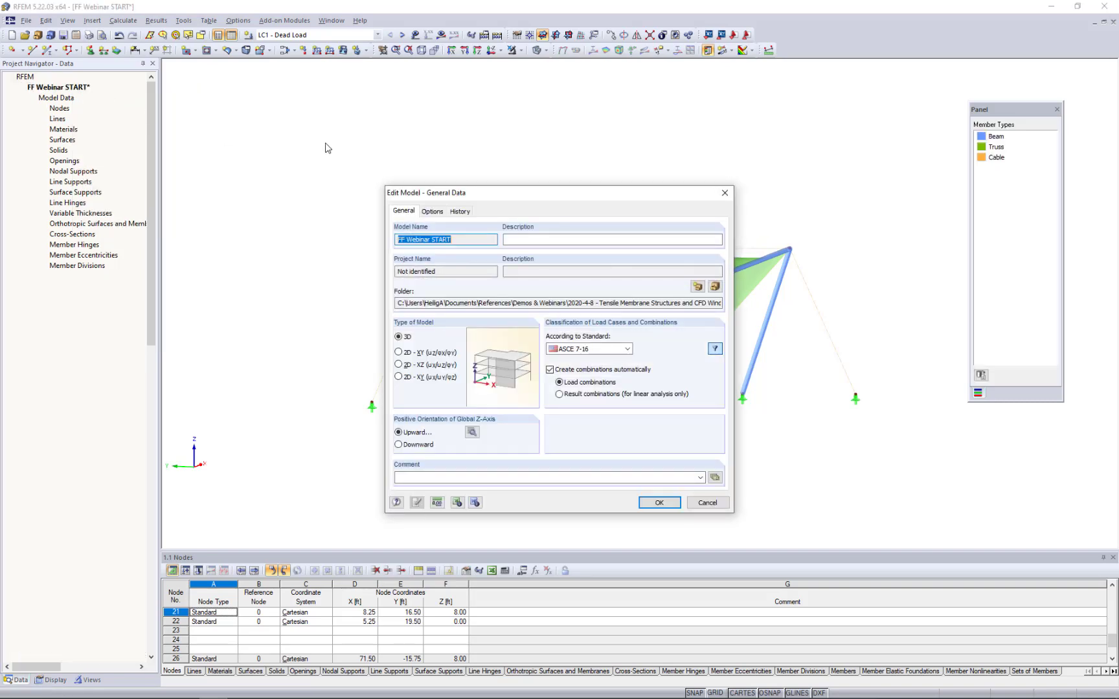
click(433, 211)
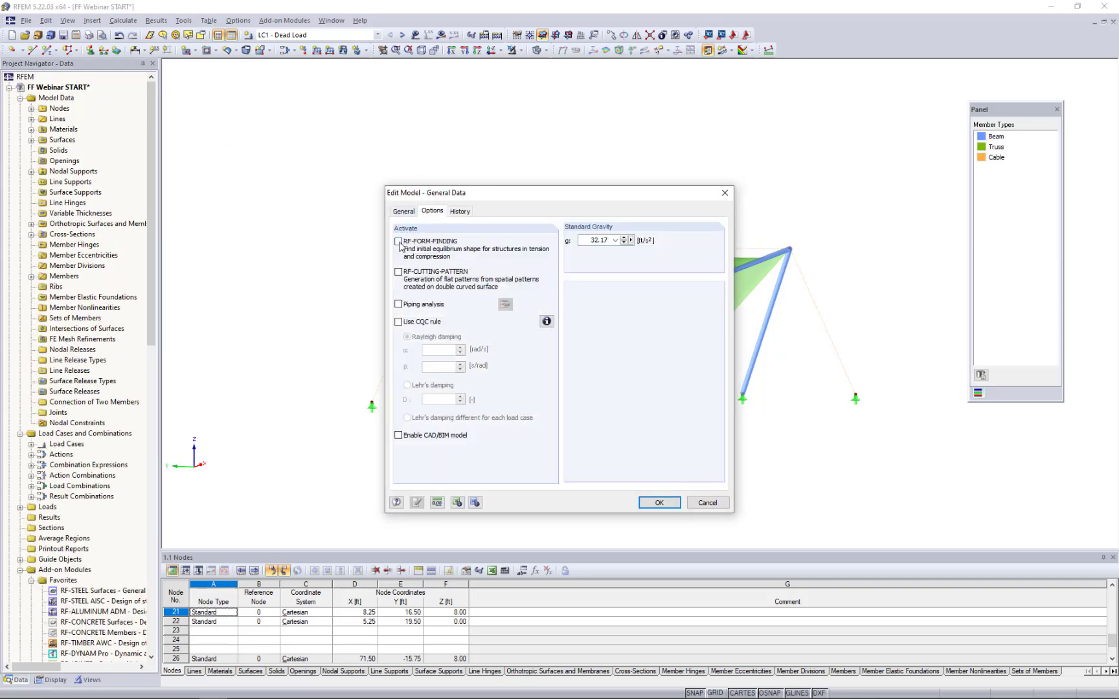
click(401, 244)
click(658, 503)
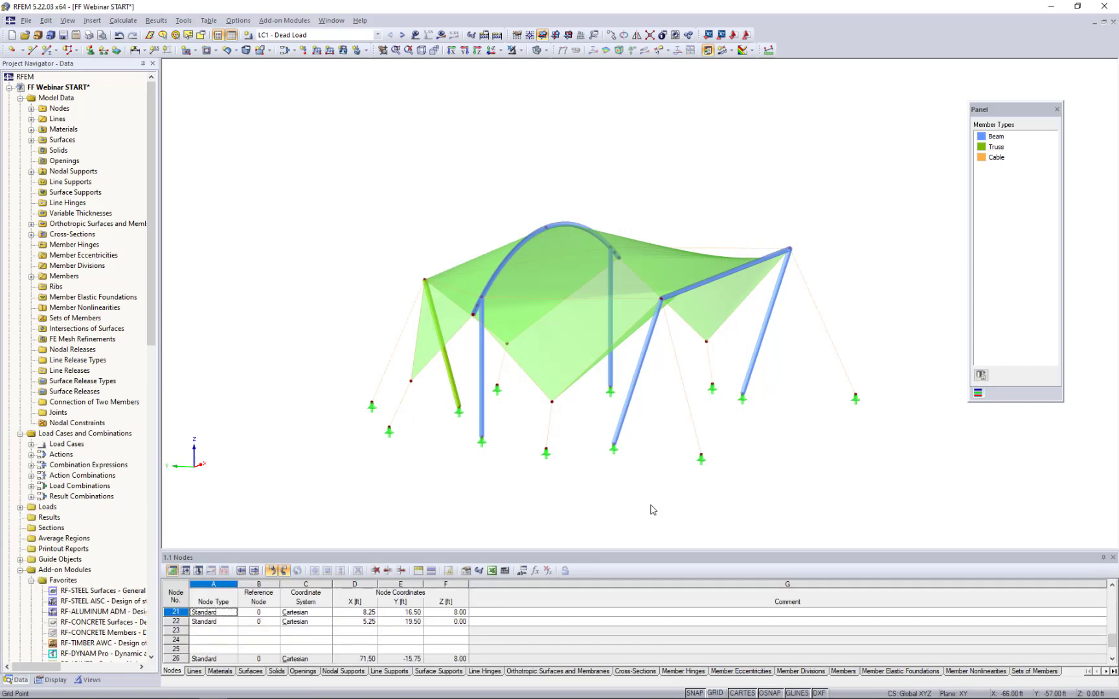
- Display the model as a wireframe seen from above in the reverse Z-direction
scroll(681, 517, down, 5)
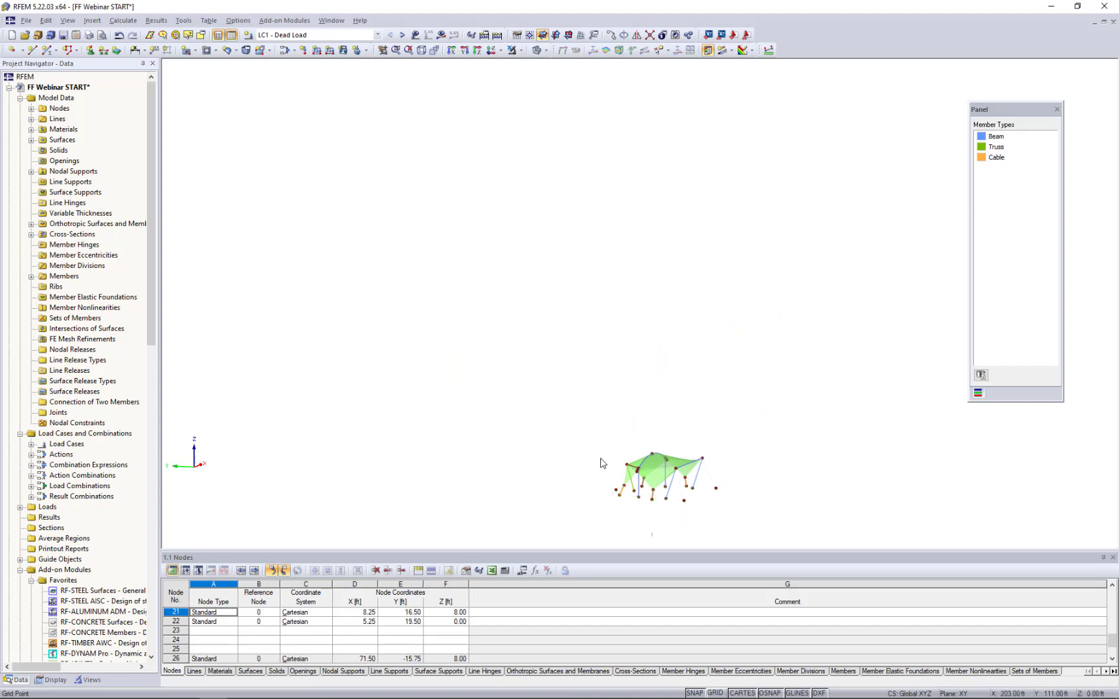
middle_drag(638, 487, 605, 387)
scroll(605, 387, up, 5)
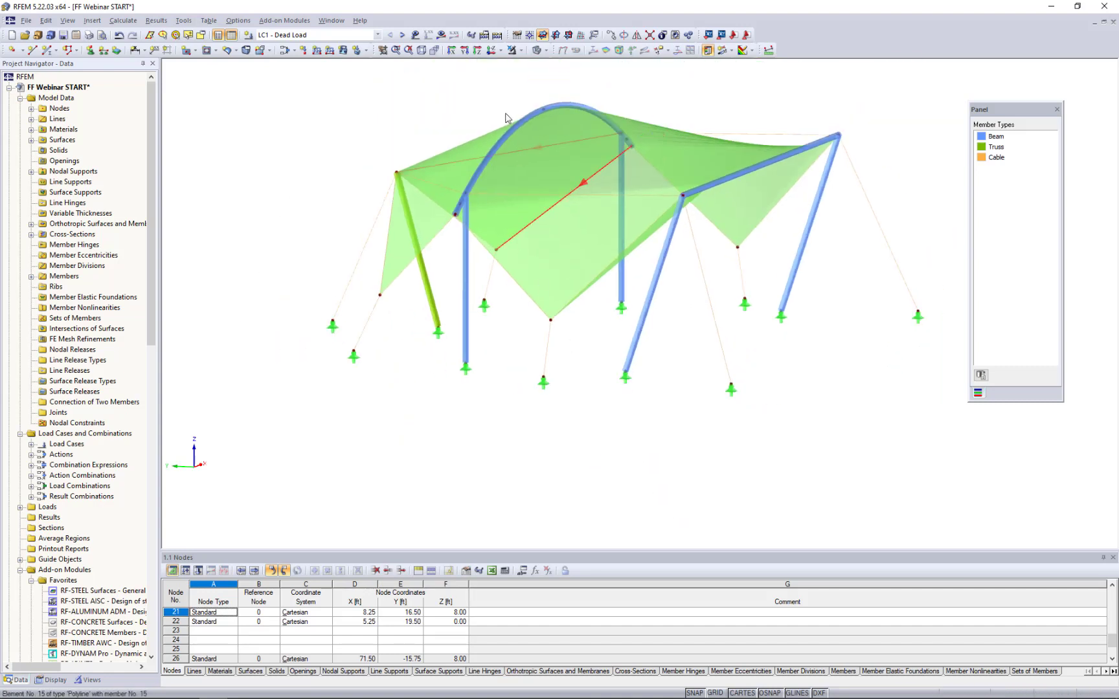
click(490, 50)
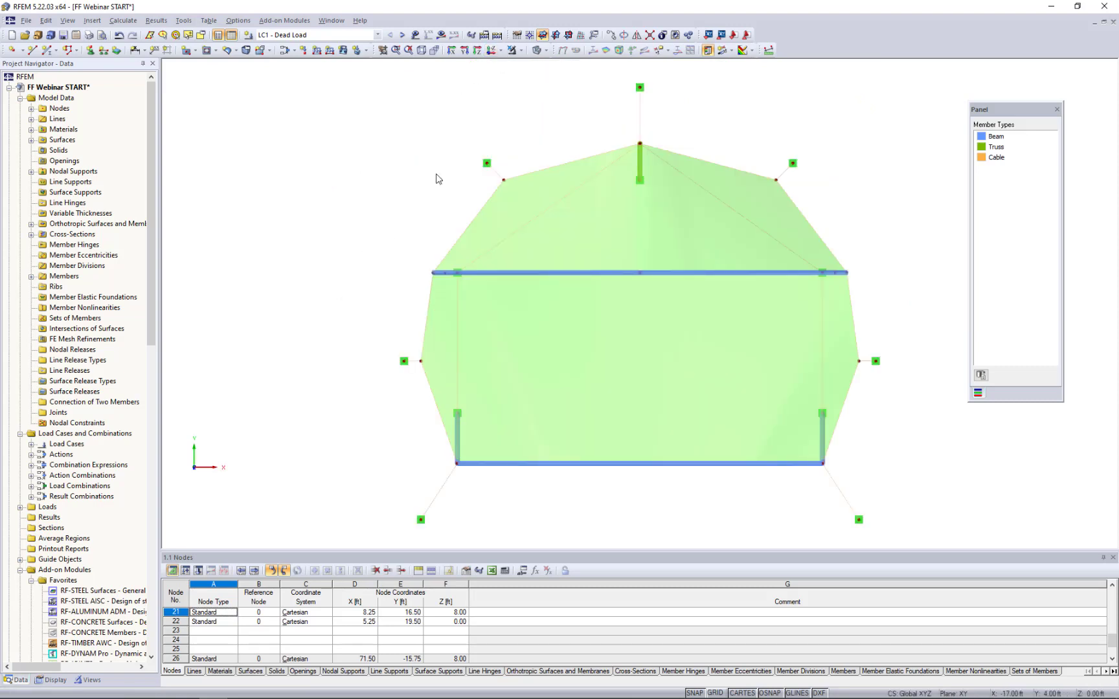
click(546, 51)
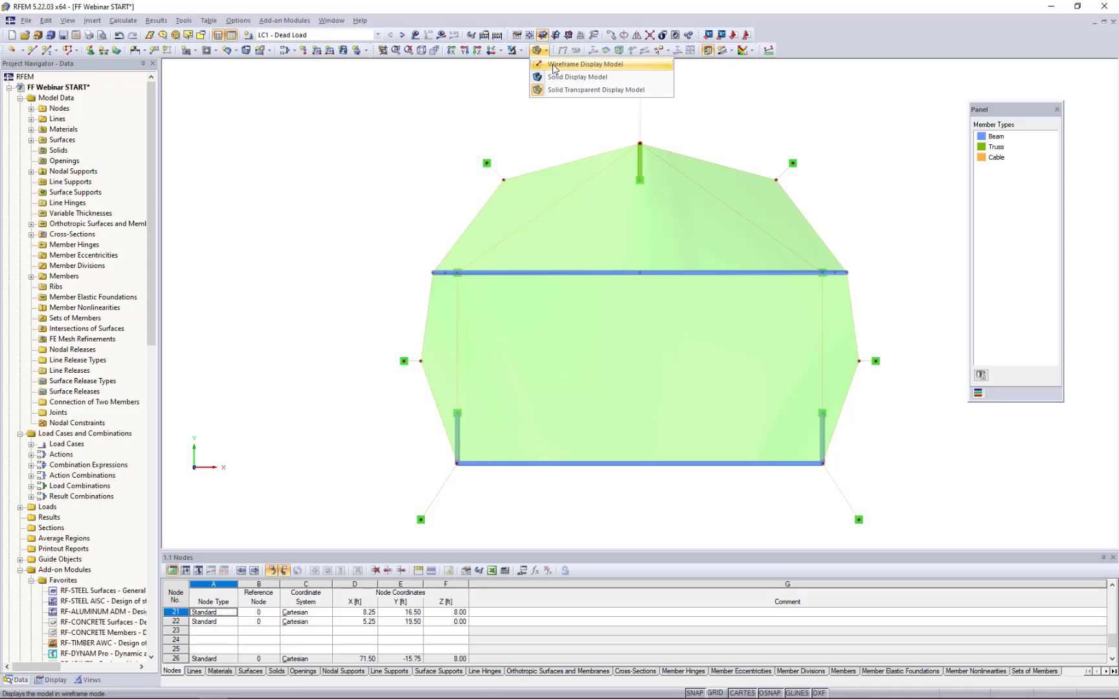
click(554, 69)
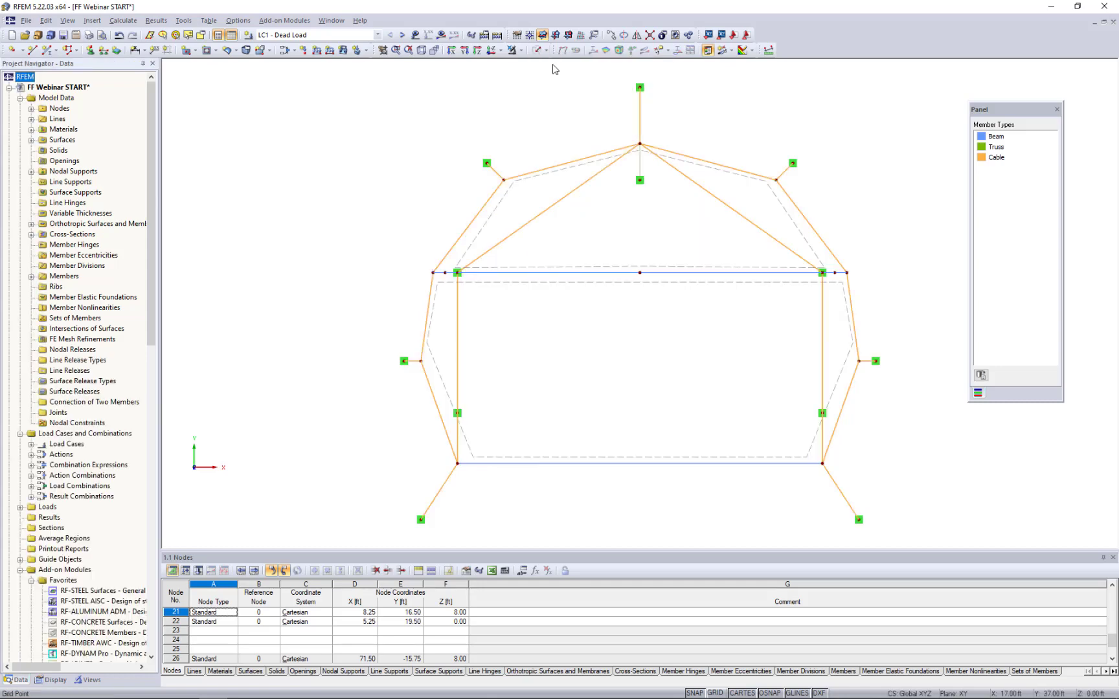
- Set the form-finding parameters of the two straight cables between arch and front beam to an average cable force of 0.225 kip
click(459, 325)
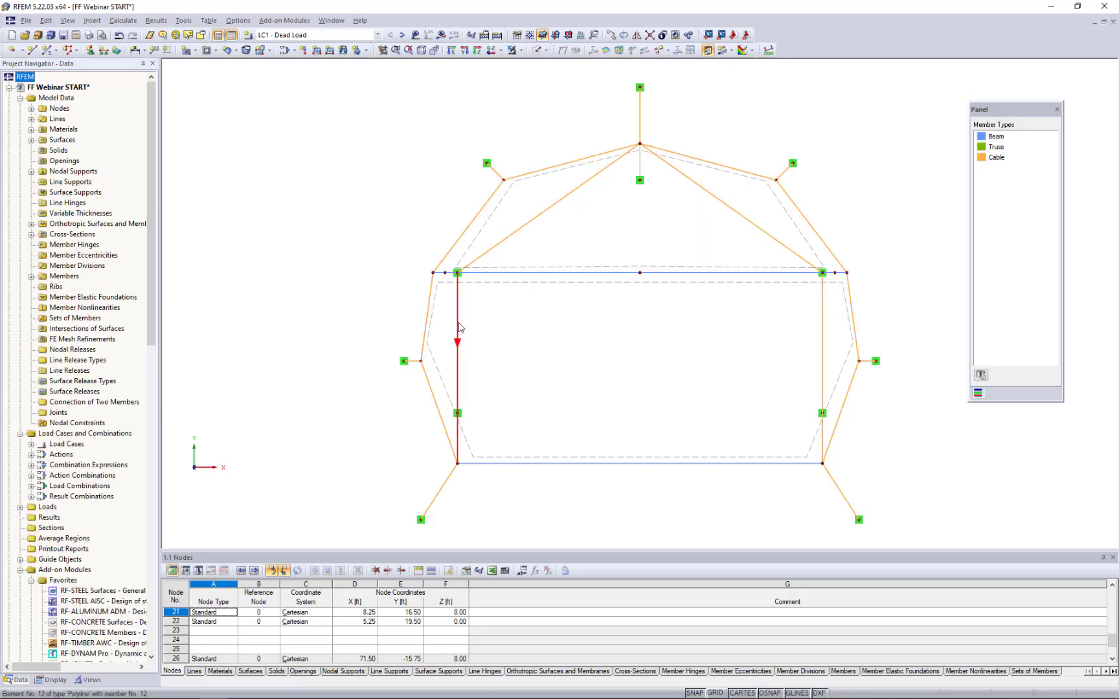
ctrl+click(822, 339)
middle_drag(757, 365, 664, 353)
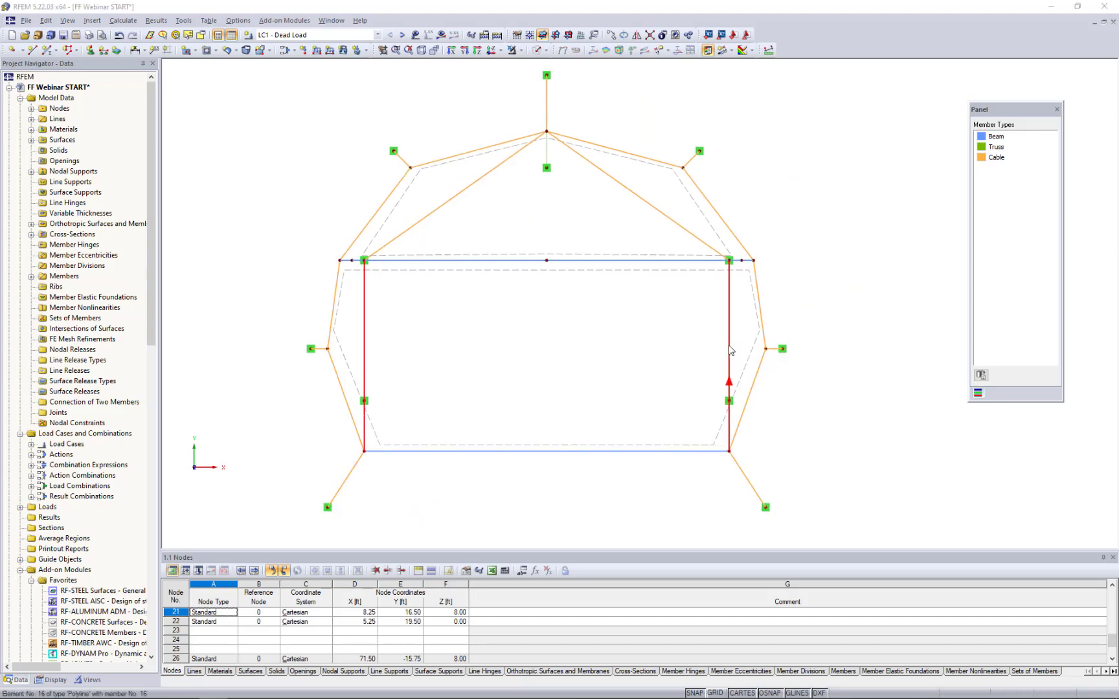
double_click(730, 351)
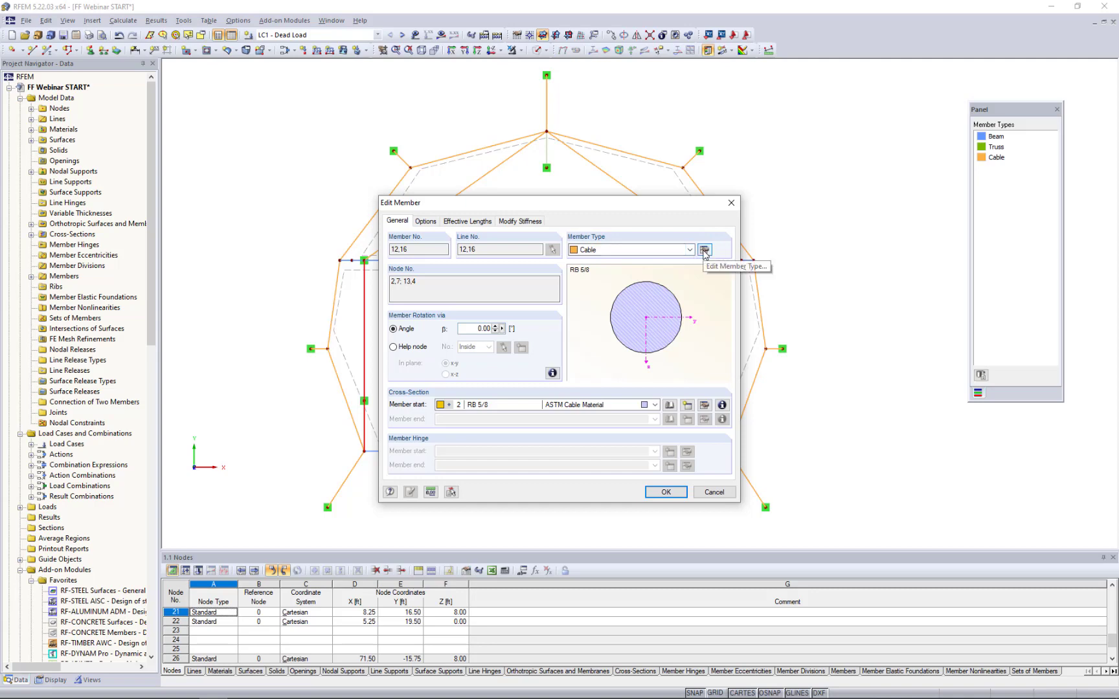
click(704, 250)
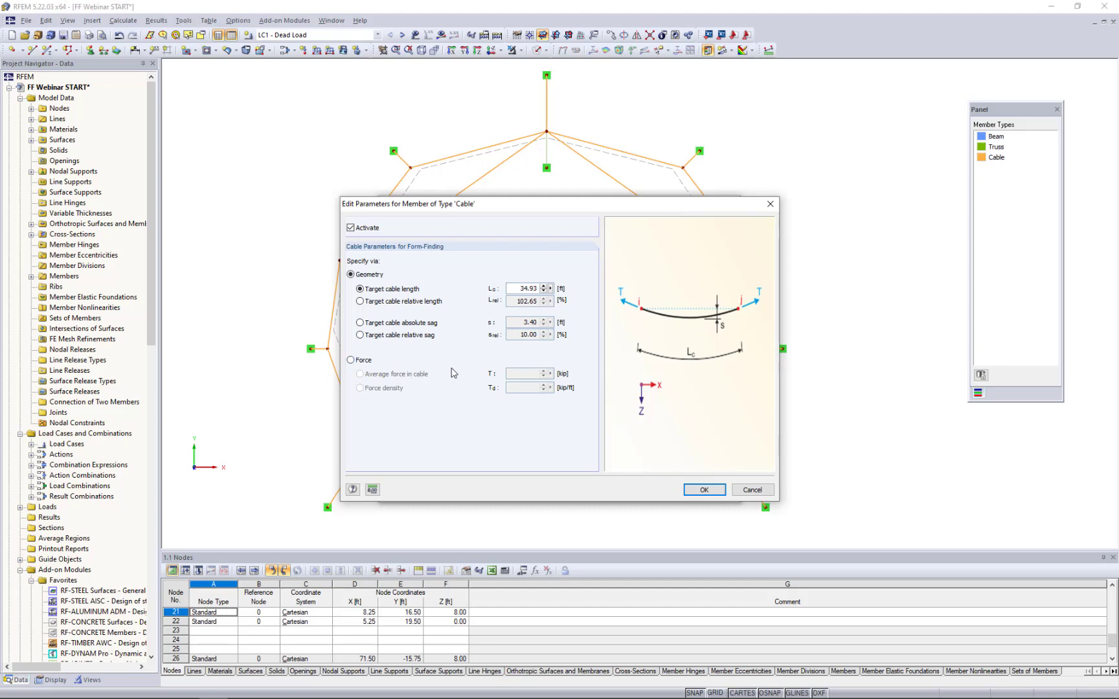
click(351, 360)
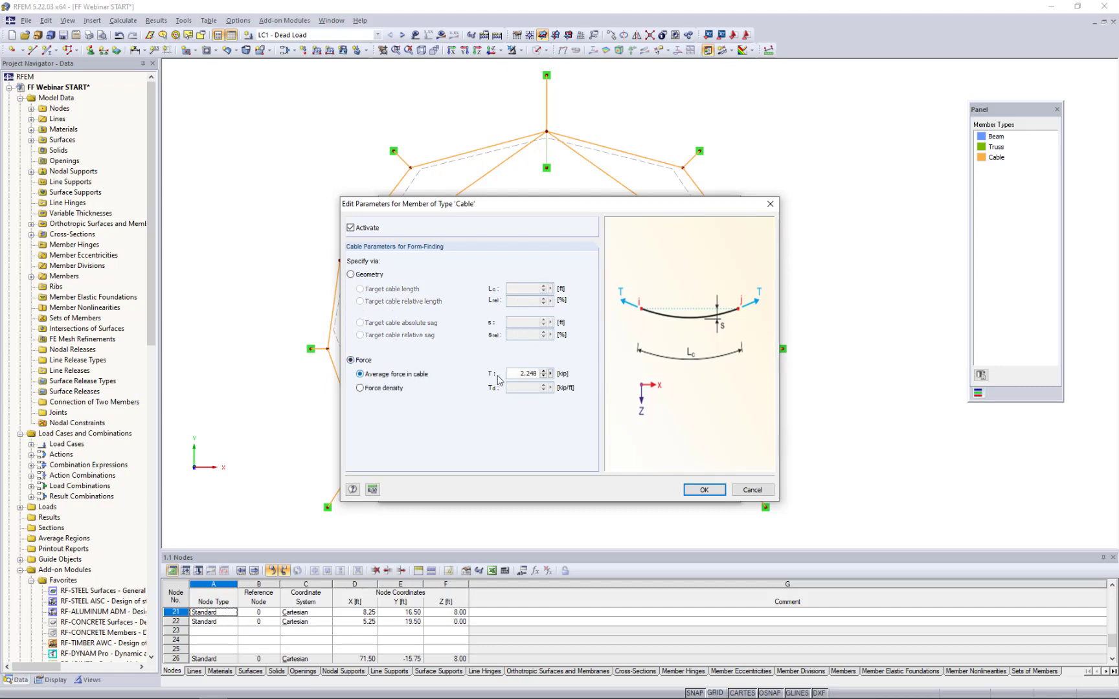
drag(515, 374, 590, 373)
text(0.225)
click(705, 490)
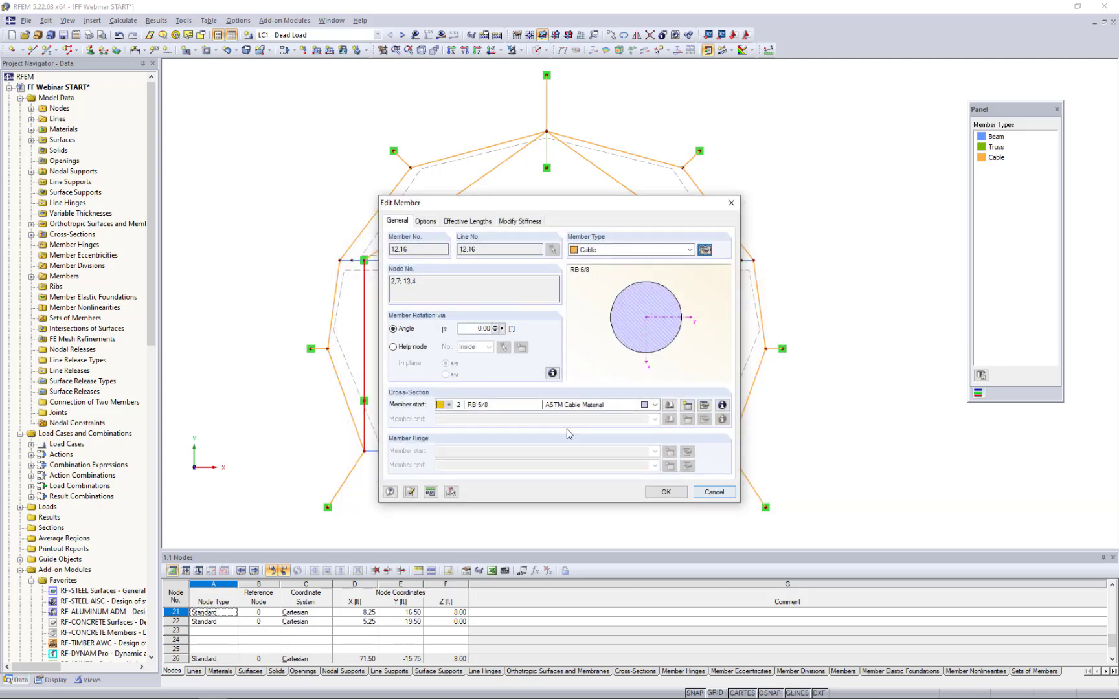
click(666, 493)
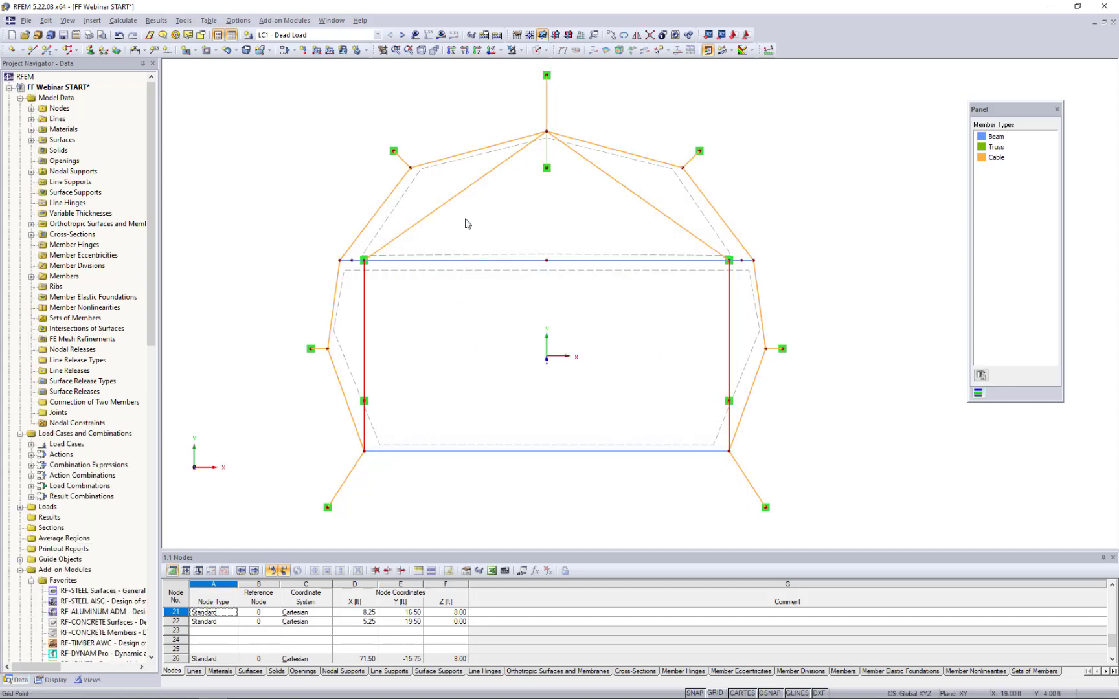
- Set the two diagonal rear cables, the rear guy cable and the two front guy cables to a target cable relative length of 10 %
click(454, 198)
ctrl+click(546, 114)
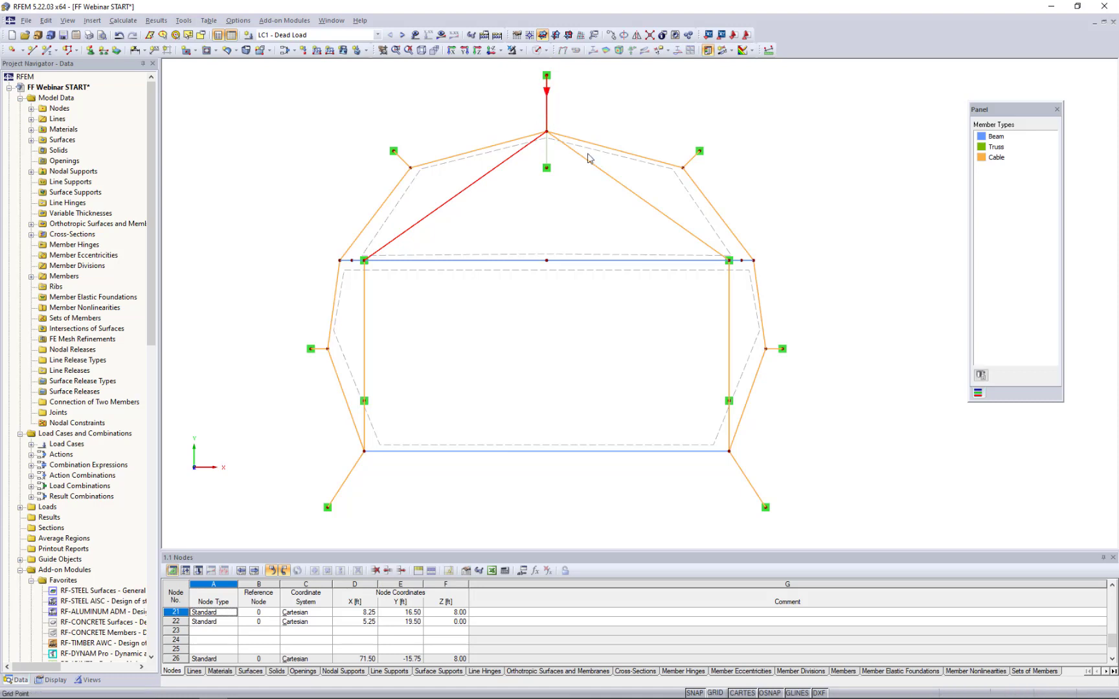
ctrl+click(600, 173)
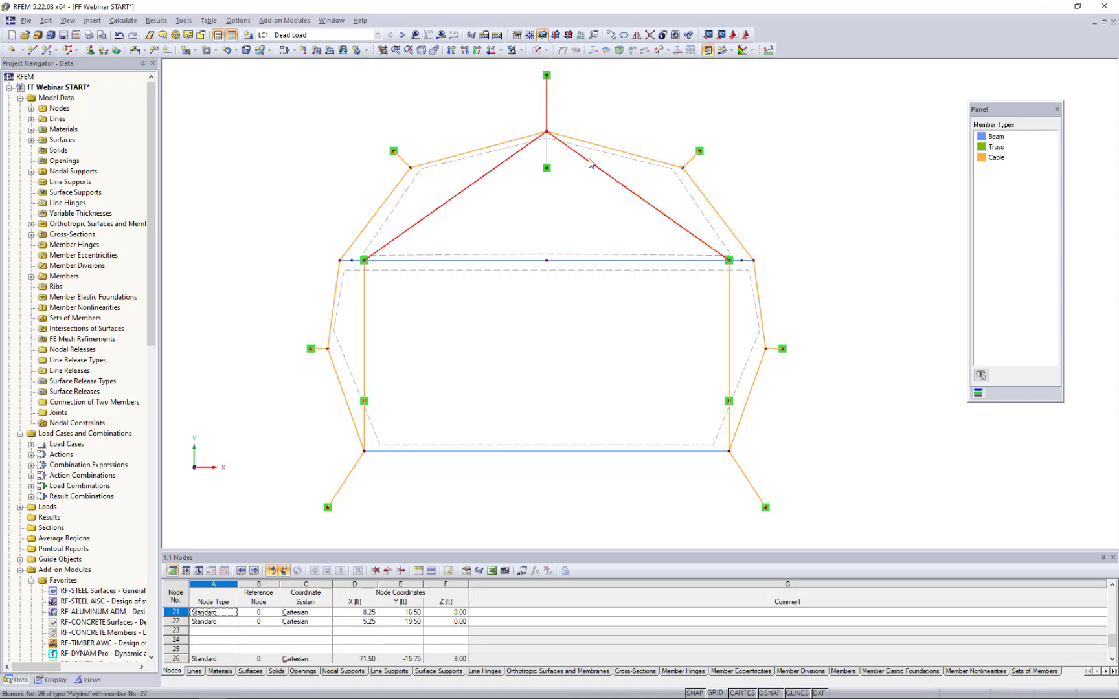
ctrl+click(346, 479)
ctrl+click(752, 490)
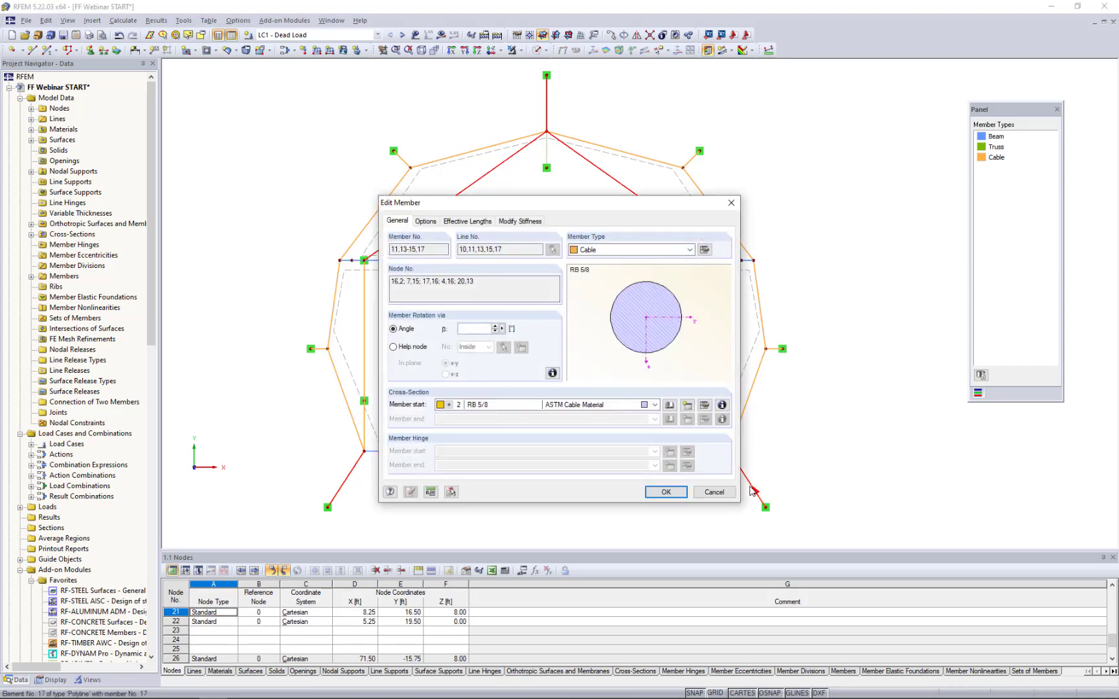
click(704, 250)
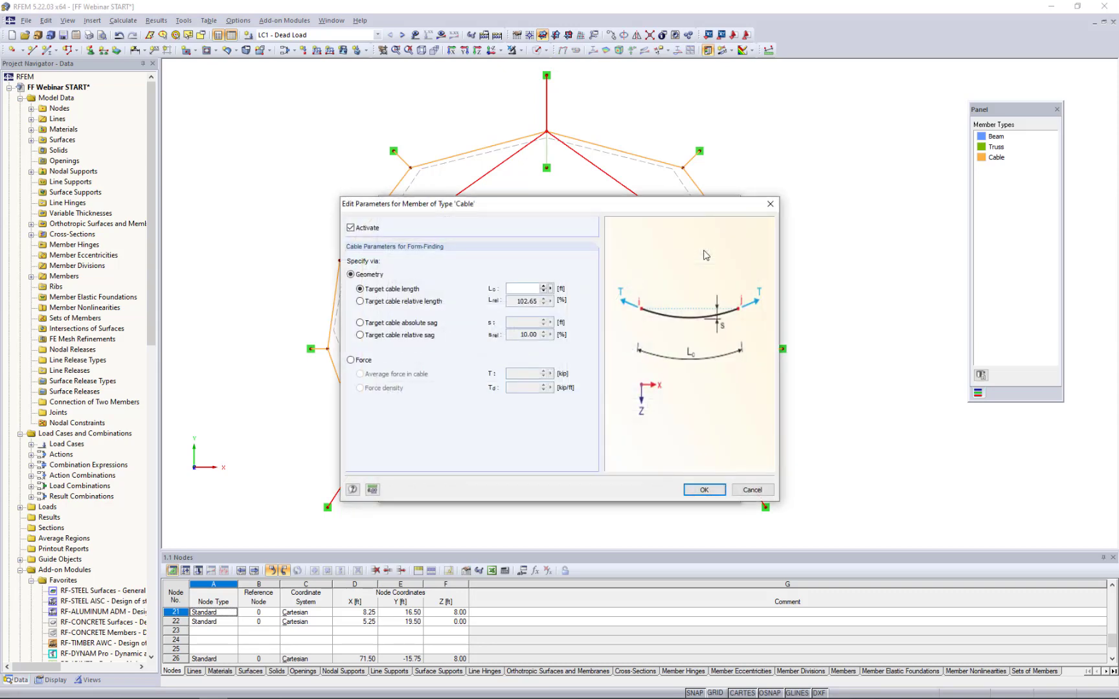
click(360, 302)
drag(586, 202, 812, 190)
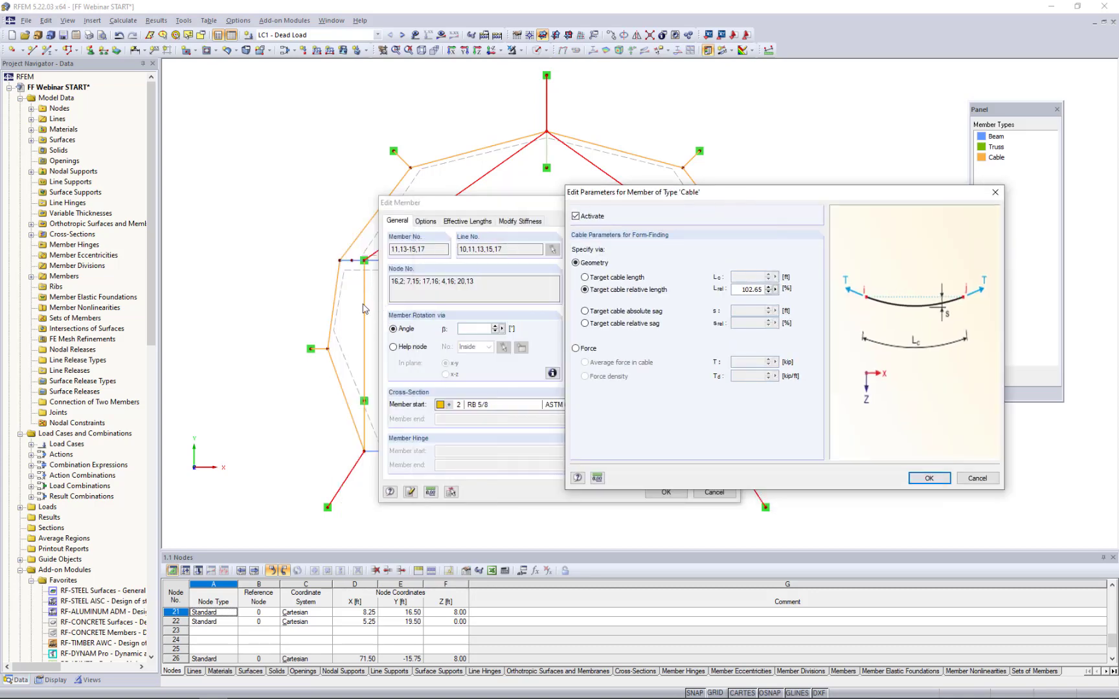
drag(651, 198, 426, 206)
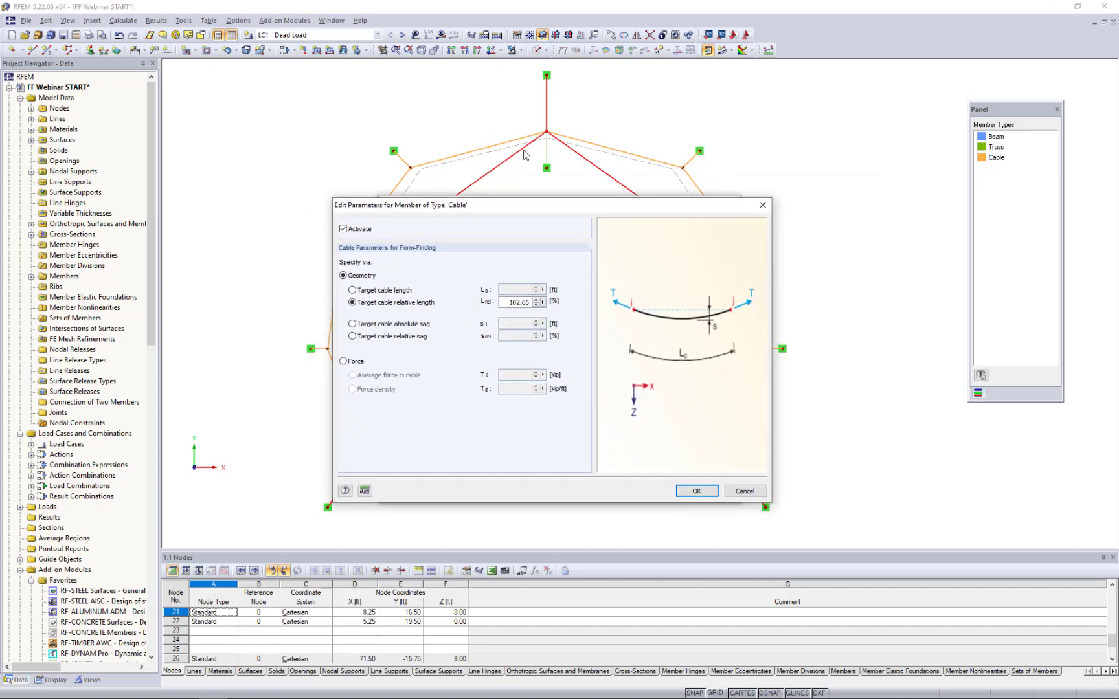
drag(502, 303, 558, 306)
text(10)
click(688, 492)
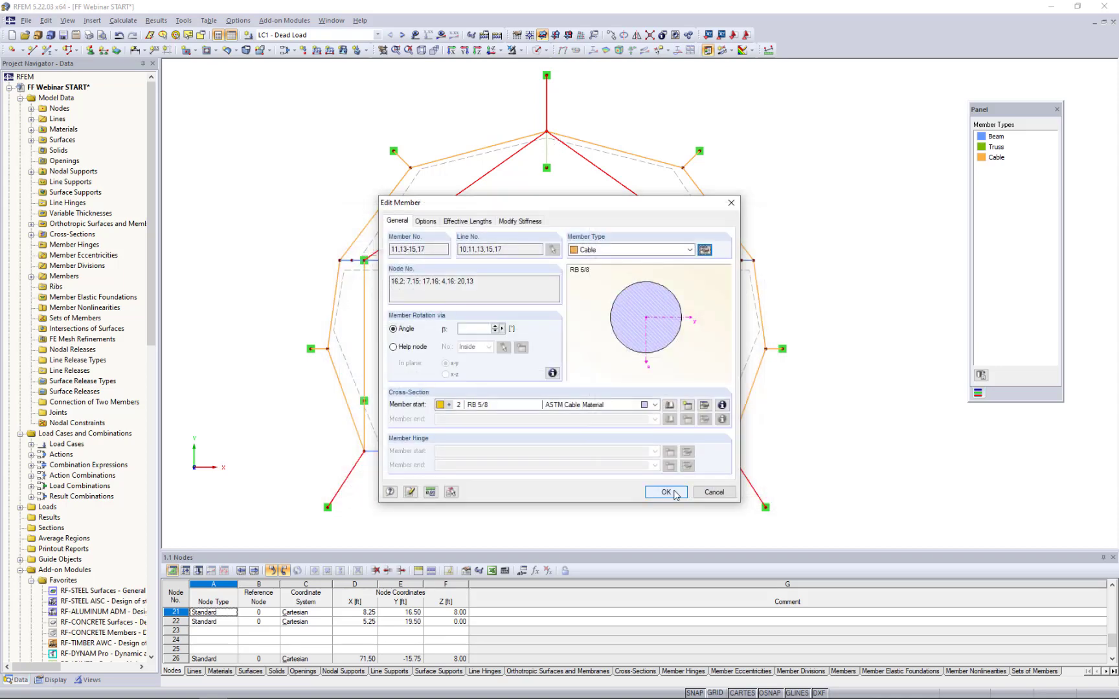
click(667, 492)
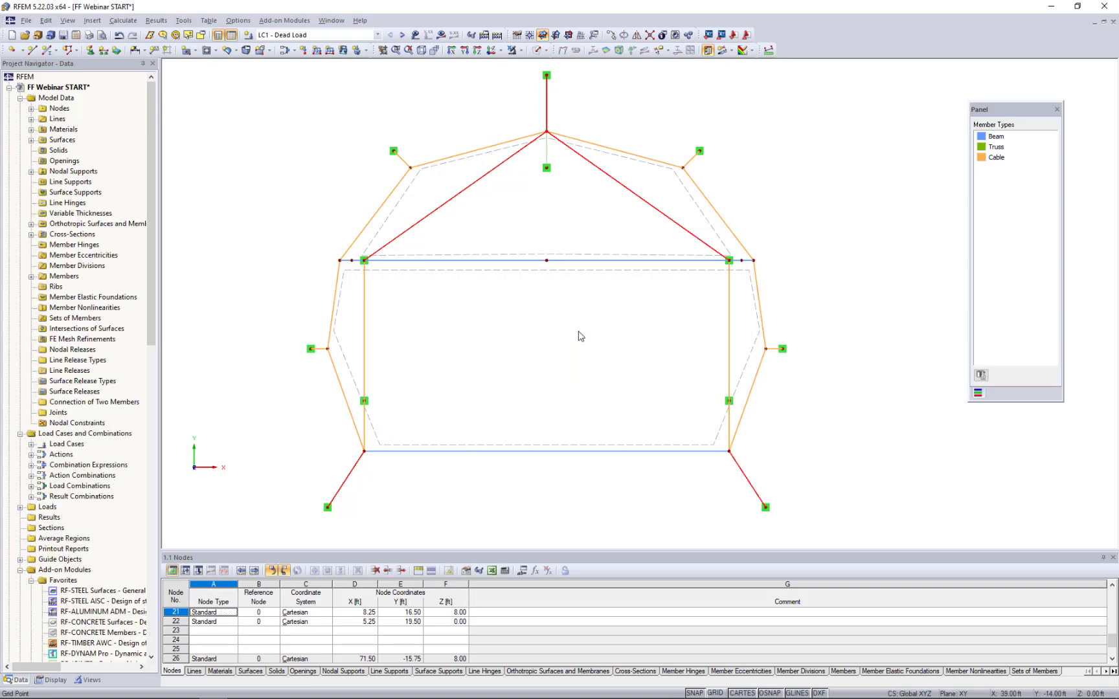
- Set the form-finding geometry of all eight membrane edge cables to a target cable relative sag of 10 %
click(358, 243)
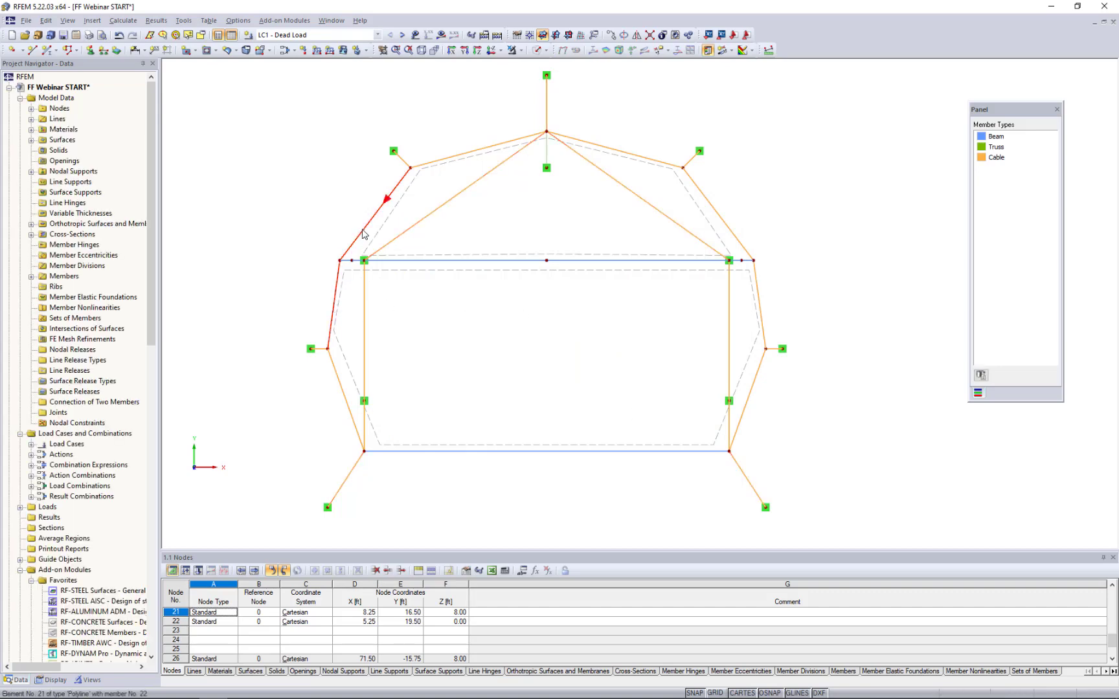
ctrl+click(453, 157)
ctrl+click(597, 145)
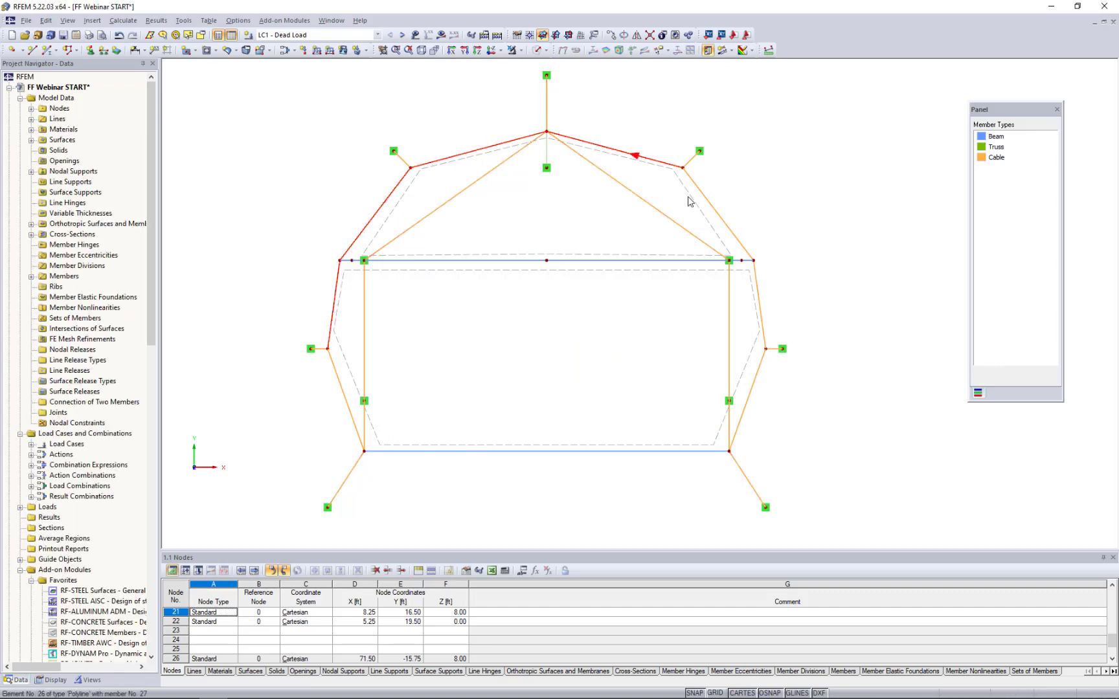
ctrl+click(712, 208)
ctrl+click(759, 304)
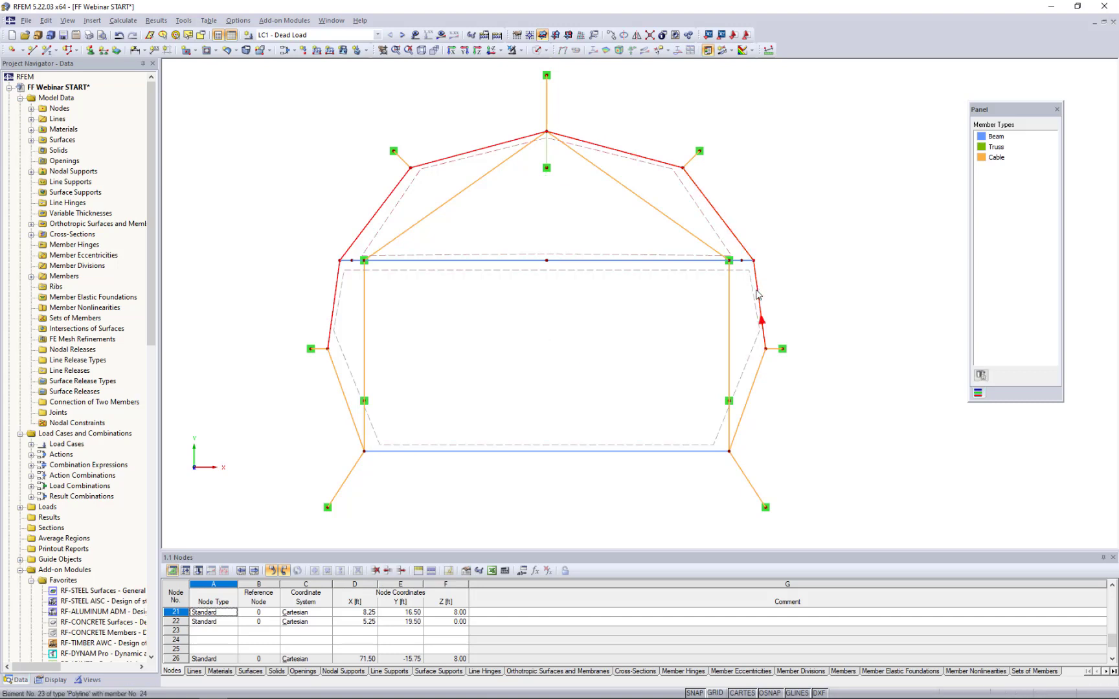
ctrl+click(751, 391)
ctrl+click(350, 413)
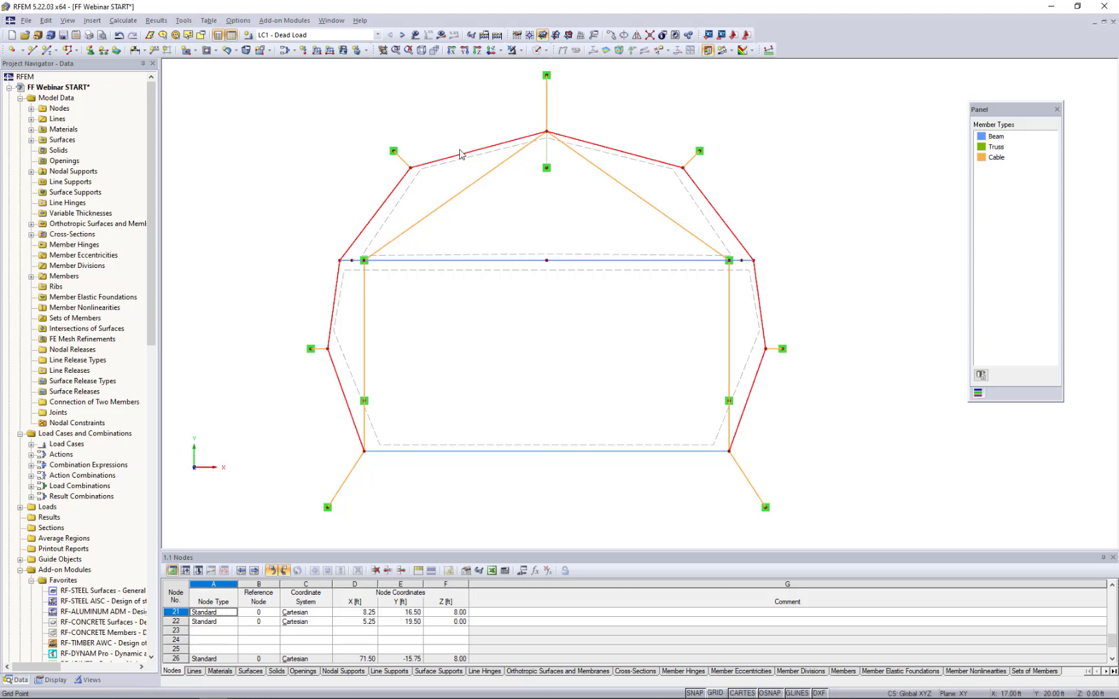
double_click(644, 162)
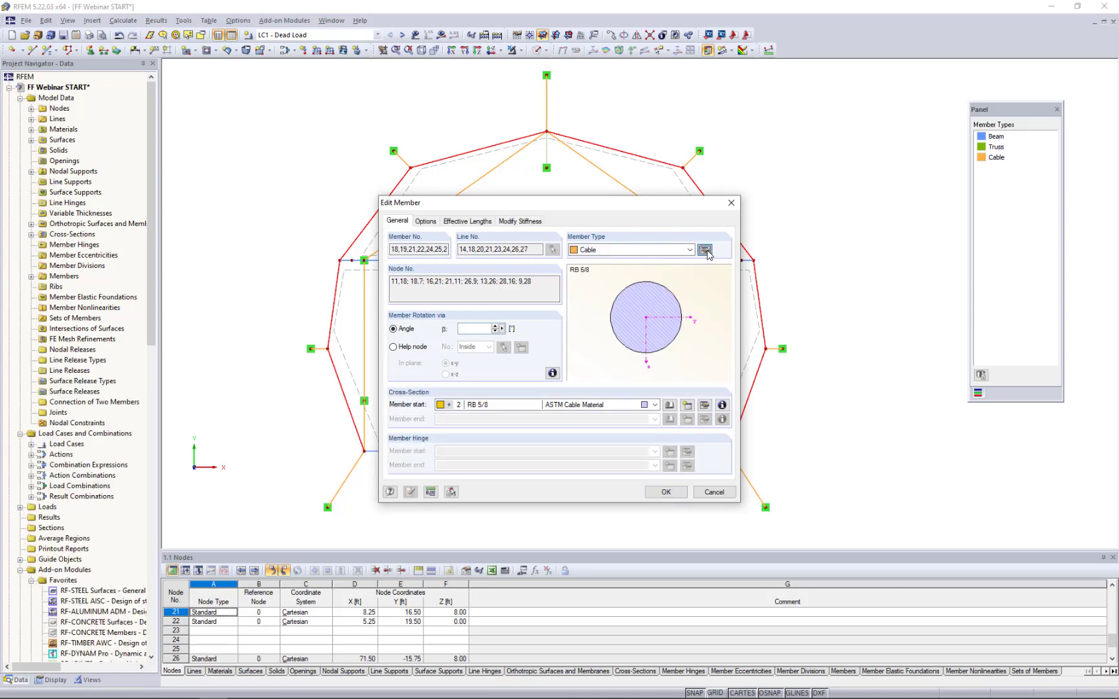
click(705, 251)
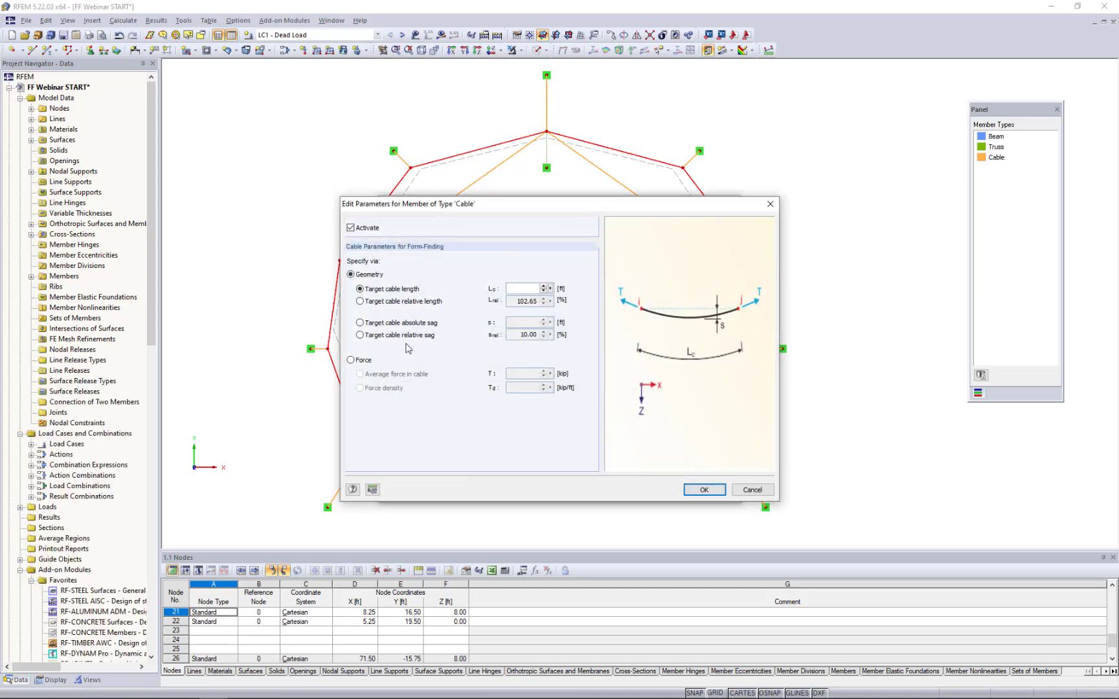
click(360, 335)
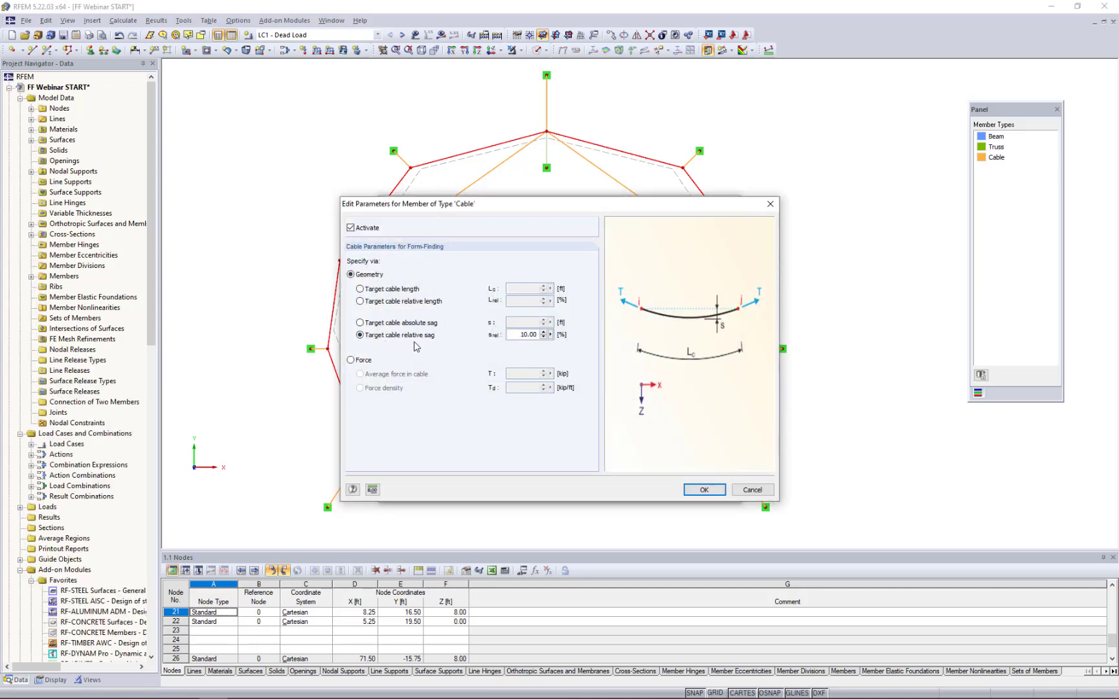
drag(512, 337, 604, 341)
text(10)
click(708, 493)
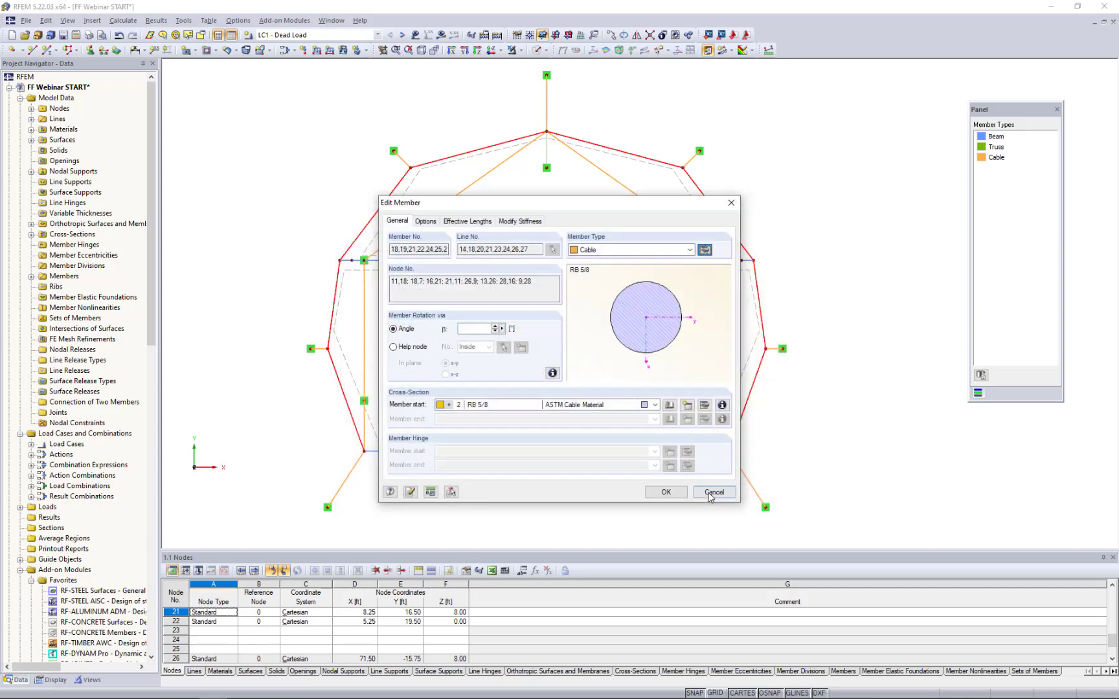
click(683, 497)
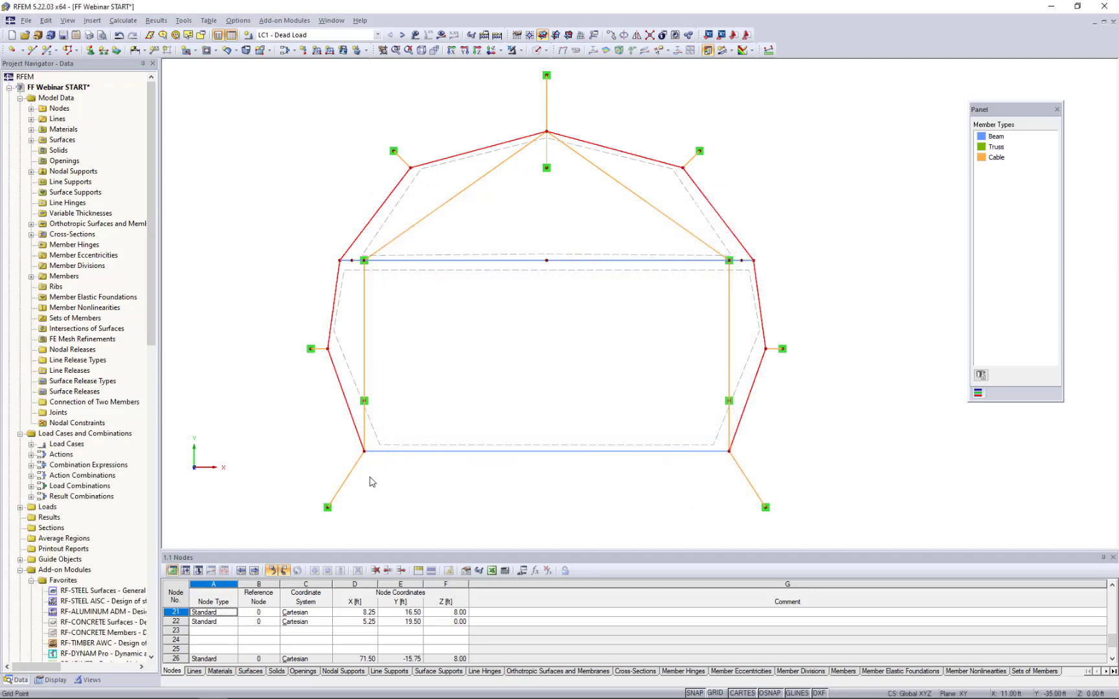
- Set the form-finding parameters of the four short side and rear corner guy cables to an average cable force of 6.75 kip
click(321, 349)
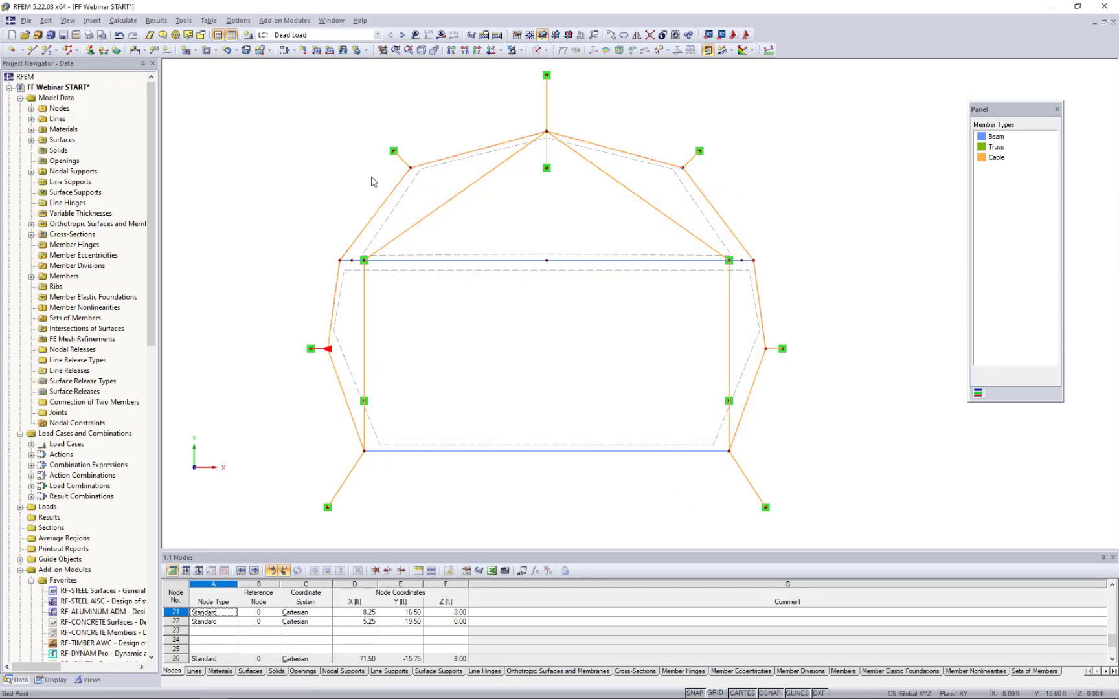
ctrl+click(399, 157)
ctrl+click(692, 157)
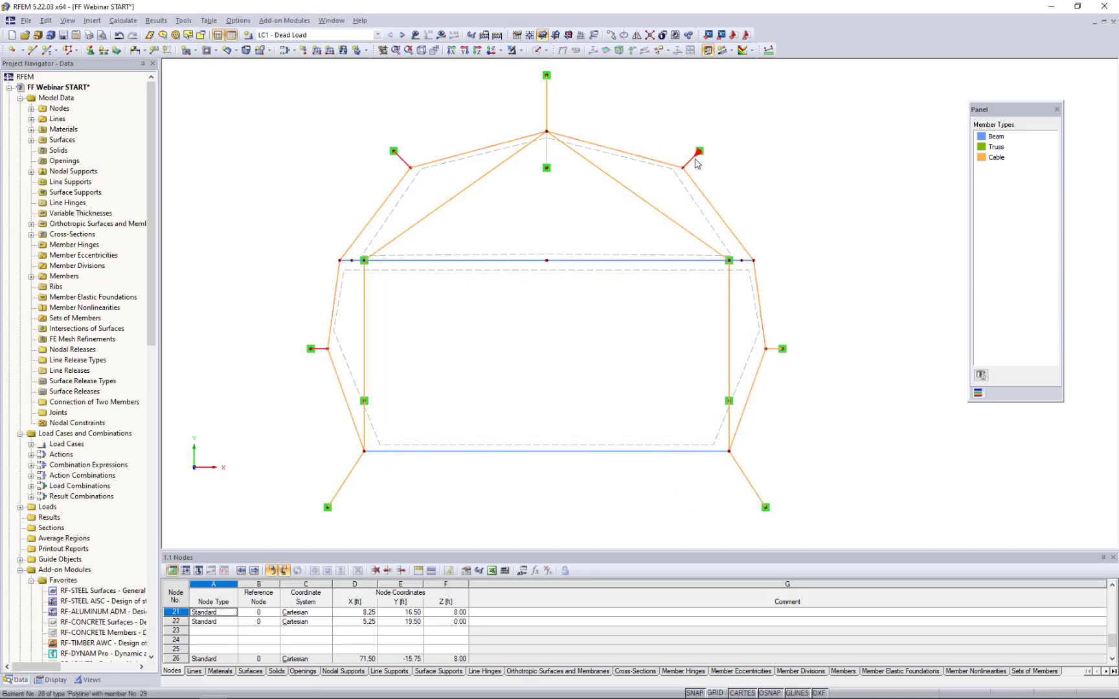
ctrl+click(775, 349)
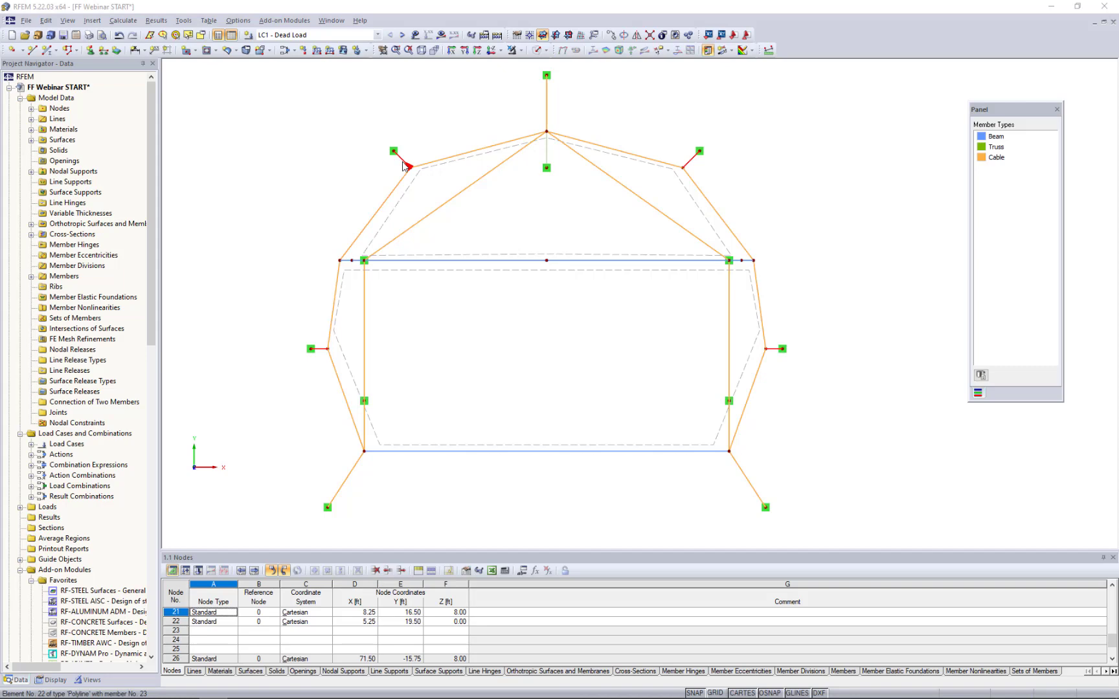
double_click(405, 166)
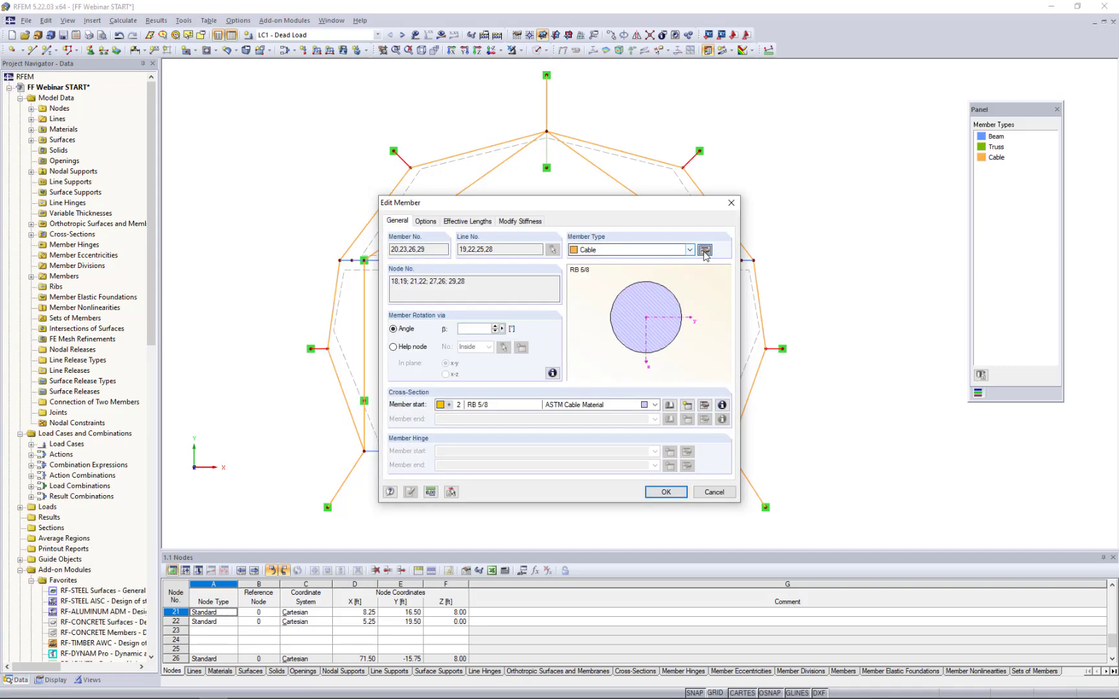
click(704, 250)
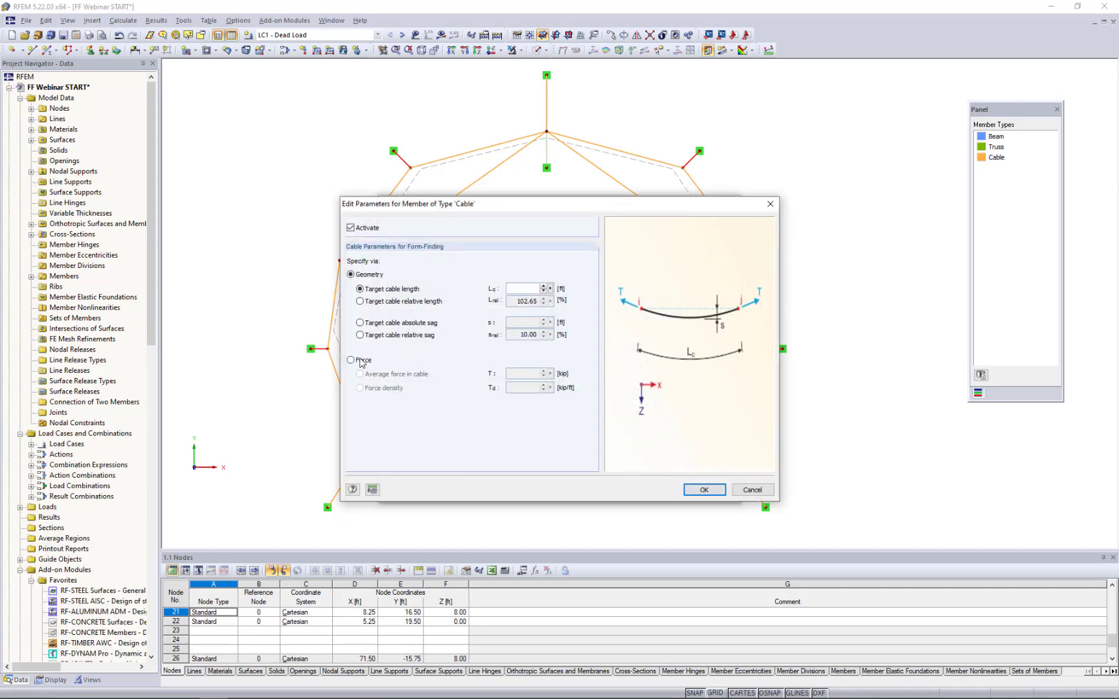
click(354, 362)
drag(516, 374, 581, 382)
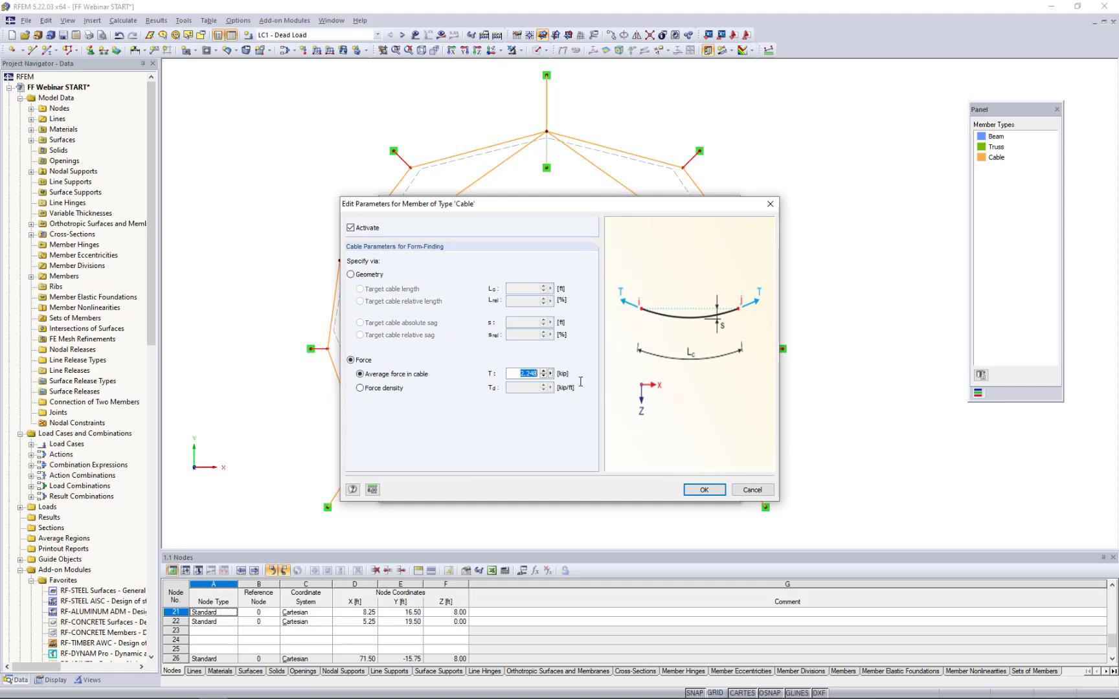
text(6.75)
click(704, 490)
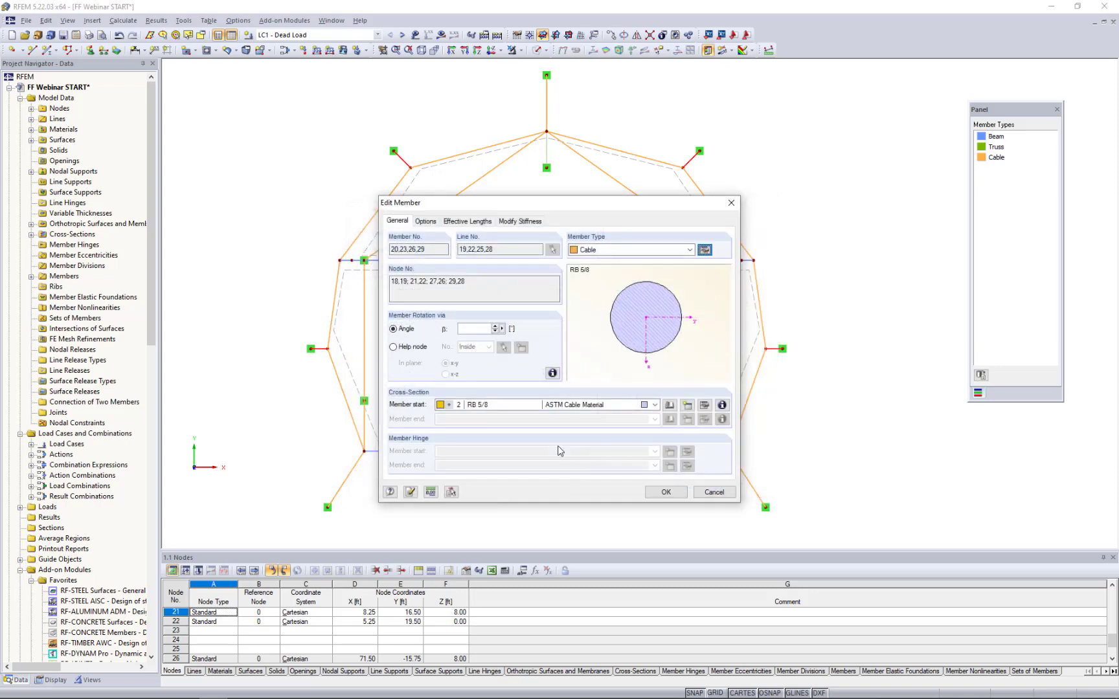
click(666, 492)
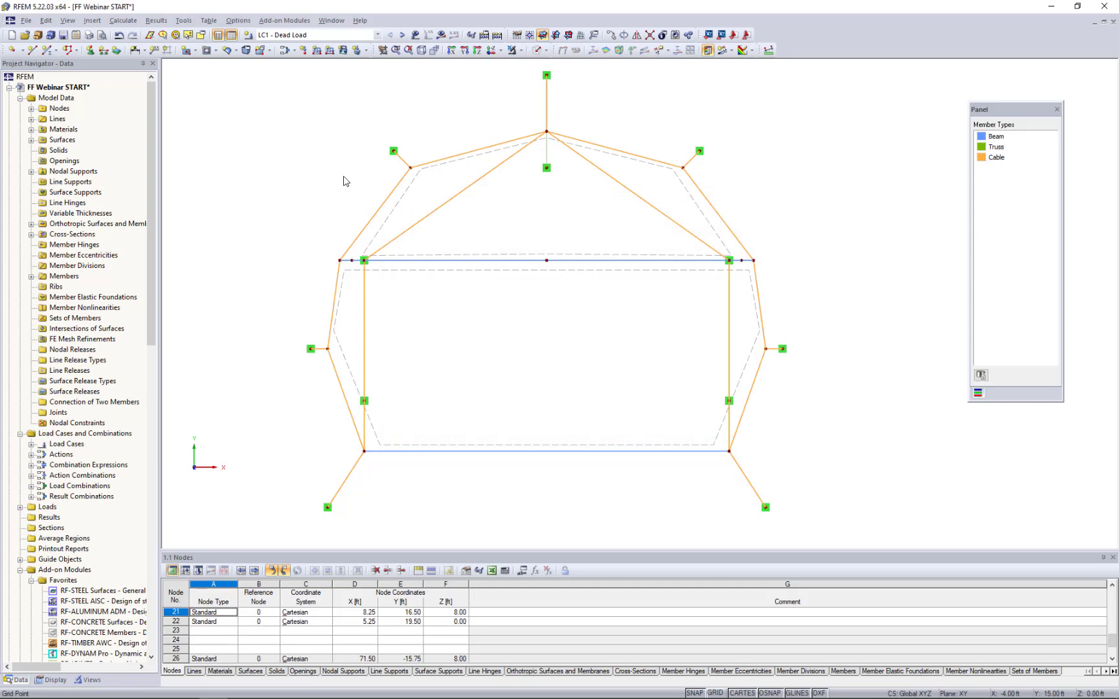
- Make RF-FORM-FINDING the current load case and display its form-finding parameters on the model
click(377, 35)
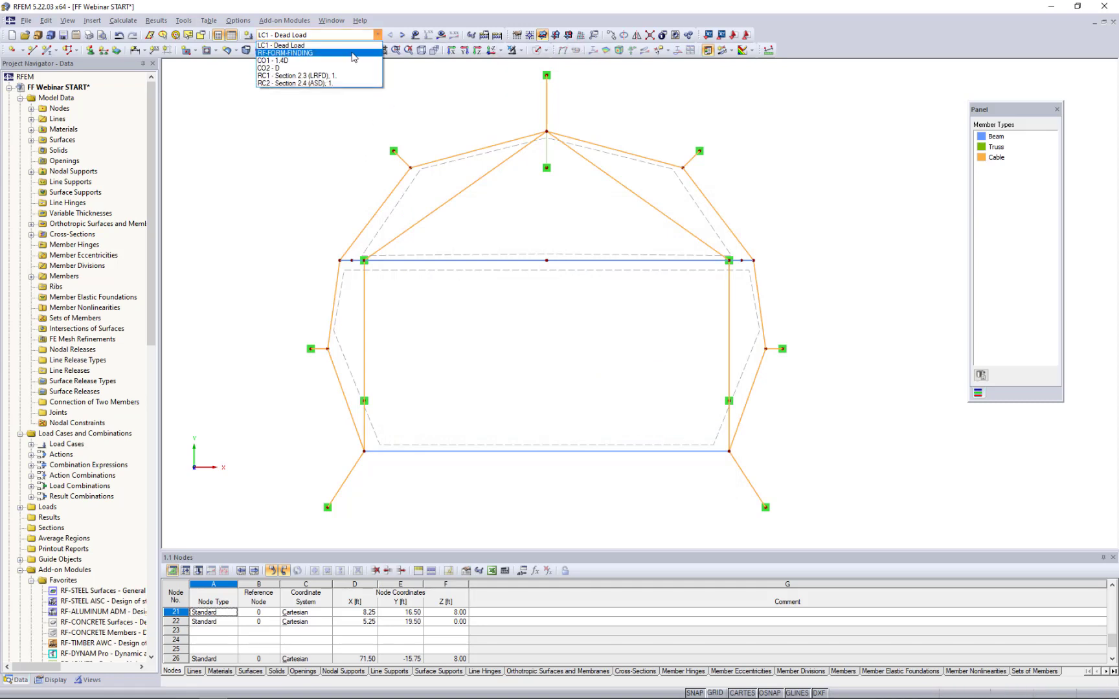
click(353, 53)
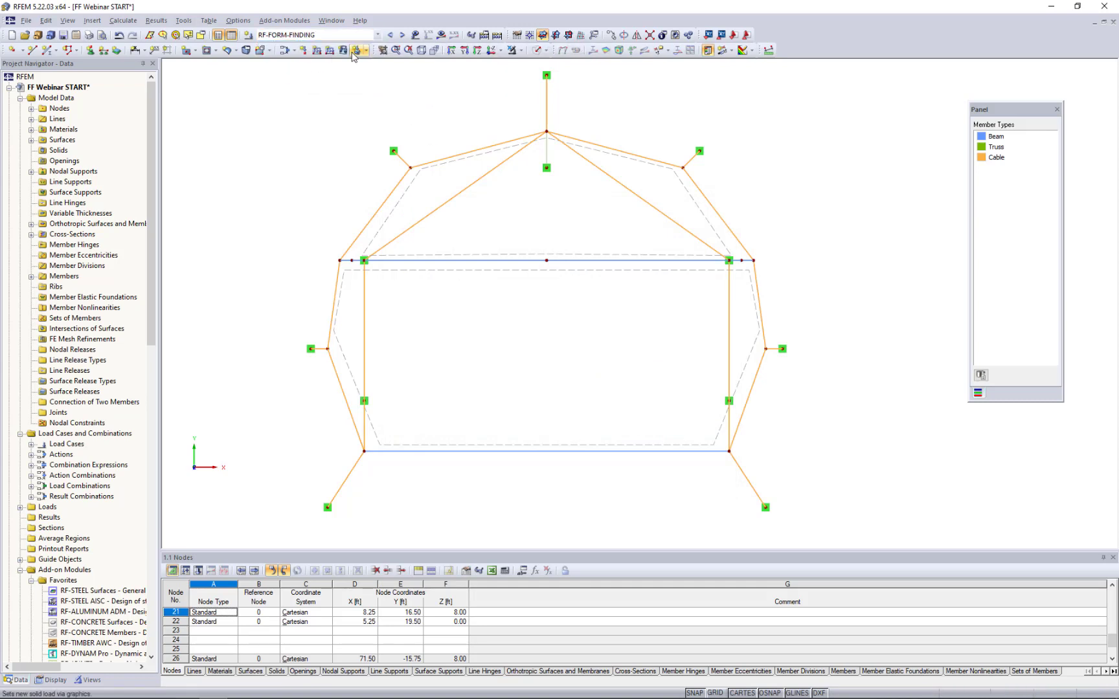
click(415, 35)
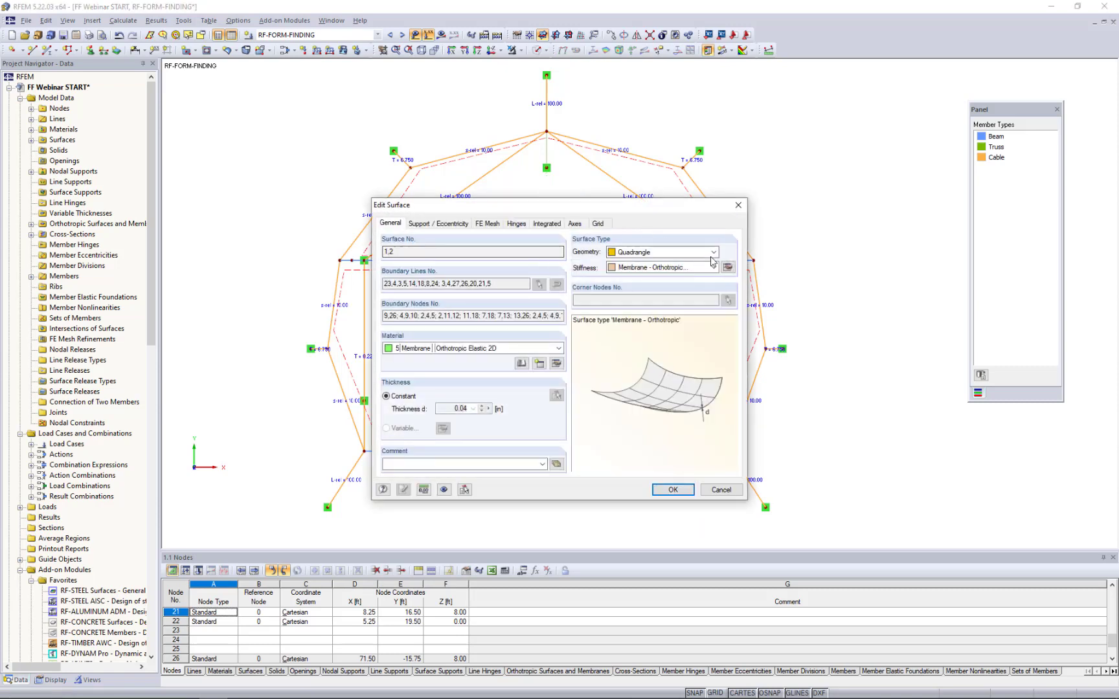
- Examine the thickness and form-finding prestress of membrane surfaces 1 and 2, comparing the Projection and Standard calculation methods and keeping Standard
click(728, 268)
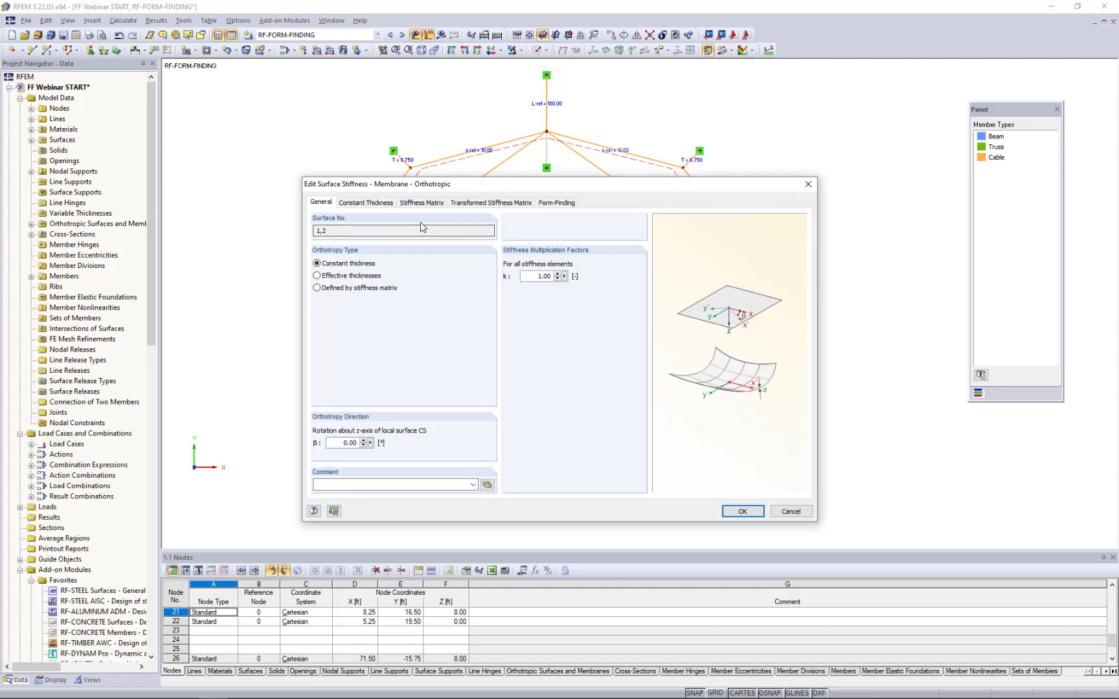
click(373, 205)
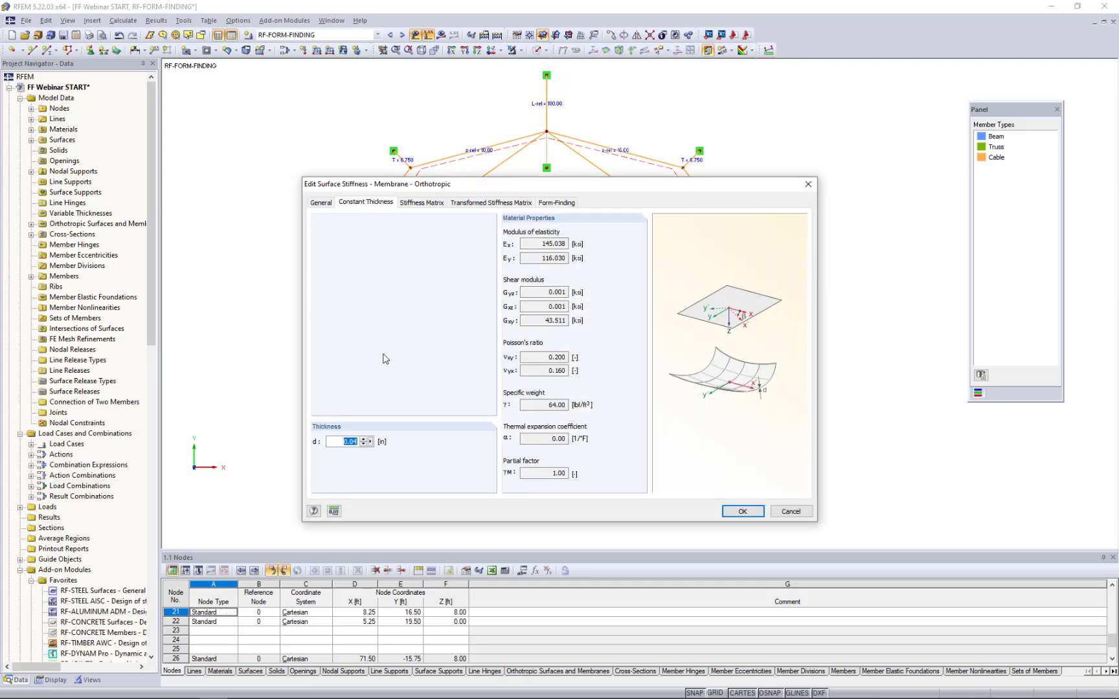
click(562, 205)
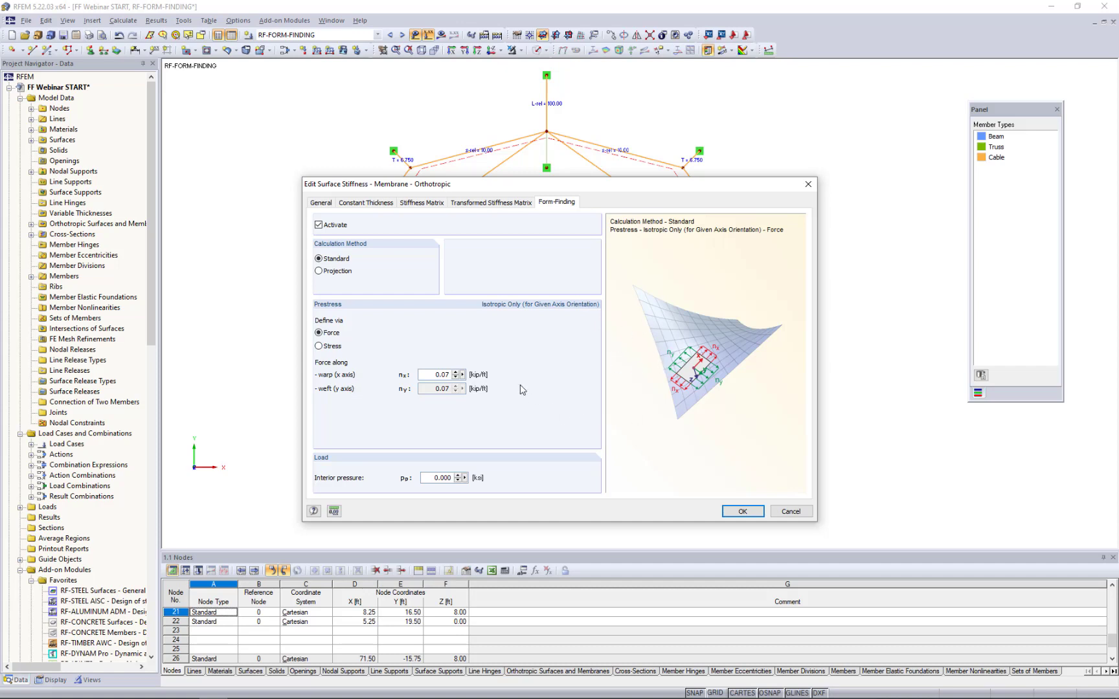
click(330, 272)
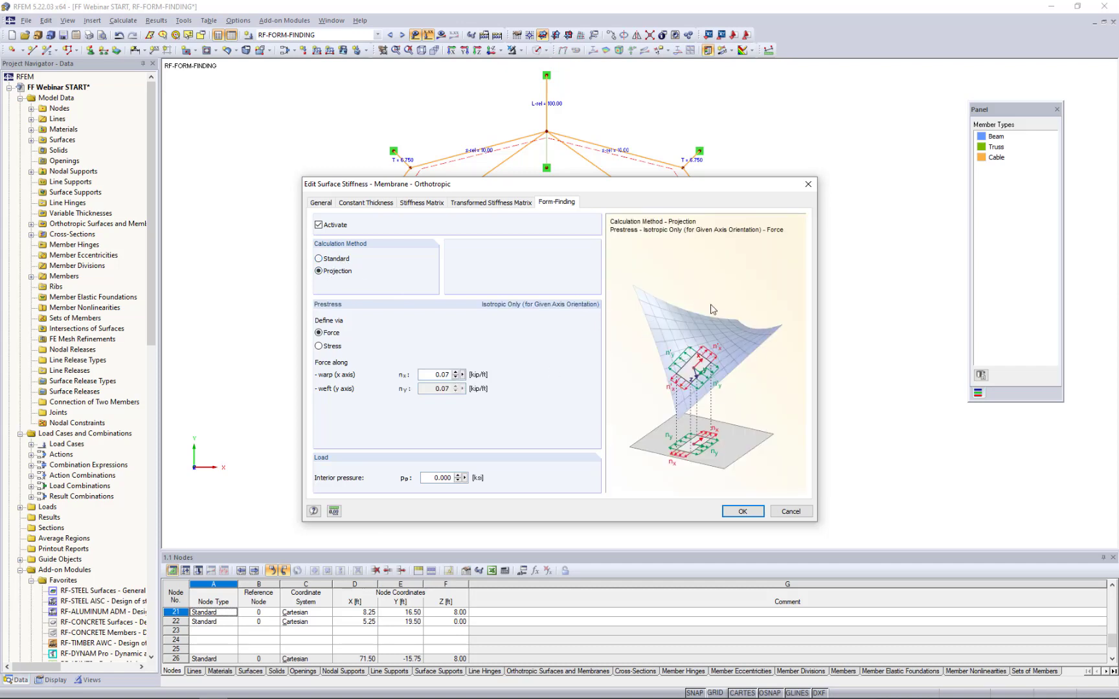
click(323, 259)
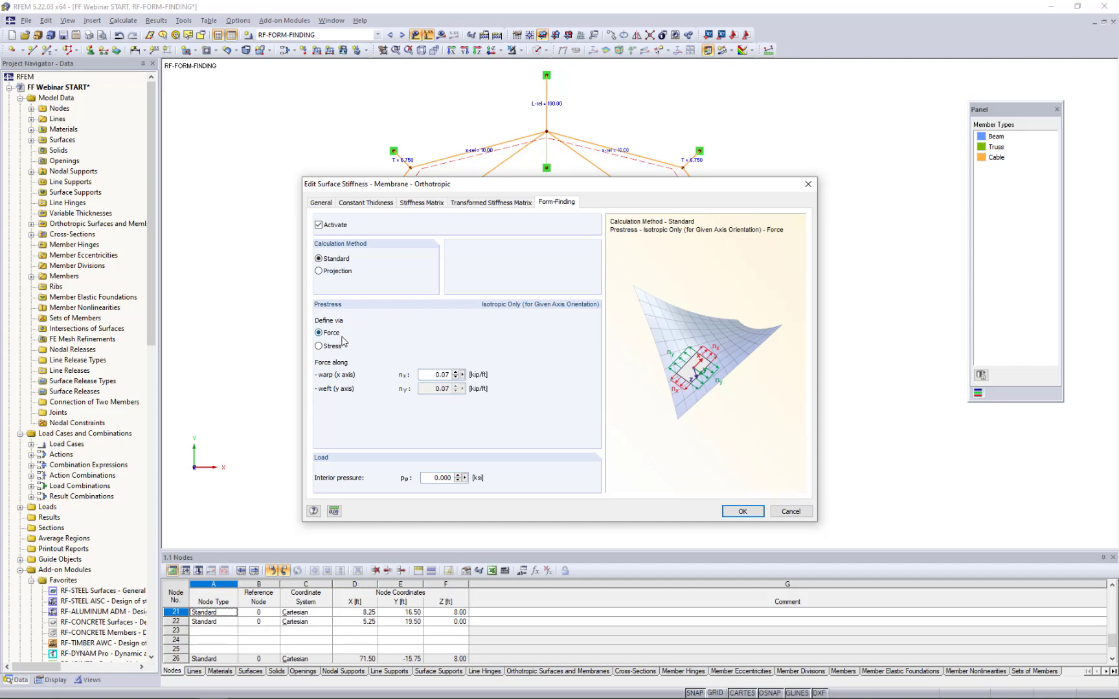
double_click(426, 375)
click(732, 515)
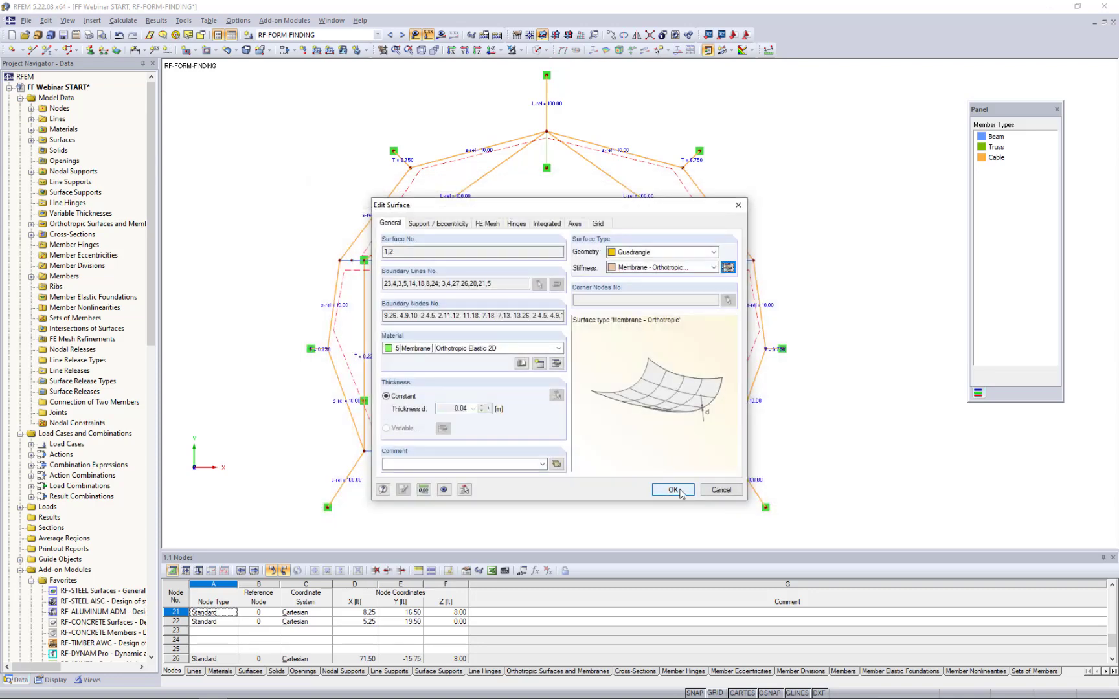
click(679, 492)
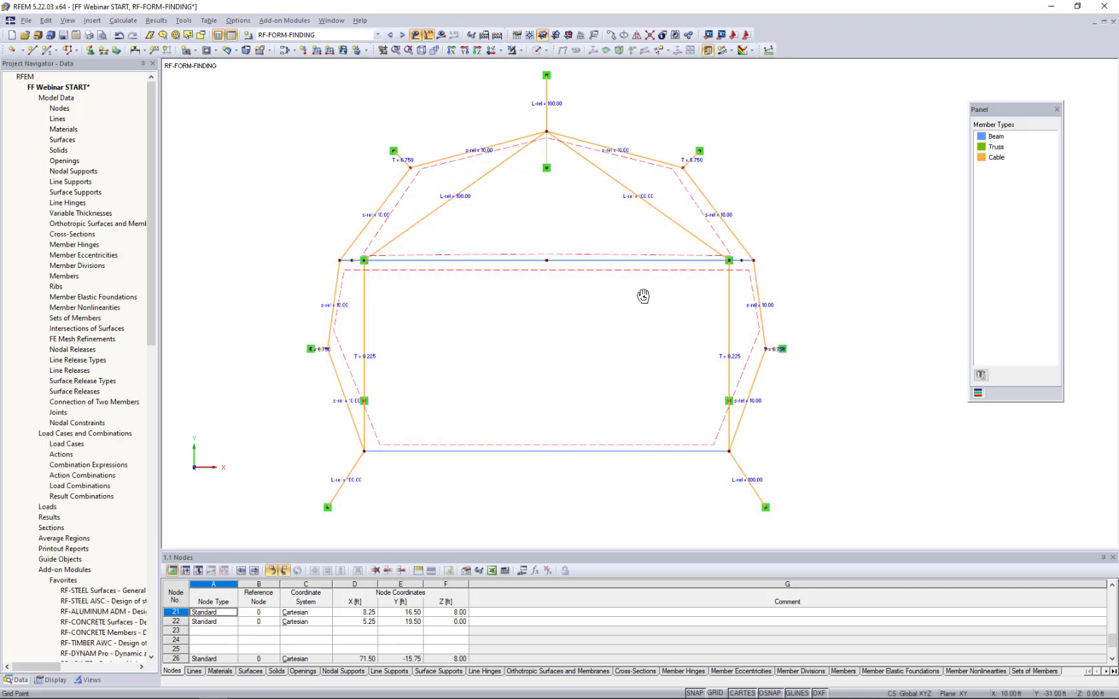
- Turn the model to a 3D view, hide the form-finding parameter labels and show it as a transparent solid rendering
ctrl+middle_drag(643, 296, 667, 147)
ctrl+middle_drag(424, 372, 759, 275)
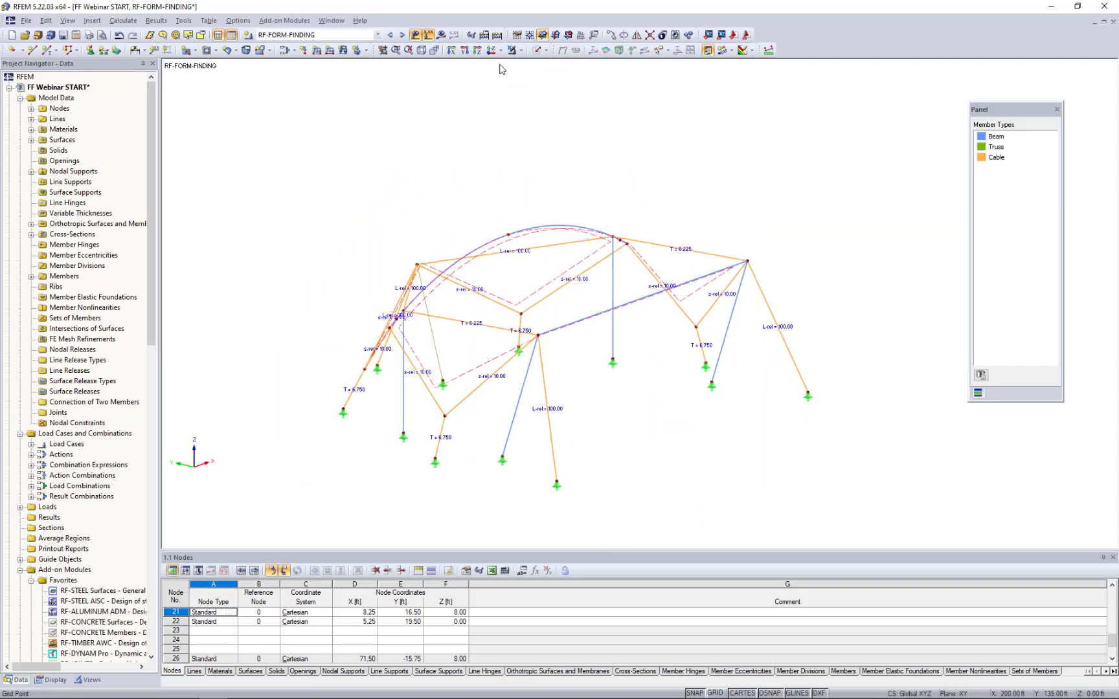
click(415, 34)
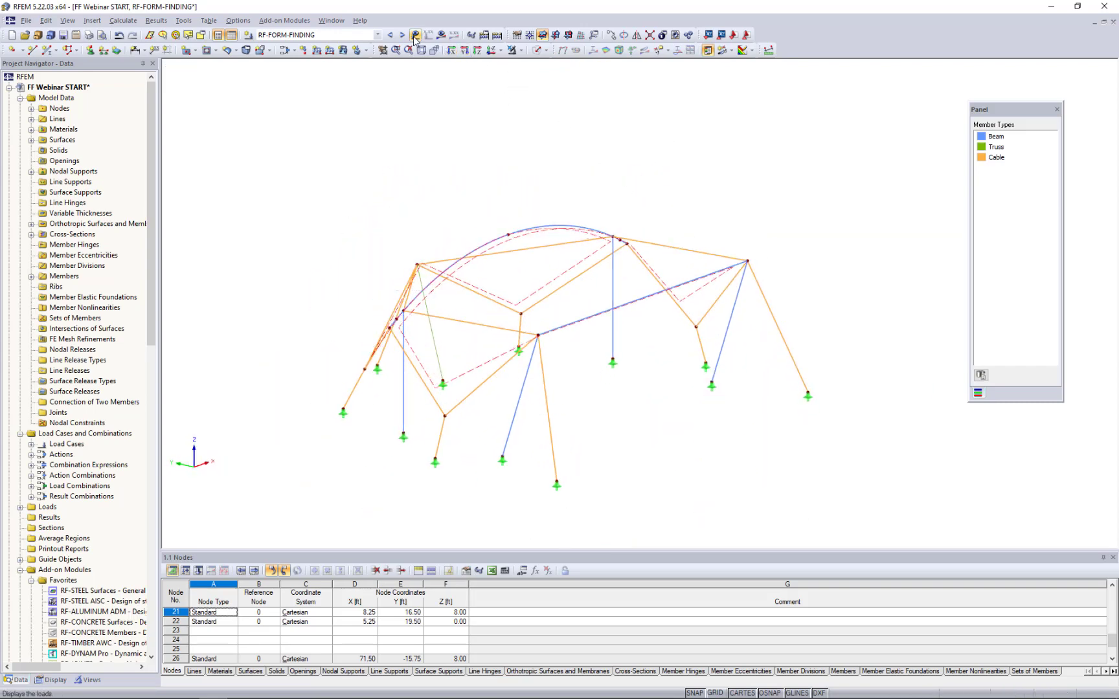
click(546, 52)
click(551, 92)
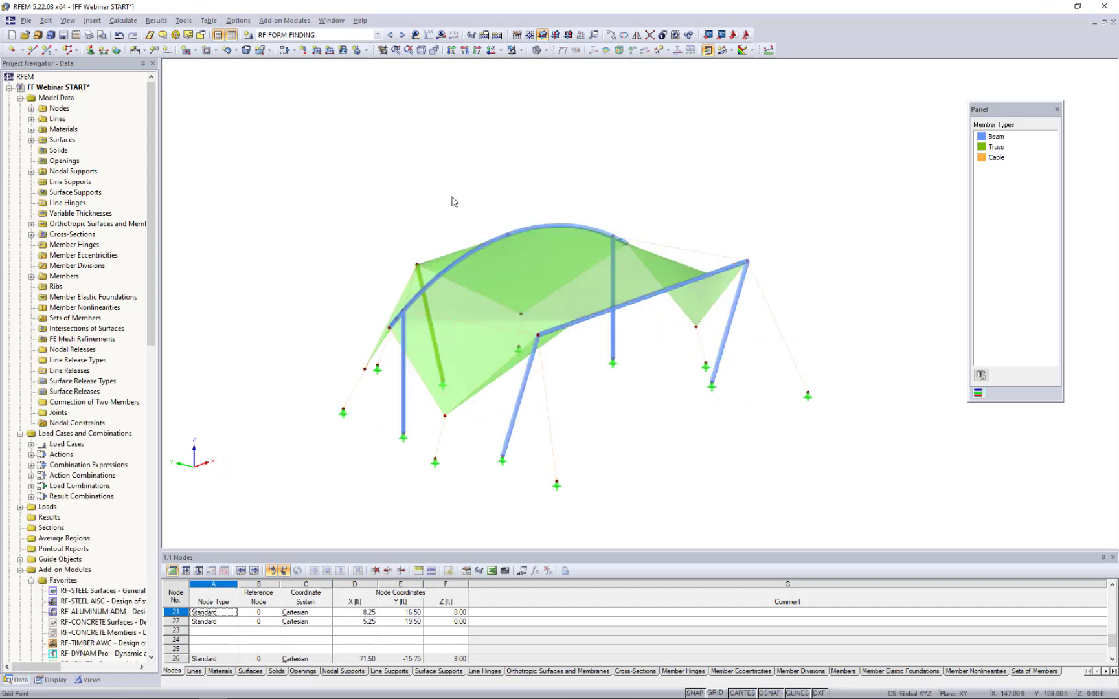
- Request the RF-FORM-FINDING results and start the form-finding calculation
ctrl+middle_drag(314, 255, 365, 233)
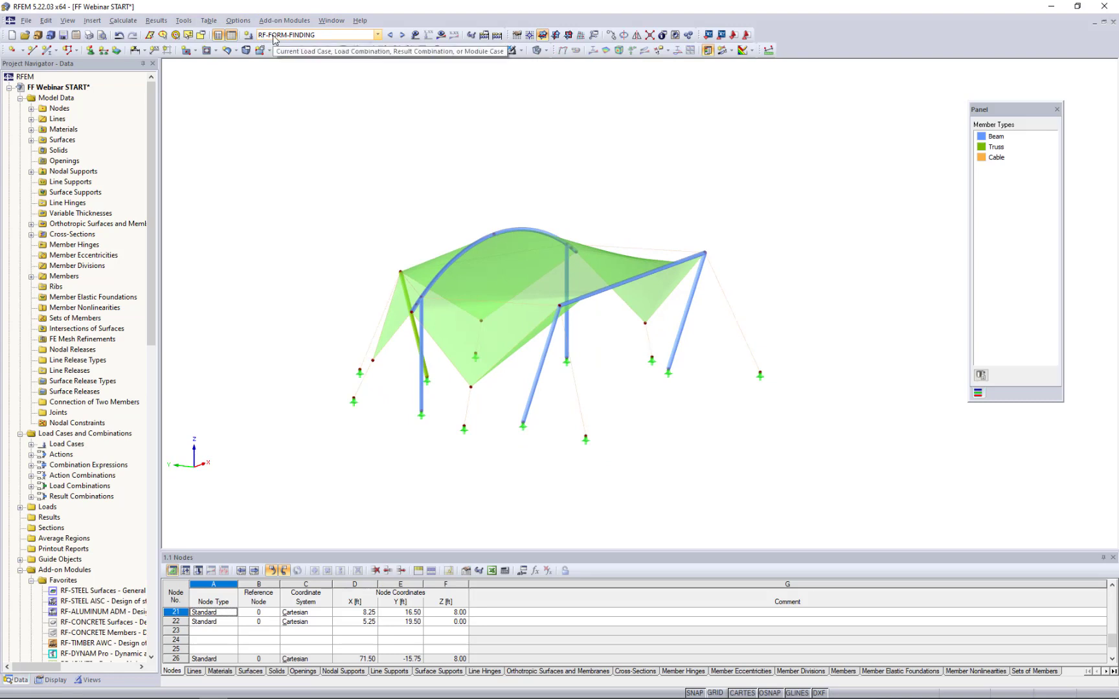
click(440, 35)
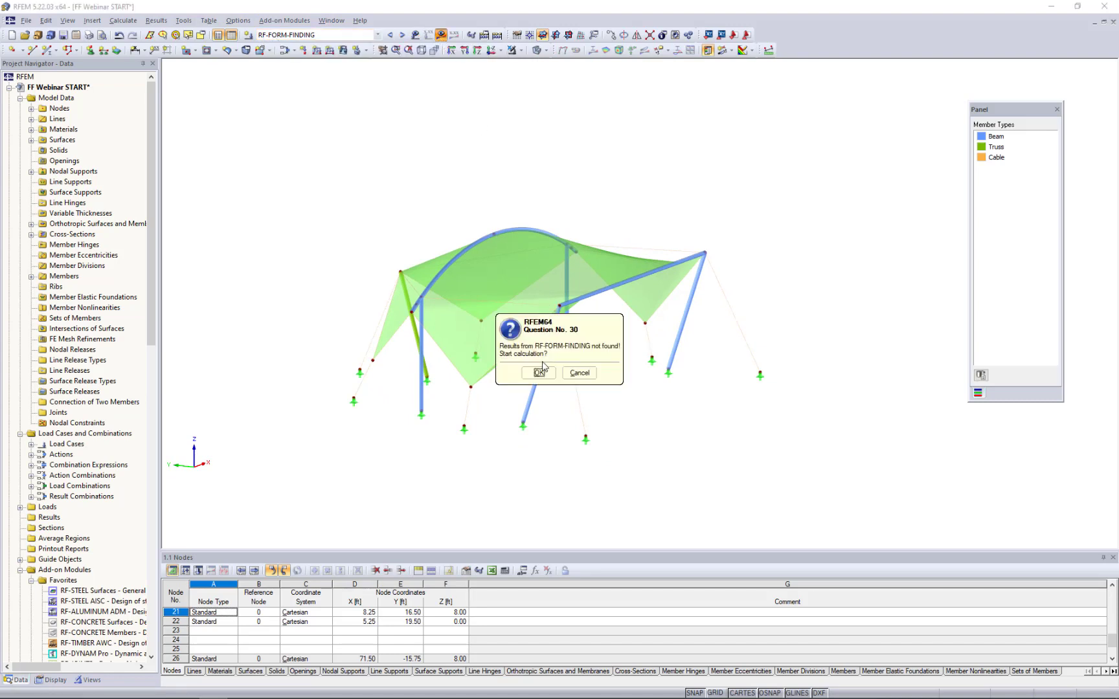
click(539, 373)
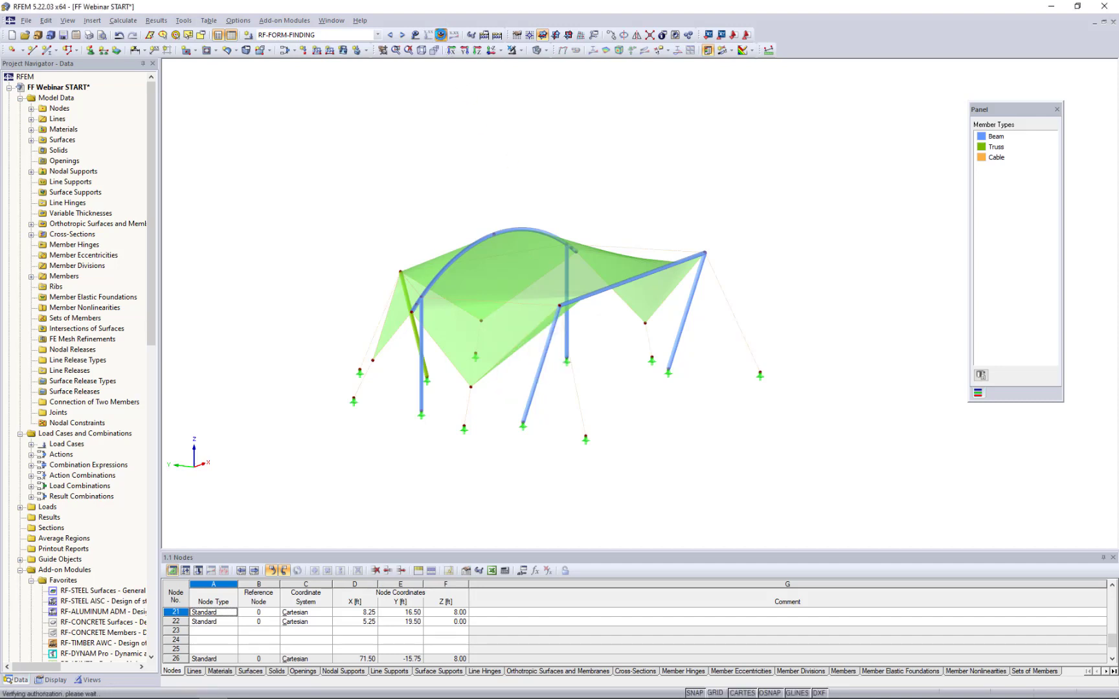
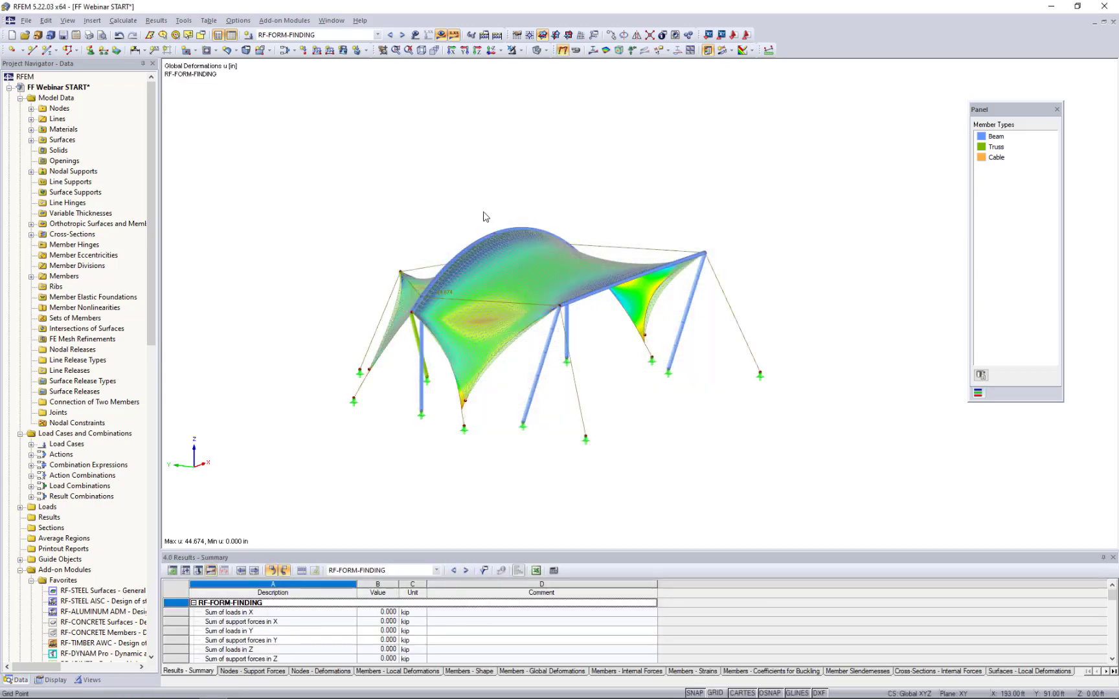
- Hide the result display and examine the form-found membrane shape from different angles
ctrl+middle_drag(359, 254, 374, 269)
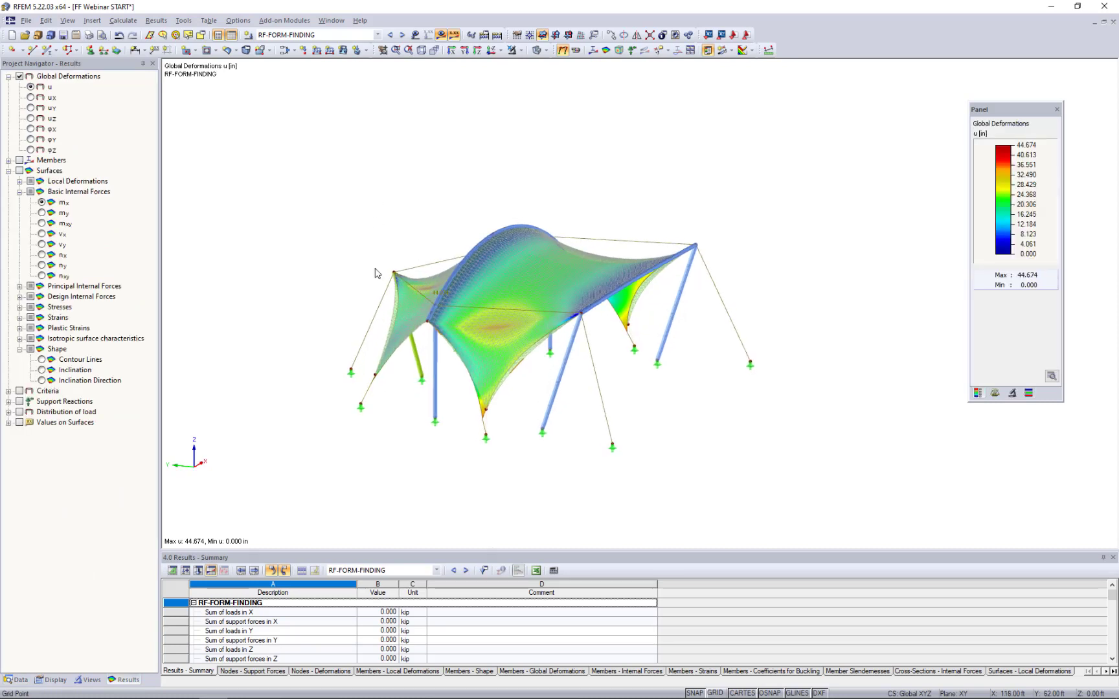
click(441, 35)
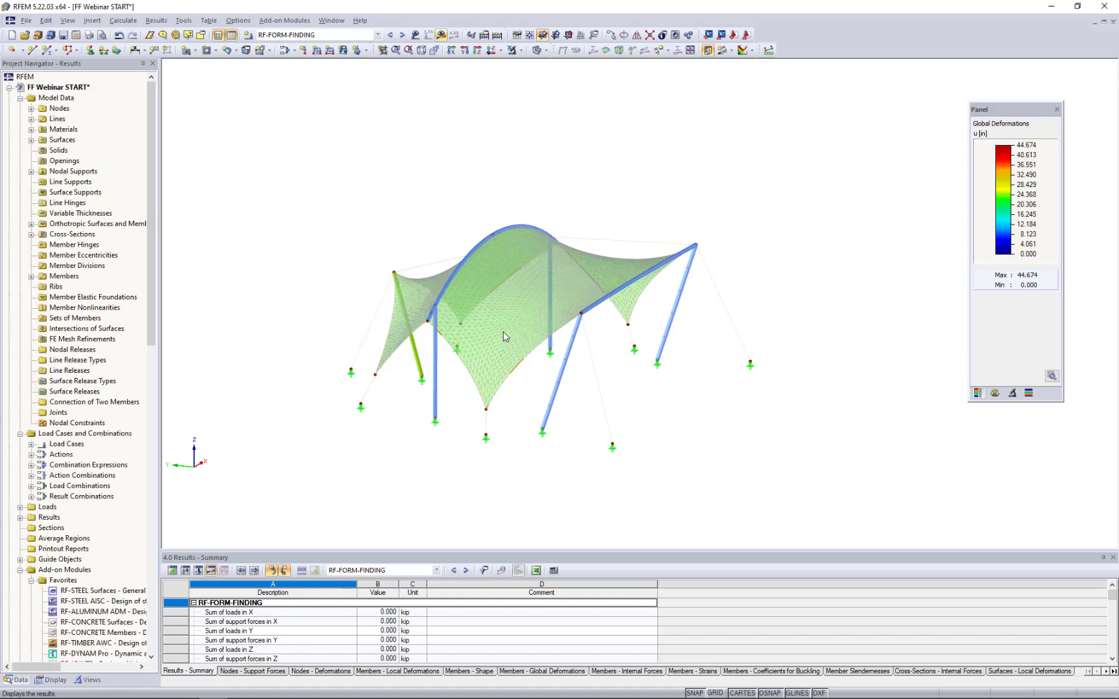
mouse_move(558, 311)
ctrl+middle_down()
mouse_move(620, 270)
mouse_move(603, 267)
mouse_move(577, 305)
mouse_move(560, 307)
ctrl+middle_up()
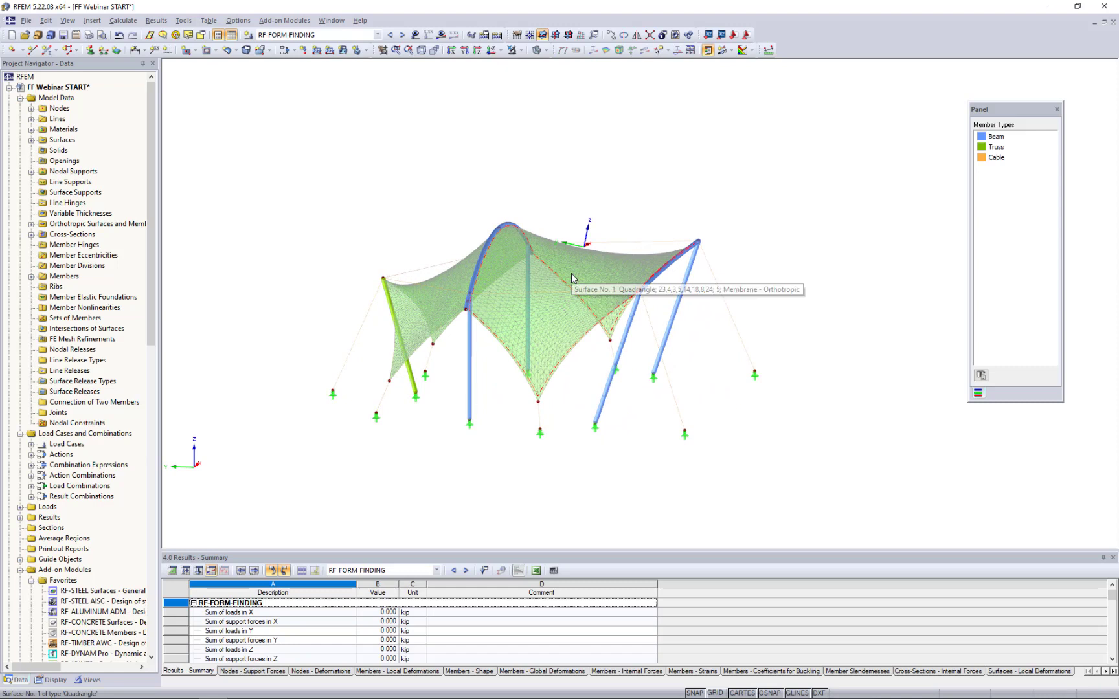
scroll(509, 295, up, 5)
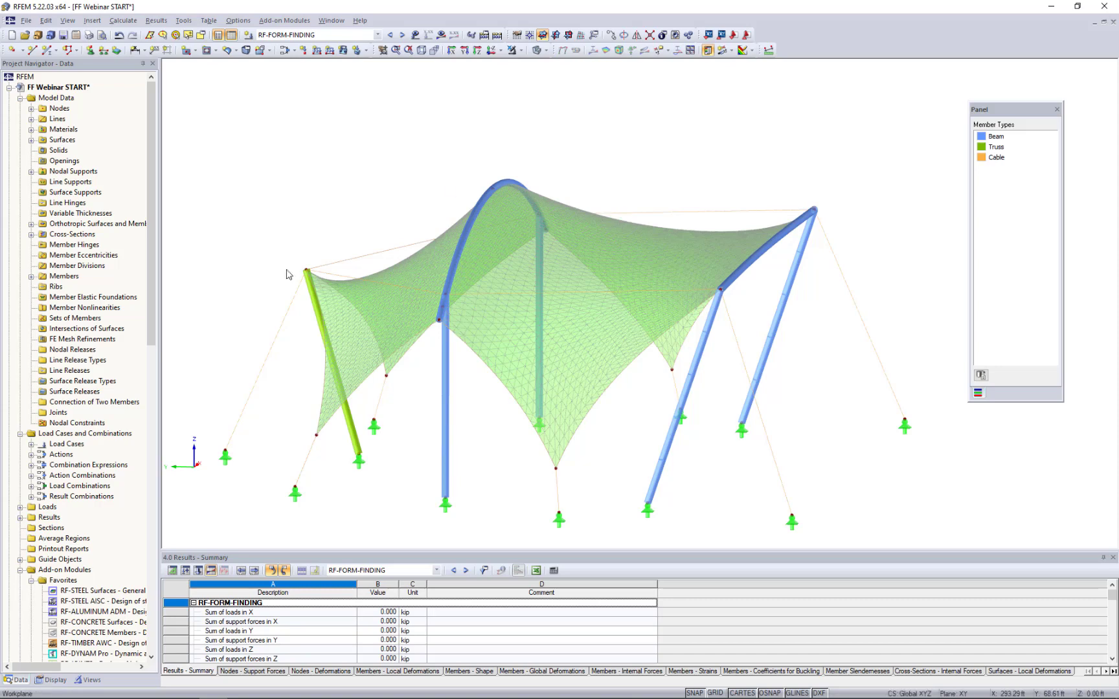
- Show the results again and compare the surface shape displays for Contour Lines and Inclination
click(441, 34)
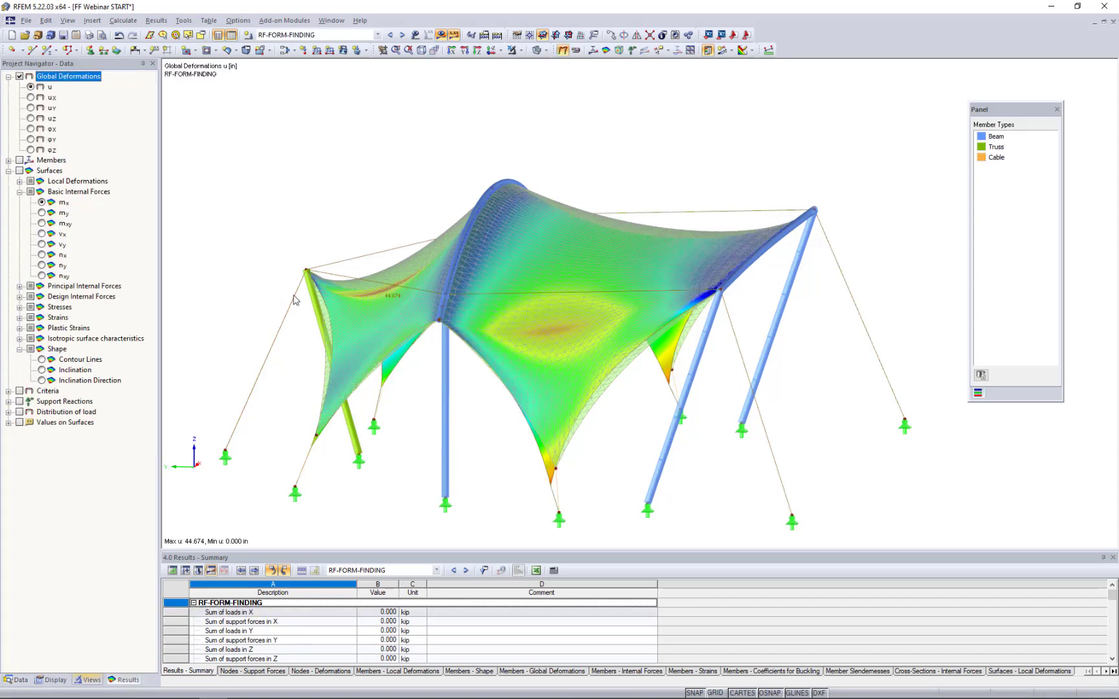
click(9, 170)
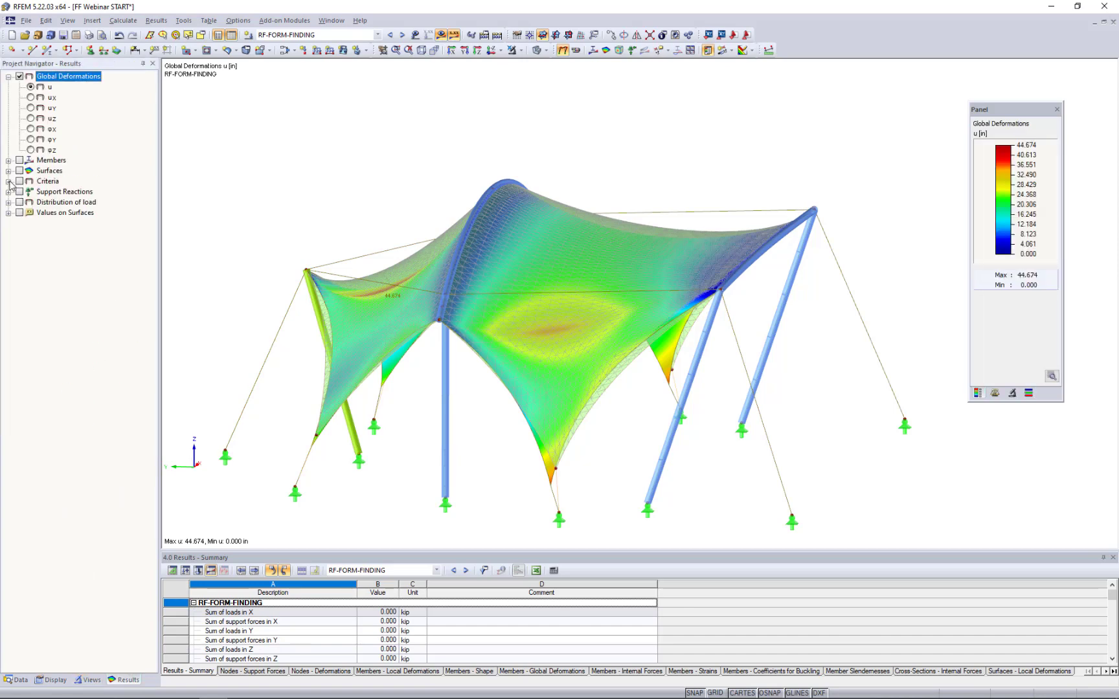
click(8, 171)
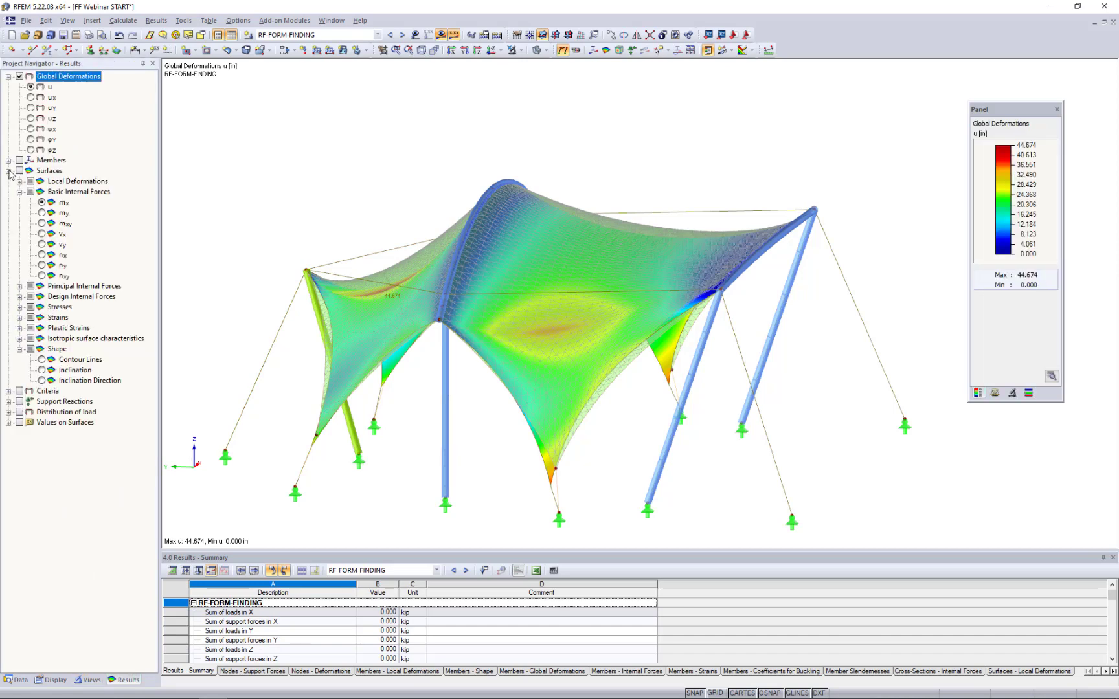
click(41, 359)
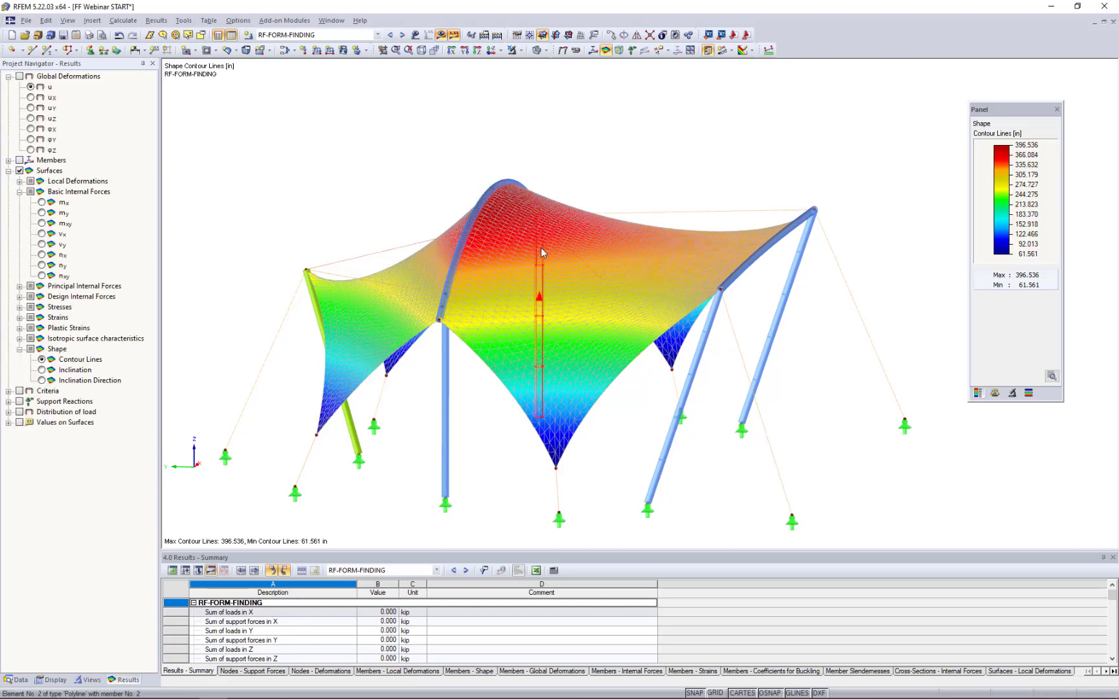
click(43, 371)
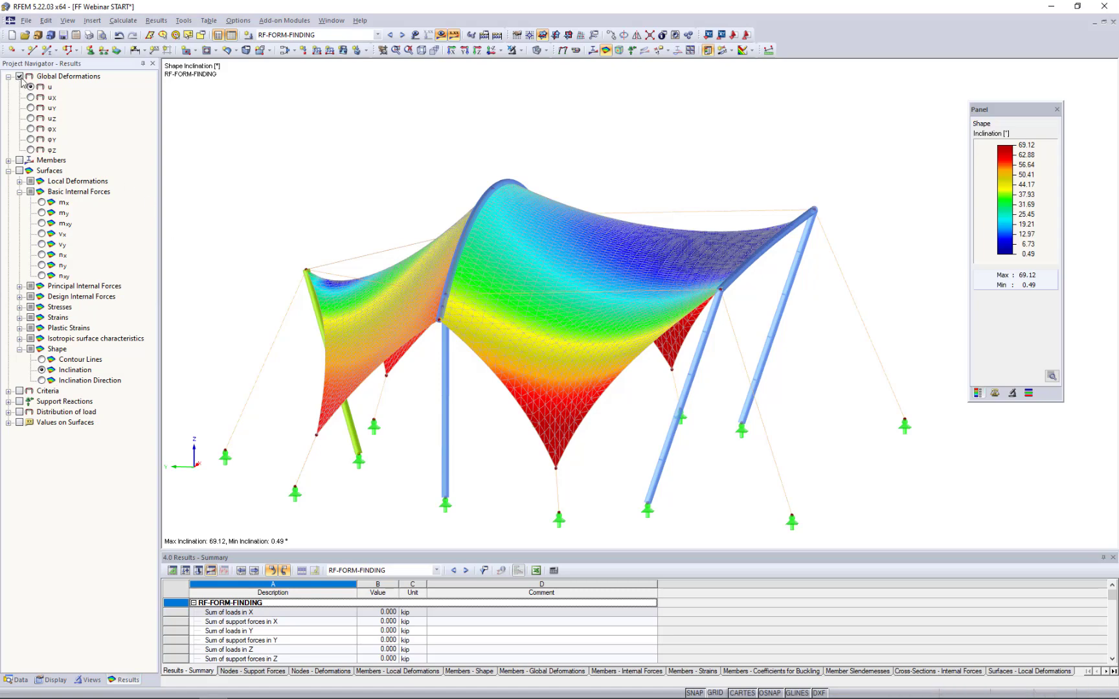
- Set the deformation display factor to 1 and view the form-found shape from the side
click(1011, 394)
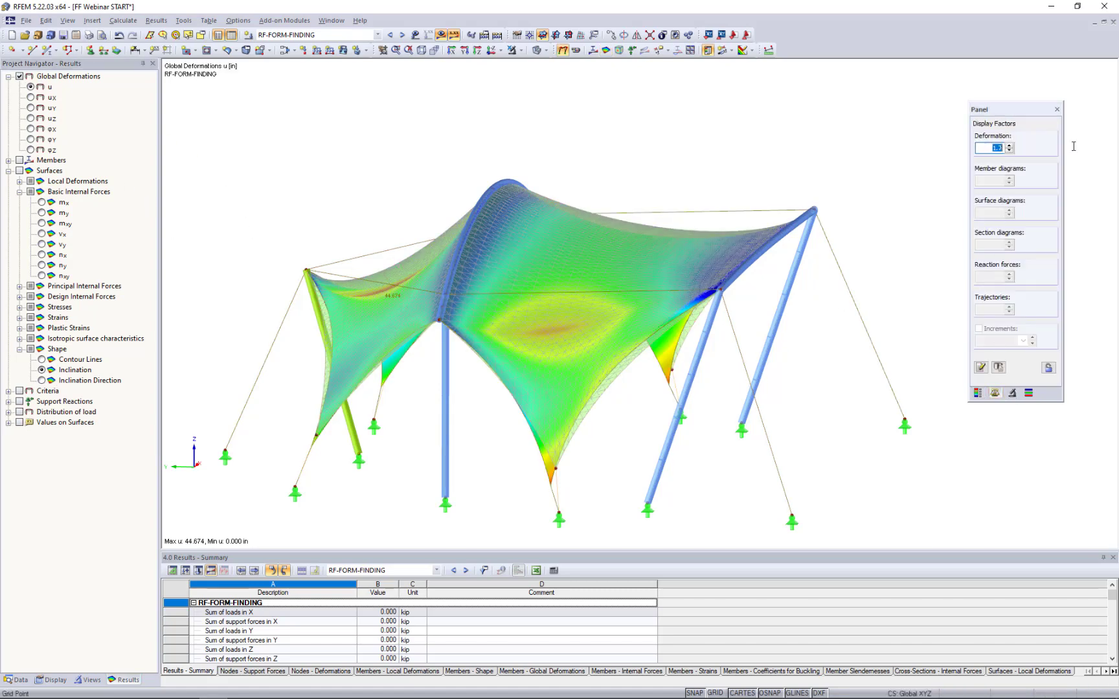
text(1)
key(Return)
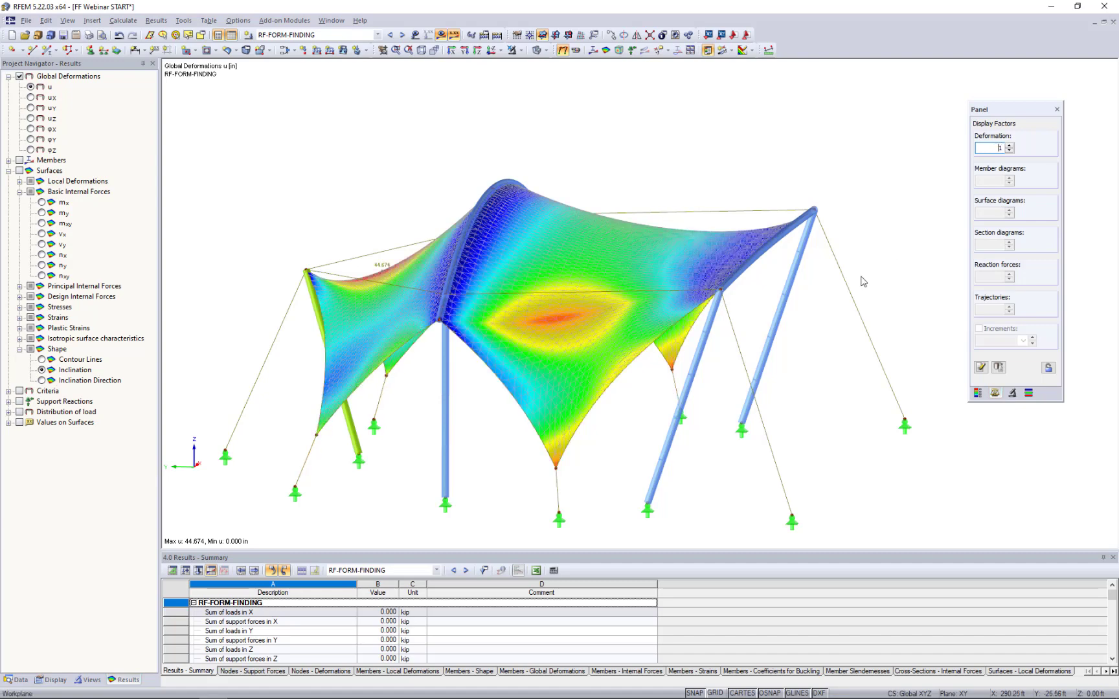
ctrl+middle_drag(644, 384, 661, 343)
scroll(663, 343, up, 1)
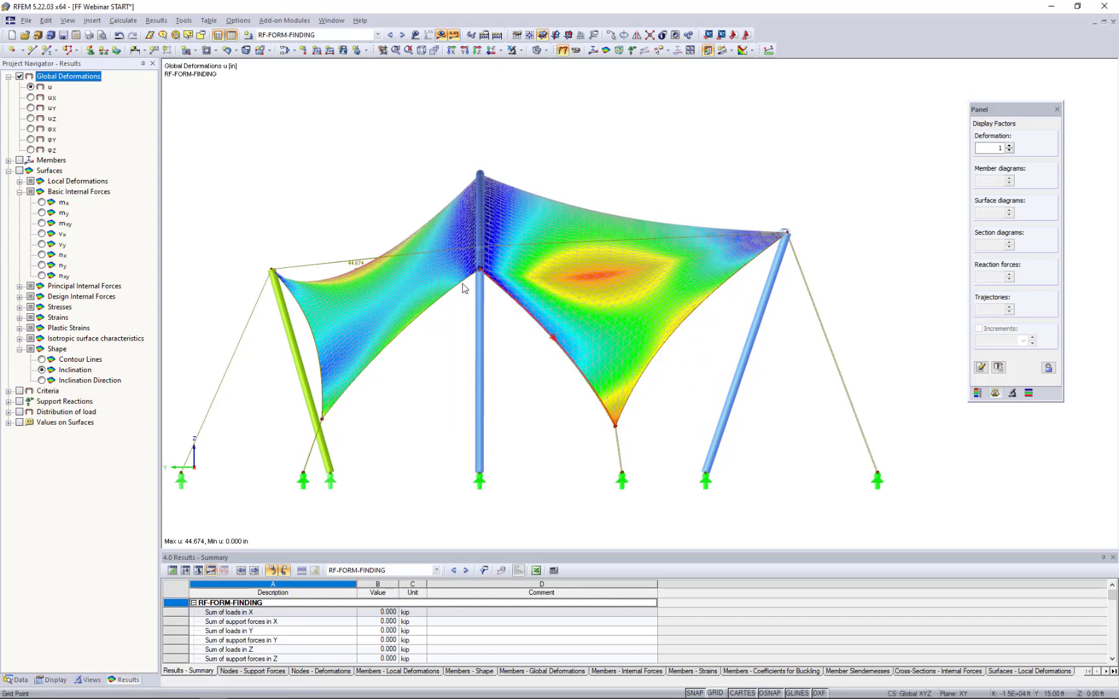
middle_drag(438, 330, 481, 293)
scroll(480, 297, down, 1)
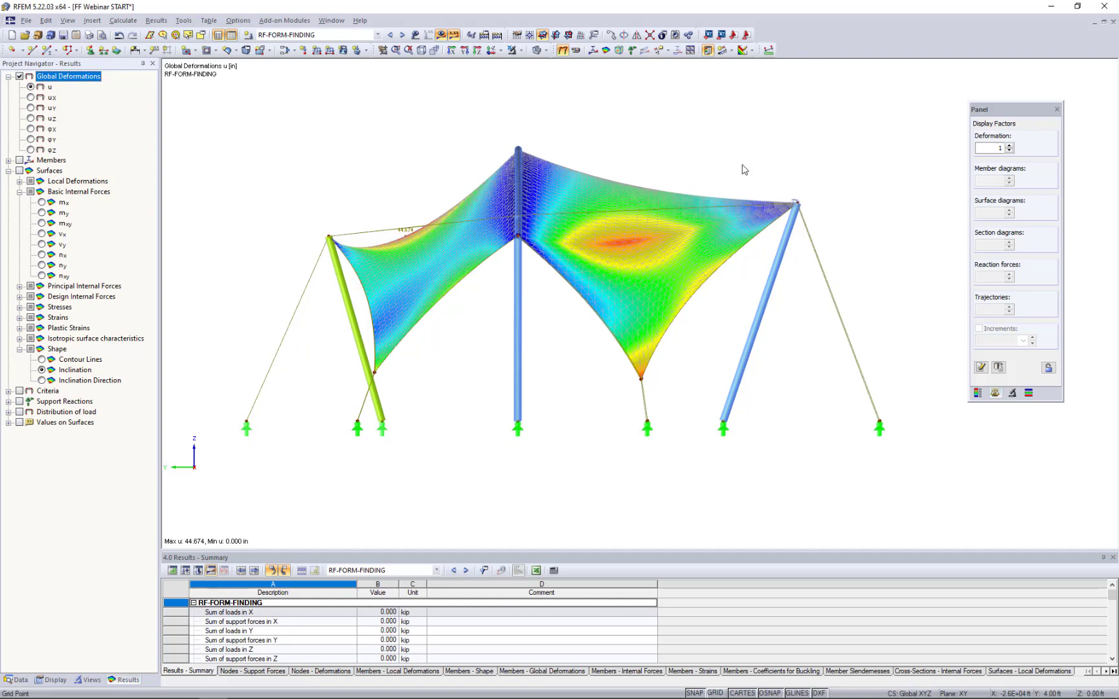
- Show the model from above, without the results or the FE mesh
click(490, 53)
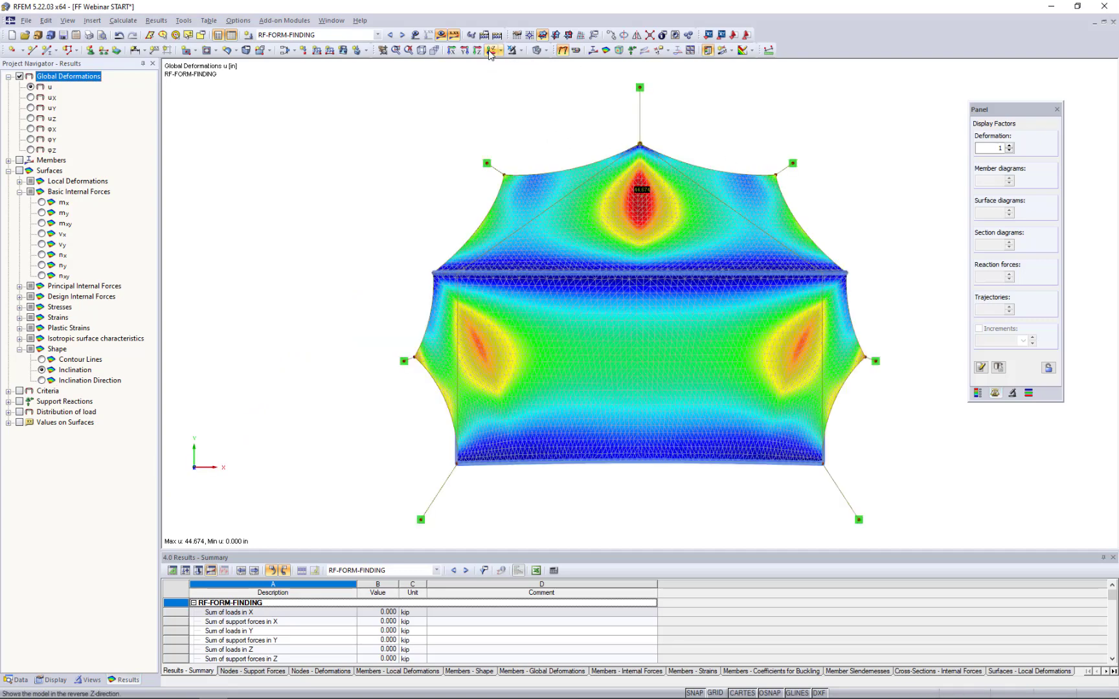
click(441, 35)
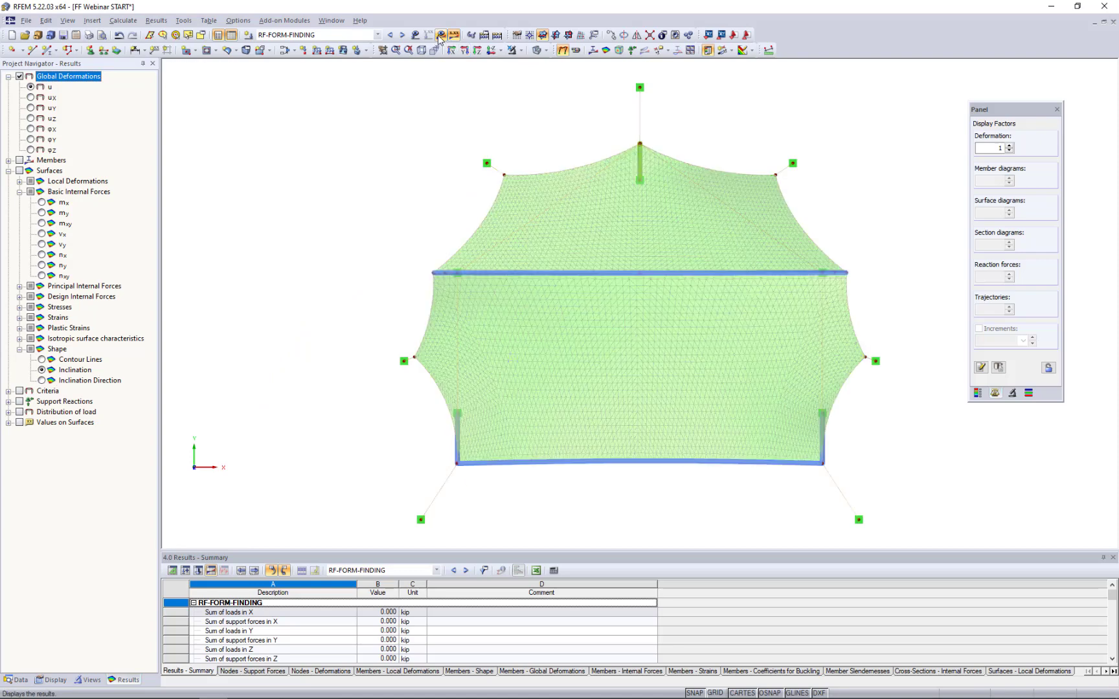
click(53, 680)
click(20, 486)
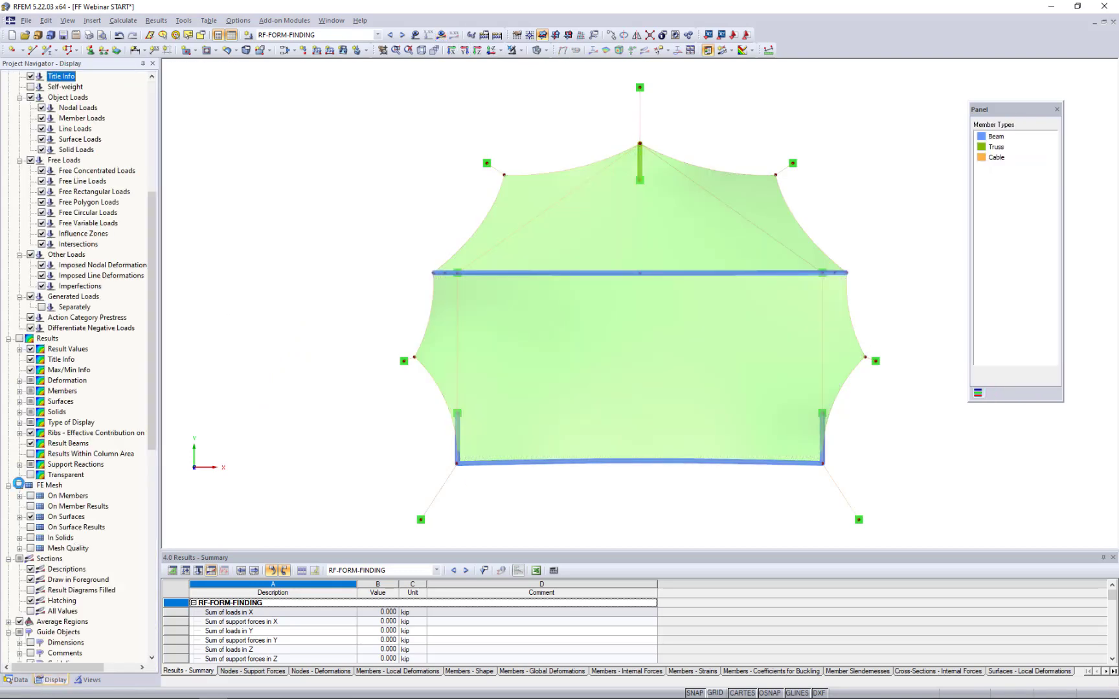
- Display the local axis systems of the membrane surfaces and clear the selection
right_click(562, 382)
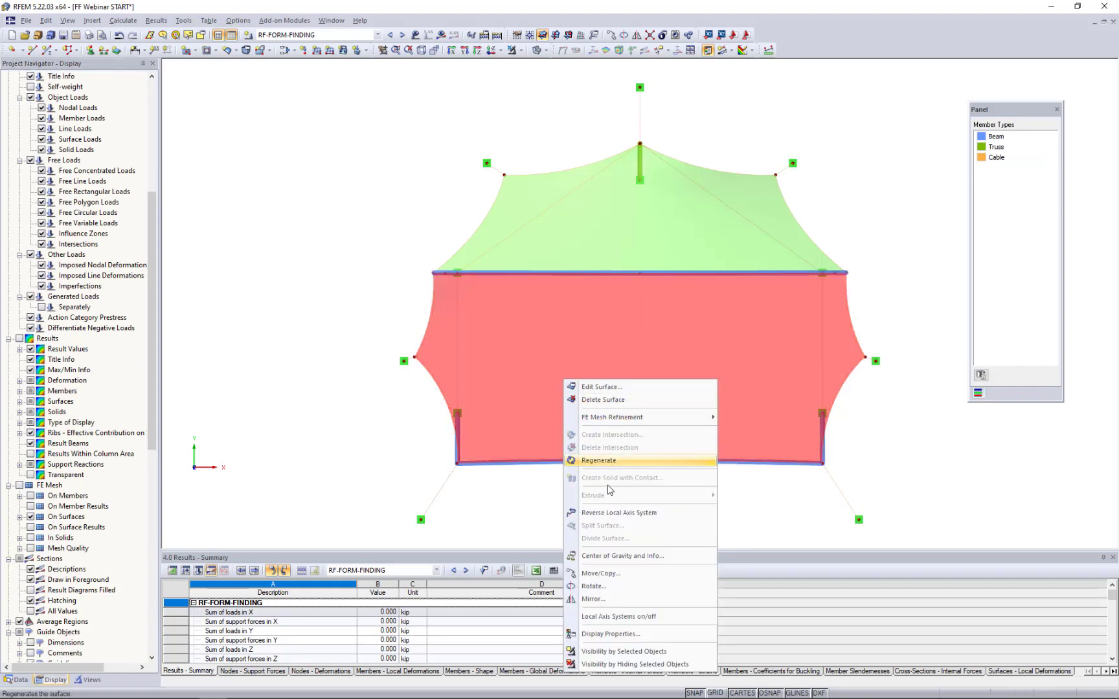
click(623, 616)
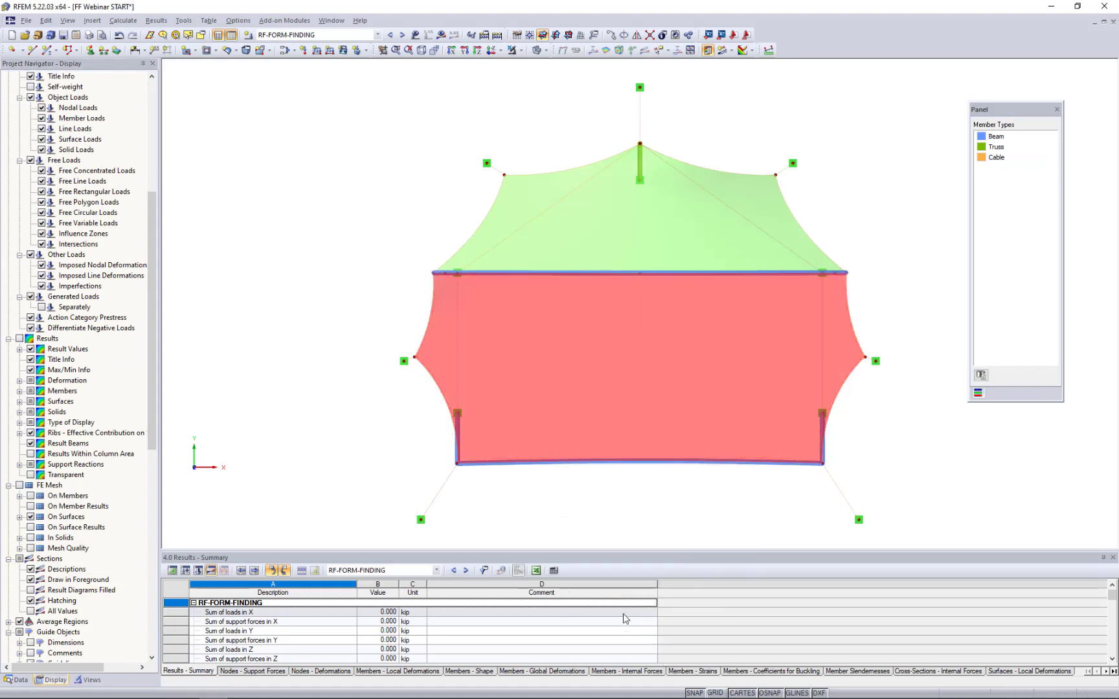
click(627, 517)
middle_drag(605, 511, 577, 510)
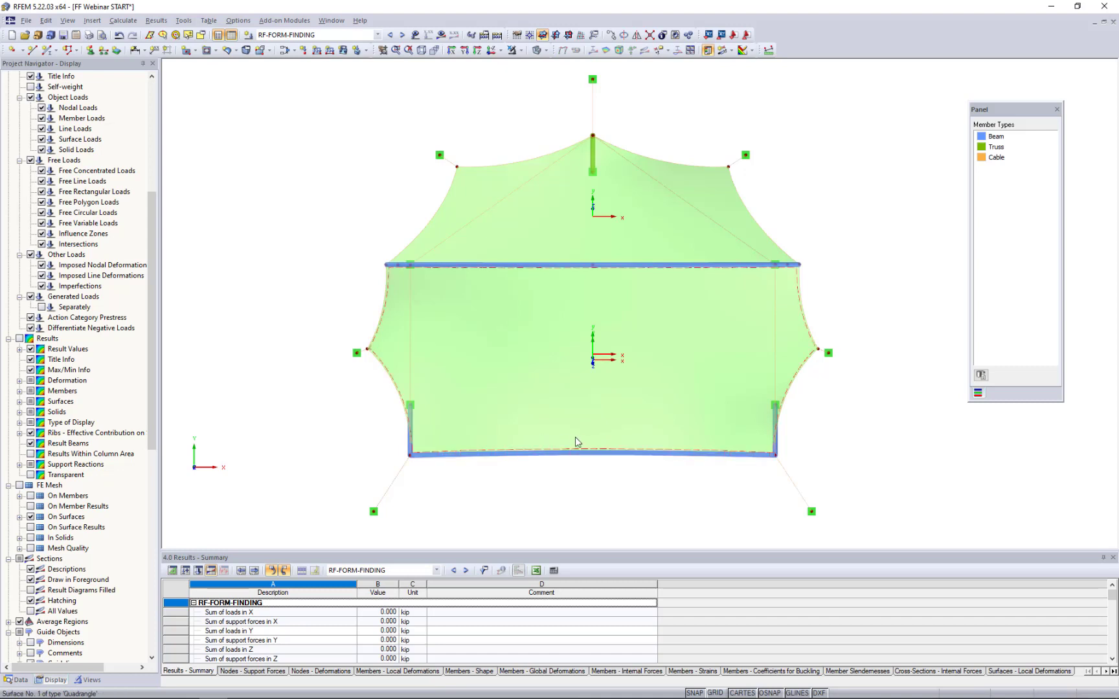
- Align the local y-axis for input of membrane surfaces 1 and 2 parallel to line 8
click(567, 391)
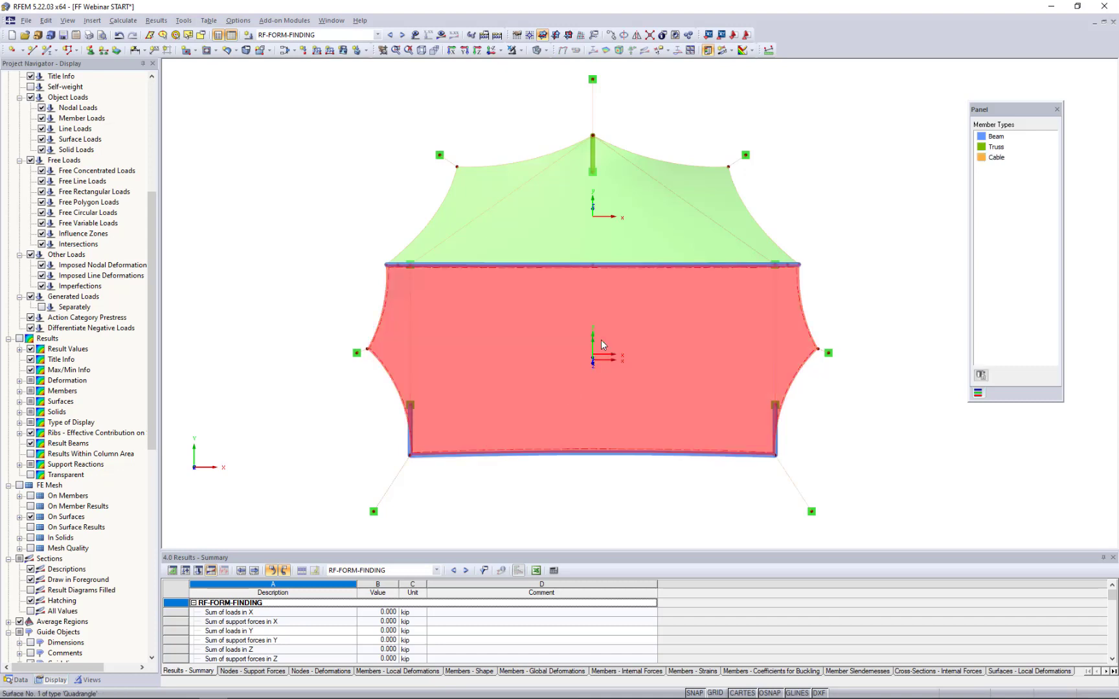
ctrl+click(577, 233)
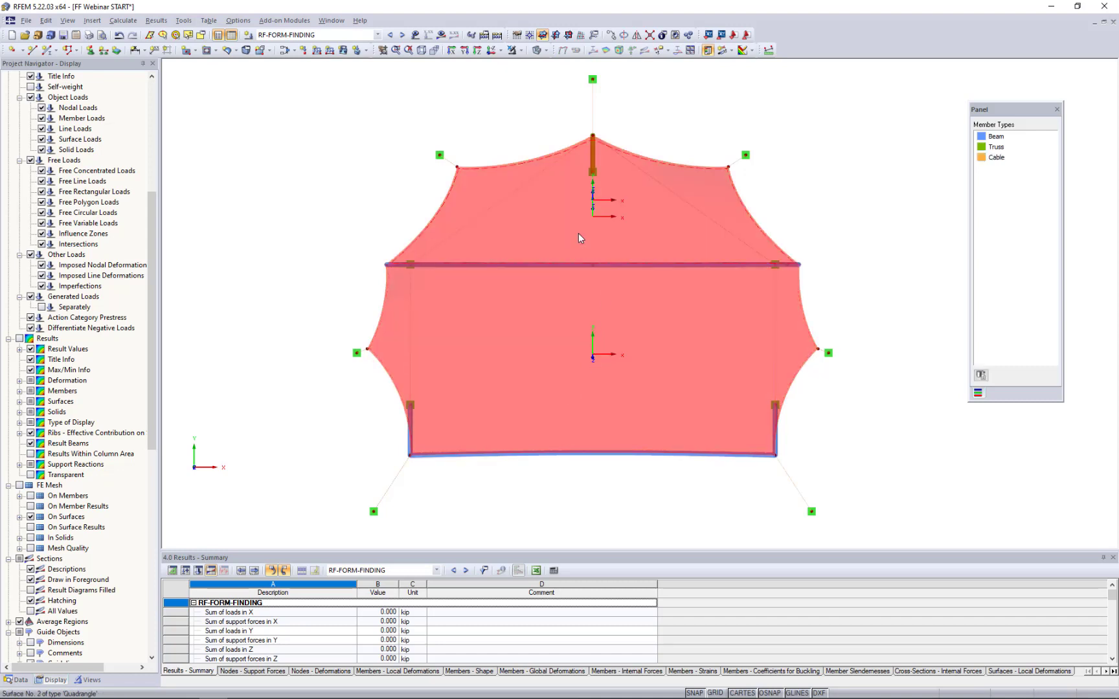
double_click(578, 235)
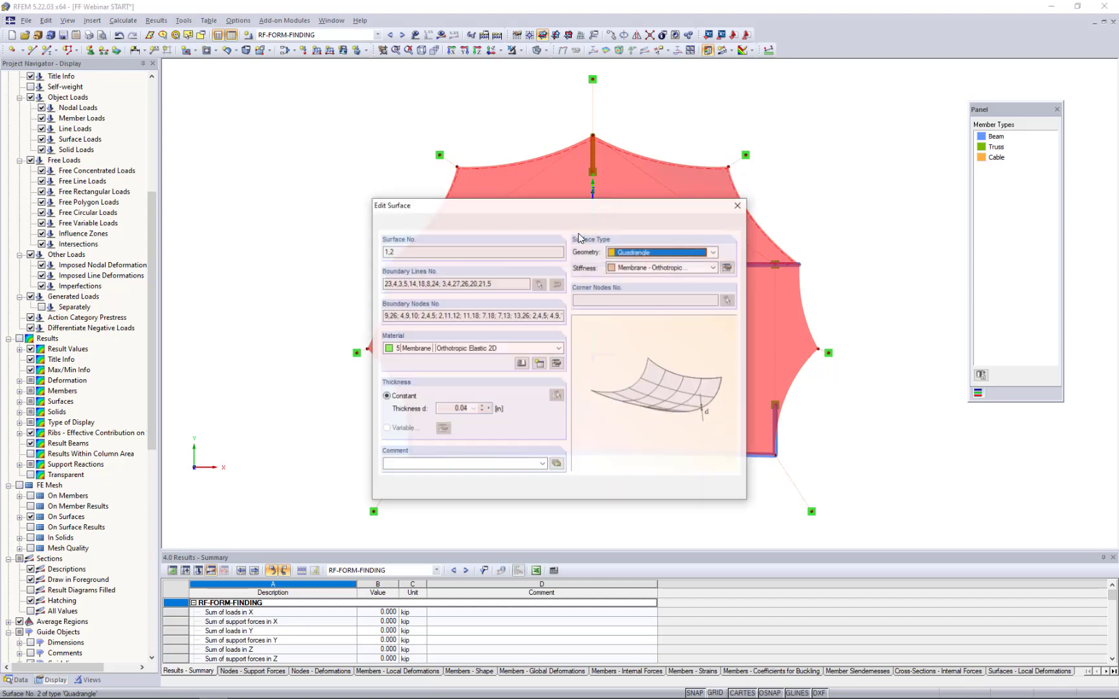
click(575, 224)
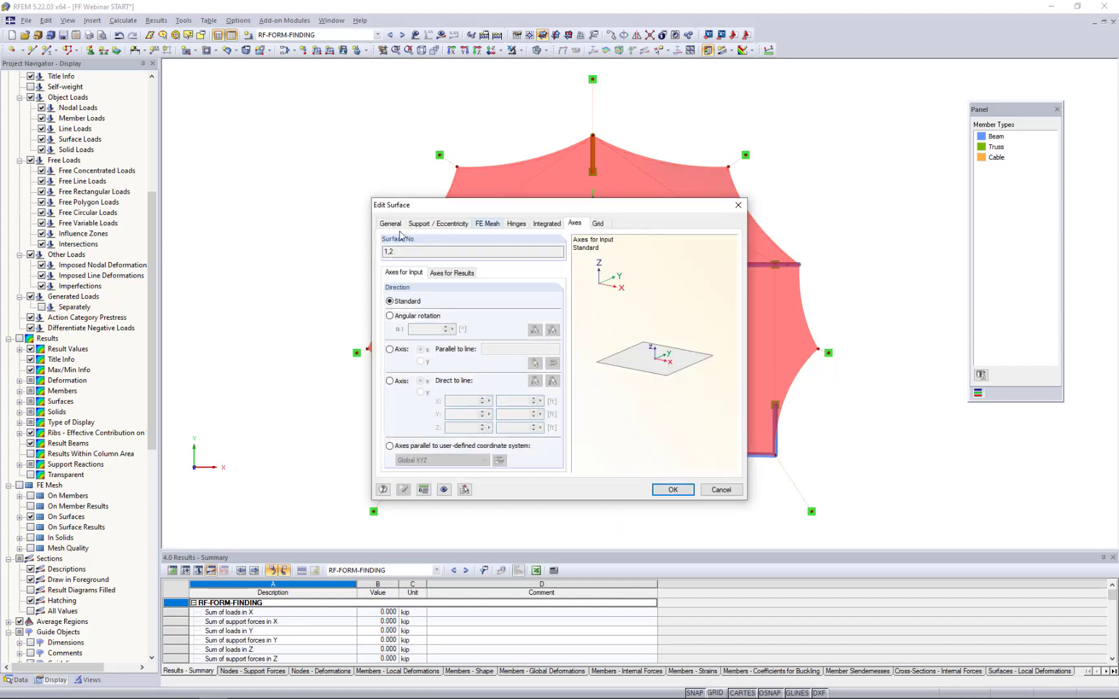
click(389, 349)
click(421, 362)
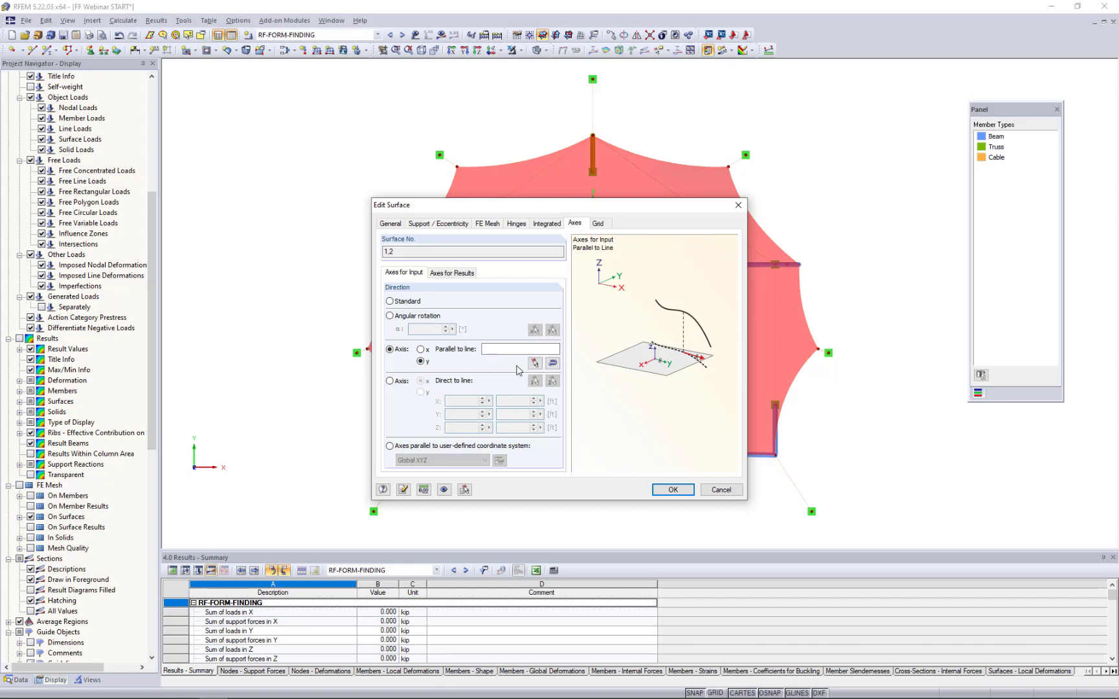
click(535, 363)
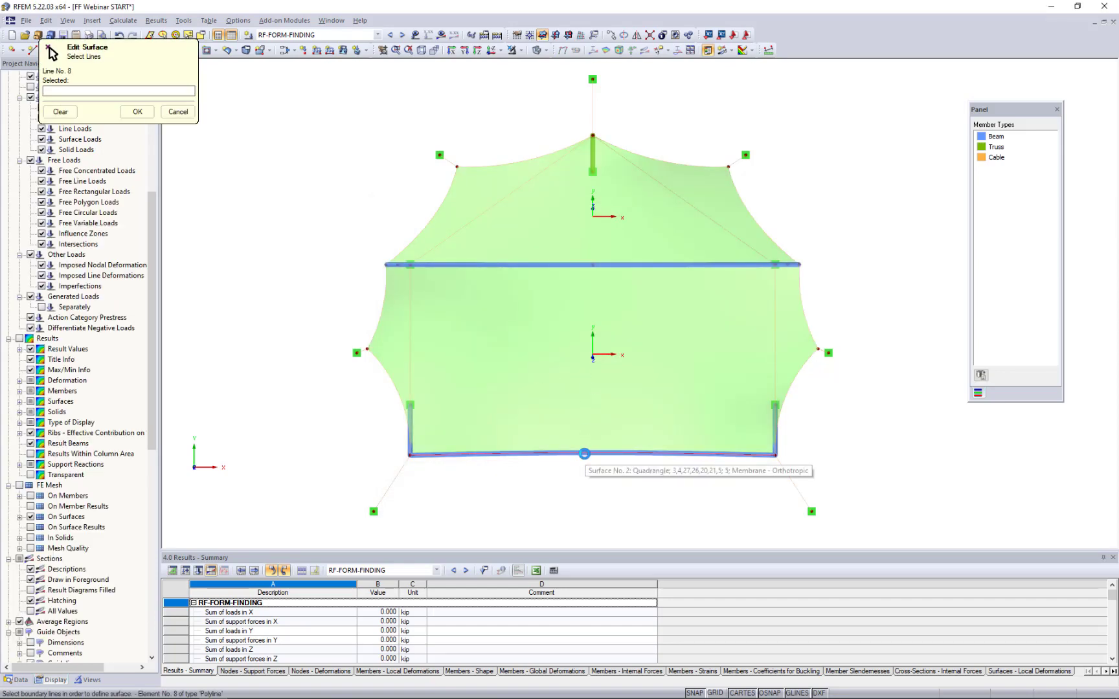
click(584, 454)
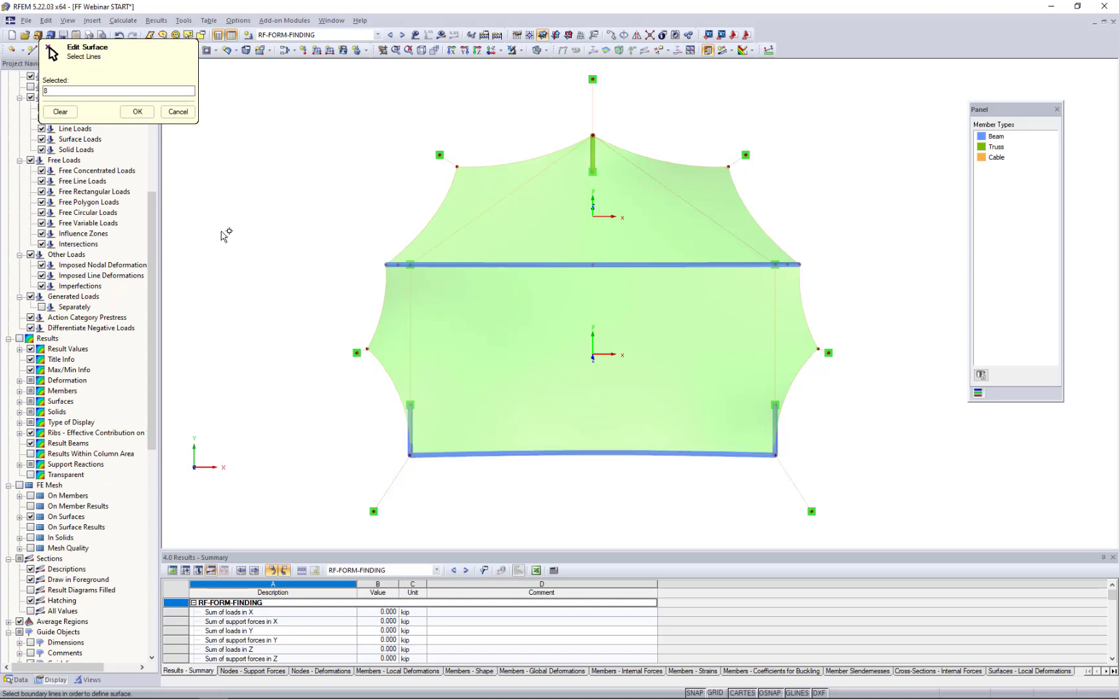
click(137, 112)
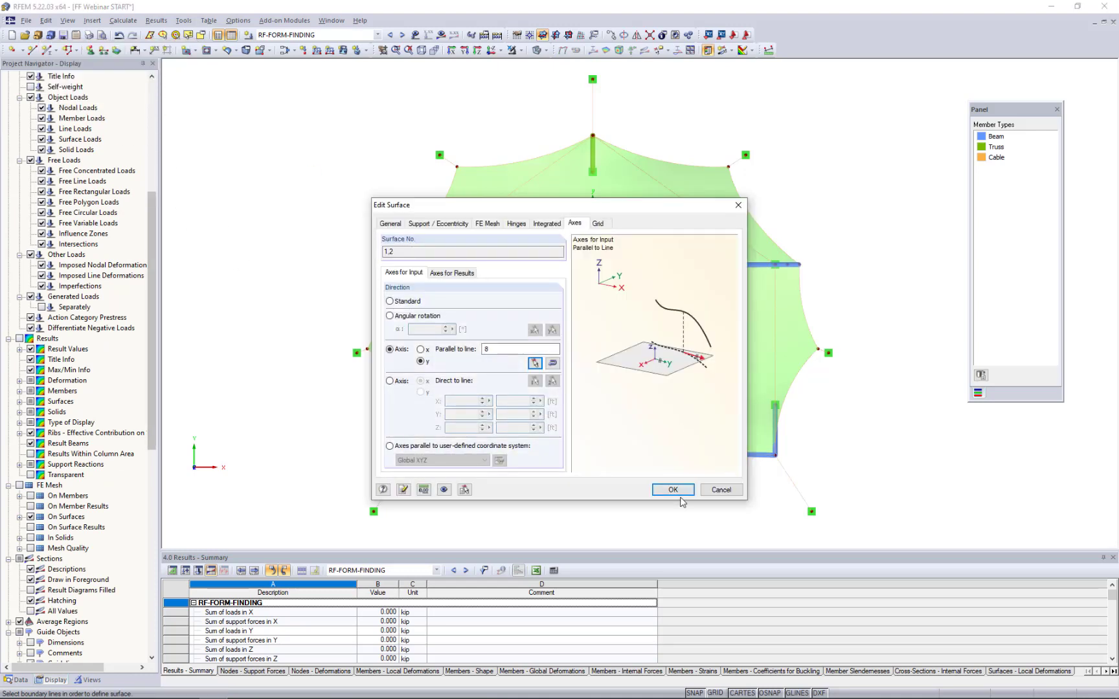
click(677, 491)
click(539, 378)
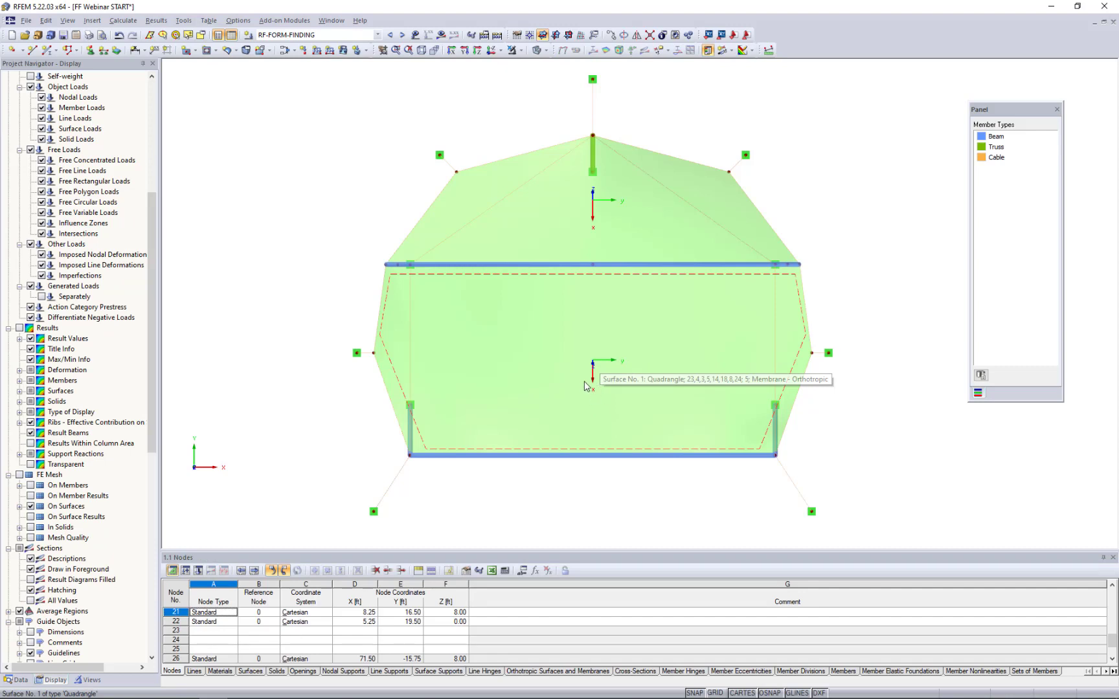
- Set the form-finding weft prestress force ny of surfaces 1 and 2 to 0.1 kip/ft and rerun the form-finding calculation
click(548, 300)
ctrl+click(537, 225)
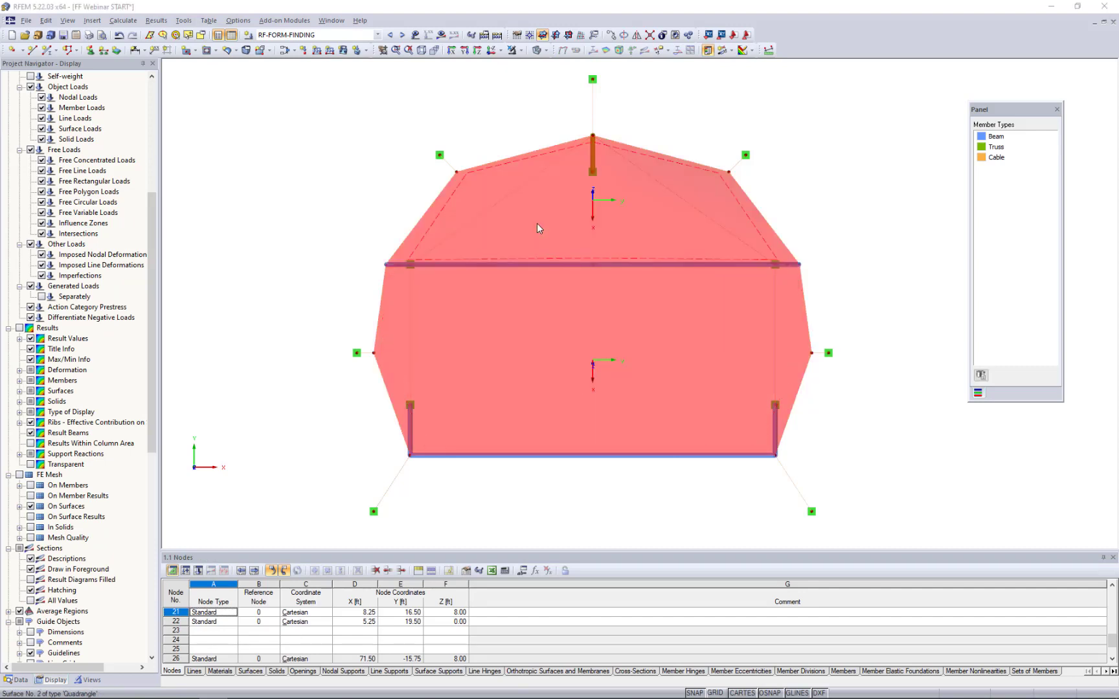
double_click(537, 223)
click(536, 223)
click(390, 223)
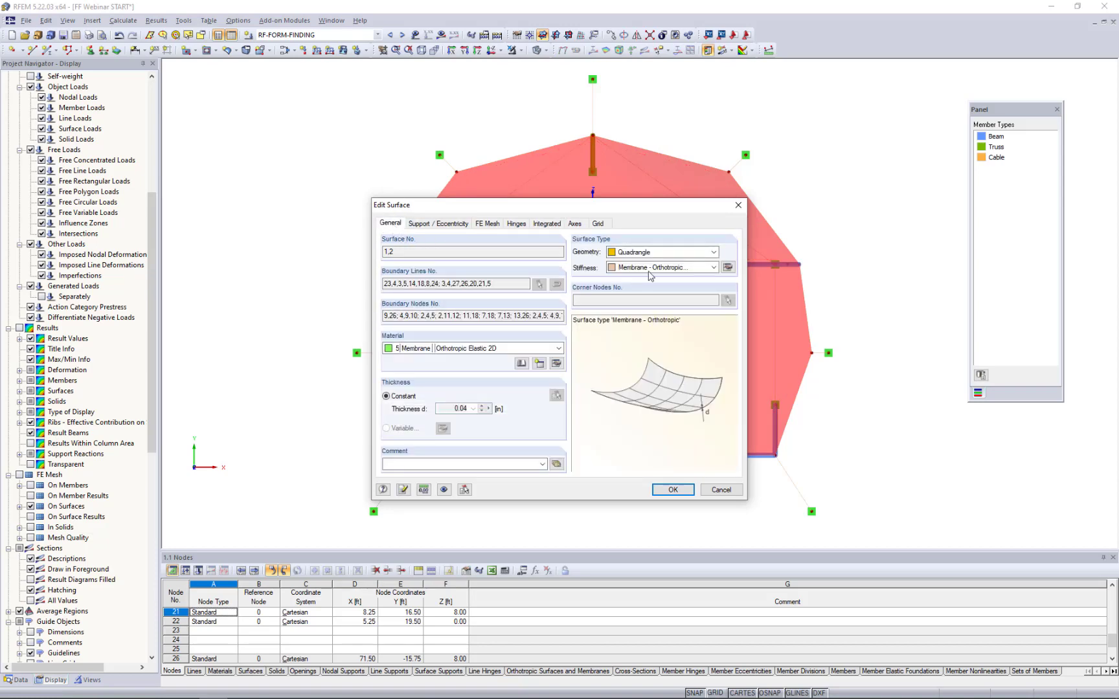
click(728, 268)
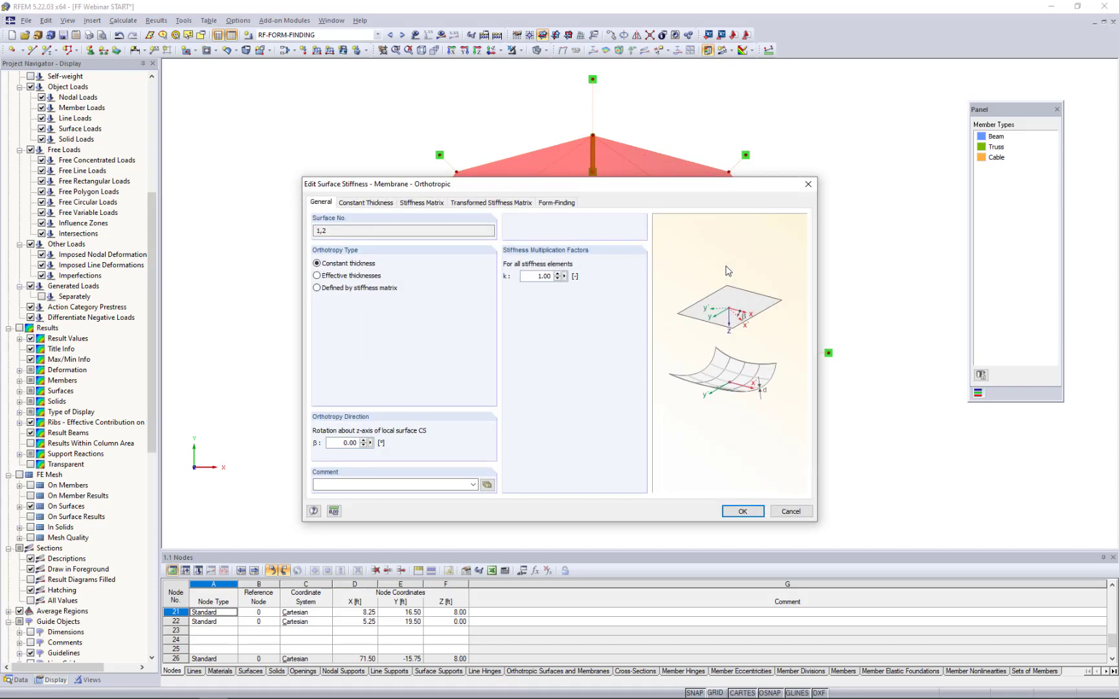
click(564, 203)
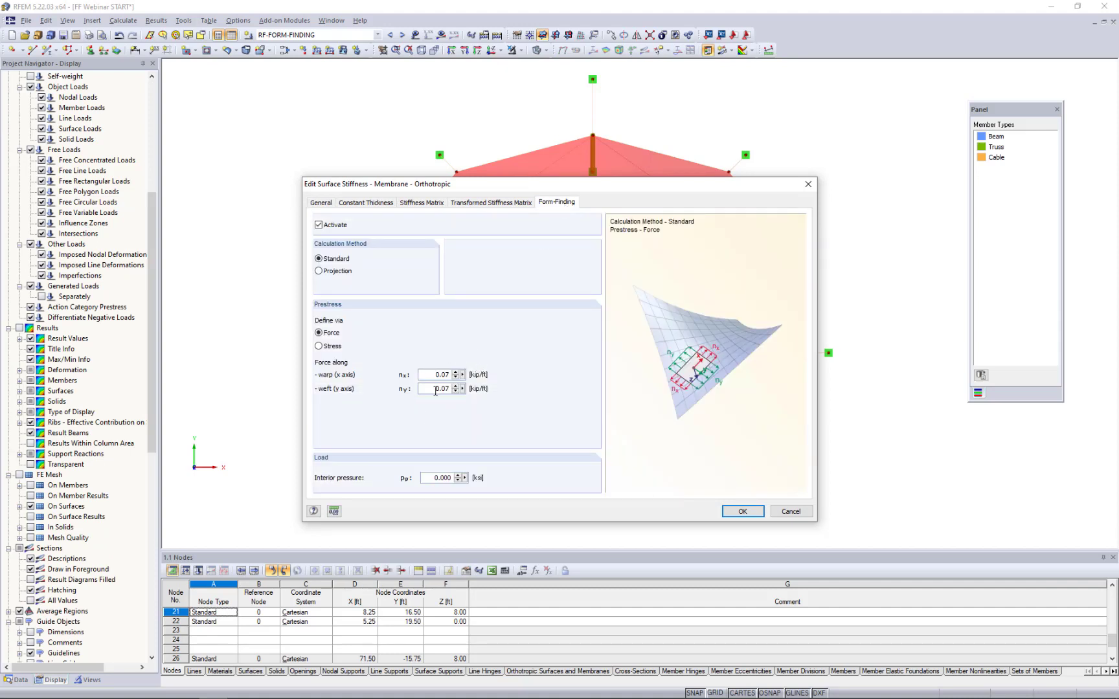
drag(434, 391, 480, 391)
click(436, 389)
drag(429, 392, 473, 390)
text(0.14)
click(735, 513)
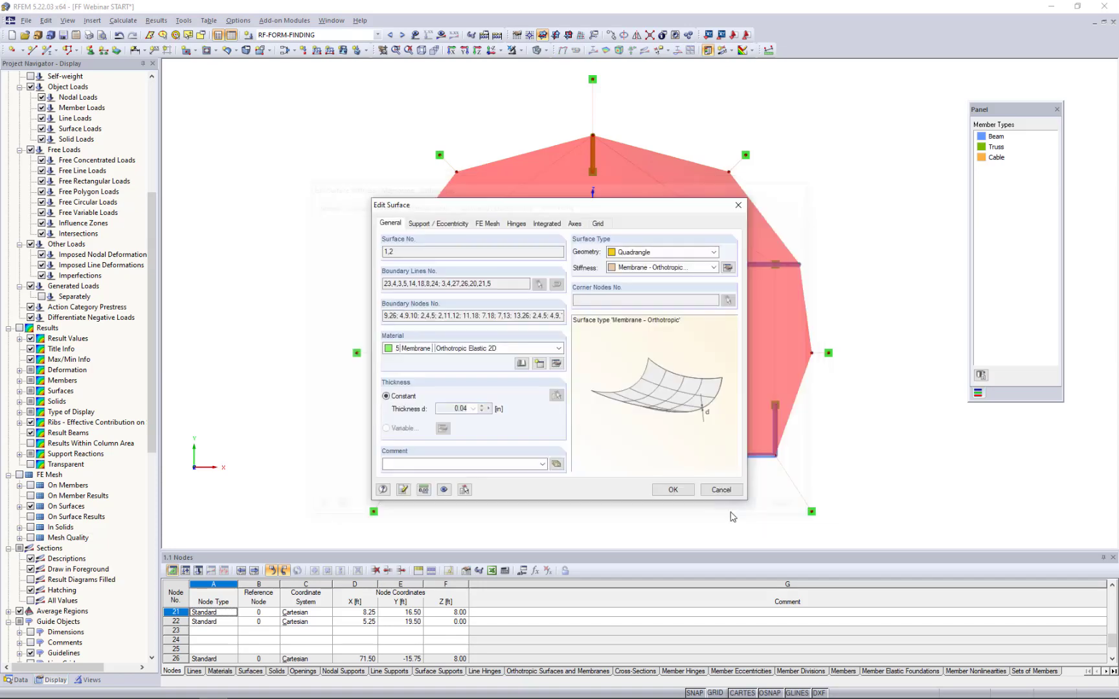
click(679, 492)
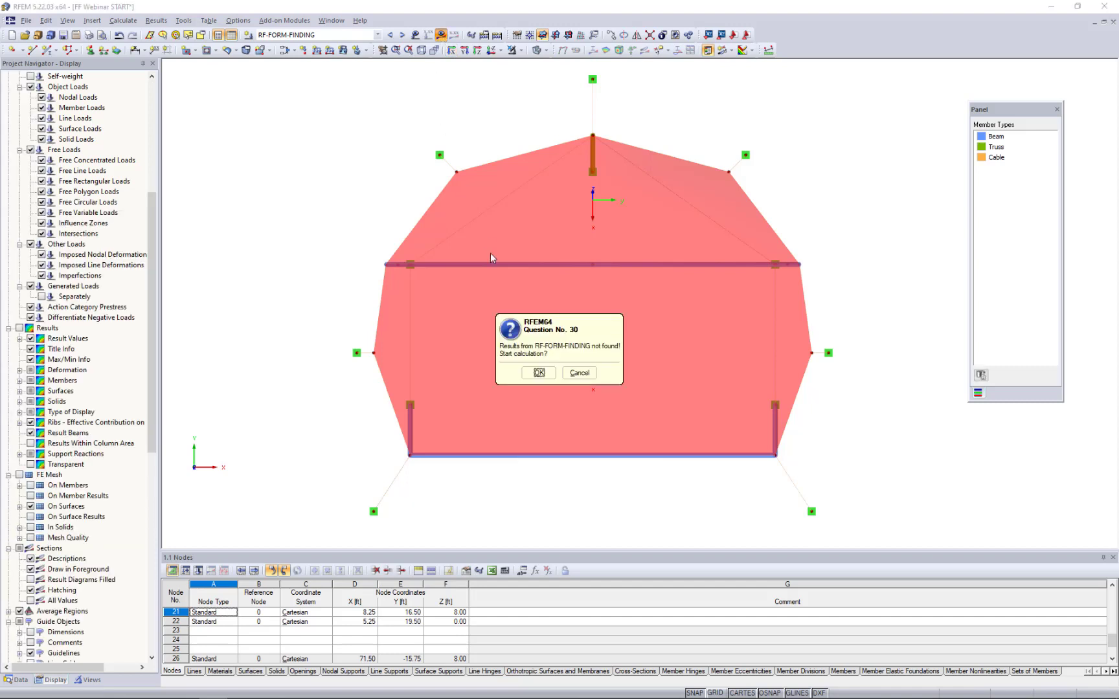
click(514, 370)
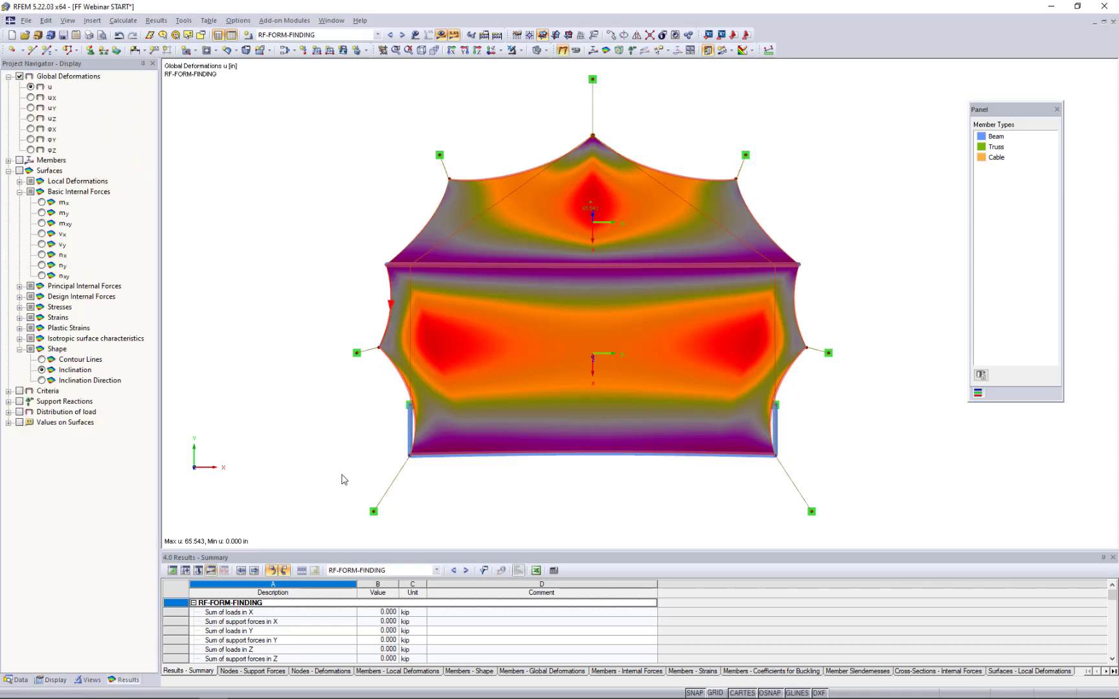
- Hide the local axis systems of the membrane surfaces and clear the selection
ctrl+middle_drag(574, 348, 732, 110)
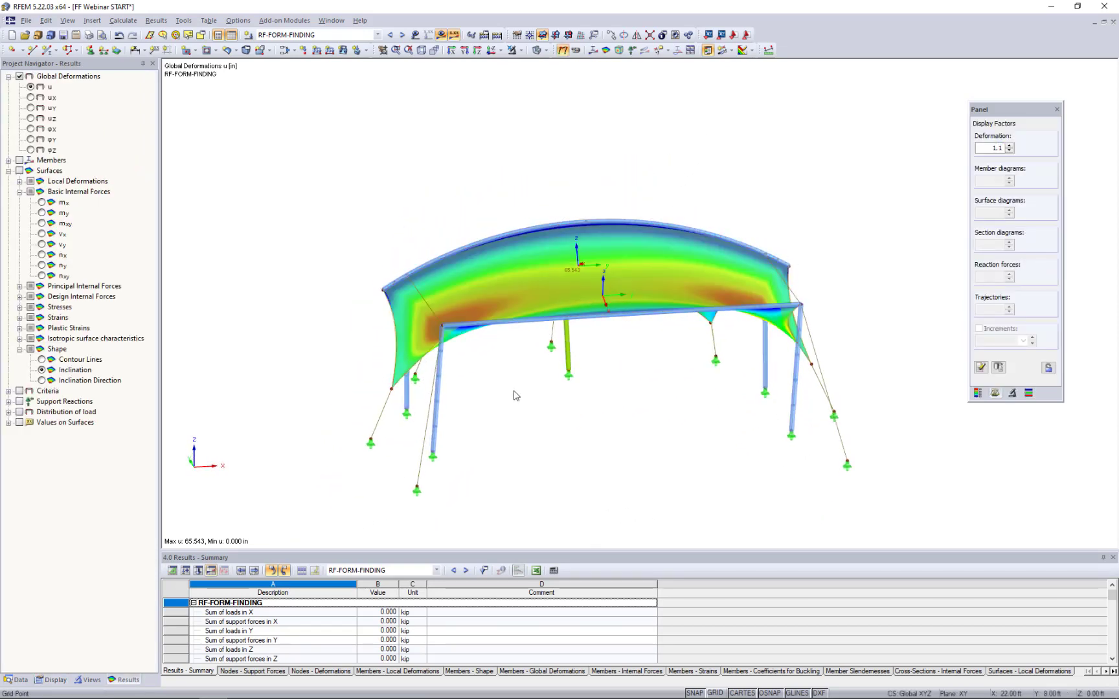
ctrl+middle_drag(515, 393, 599, 286)
right_click(599, 281)
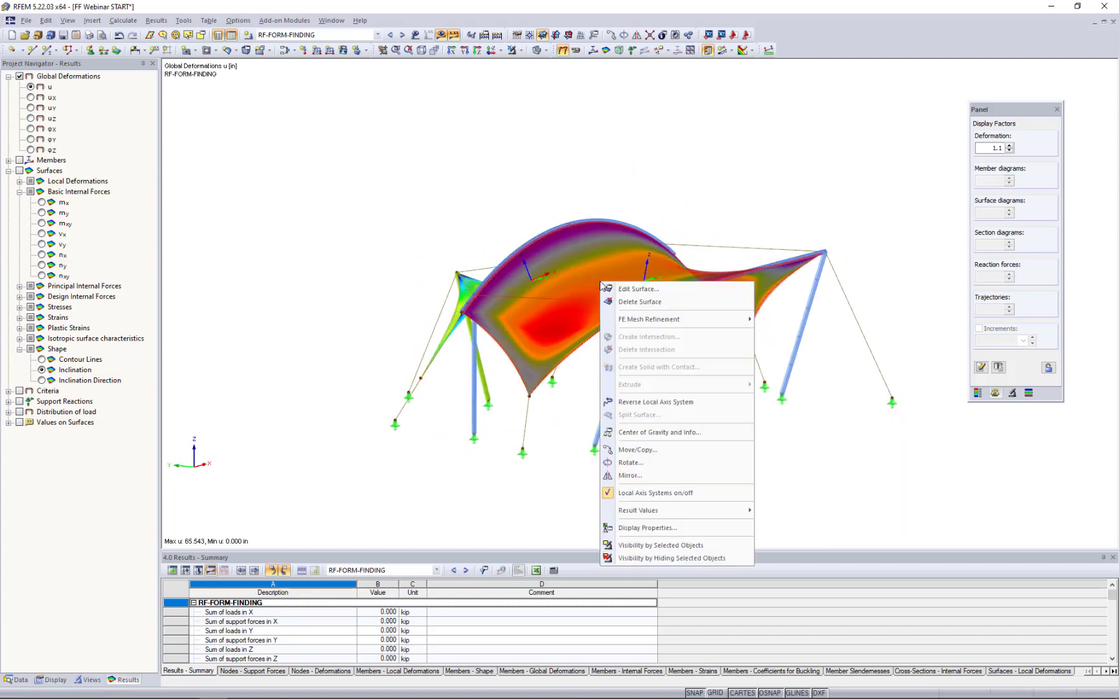
click(643, 498)
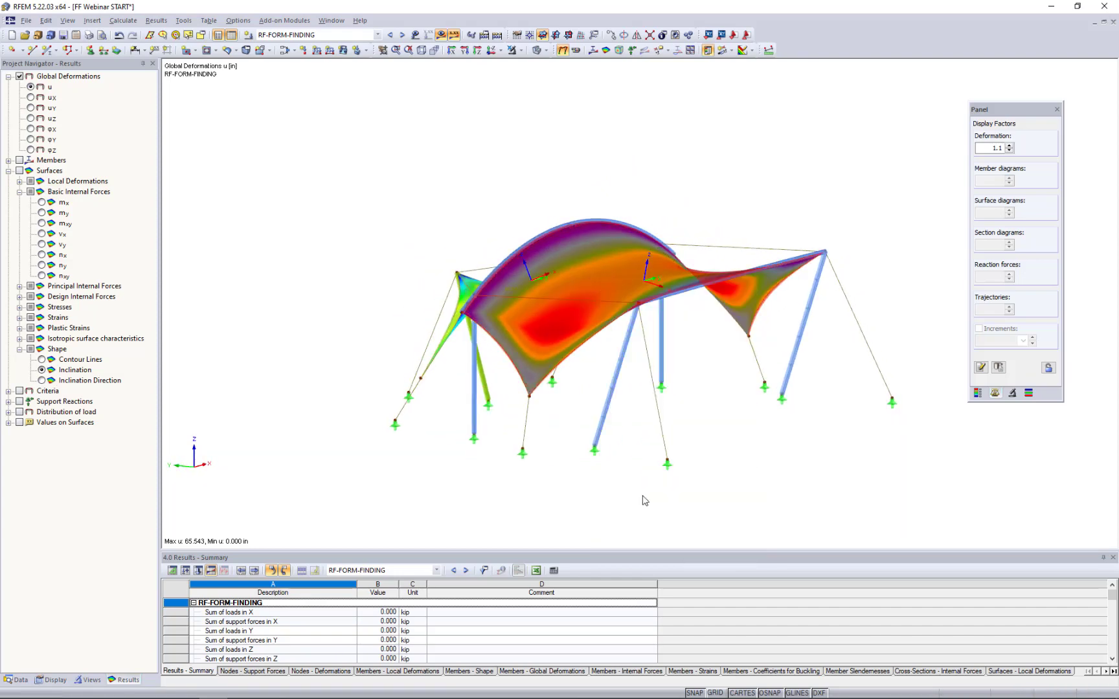
click(699, 405)
- Set the deformation display factor of the form-finding results to 1
ctrl+middle_drag(316, 244, 473, 189)
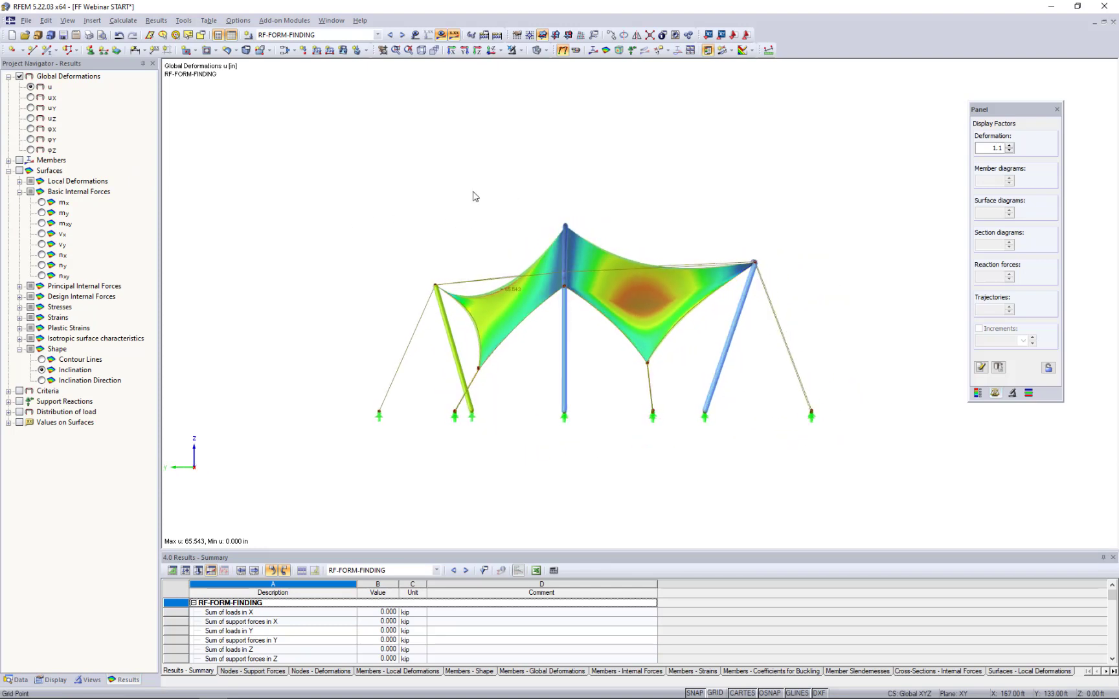
scroll(544, 278, up, 5)
scroll(565, 332, down, 2)
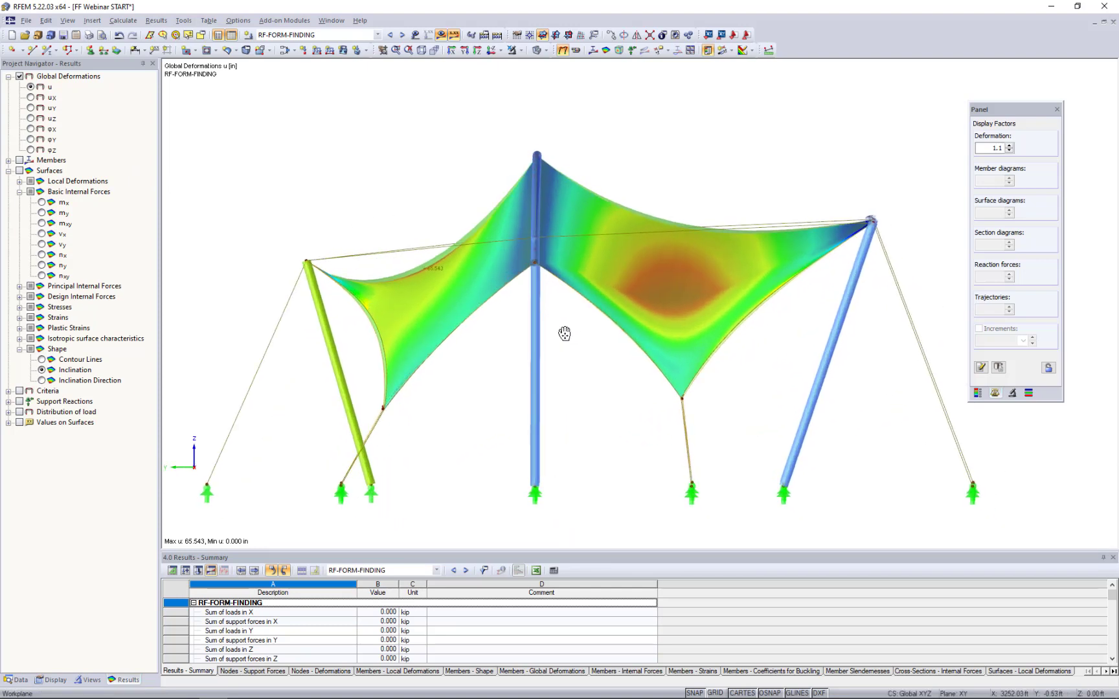
click(990, 148)
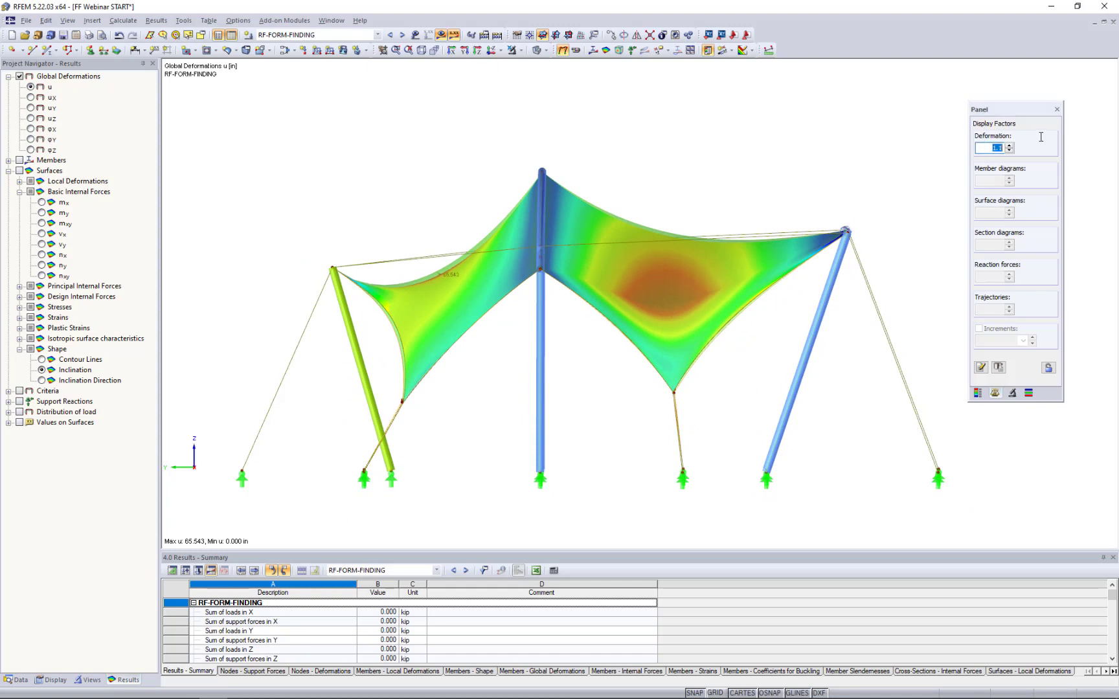
text(1)
key(Return)
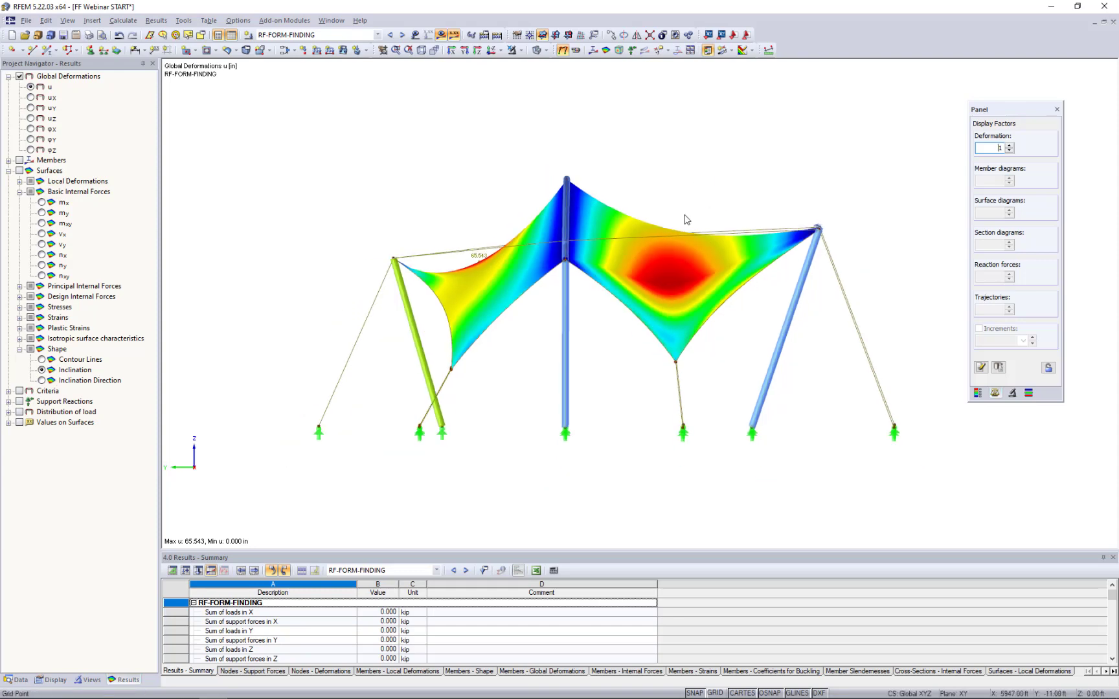
- Examine the surface basic internal forces nx and ny of the form-finding results with their colour scale
ctrl+middle_drag(686, 219, 525, 224)
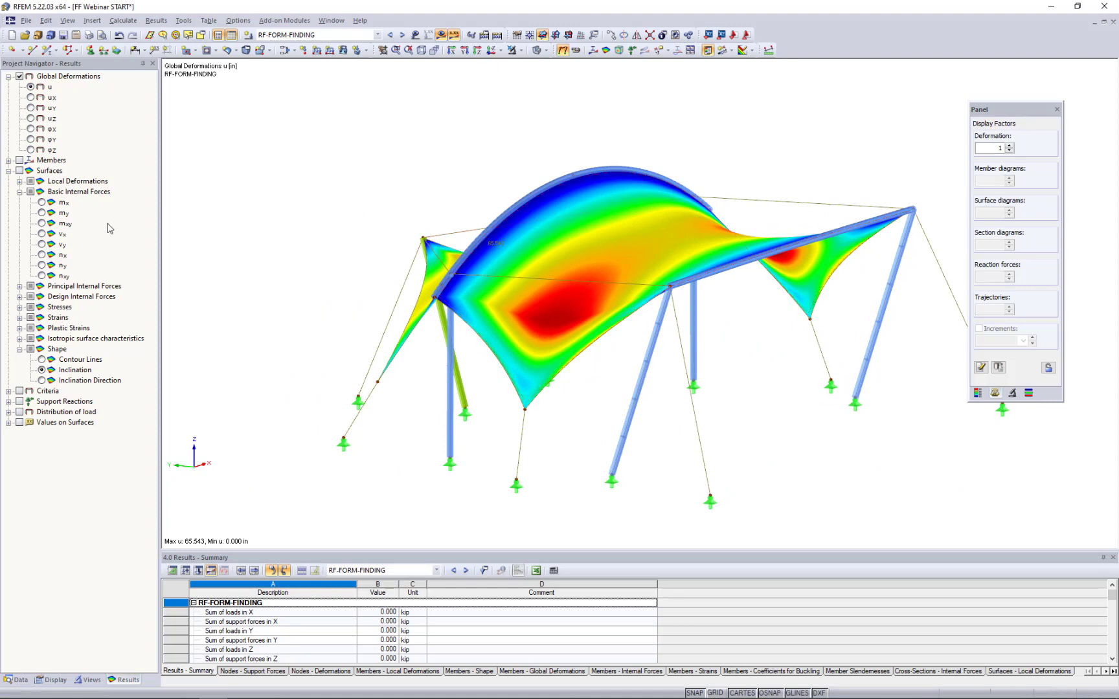
click(19, 172)
click(20, 171)
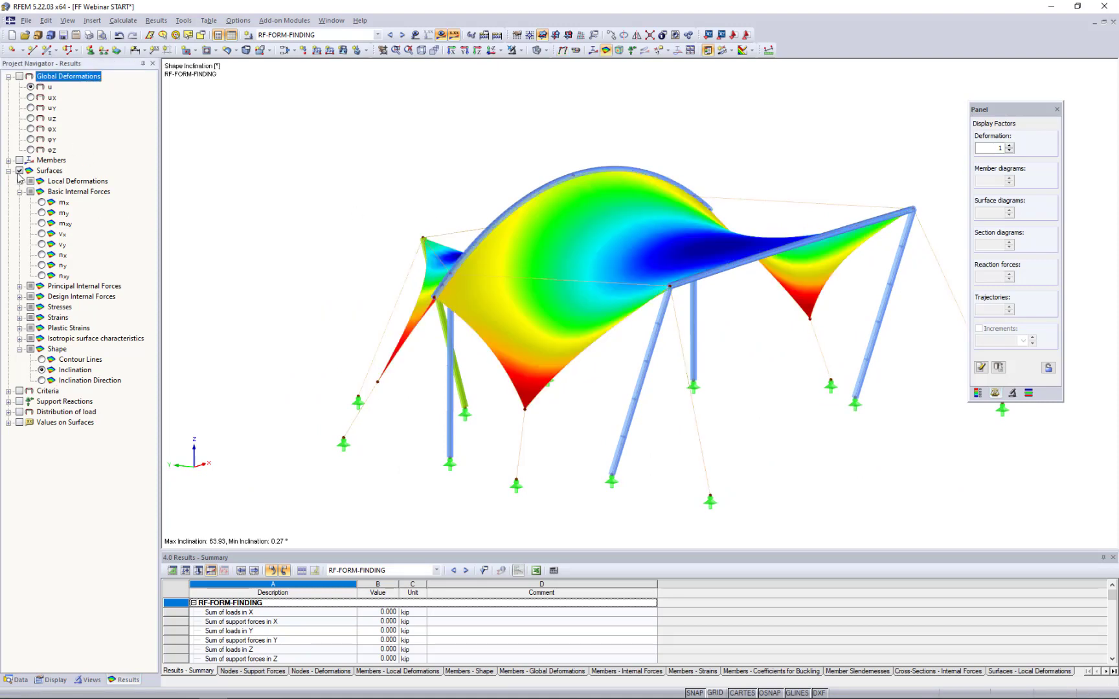
click(41, 255)
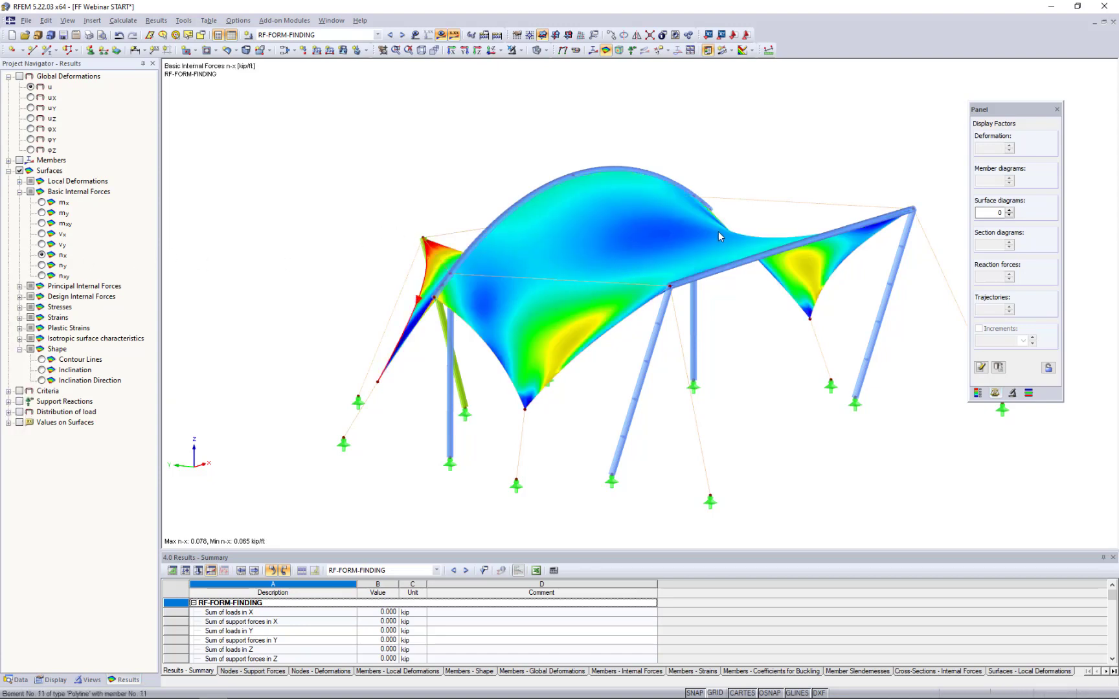
click(978, 392)
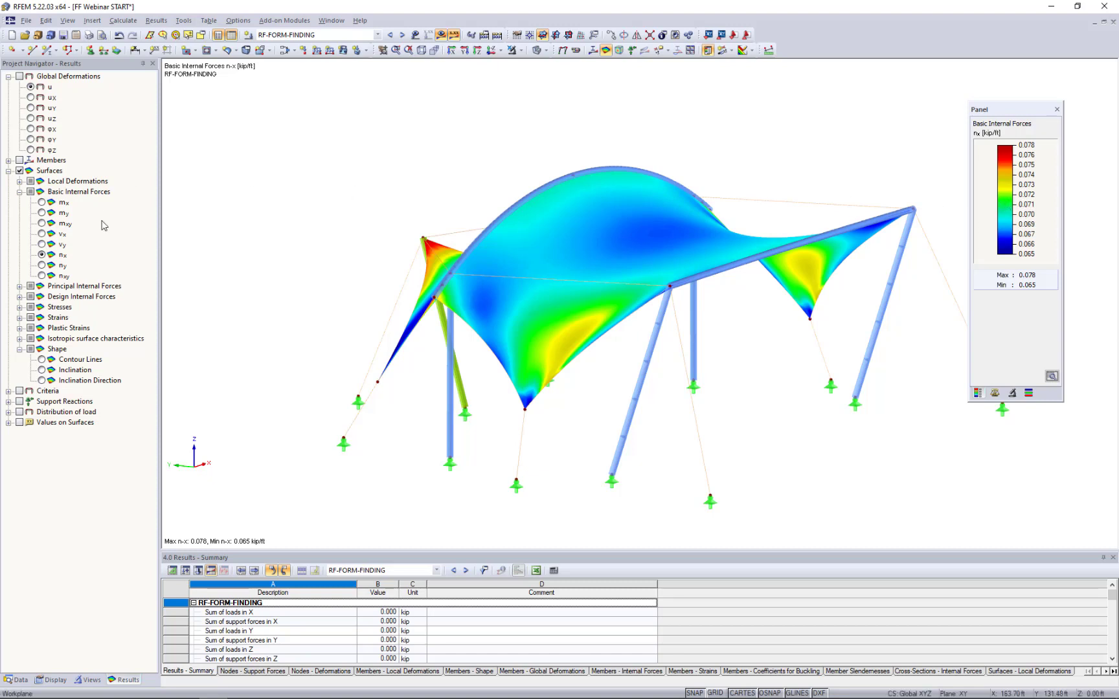
click(41, 265)
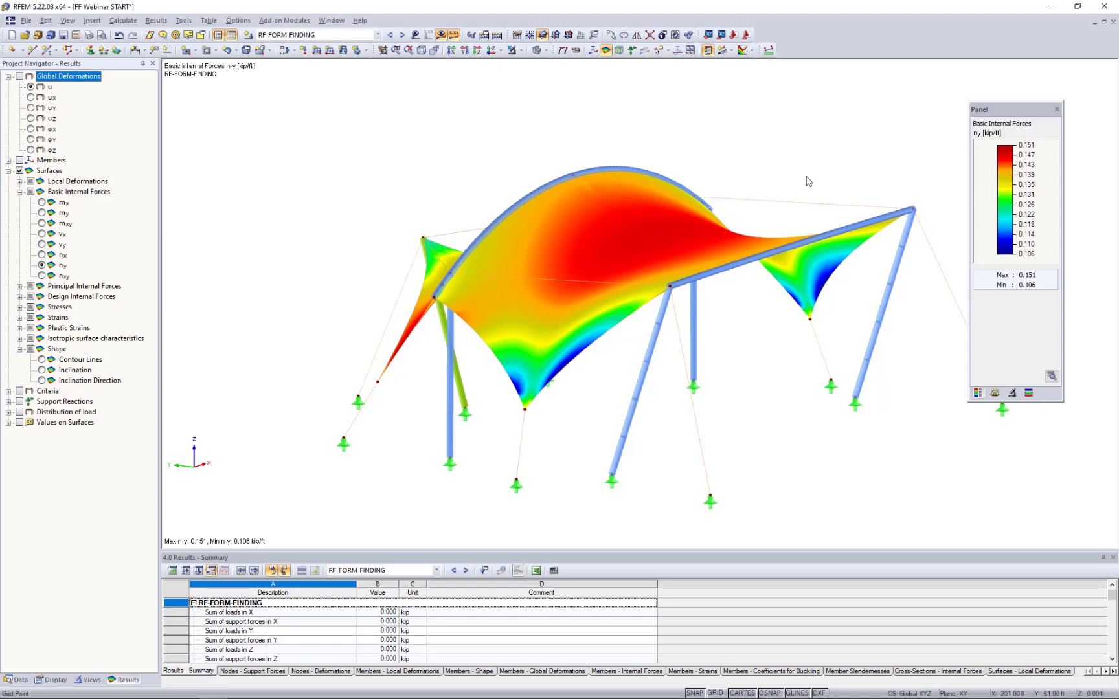
middle_drag(808, 181, 747, 160)
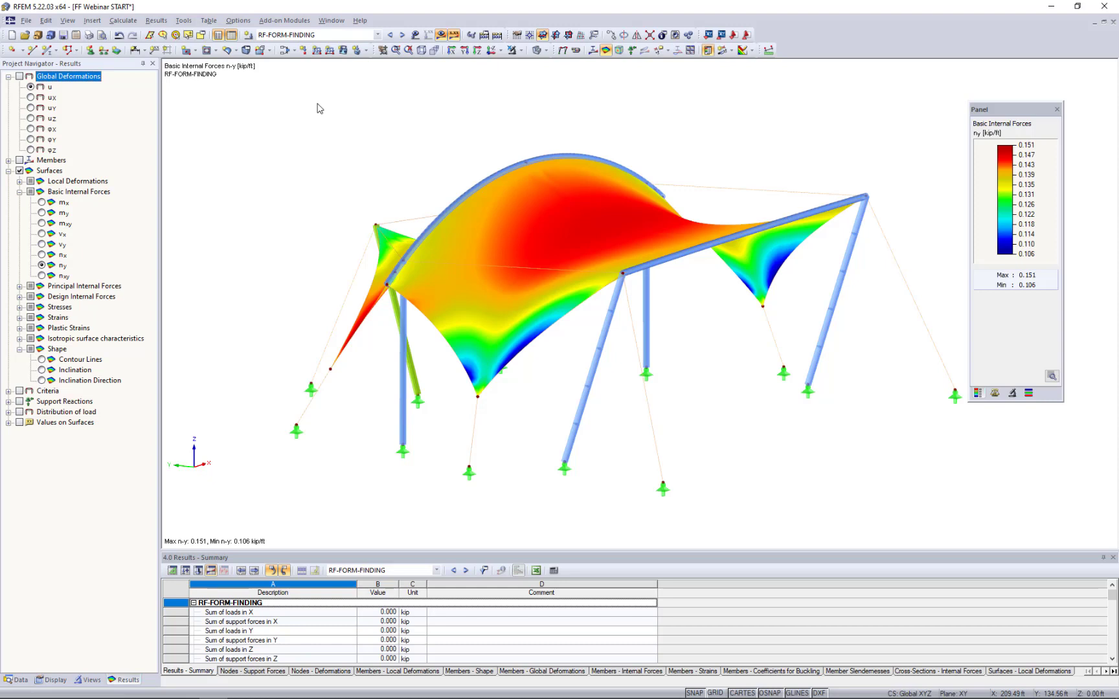
- Create load case LC2 named Snow Load with the action category Snow
click(284, 51)
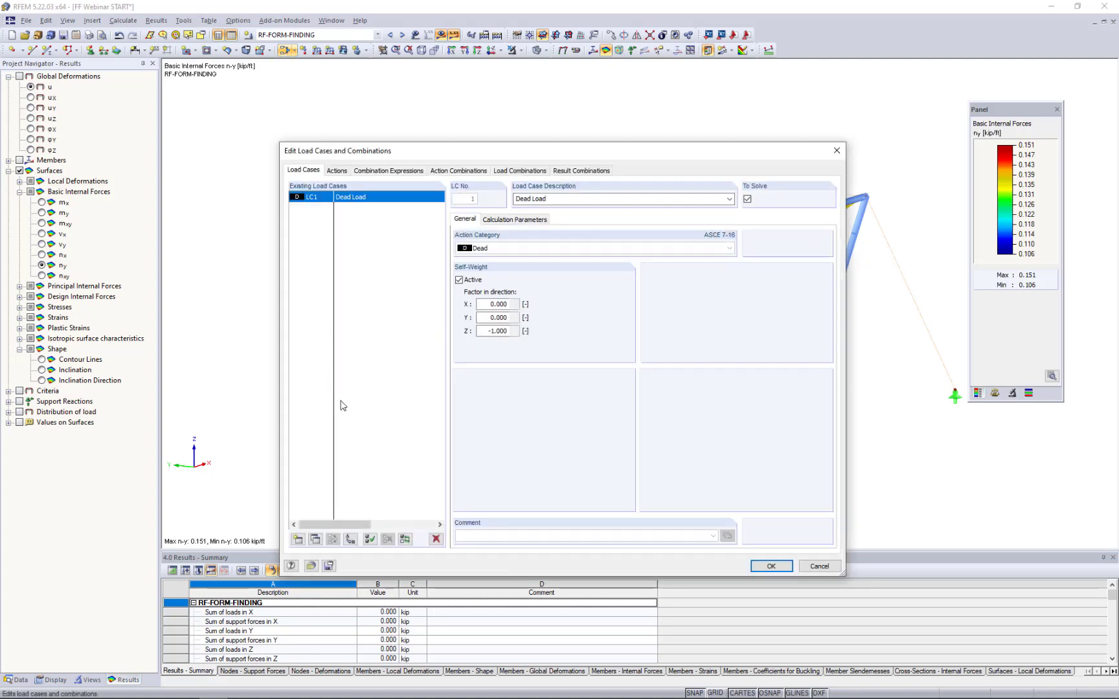
click(298, 539)
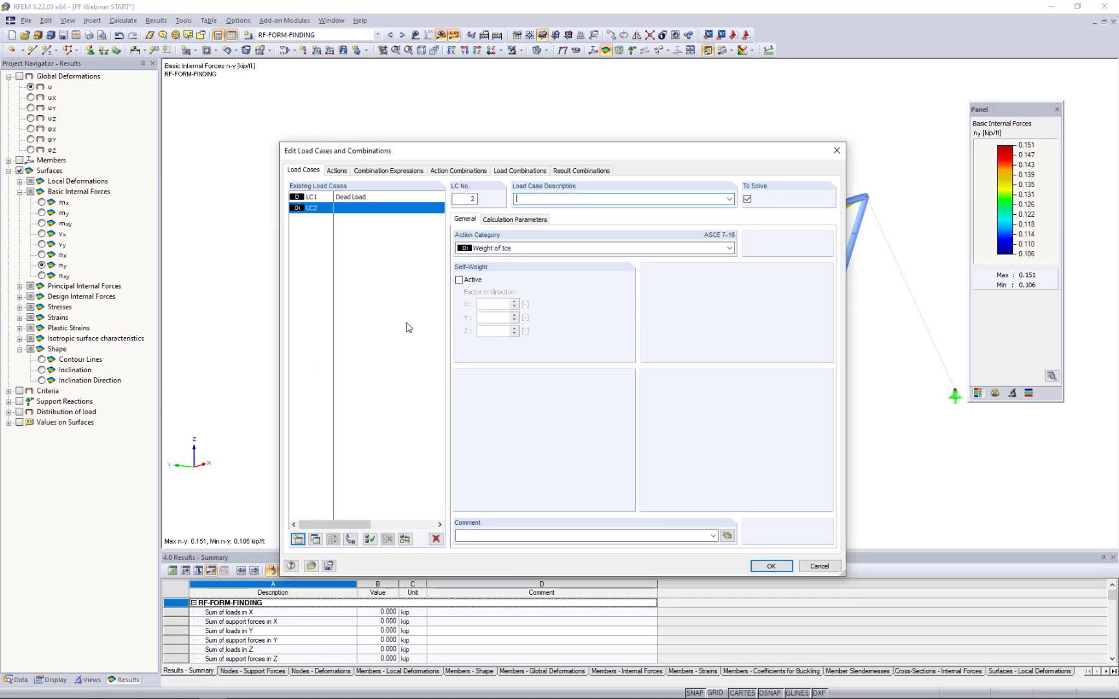
text(Snow Load)
click(516, 251)
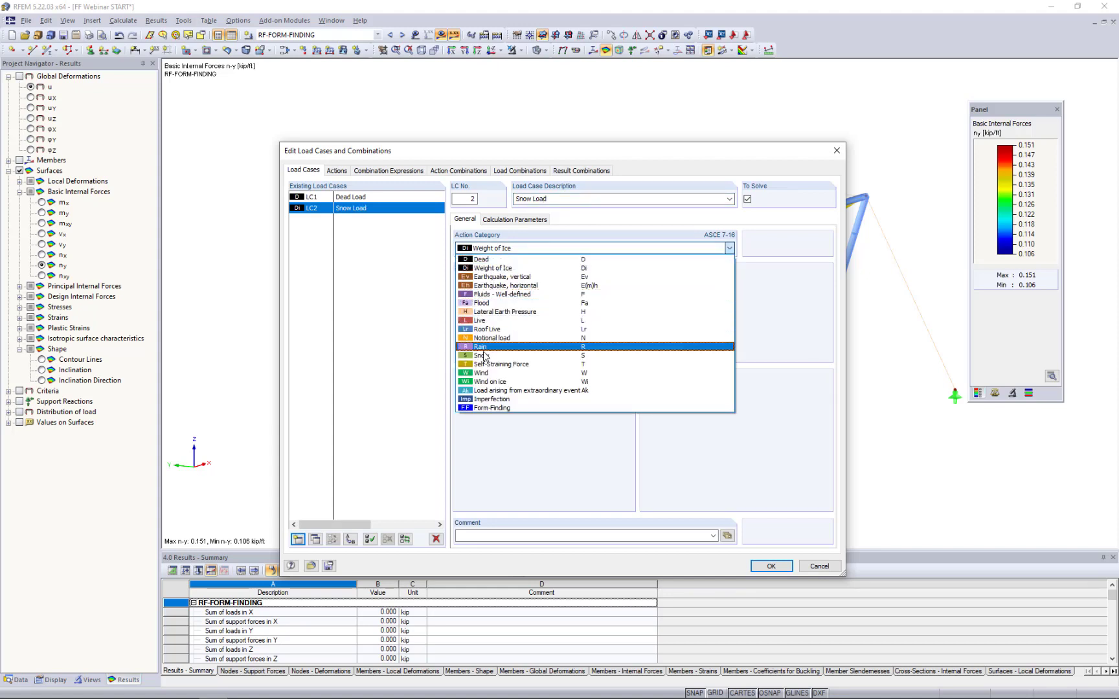
click(484, 356)
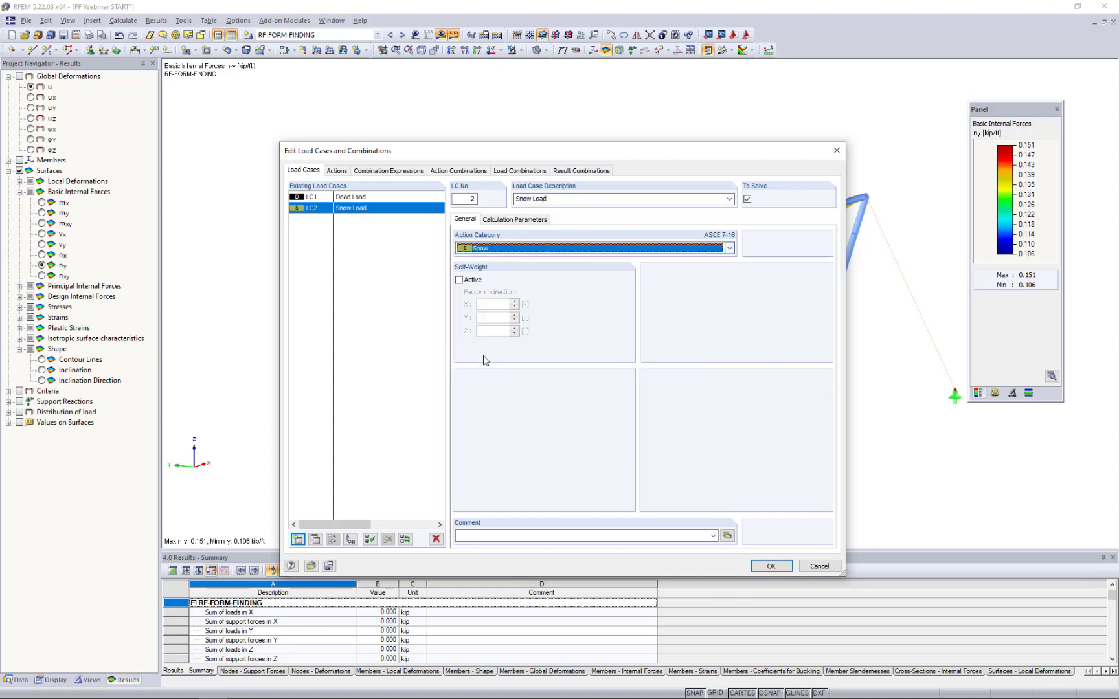
click(771, 567)
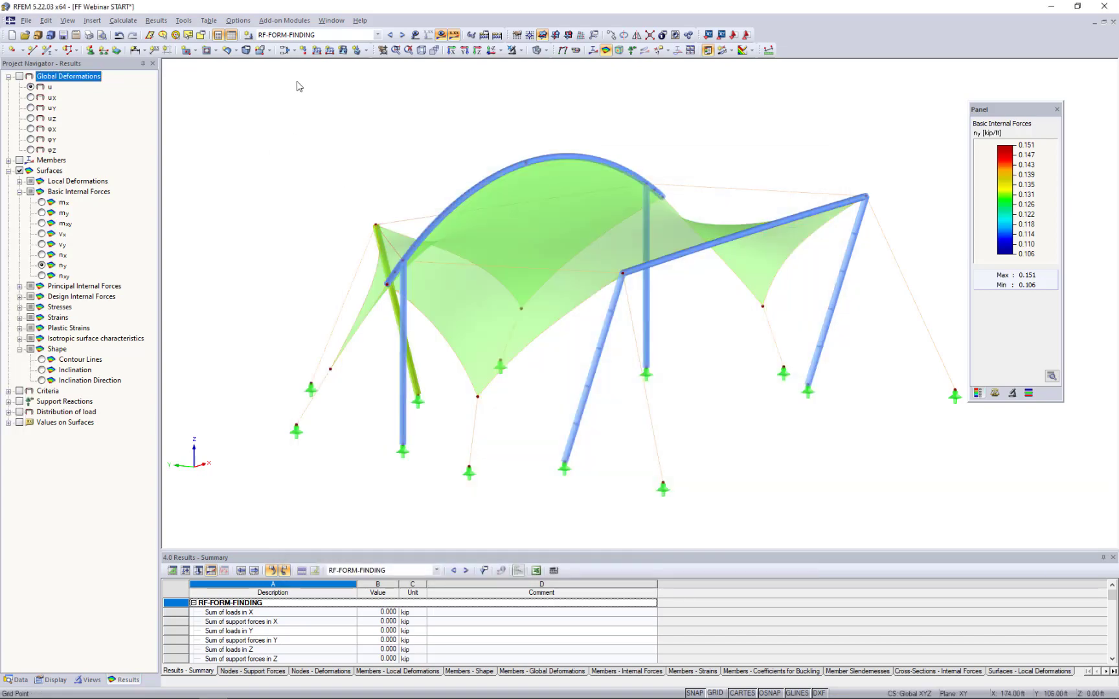
- Define a uniform surface force of -0.006 ksf in global direction ZP, related to the projected area, for load case LC2
scroll(297, 35, down, 2)
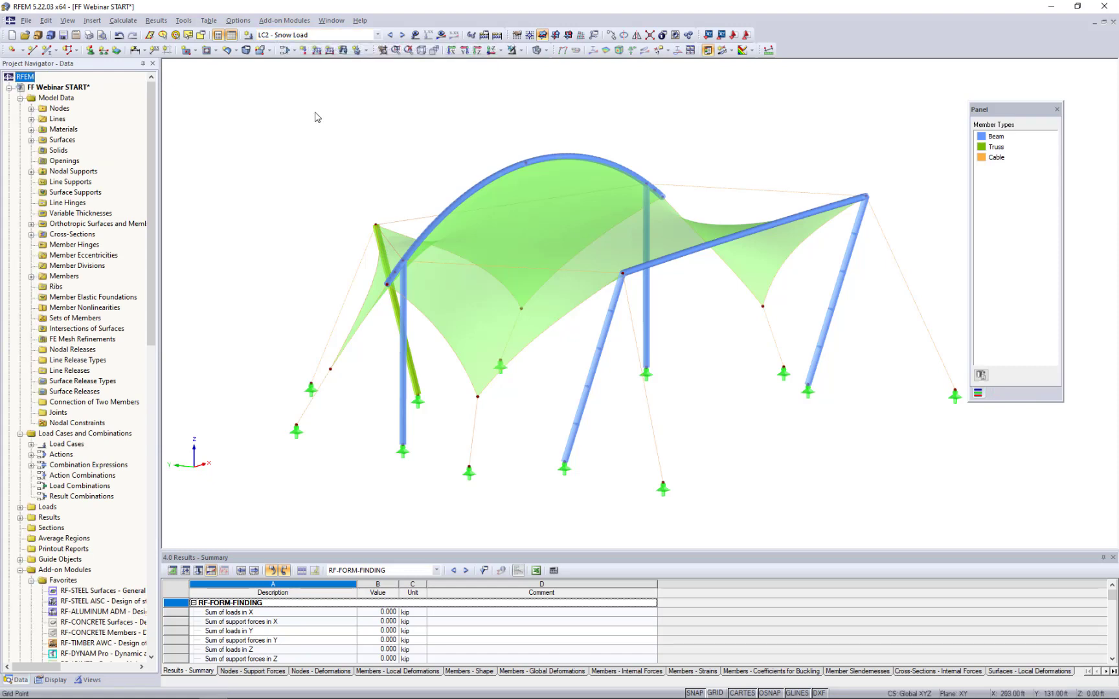
click(343, 51)
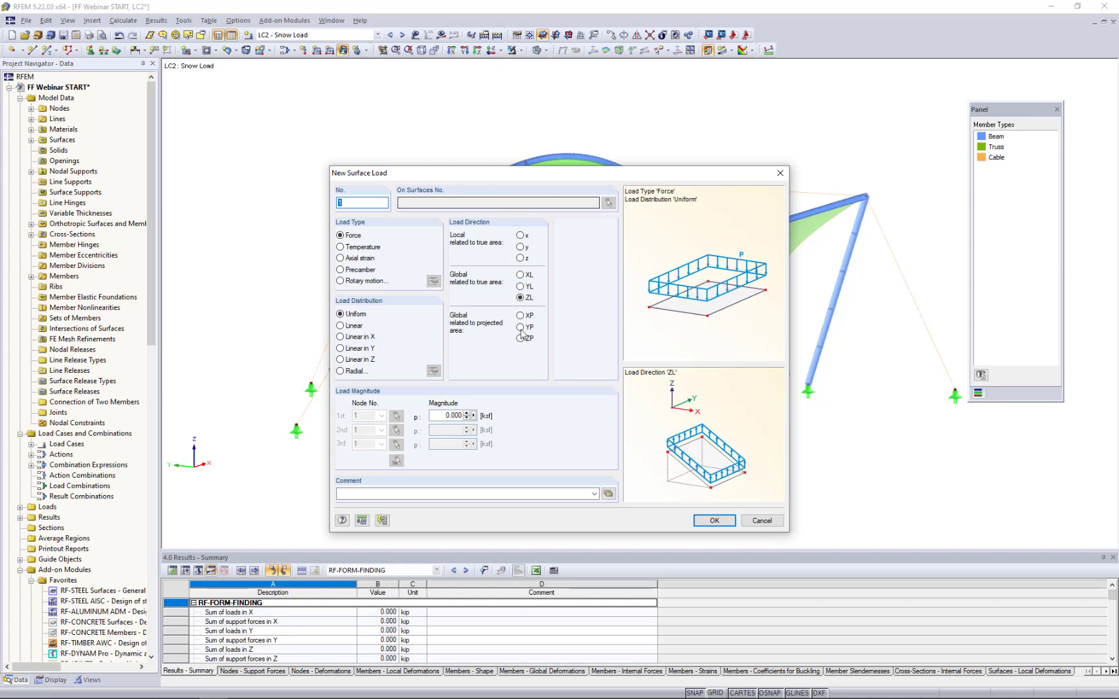
click(520, 340)
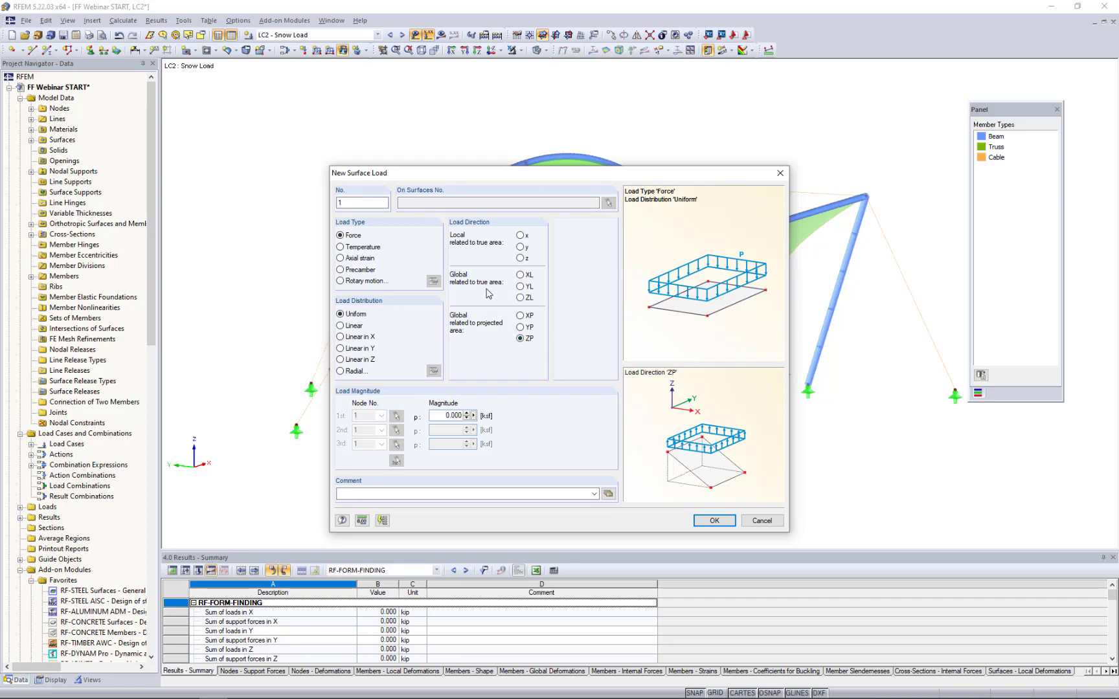
drag(489, 176, 783, 158)
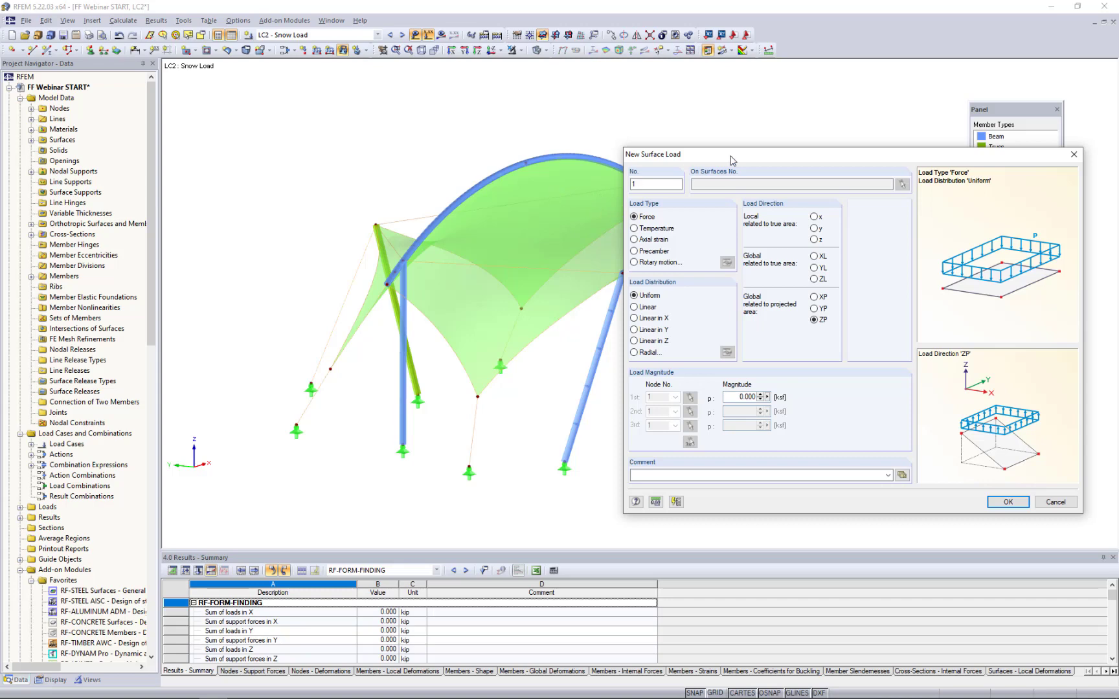
drag(732, 159, 494, 141)
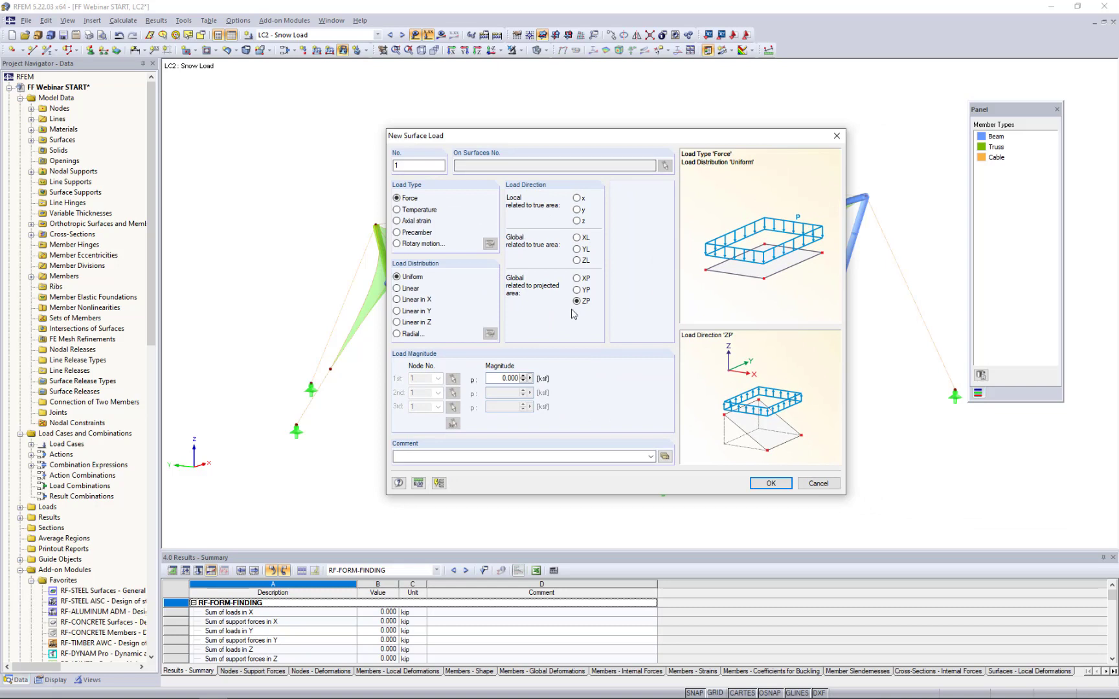
double_click(501, 379)
text(-0.0)
click(771, 483)
- Apply the snow surface load to both membrane surfaces and end the load placement
click(602, 256)
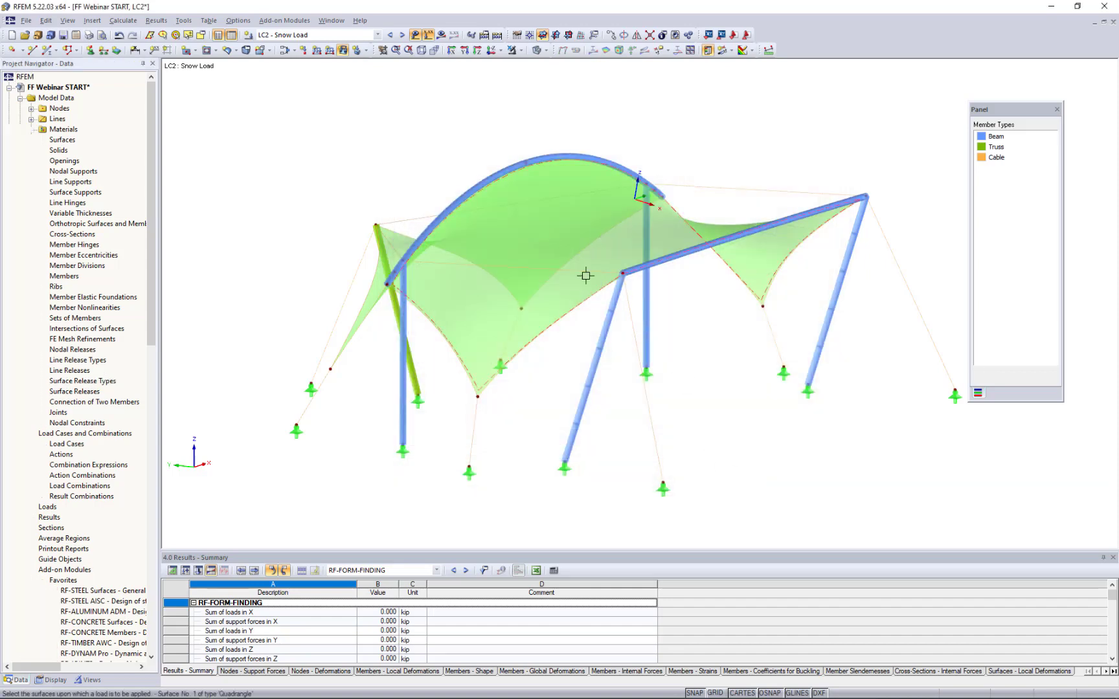
ctrl+middle_drag(539, 399, 457, 278)
click(463, 266)
right_click(473, 406)
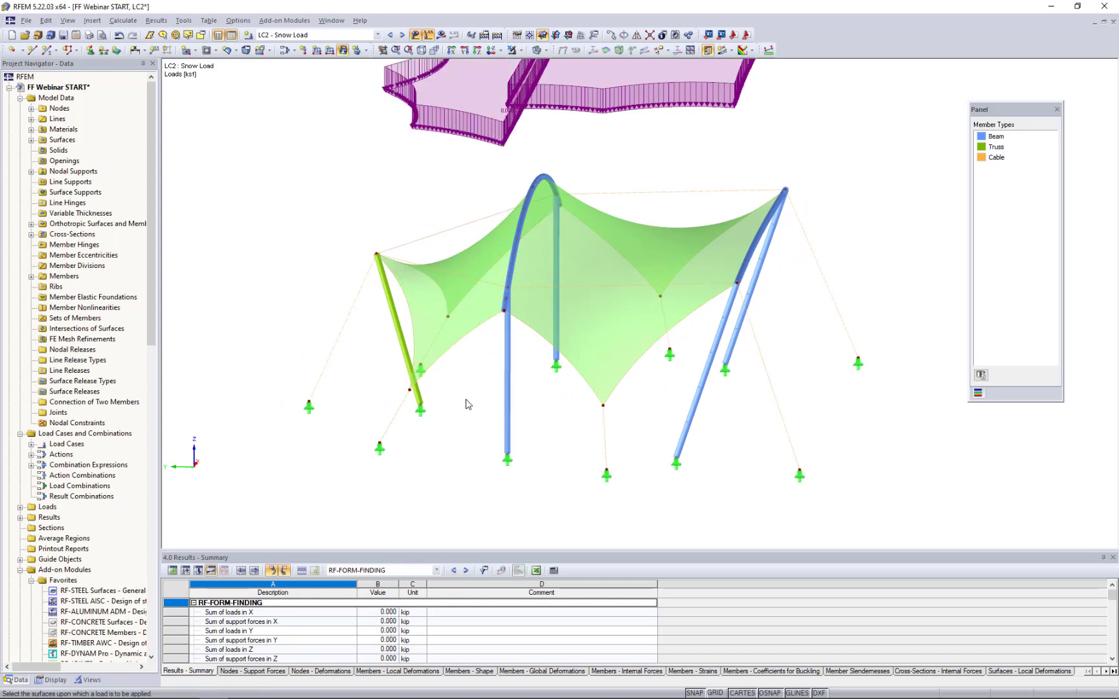
- Inspect the projected snow load on the membranes from the side and from above, with the model in wireframe display
ctrl+middle_drag(472, 433, 622, 299)
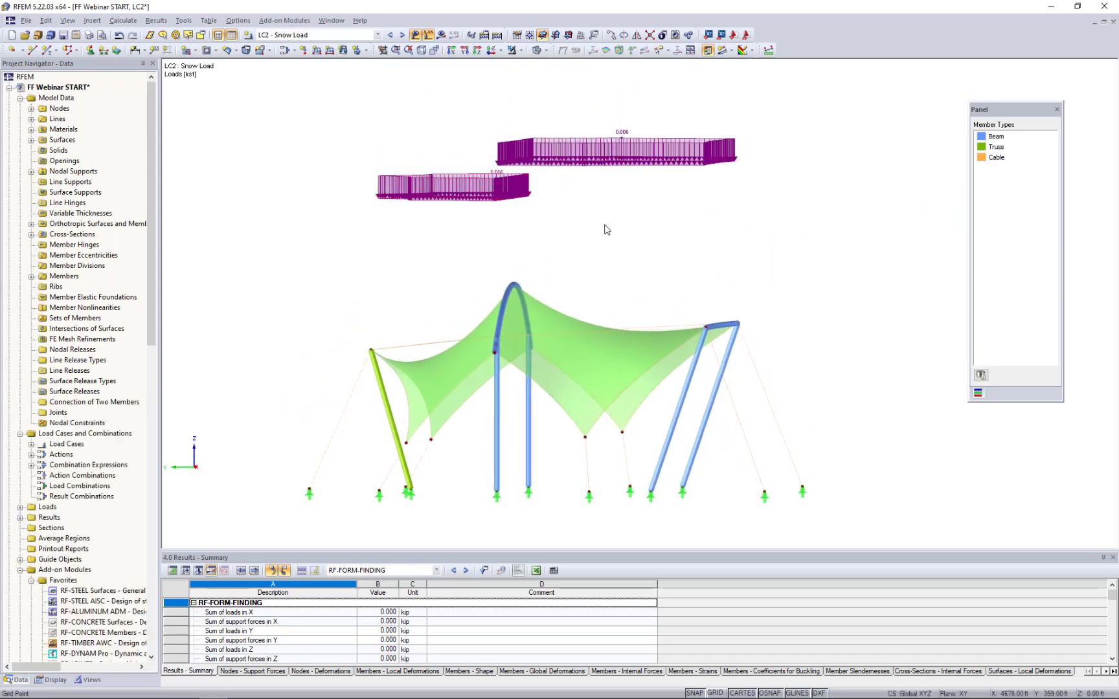
ctrl+middle_drag(809, 241, 691, 275)
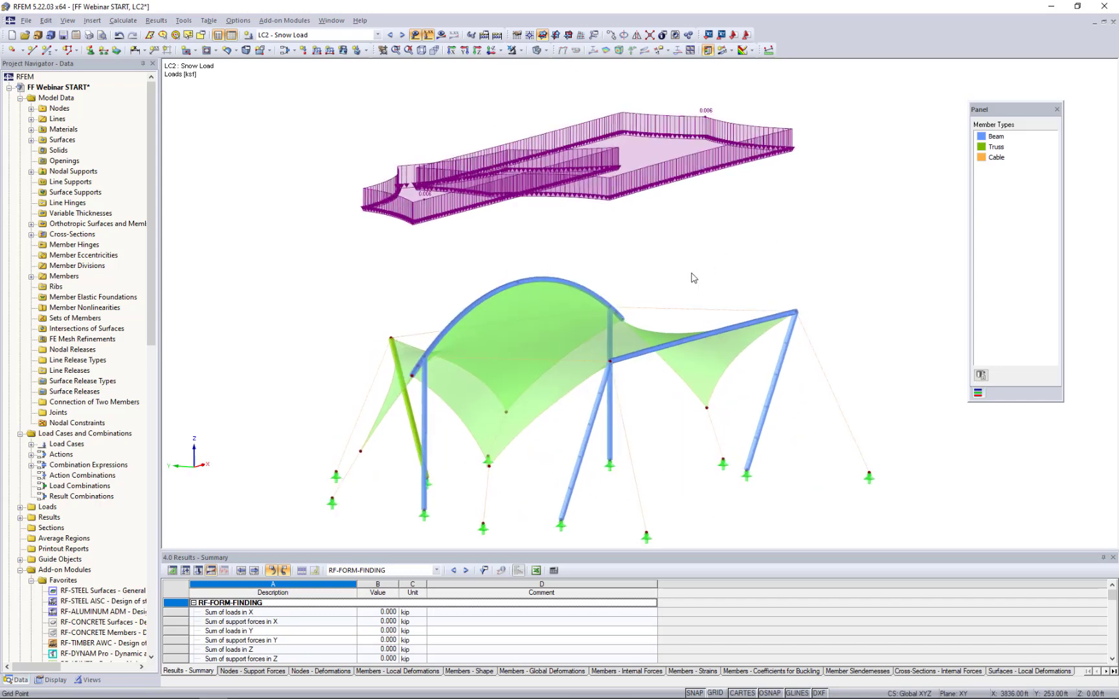
click(491, 51)
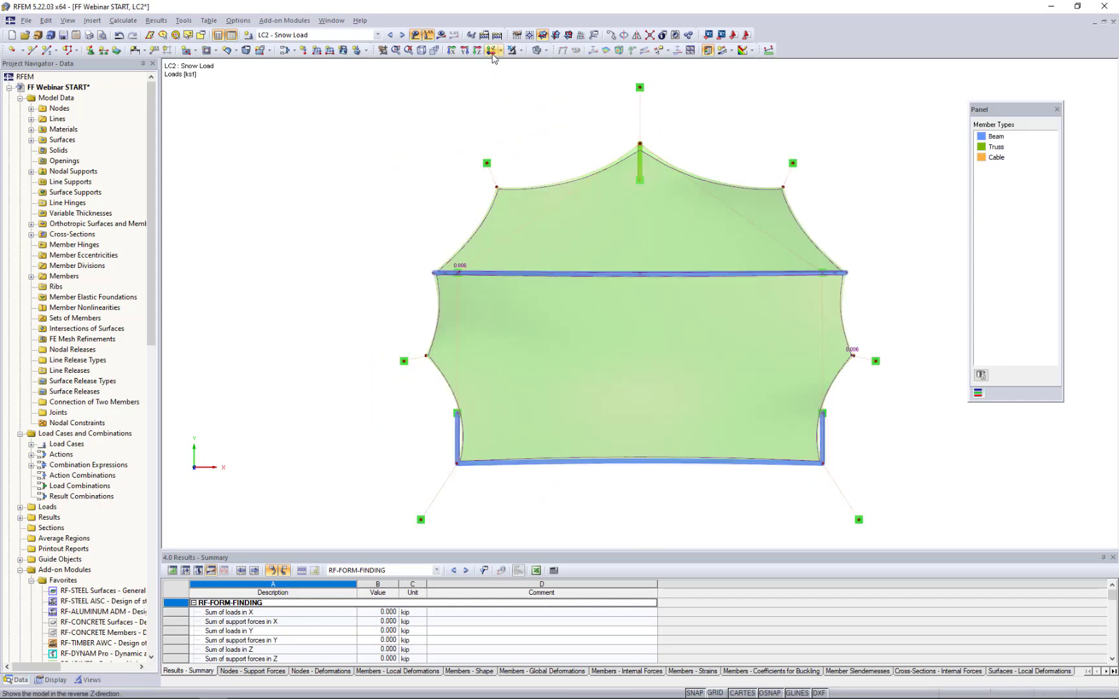
click(546, 51)
click(551, 64)
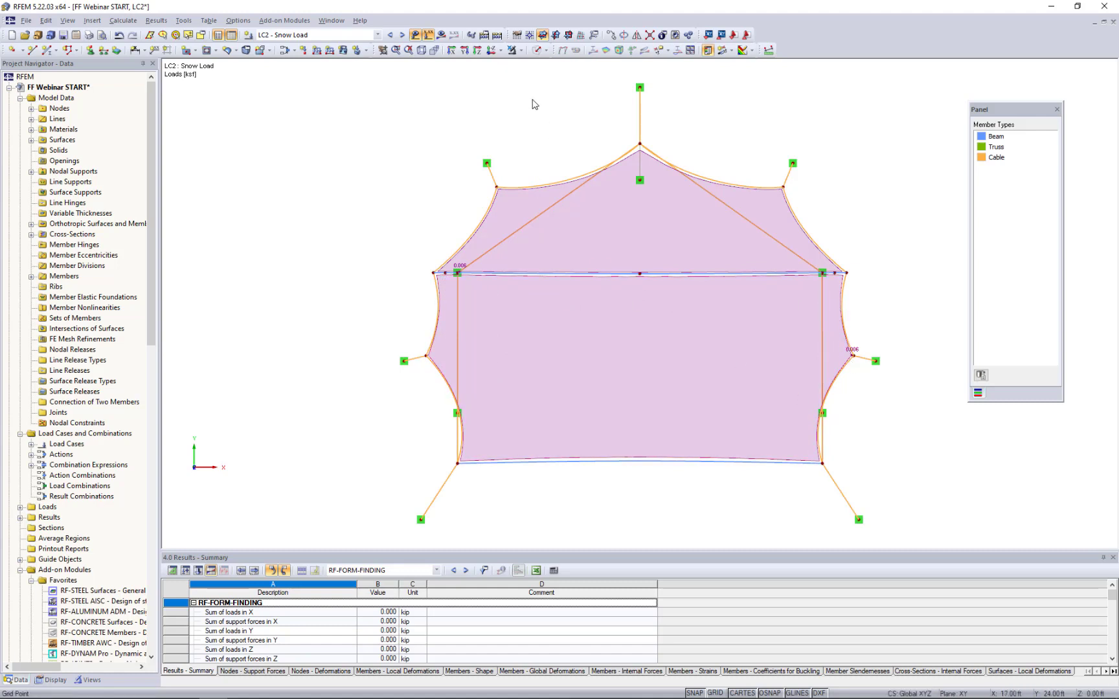
- Calculate load case LC2 and show its surface force results on the membranes
click(440, 36)
click(534, 370)
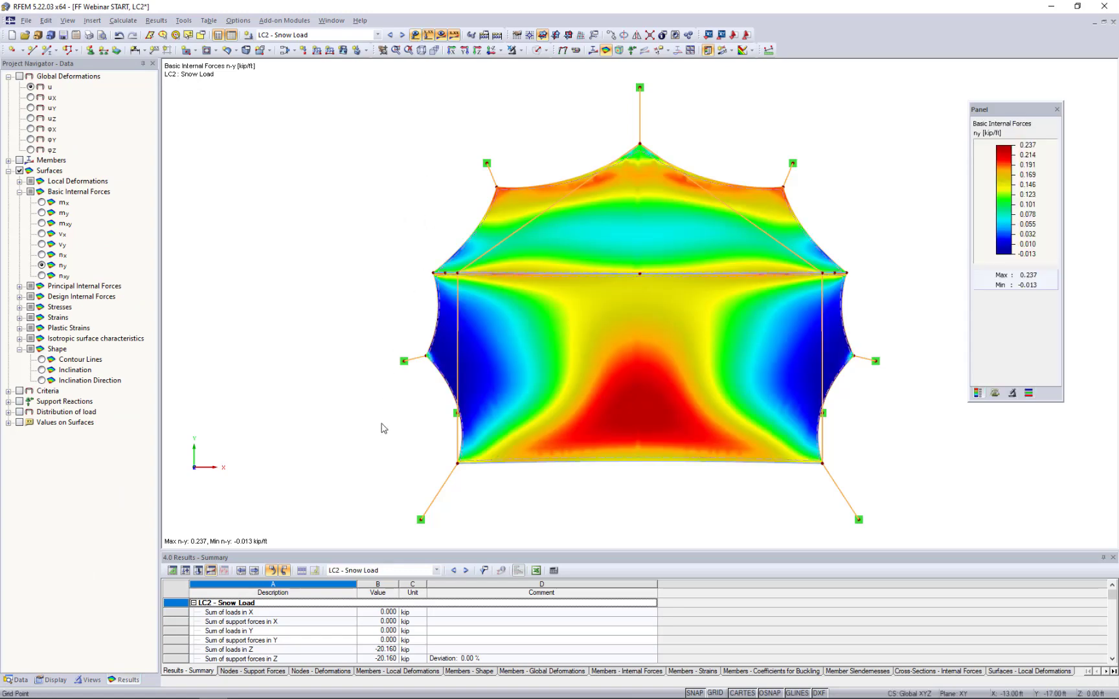
ctrl+middle_drag(368, 467, 395, 217)
- Display the global deformations u of the snow load case with a deformation display factor of 1
click(20, 75)
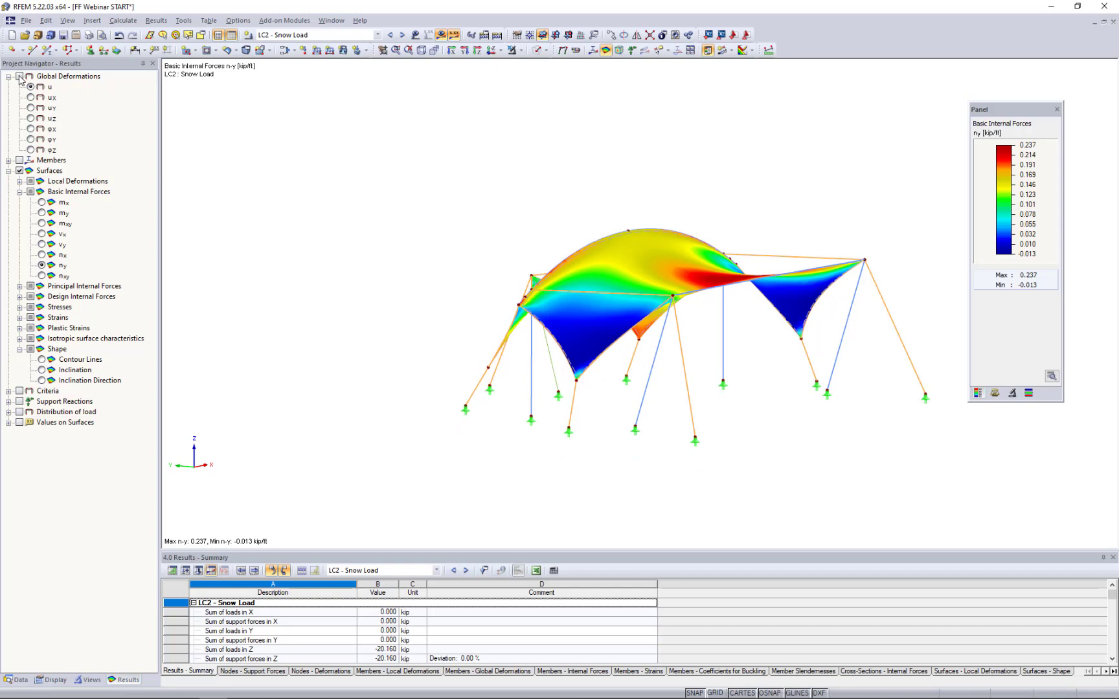
click(20, 76)
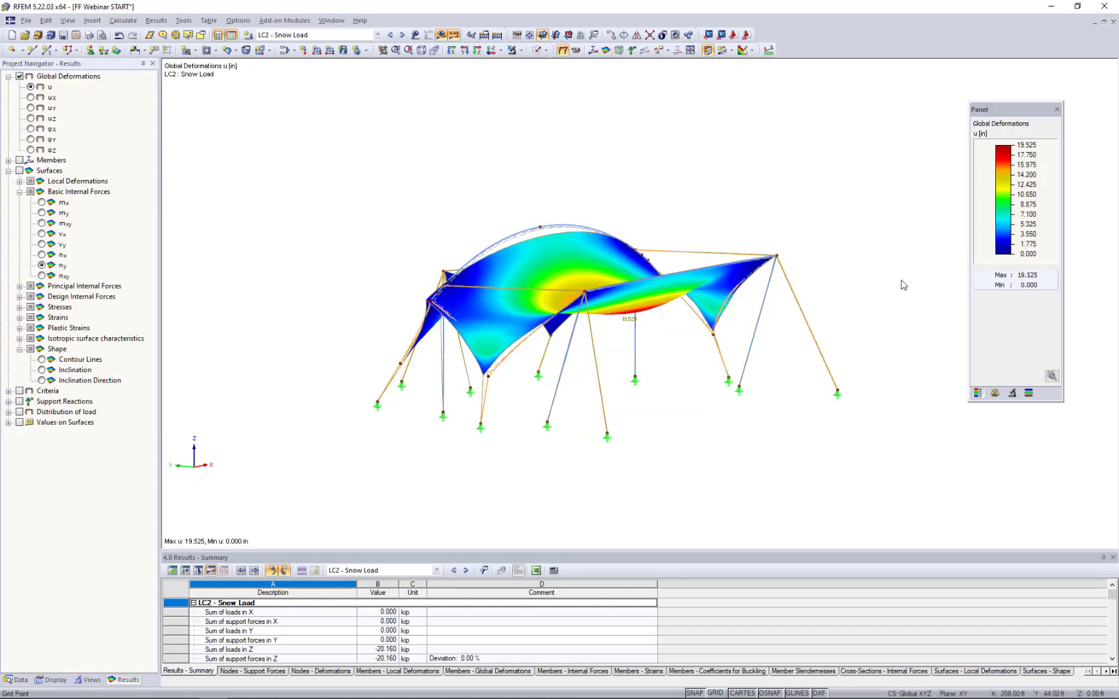
click(994, 392)
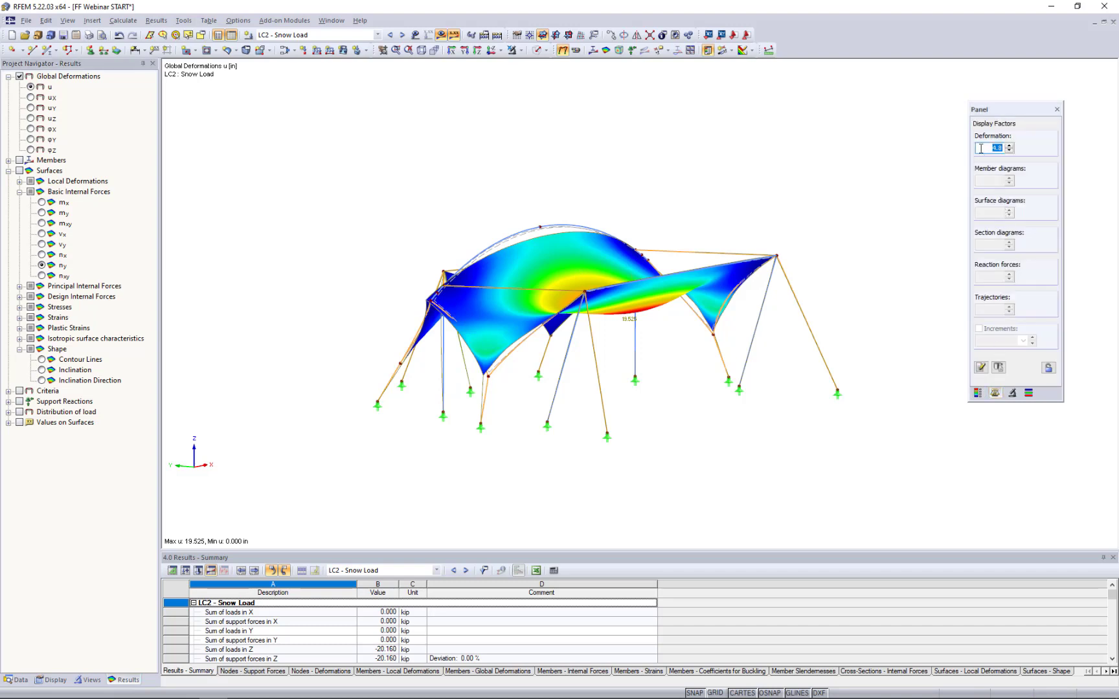
text(1)
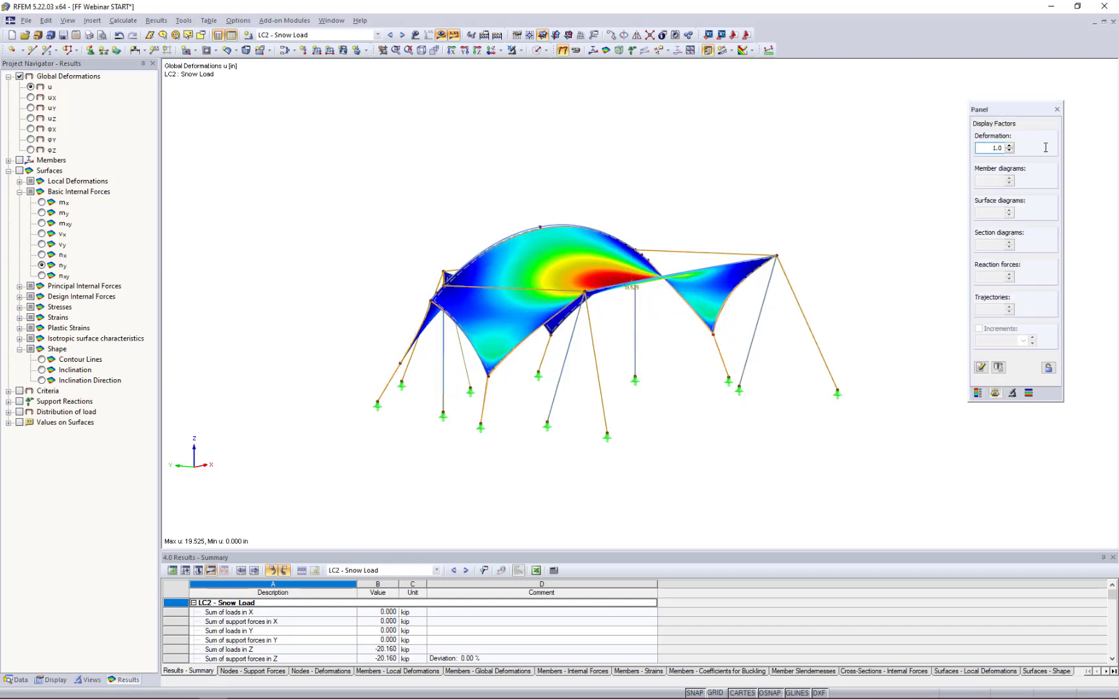
key(Return)
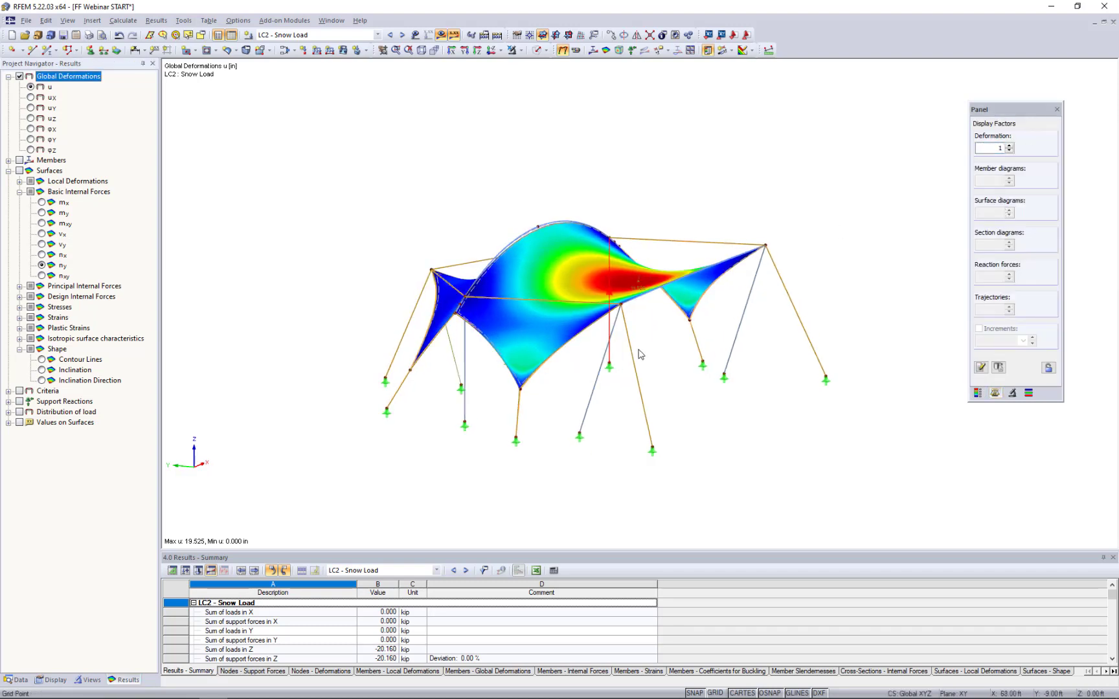
- Examine the deformed membranes and cables under the snow load up close and from a rotated viewpoint
scroll(640, 355, up, 3)
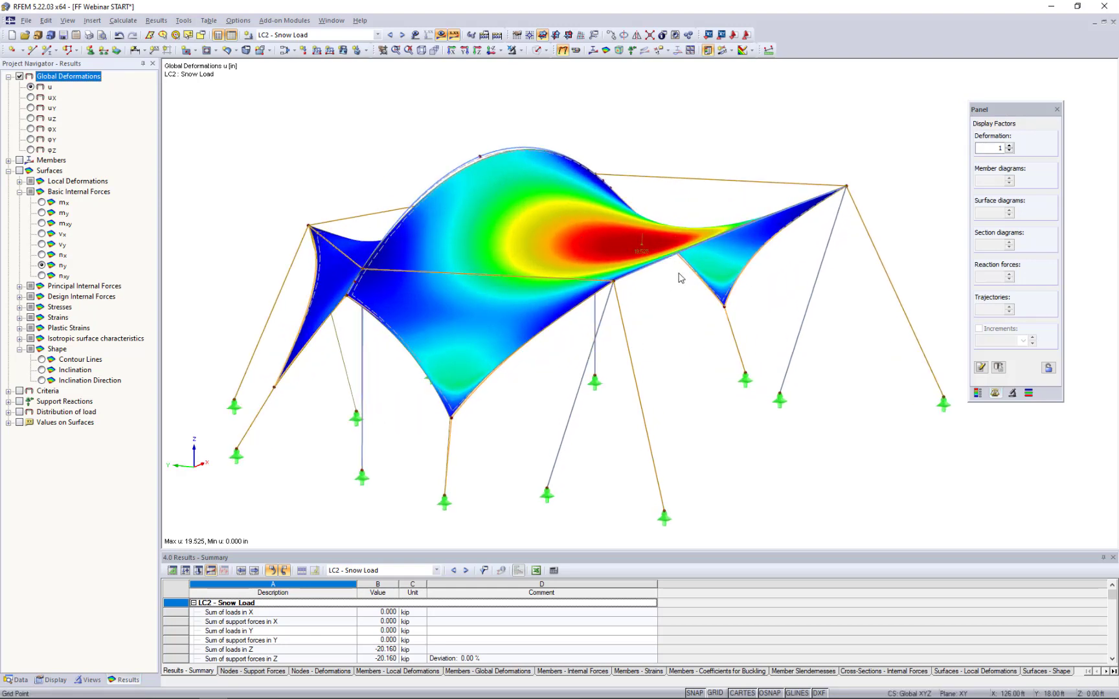
ctrl+middle_drag(677, 369, 545, 387)
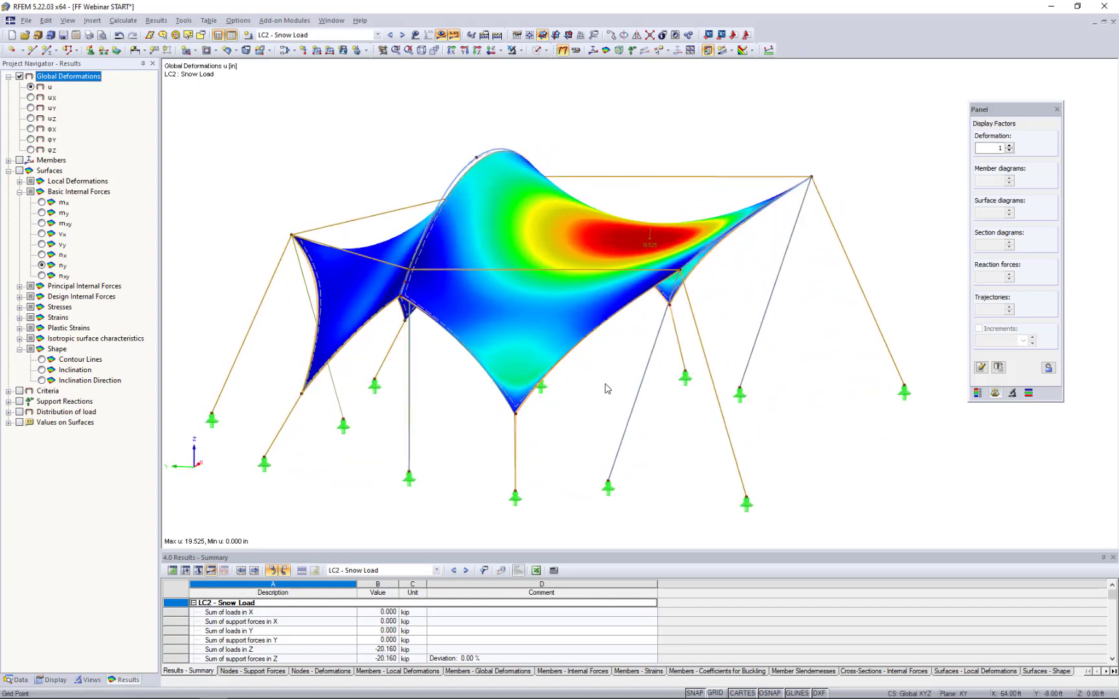
scroll(605, 384, down, 1)
scroll(608, 389, down, 1)
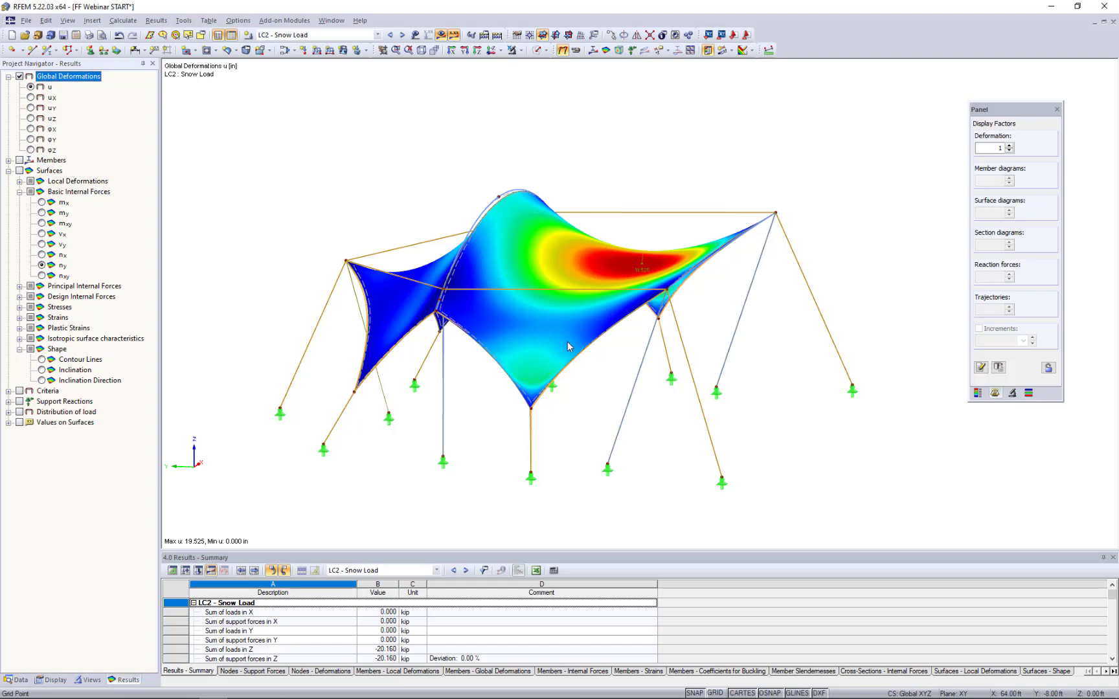
- Open the RWIND wind load simulation setup and set the uniform wind direction step to 90°
click(127, 20)
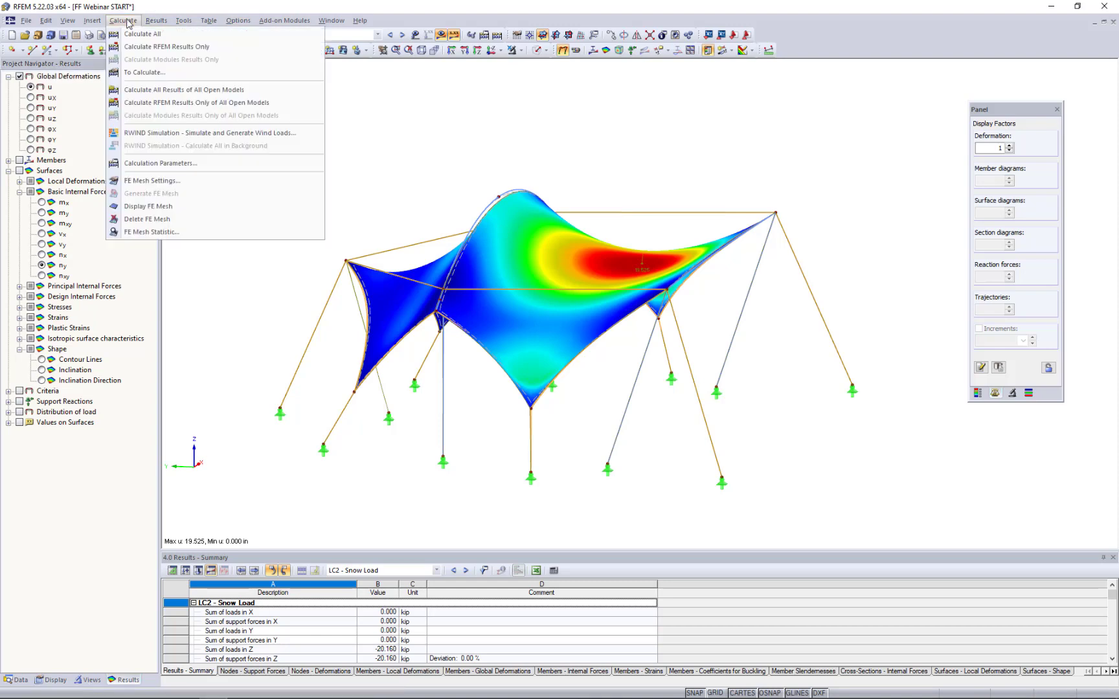
click(142, 132)
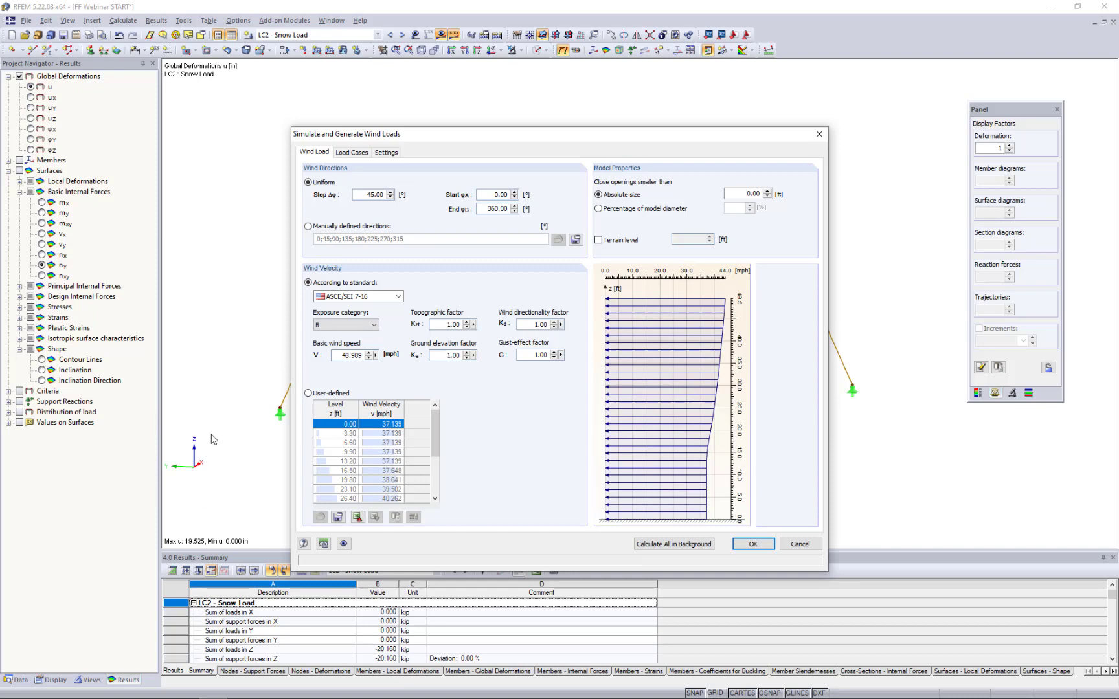
double_click(375, 194)
text(90)
drag(435, 134, 800, 158)
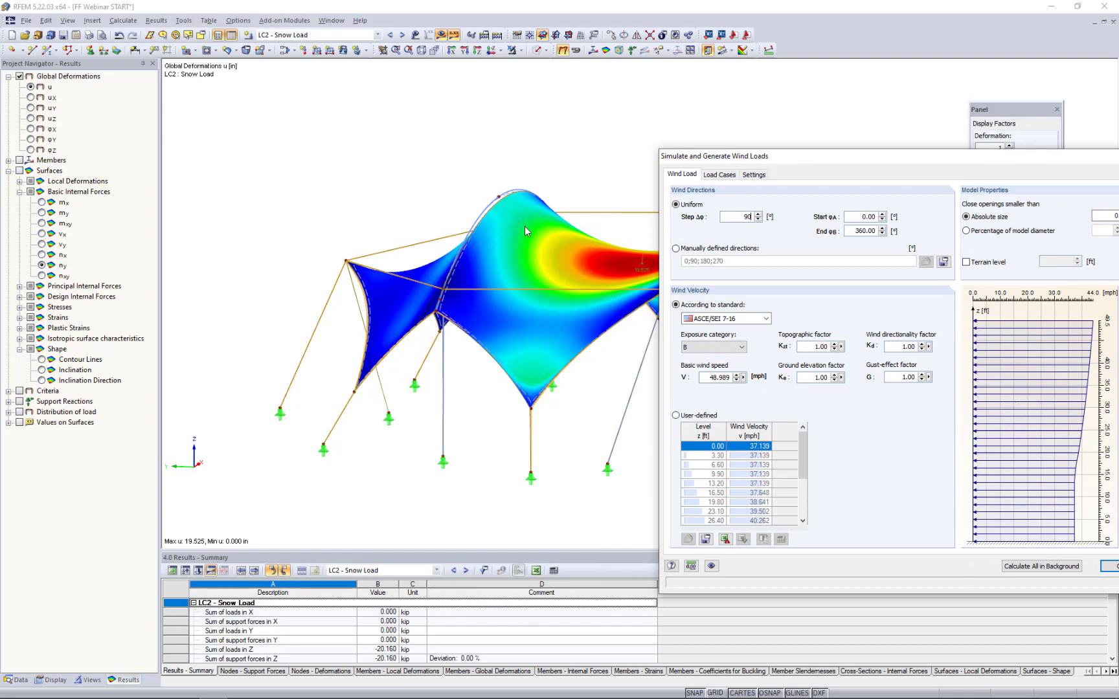
drag(772, 160, 471, 110)
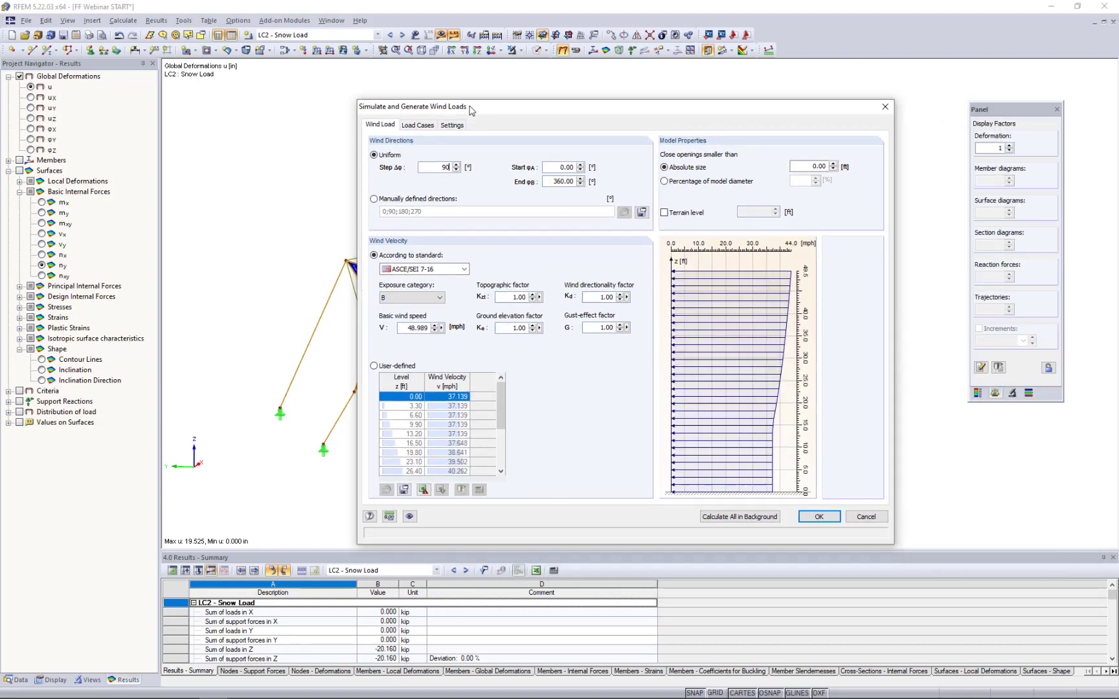
- Switch to manually defined wind directions and remove 180° so the list reads 0;90;270
click(373, 199)
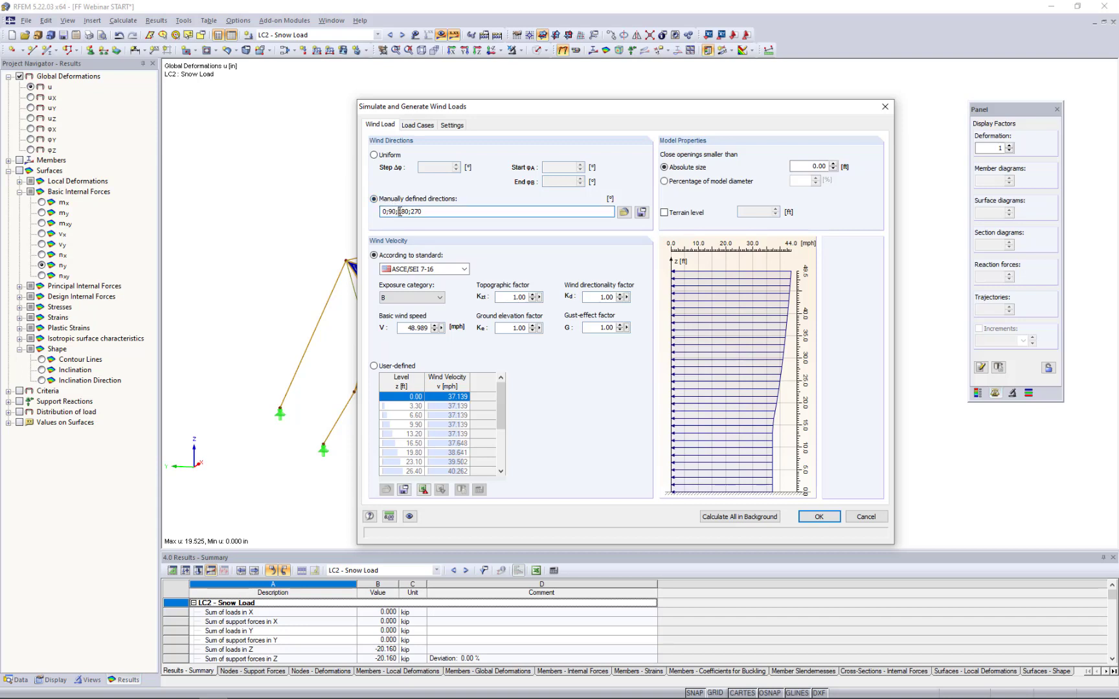
drag(397, 211, 409, 212)
key(Delete)
key(Delete)
- Define the wind velocity according to ASCE/SEI 7-16 with exposure category B
click(464, 269)
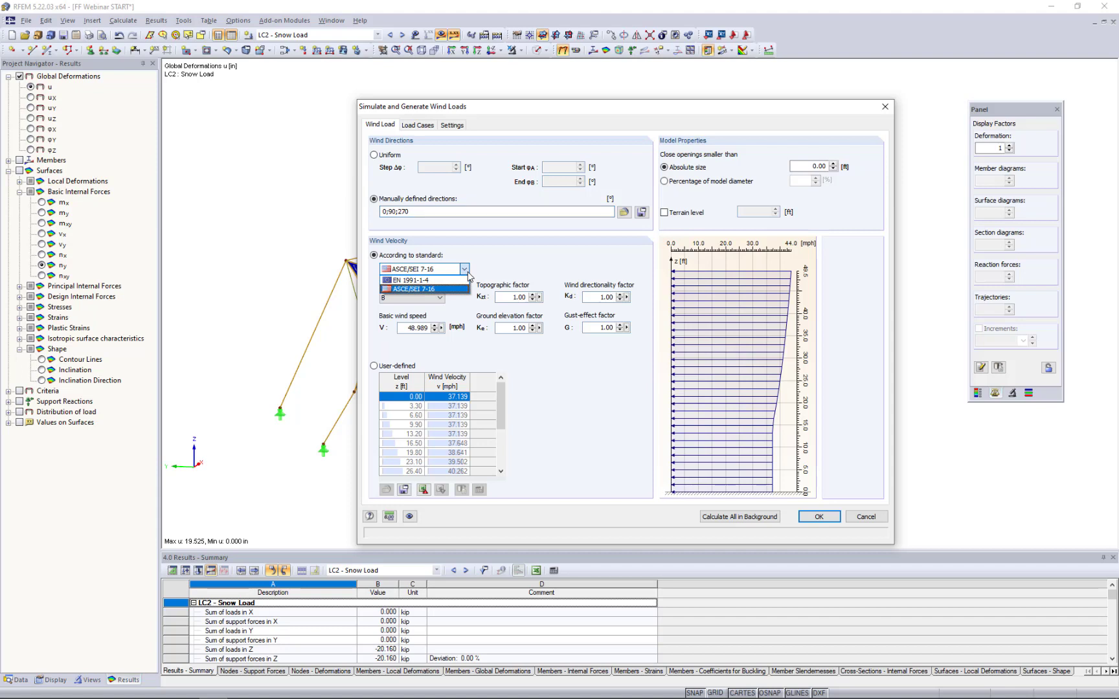
click(441, 288)
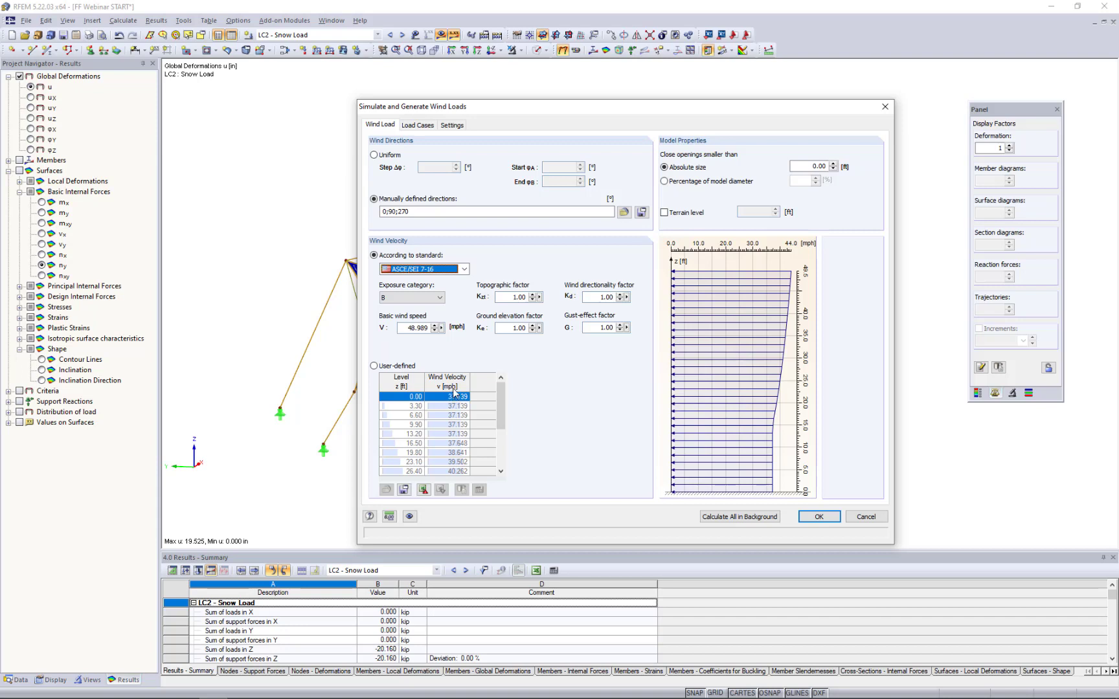
mouse_move(497, 402)
mouse_down()
mouse_move(499, 440)
mouse_move(504, 395)
mouse_up()
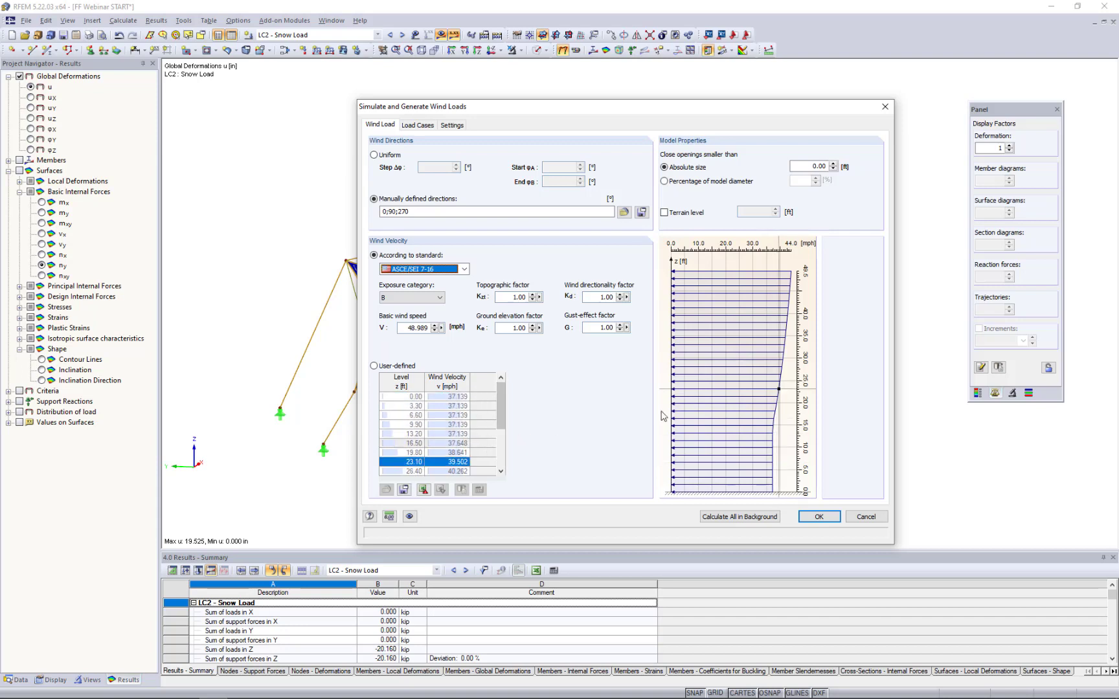
click(432, 299)
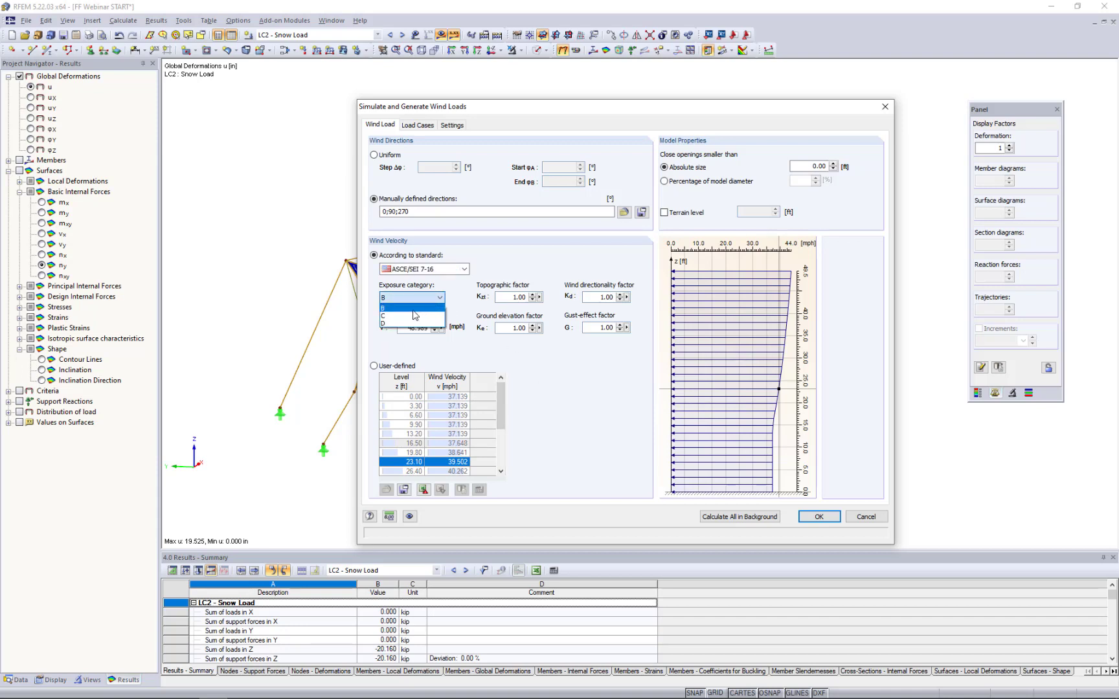
click(413, 311)
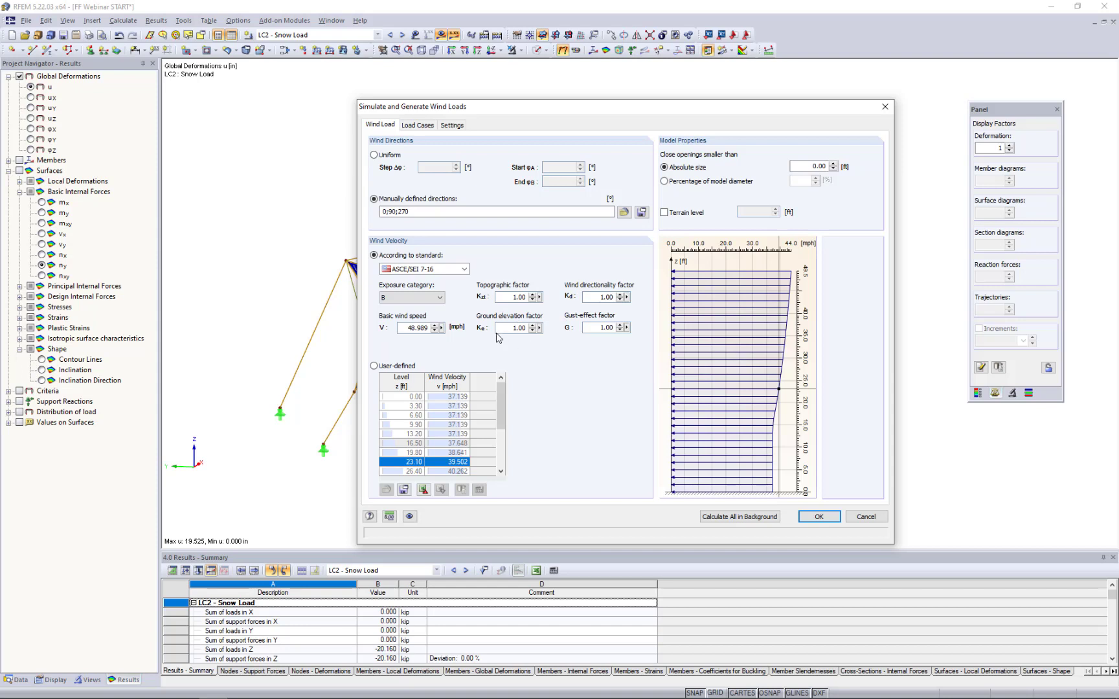
- Switch to the Geo-Zone Tool in the browser and review the wind load standards it offers
drag(406, 329, 471, 335)
key(super+Tab)
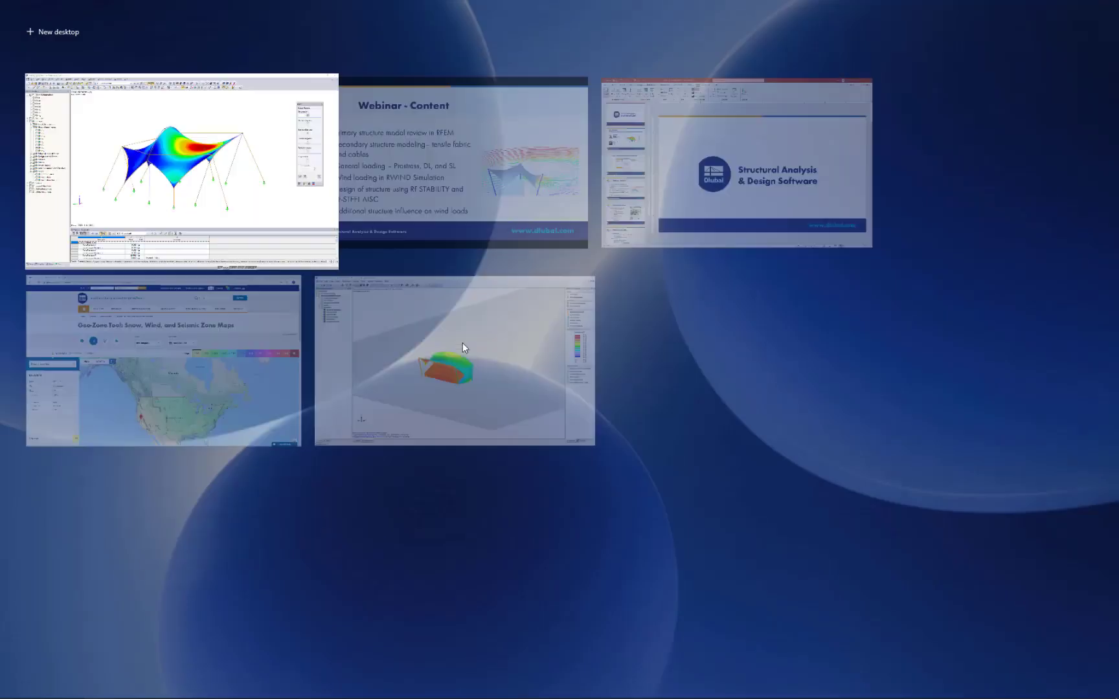
click(288, 322)
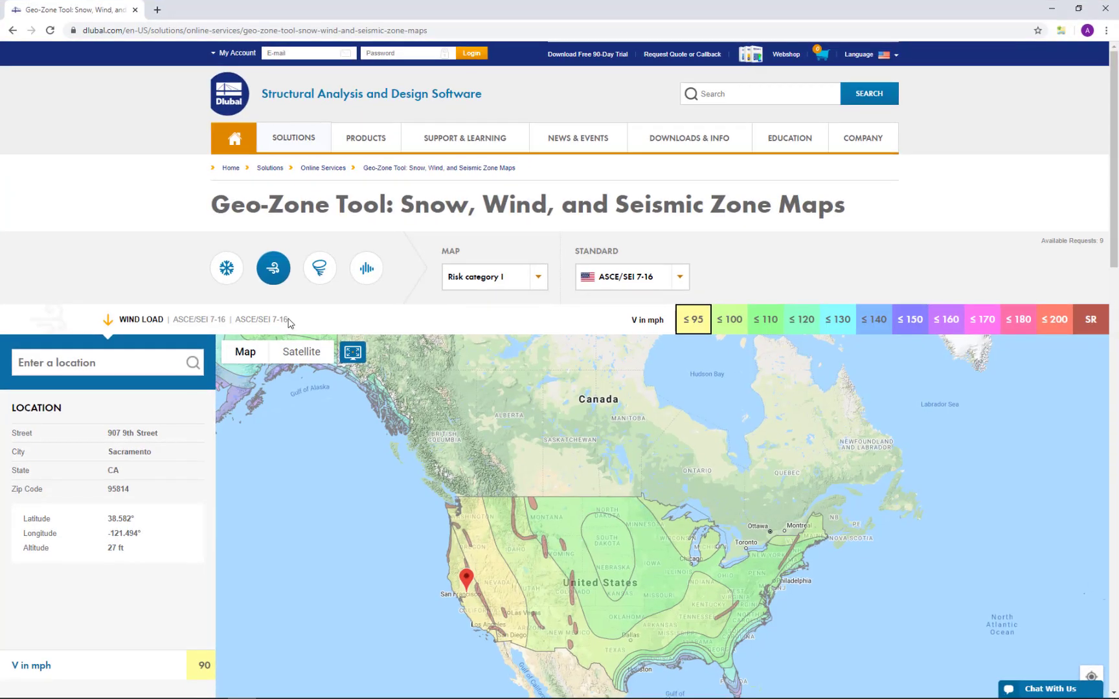
mouse_move(299, 143)
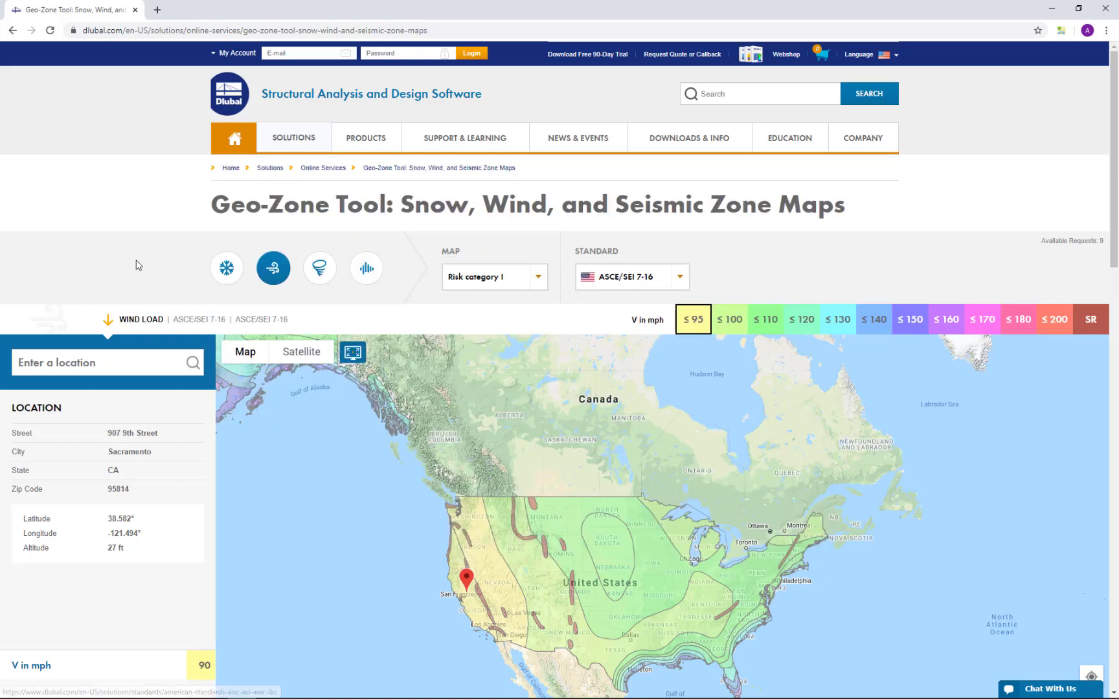
scroll(139, 259, down, 1)
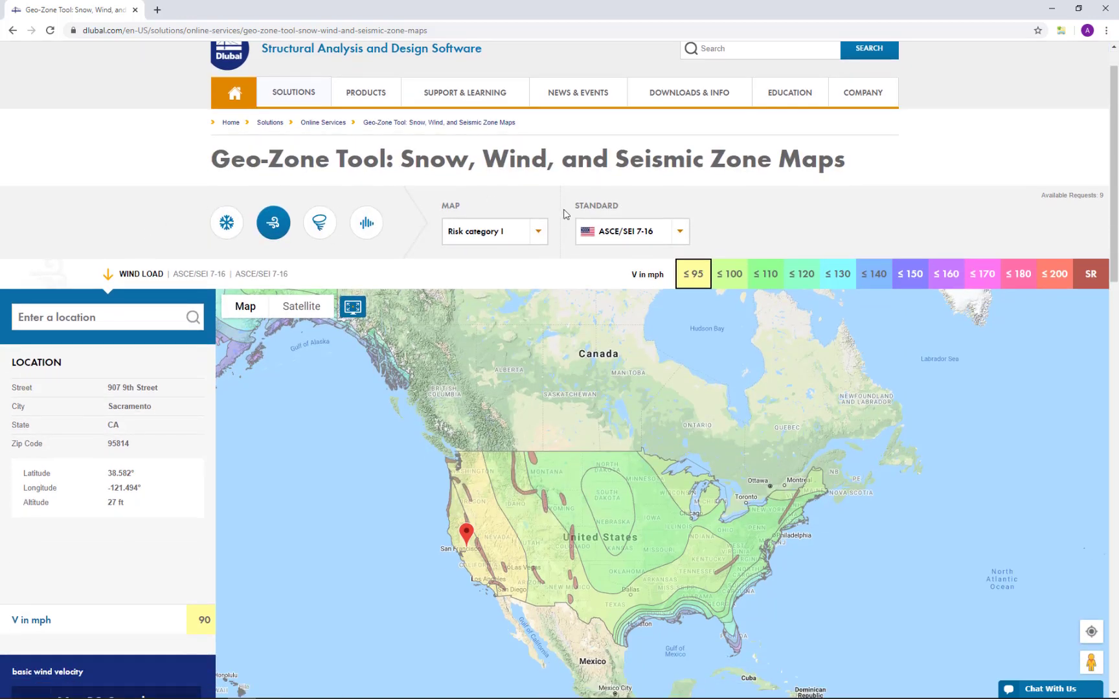
click(680, 233)
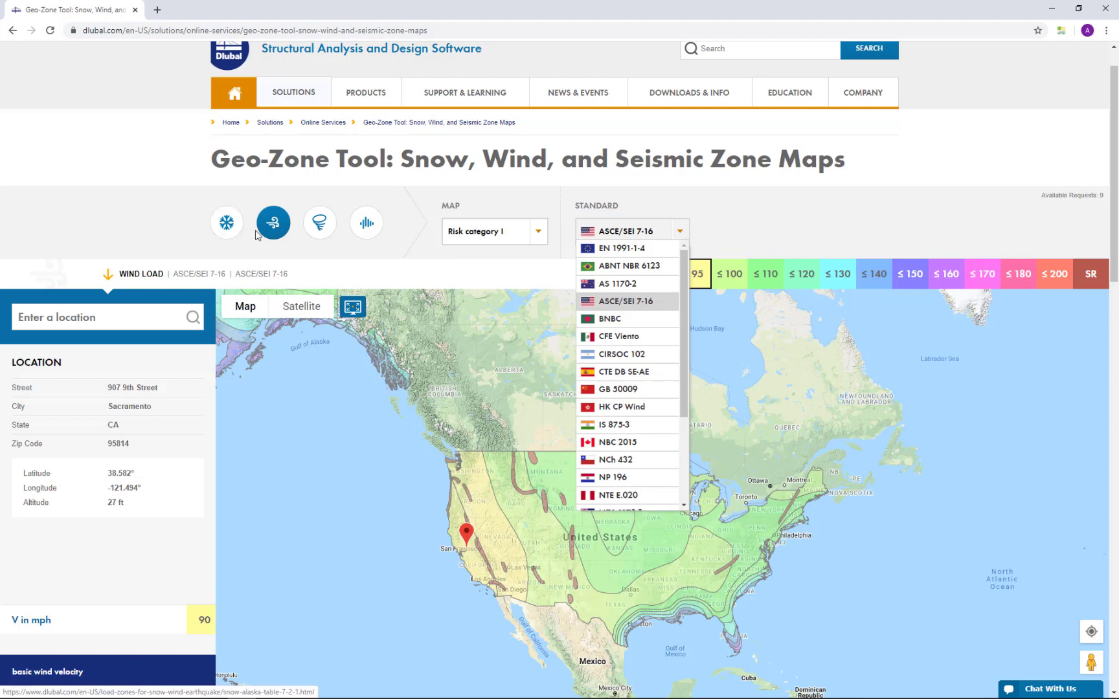
click(168, 215)
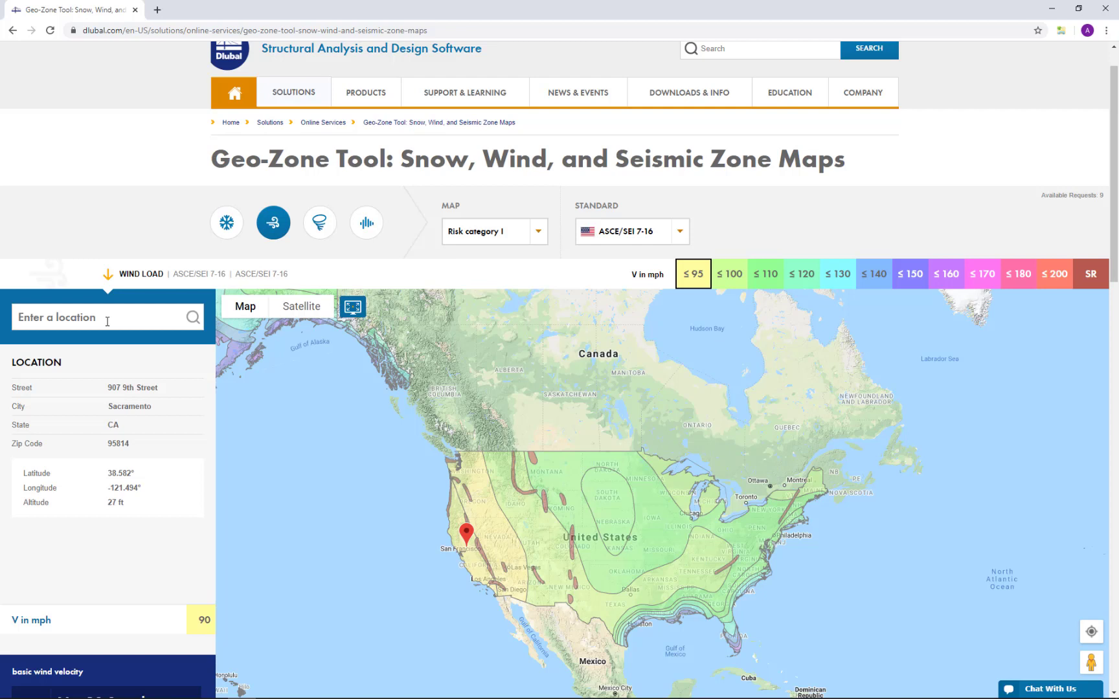
- Look up the basic wind velocity for Sacramento, CA, USA on the wind zone map
scroll(107, 321, down, 1)
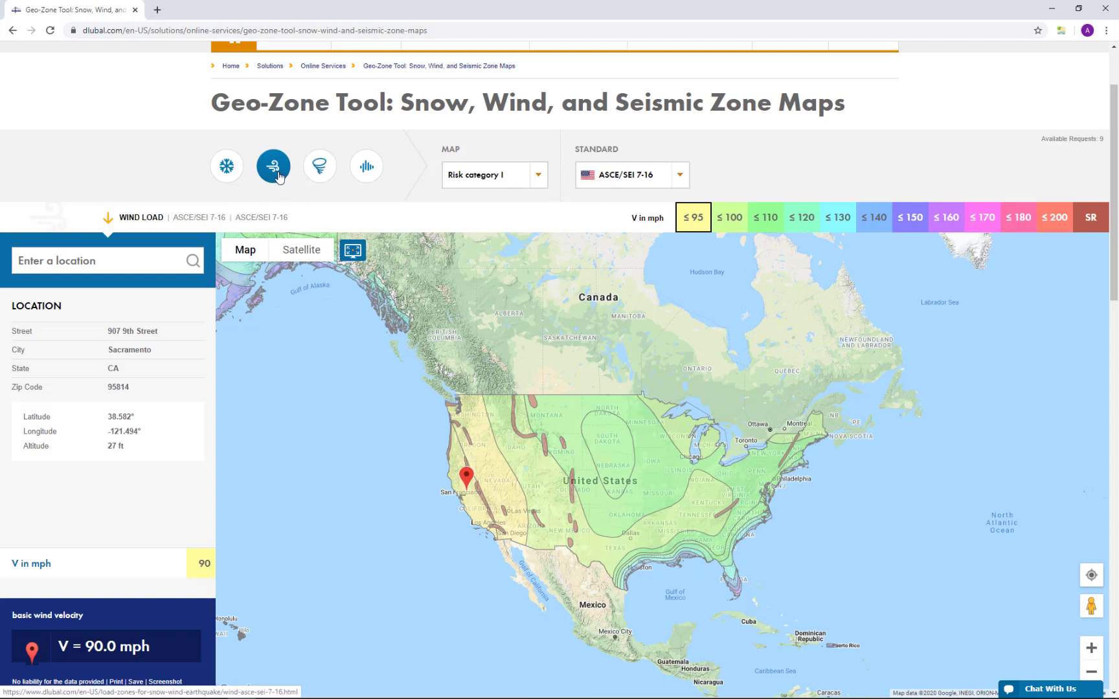
click(108, 262)
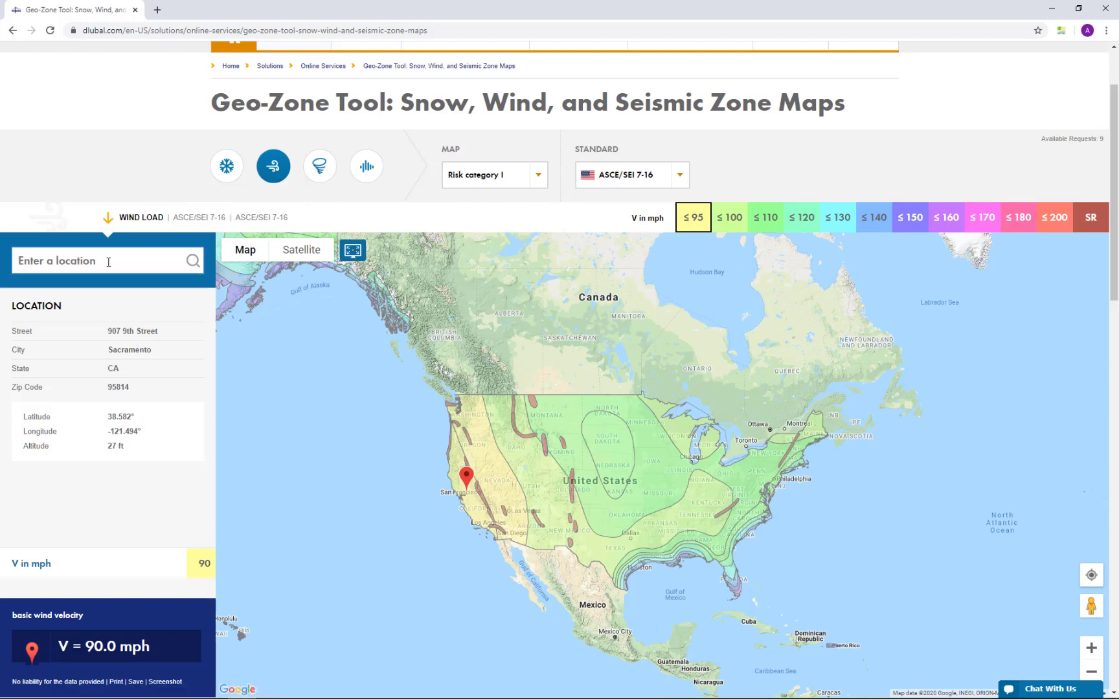
text(sac)
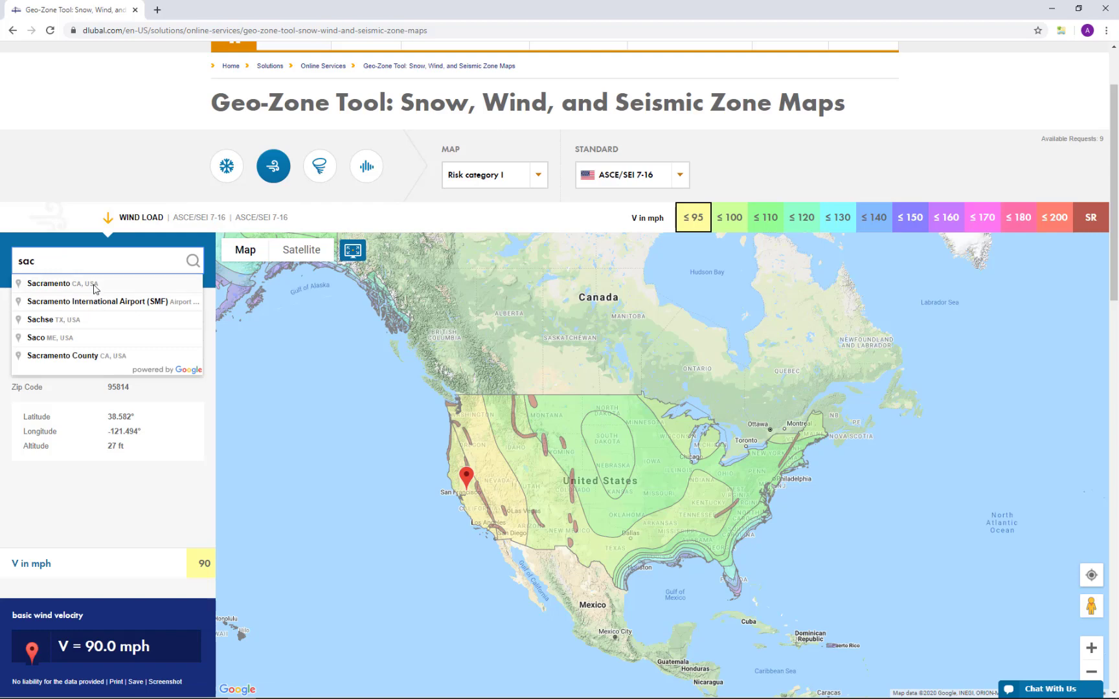
click(94, 285)
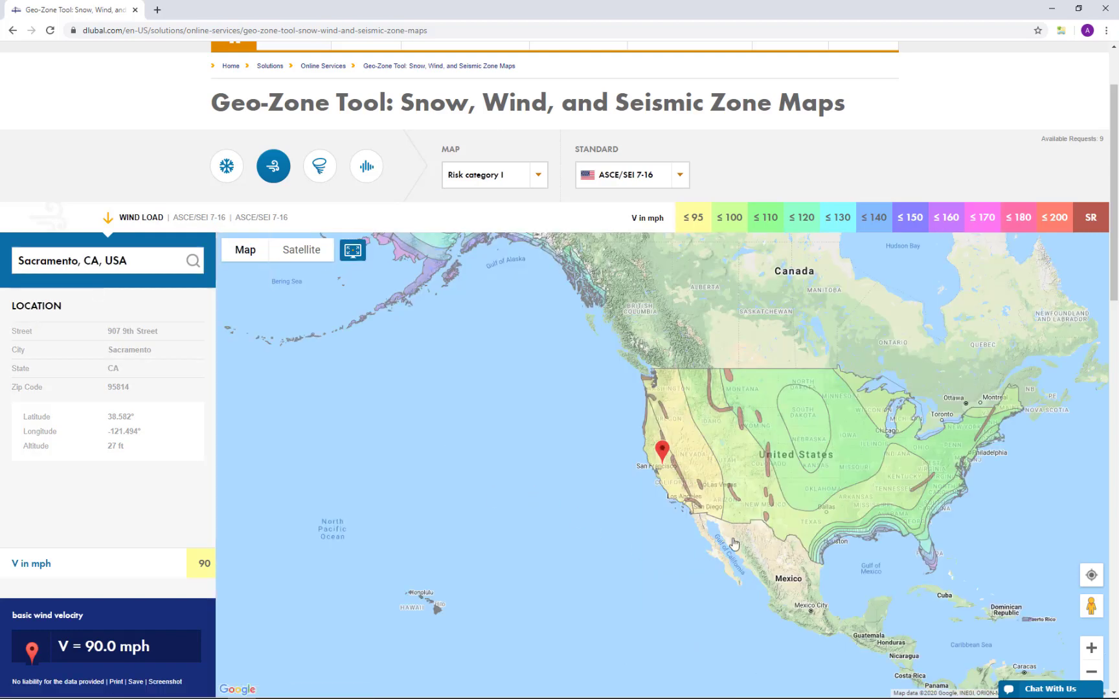
scroll(665, 467, up, 2)
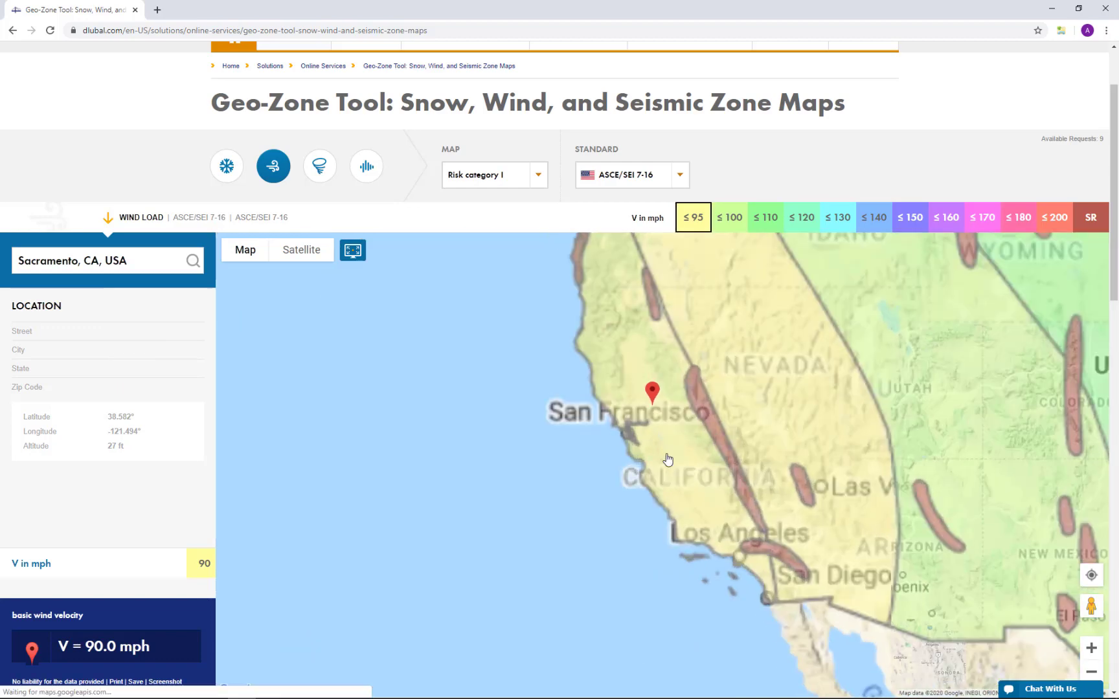
scroll(668, 459, up, 1)
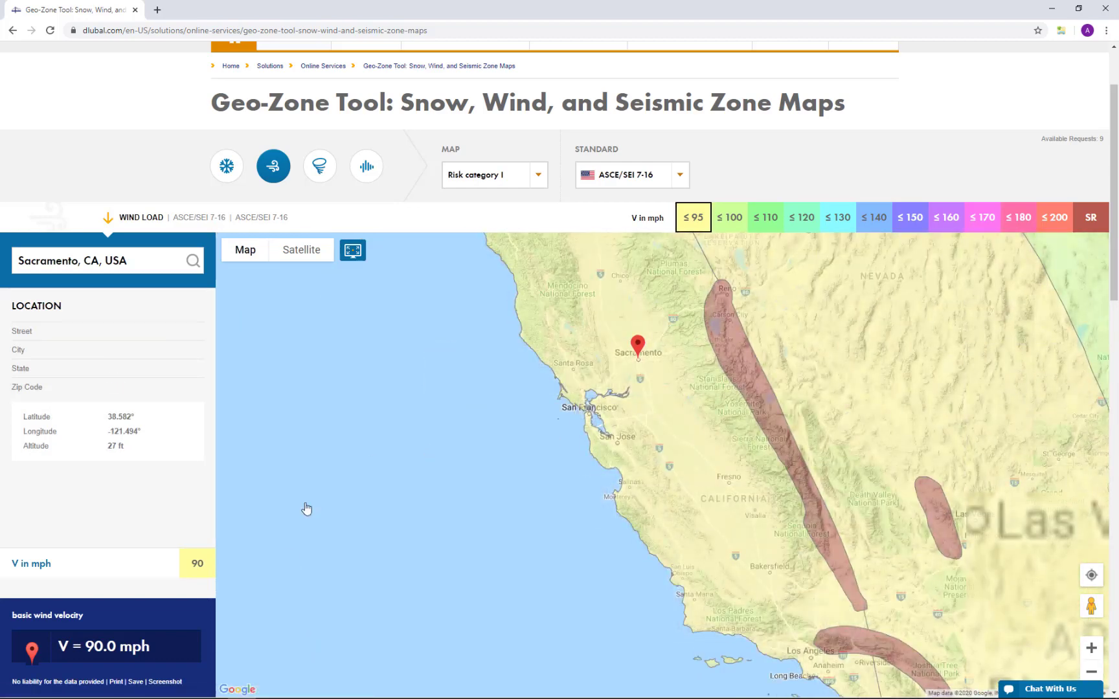
scroll(272, 525, down, 2)
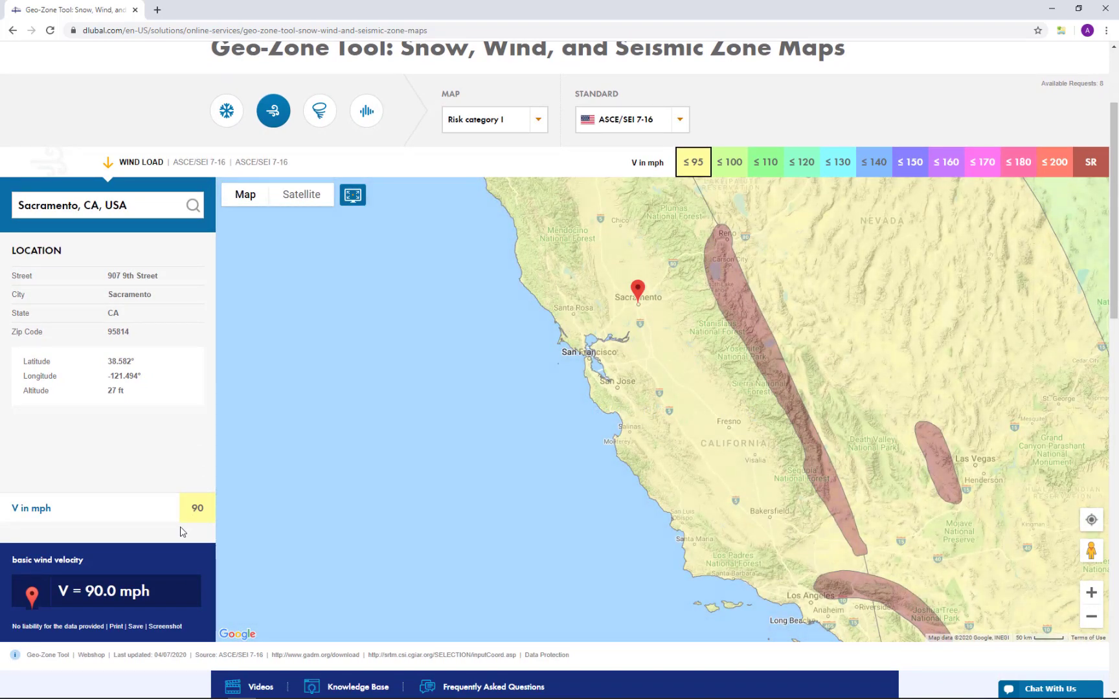
- Switch back to RFEM and set the basic wind speed to 90 mph, keeping the velocity profile according to the standard
key(super+Tab)
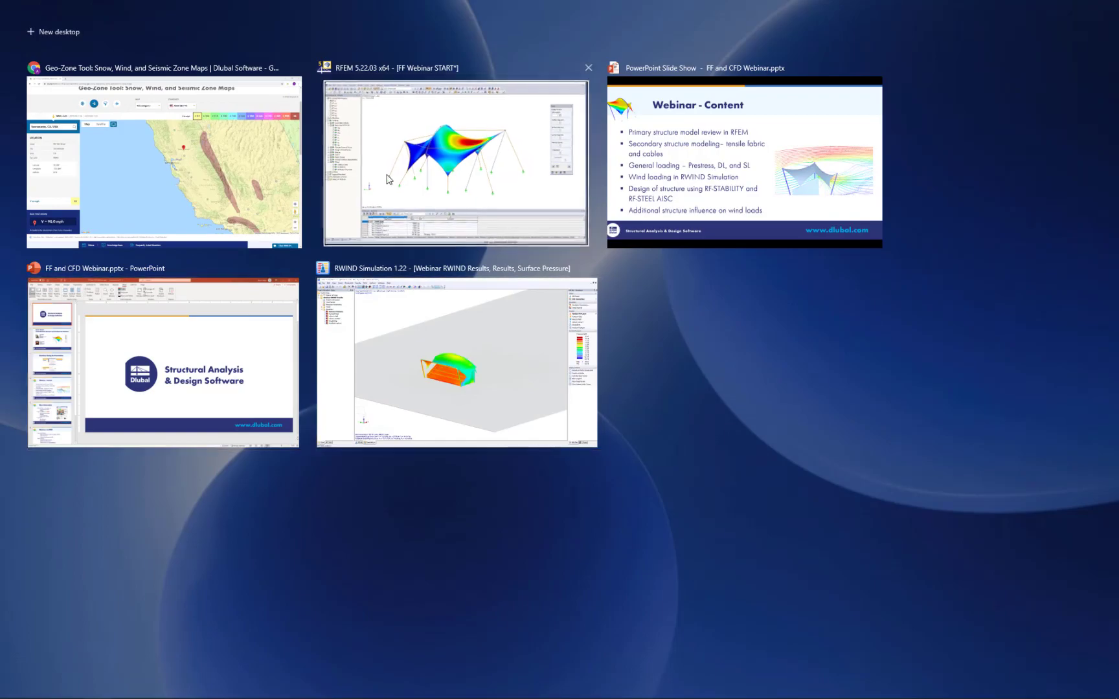
click(389, 179)
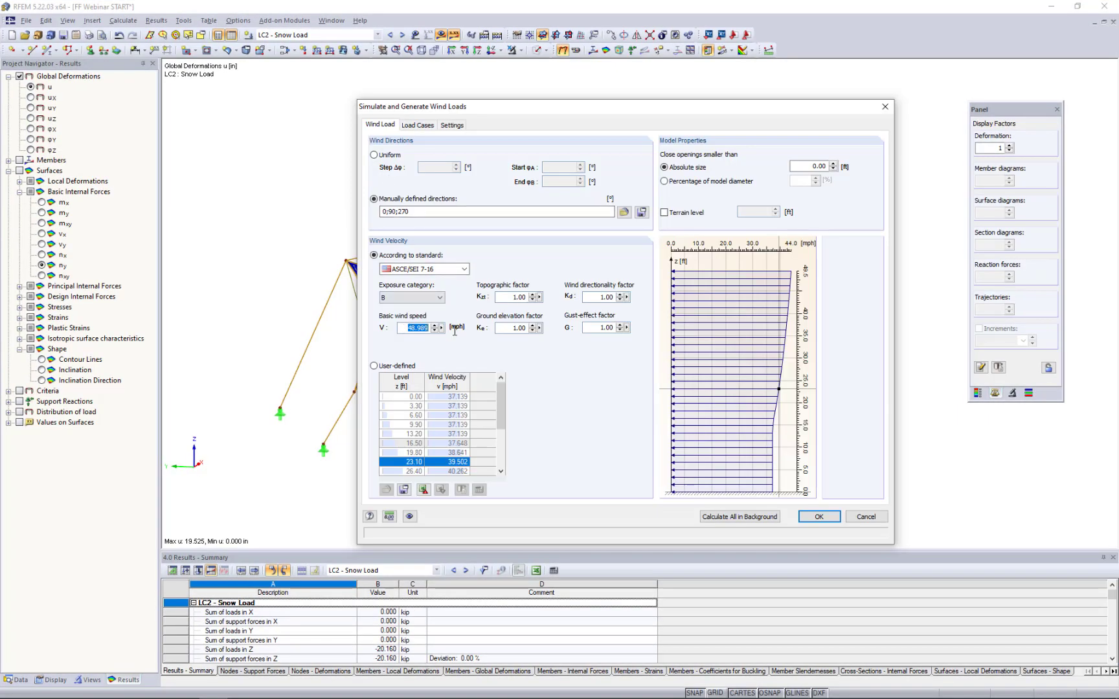
text(90)
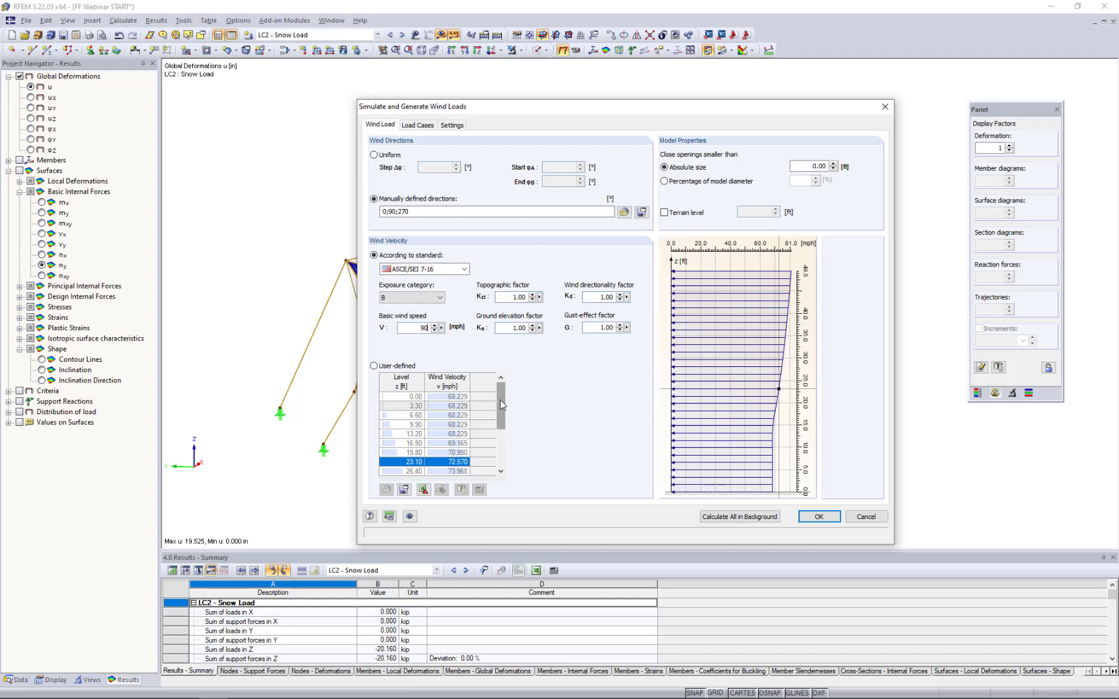
click(404, 366)
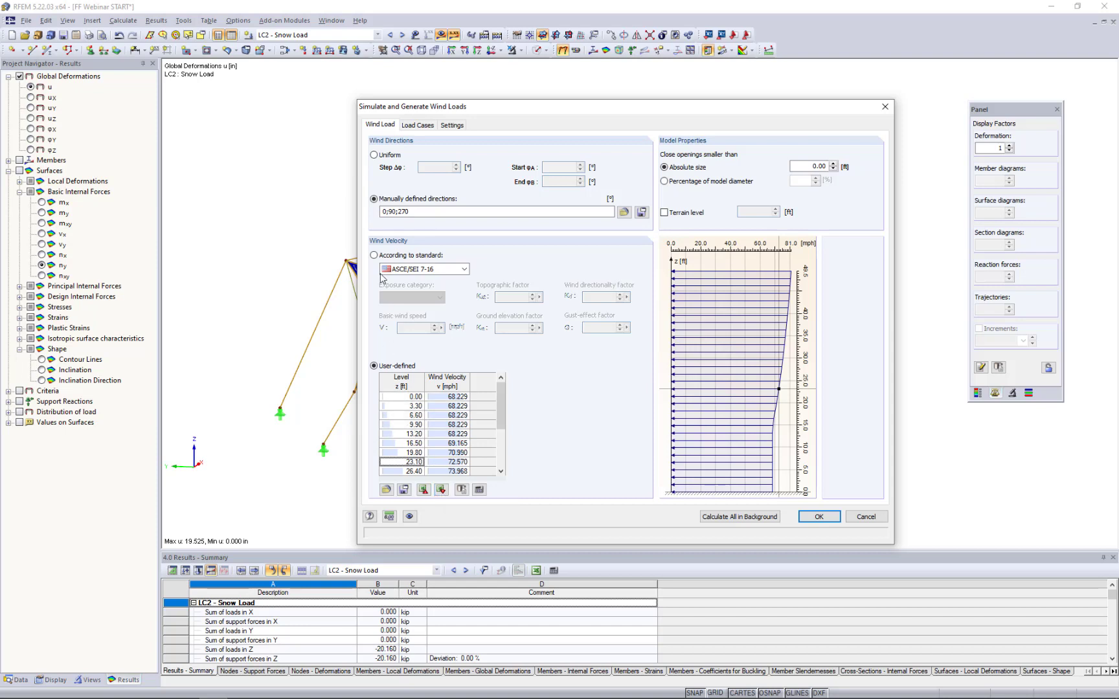
click(374, 256)
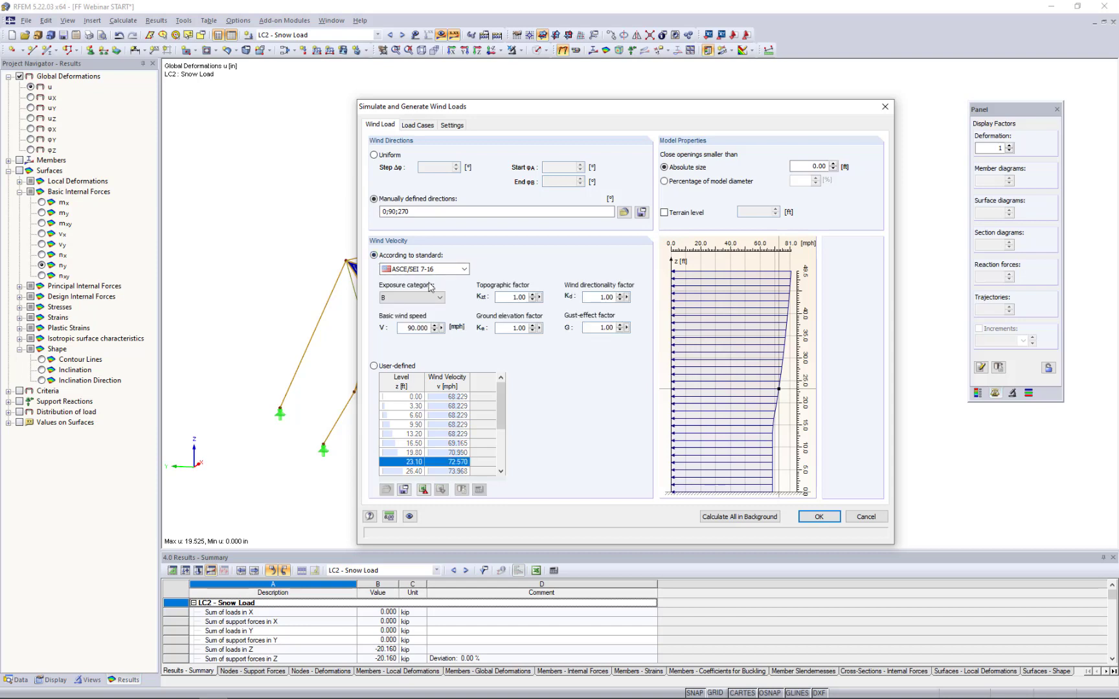
- Review the load cases for the wind directions and the flow, turbulence and calculation settings of the wind simulation
click(420, 125)
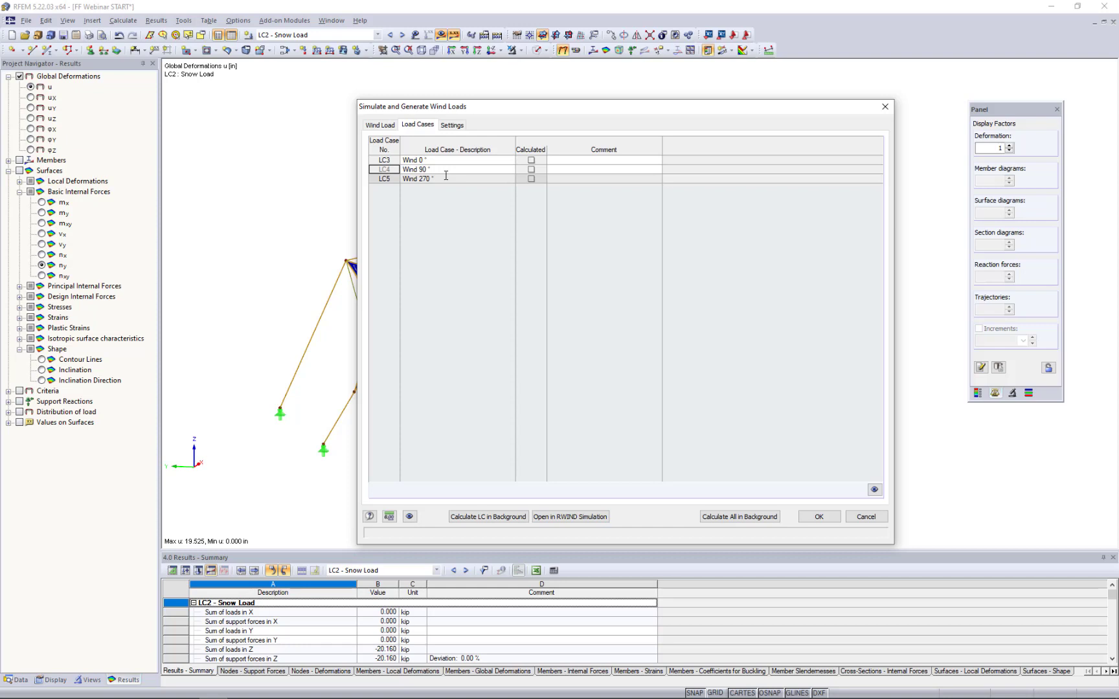
click(453, 127)
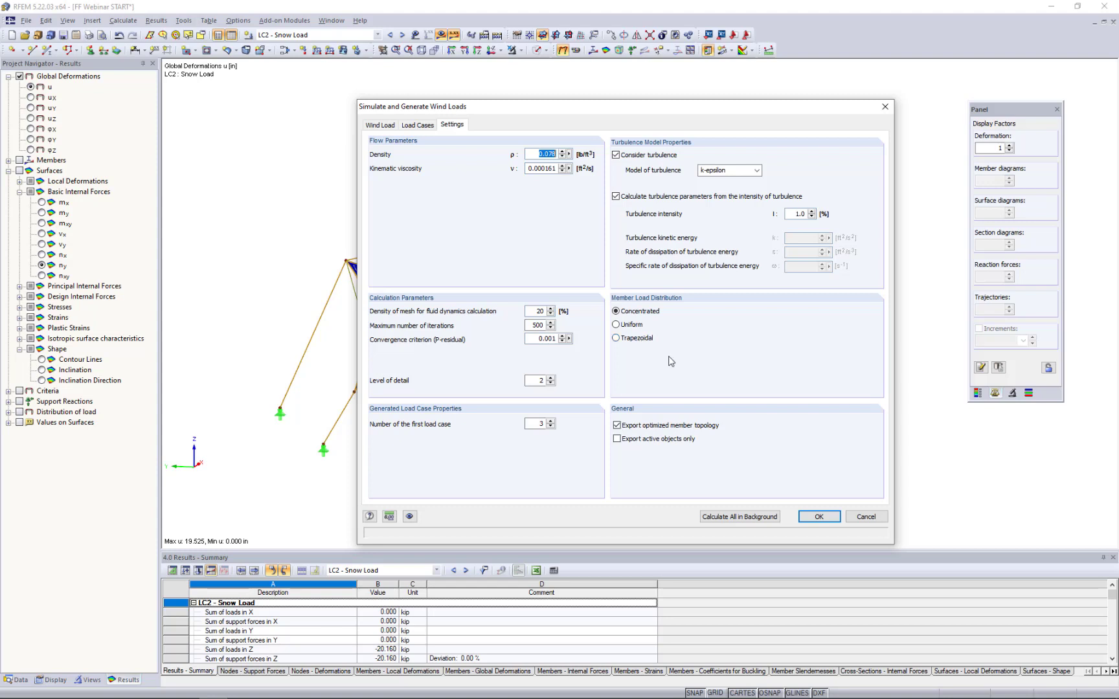
click(418, 125)
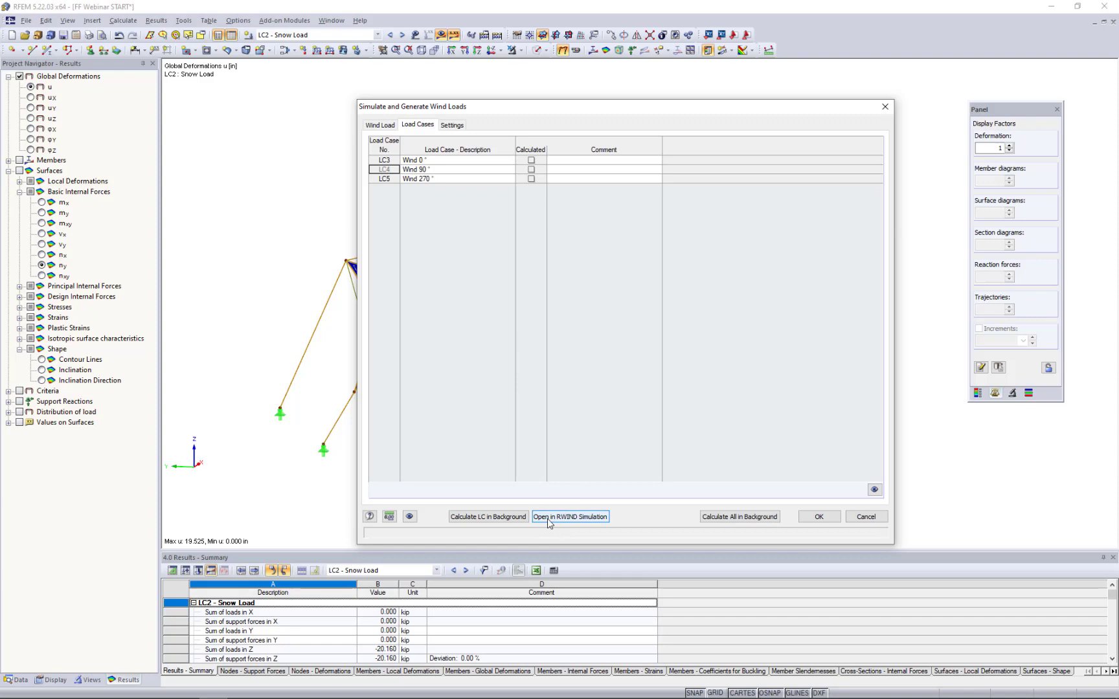
- Switch to RWIND Simulation and bring up the FF Webinar 270 deg project
key(super+Tab)
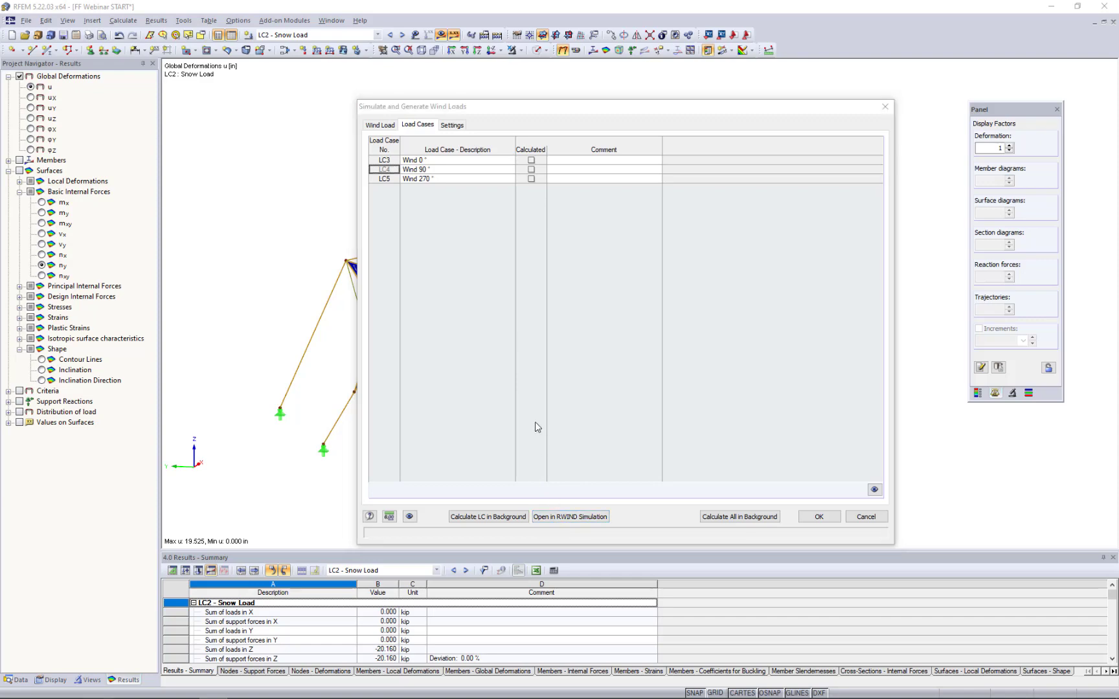
click(524, 364)
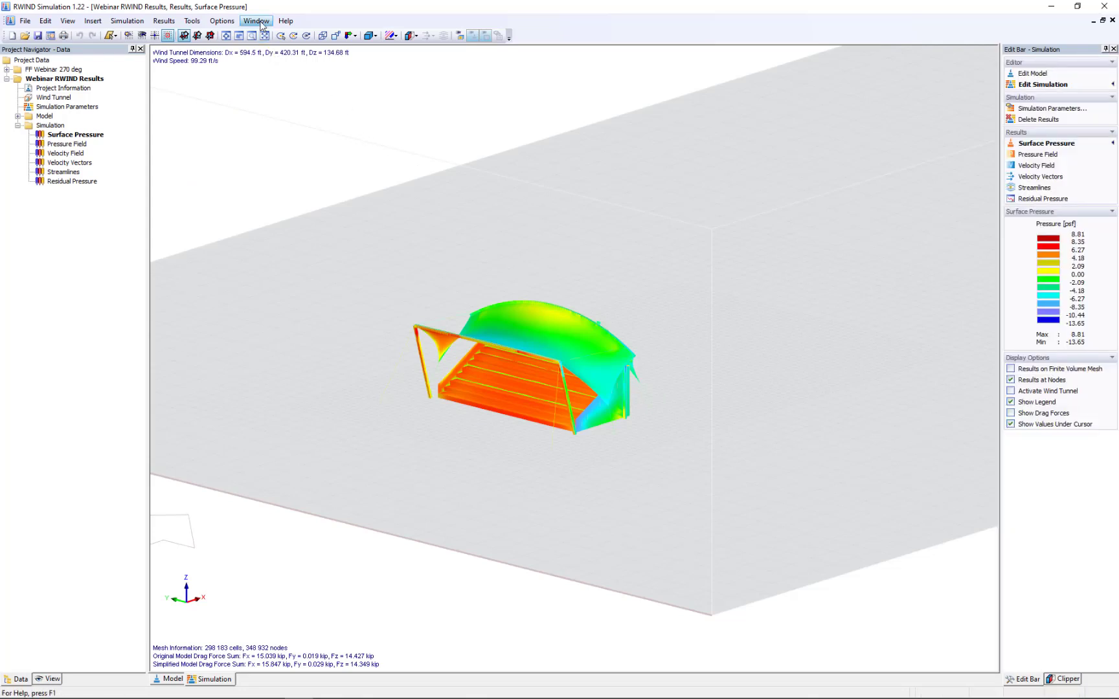
click(257, 20)
click(283, 132)
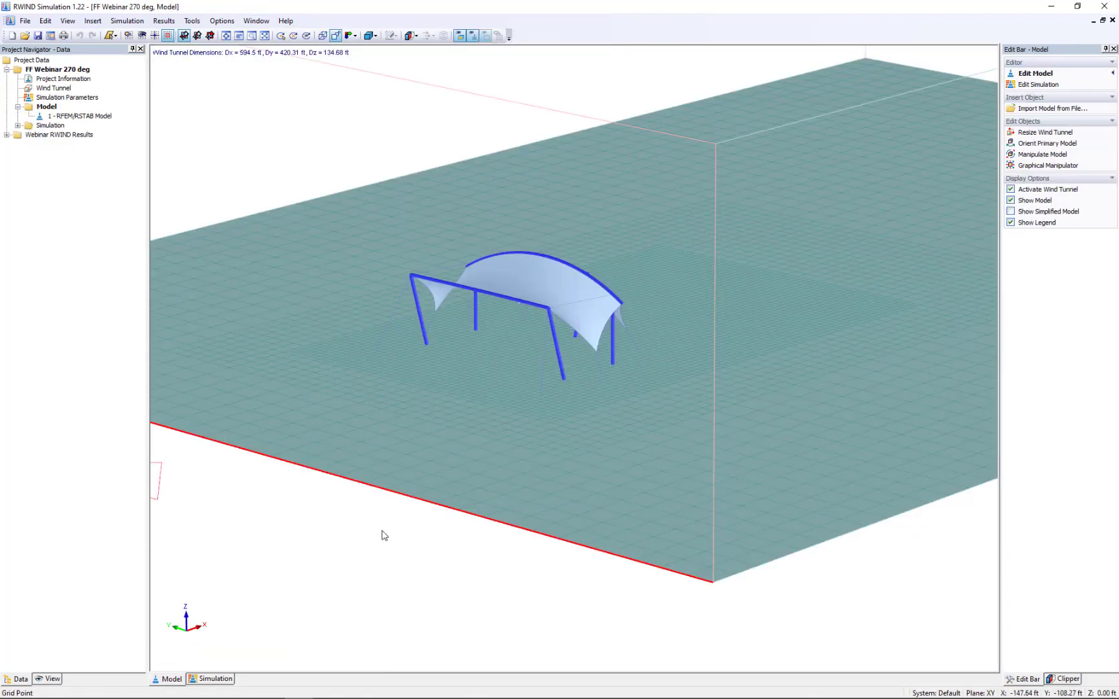
- Examine the imported tensile structure, its placement in the wind tunnel and the wind direction from several sides
scroll(382, 532, down, 4)
scroll(424, 529, down, 5)
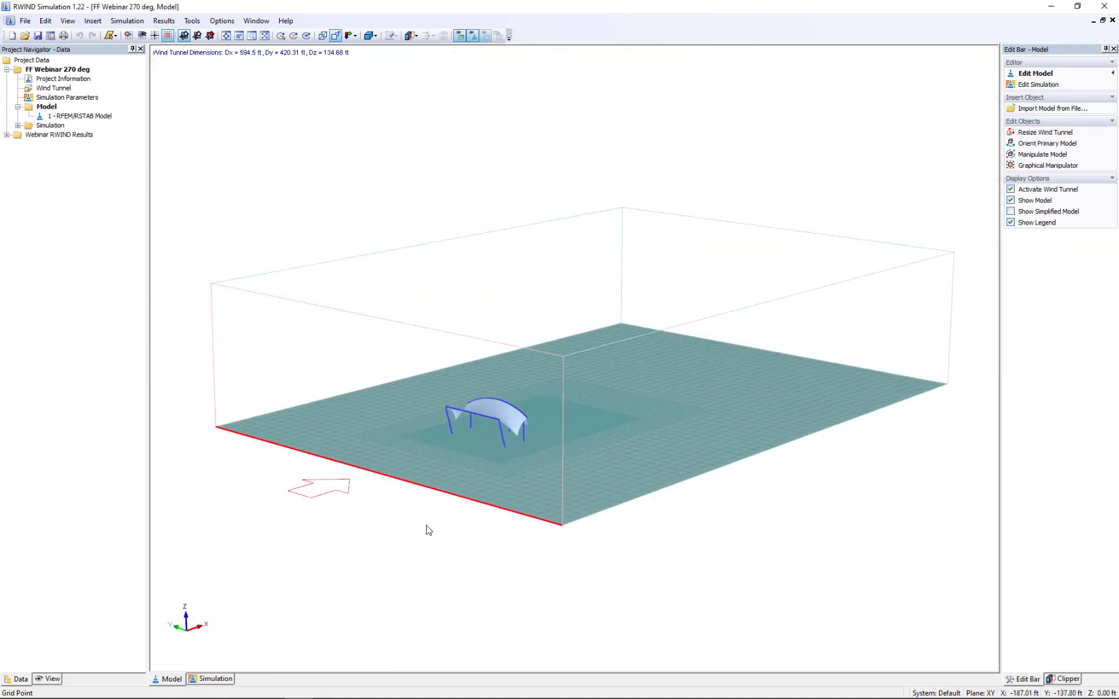
scroll(426, 529, up, 2)
scroll(529, 560, up, 2)
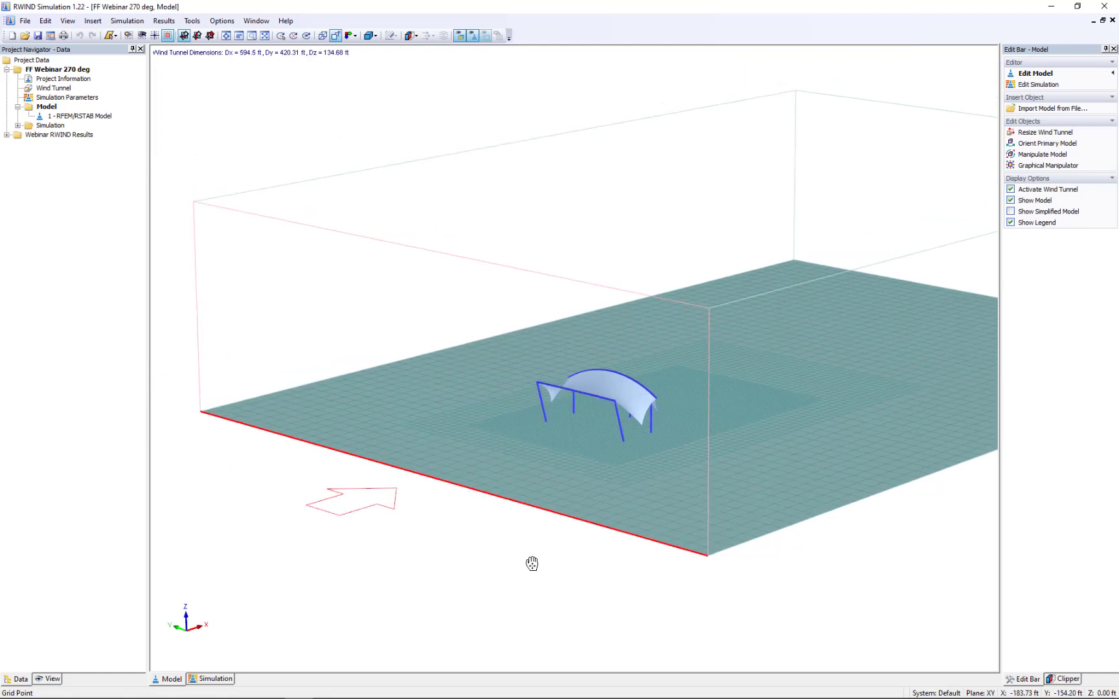
scroll(554, 558, down, 2)
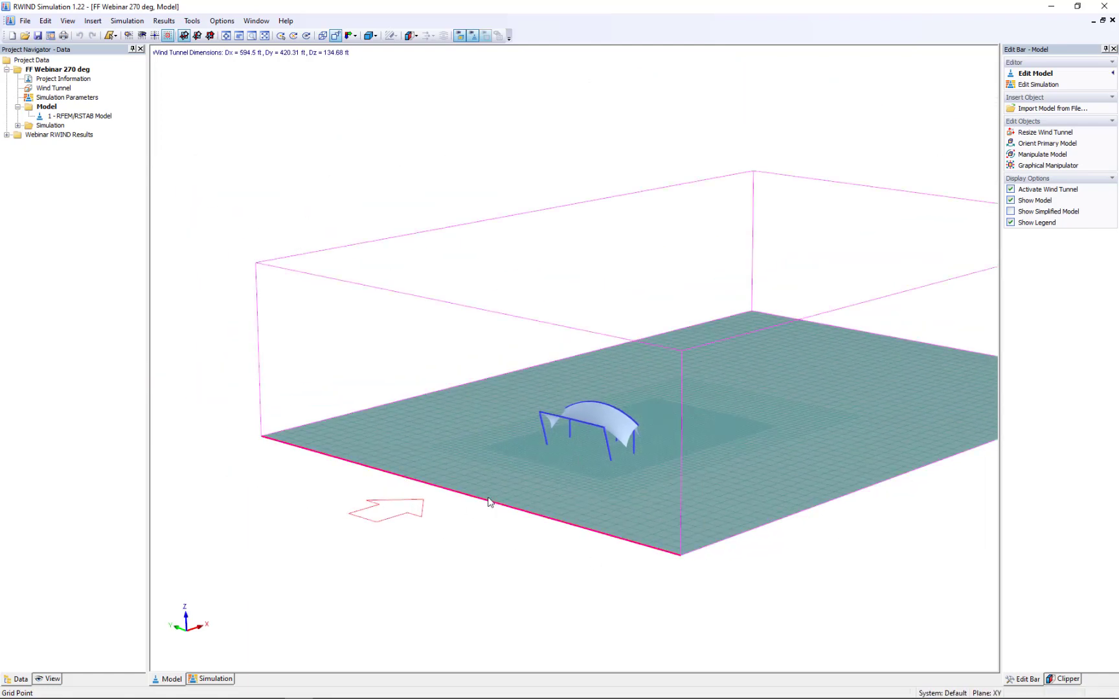
scroll(402, 534, down, 2)
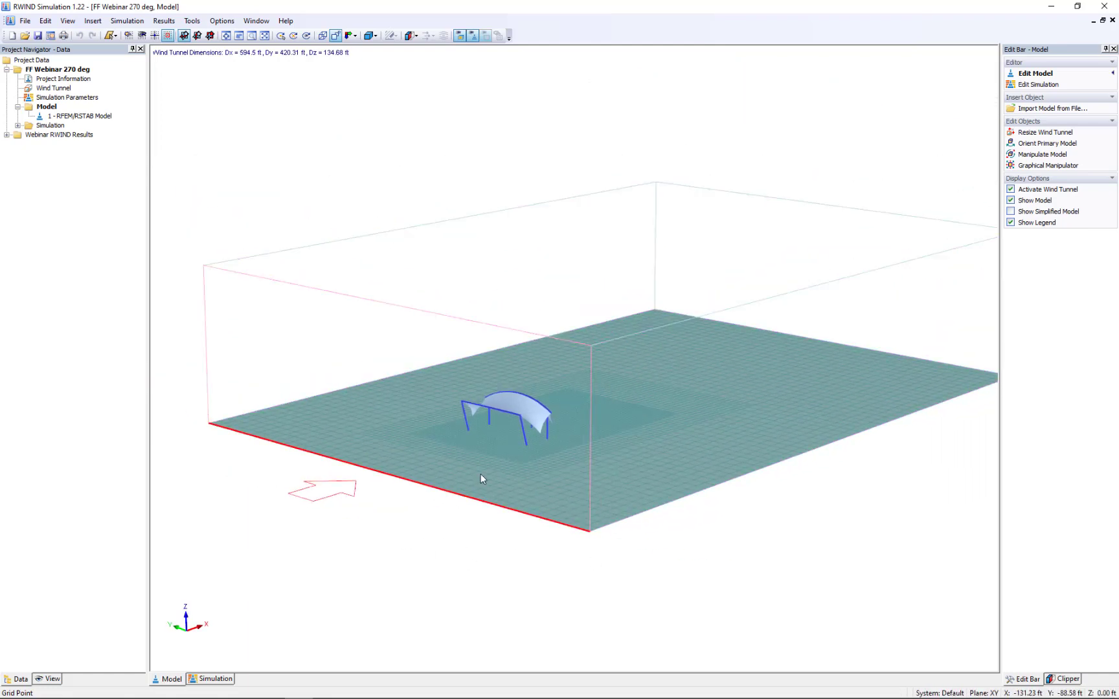
ctrl+middle_drag(612, 458, 513, 427)
scroll(513, 427, up, 4)
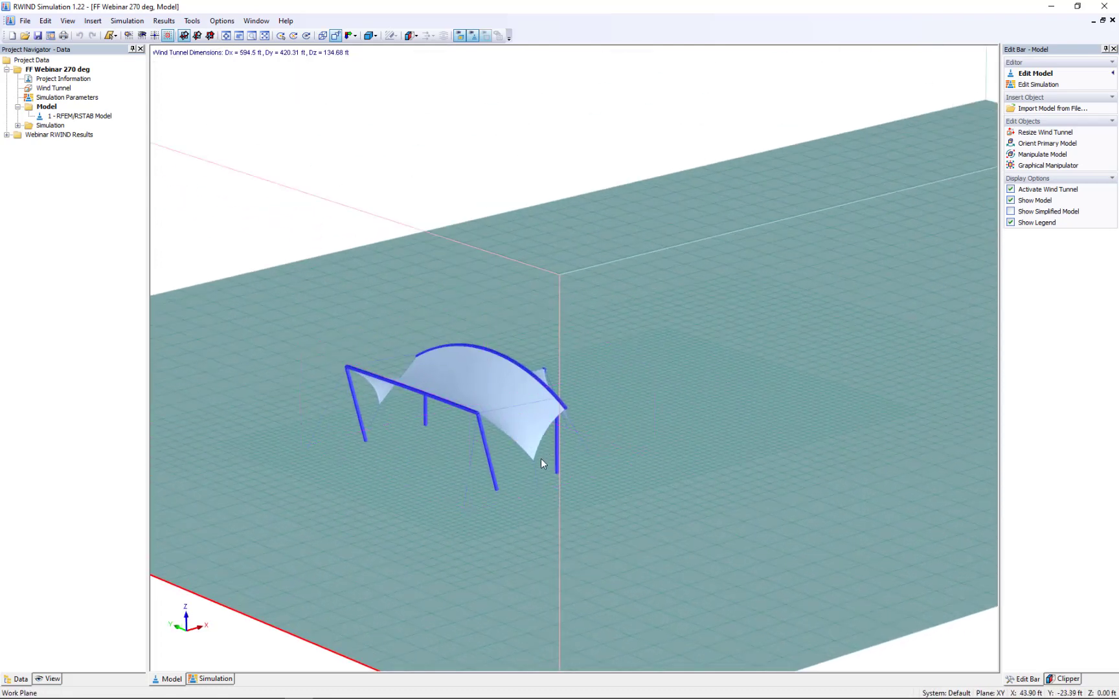
ctrl+middle_drag(530, 535, 434, 482)
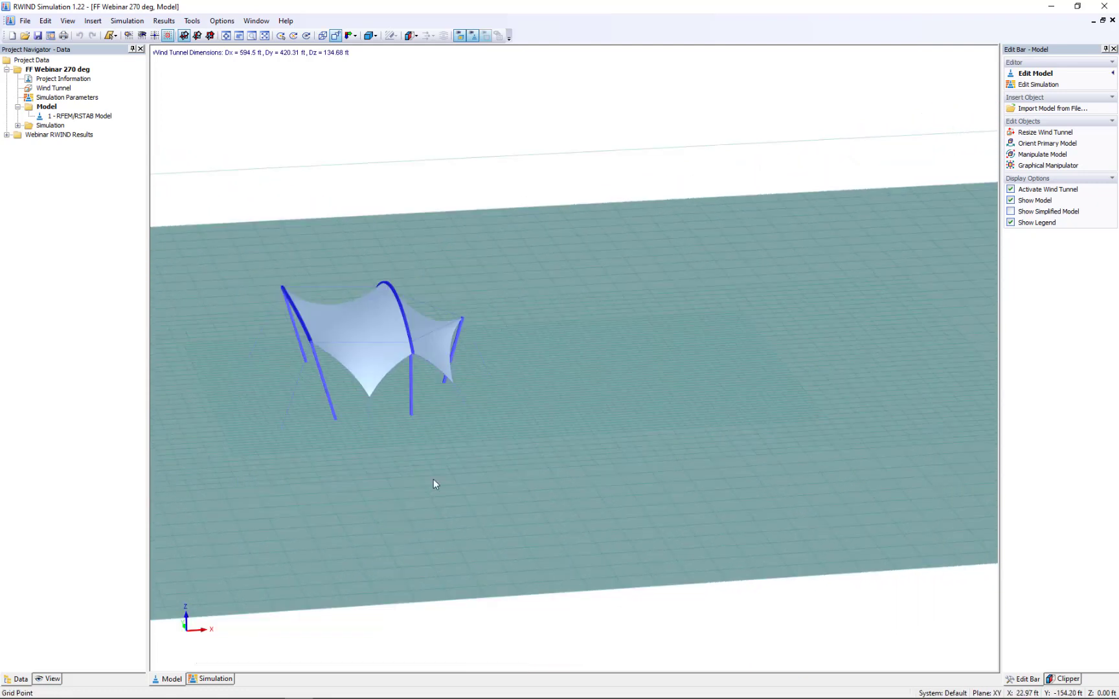
scroll(344, 313, up, 3)
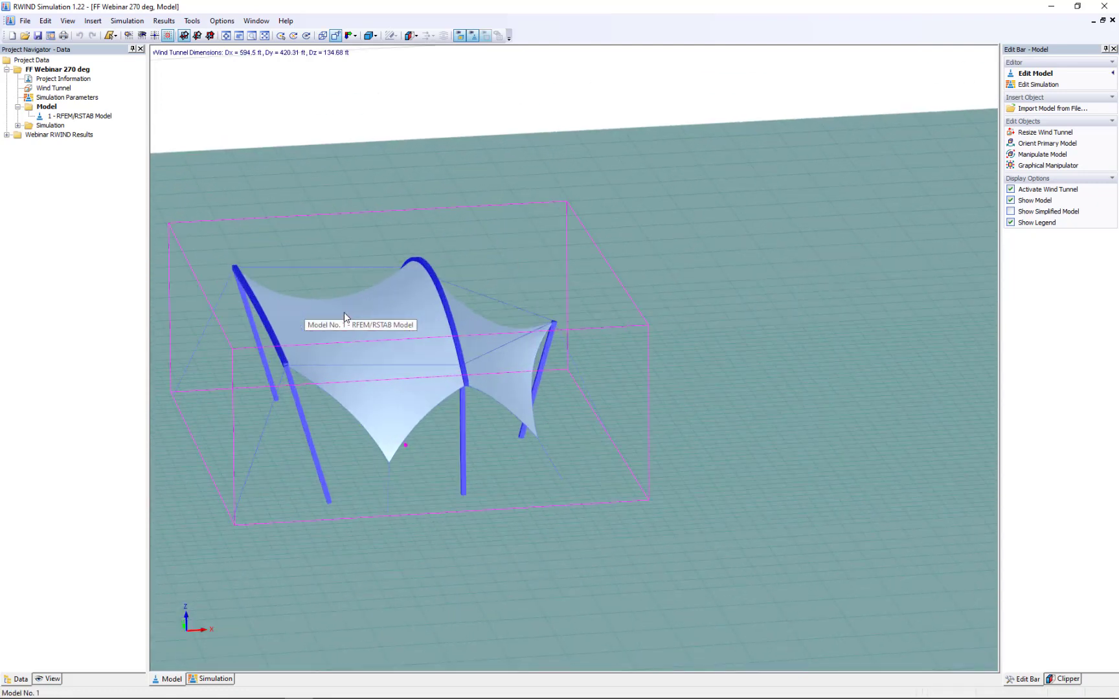
scroll(372, 375, down, 4)
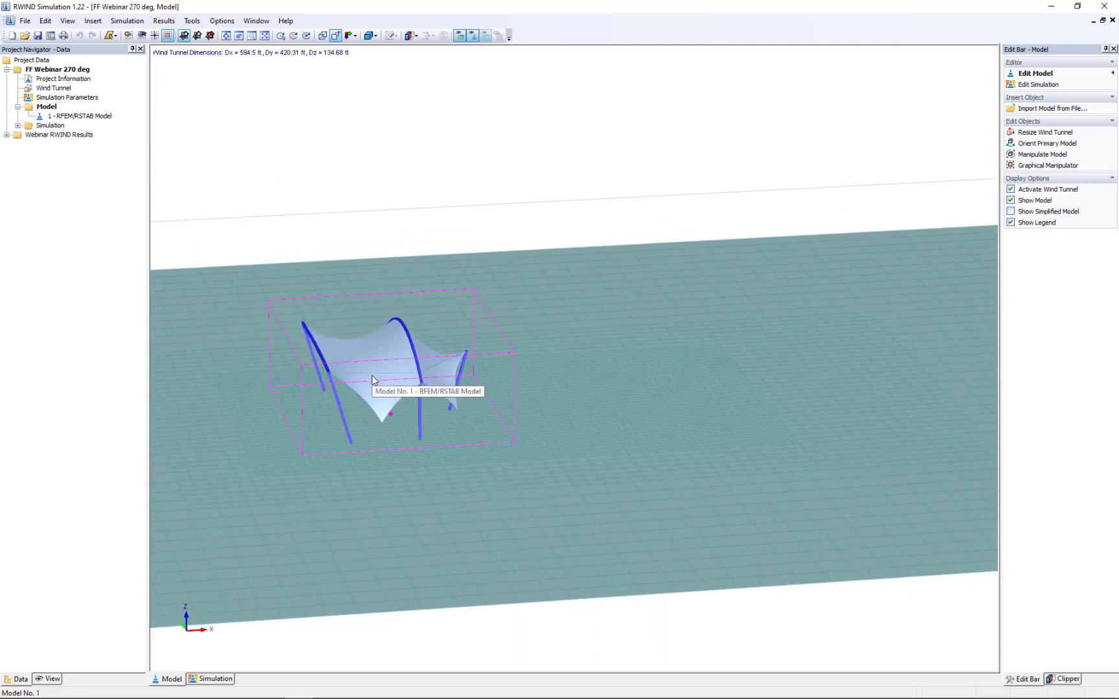
ctrl+middle_drag(372, 375, 497, 467)
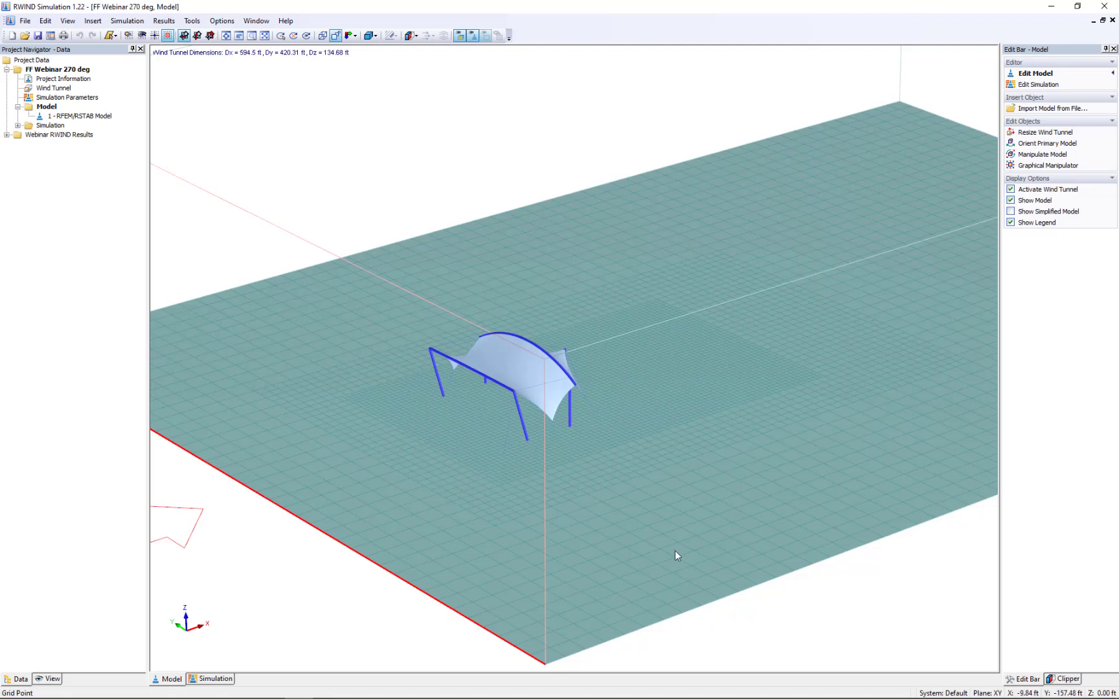
middle_drag(674, 554, 632, 494)
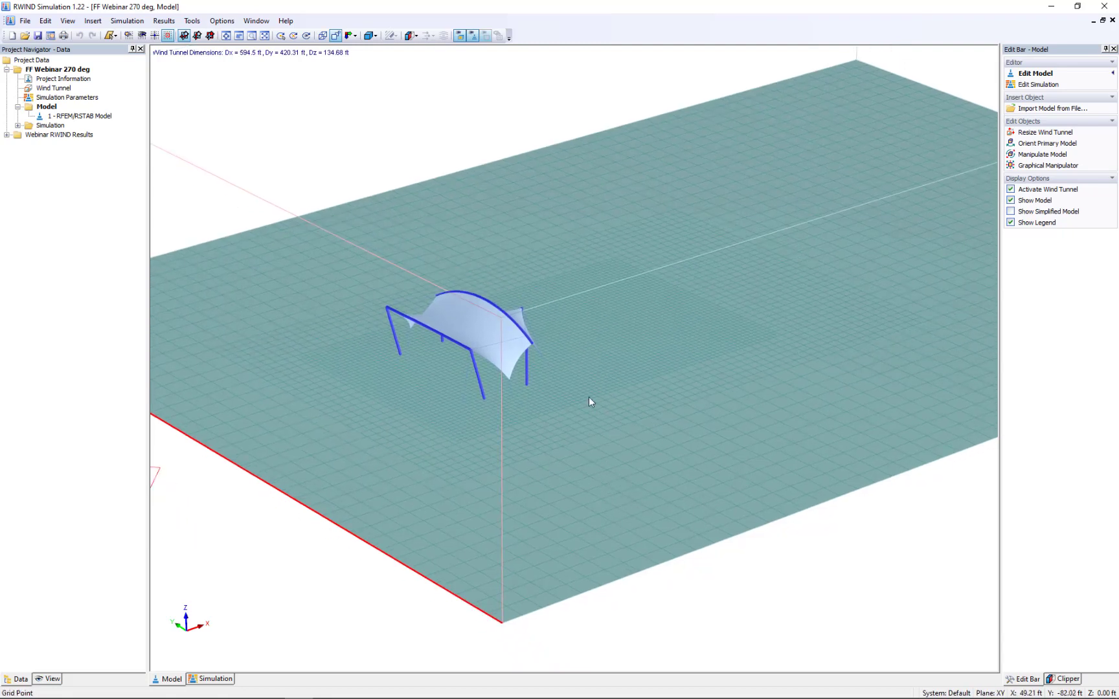
scroll(565, 384, up, 5)
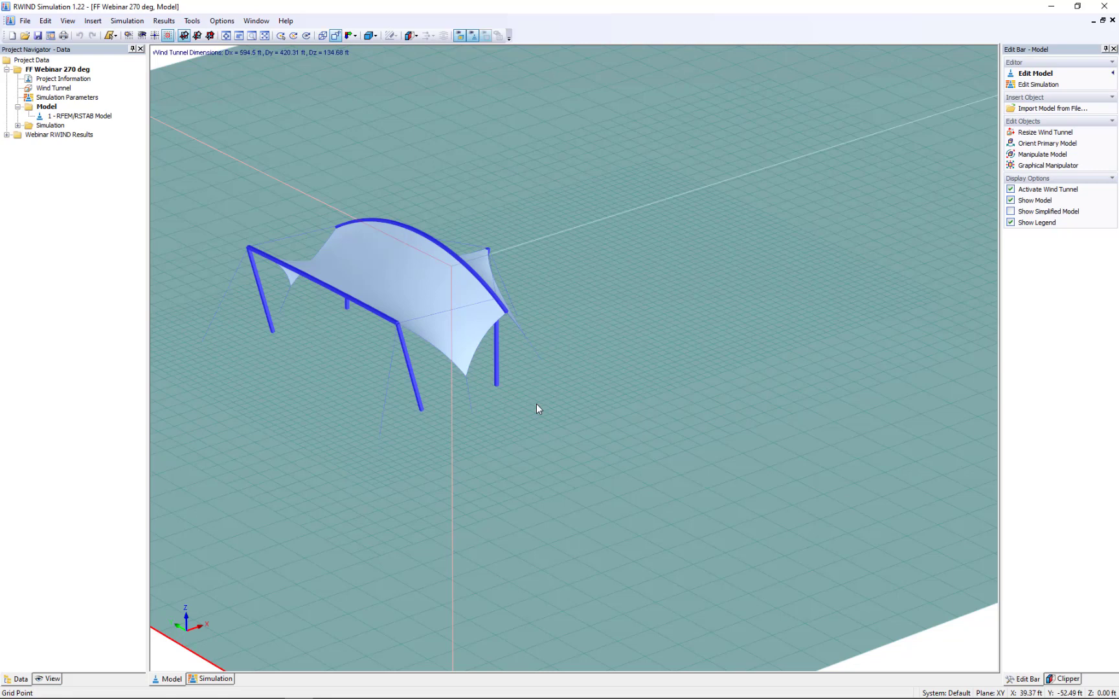
scroll(537, 405, down, 5)
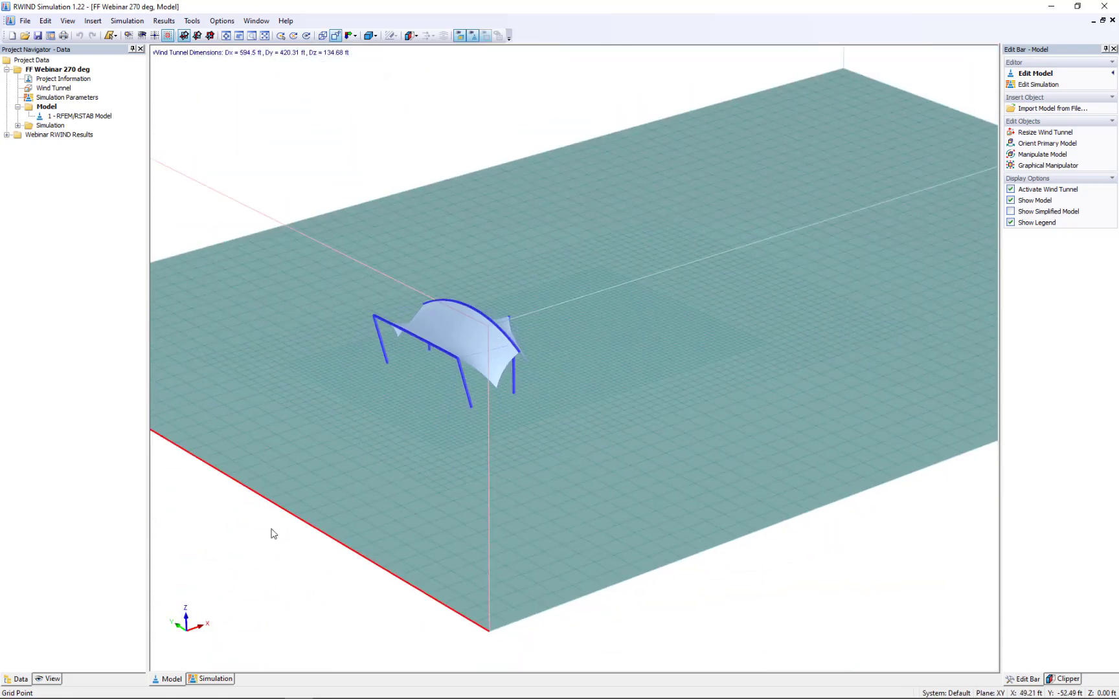
- Display the simulation's surface pressure results and inspect the pressure values on the windward and leeward sides of the membrane
click(206, 679)
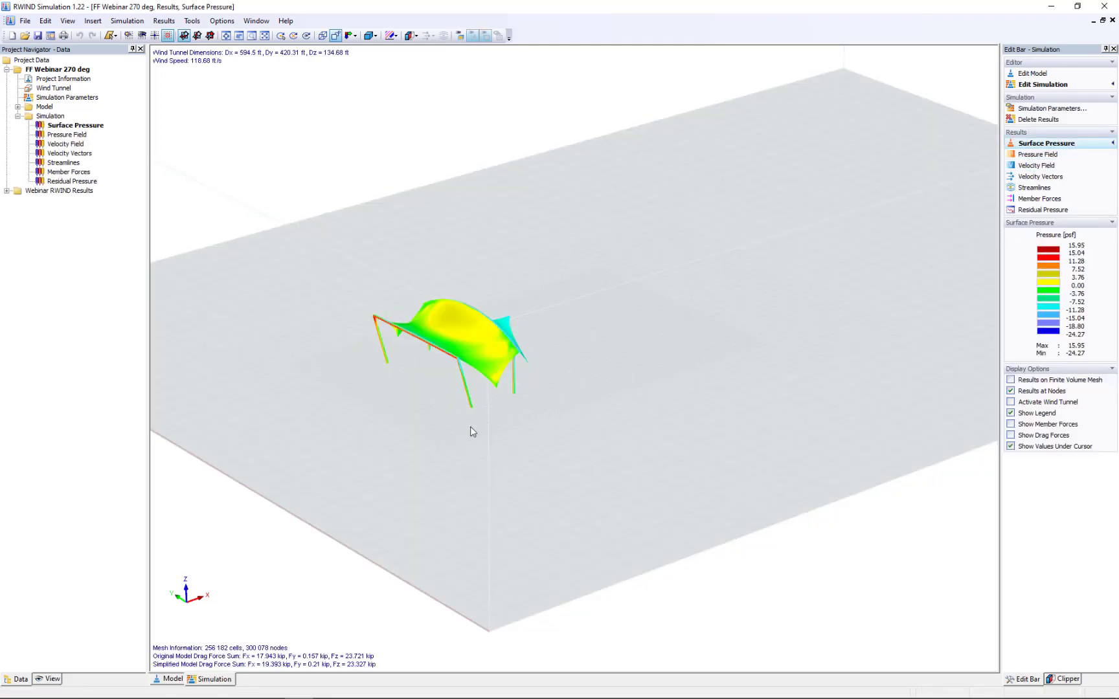
middle_drag(475, 430, 583, 460)
scroll(597, 433, up, 1)
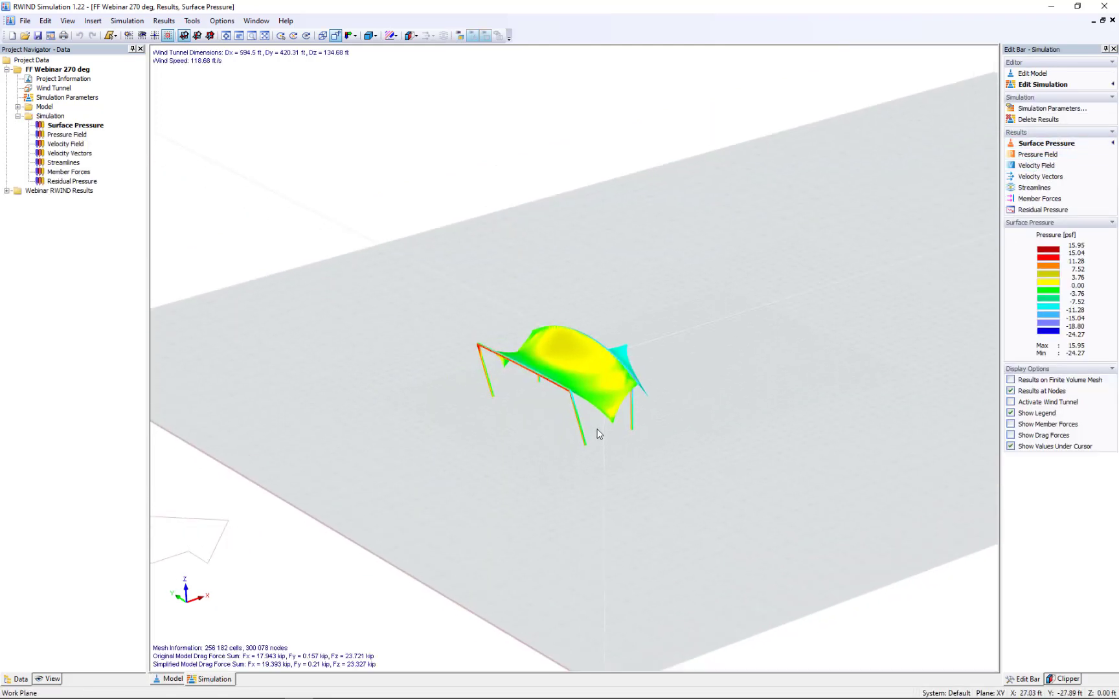
scroll(597, 434, up, 3)
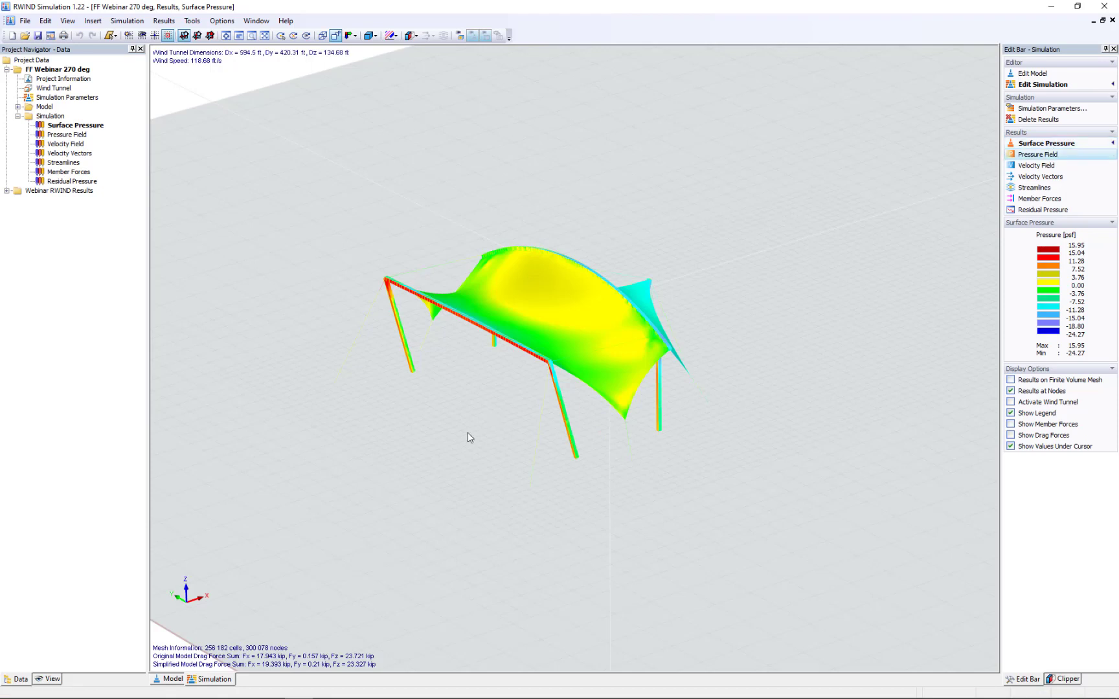
middle_drag(522, 438, 547, 440)
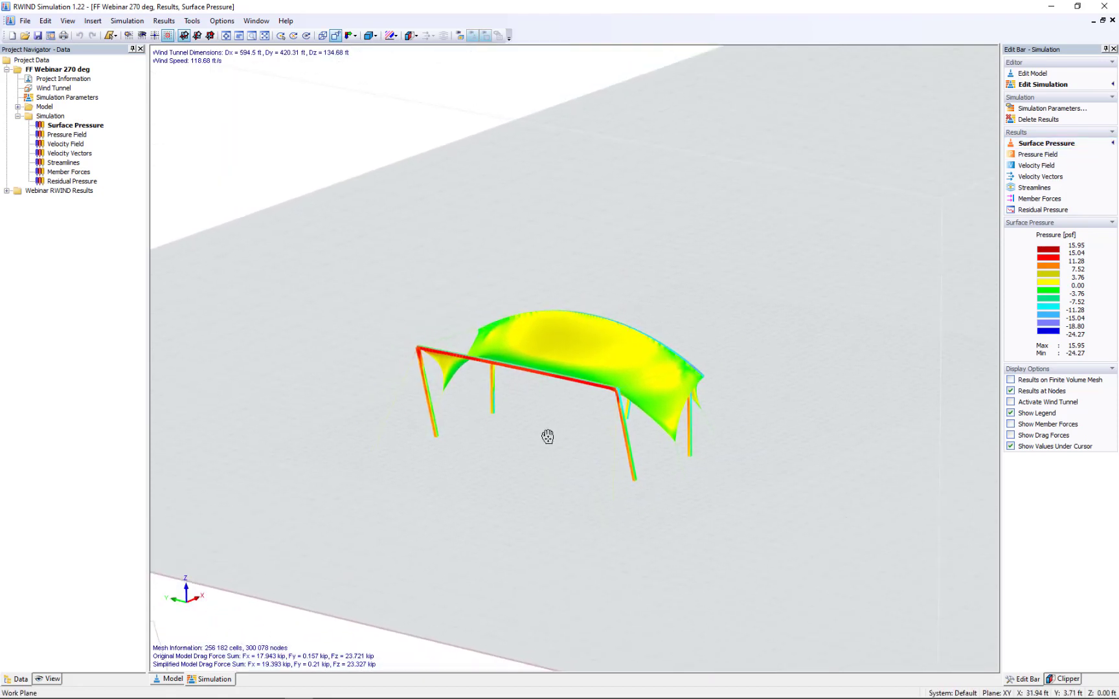
scroll(511, 382, up, 3)
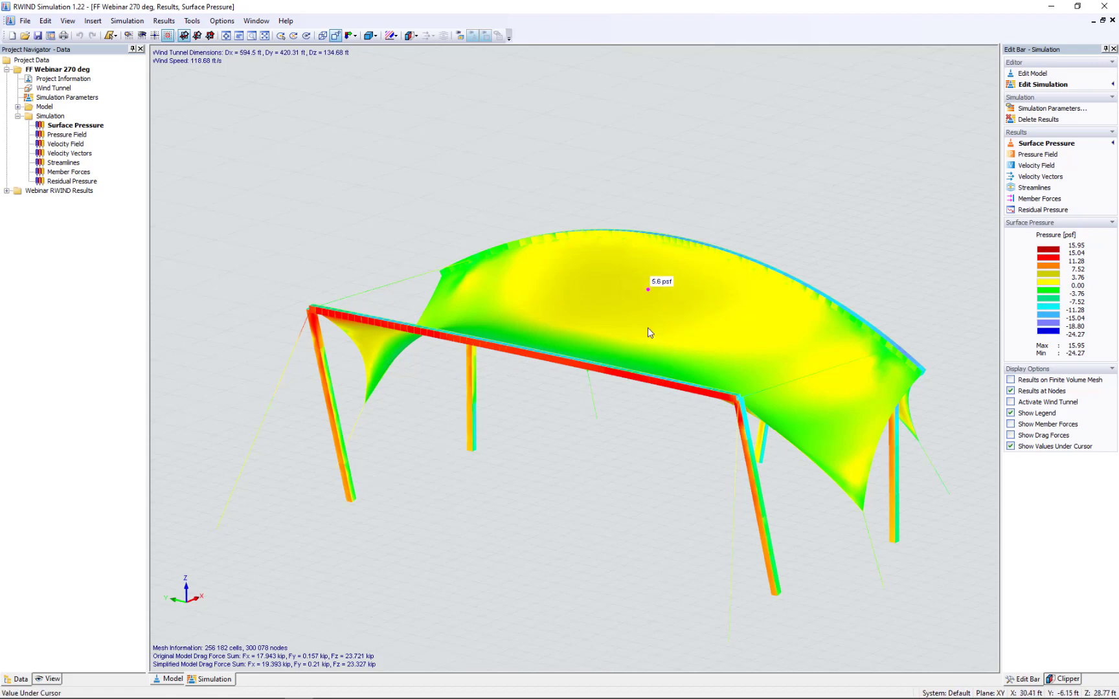
ctrl+middle_drag(642, 290, 586, 376)
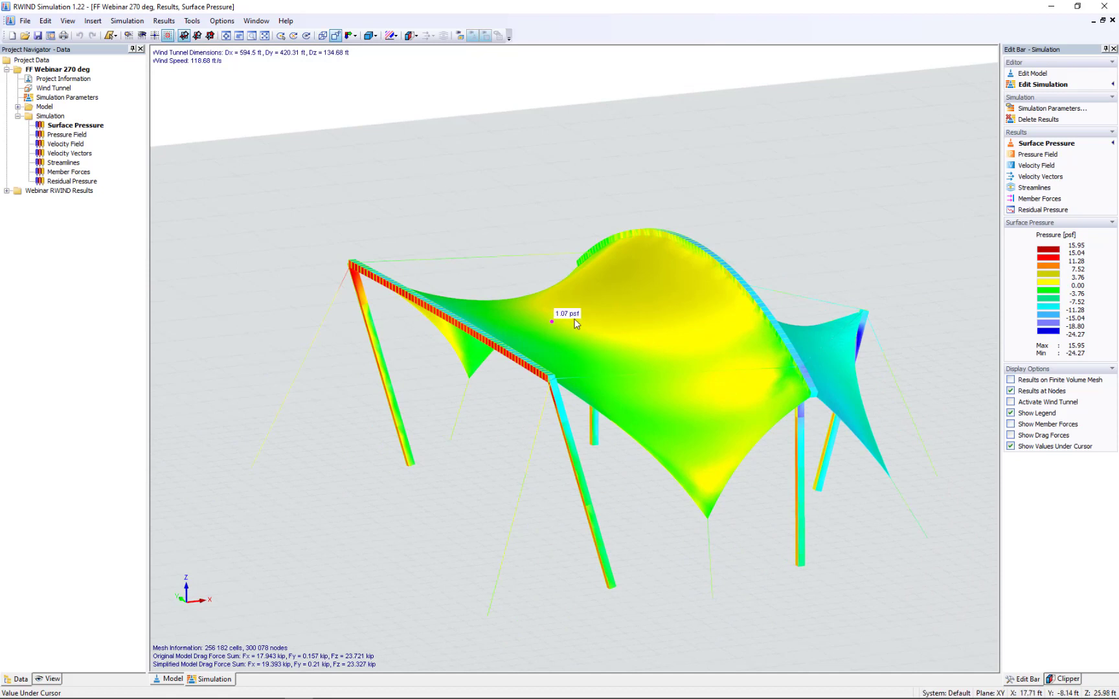
ctrl+middle_drag(867, 281, 635, 290)
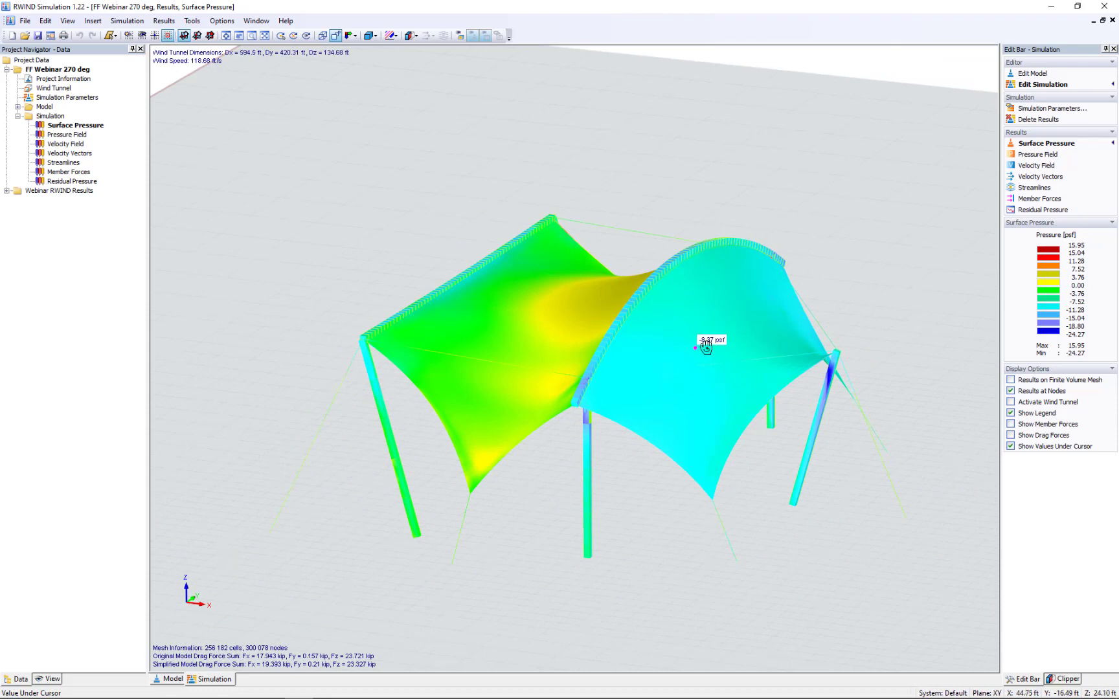
ctrl+middle_drag(709, 329, 528, 314)
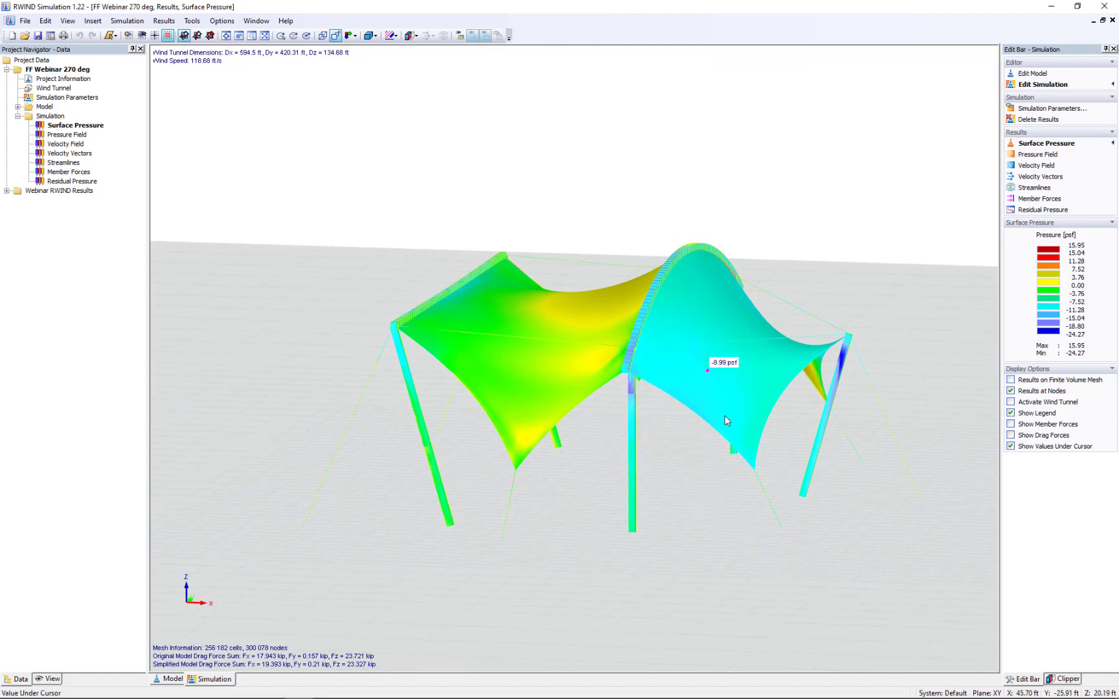
ctrl+middle_drag(749, 565, 881, 533)
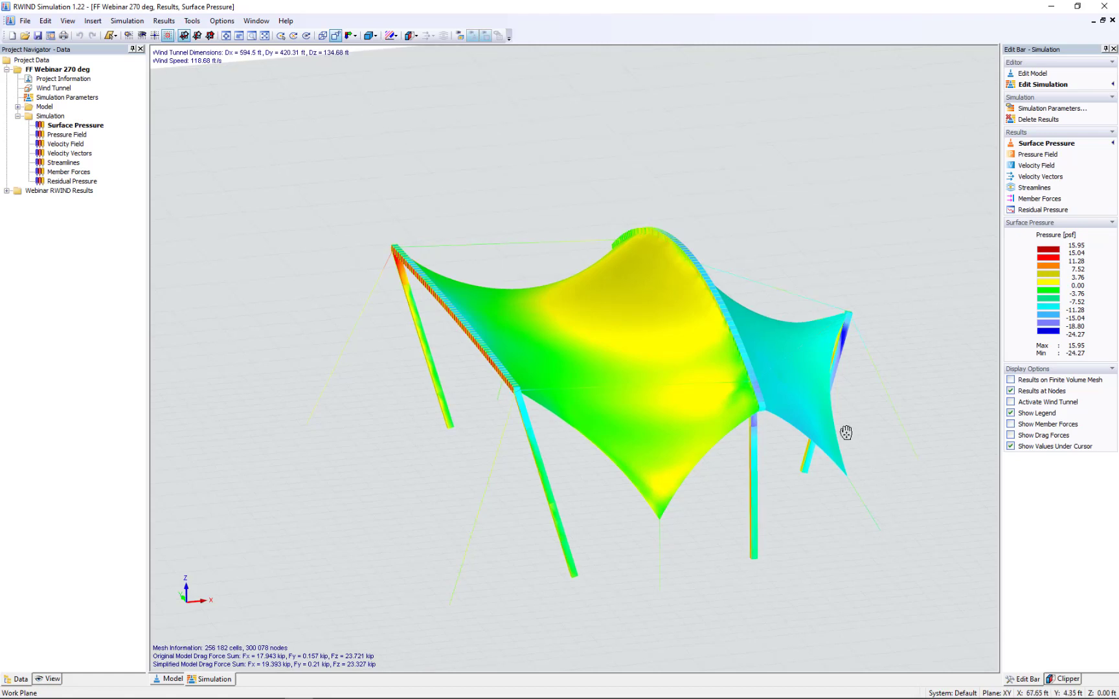
middle_drag(846, 432, 778, 397)
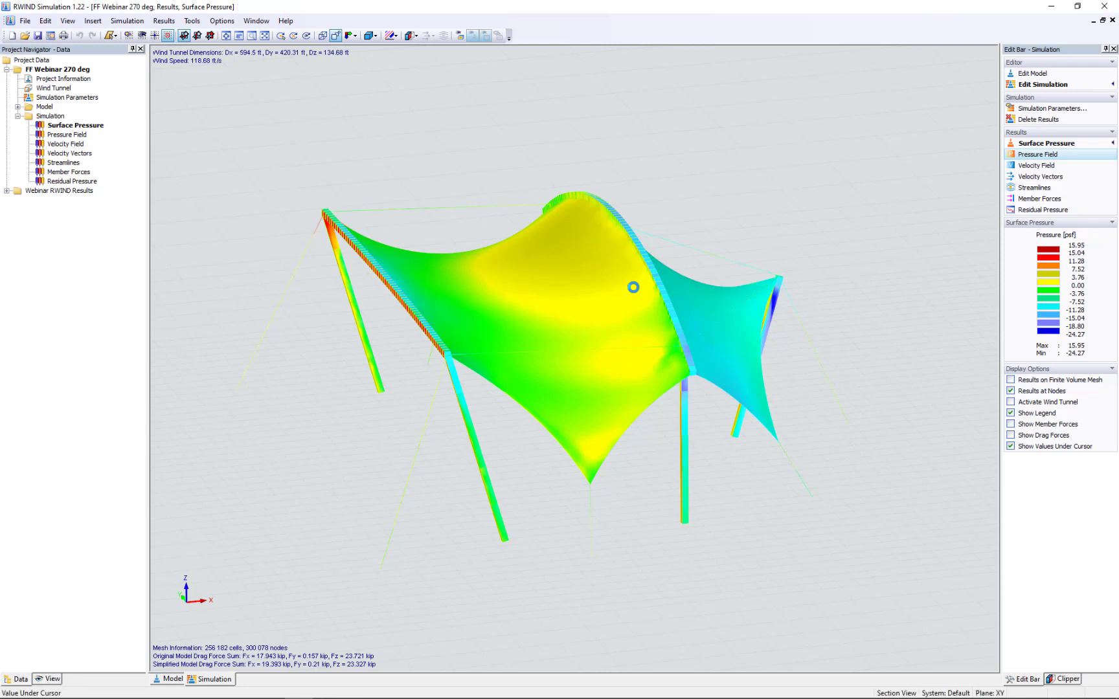
- Display the pressure field around the canopy and shift its slicer plane slightly through the structure
scroll(543, 360, down, 4)
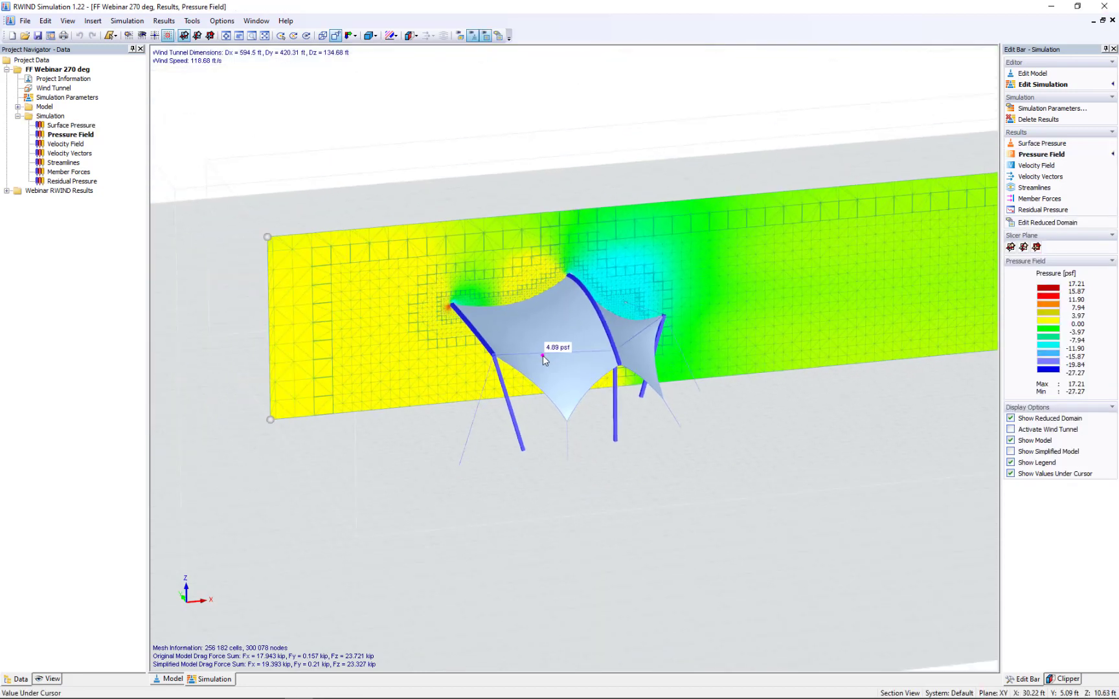
mouse_move(413, 428)
ctrl+middle_down()
mouse_move(452, 447)
mouse_move(444, 417)
mouse_move(412, 405)
ctrl+middle_up()
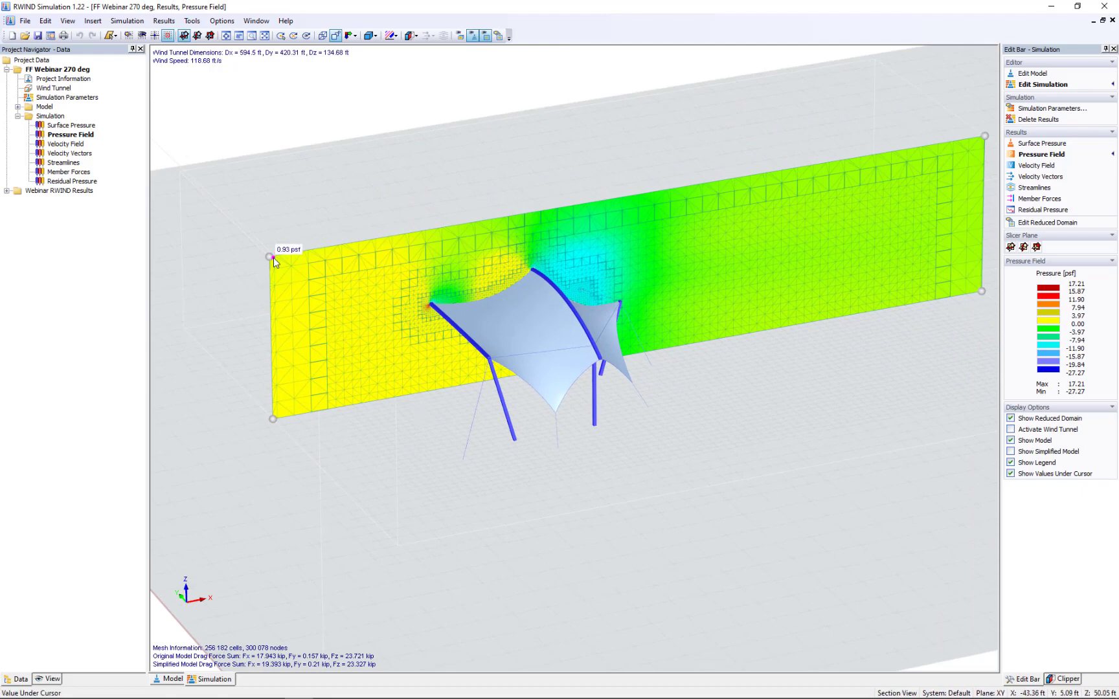
mouse_move(279, 266)
mouse_down()
mouse_move(292, 314)
mouse_move(277, 271)
mouse_up()
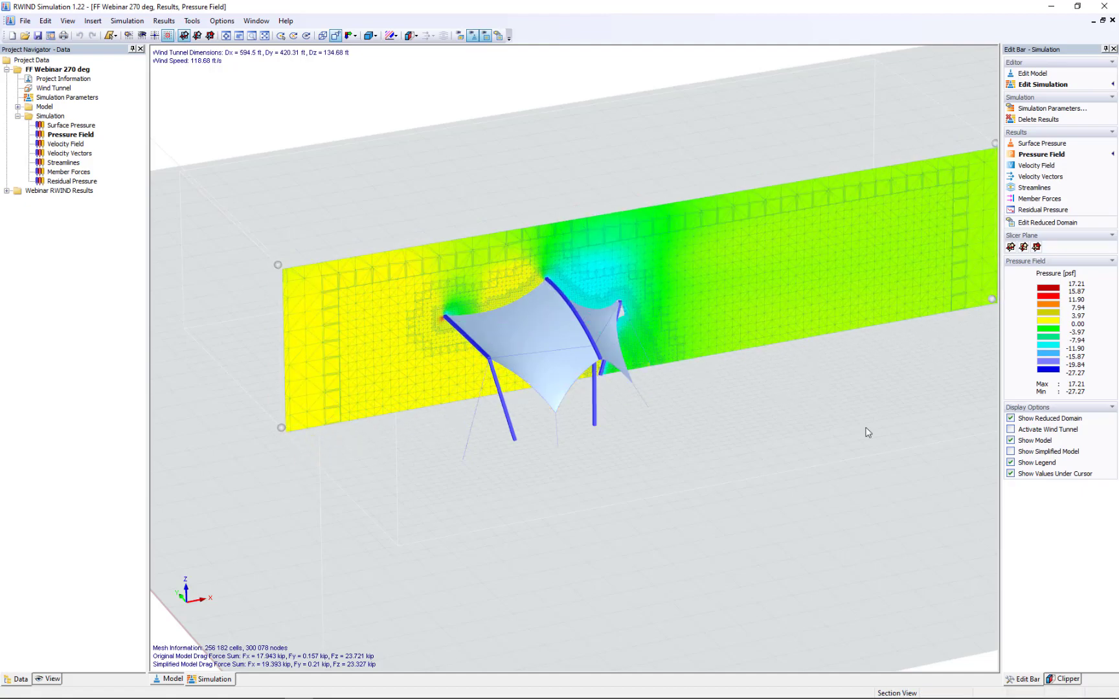
- Turn off the reduced domain to view the pressure field across the full wind tunnel, and turn it back on
click(1011, 418)
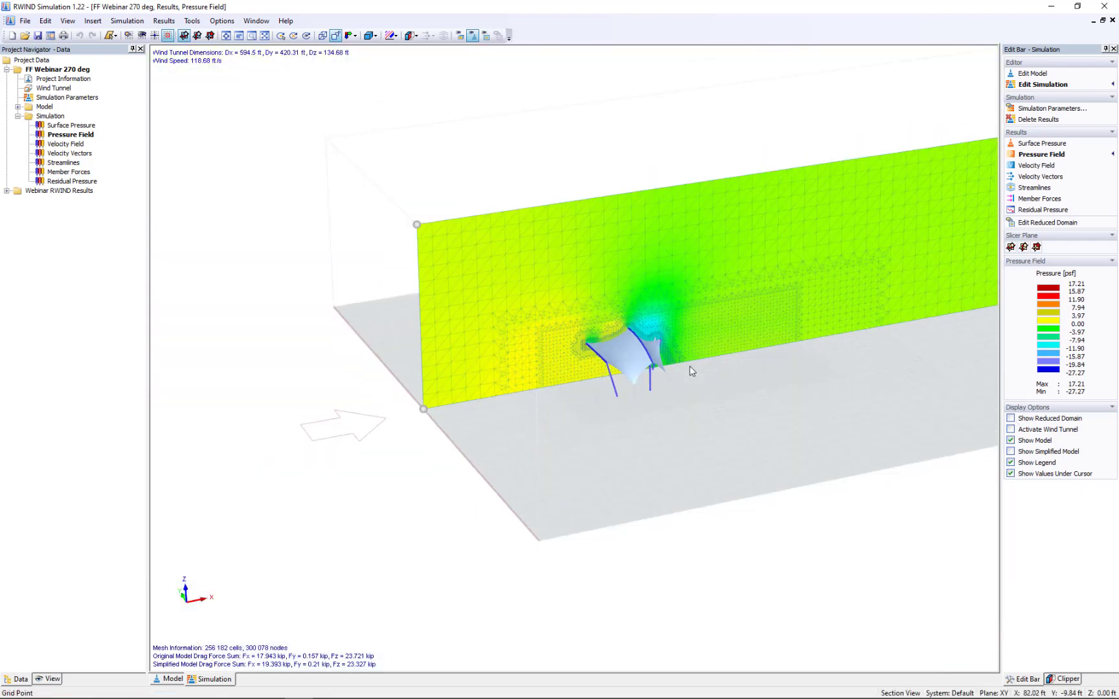
middle_drag(738, 366, 564, 392)
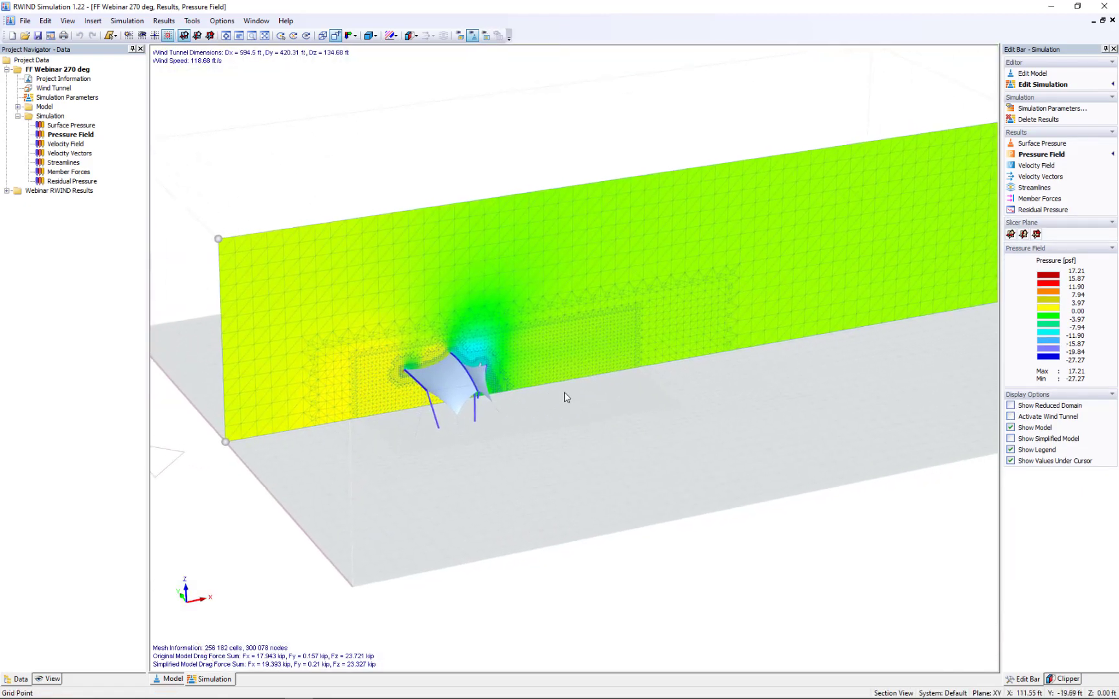
scroll(559, 385, up, 1)
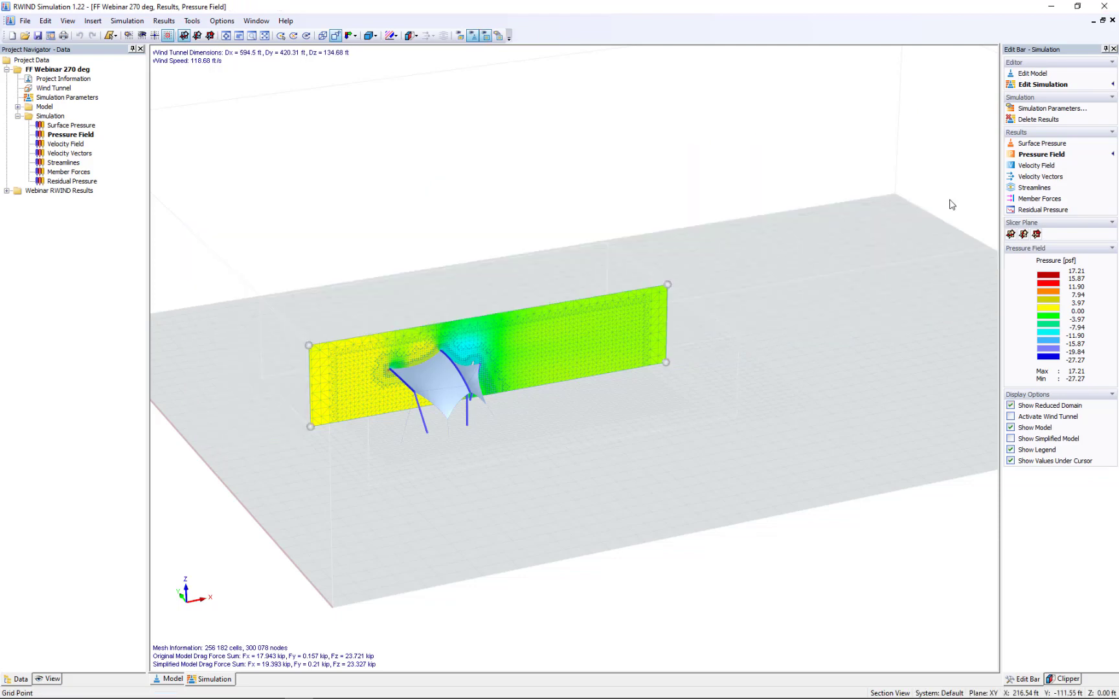
- Display the velocity field, shift its slicer plane slightly through the canopy, and inspect wind speeds on the windward and leeward sides
click(1031, 166)
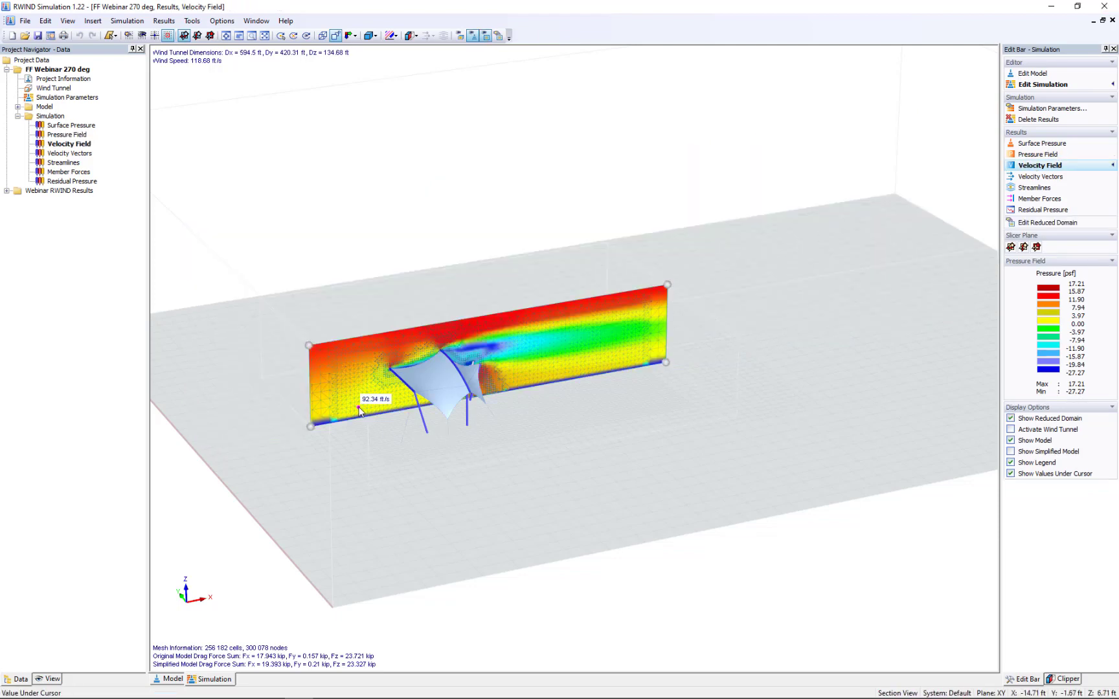
scroll(358, 466, up, 4)
scroll(358, 407, up, 1)
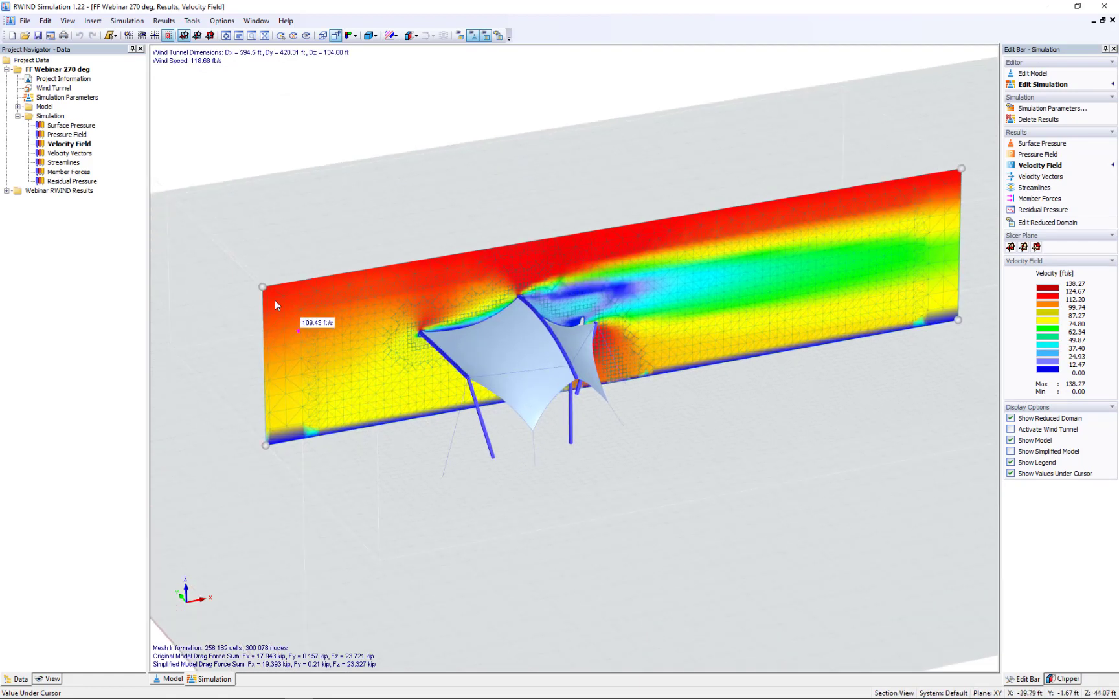
drag(262, 289, 275, 307)
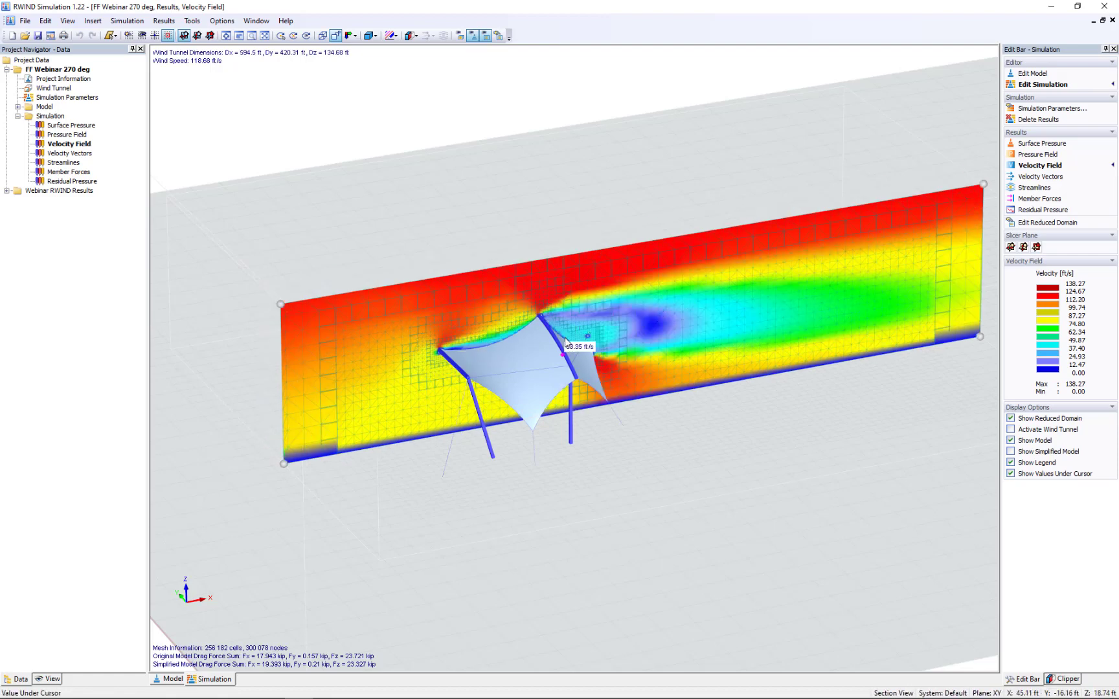
scroll(560, 337, up, 3)
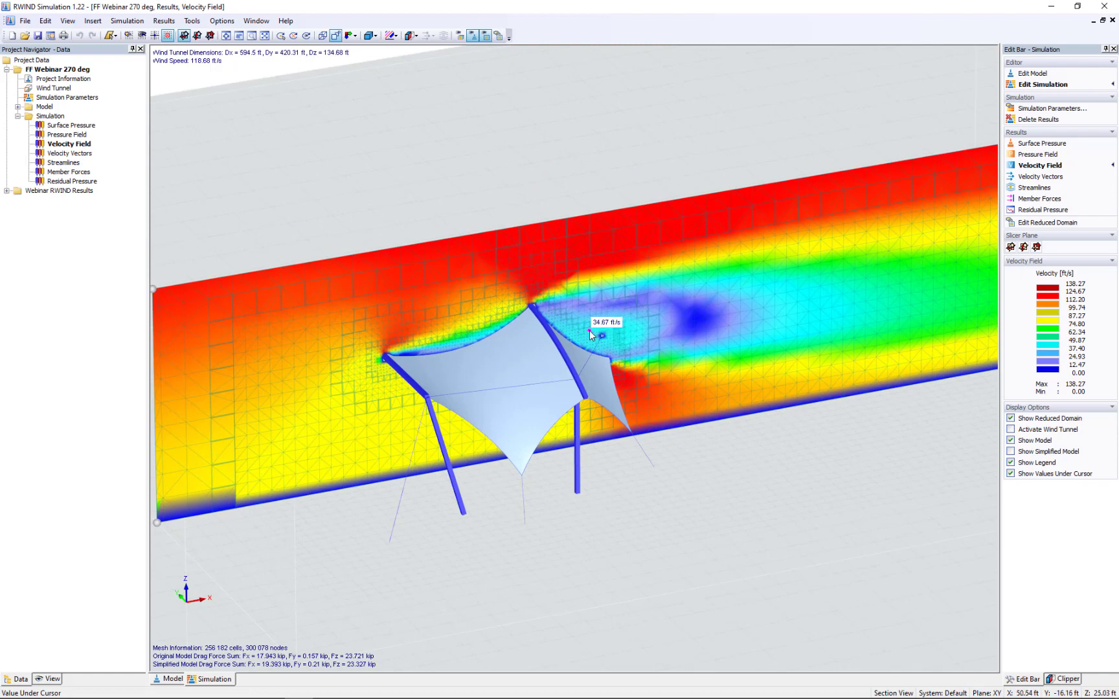
middle_drag(615, 362, 592, 307)
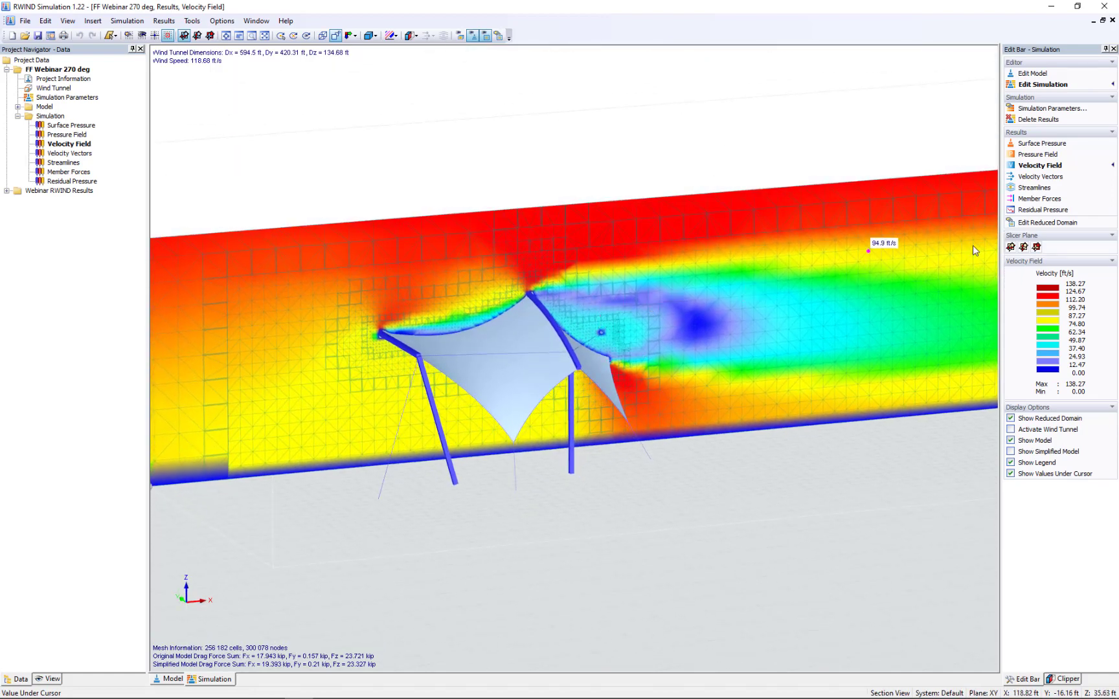
- Display the velocity vectors and examine the flow over and behind the canopy from the side
click(1035, 177)
middle_drag(651, 421, 518, 369)
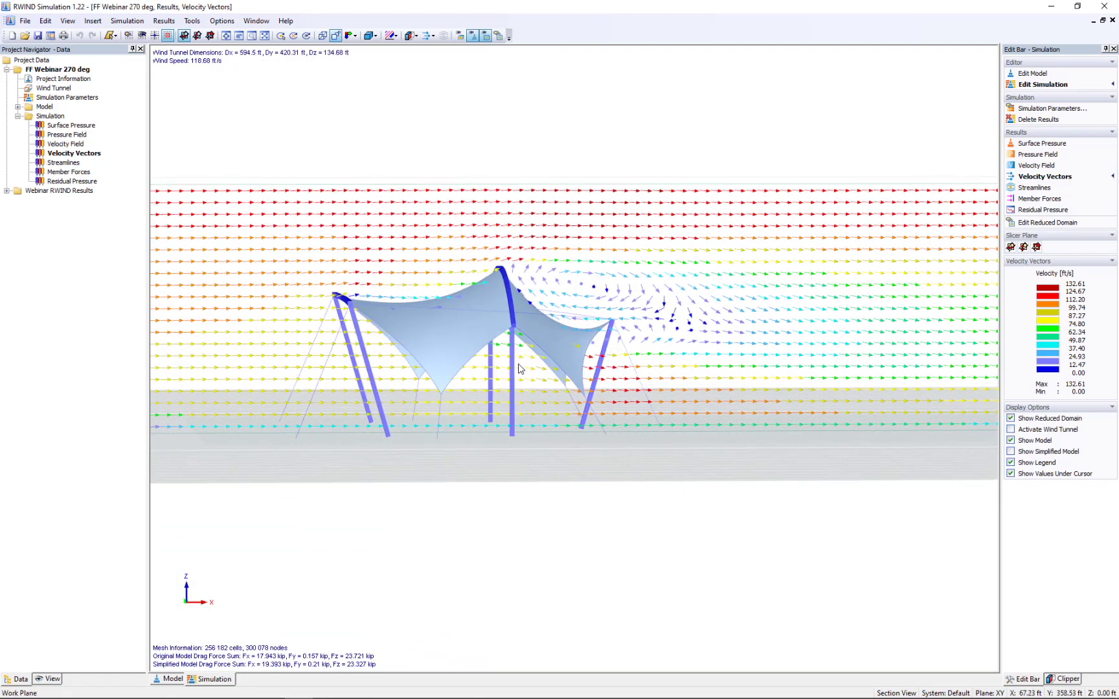
scroll(443, 279, up, 4)
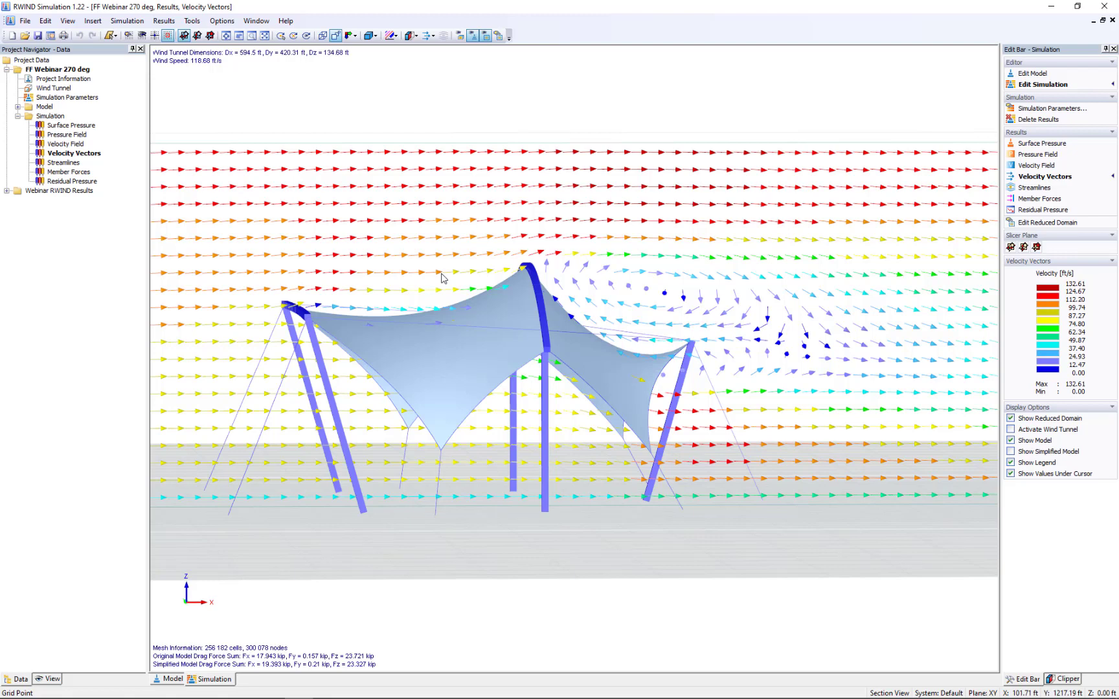
scroll(442, 278, up, 2)
scroll(443, 278, up, 1)
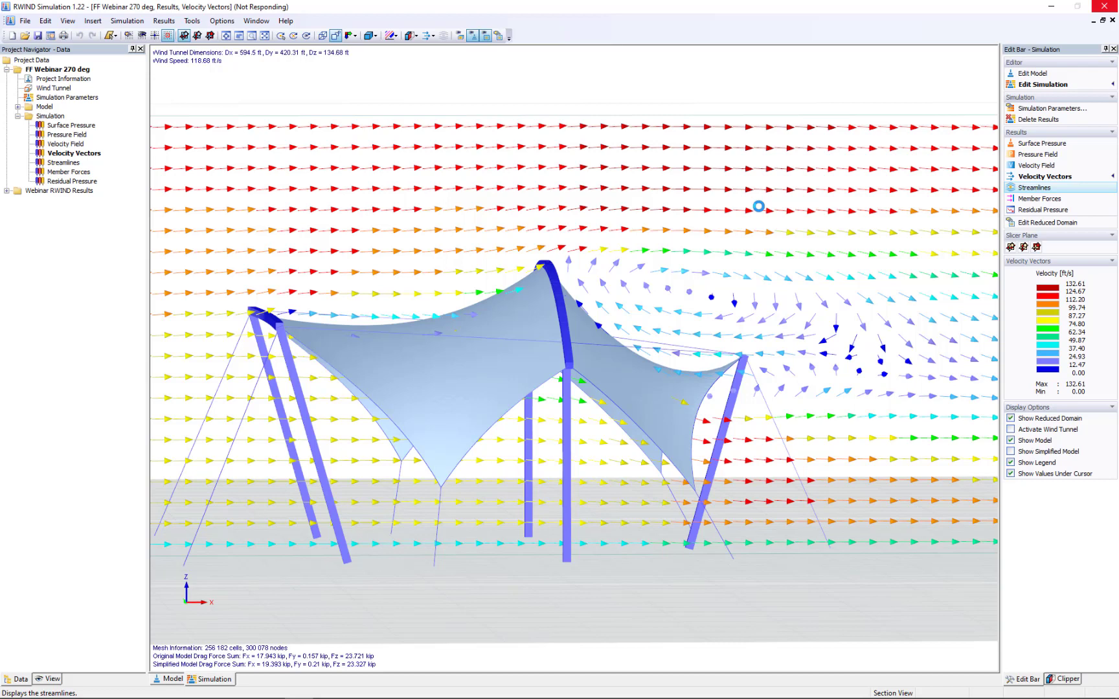
- Display the wind streamlines around the canopy from an angled view, and turn the streamlines animation on and off again
scroll(506, 307, down, 1)
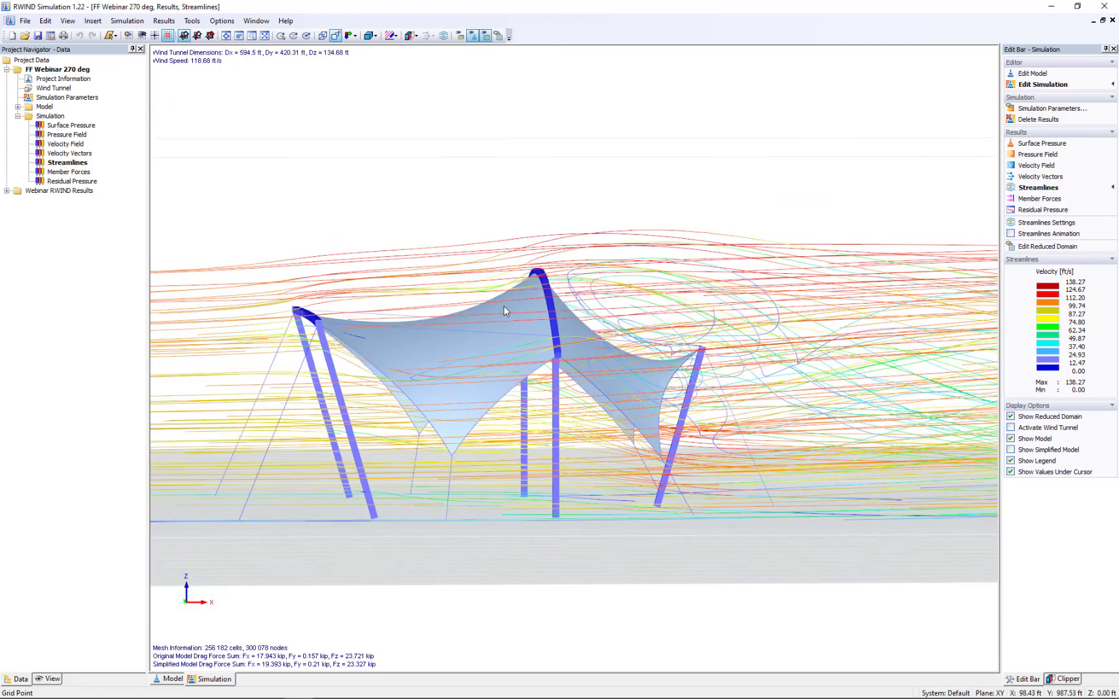
scroll(507, 308, down, 1)
ctrl+middle_drag(507, 302, 667, 466)
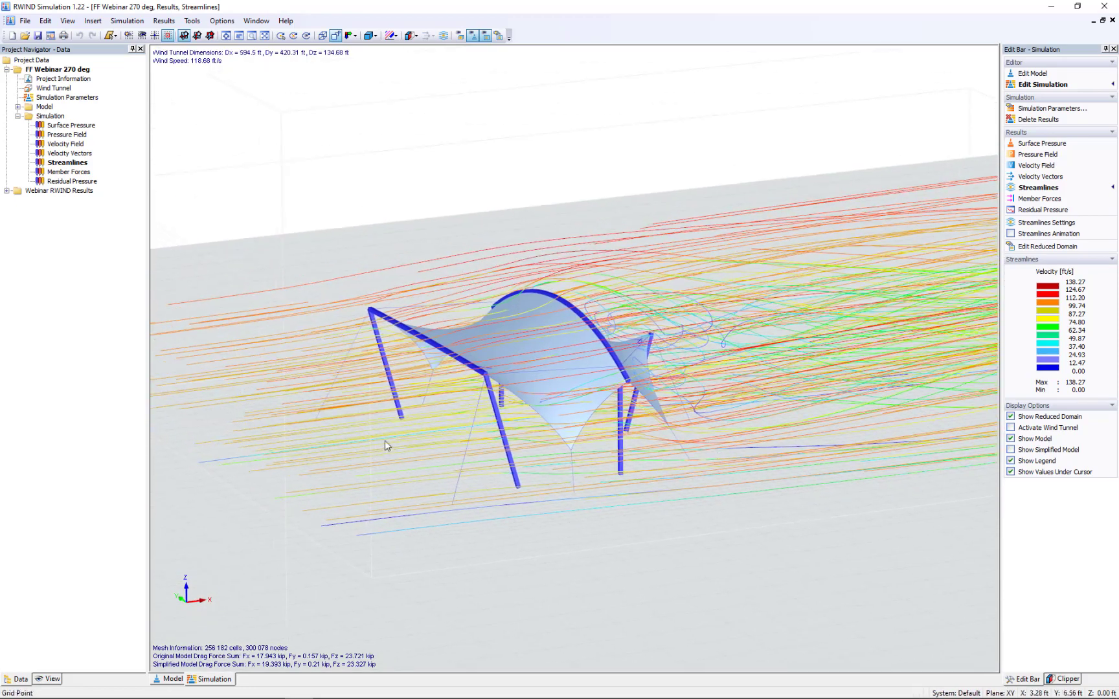
click(1010, 235)
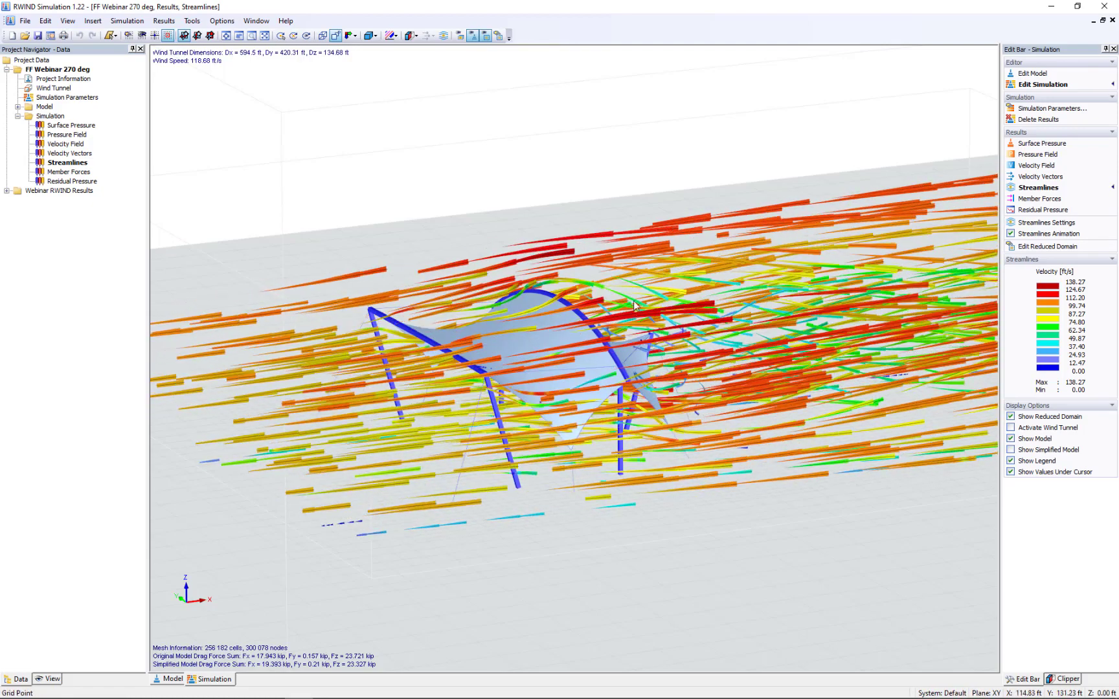
ctrl+middle_drag(585, 406, 635, 459)
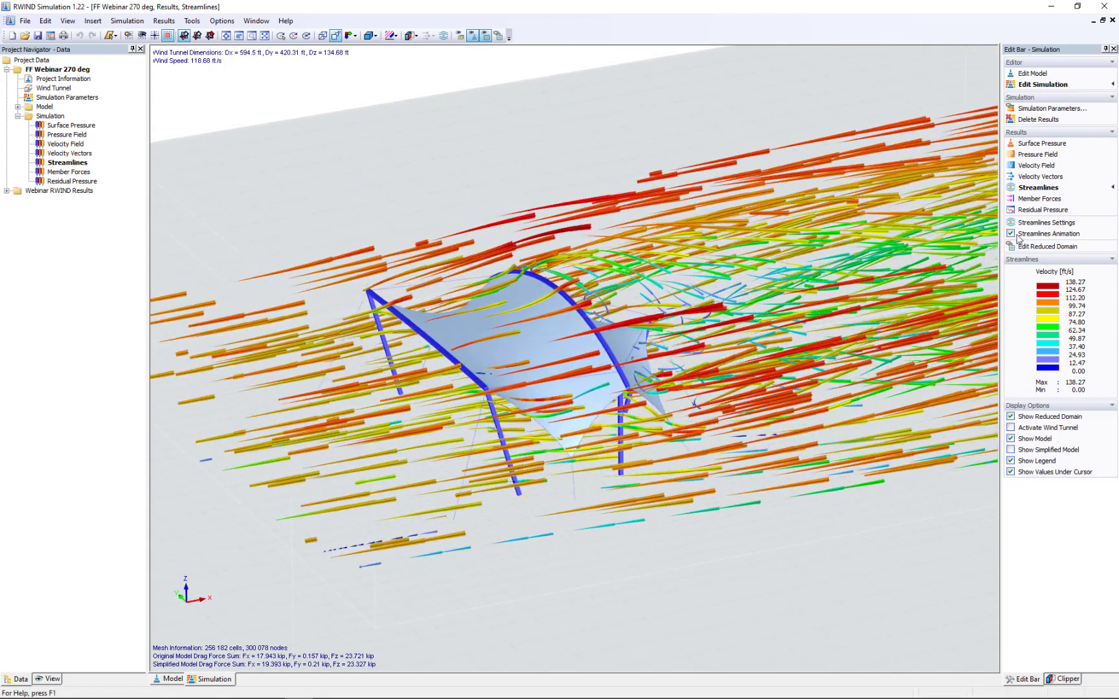
click(1011, 234)
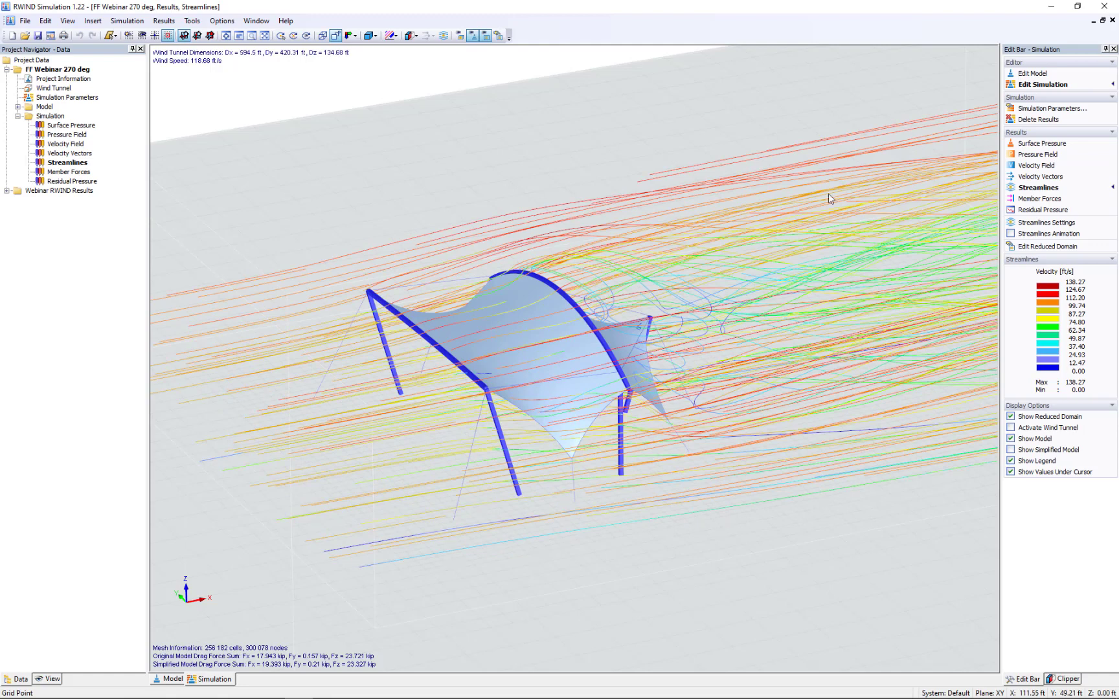
- Display the surface pressure results again and inspect the pressure on the windward edge beam
click(1036, 143)
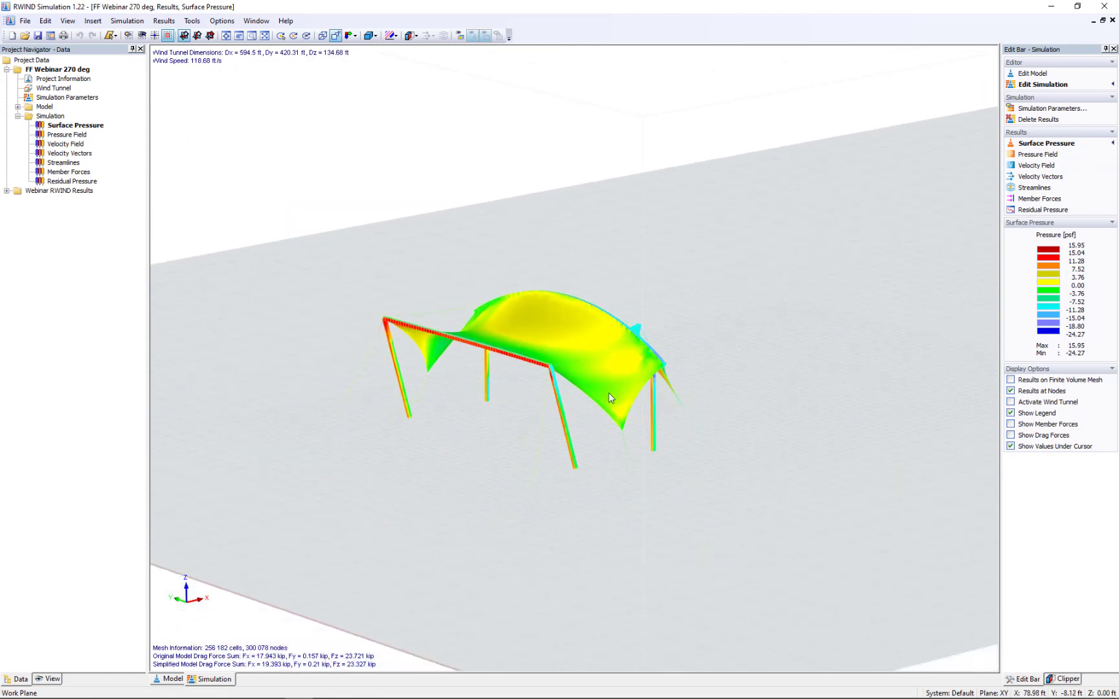
scroll(476, 346, up, 3)
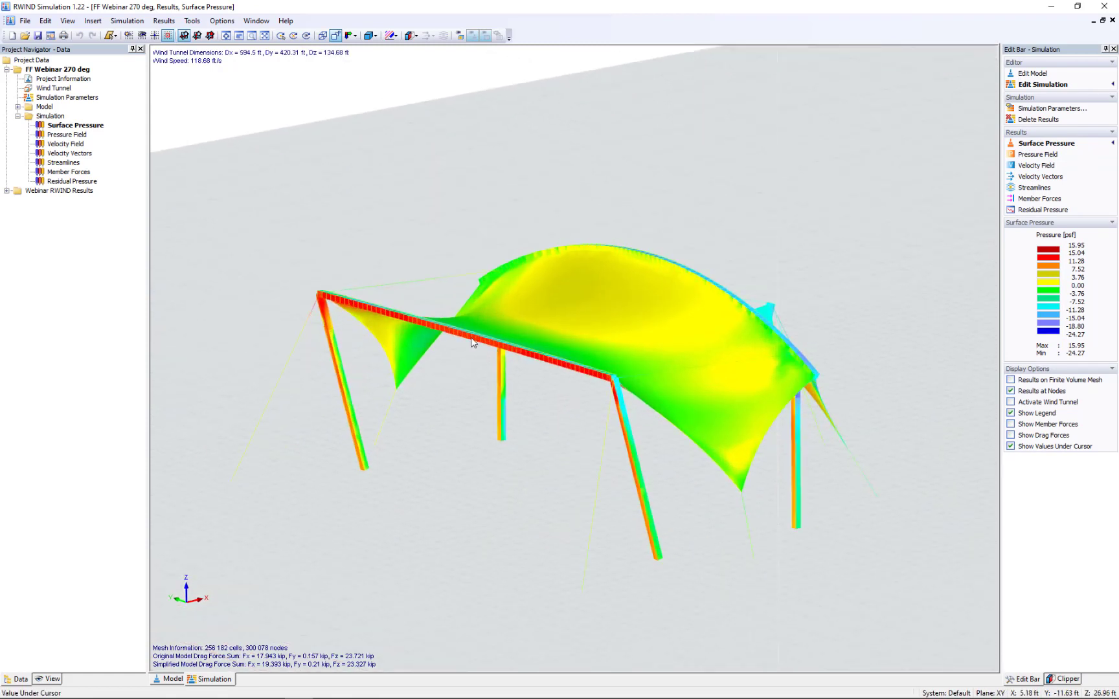
mouse_move(474, 342)
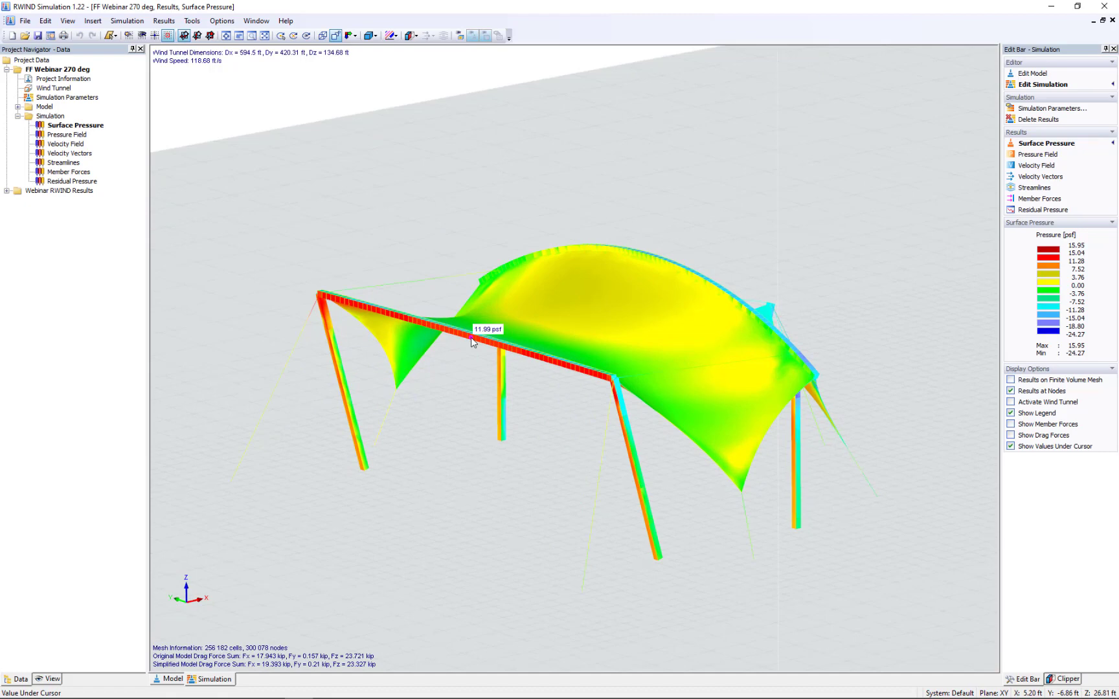
- Switch to RFEM, exit the wind load generation without saving, and bring up the FF Webinar RWIND model
key(super+Tab)
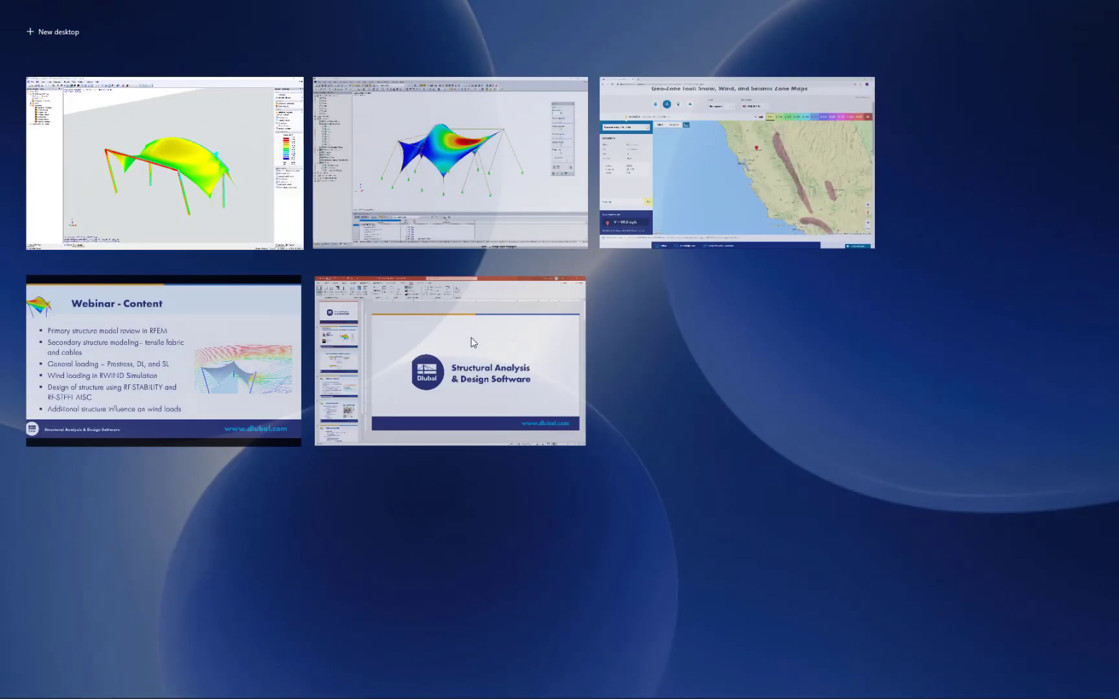
click(478, 202)
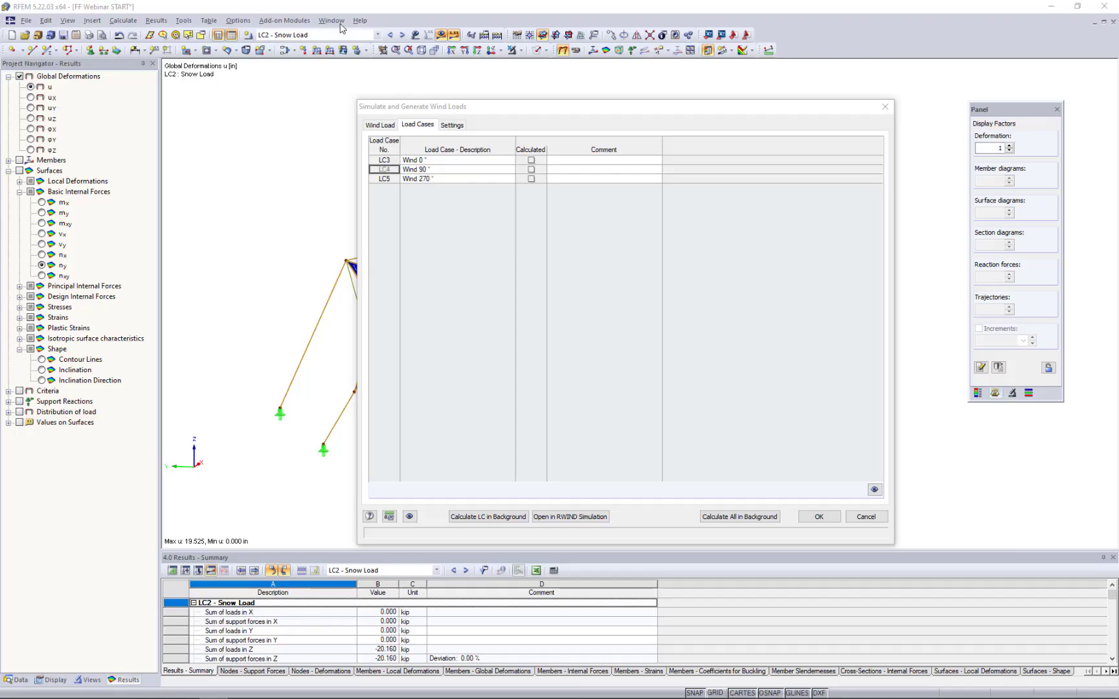
click(868, 517)
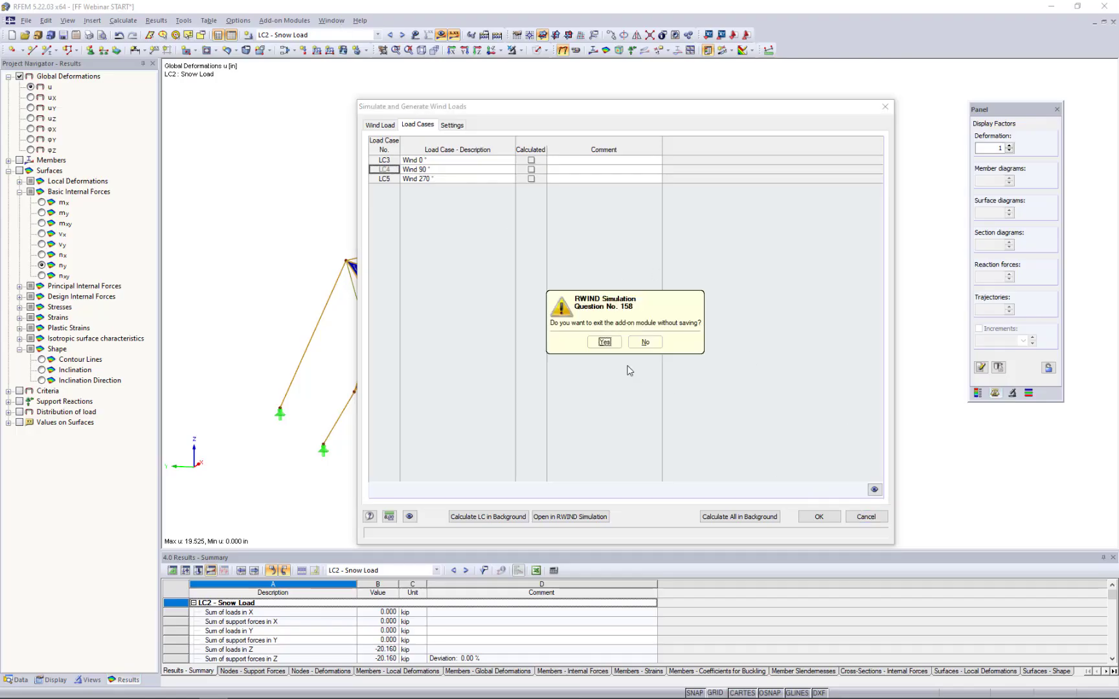
click(608, 345)
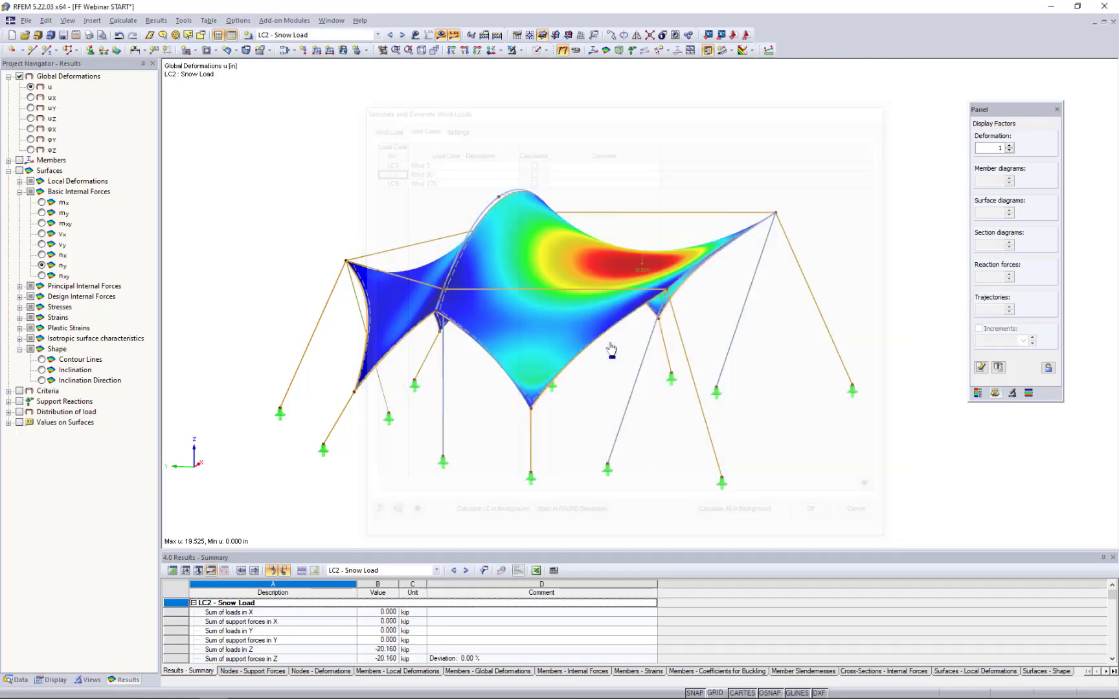
click(331, 21)
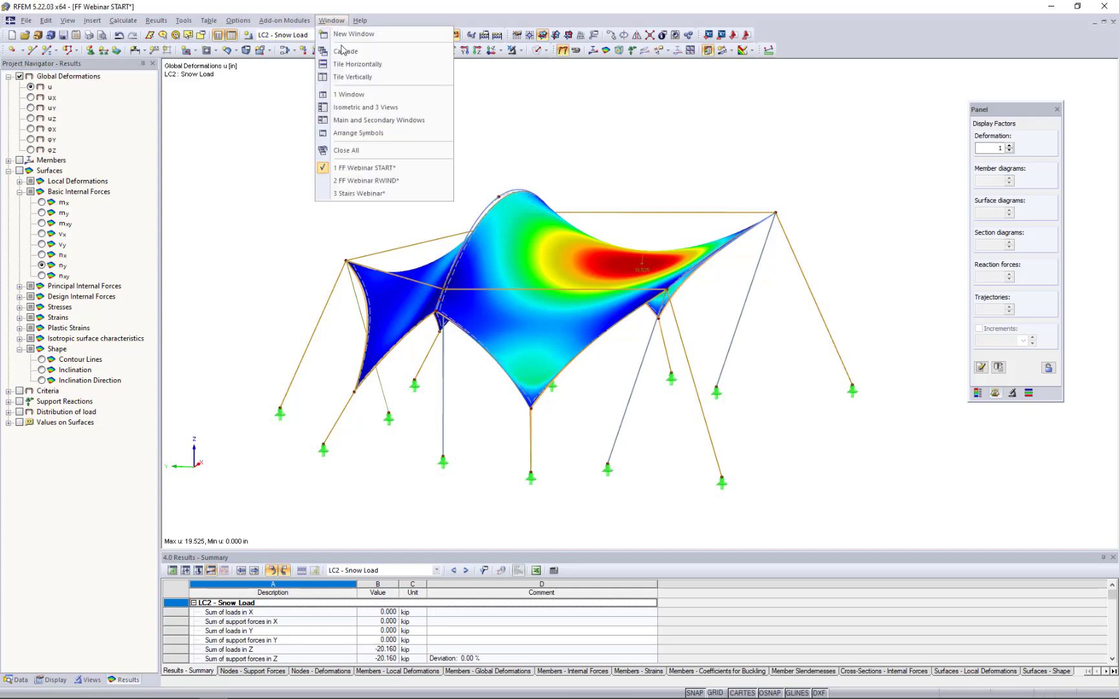
click(355, 184)
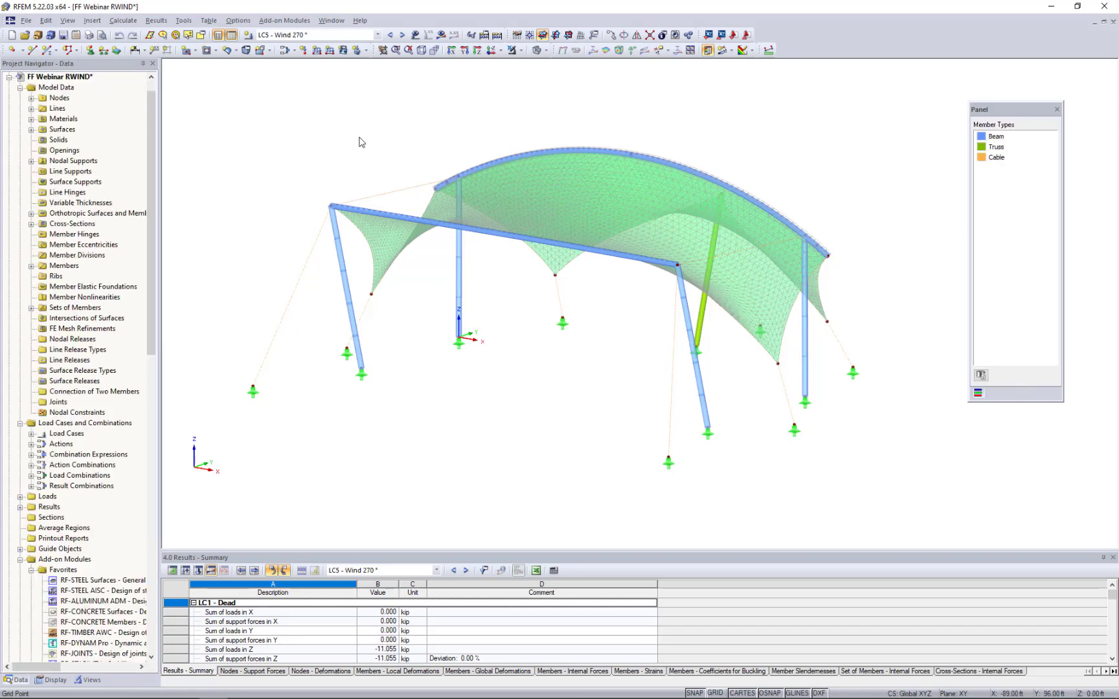
- Open the load cases and combinations of the model and review the wind load cases LC3 to LC5
click(310, 37)
click(310, 36)
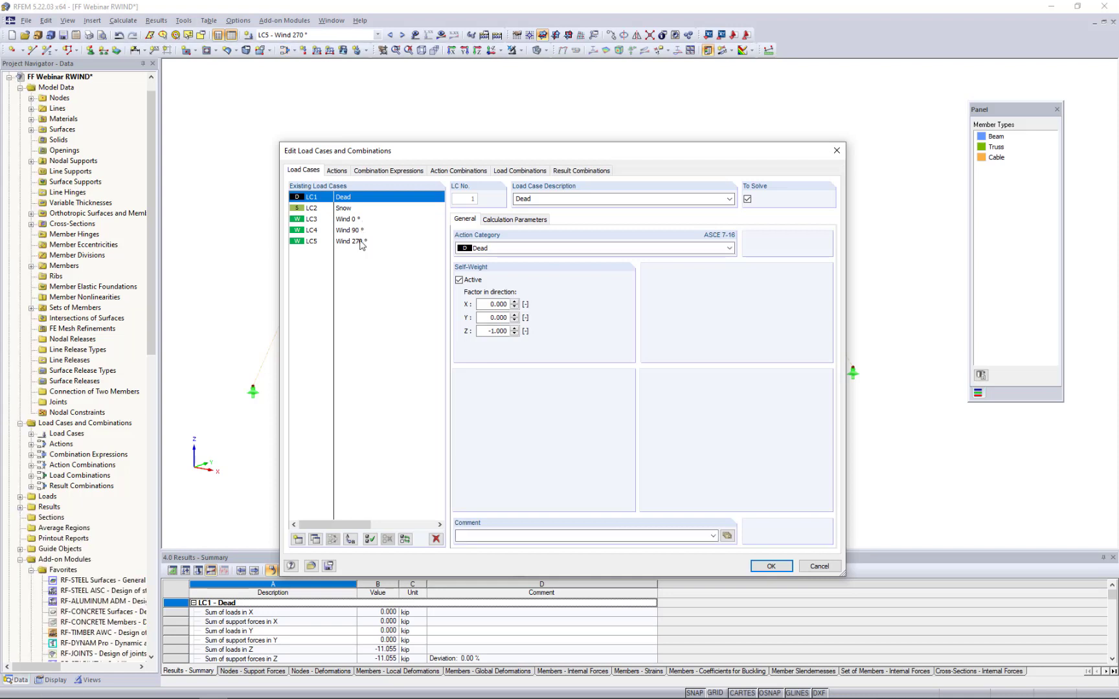
click(356, 220)
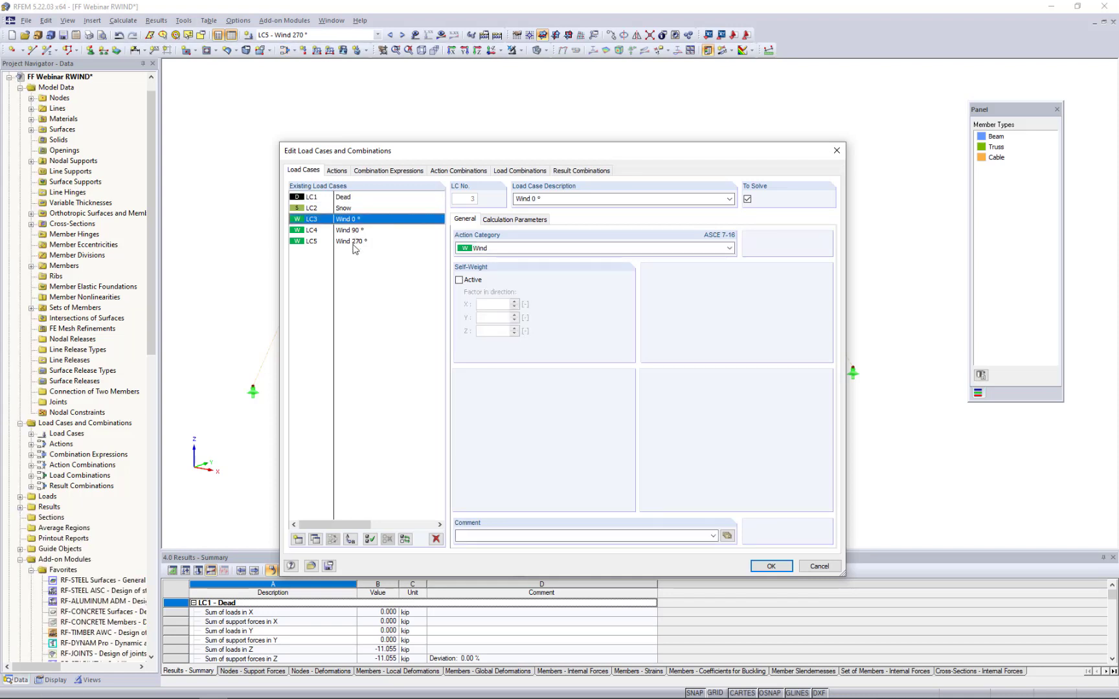
shift+click(357, 242)
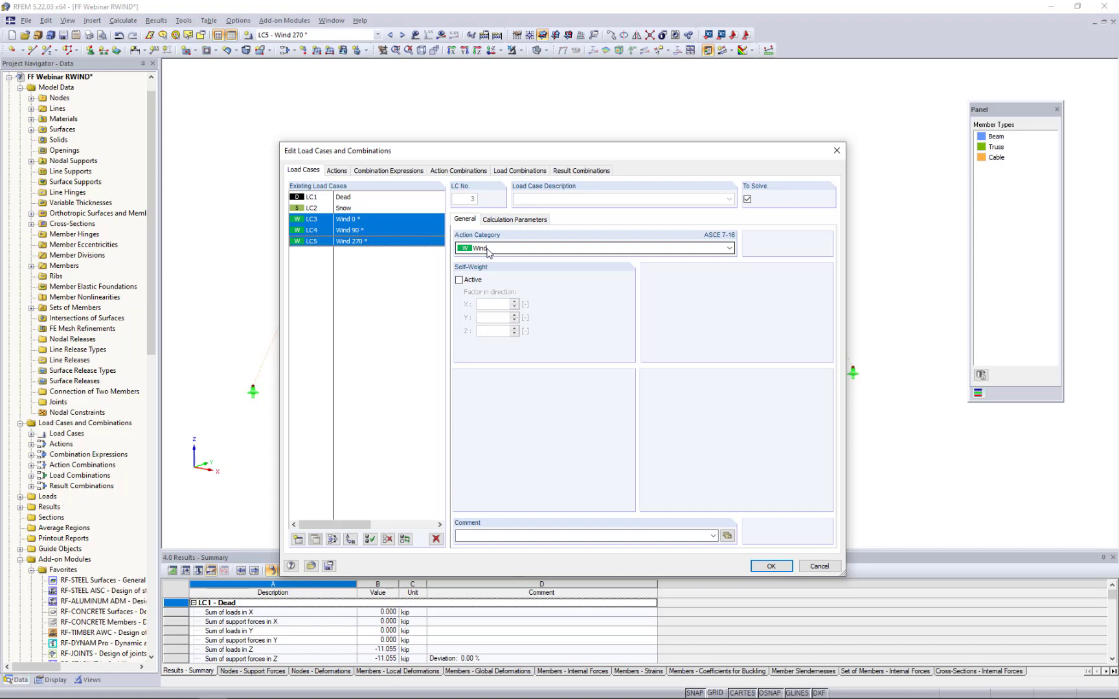
click(393, 310)
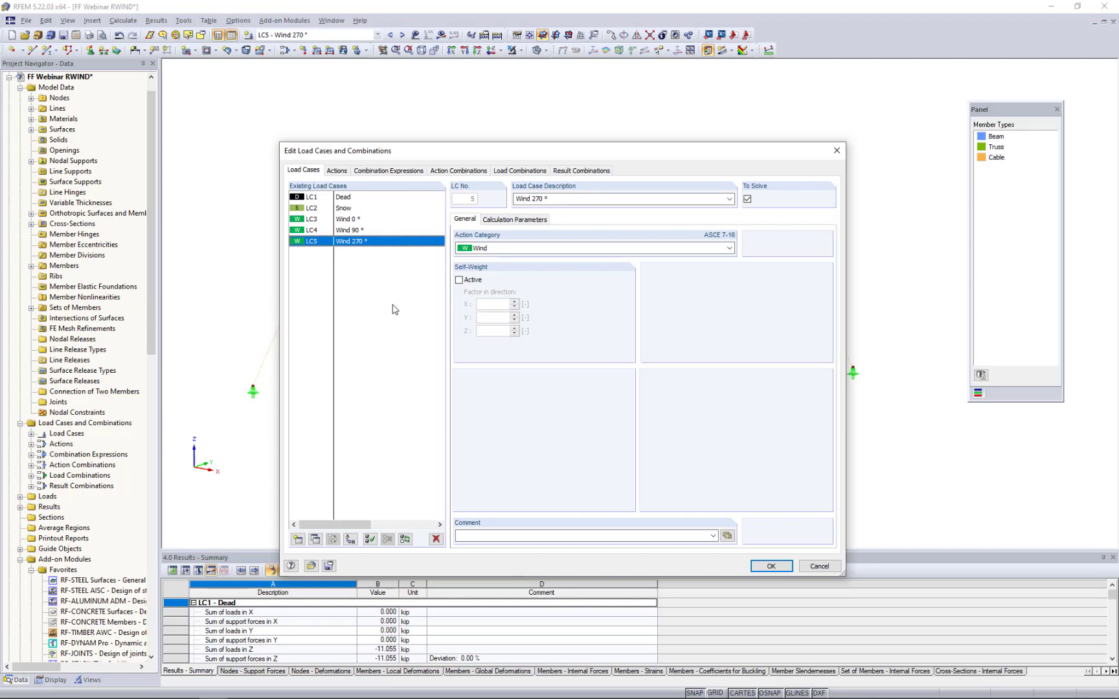
- Review the load cases grouped in the Wind action and the LRFD and ASD combination expressions CE1 and CE2
click(336, 172)
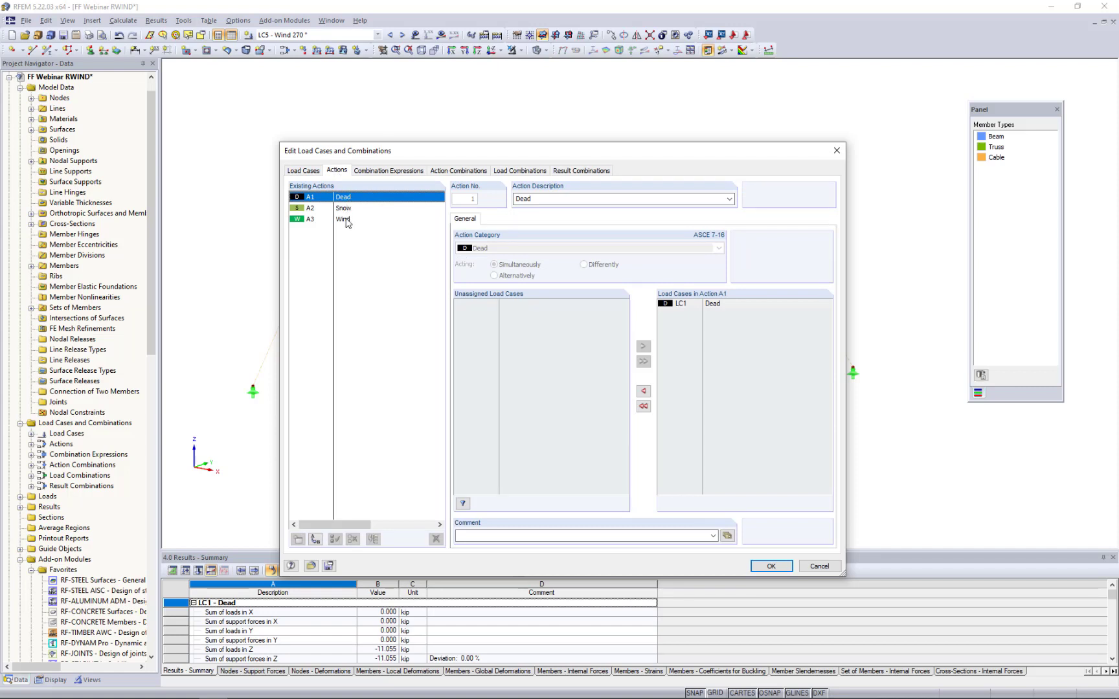
click(348, 222)
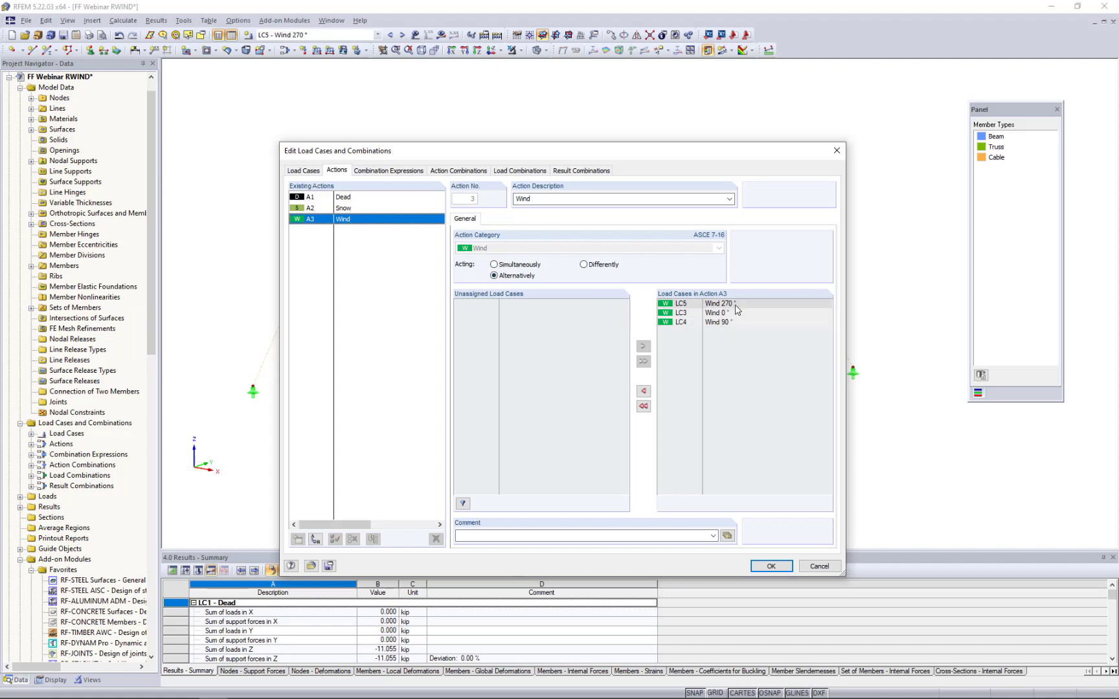
click(394, 172)
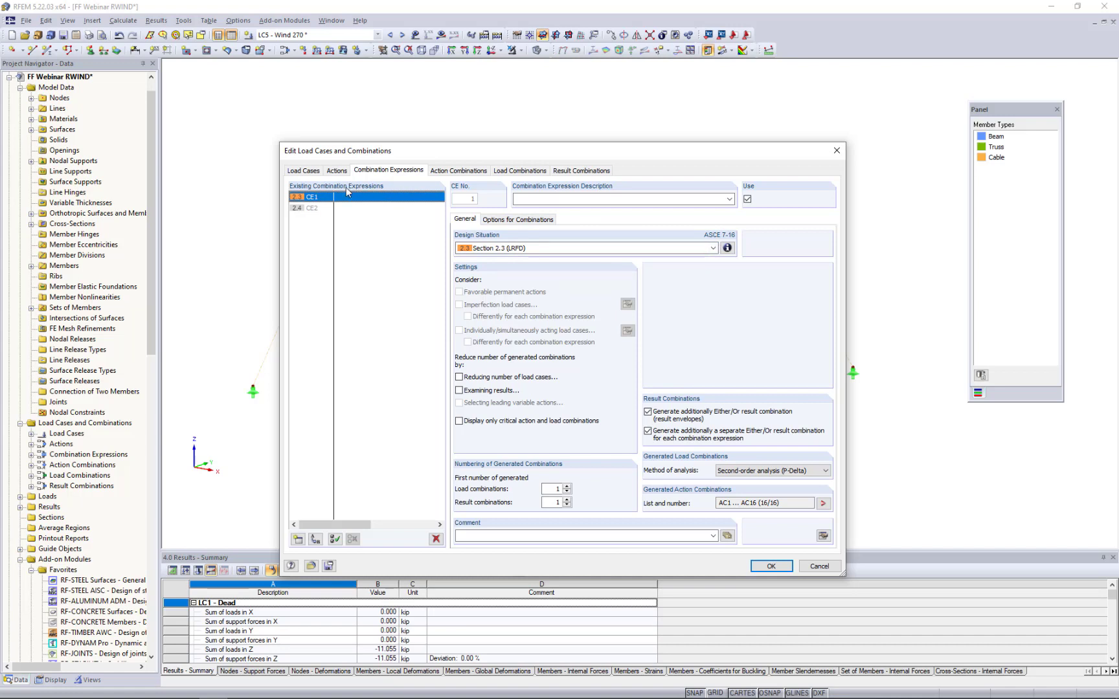
click(304, 210)
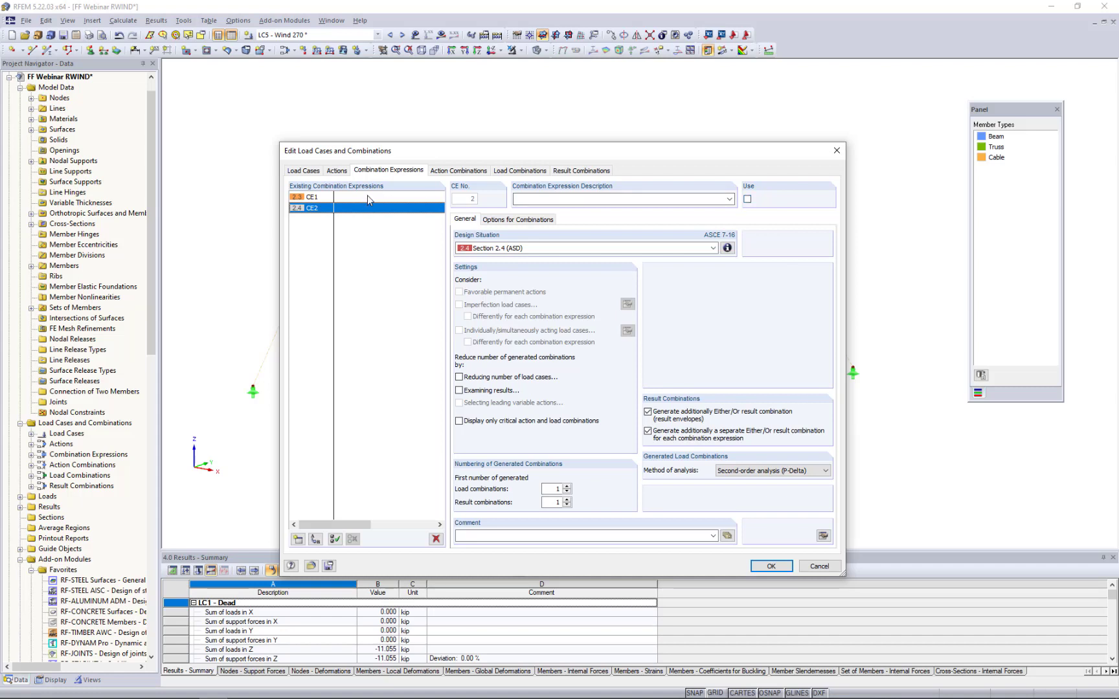
- Review the load combinations and the calculation parameters of CO1, and close the dialog without changes
click(517, 171)
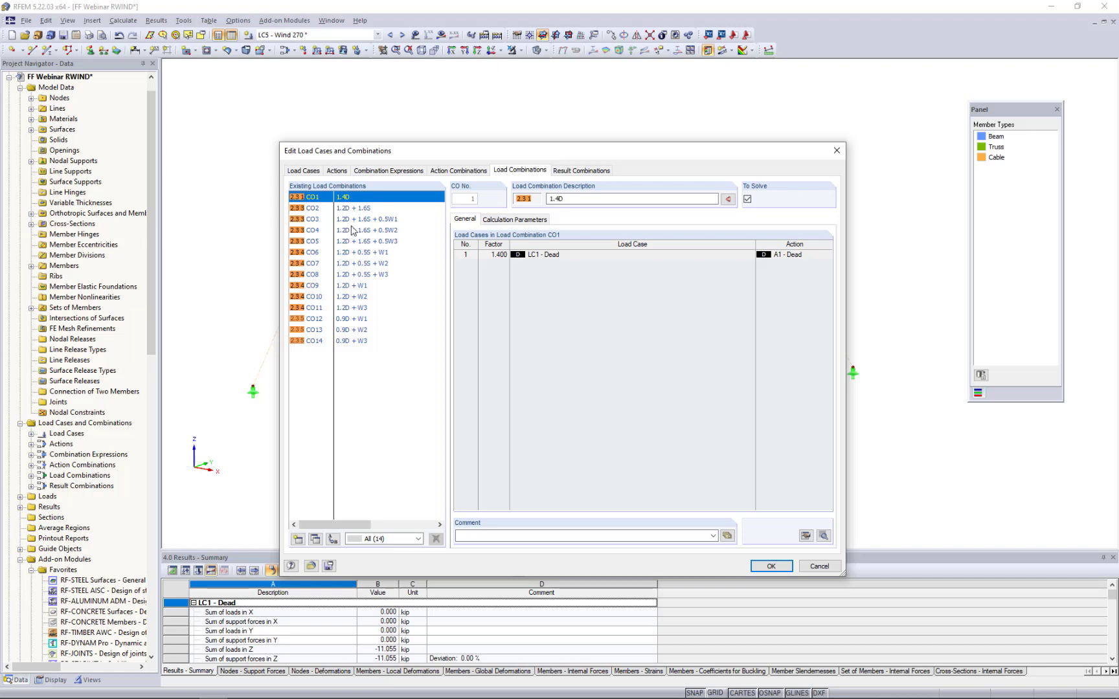
click(497, 221)
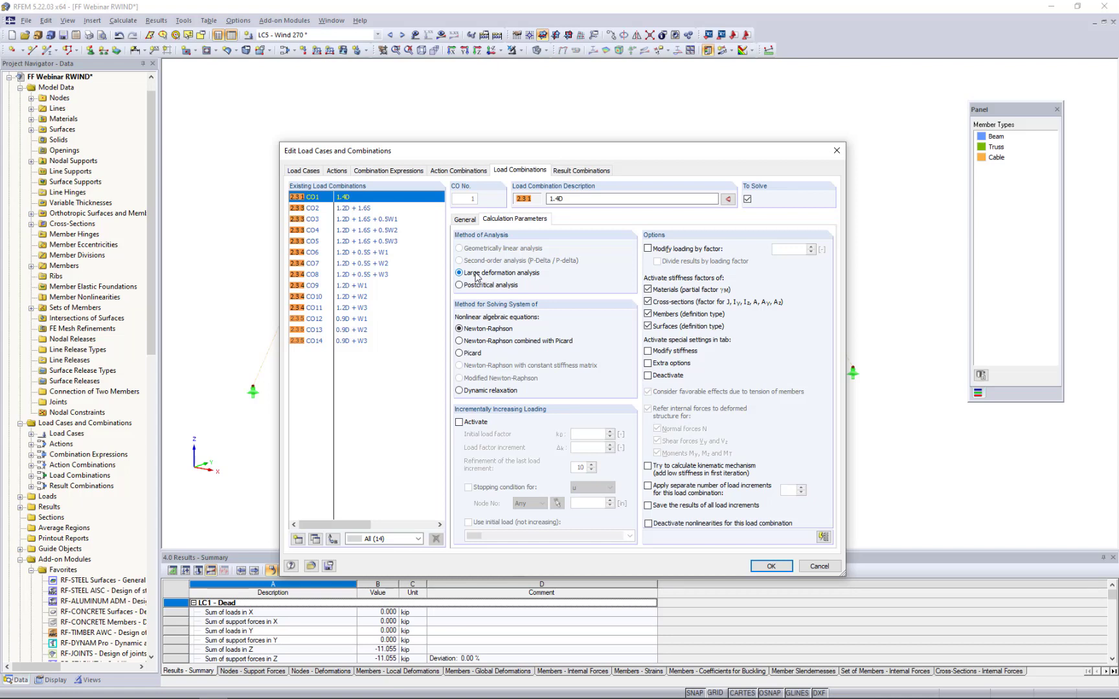
click(817, 567)
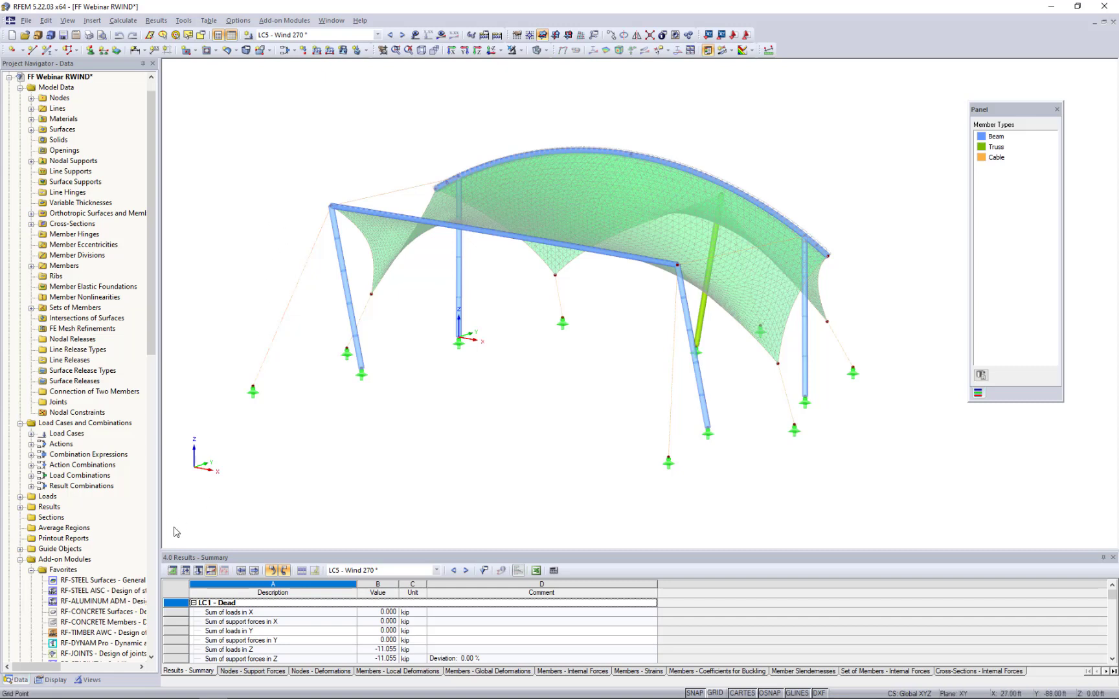
- Isolate the beam and truss members by type and examine the LC5 wind loads acting on them
click(88, 680)
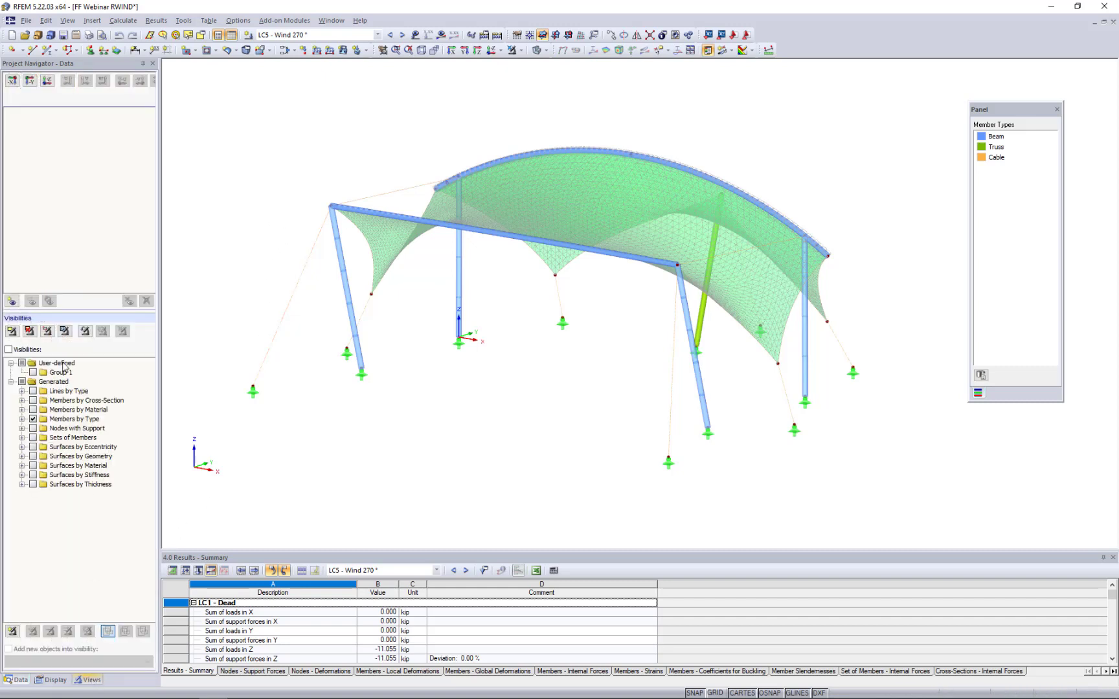
click(22, 419)
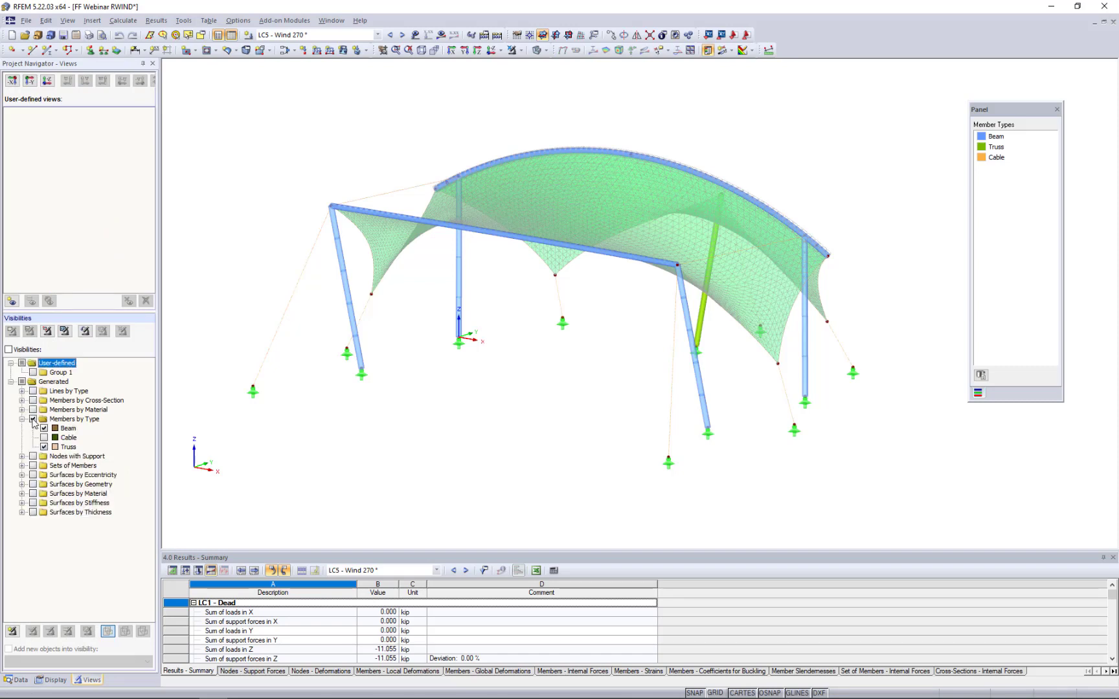
click(33, 419)
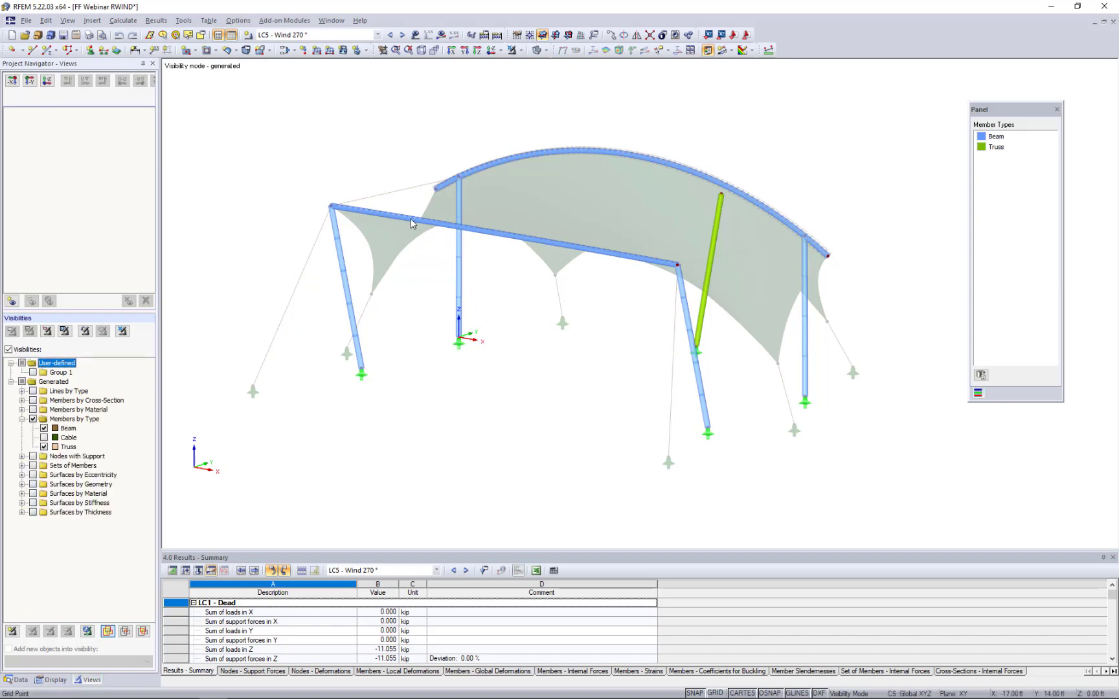
click(415, 35)
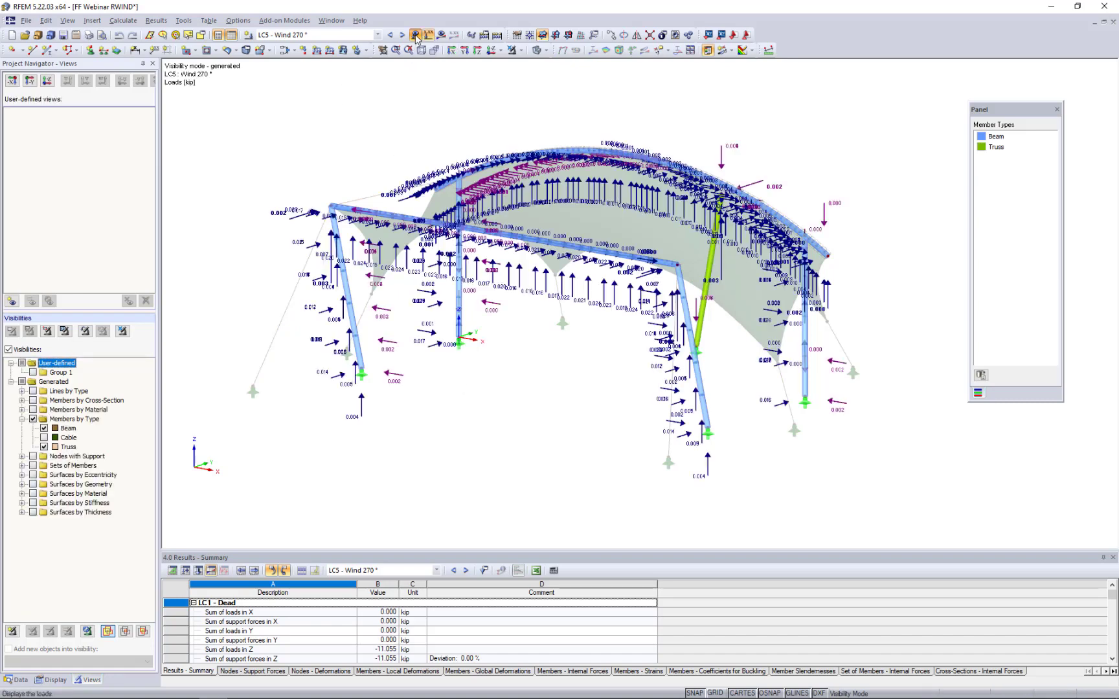
middle_drag(507, 341, 527, 350)
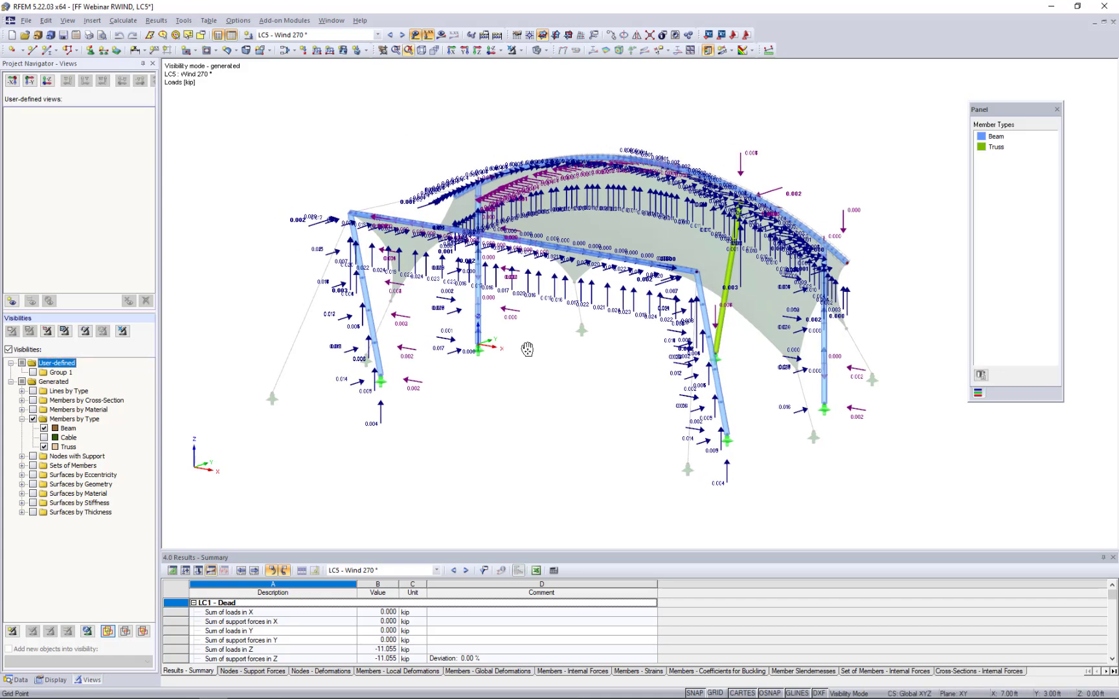
scroll(544, 348, up, 3)
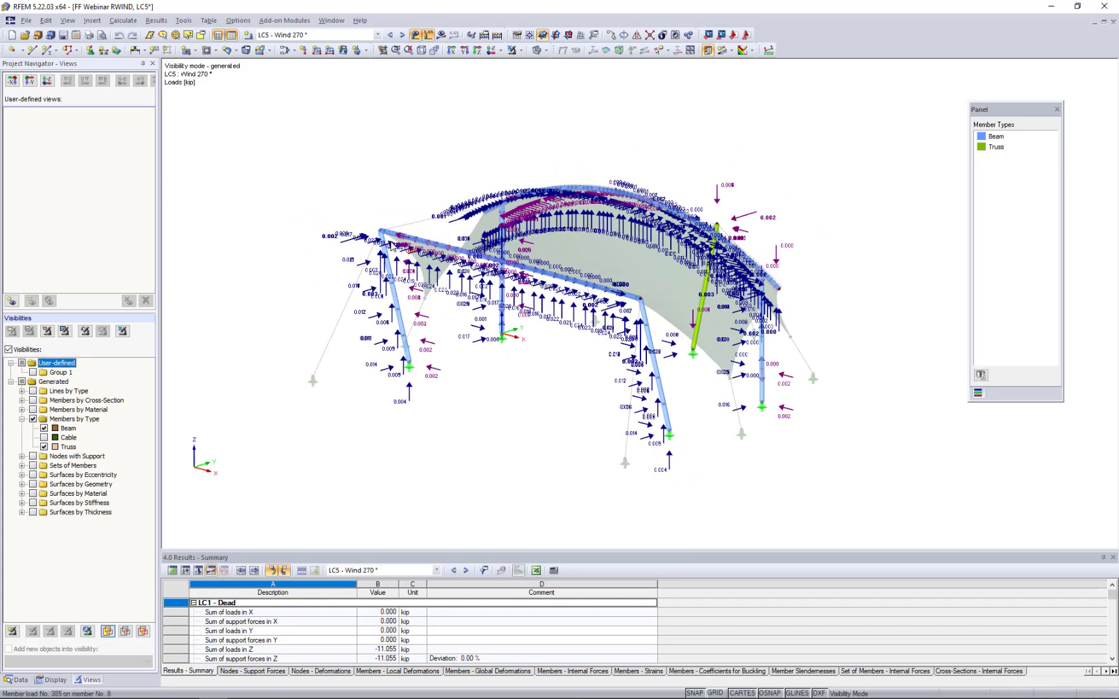
scroll(393, 245, up, 3)
scroll(393, 244, up, 1)
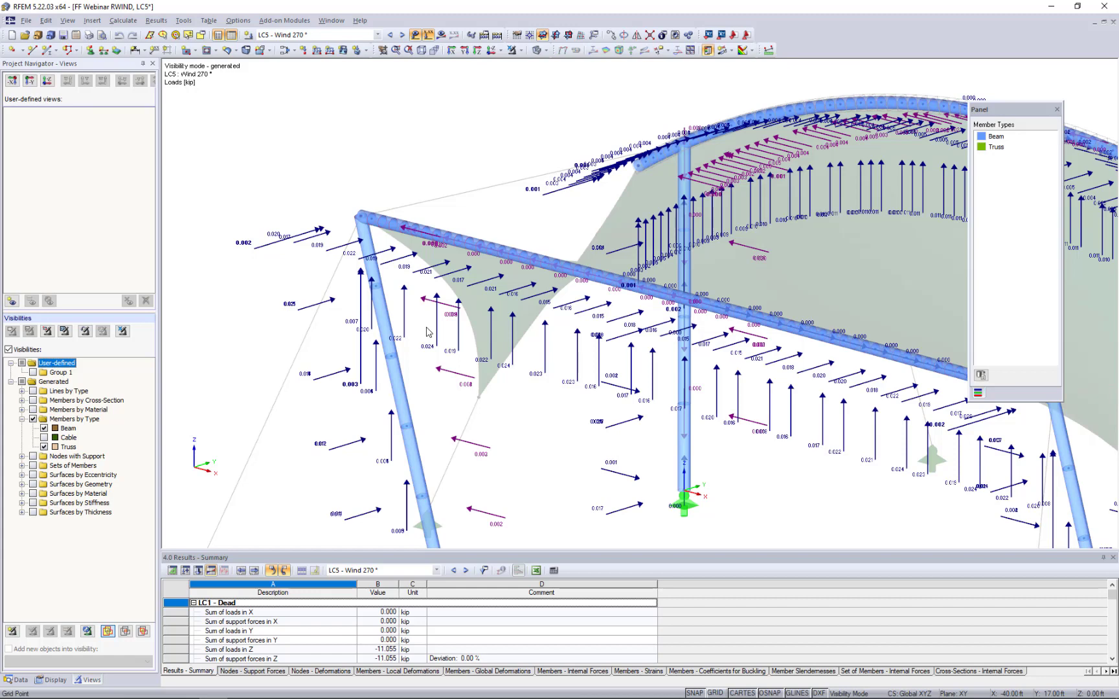
scroll(427, 332, down, 5)
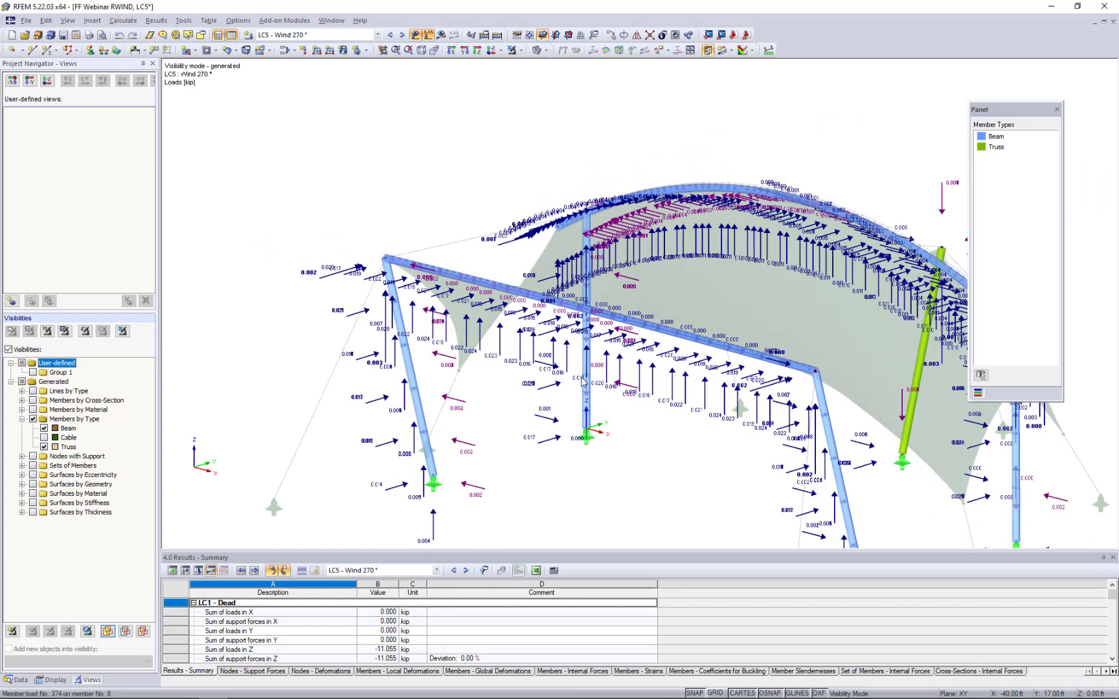
middle_drag(562, 355, 507, 346)
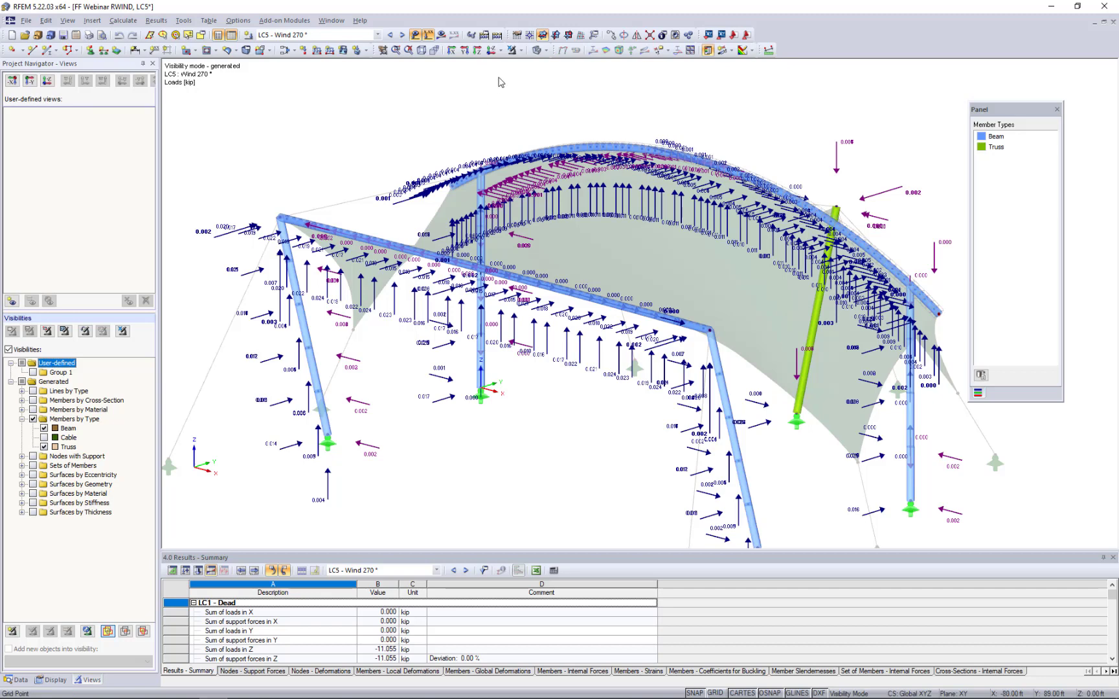
- Restore the full model's visibility to examine the LC5 wind loads on the membrane, and hide the load display
click(510, 52)
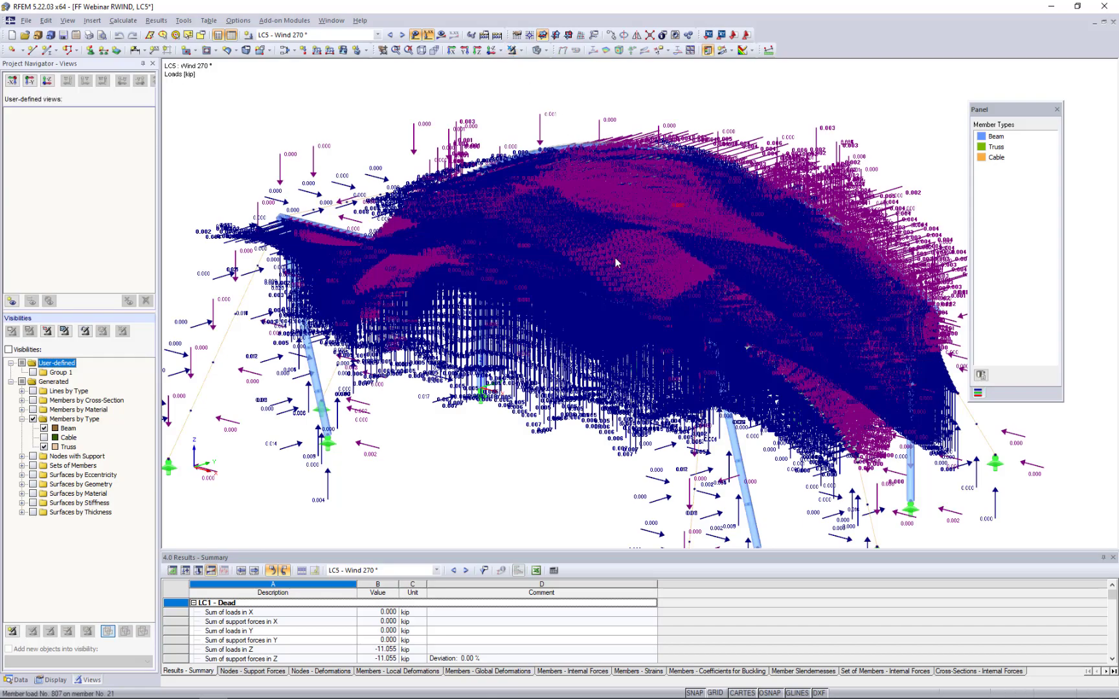
scroll(650, 280, up, 6)
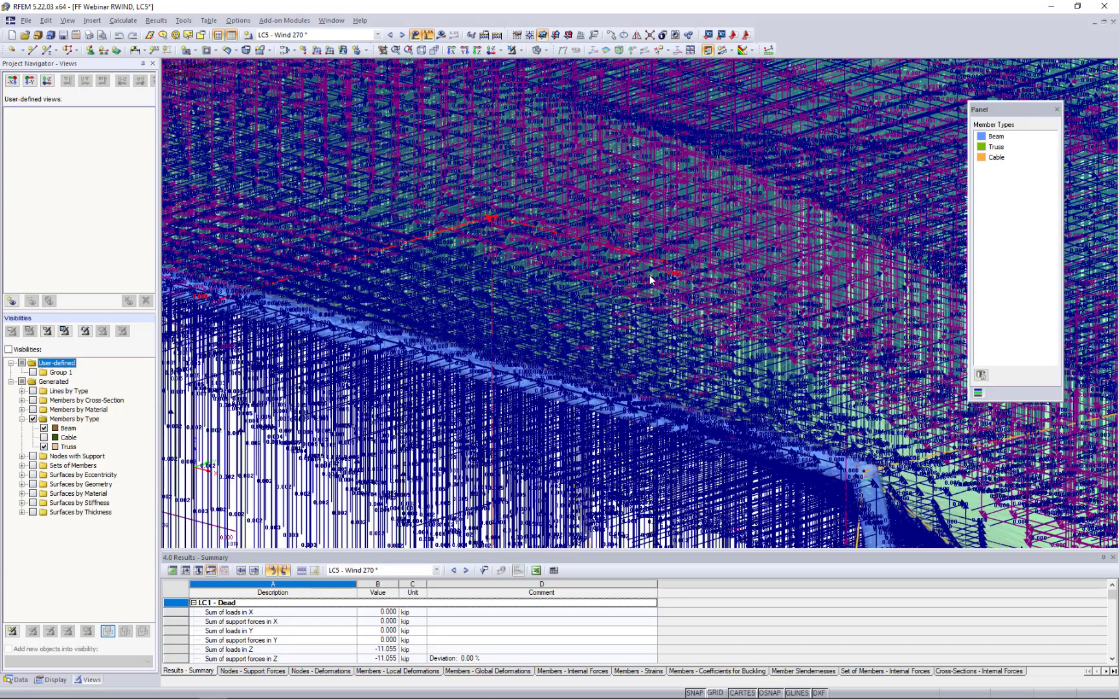
scroll(650, 280, up, 3)
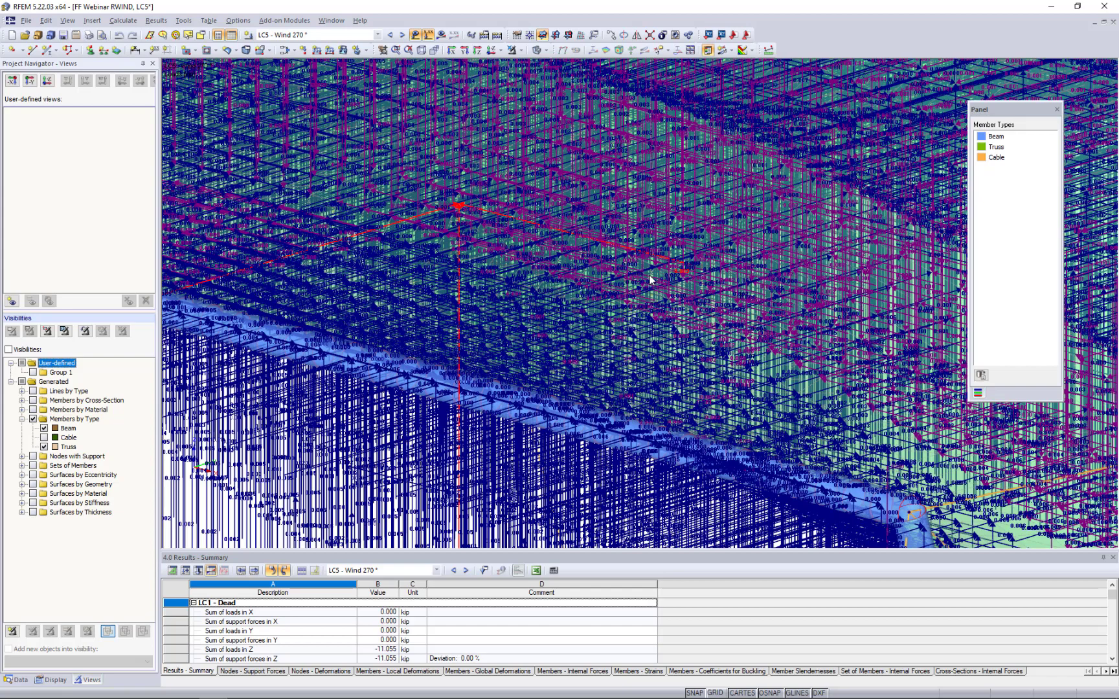
scroll(651, 279, down, 8)
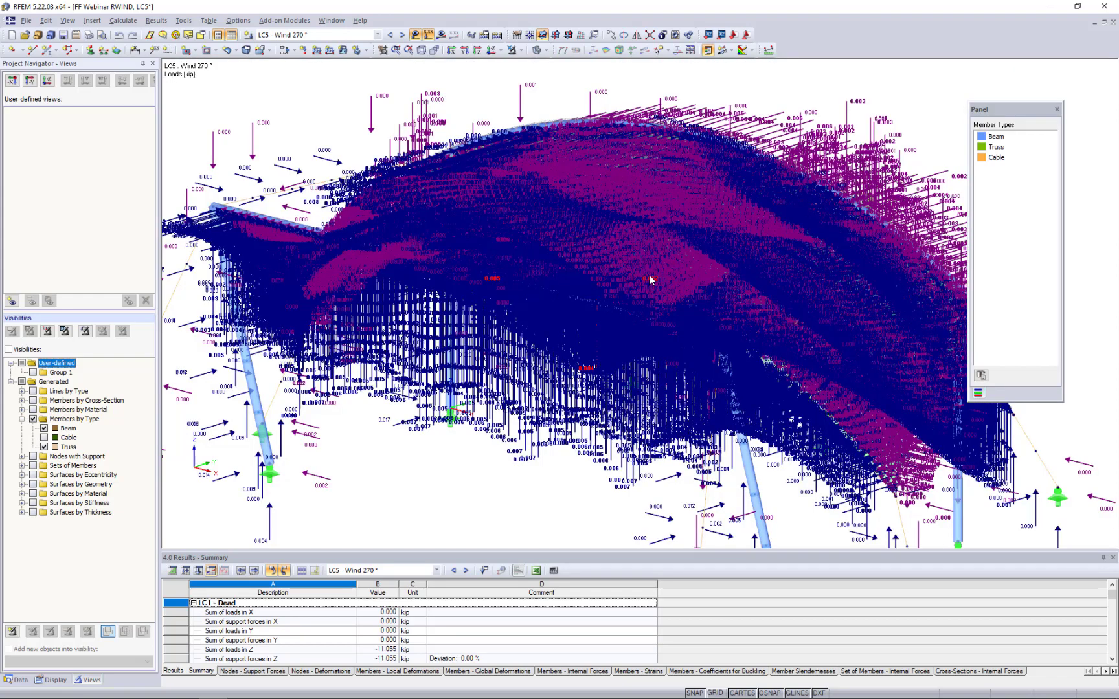
scroll(649, 275, down, 4)
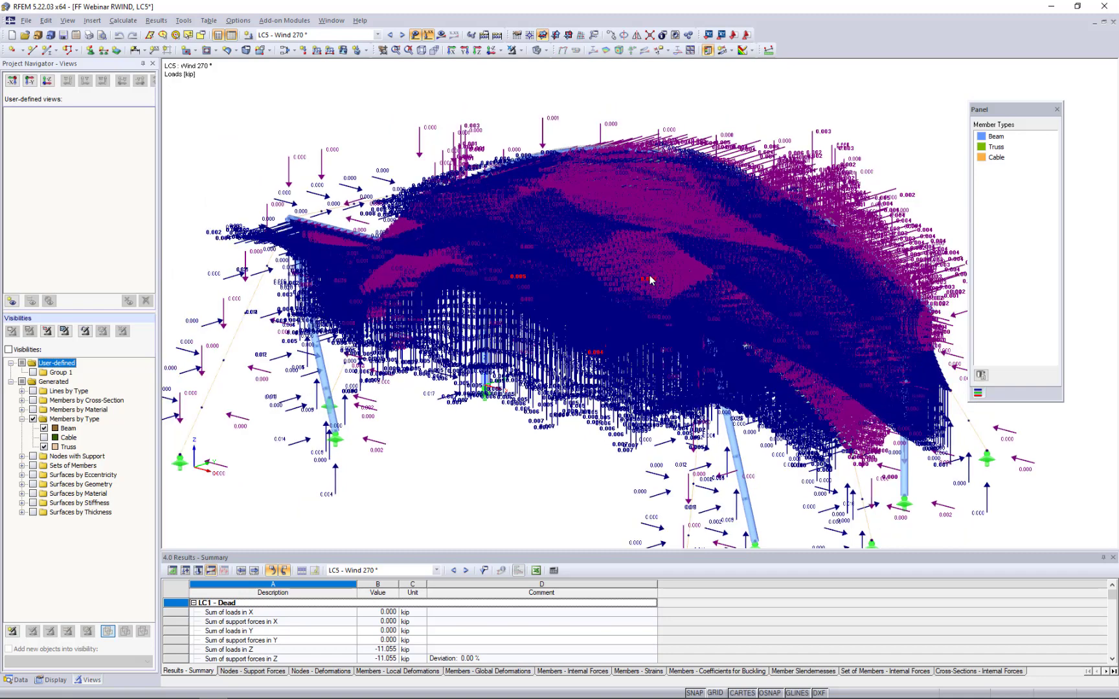
click(415, 35)
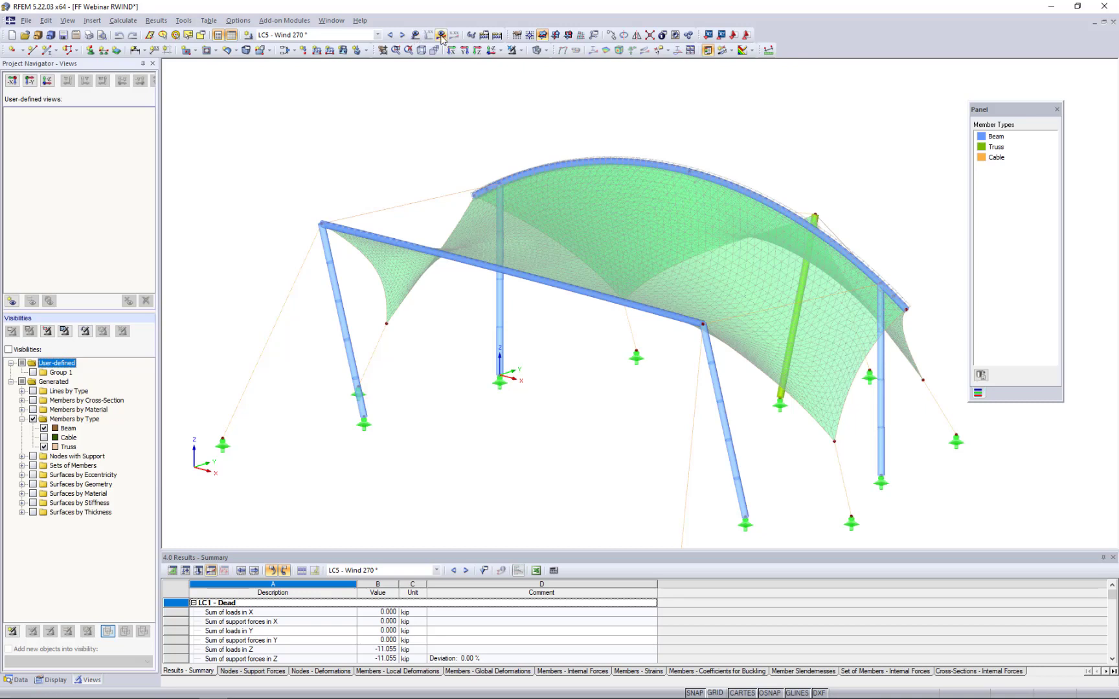
- Show the LC5 global deformations u with colored results on the surfaces, and examine the deformed structure from several sides
click(440, 35)
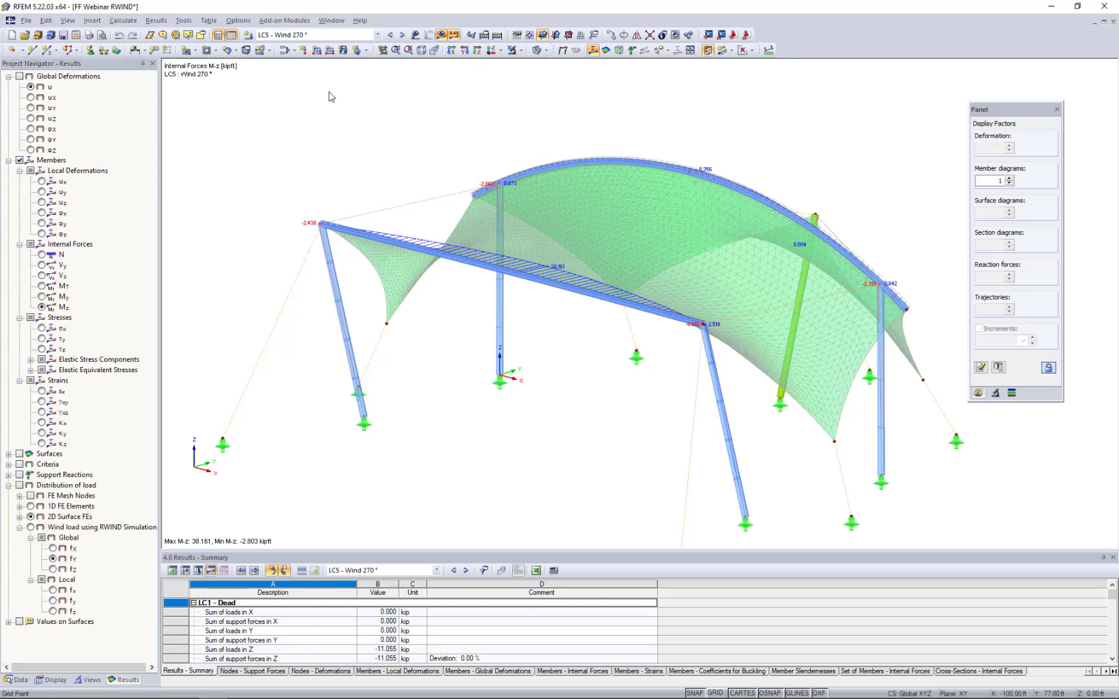
click(19, 76)
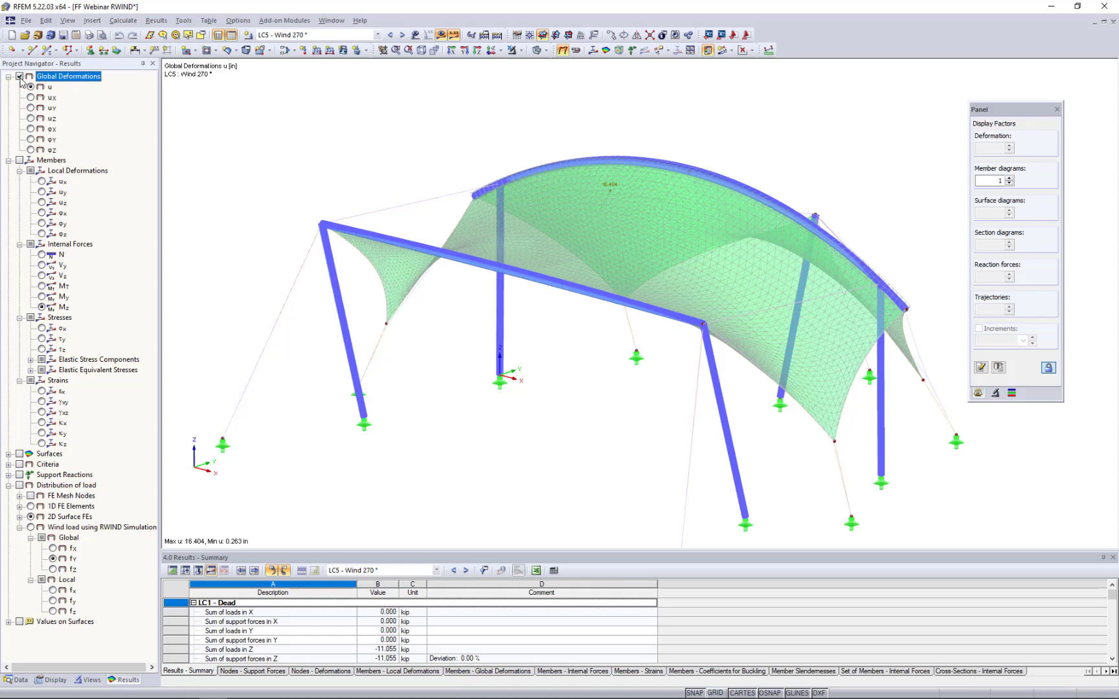
click(752, 51)
click(757, 65)
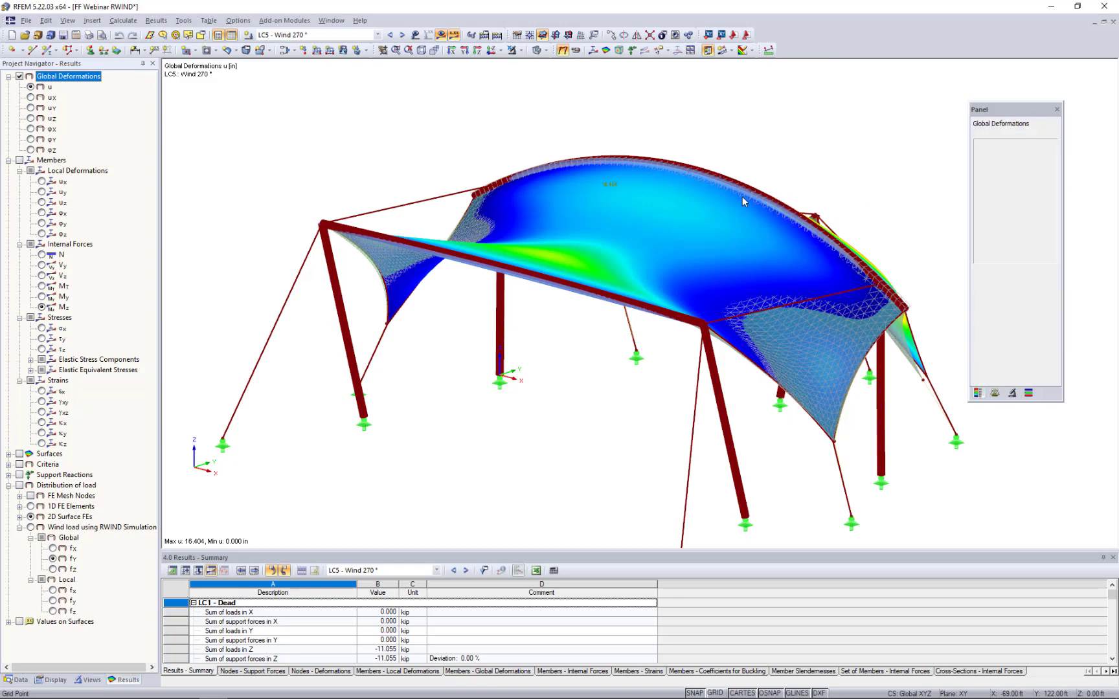
ctrl+middle_drag(678, 215, 648, 162)
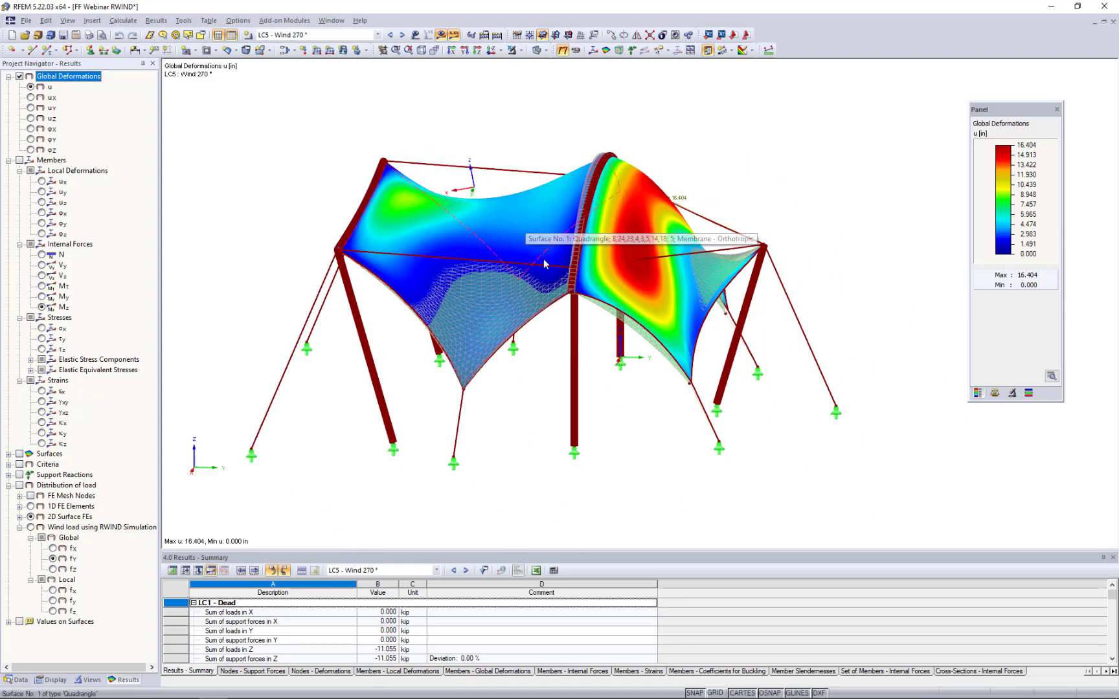
ctrl+middle_drag(542, 259, 583, 324)
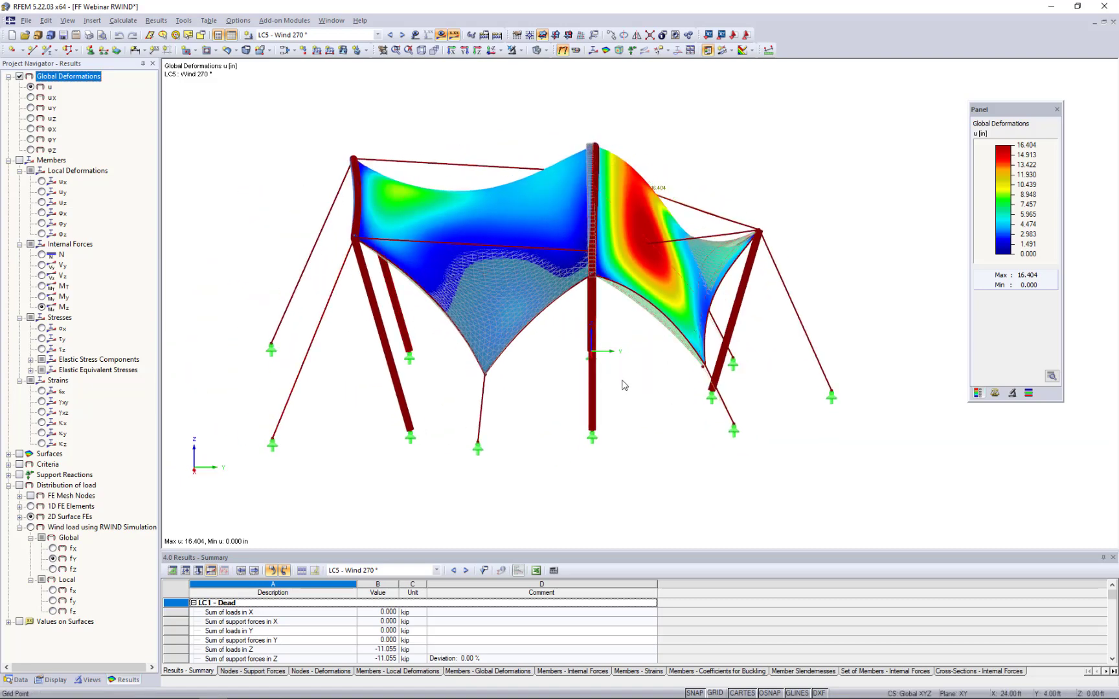
ctrl+middle_drag(622, 382, 742, 394)
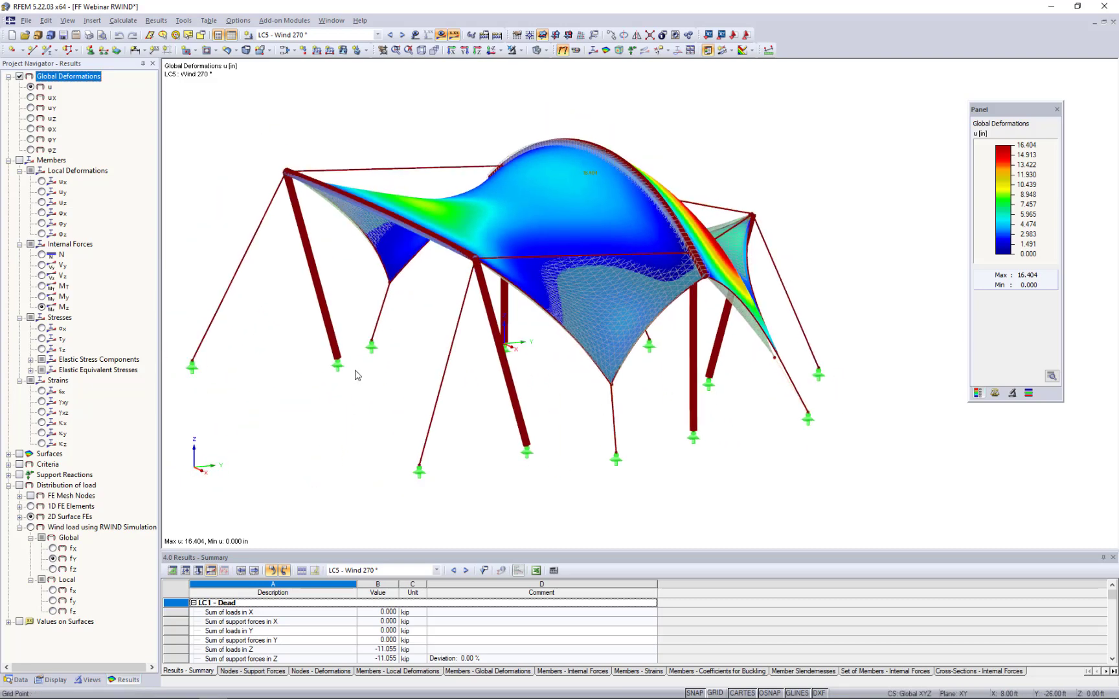
ctrl+middle_drag(357, 375, 423, 402)
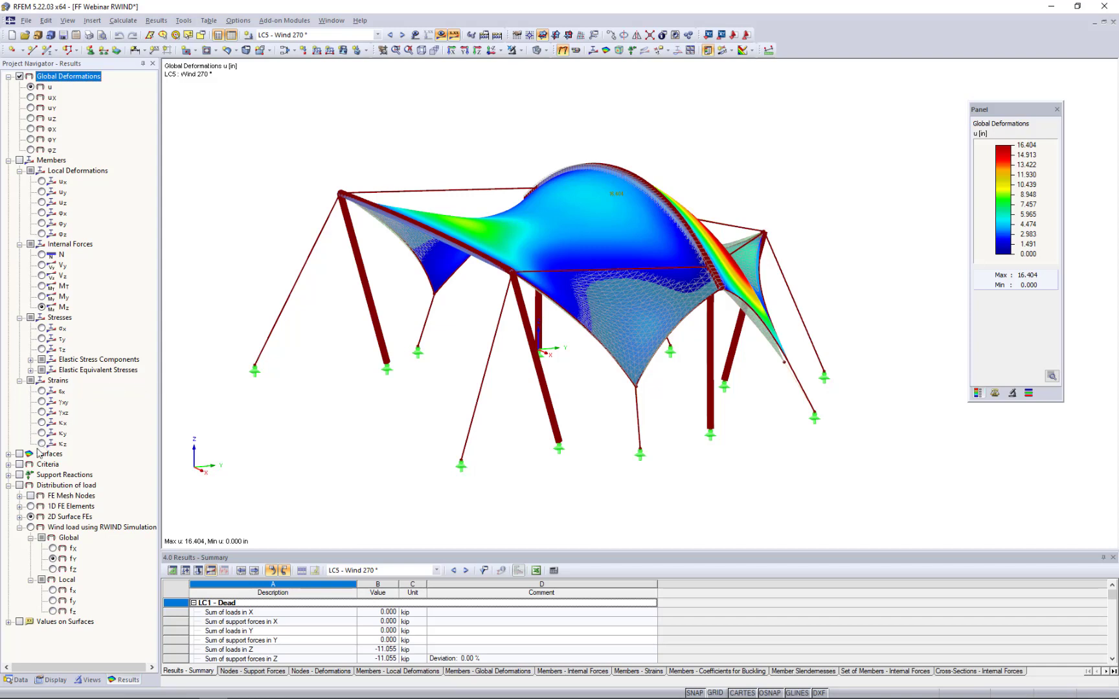
- Display the load distribution of the RWIND wind load in global direction fX for LC5 and examine it on the membrane
click(9, 160)
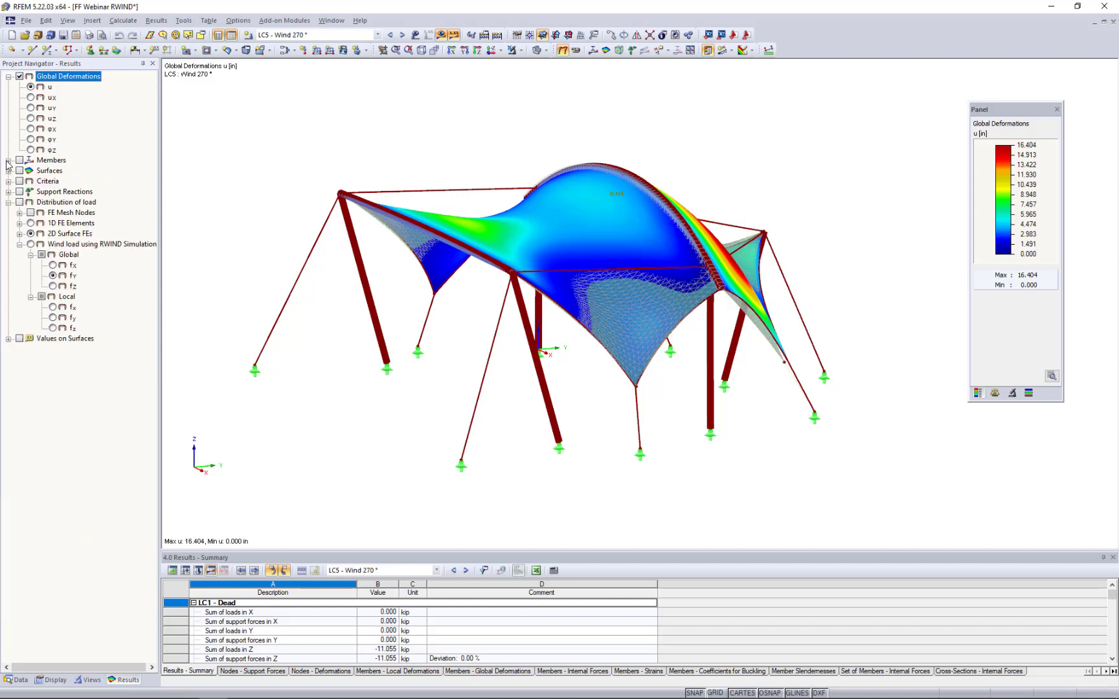
click(20, 203)
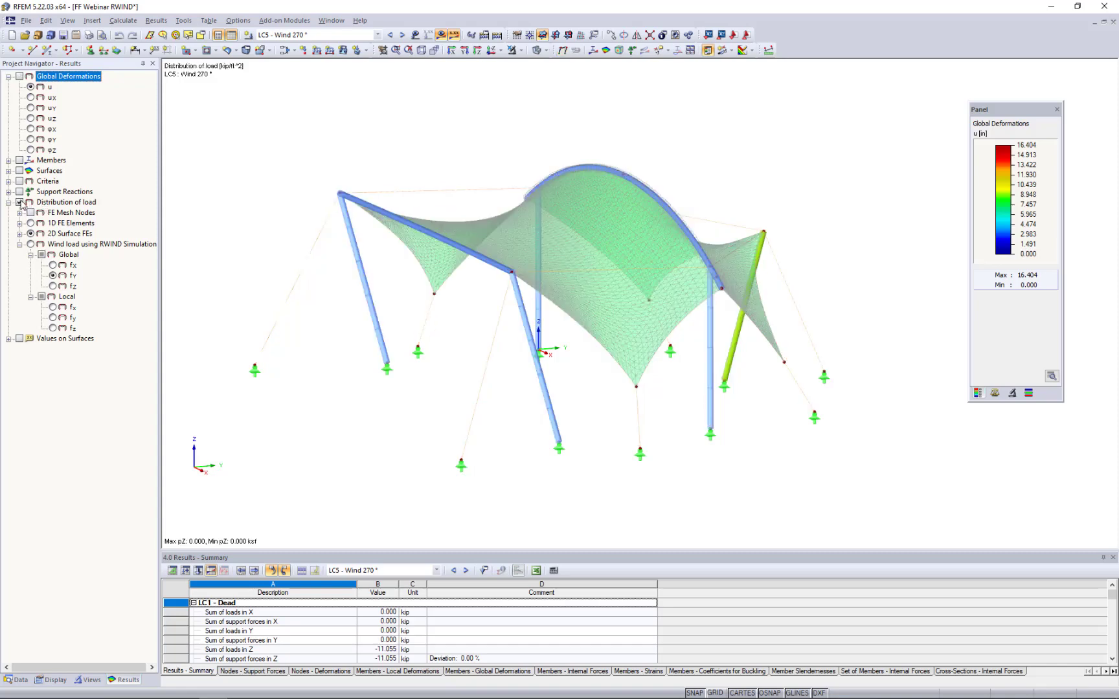
click(53, 266)
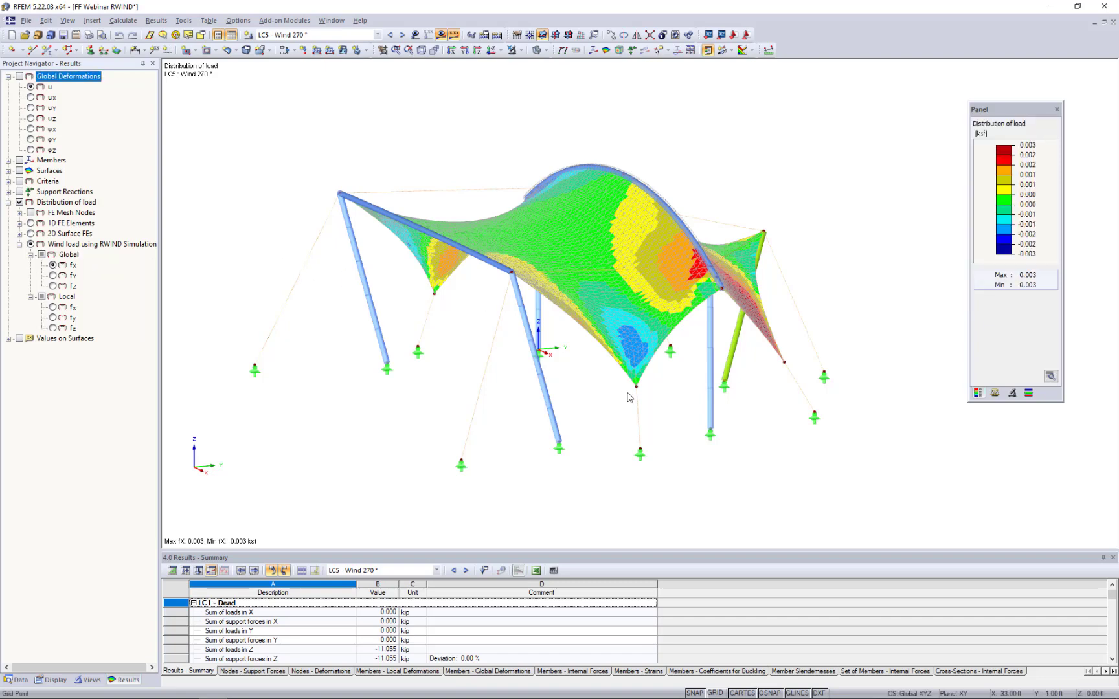
ctrl+middle_drag(628, 396, 518, 393)
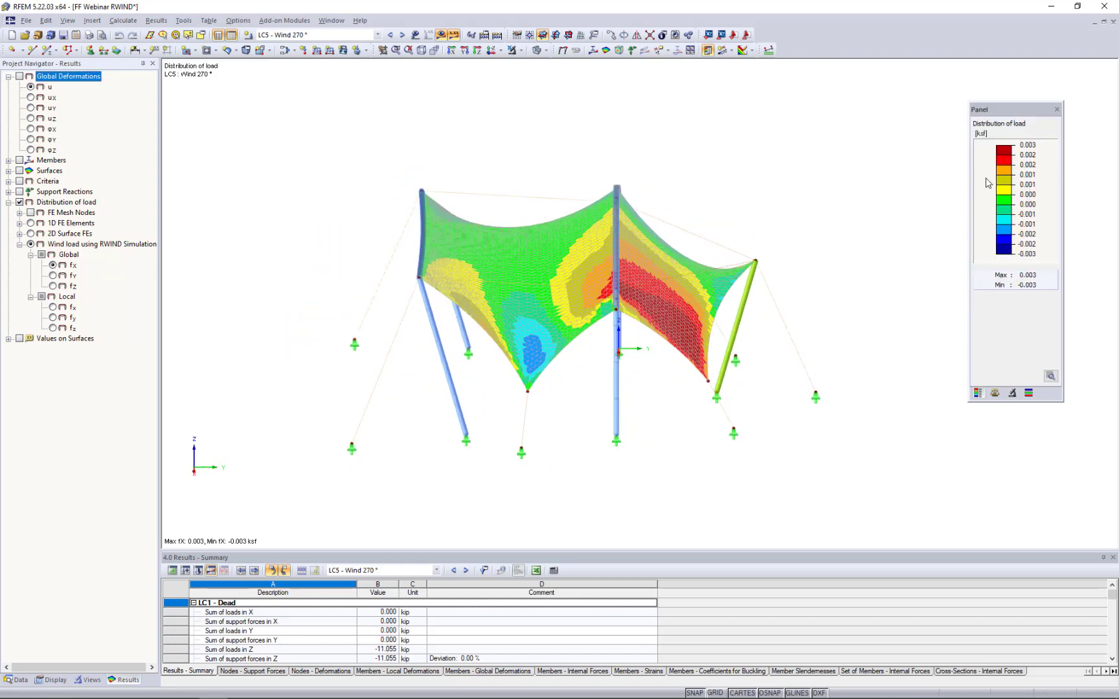
- Switch the RWIND load distribution to global direction fY and examine it on both sides of the membrane
click(53, 276)
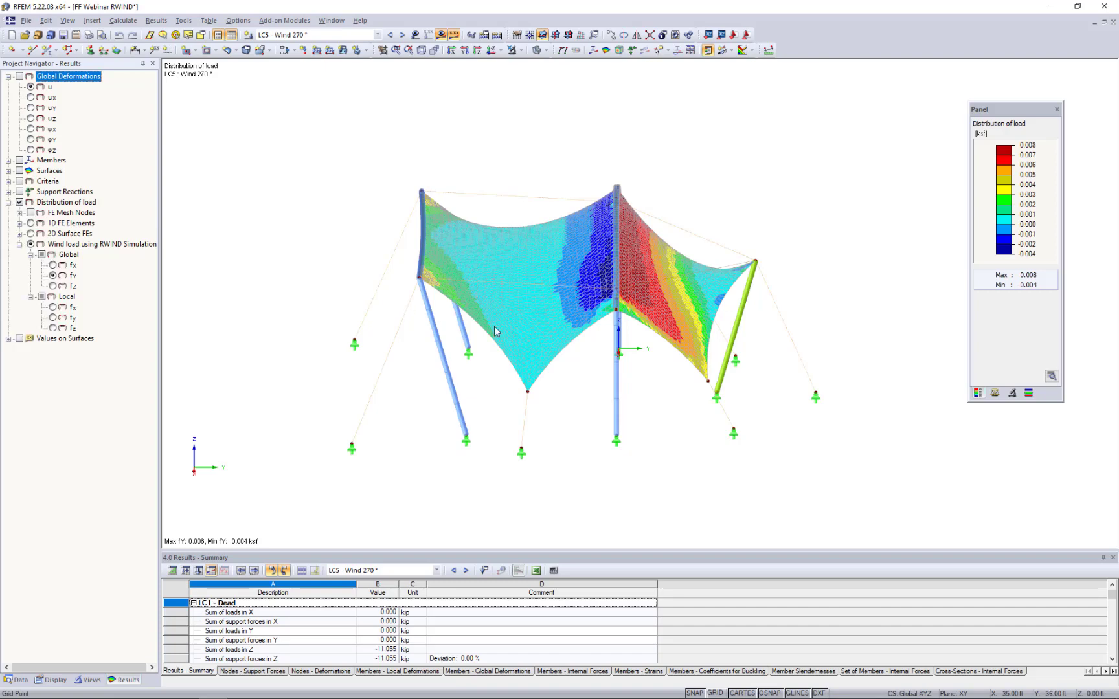
ctrl+middle_drag(580, 375, 609, 382)
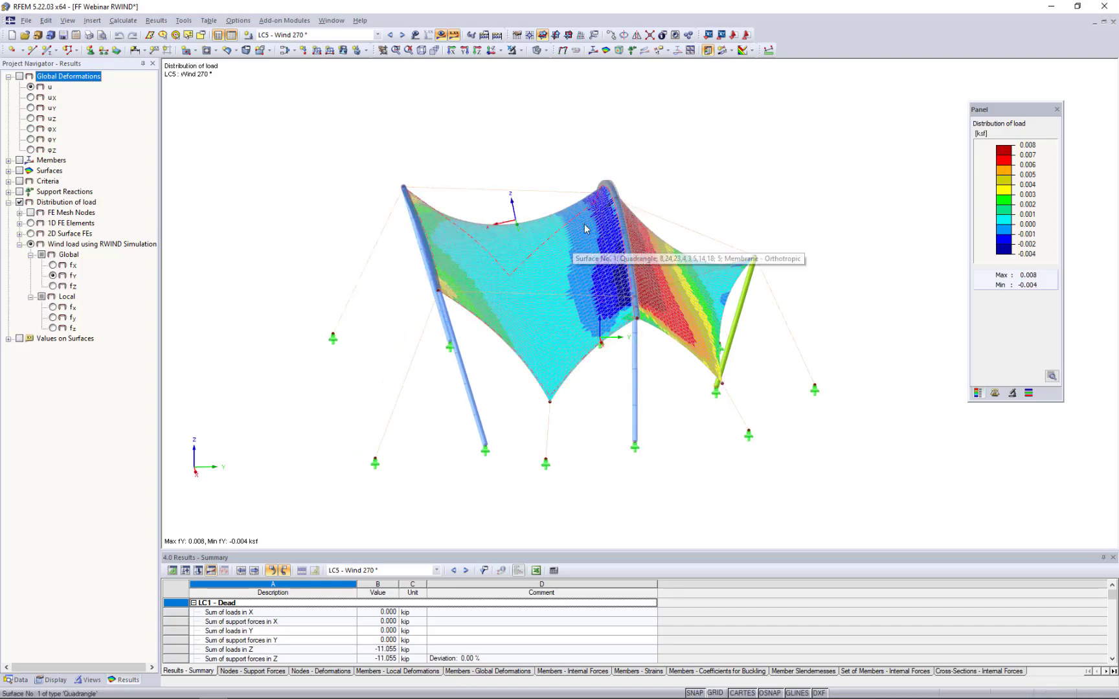
ctrl+middle_drag(622, 337, 532, 374)
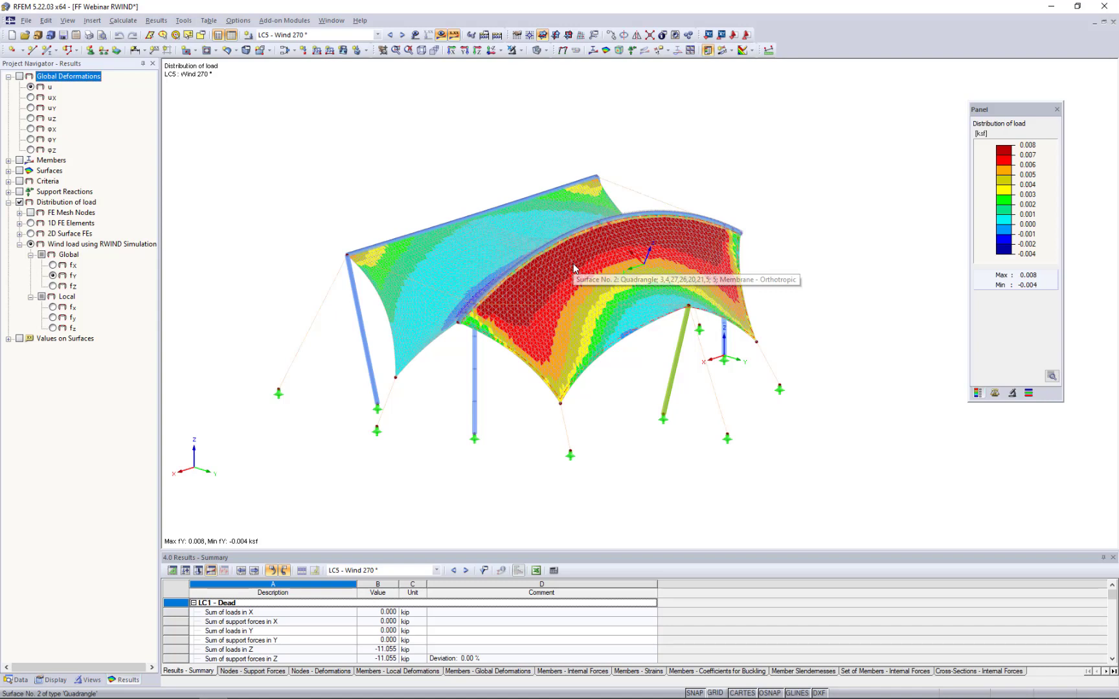
ctrl+middle_drag(452, 387, 792, 392)
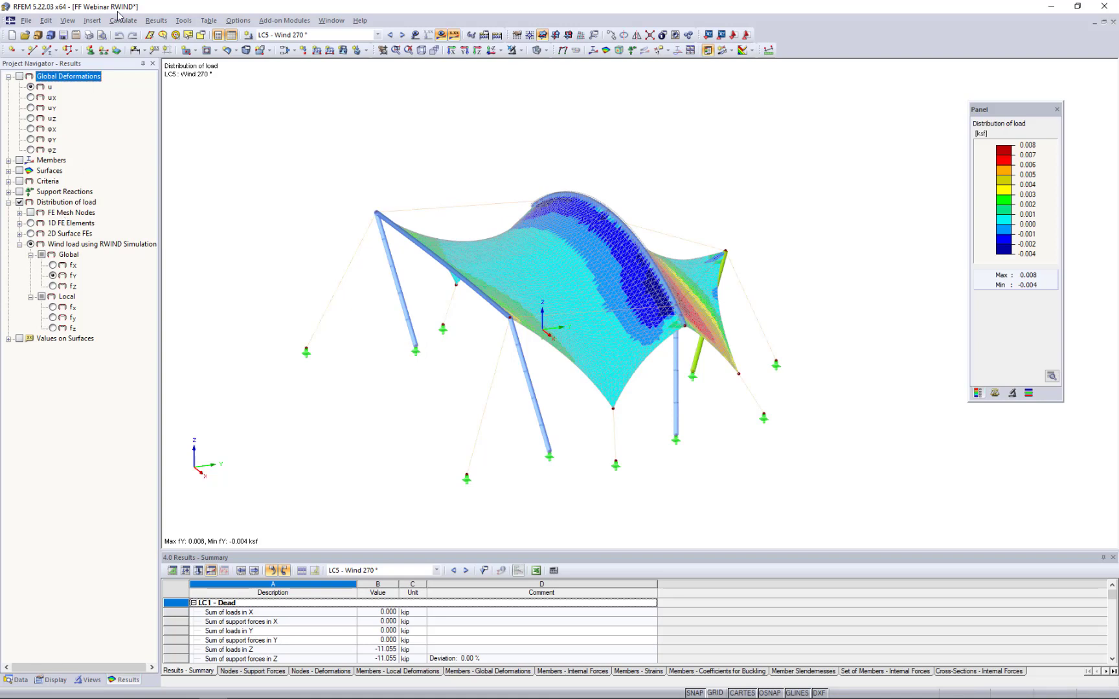
- Show the global deformations u for load combination CO5 - 1.2D + 1.6S + 0.5W3 and examine the deformed membrane
click(309, 36)
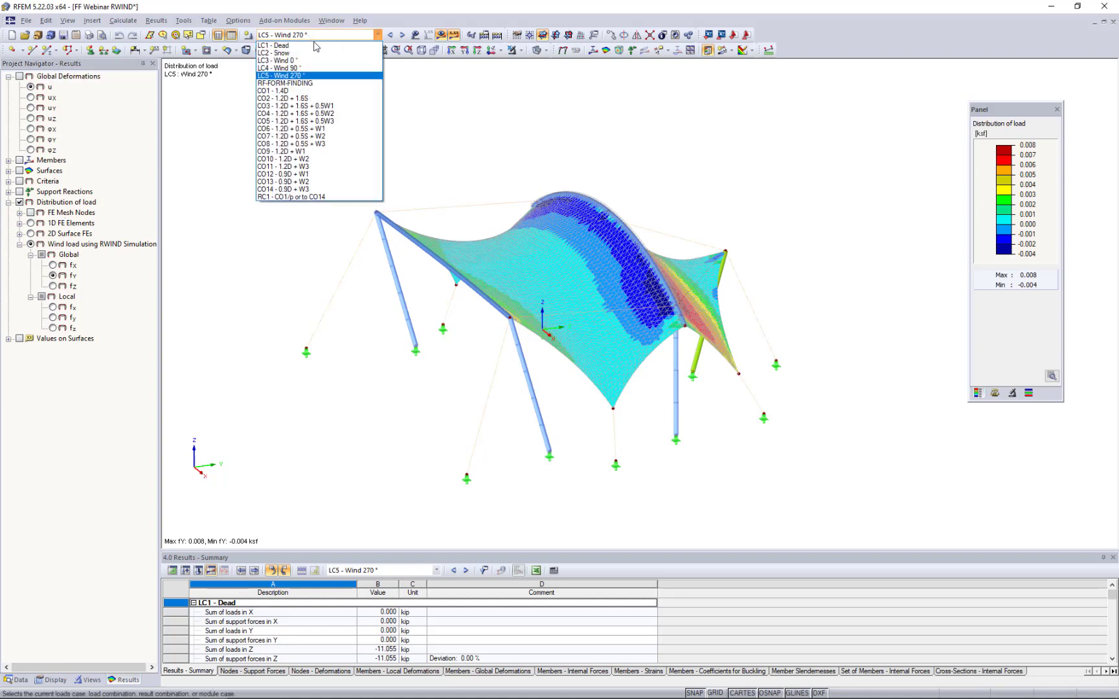
click(295, 124)
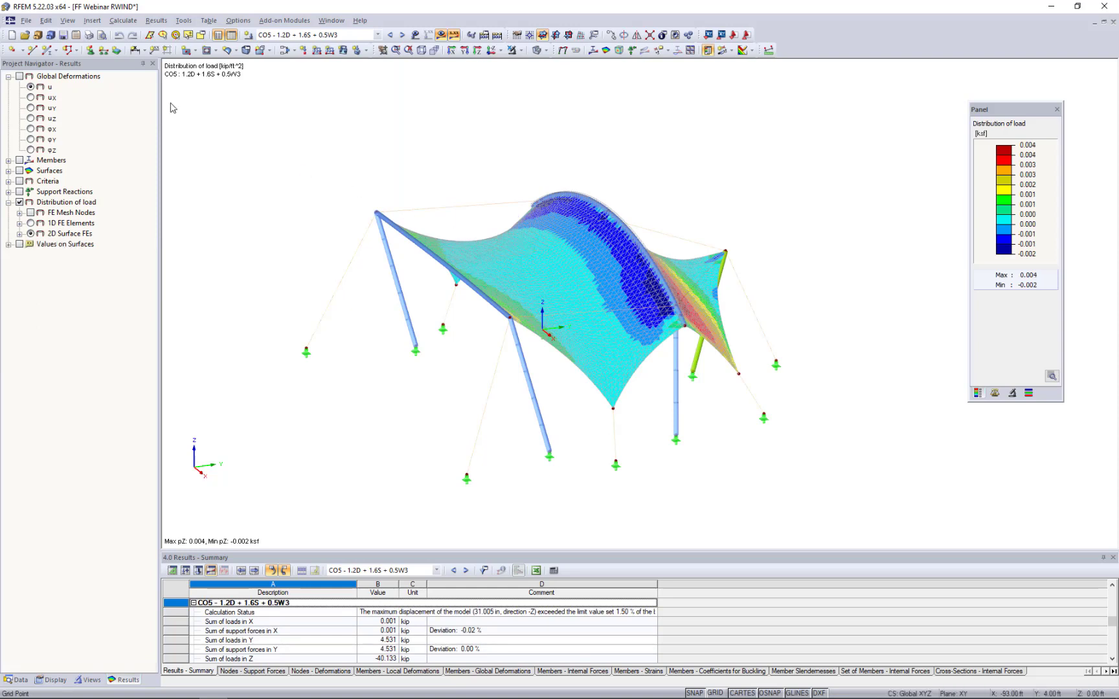
click(20, 77)
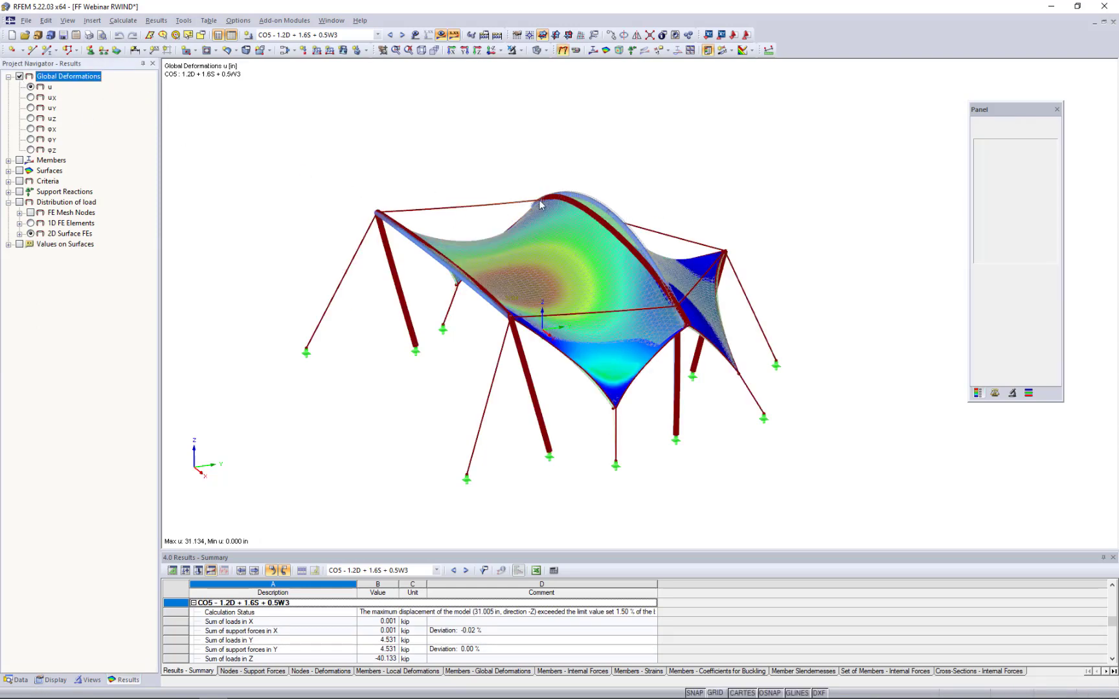
ctrl+middle_drag(538, 200, 684, 168)
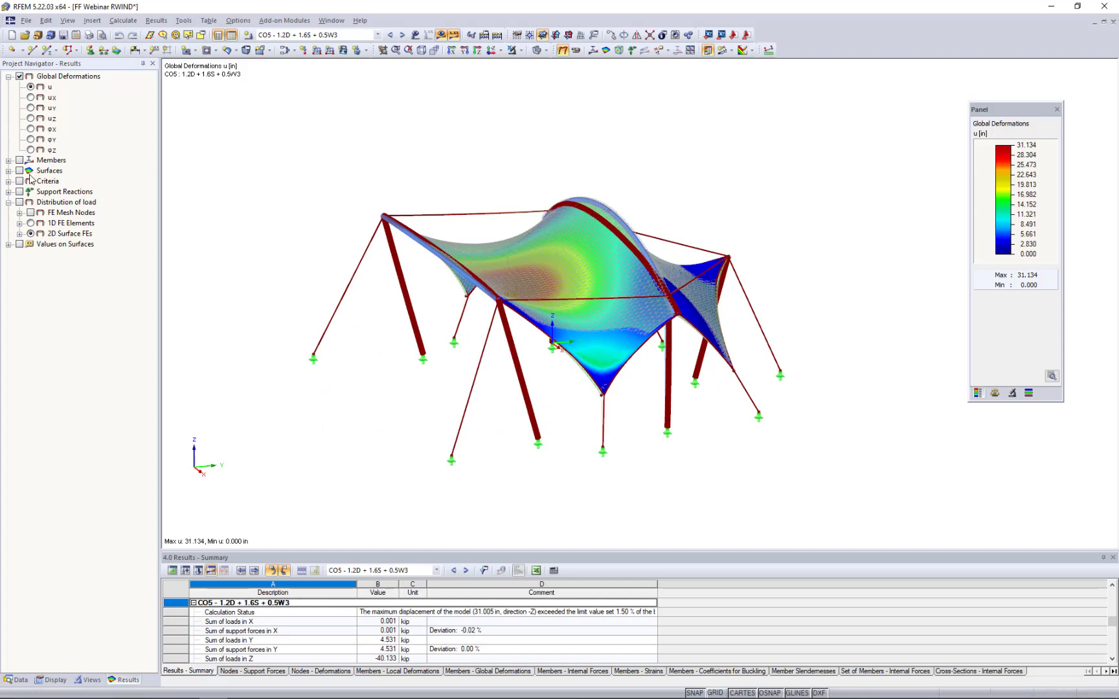
- Show the basic internal forces nx and ny on the surfaces for CO5, and examine the membrane from several sides
click(9, 171)
click(19, 171)
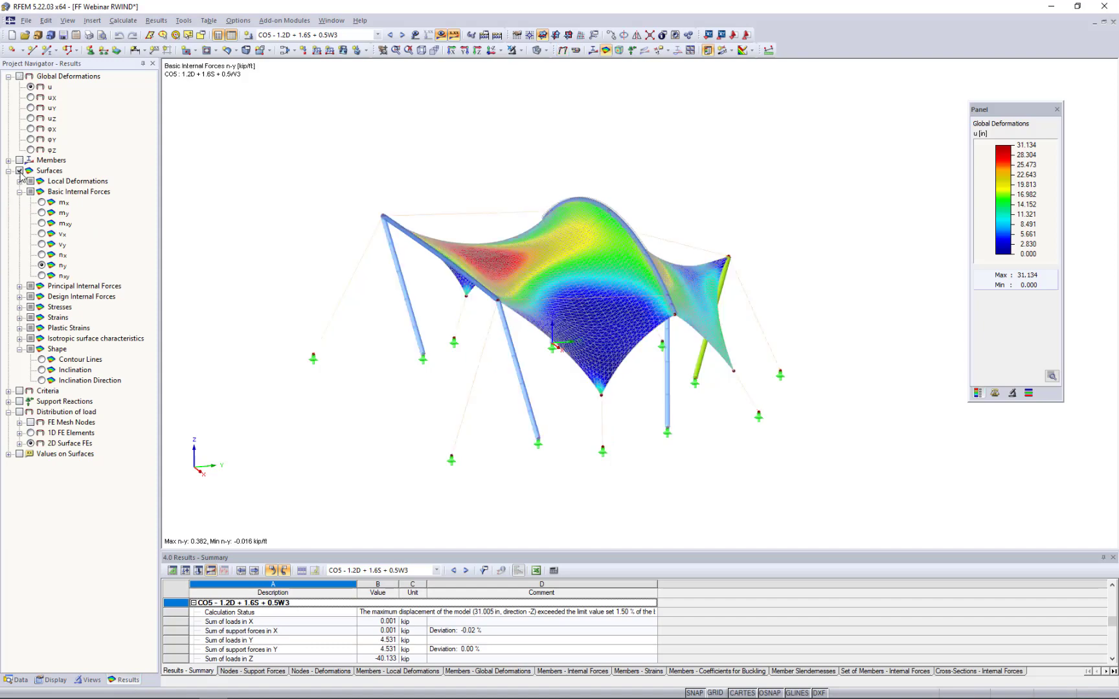
click(41, 255)
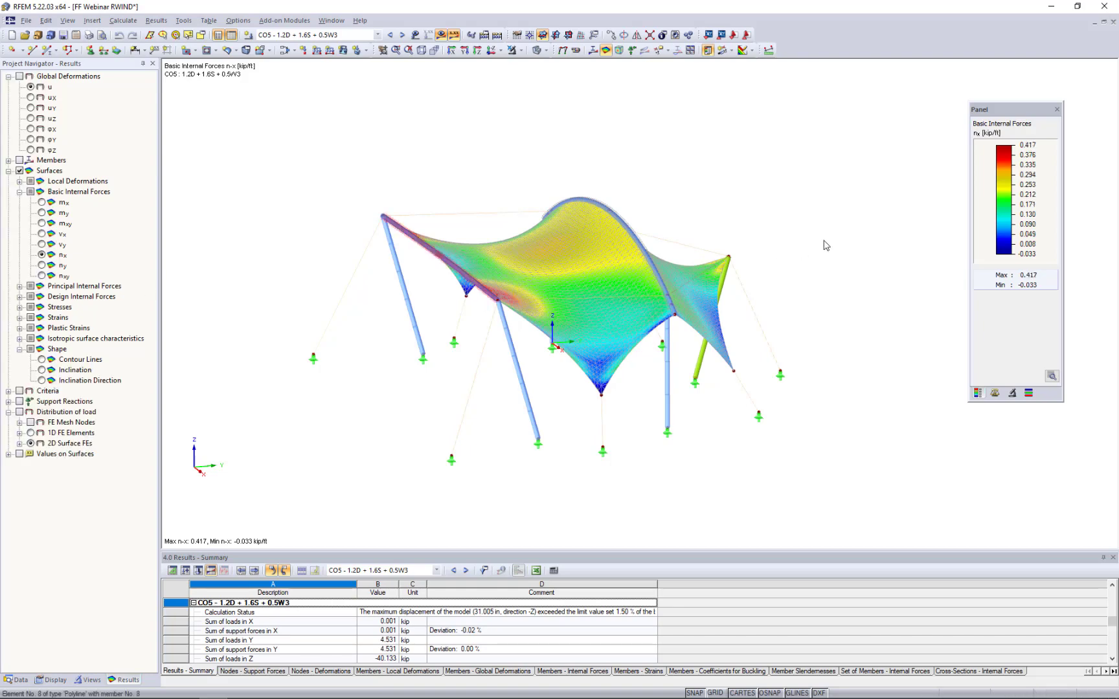
scroll(519, 311, up, 5)
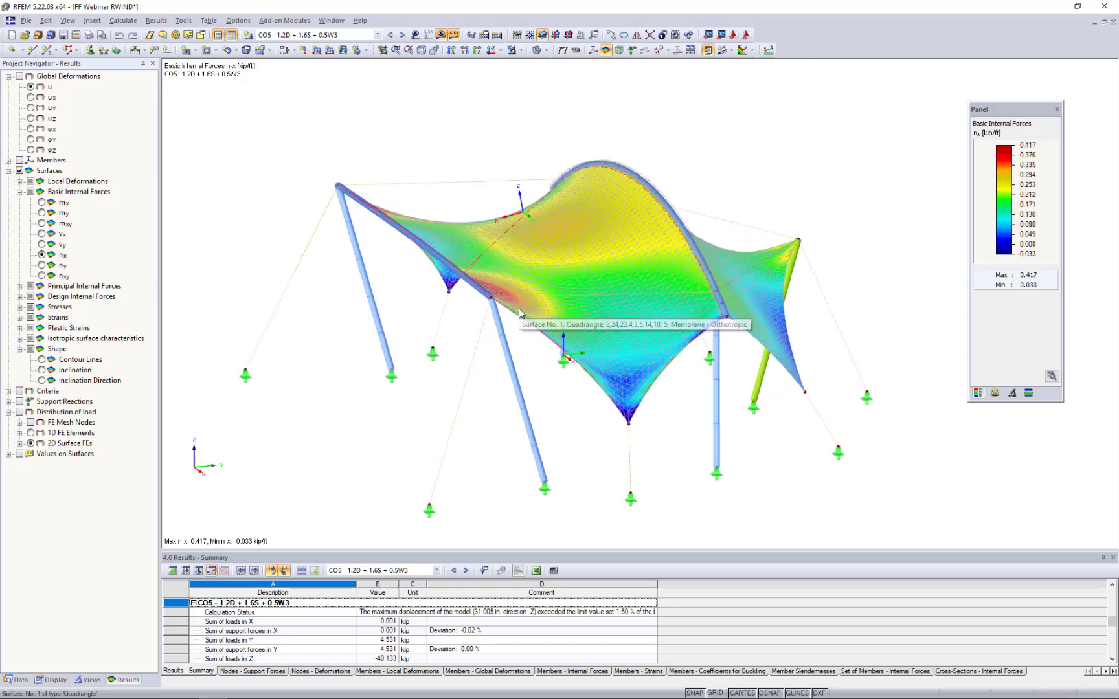
ctrl+middle_drag(664, 327, 554, 315)
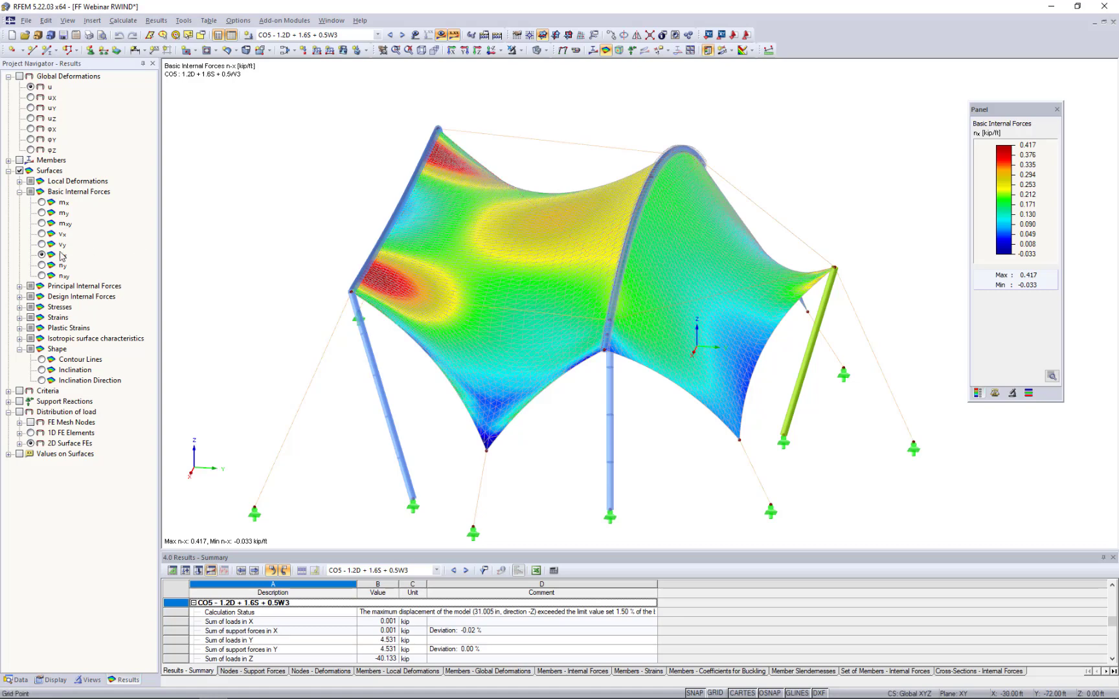
click(43, 266)
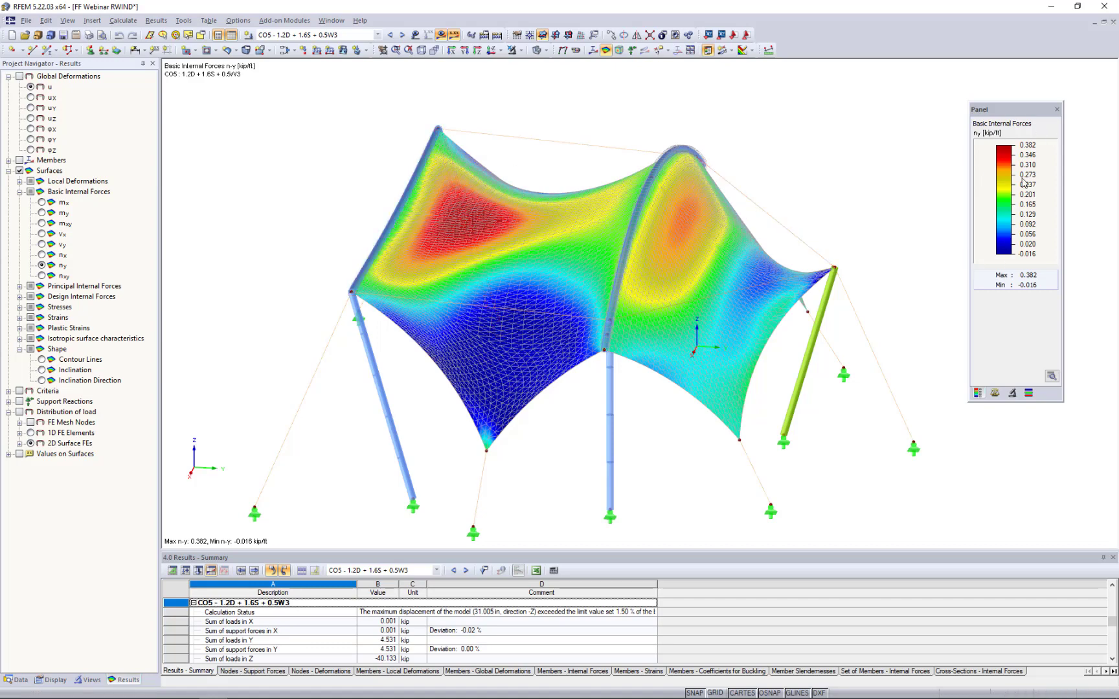
ctrl+middle_drag(420, 429, 514, 381)
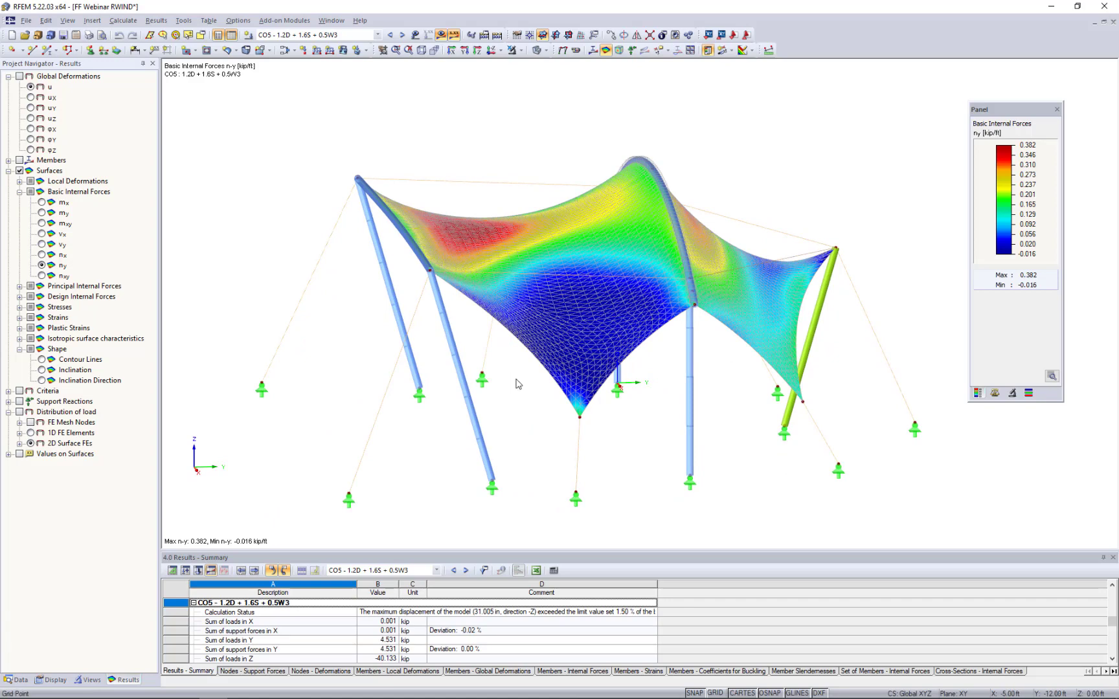
- Replace the surface results with the member bending moments Mz for CO5, and examine the diagrams on the beams and columns
click(9, 171)
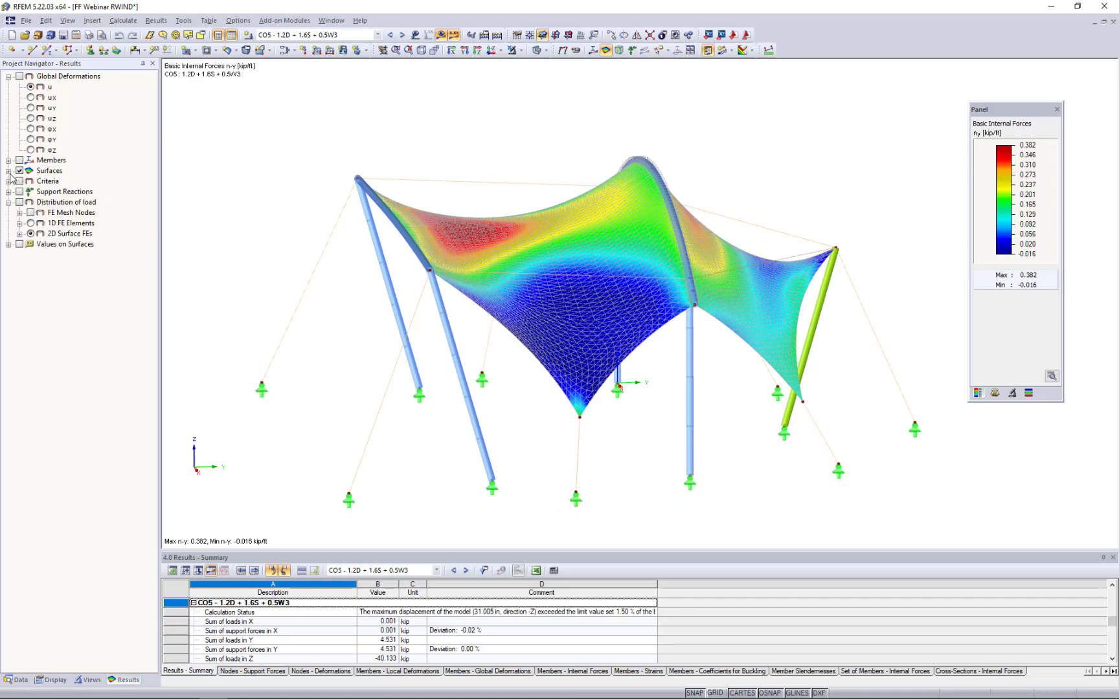
click(18, 171)
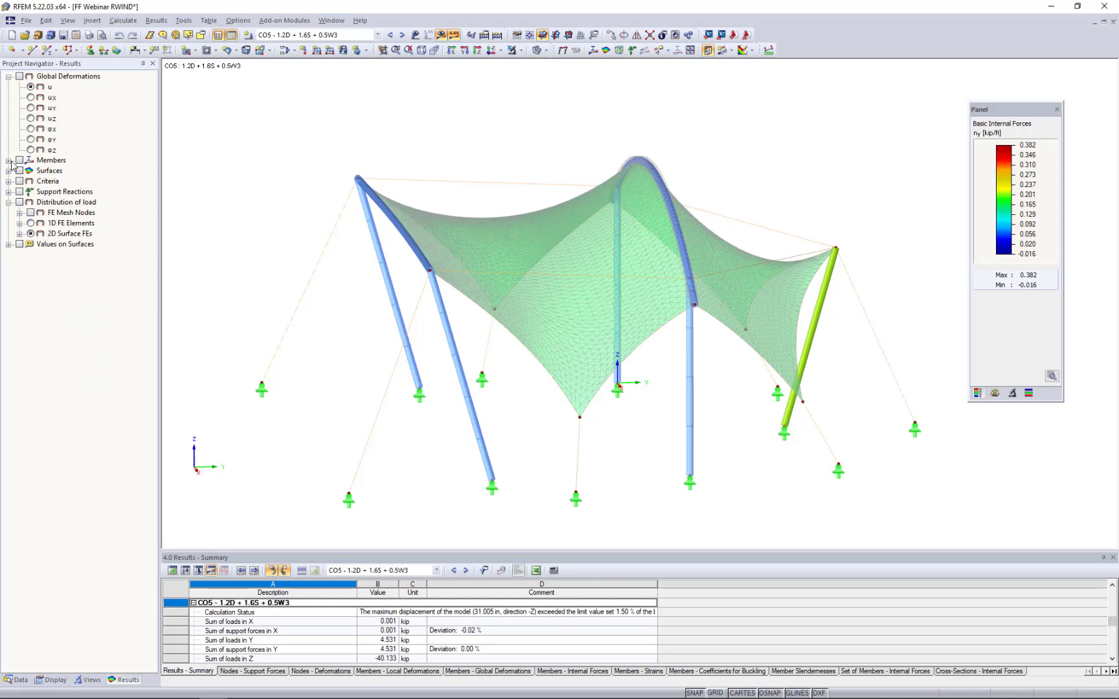
click(19, 162)
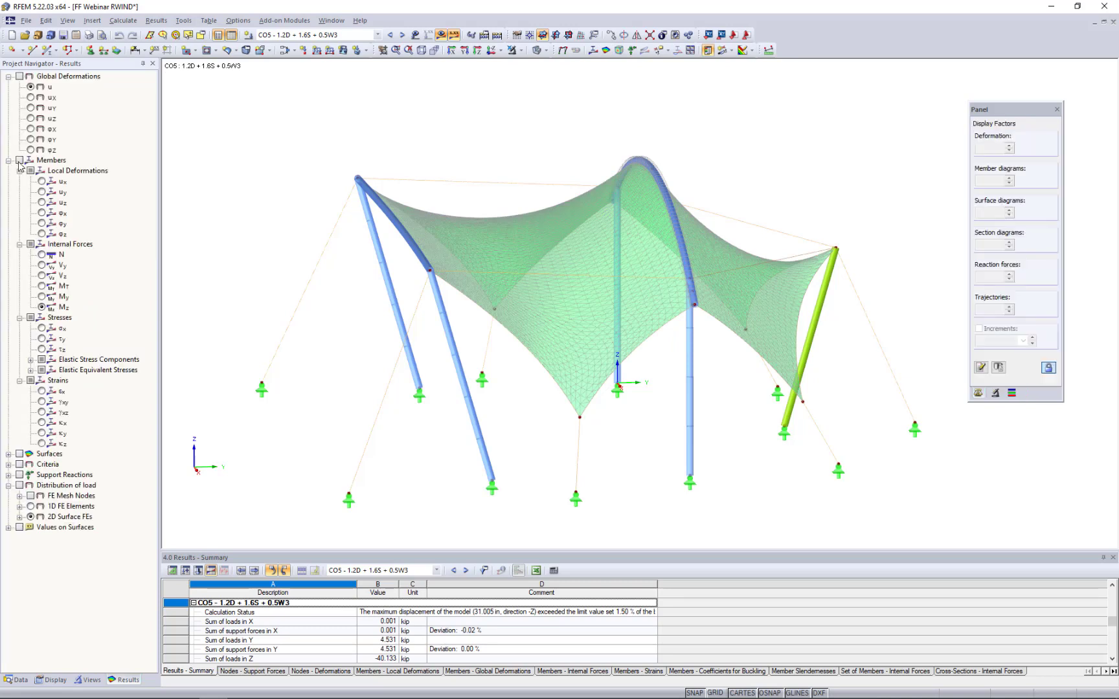
click(19, 161)
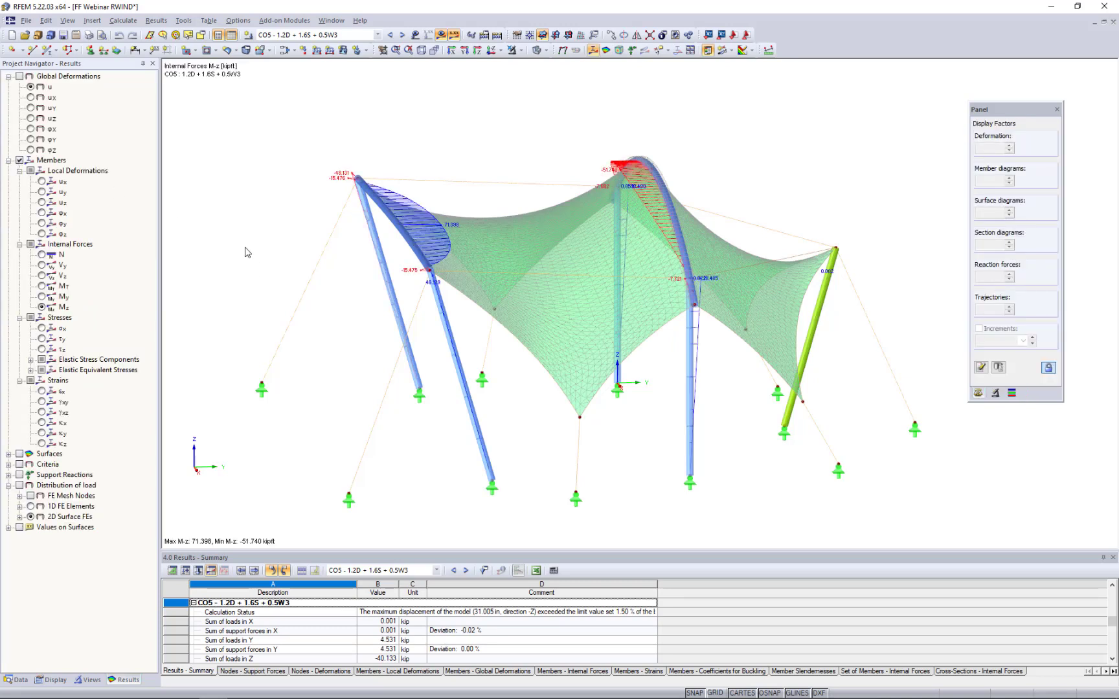
ctrl+middle_drag(325, 268, 409, 287)
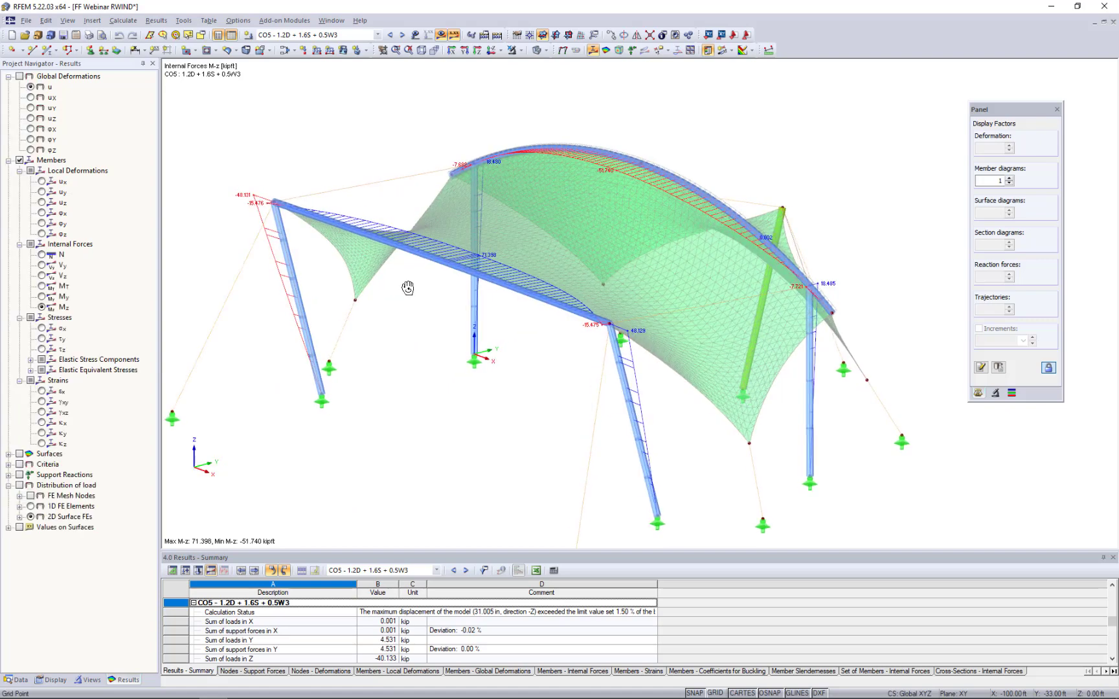
- Display the member axial forces N with the model in wireframe, and examine the diagrams across the whole structure
click(41, 254)
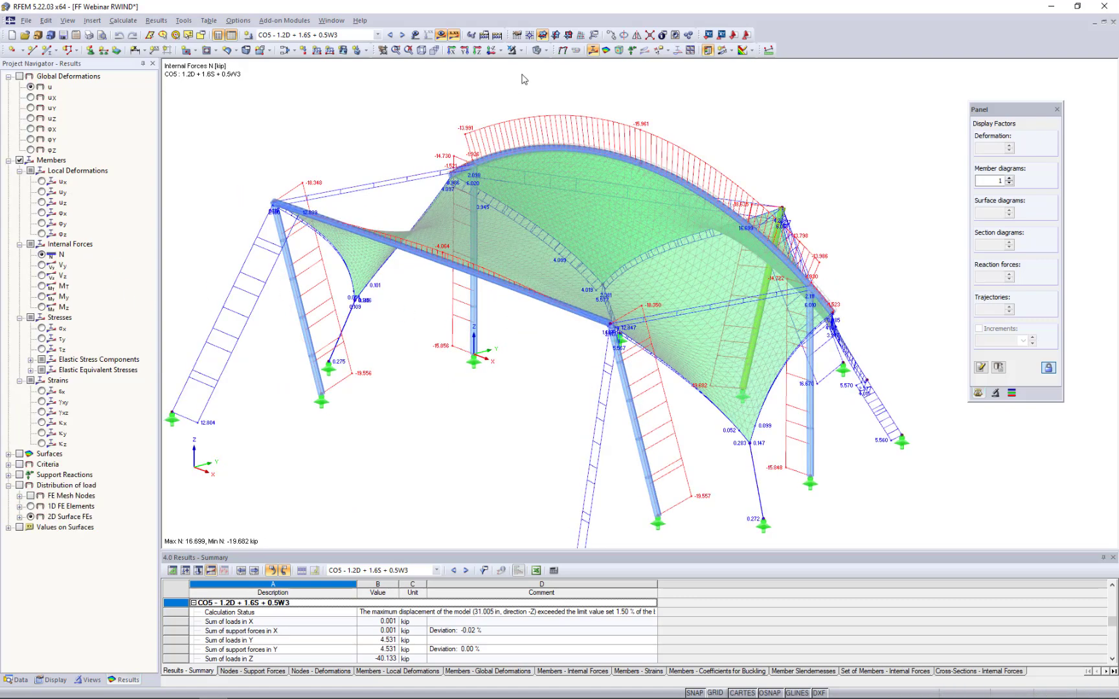
click(537, 50)
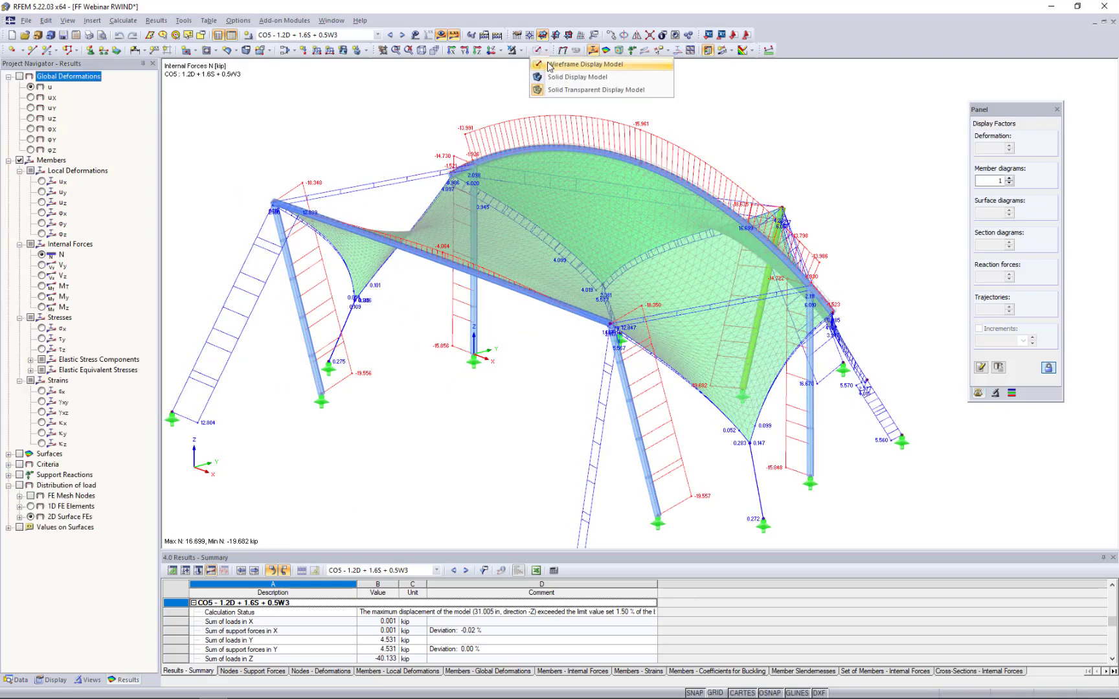
click(567, 61)
middle_drag(510, 373, 525, 335)
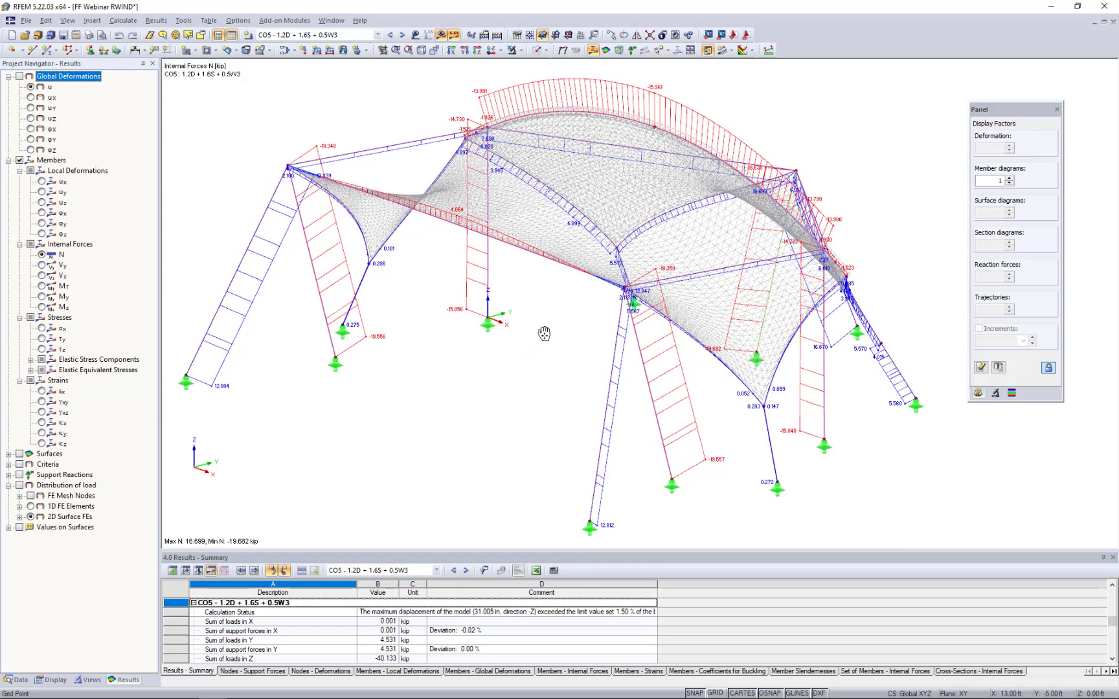
scroll(544, 334, down, 2)
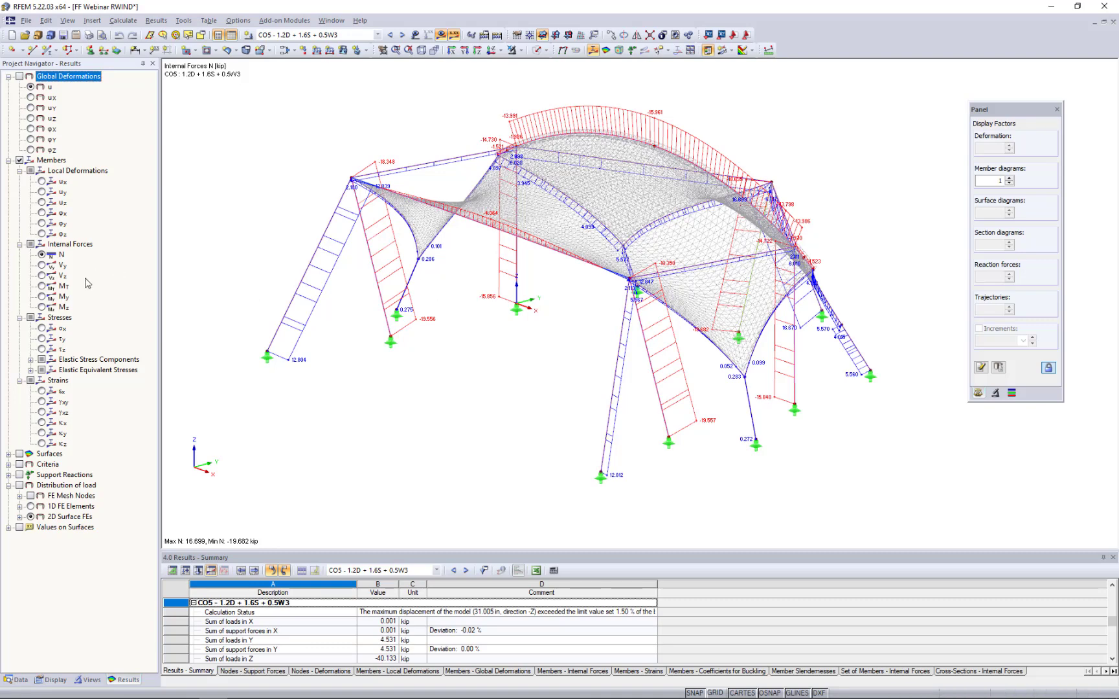
- Review the member shear forces Vy and Vz and bending moments My and Mz for CO5 one after another
click(41, 265)
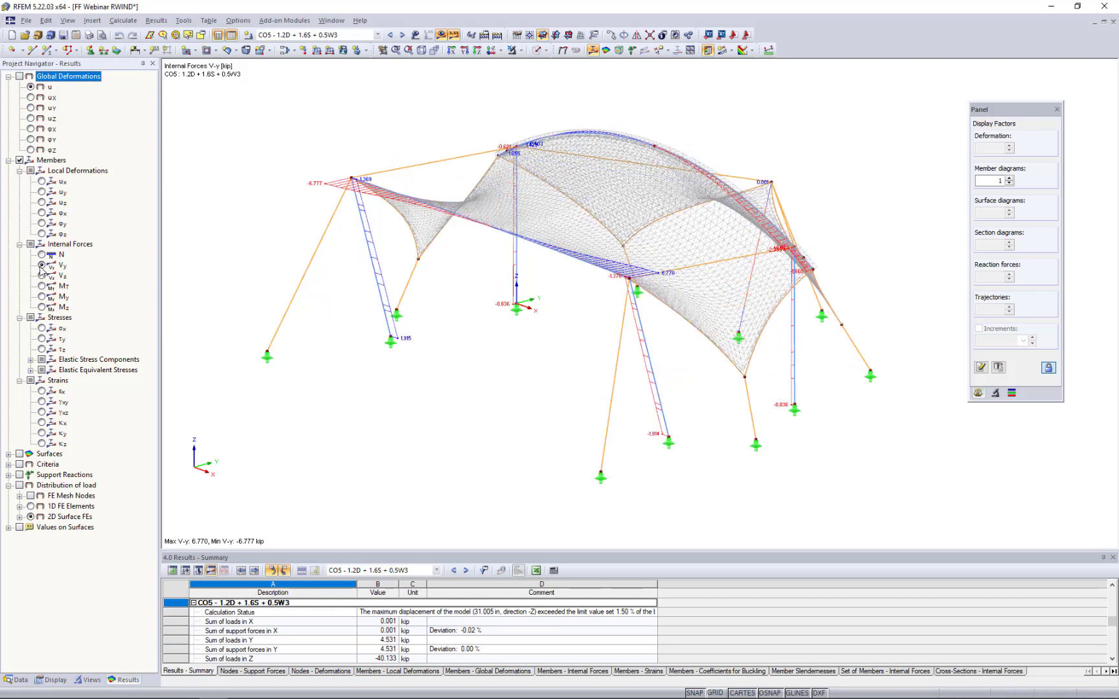
click(42, 276)
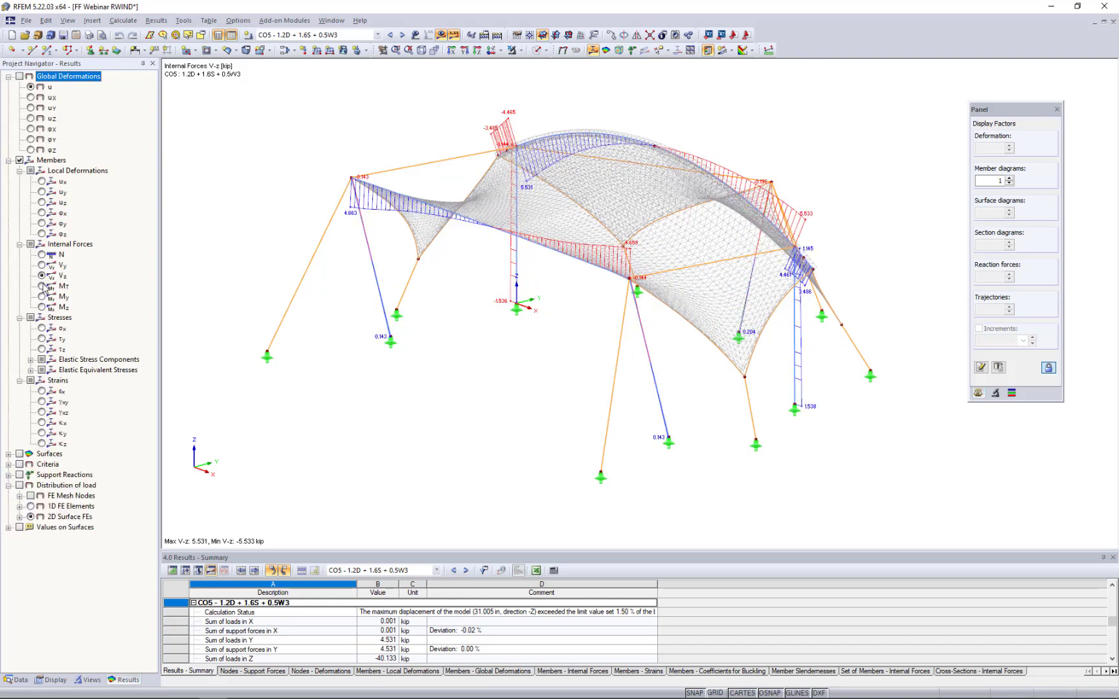
click(46, 299)
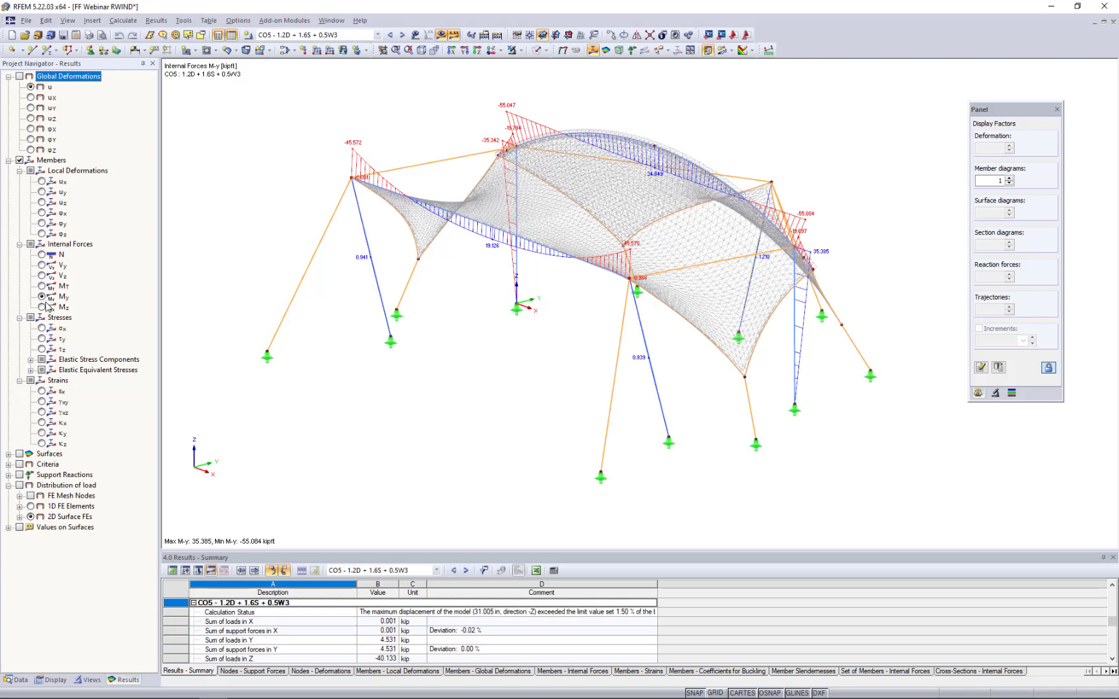
click(42, 307)
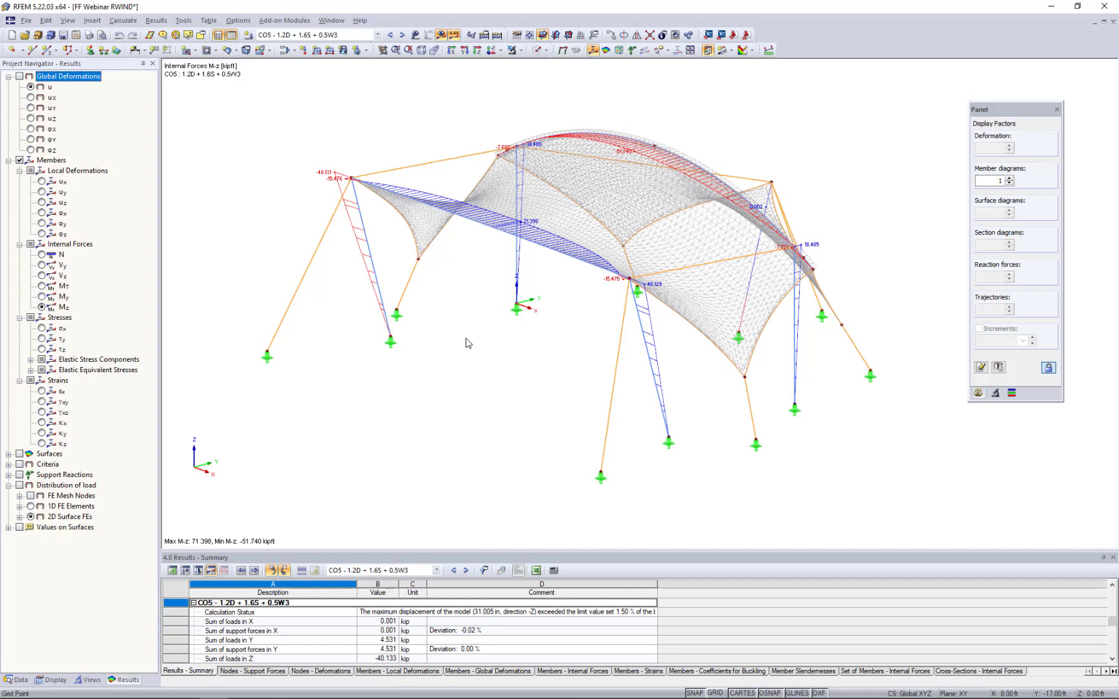
- Hide the calculation results, and compare the model in solid transparent display before returning it to wireframe
click(441, 35)
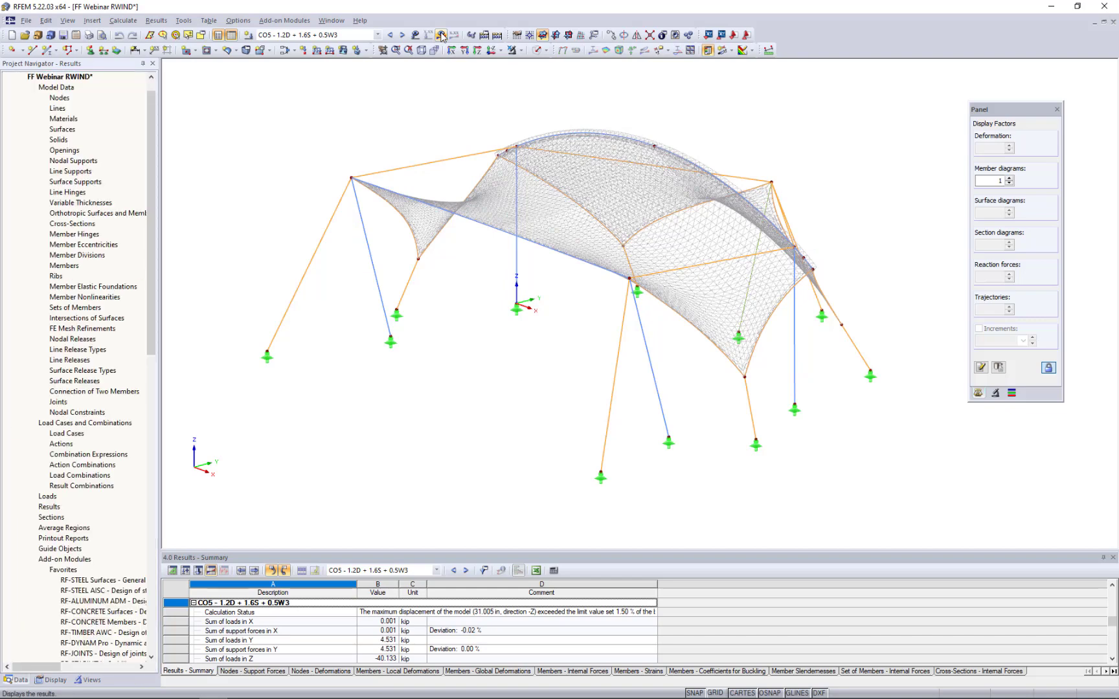
click(545, 52)
click(558, 94)
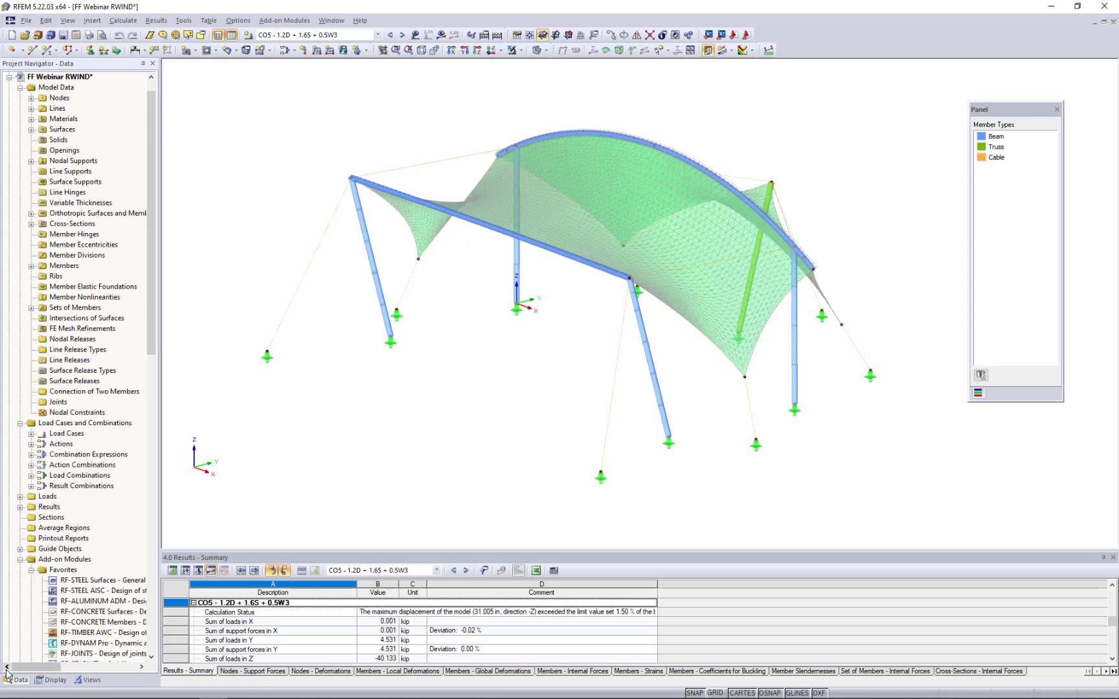
click(546, 51)
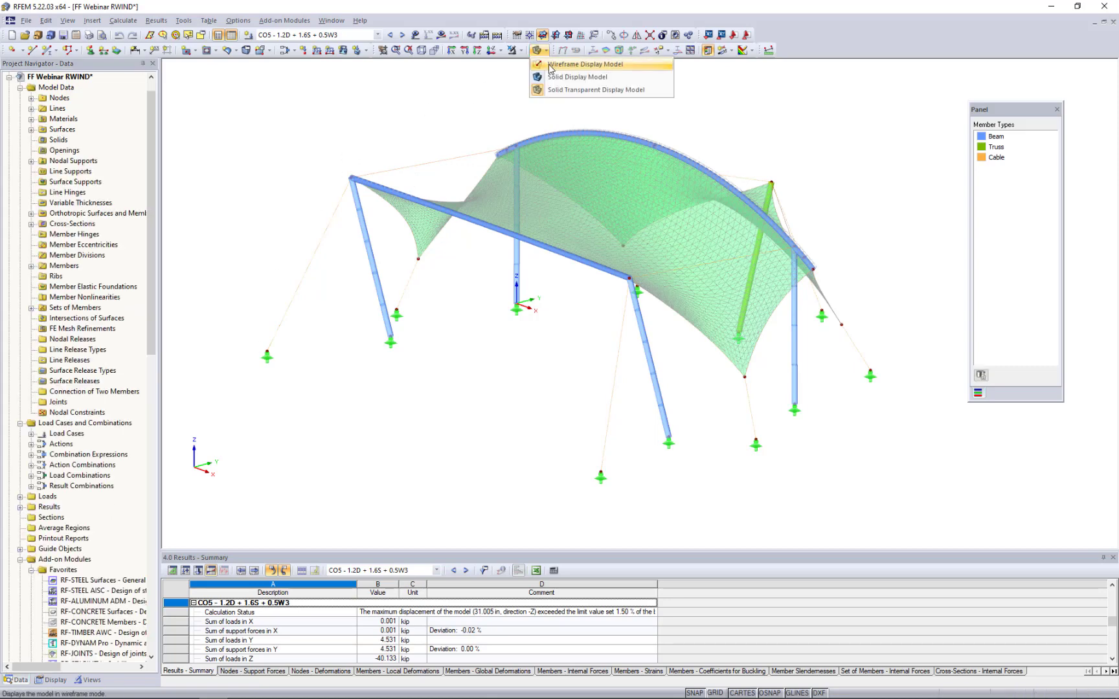
click(551, 65)
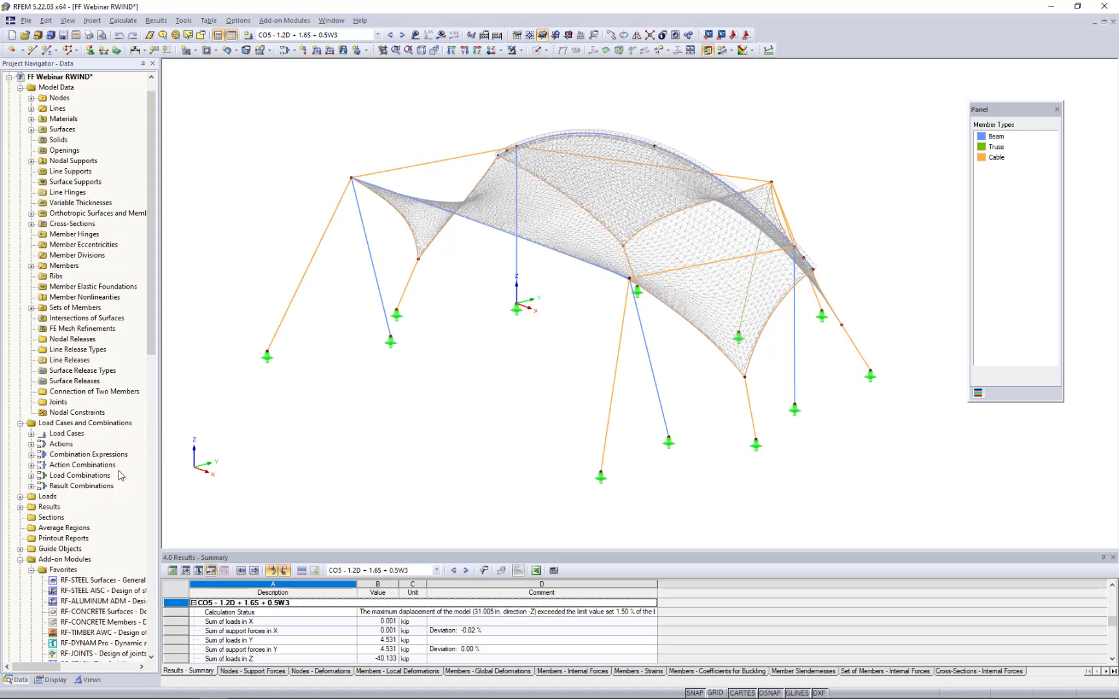
- Open the RF-STABILITY add-on module, declining to activate the FE mesh division for straight members
scroll(121, 476, down, 4)
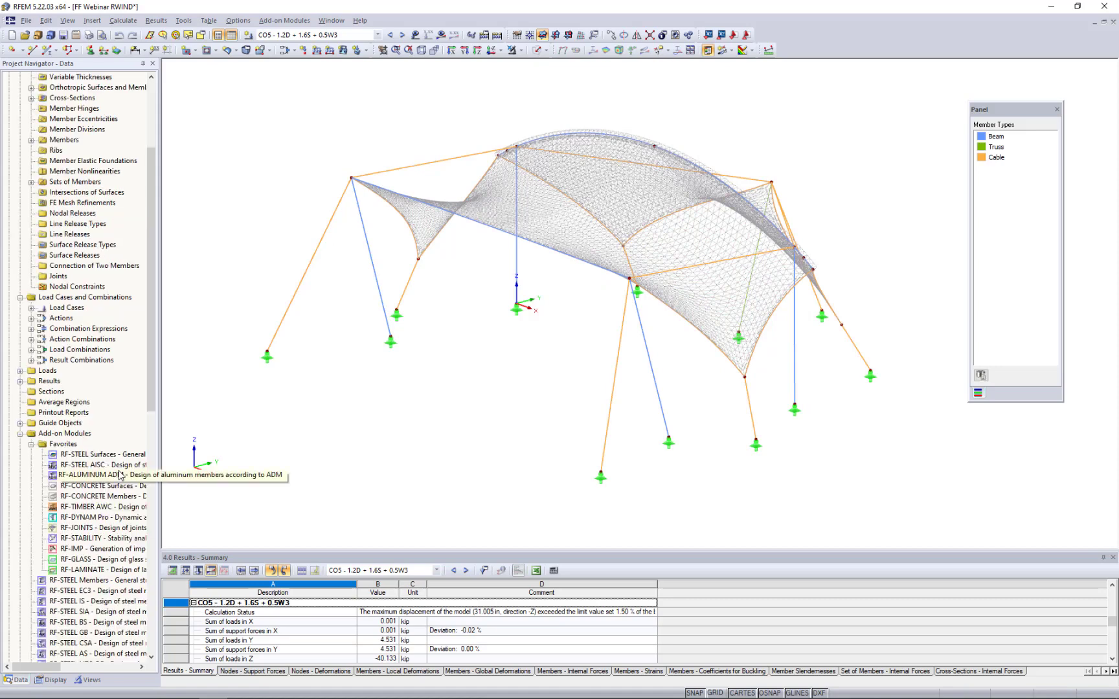
double_click(78, 539)
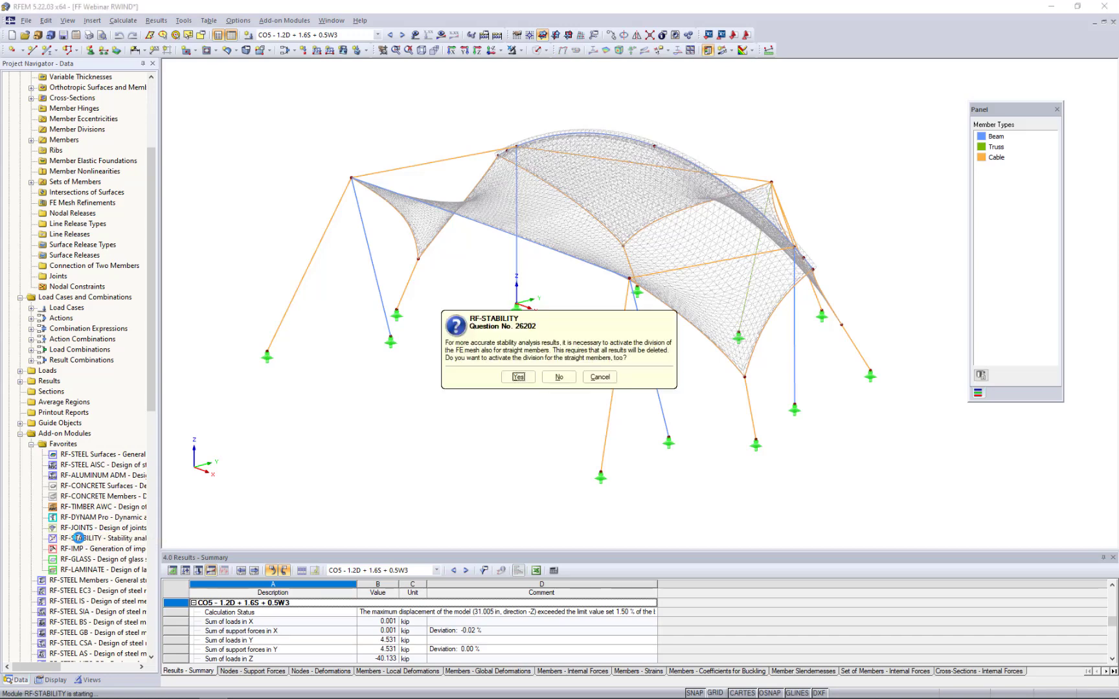
click(559, 378)
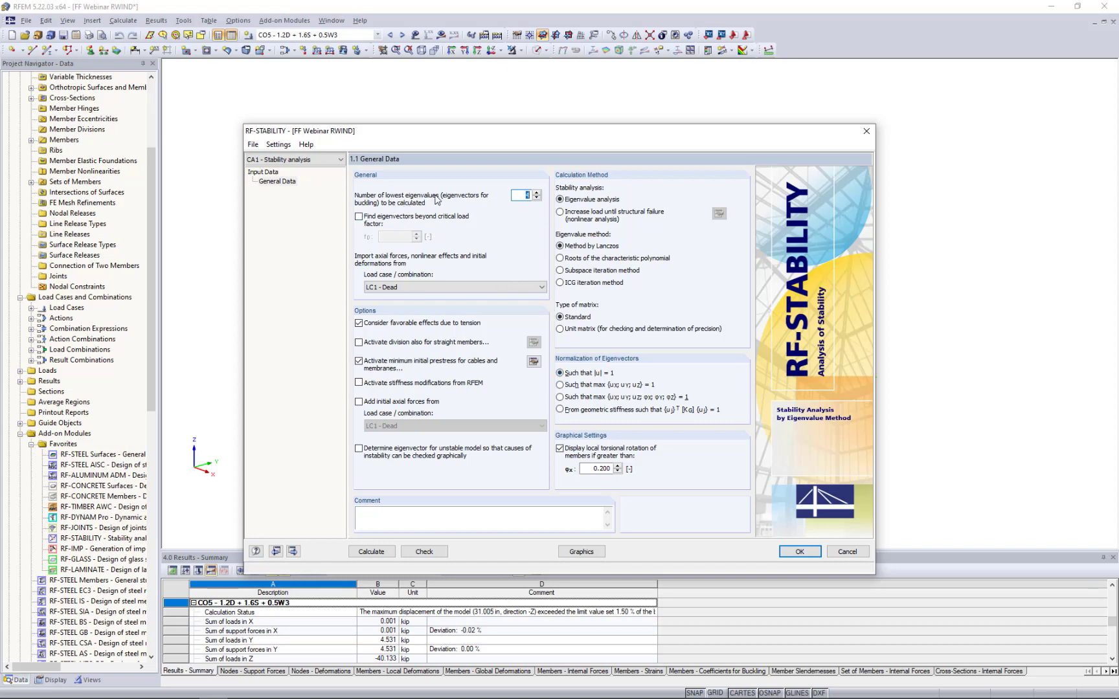
- Set 6 lowest eigenvalues with axial forces imported from CO2 - 1.2D + 1.6S, and start the stability calculation
click(518, 196)
drag(541, 200, 565, 203)
key(BackSpace)
click(405, 290)
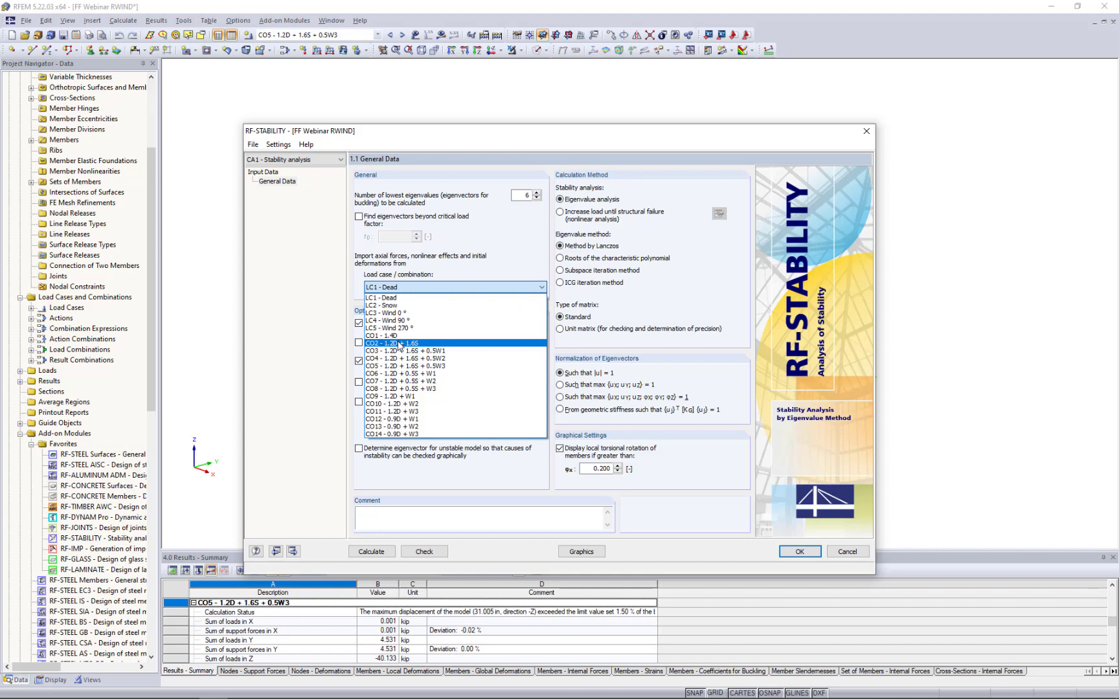
click(400, 344)
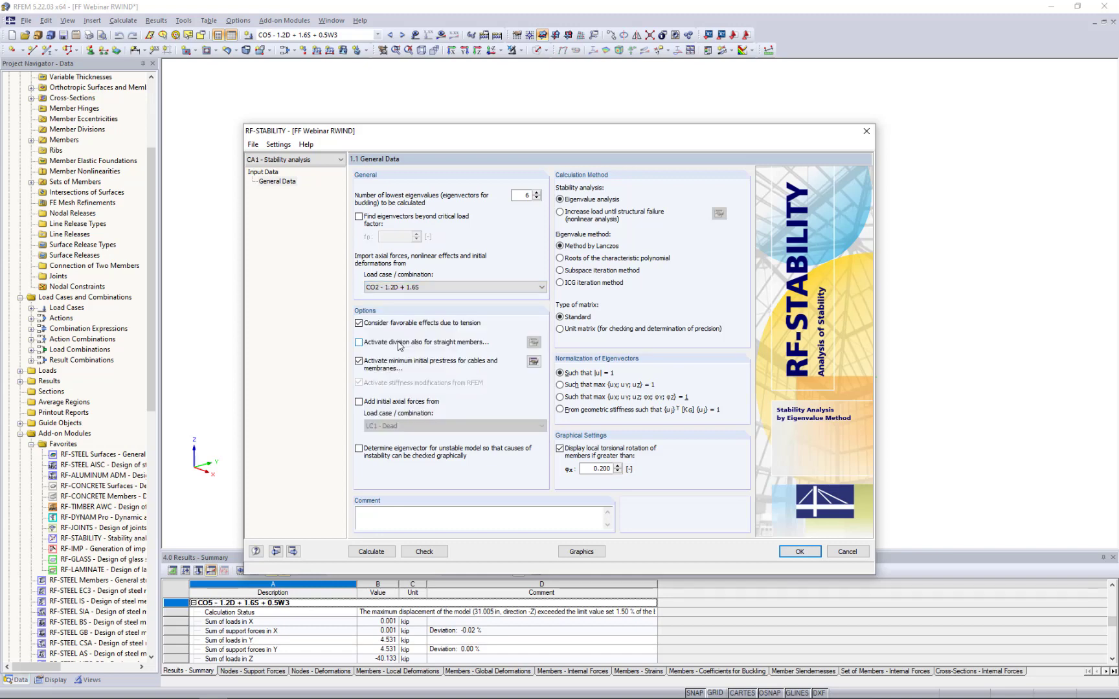
click(371, 551)
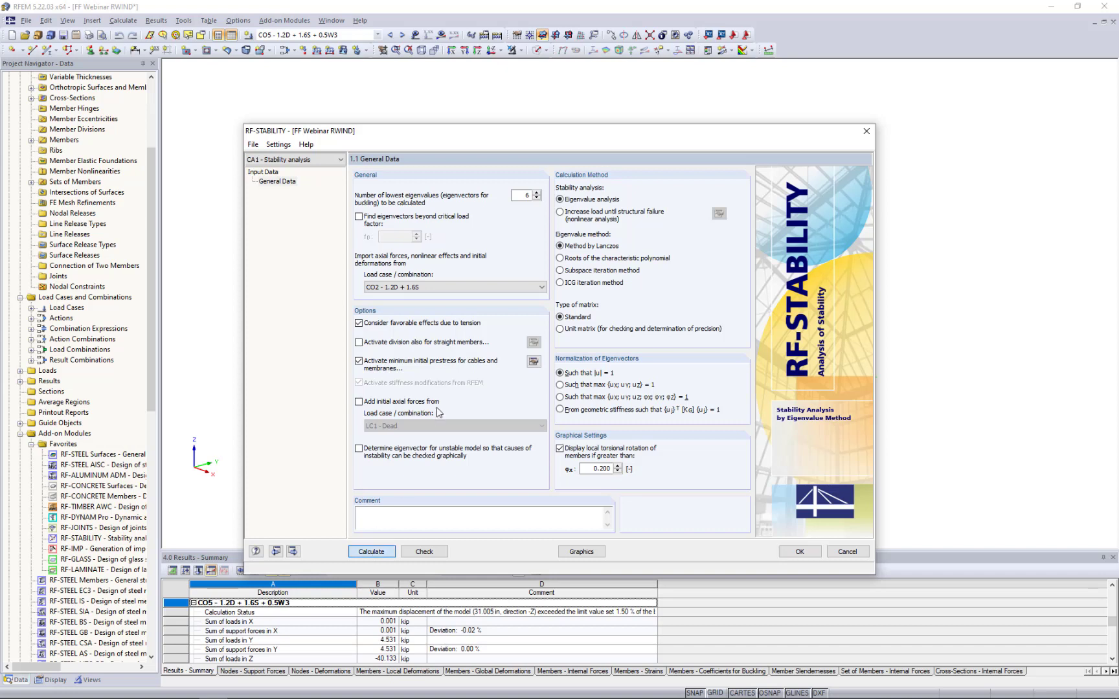
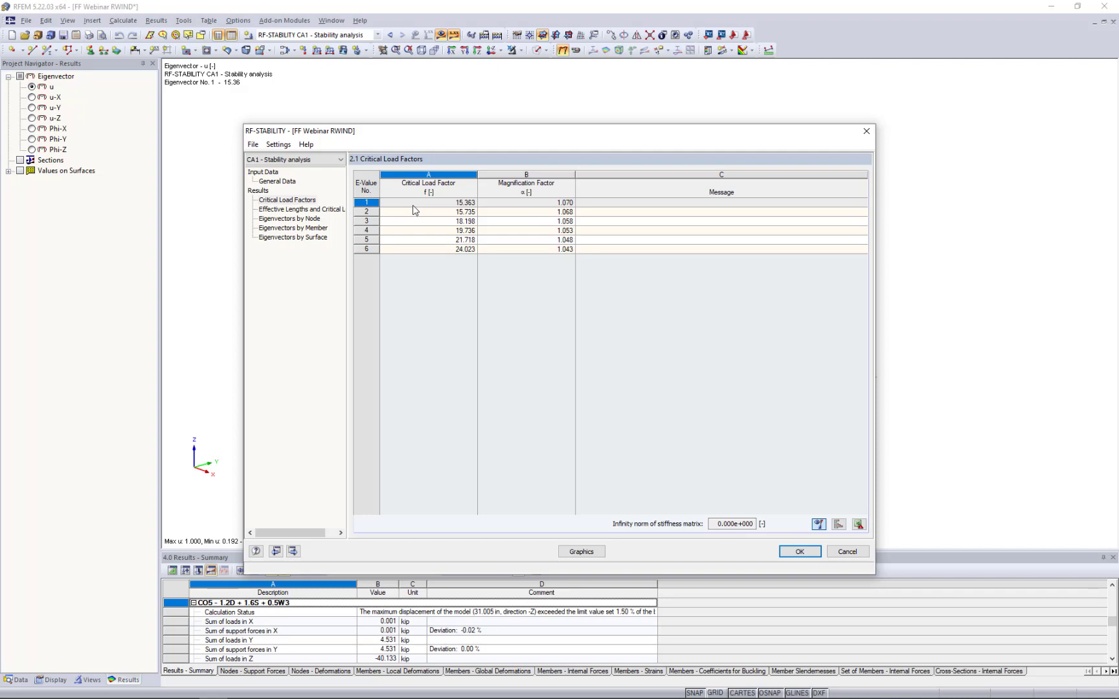
- Review the RF-STABILITY general data and critical load factors, checking the first eigenvector's mode shape on the model behind the dialog
click(279, 182)
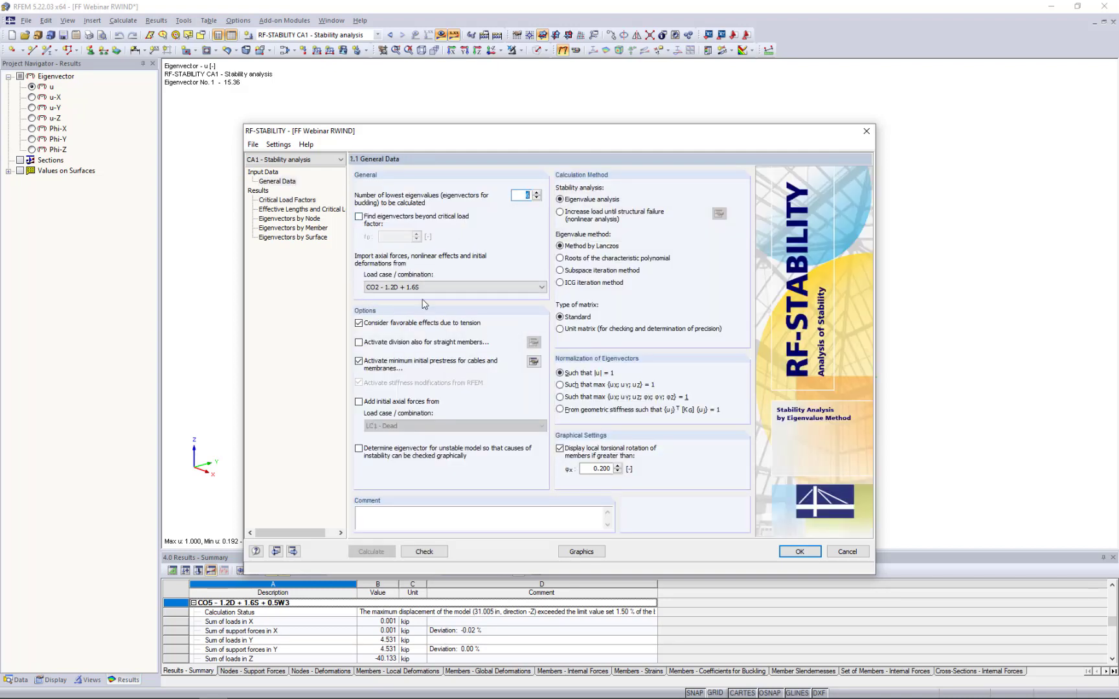
click(308, 201)
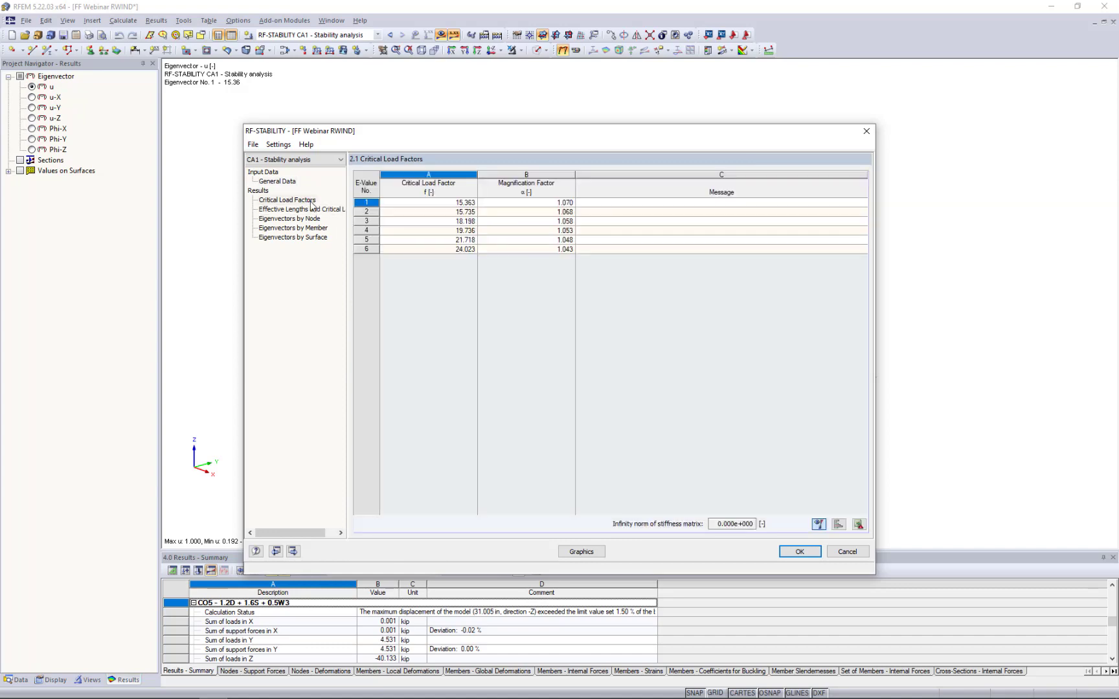
drag(425, 127, 407, 249)
drag(410, 295, 414, 374)
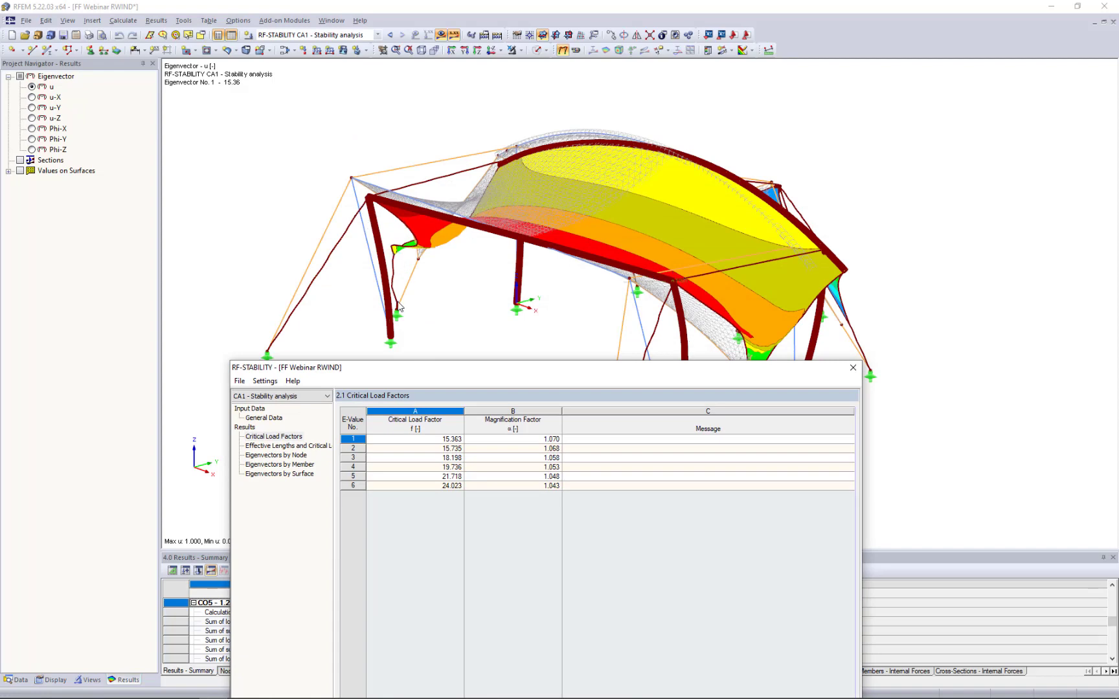
drag(422, 379, 433, 210)
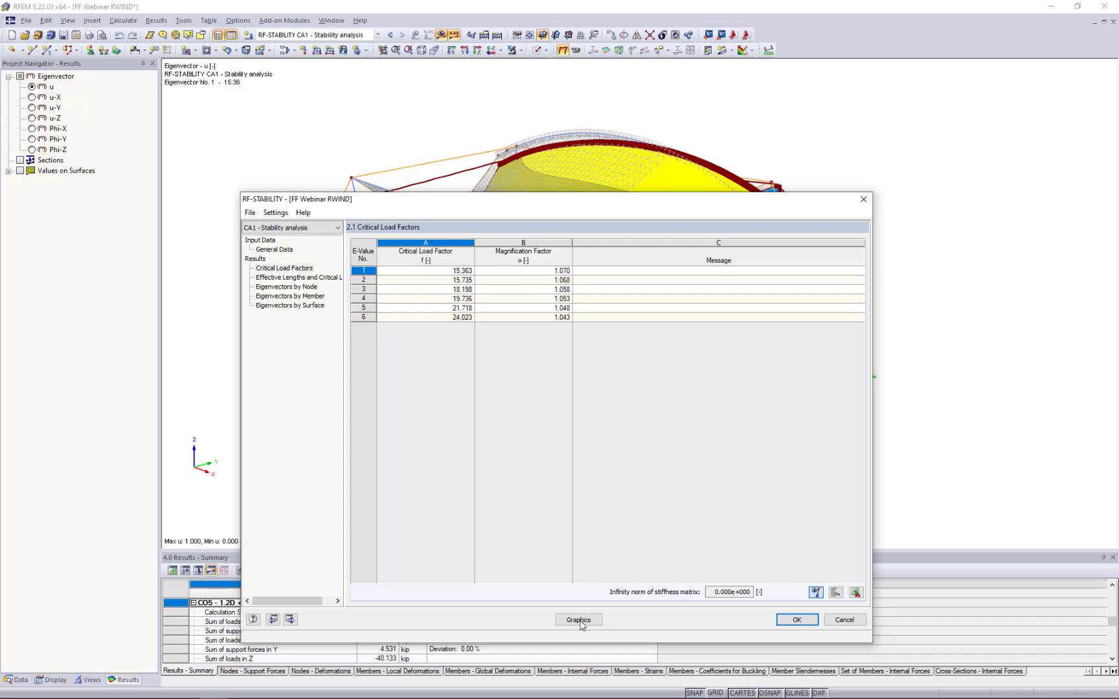
- Preview the mode shapes of eigenvalues 2 and 3 from the critical load factors, and go to the graphical results
drag(579, 204, 610, 377)
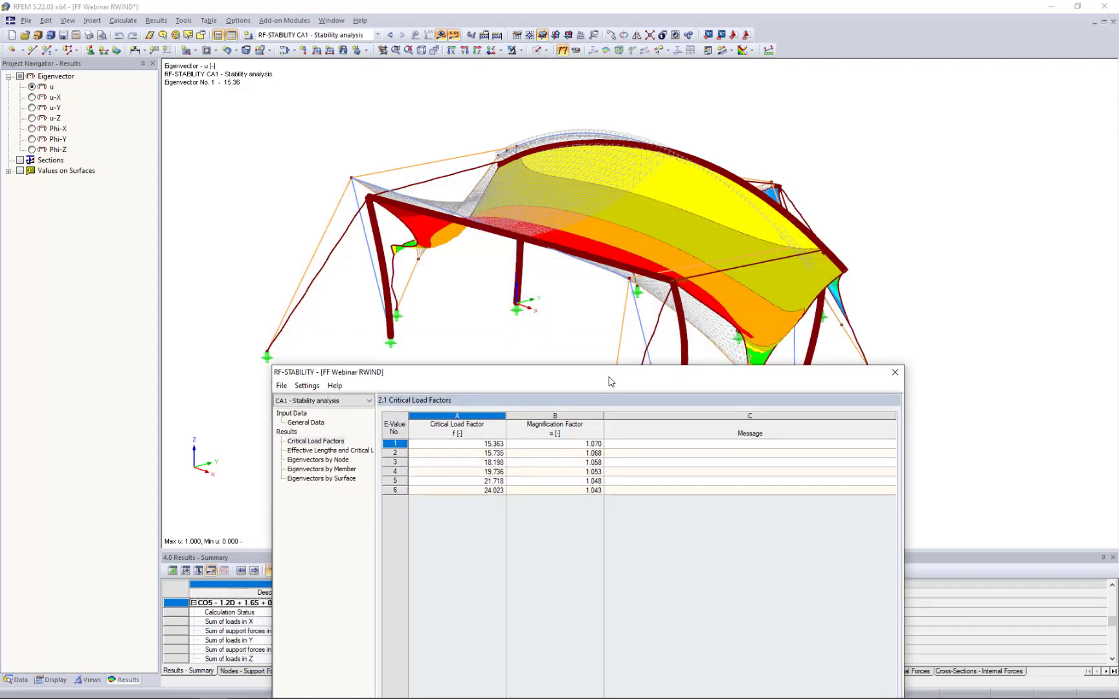
click(498, 454)
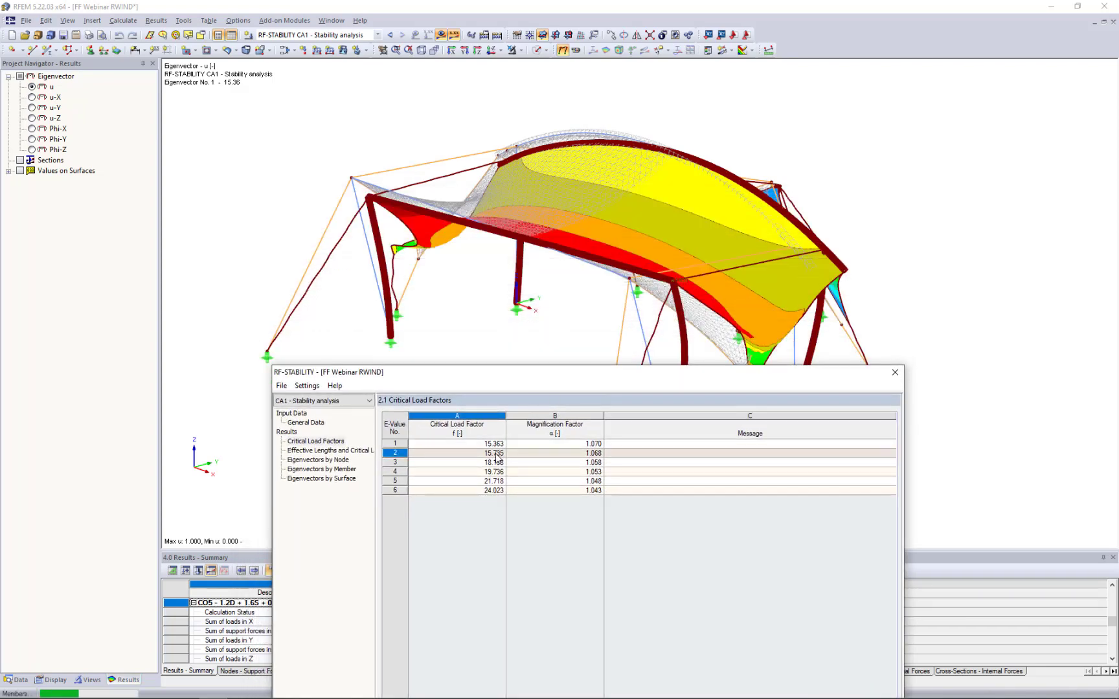
click(494, 462)
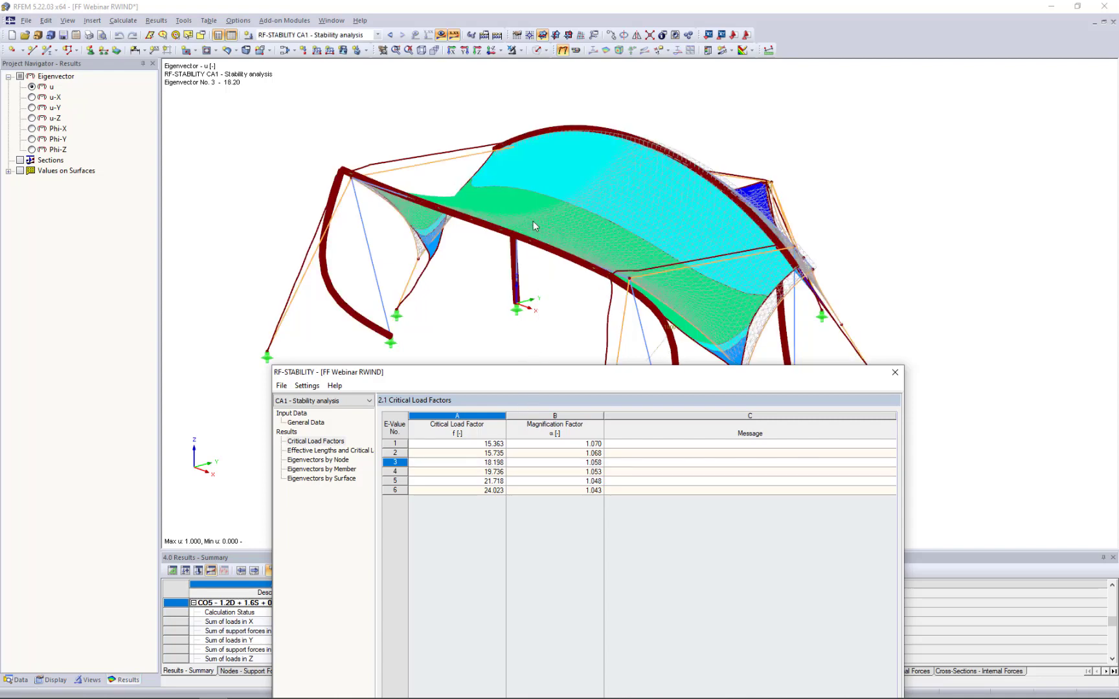
click(613, 622)
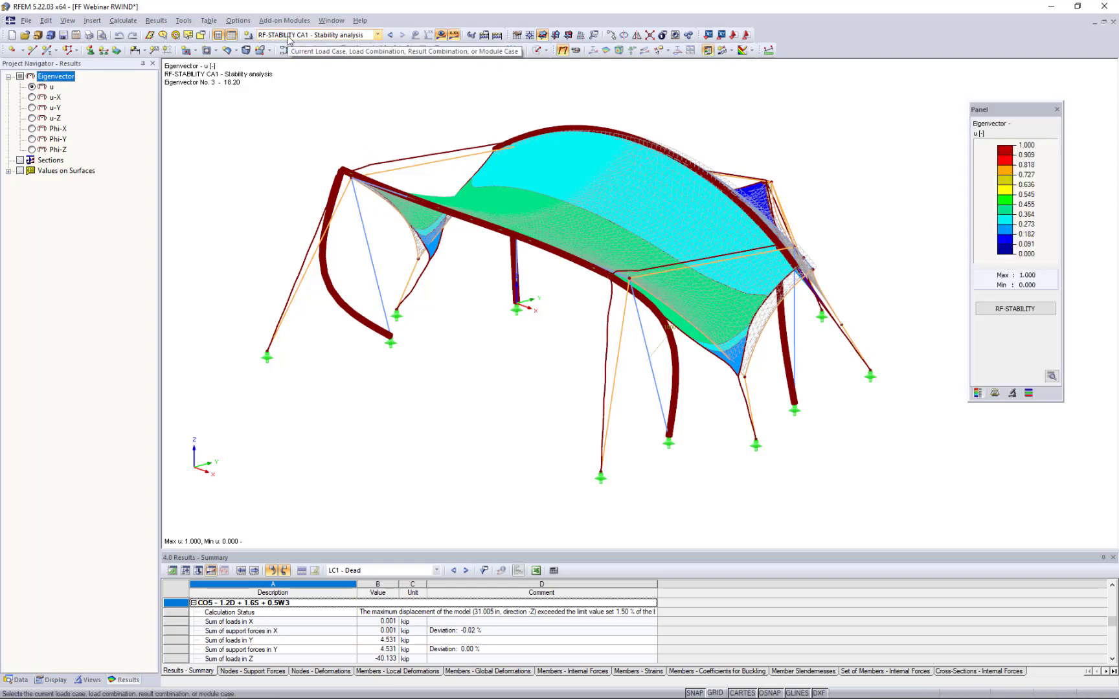
- Switch the graphical result to eigenvector 1 in the display factors and examine its mode shape
click(289, 36)
click(289, 37)
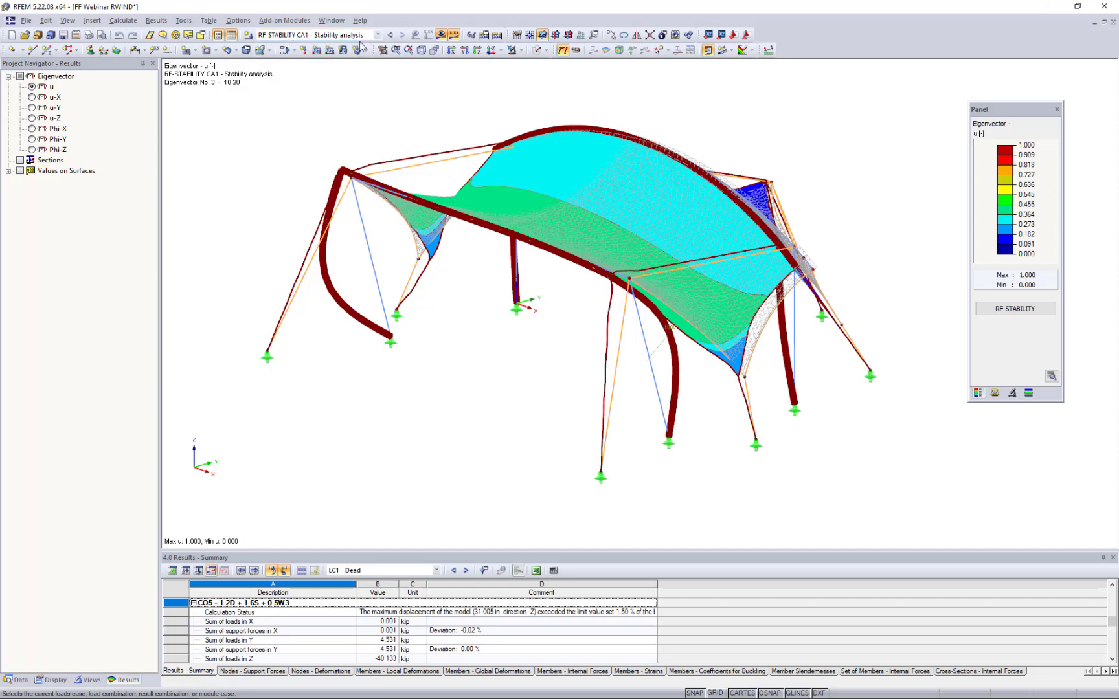
click(995, 393)
click(995, 394)
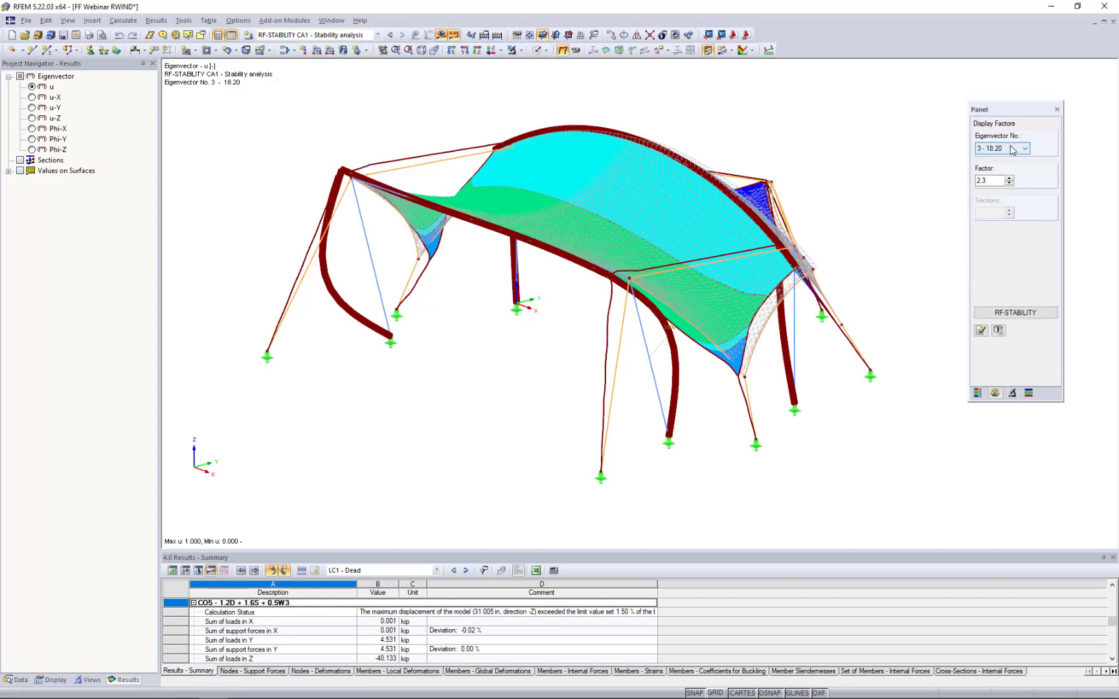
click(1010, 148)
click(995, 159)
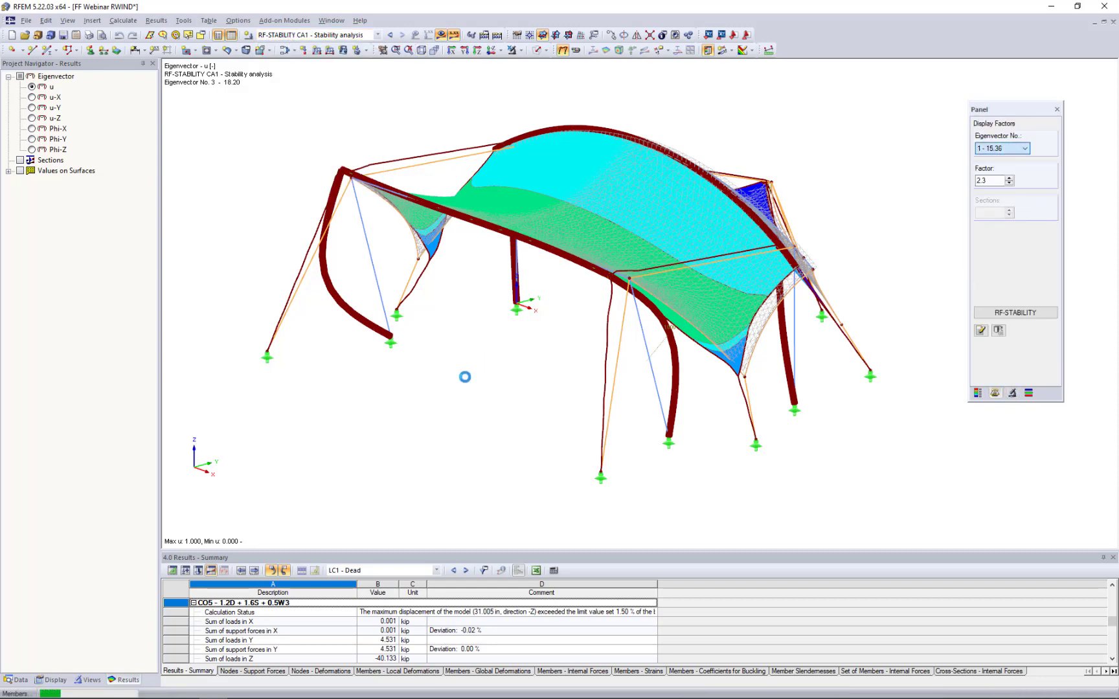
ctrl+middle_drag(542, 357, 739, 365)
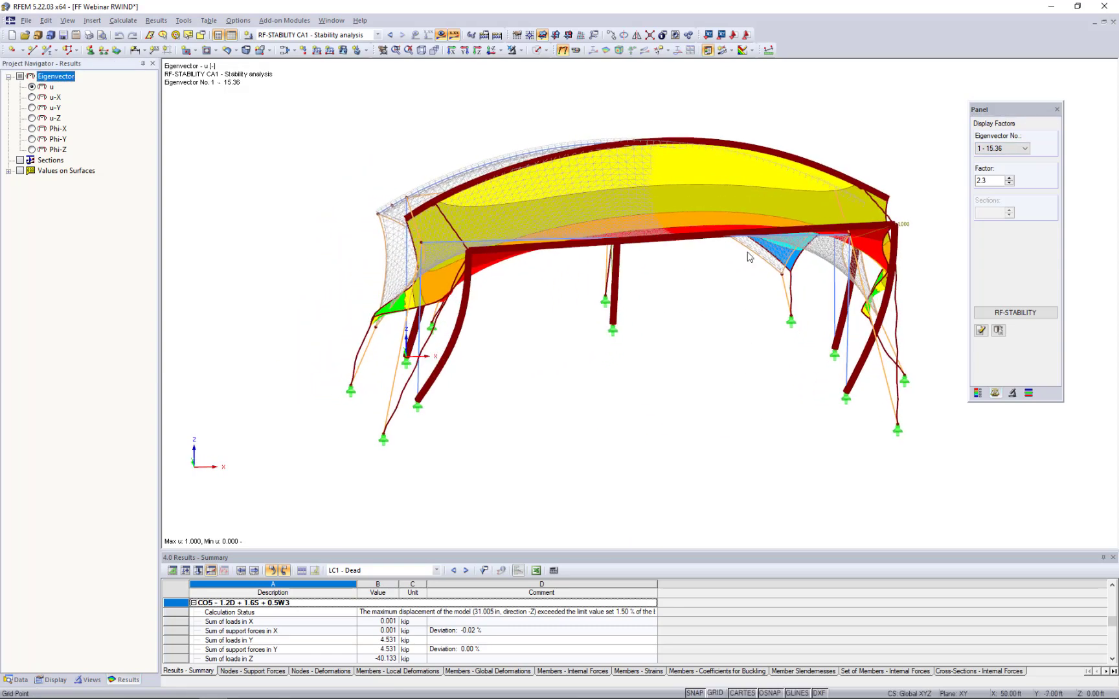
- Turn off the coloured result contours to examine the deformed members of eigenvector 1 alone
click(745, 51)
click(761, 136)
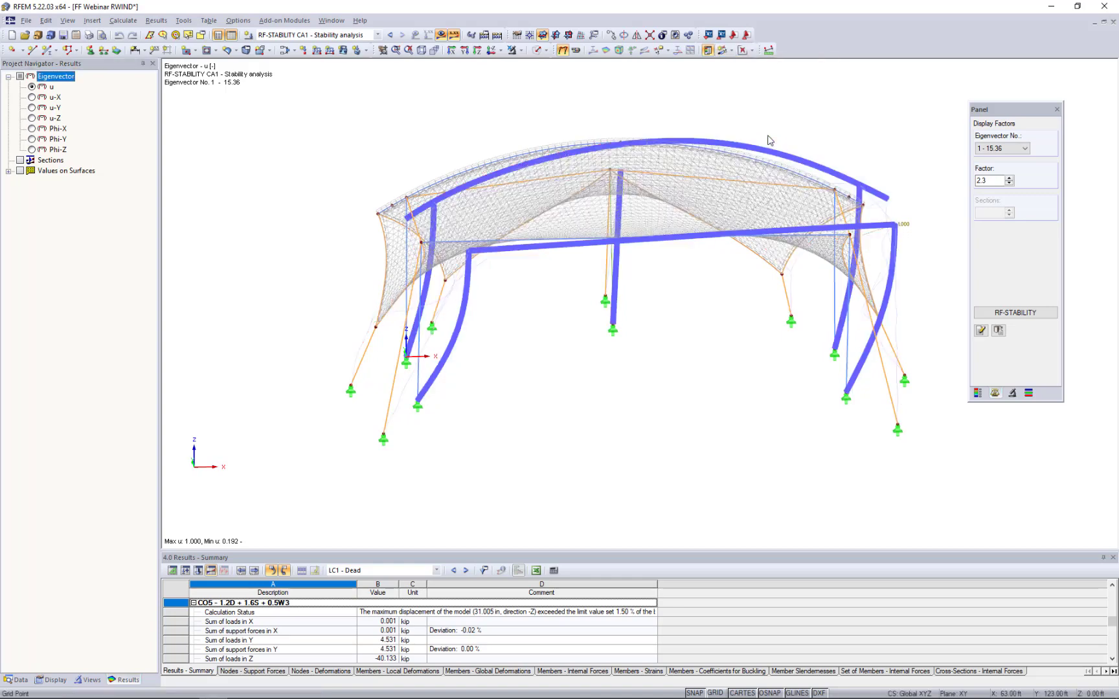
middle_drag(424, 315, 279, 322)
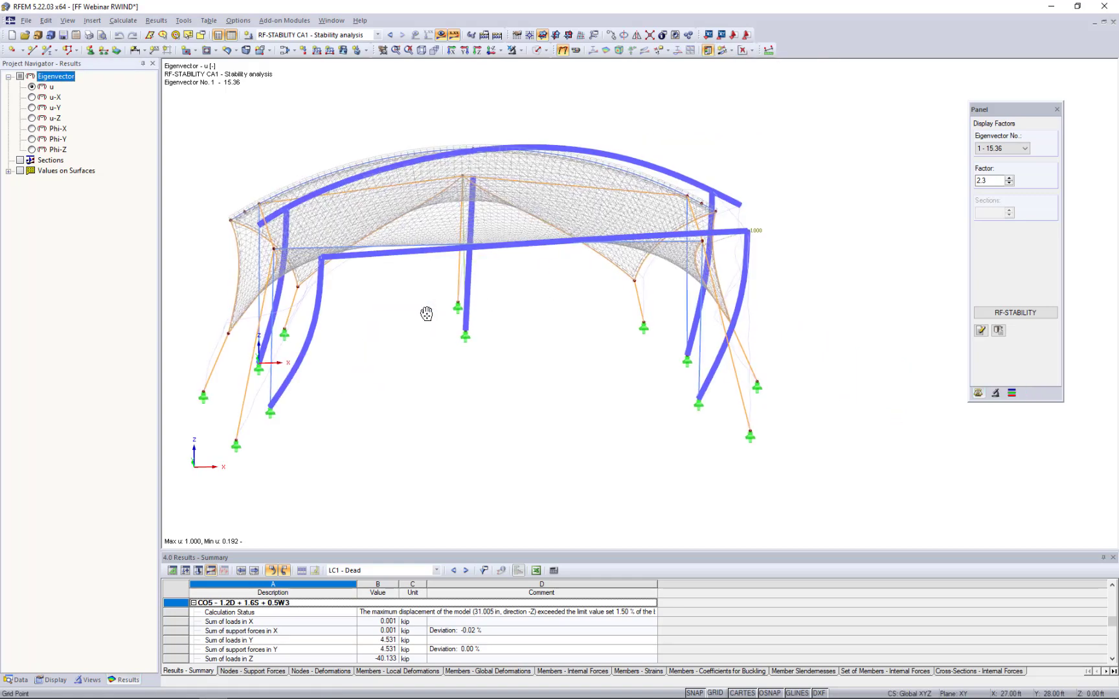
- Examine the member mode shapes of eigenvectors 2, 3 and 4 one after another from different angles
click(1010, 149)
click(994, 166)
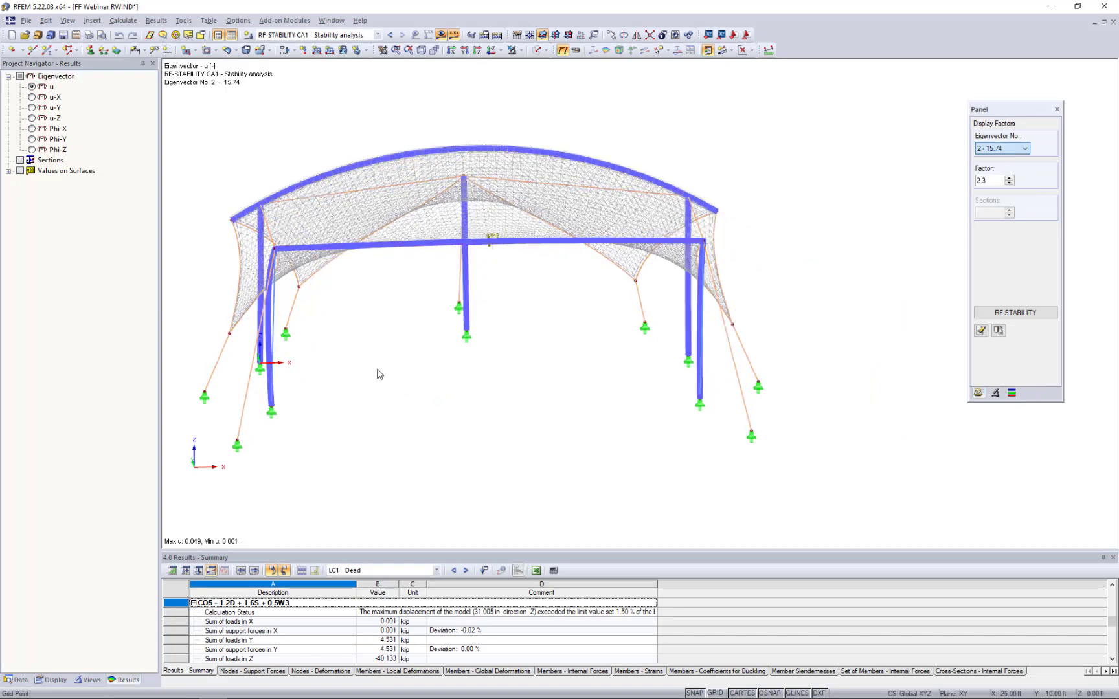
ctrl+middle_drag(428, 385, 812, 309)
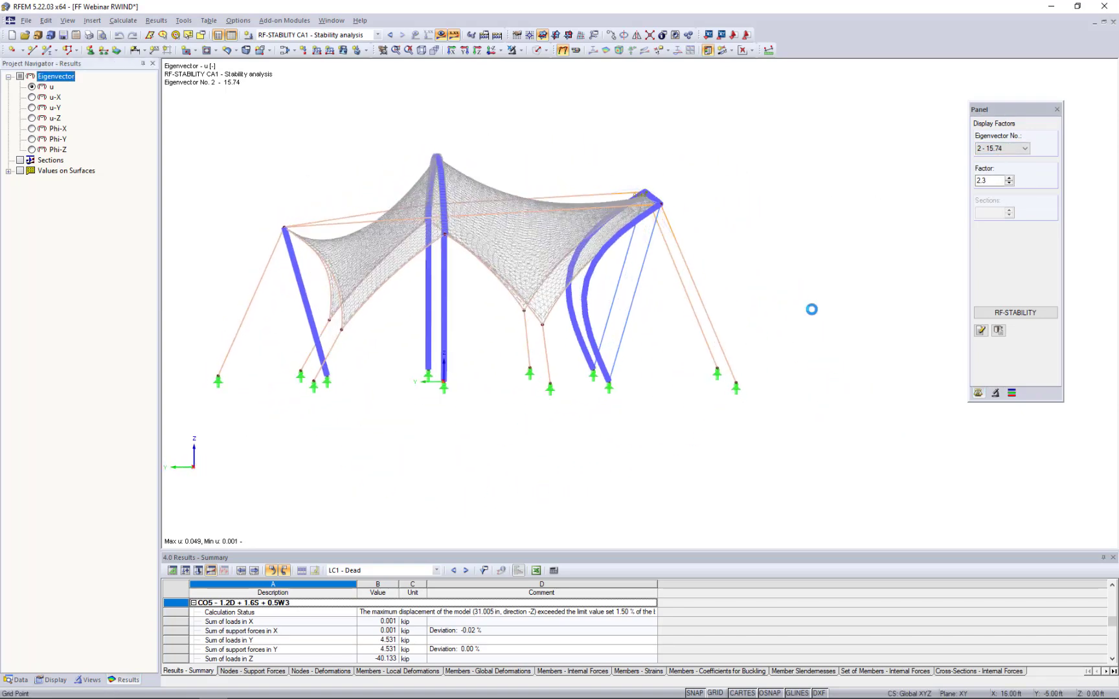
click(1010, 148)
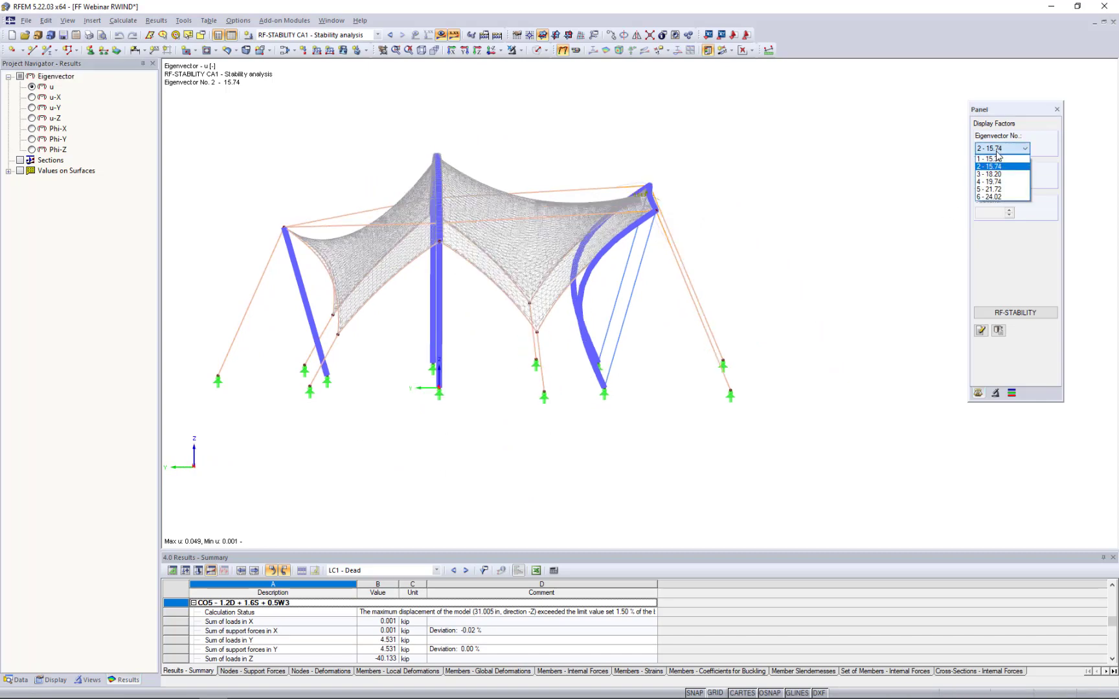
click(994, 174)
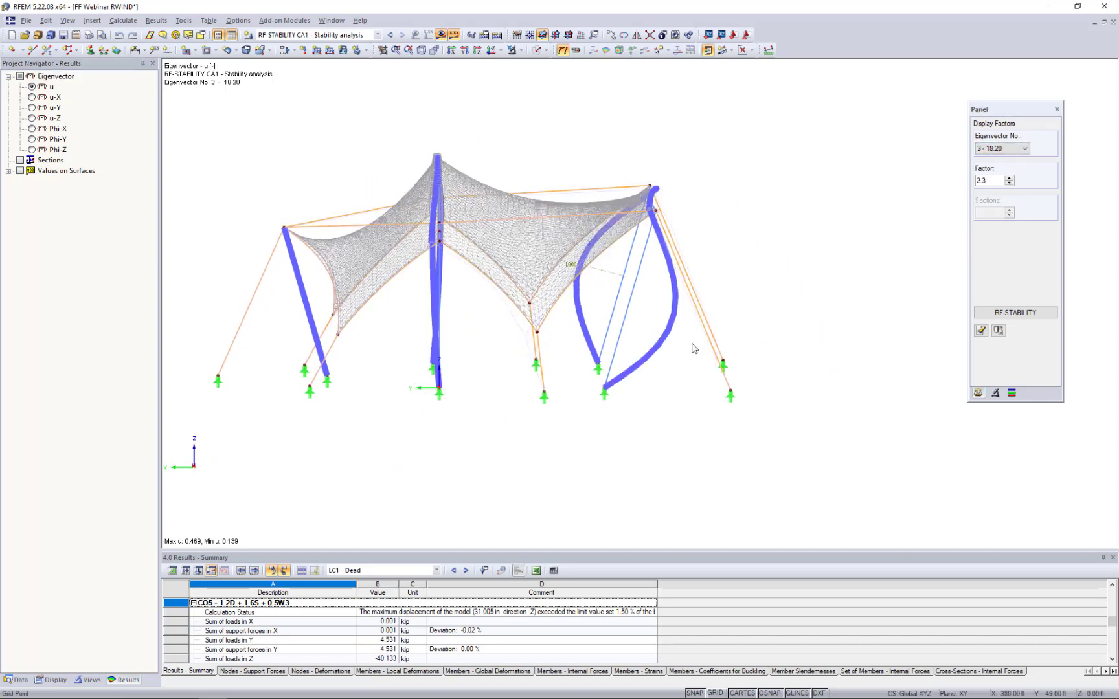
ctrl+middle_drag(789, 287, 291, 375)
click(996, 151)
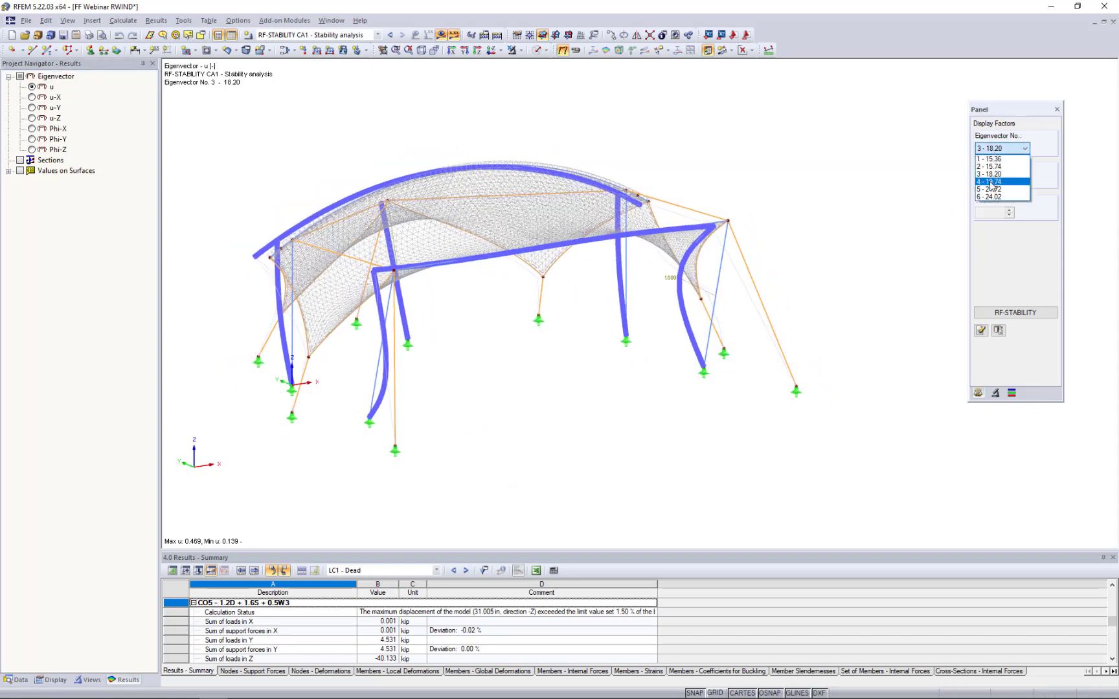
click(994, 183)
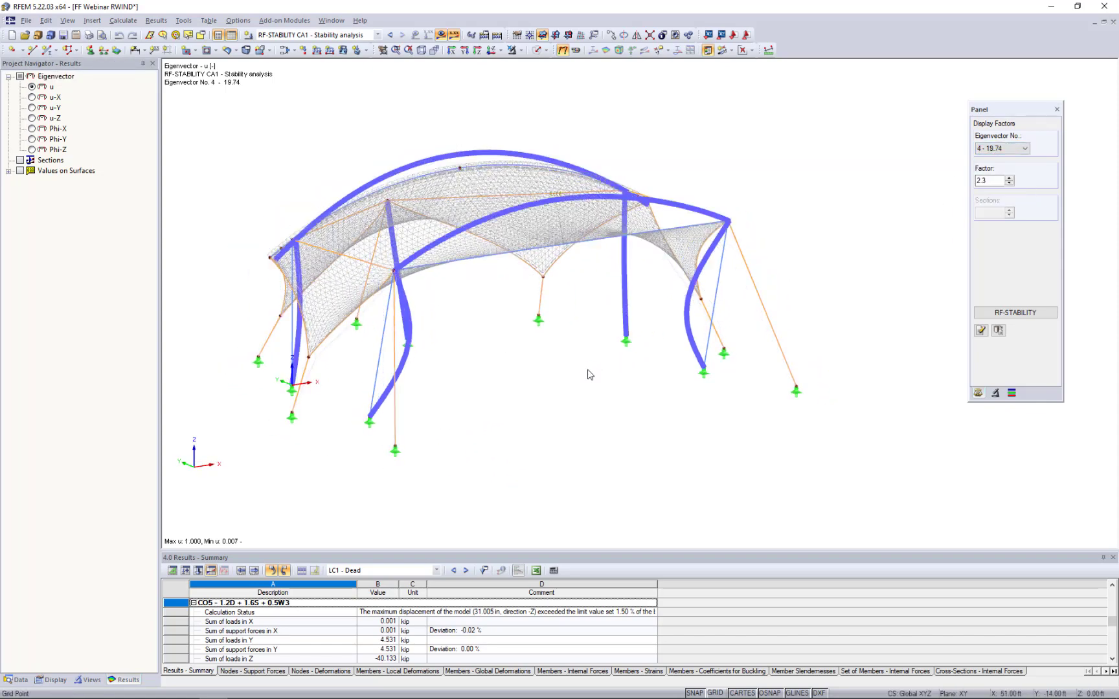
ctrl+middle_drag(587, 375, 554, 387)
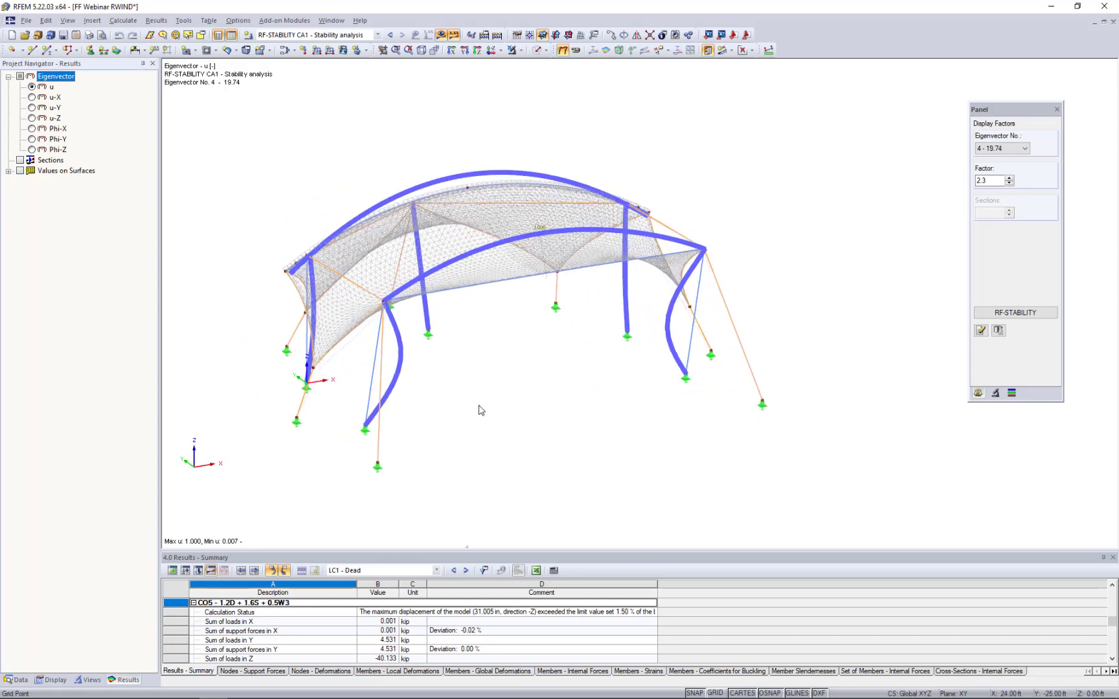
- Reopen RF-STABILITY, review the effective lengths and critical loads of the members, and close the module
click(1016, 312)
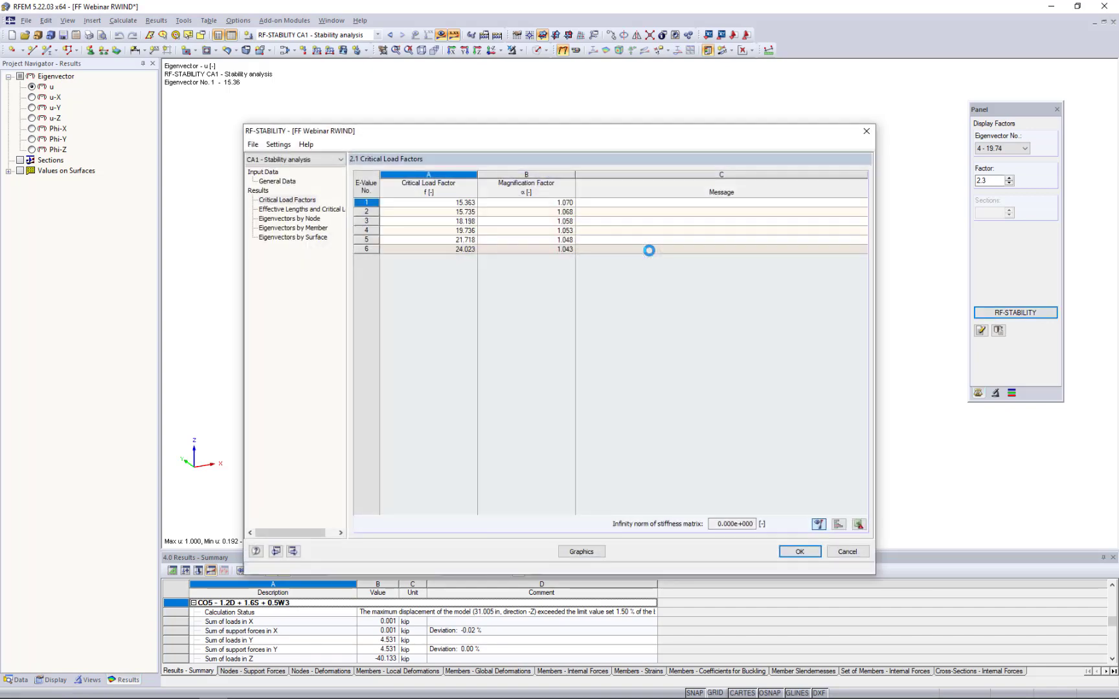
click(309, 212)
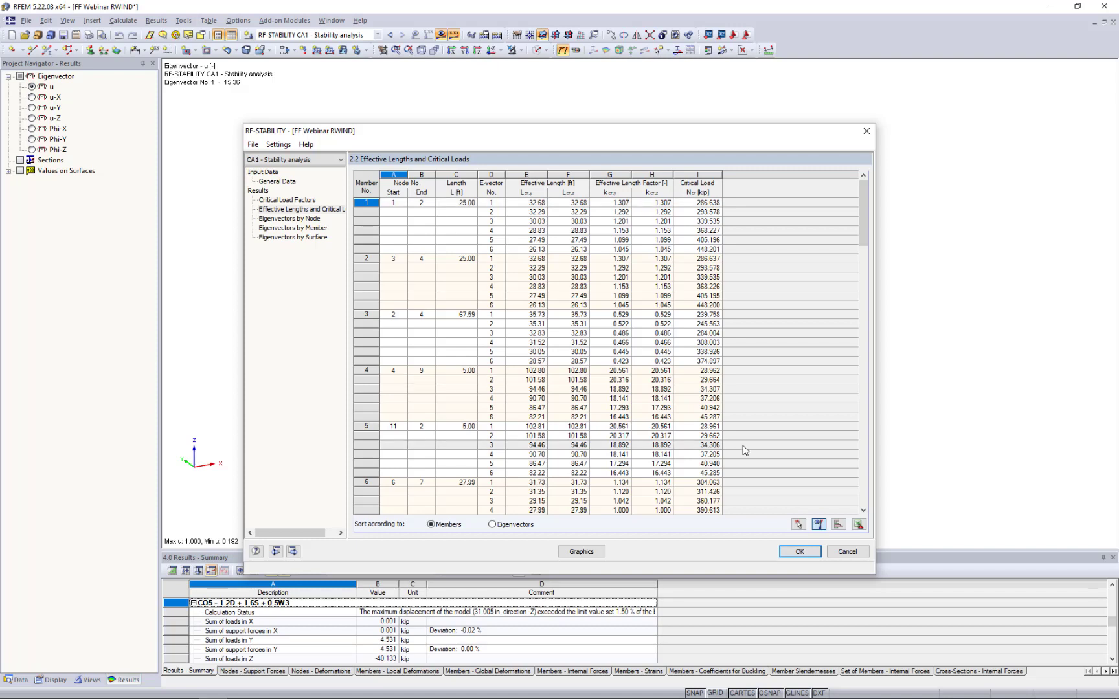
click(800, 552)
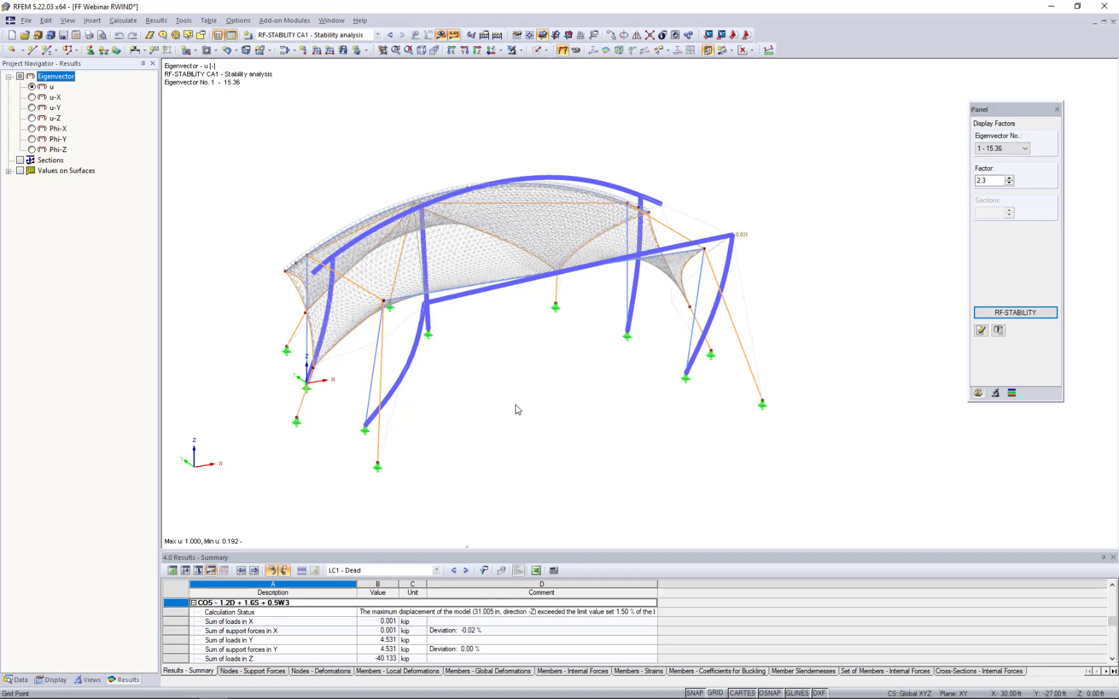
- Open the RF-STEEL AISC add-on module and set the design standard to LRFD 2016
click(18, 680)
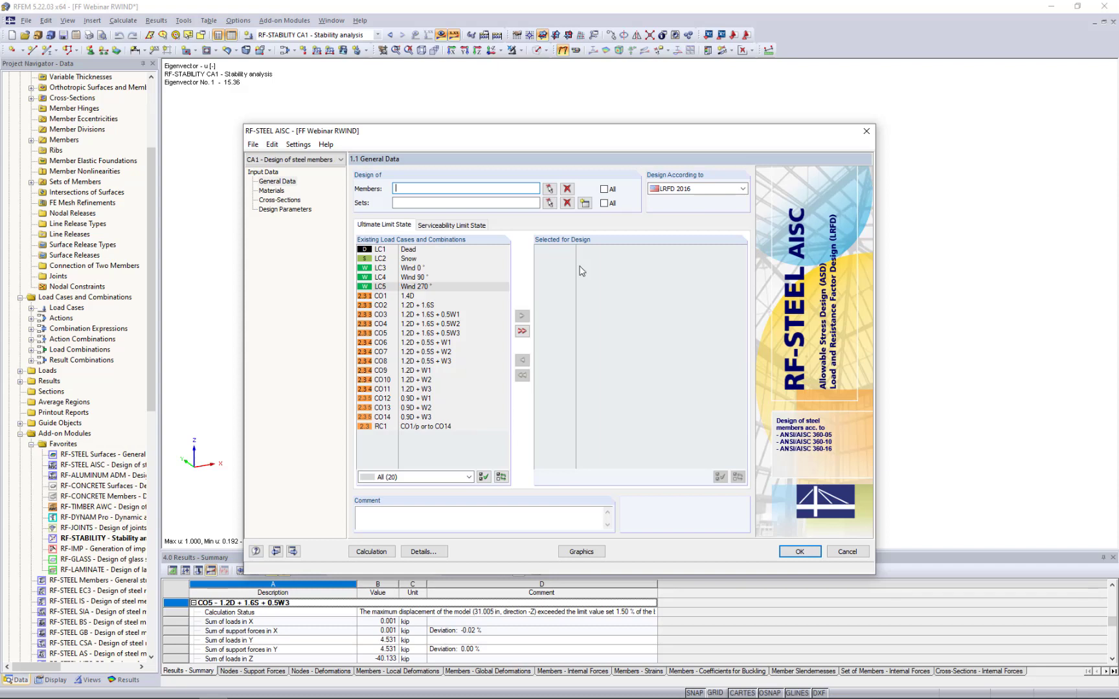
click(696, 189)
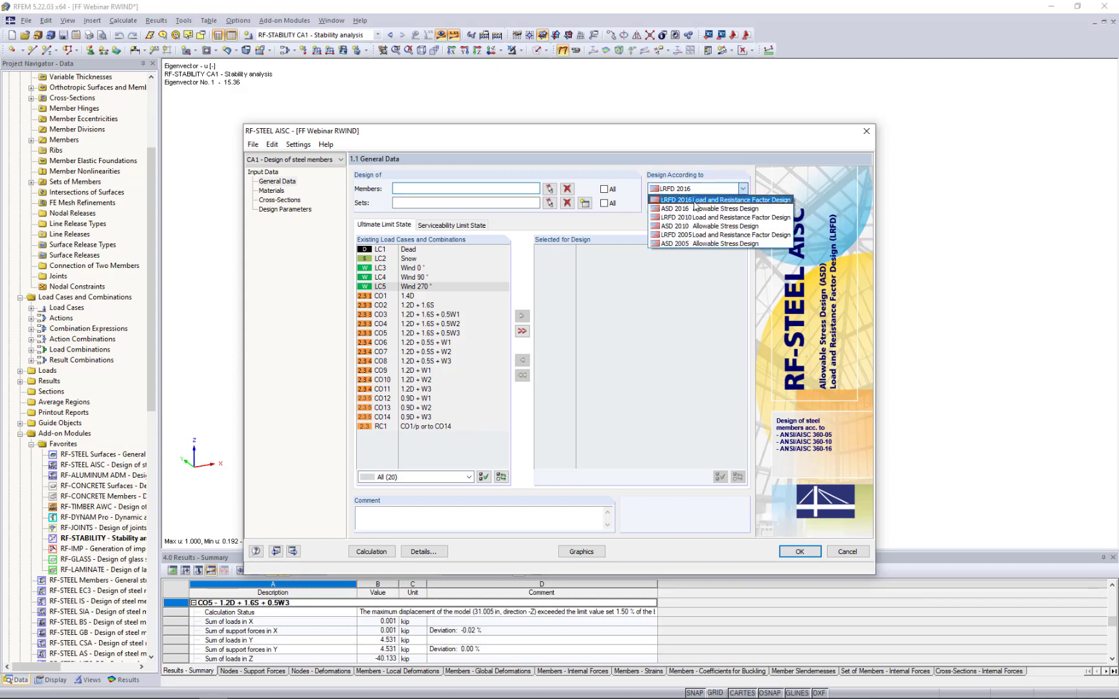
click(694, 201)
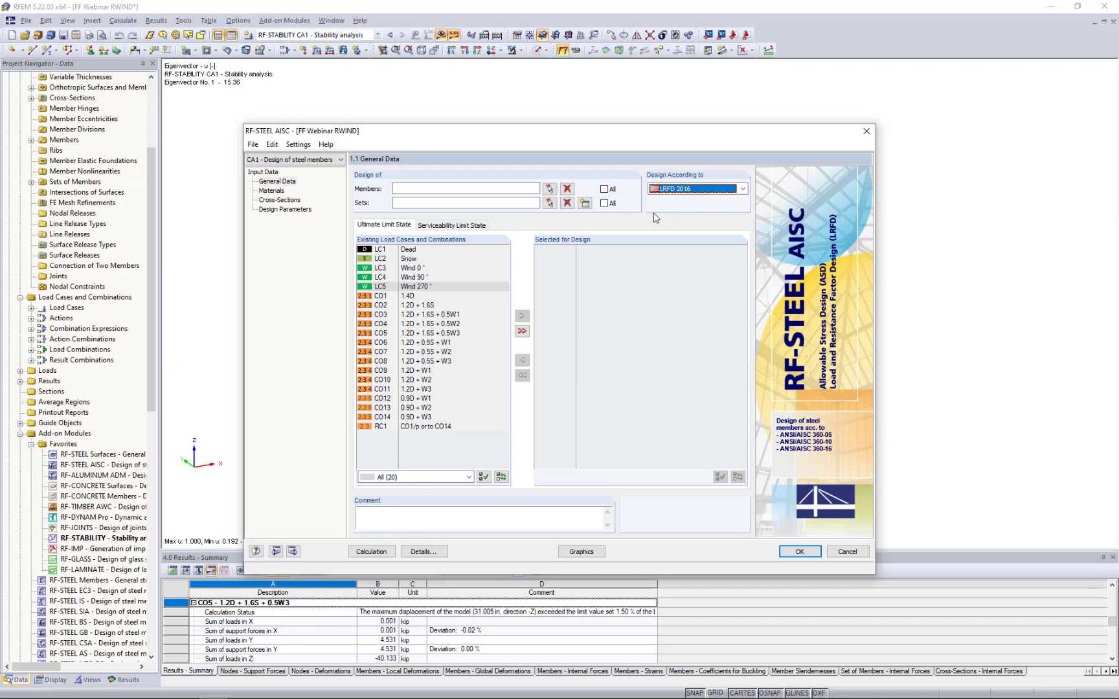
- Start the graphical selection of members to design, hide the results and display the model as solid transparent
click(550, 189)
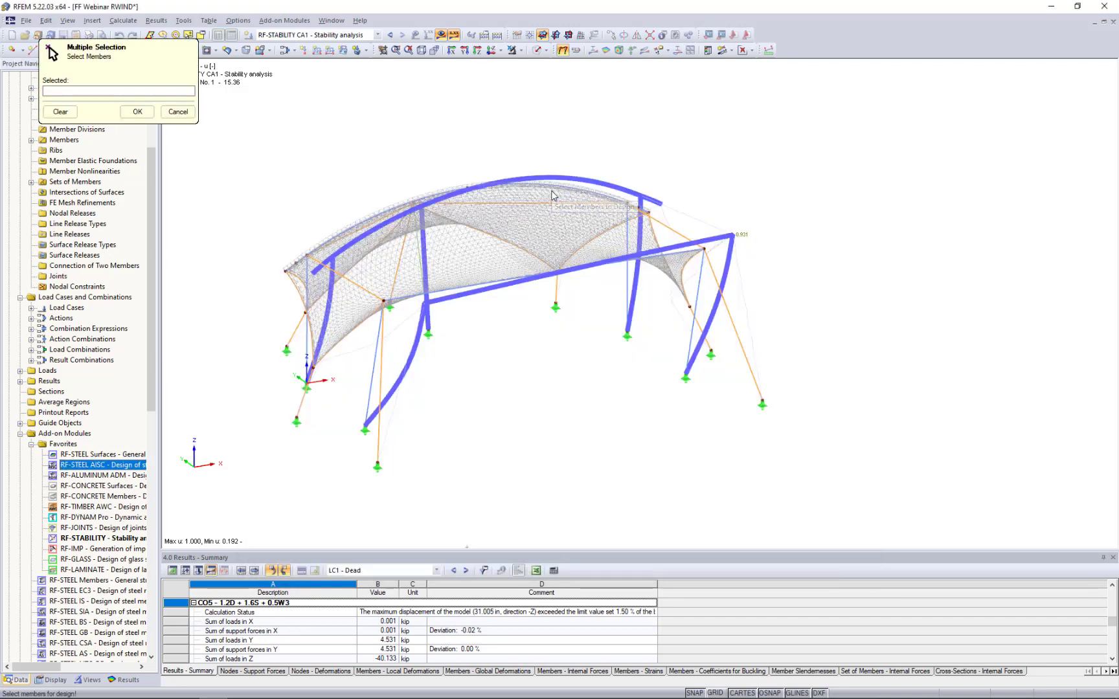
click(440, 34)
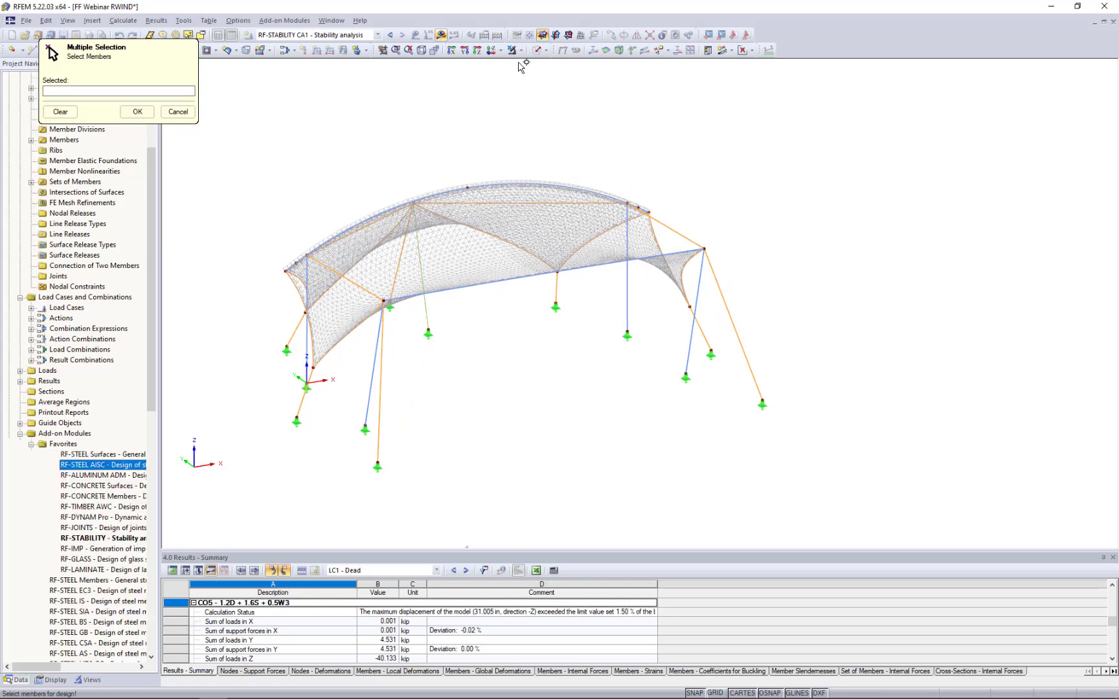
click(545, 50)
click(583, 90)
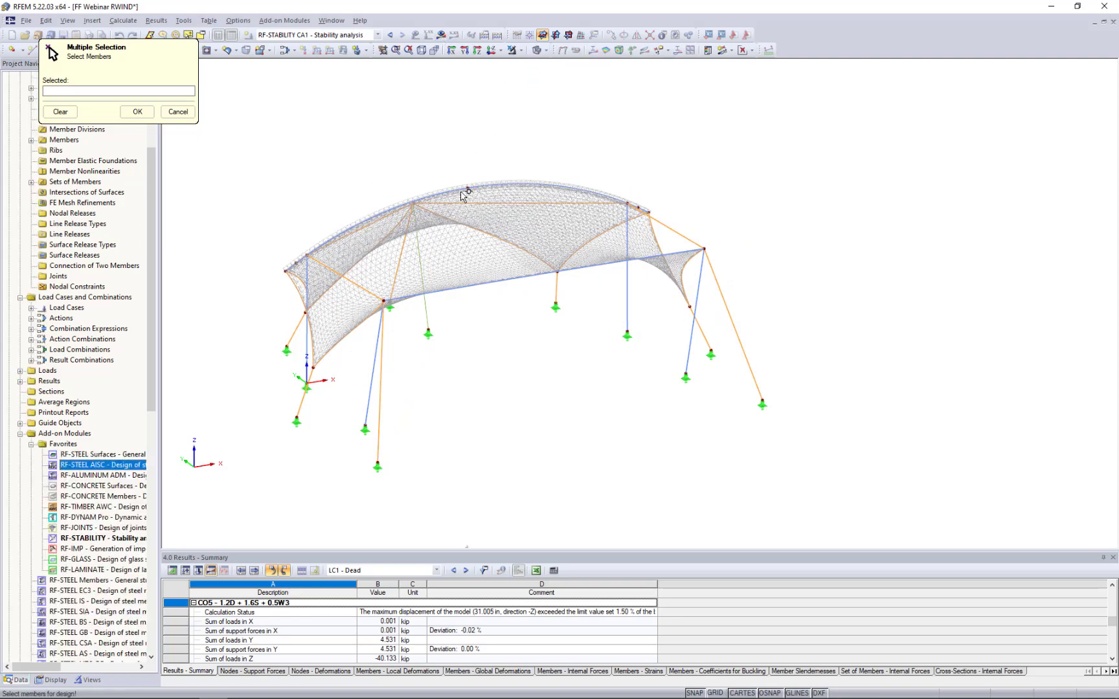
- Limit visibility to the beam and truss members, and select members 1-9 for the steel design
click(91, 681)
click(33, 419)
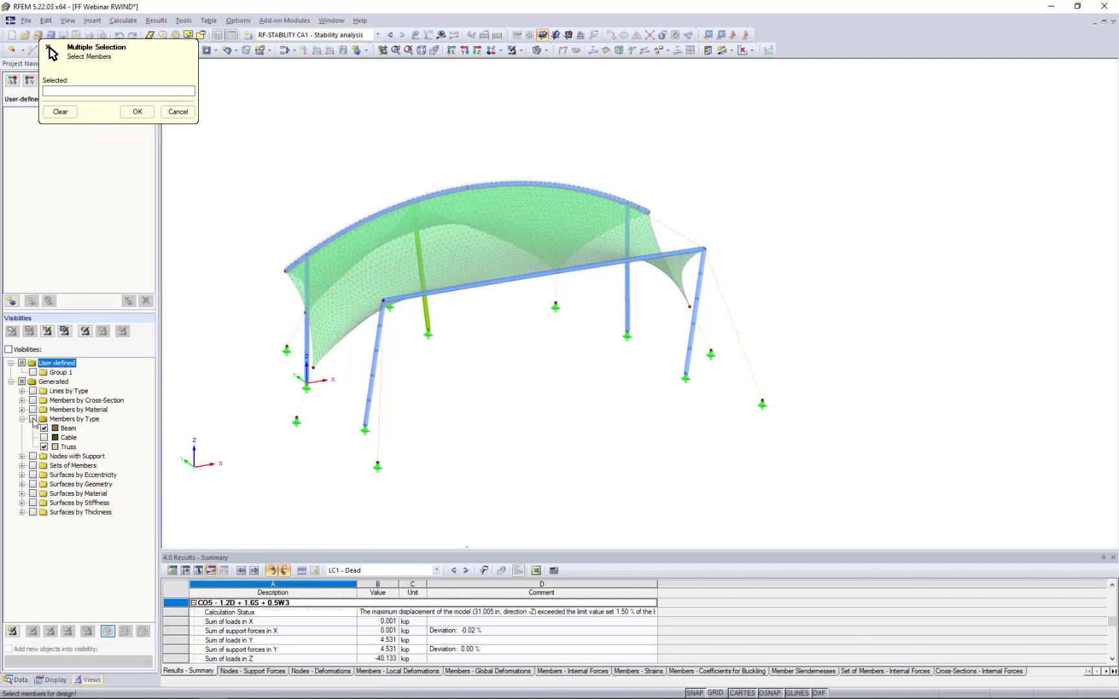
click(33, 419)
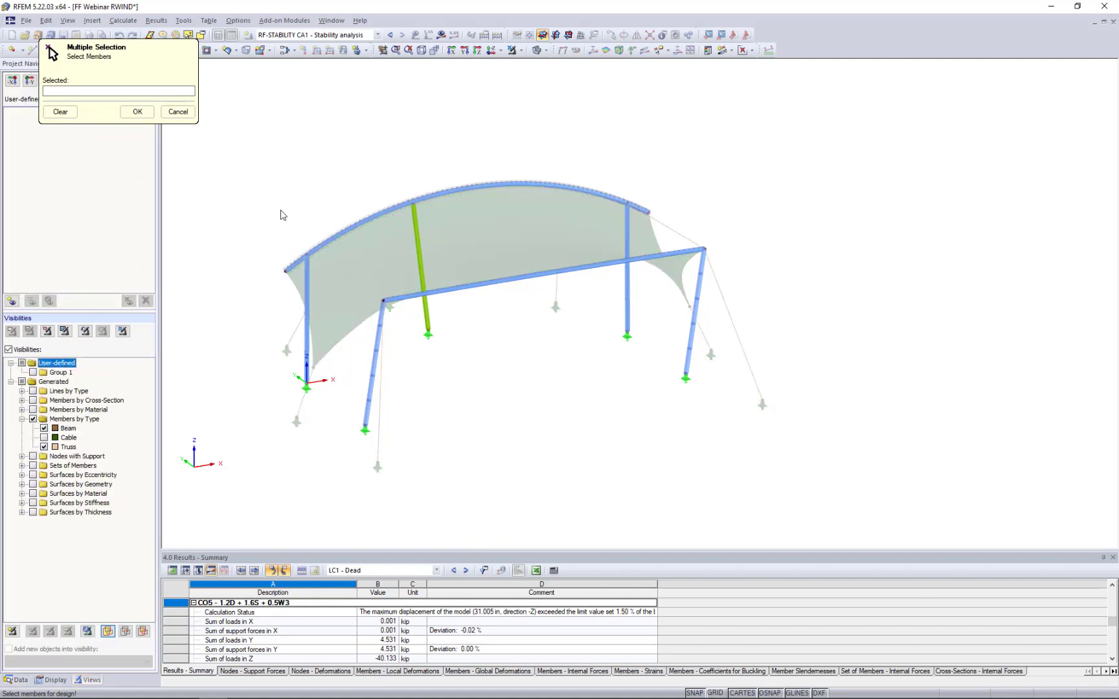
drag(270, 148, 745, 465)
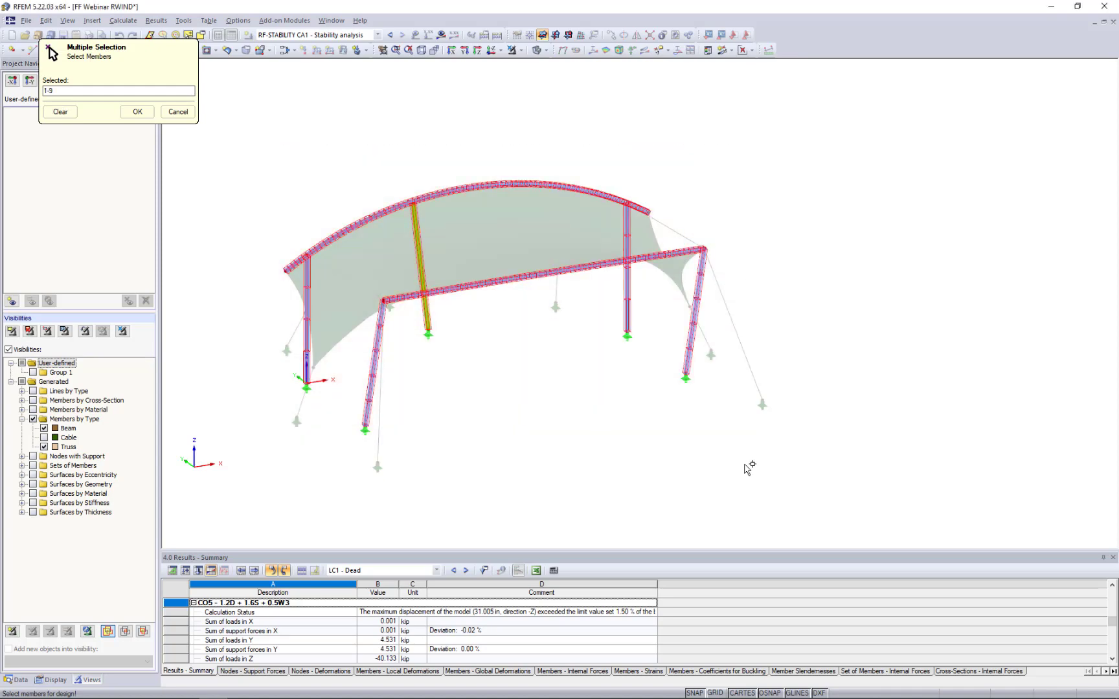
click(132, 115)
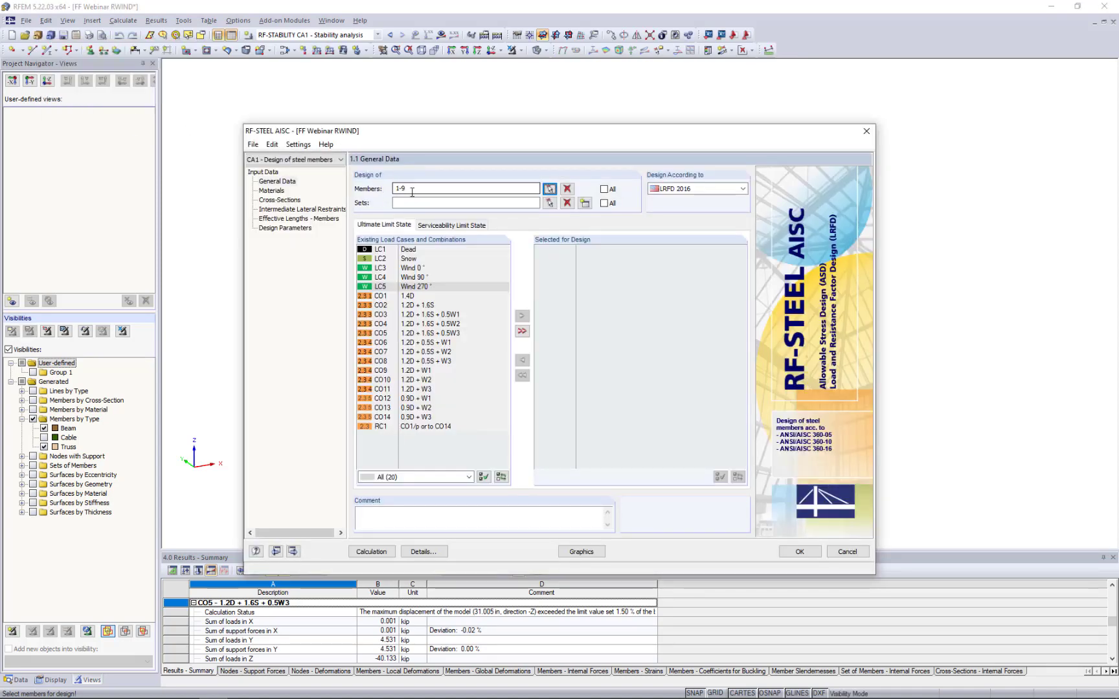
- Add load combinations CO1 through CO14 to the ultimate limit state design
click(412, 296)
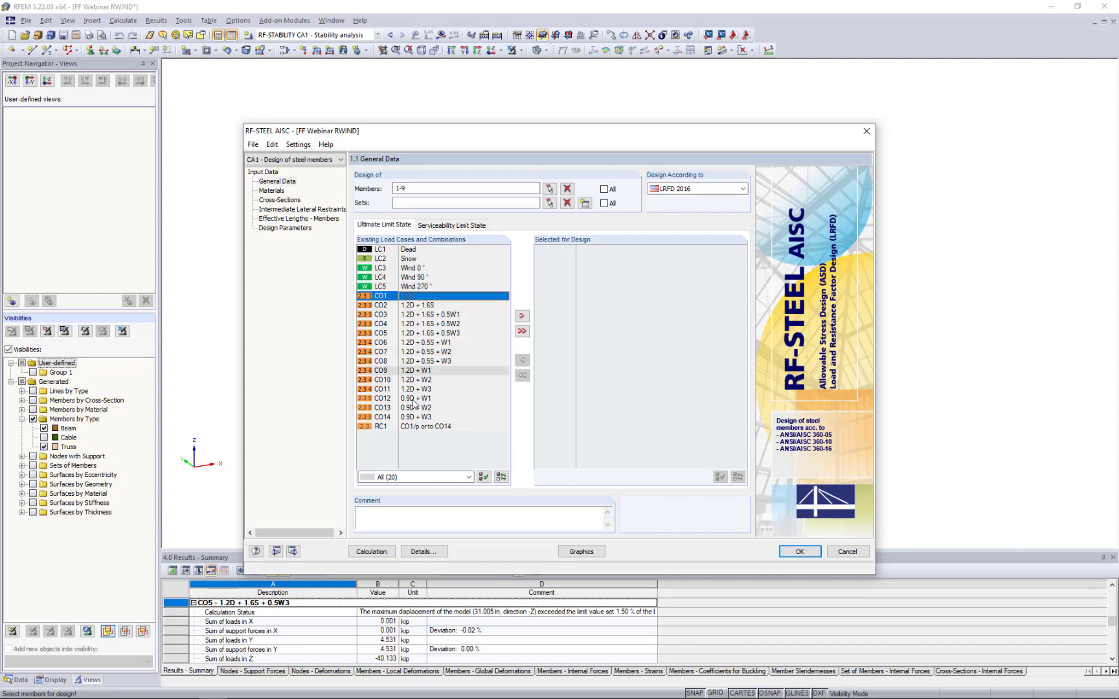
shift+click(408, 418)
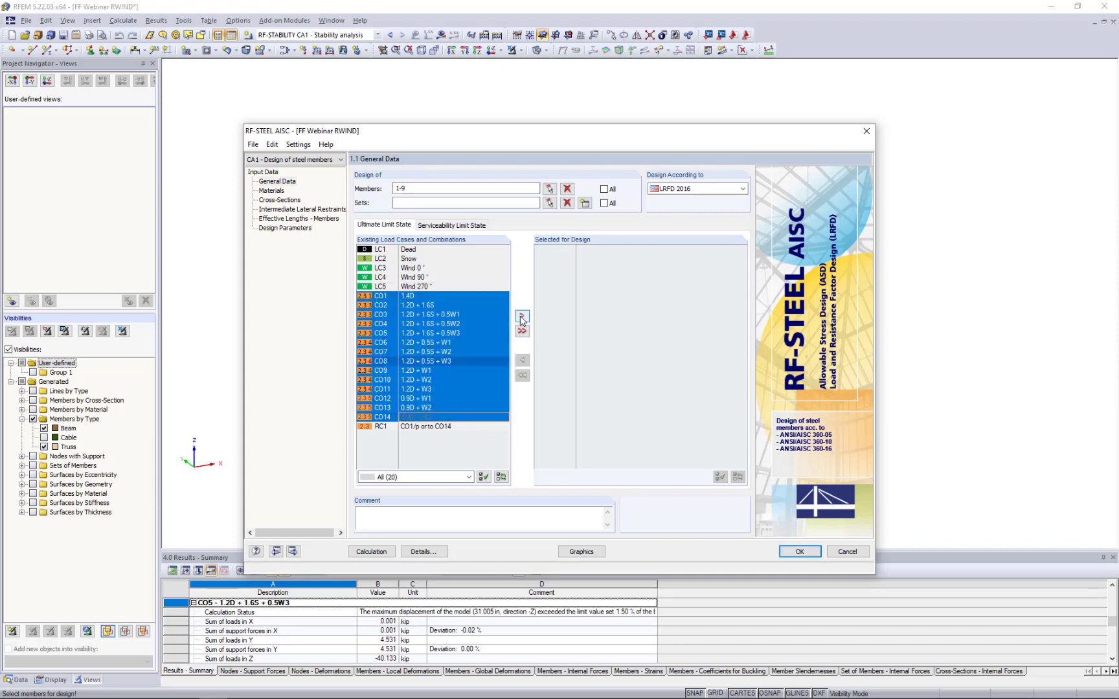
click(522, 316)
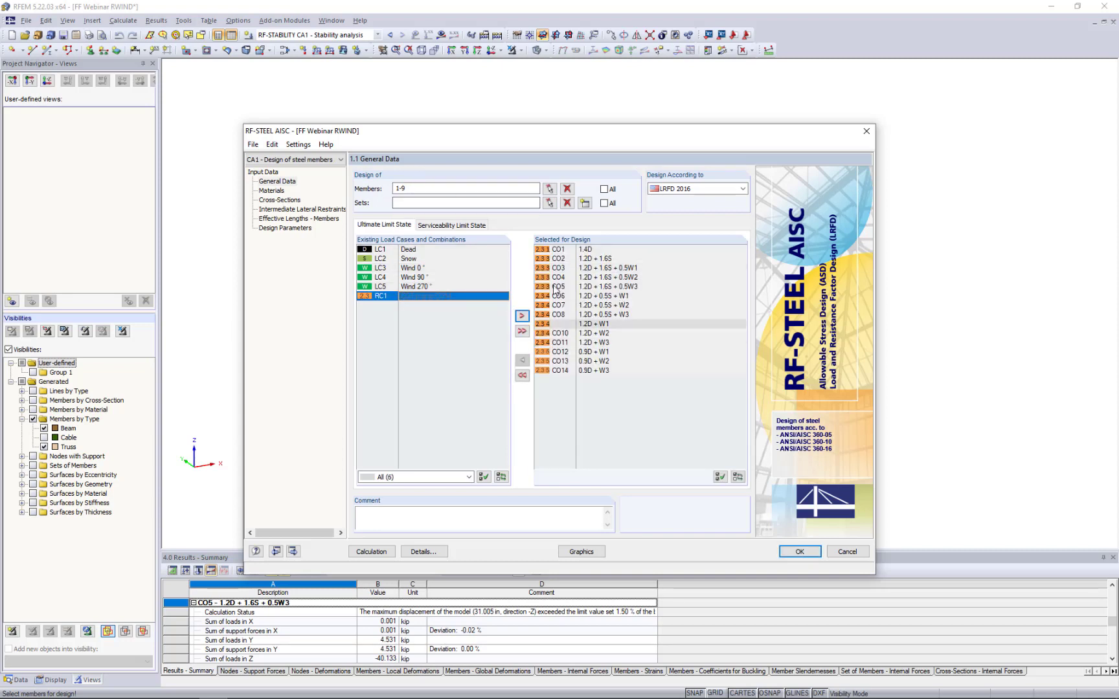
- Review the serviceability limit state input and the properties of the Steel A500 material and the Round HSS 10.75x0.375 cross-section
click(471, 225)
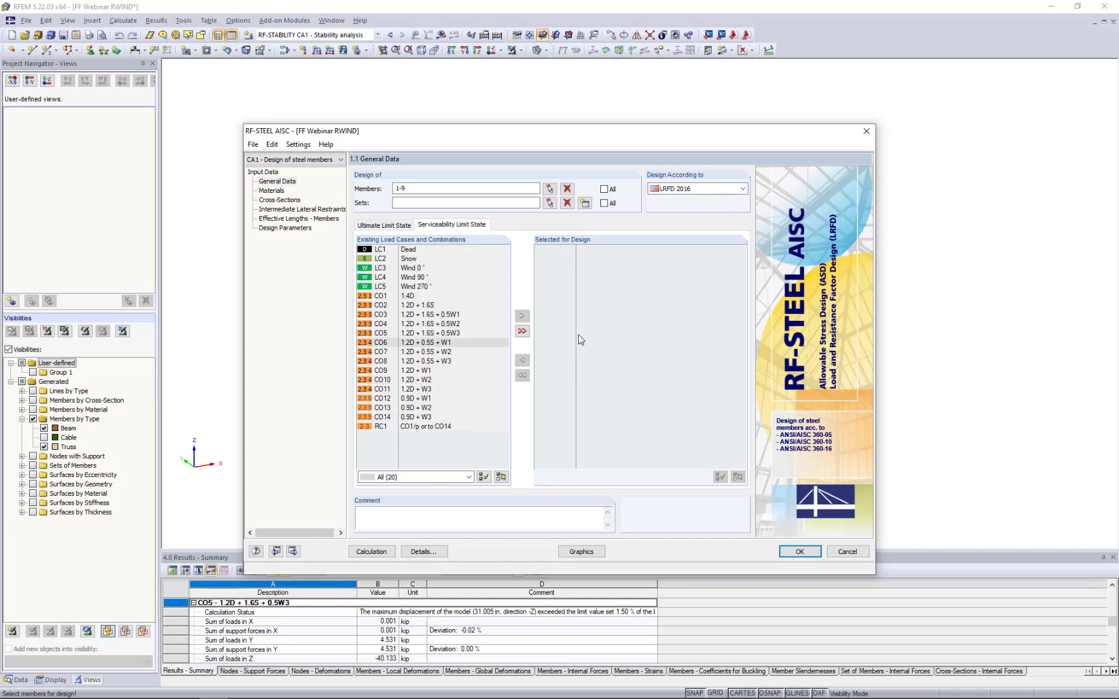
click(271, 191)
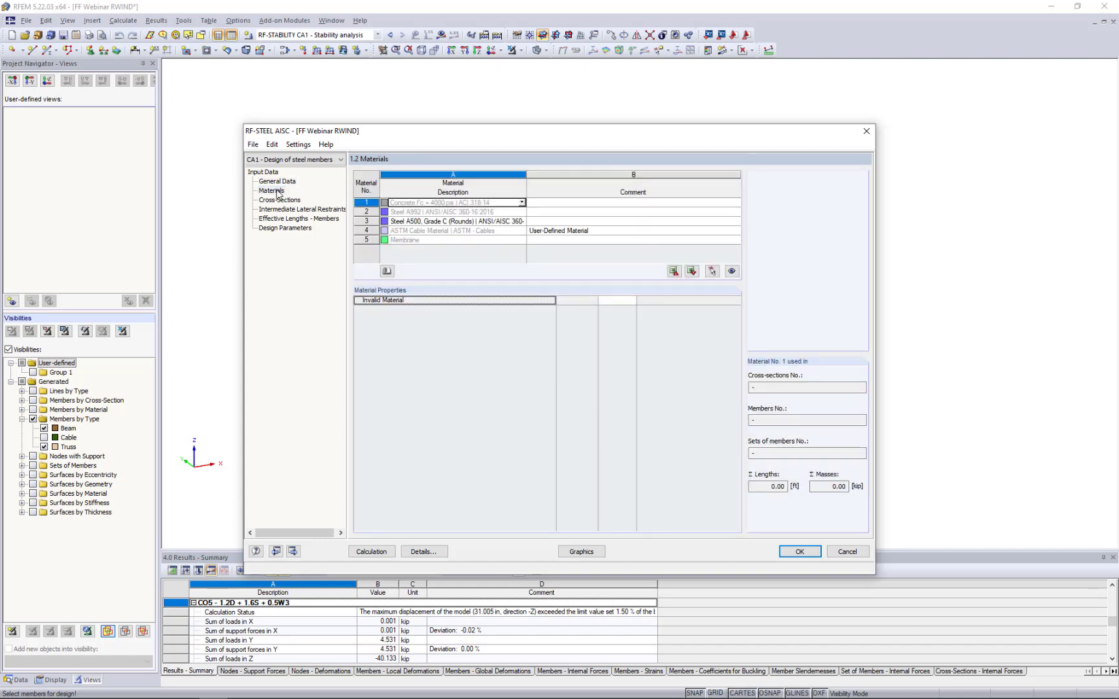
click(401, 222)
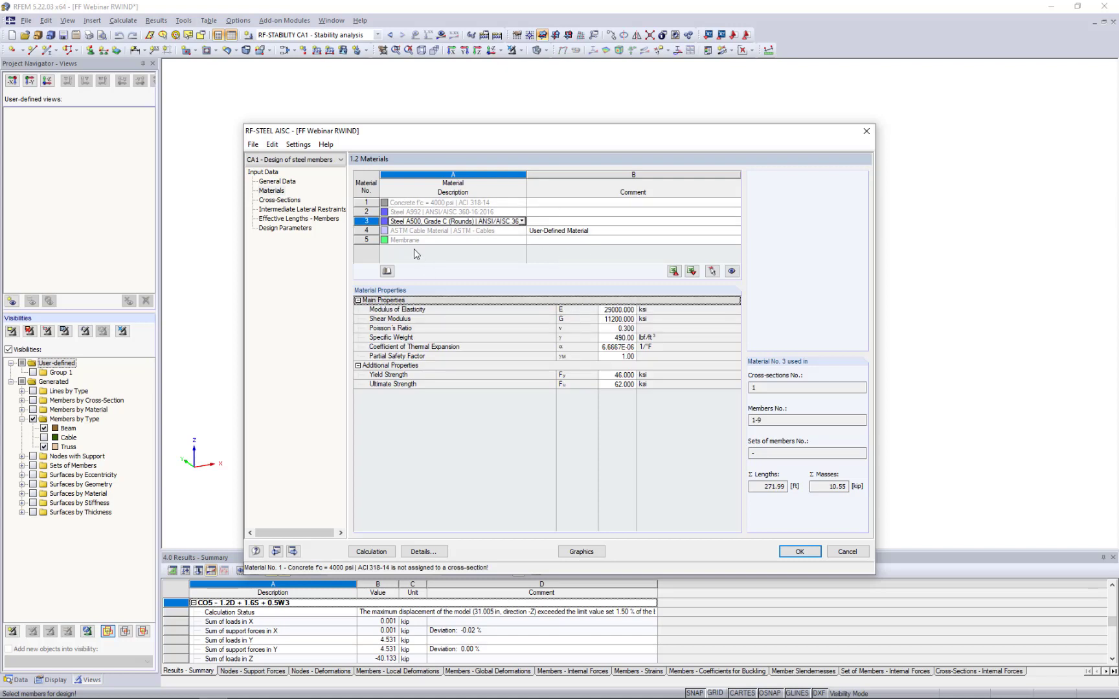
click(288, 199)
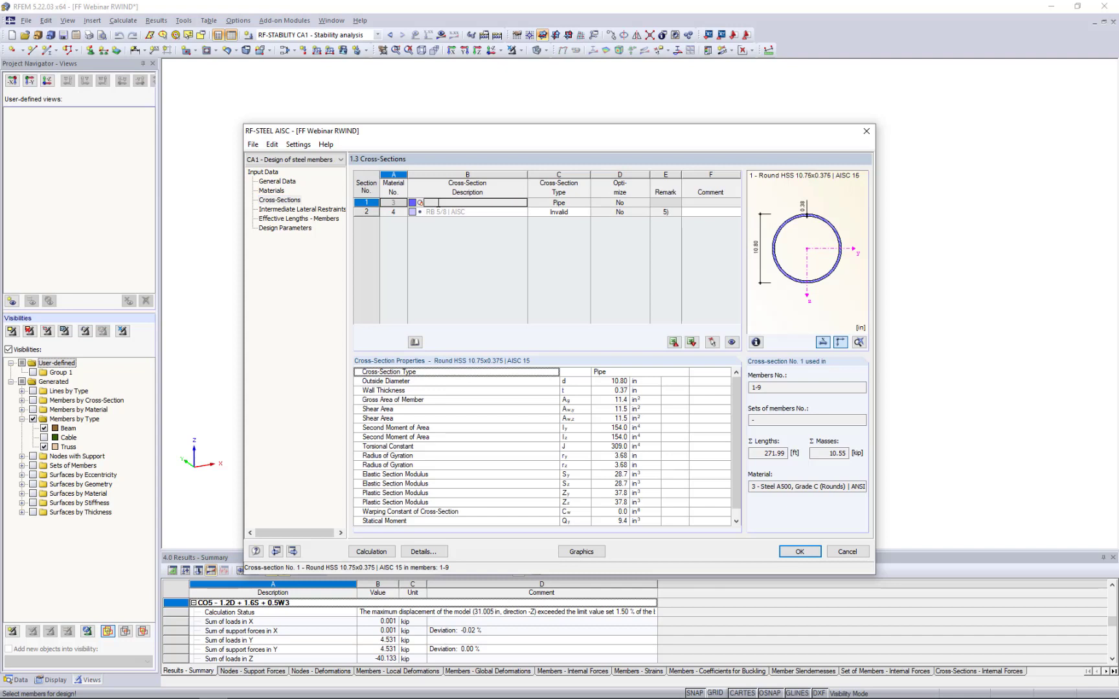
click(437, 203)
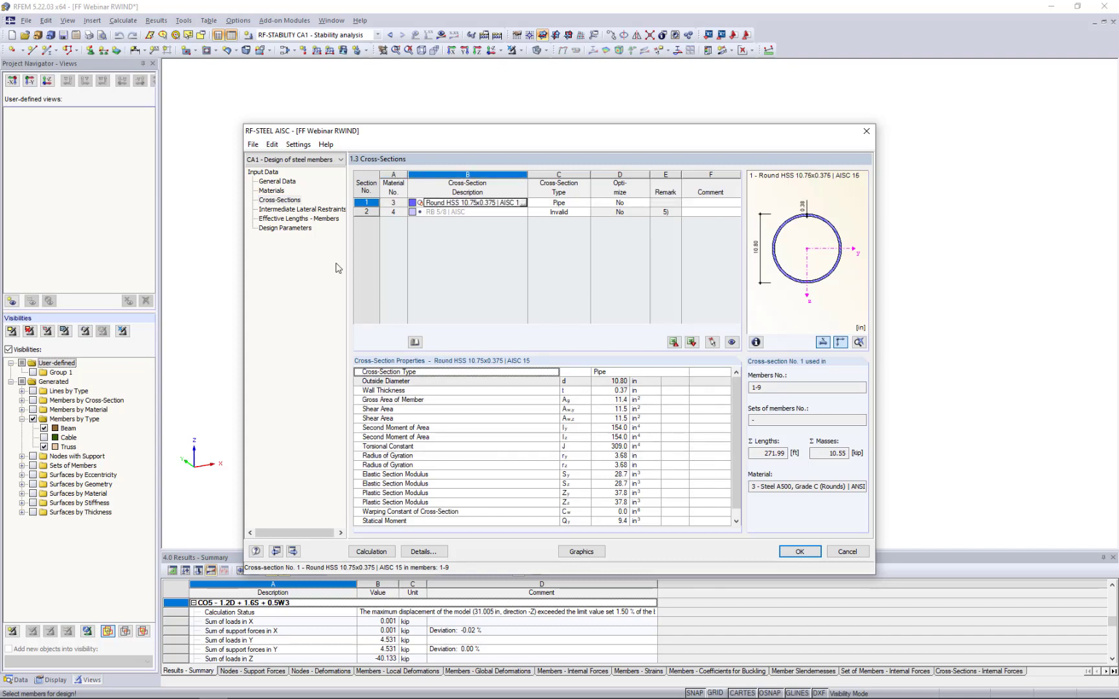
- Review the intermediate lateral restraint input for members 1-9 alongside the model
click(285, 210)
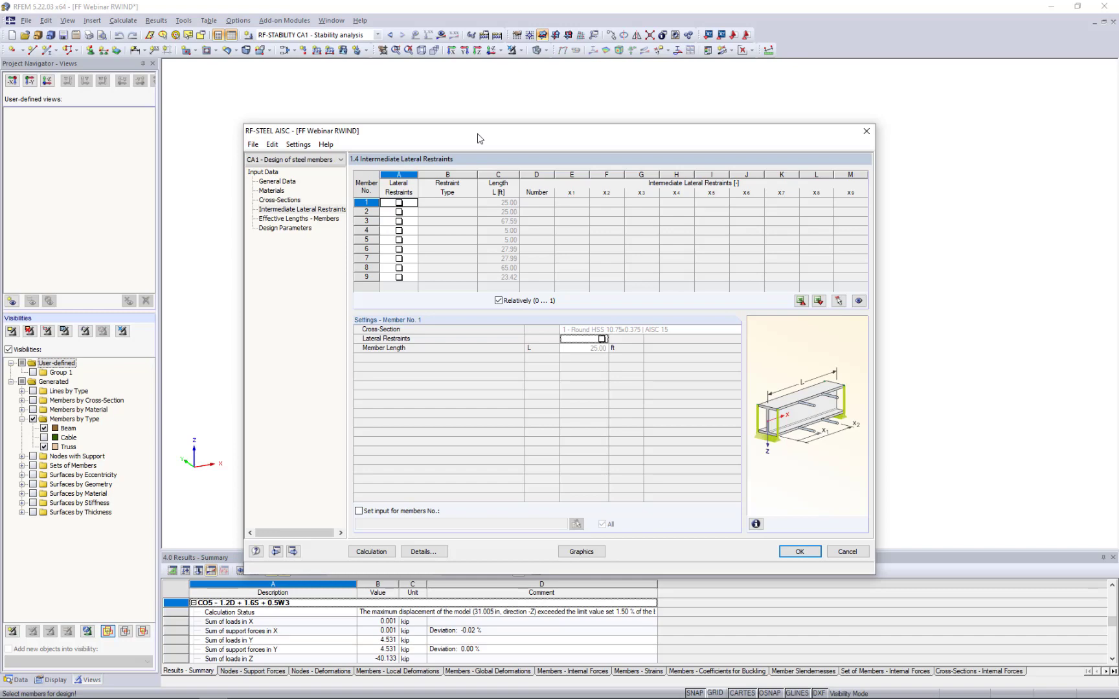
drag(478, 138, 450, 400)
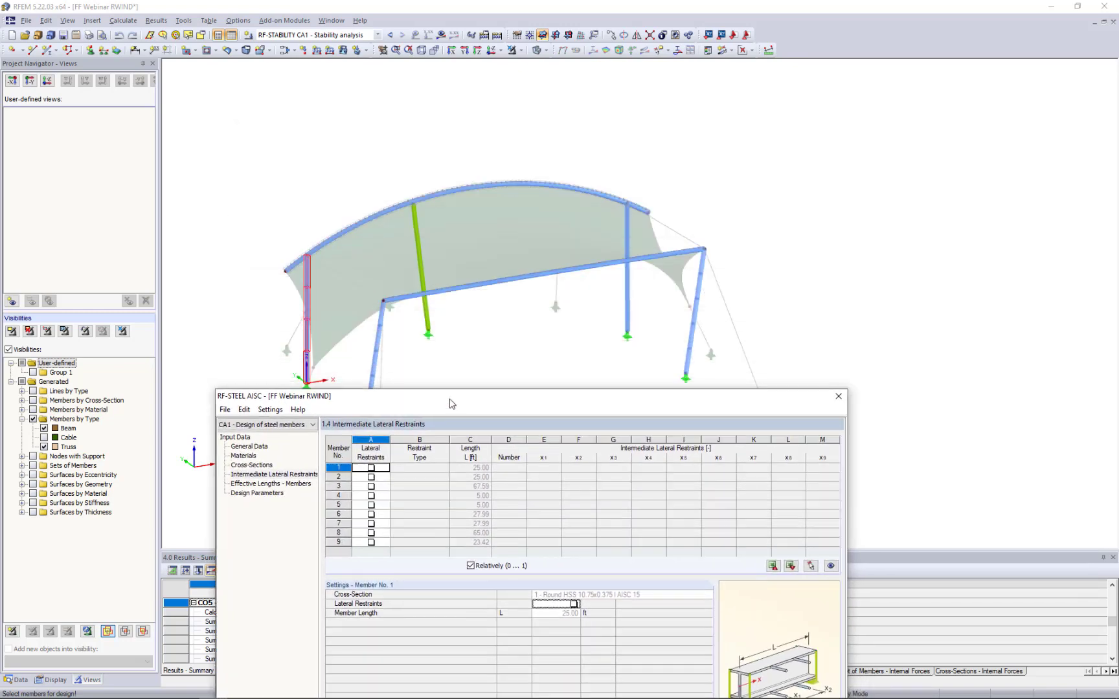
click(375, 467)
drag(530, 396, 544, 129)
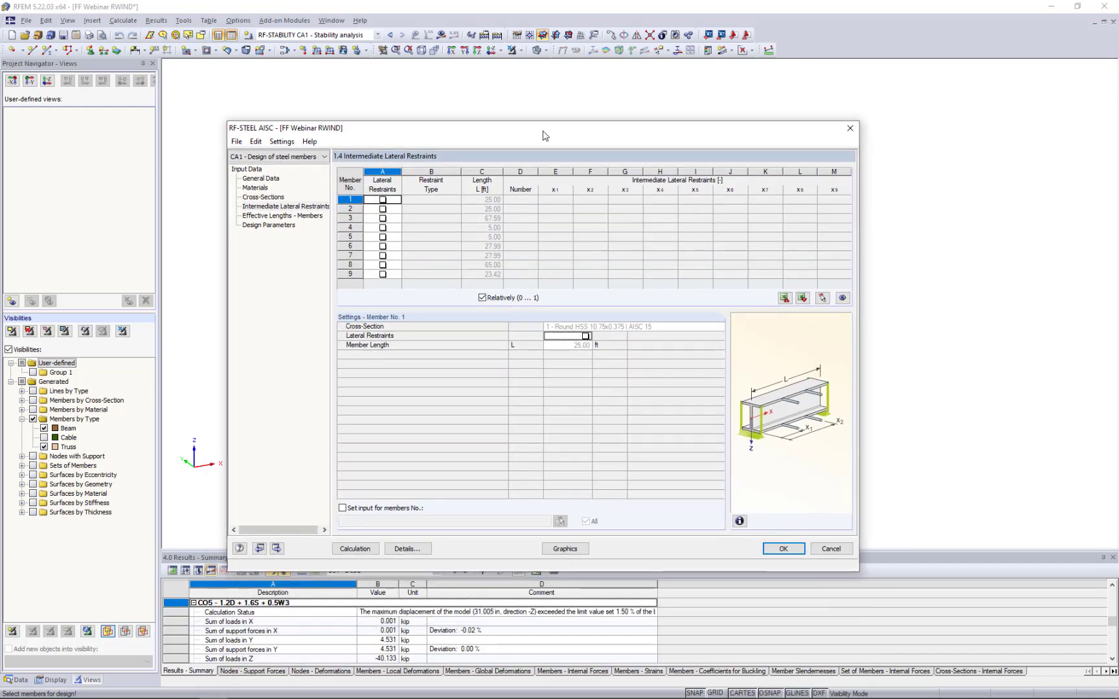
- Import the effective length factors Ky and Kz for all members from RF-STABILITY case CA1, buckling mode 1
click(295, 216)
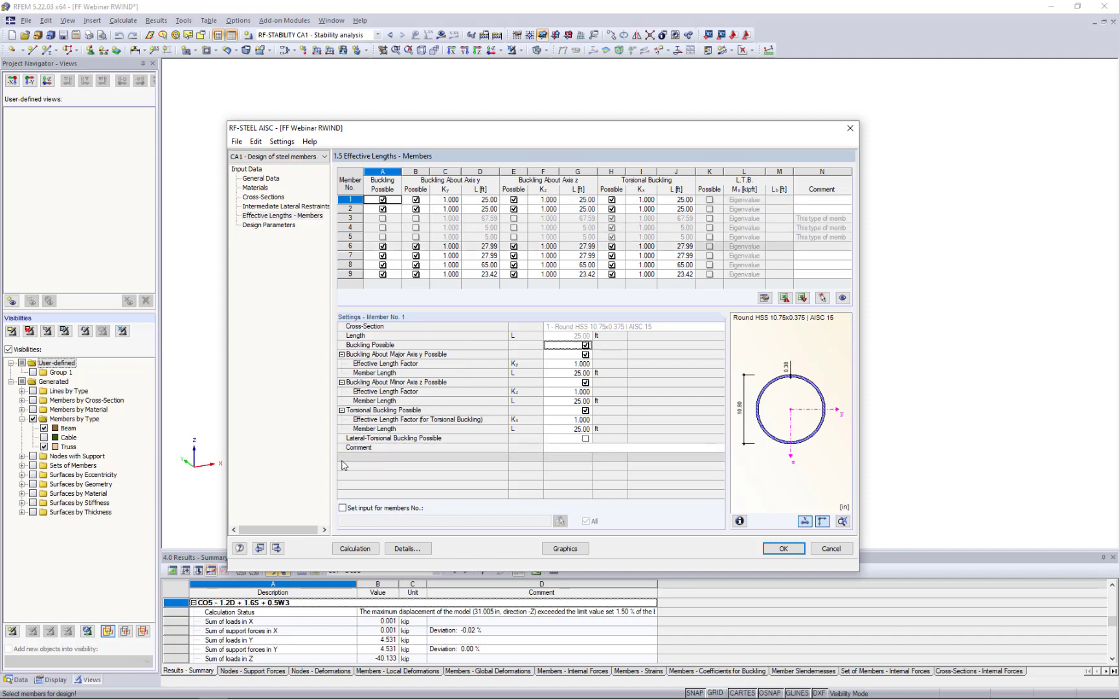
click(342, 509)
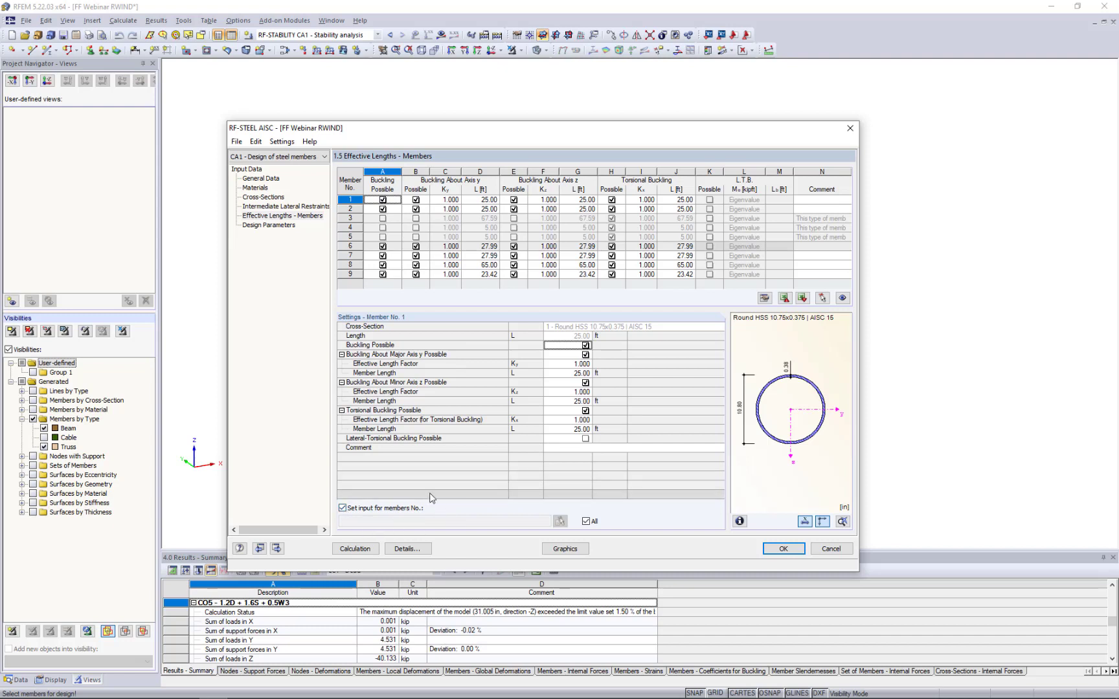
click(570, 365)
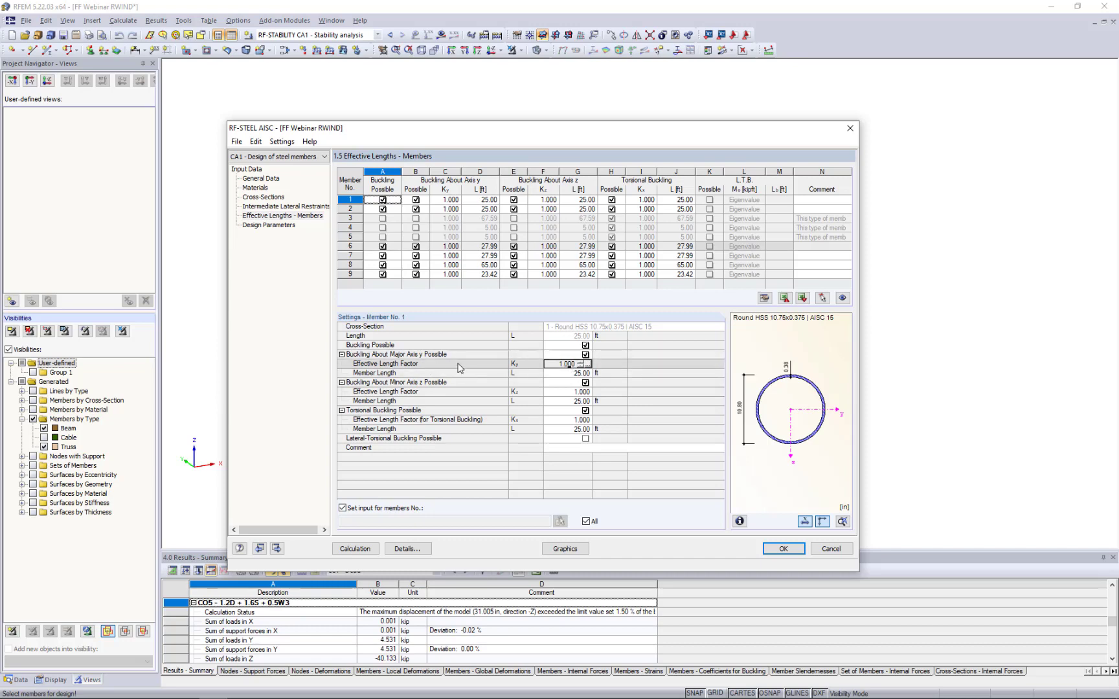
click(586, 365)
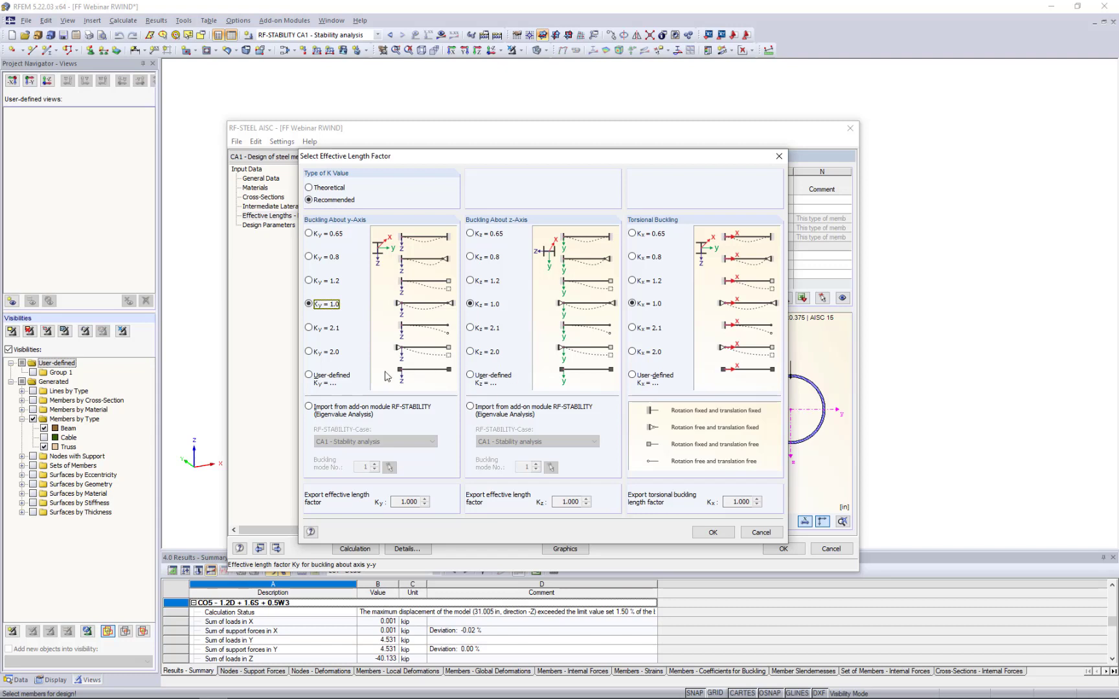
click(309, 407)
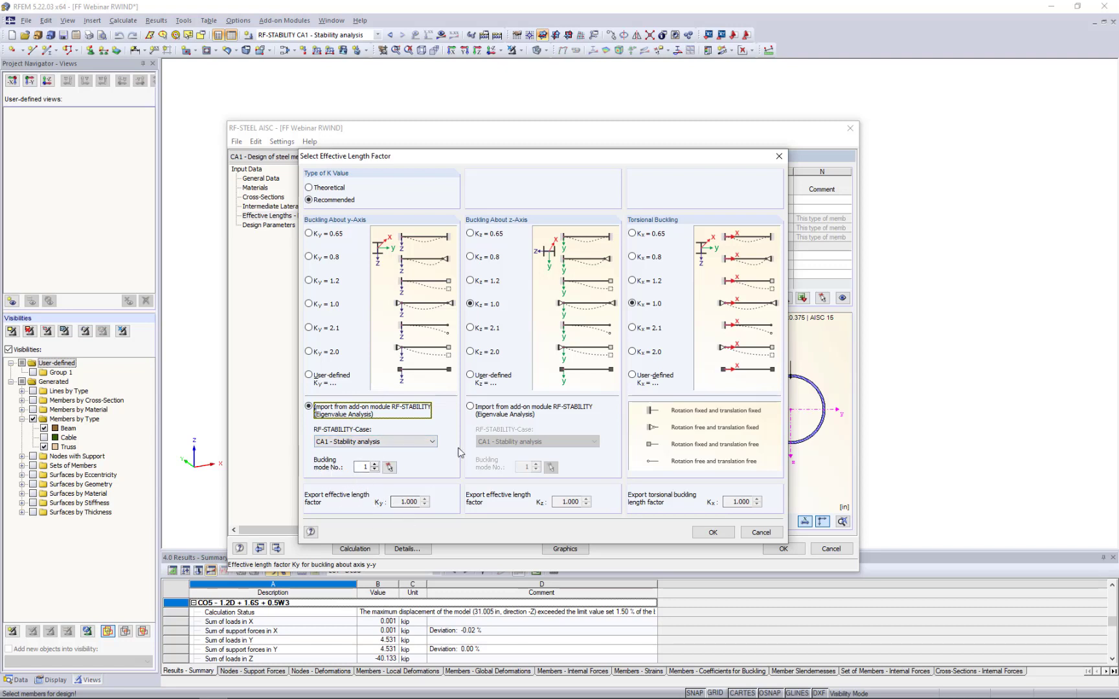
click(471, 406)
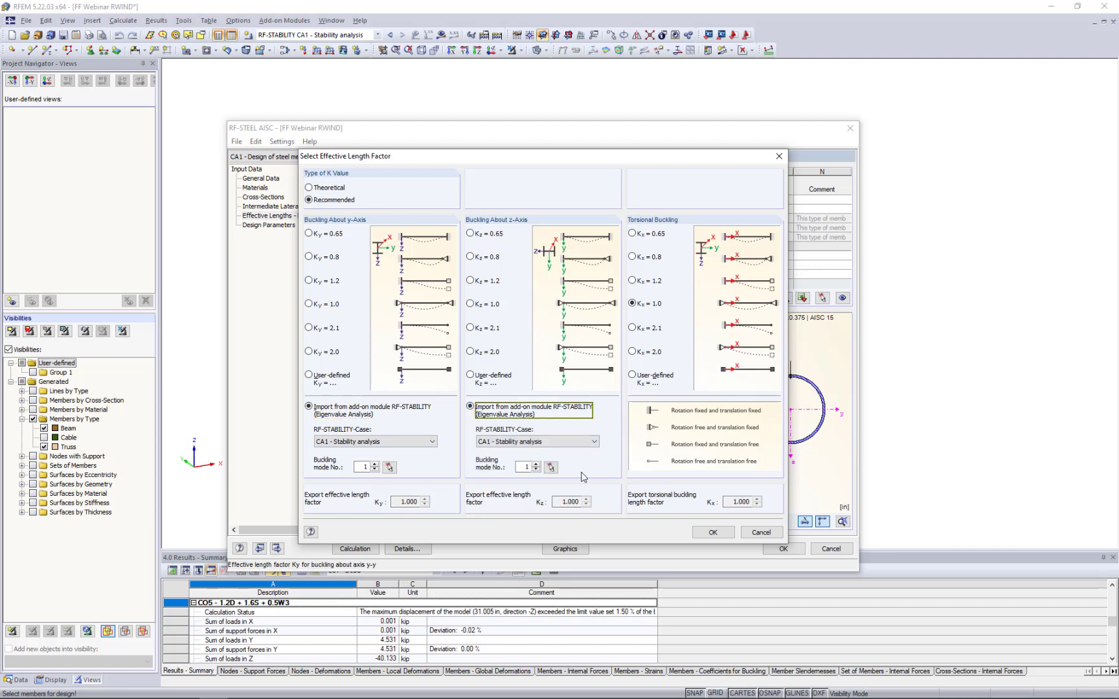
click(706, 533)
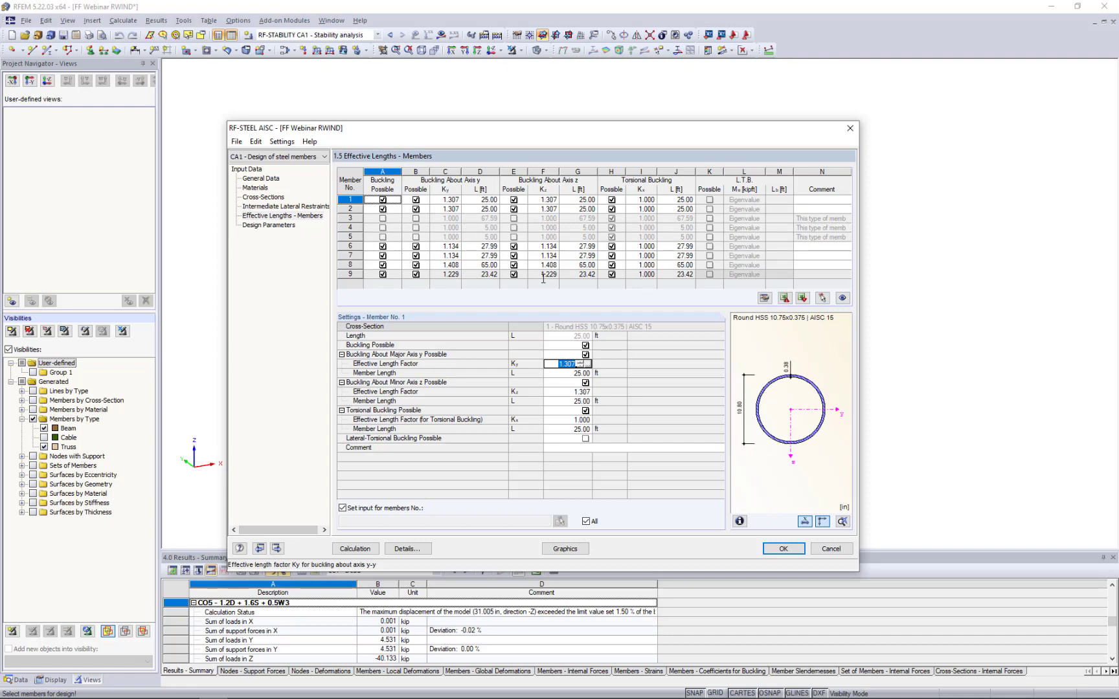
- Set the effective length factors Ky and Kz to 1.0 for all members and close the module, keeping the input
click(568, 392)
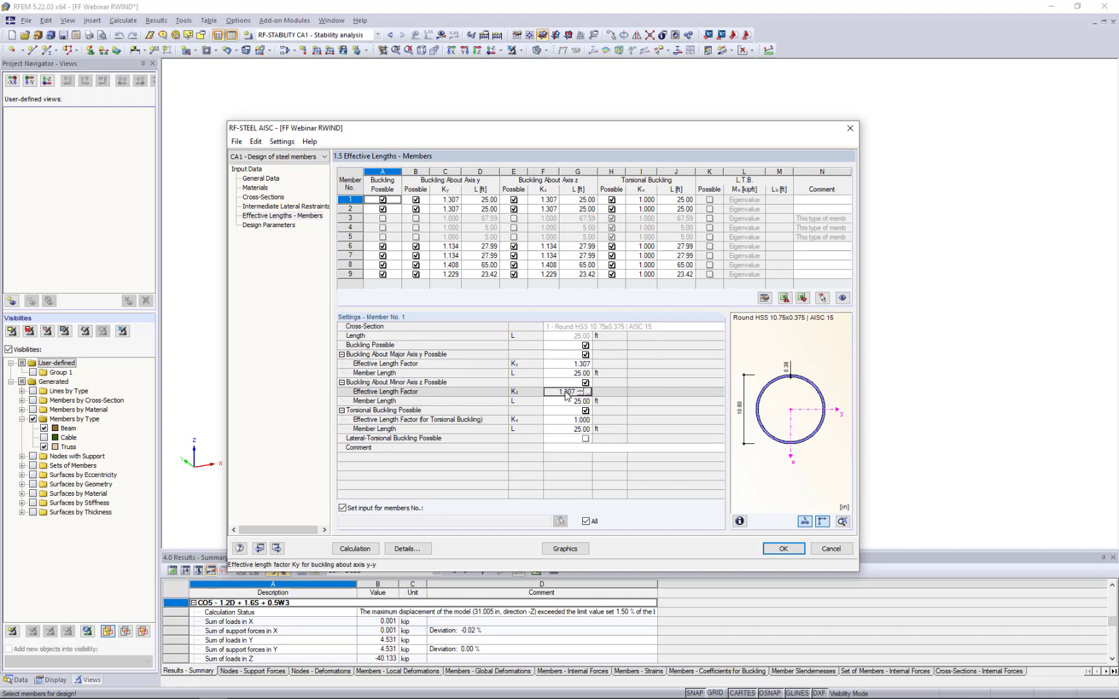
click(564, 365)
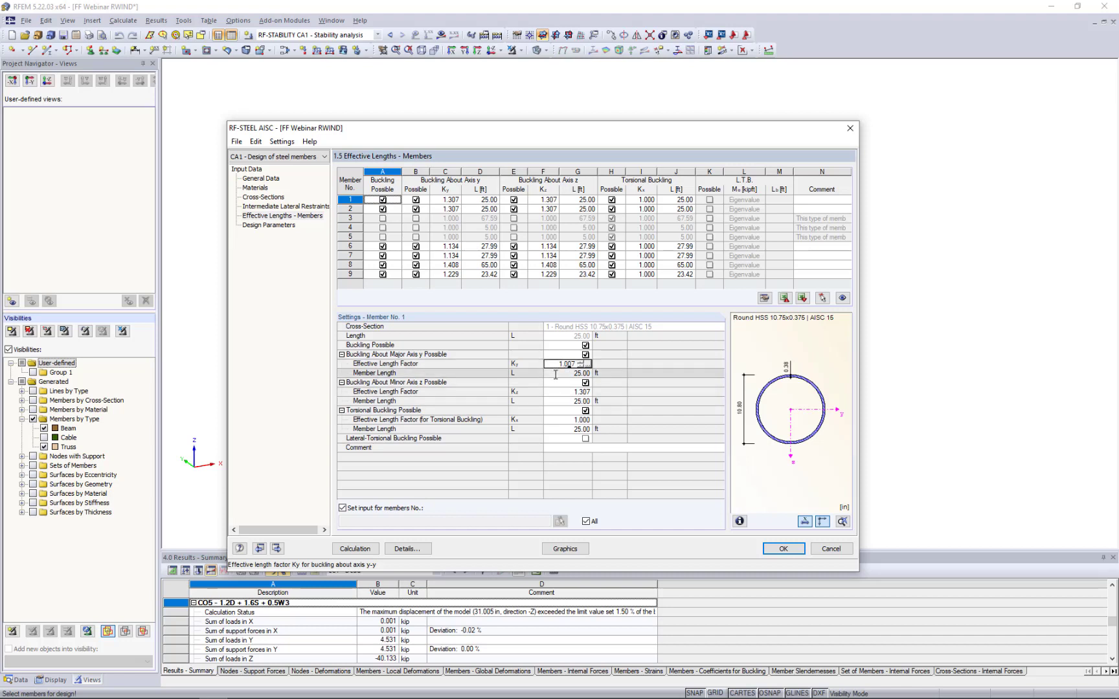
text(1.0)
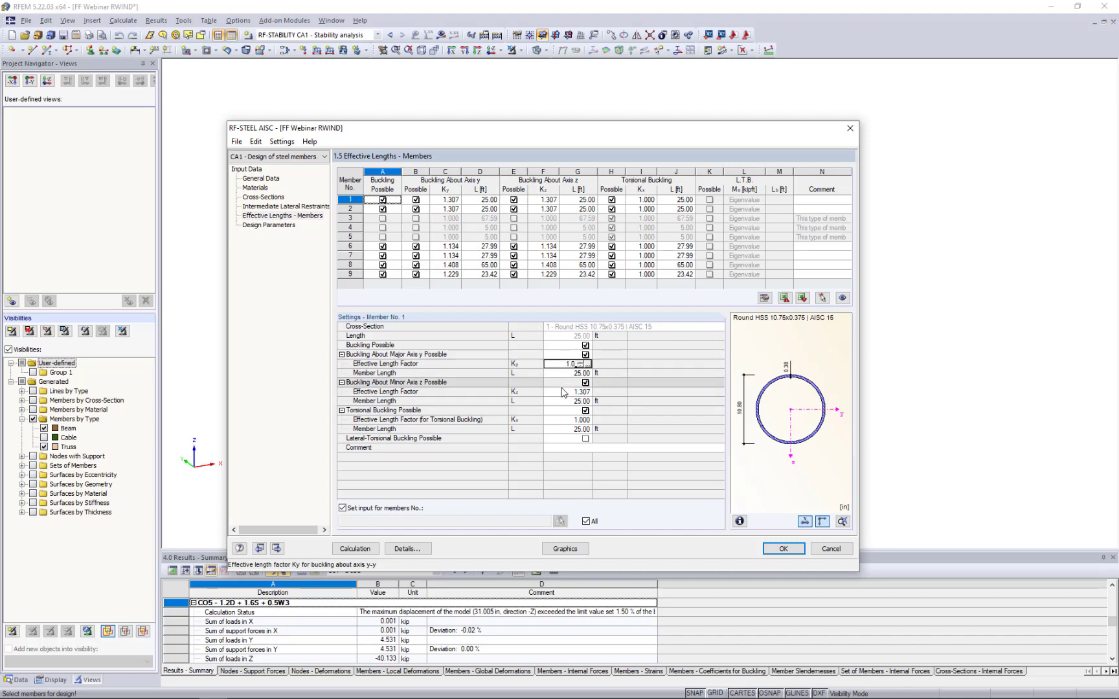
click(564, 392)
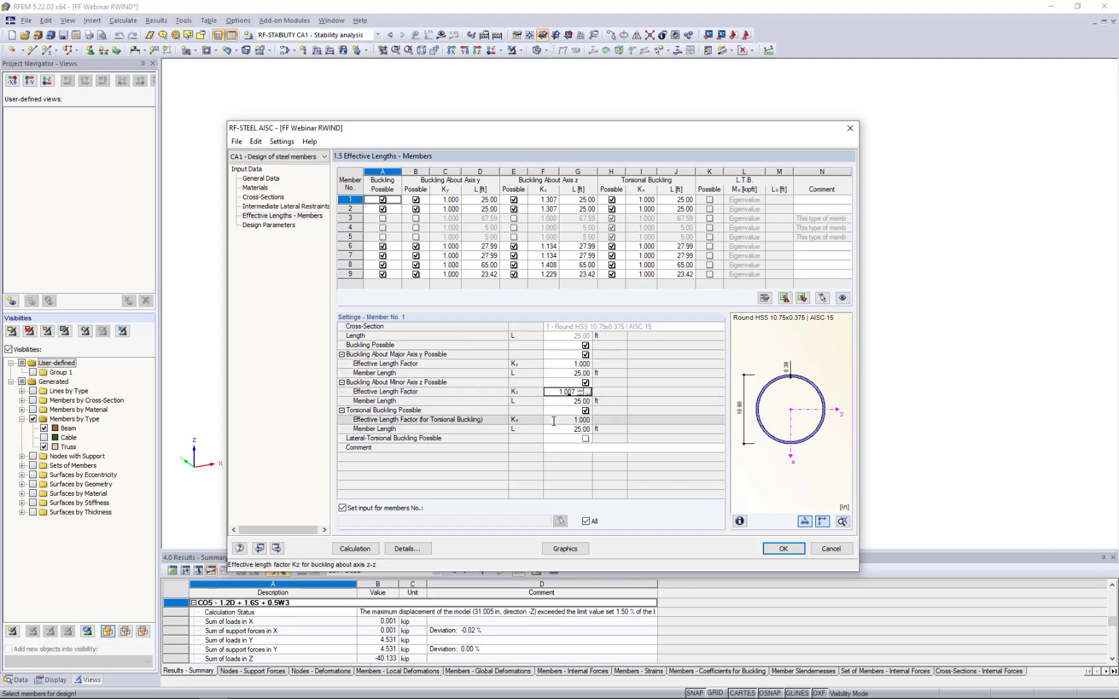
text(1.0)
key(Return)
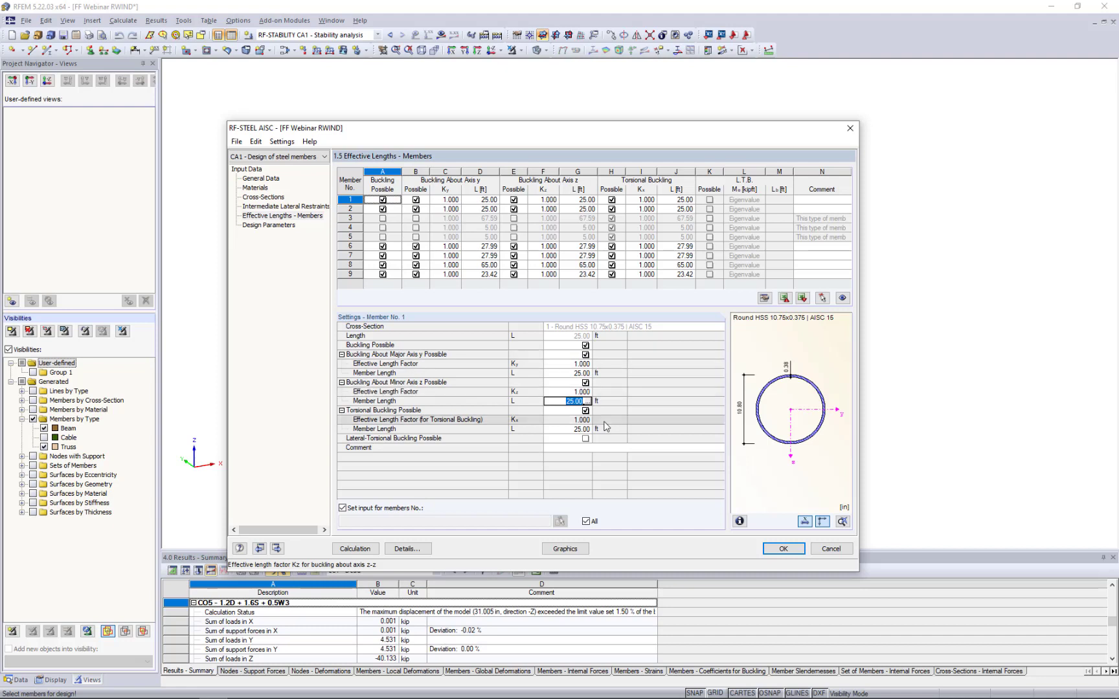
click(782, 549)
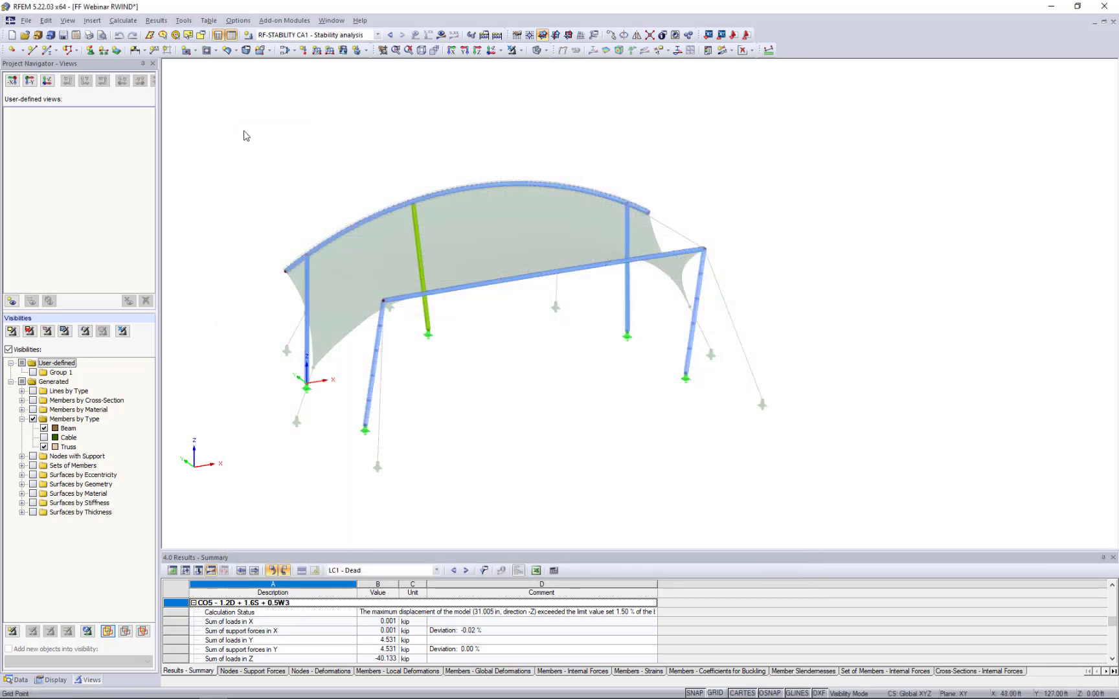
- Select all visible beam and truss members and check their stiffness modification settings according to AISC 360-16 C2.3(2)
drag(244, 130, 781, 504)
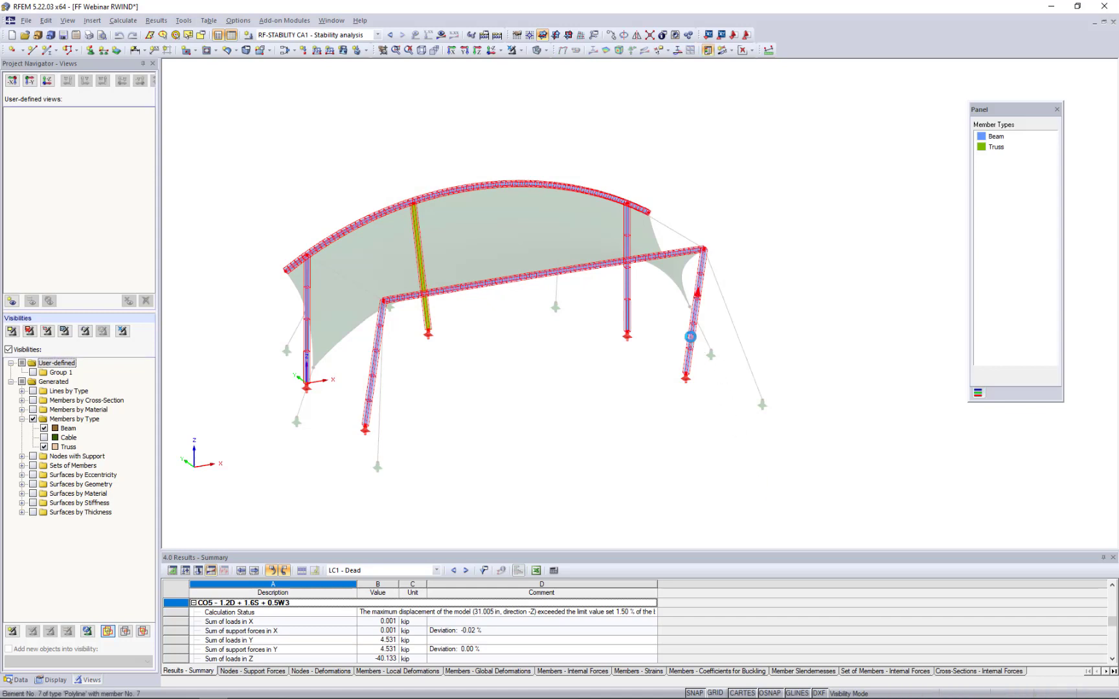
double_click(690, 337)
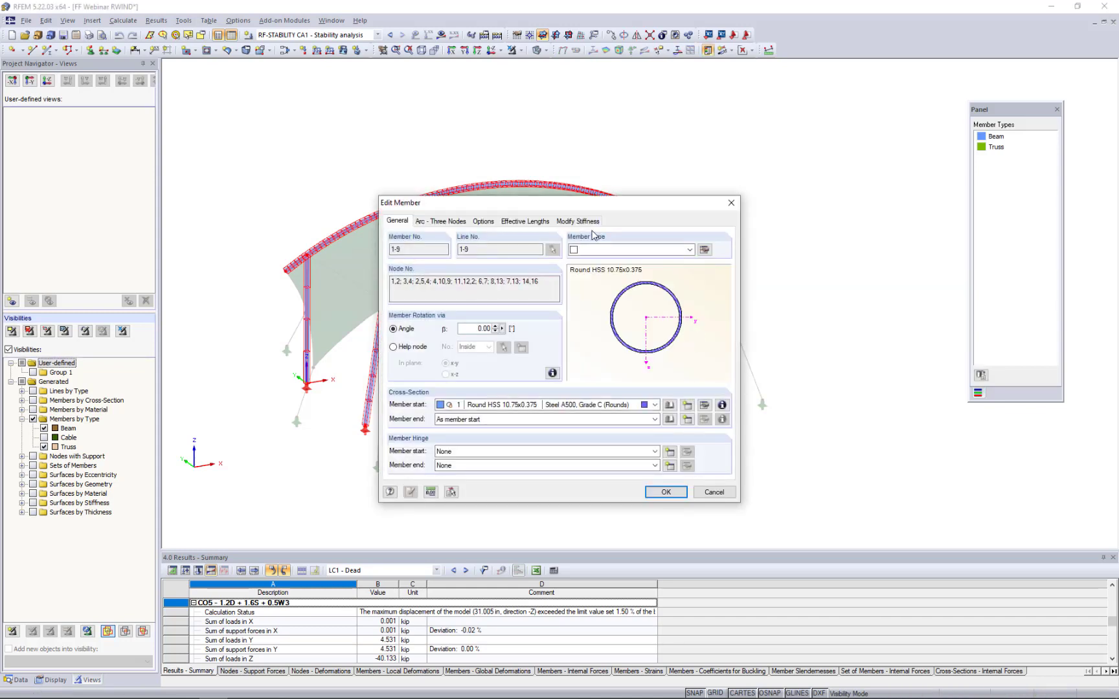
click(575, 221)
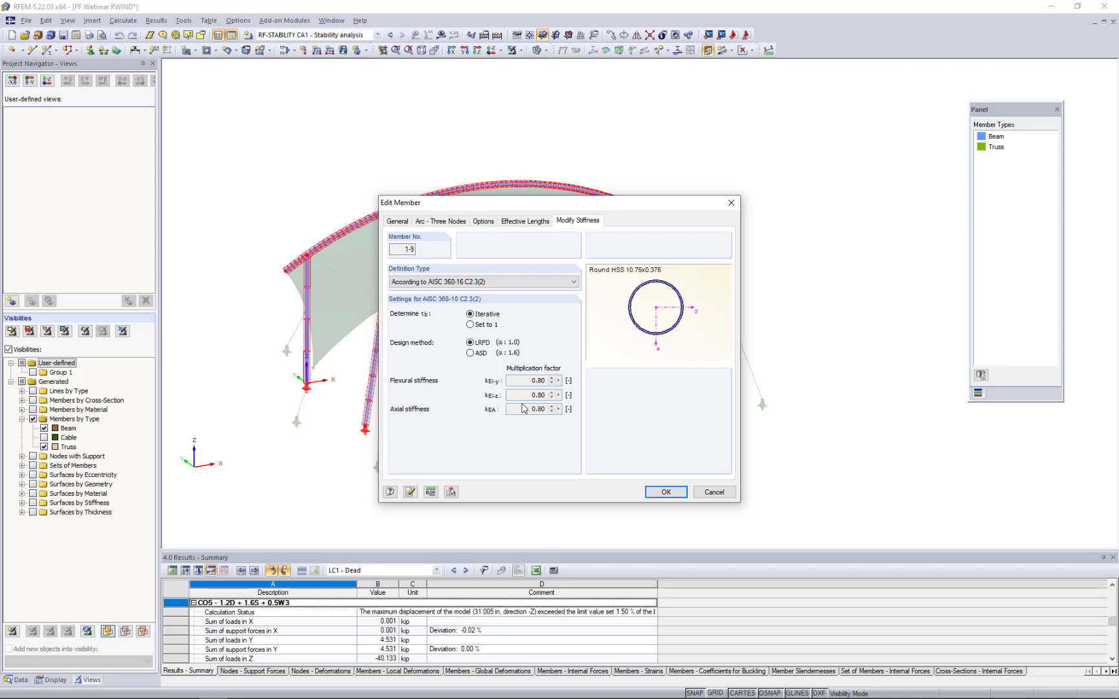
click(653, 493)
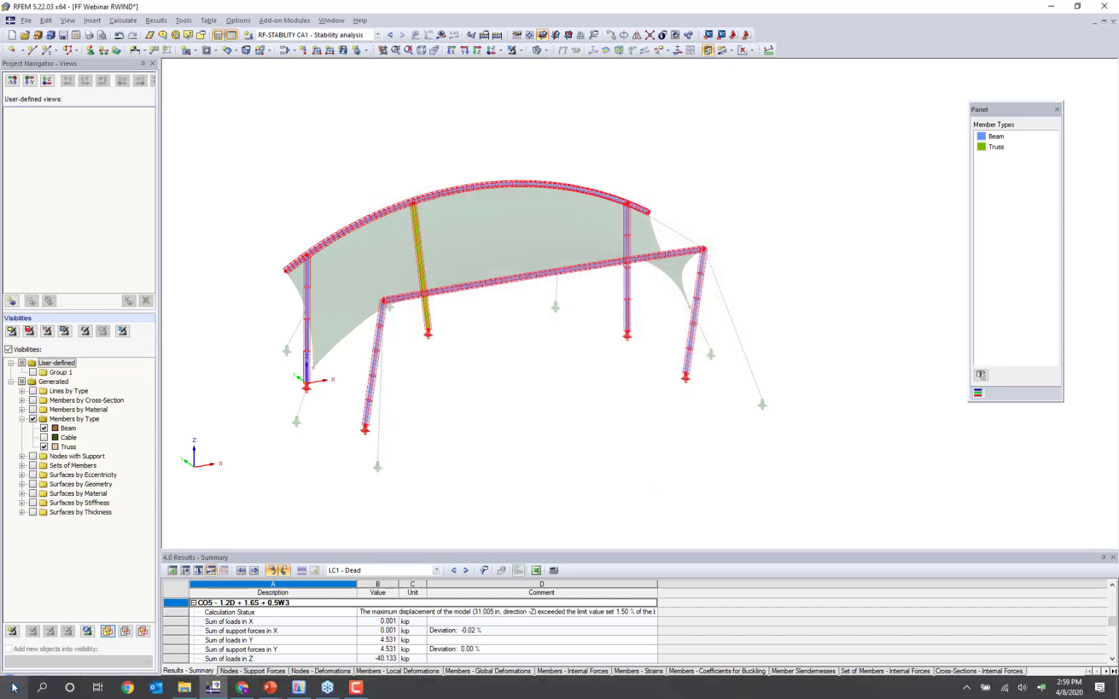
- Reopen RF-STEEL AISC, run the design calculation and display the design results by member
click(19, 681)
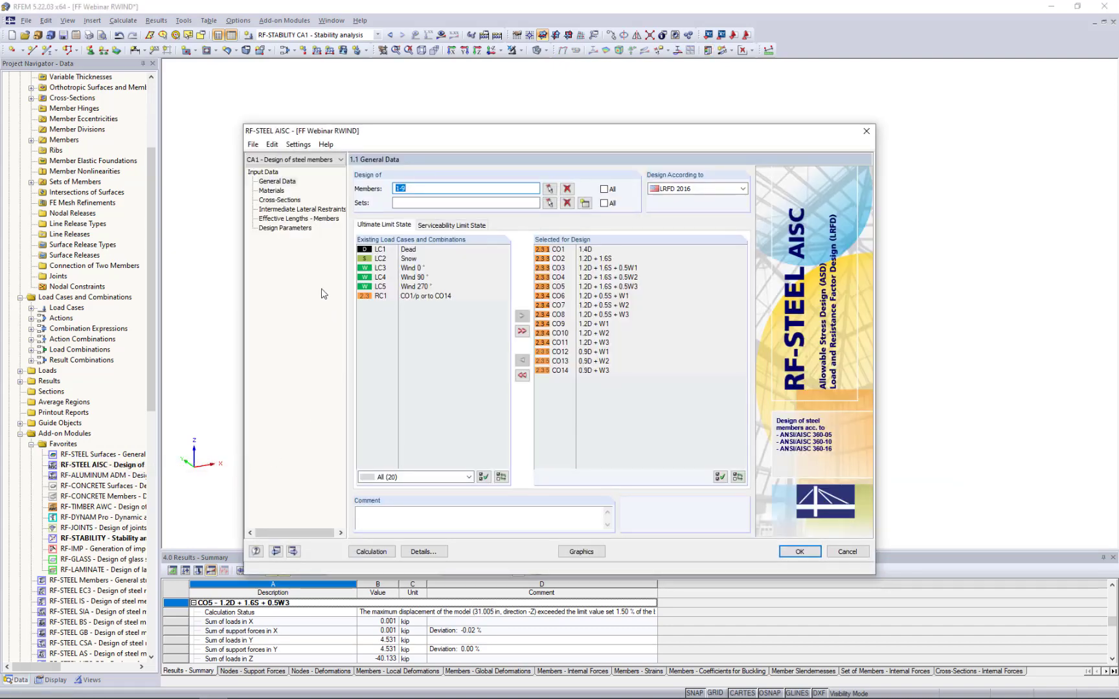
click(371, 552)
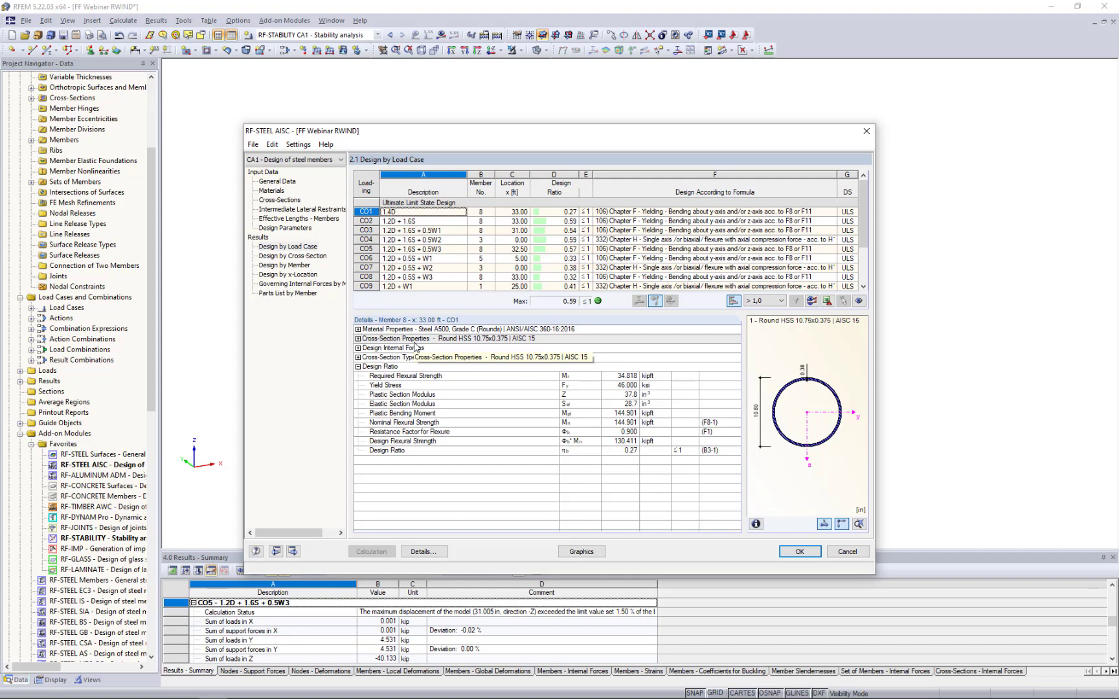
click(301, 267)
- Examine the design checks of members 1 and 2 alongside their locations in the model
drag(518, 132, 505, 397)
scroll(534, 485, down, 2)
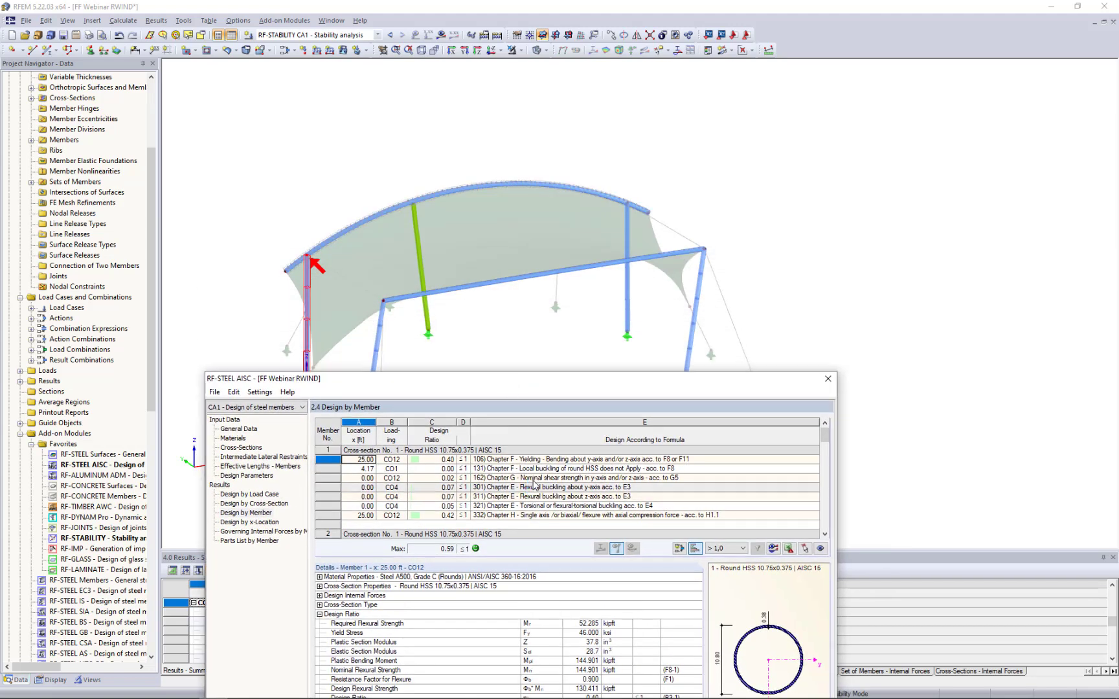
click(534, 487)
scroll(534, 487, down, 1)
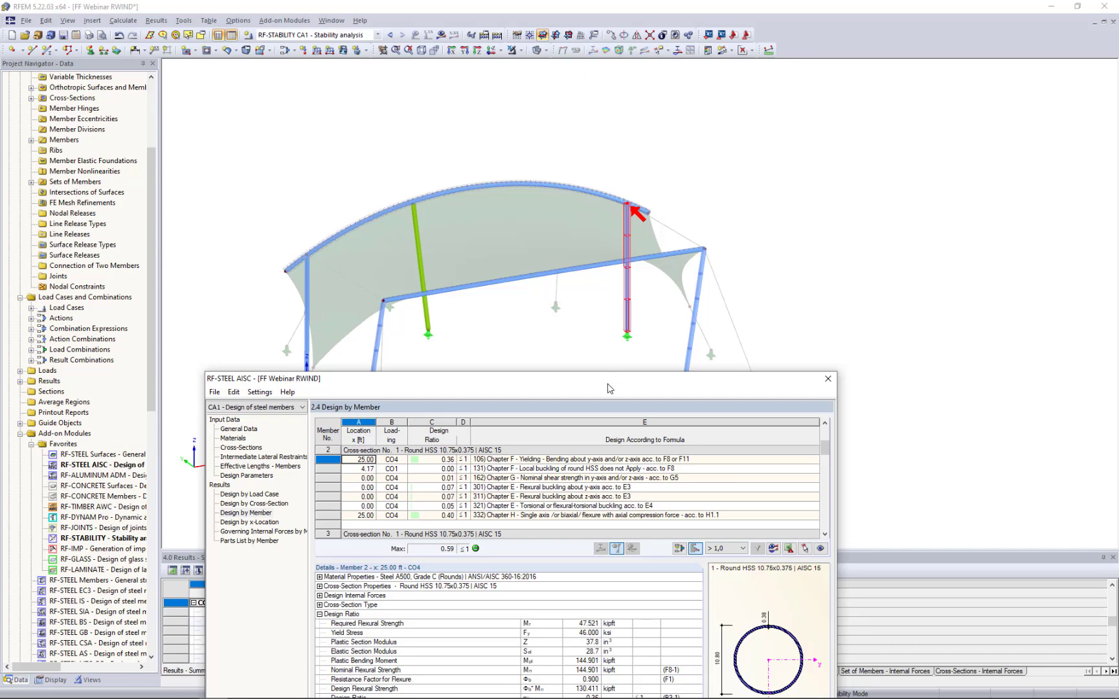
- Examine the cross-section type classification and the design ratio details for member 2
drag(620, 363, 636, 154)
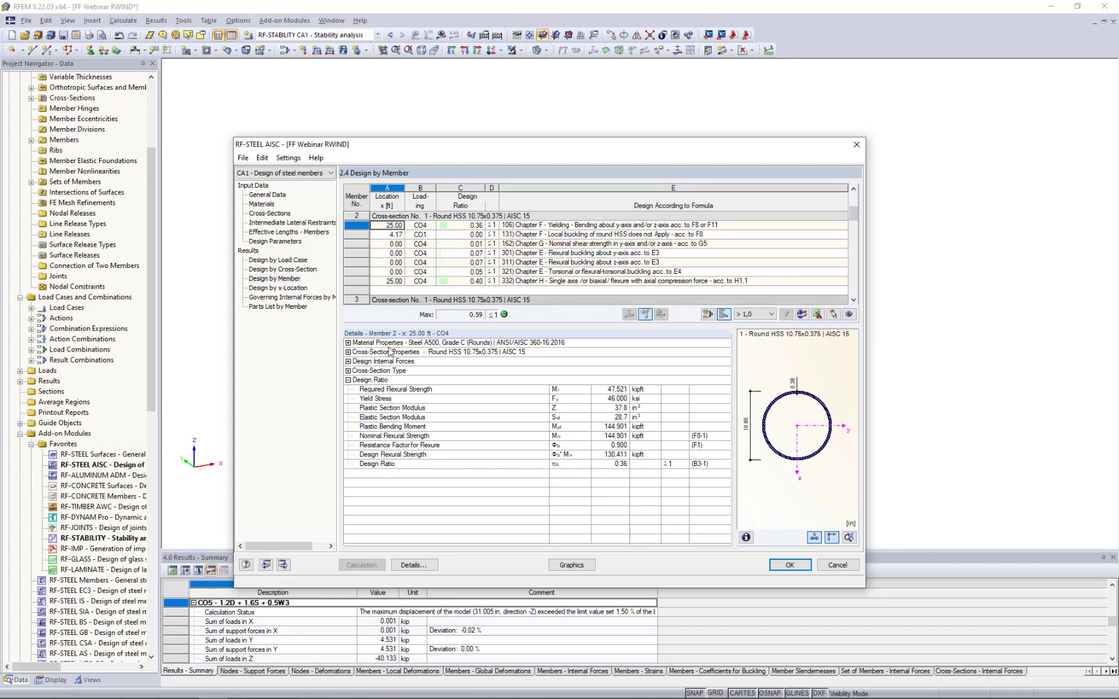
click(347, 371)
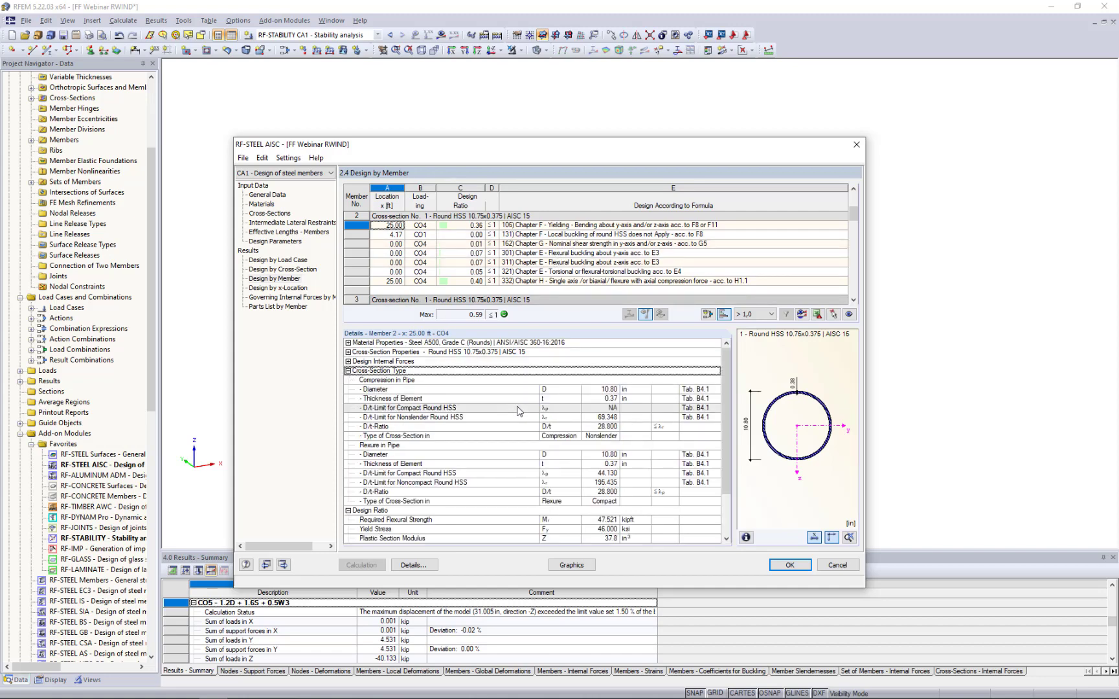
scroll(518, 412, down, 2)
scroll(518, 412, down, 1)
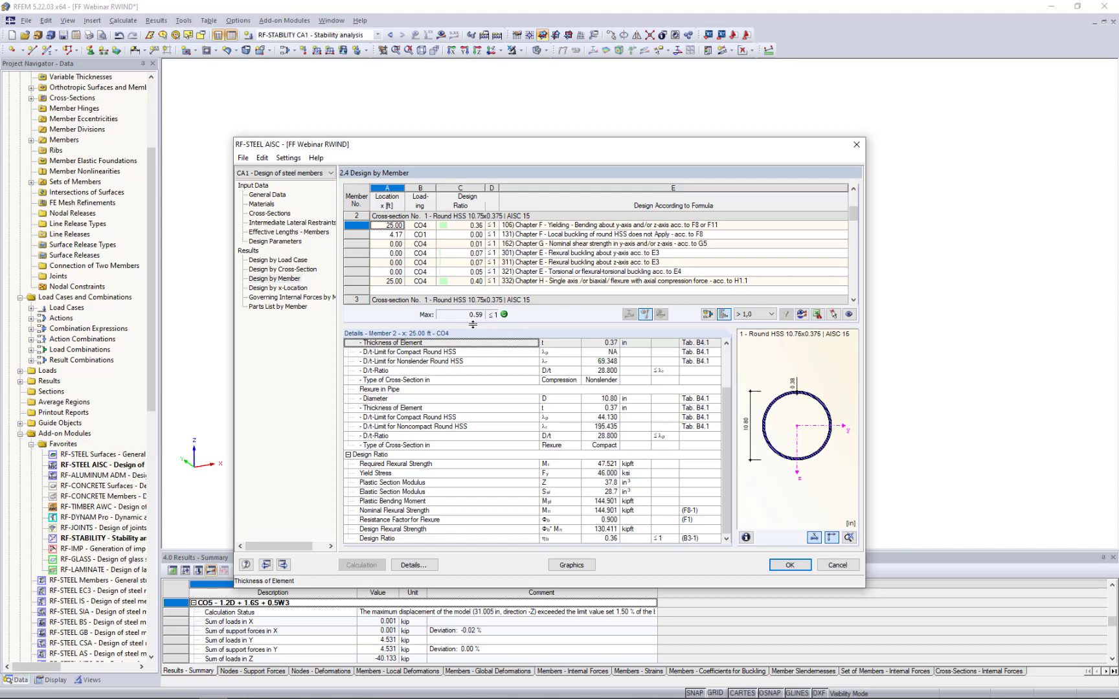
- Review the parts list by member, and display the design ratio diagrams graphically on the model
click(275, 307)
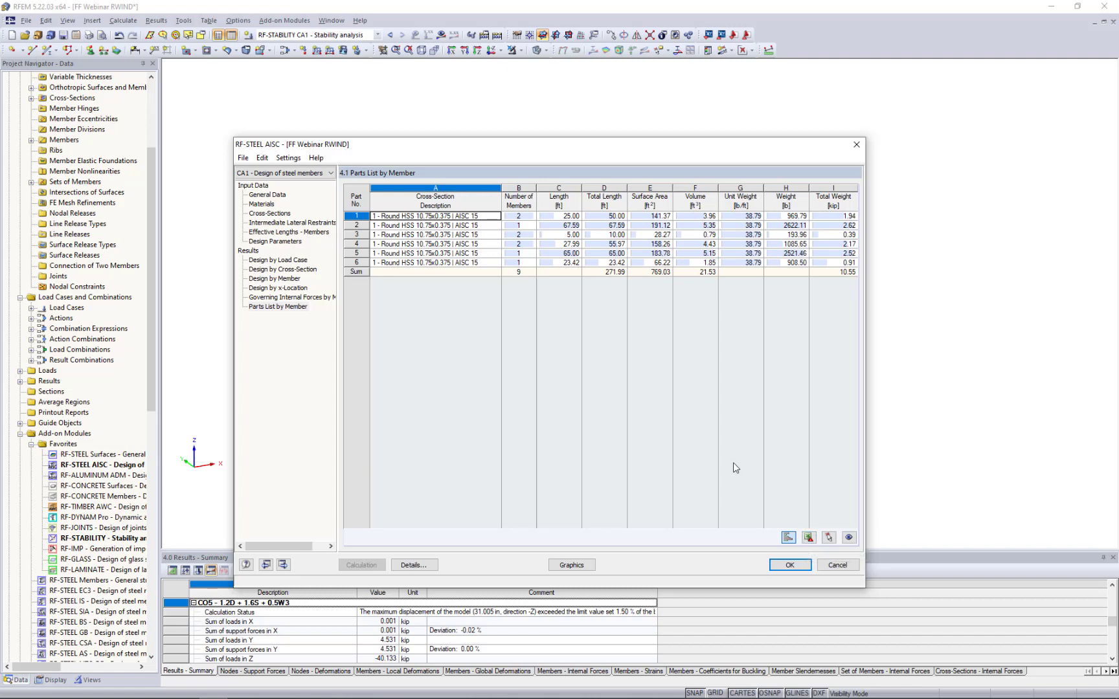
click(580, 567)
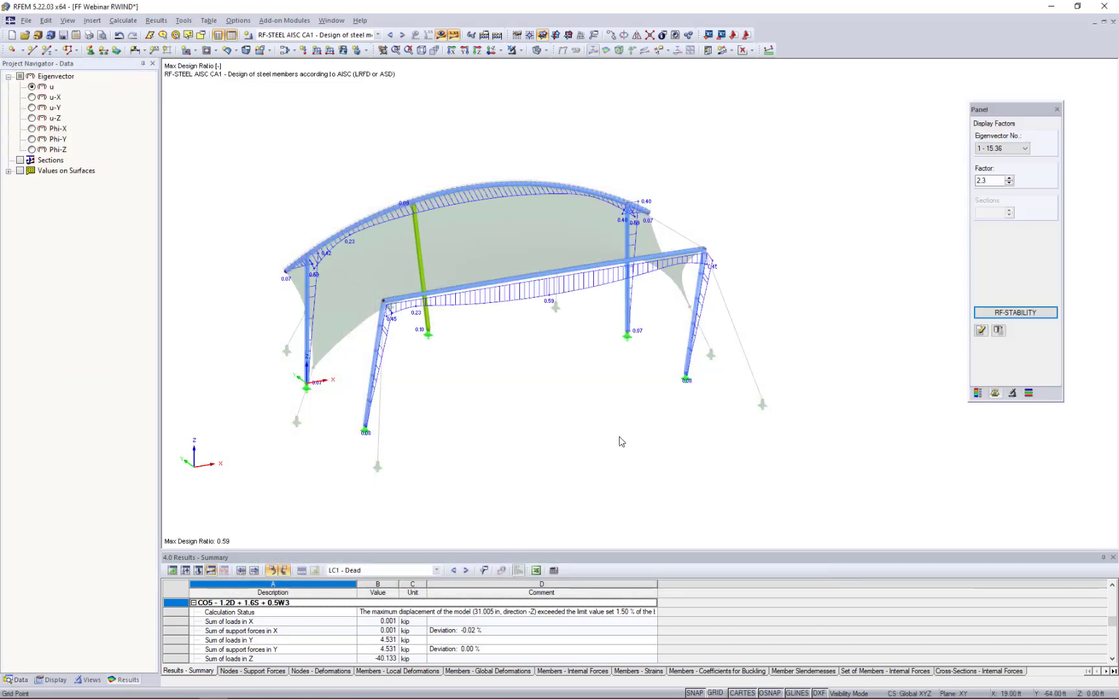
ctrl+middle_drag(659, 427, 520, 430)
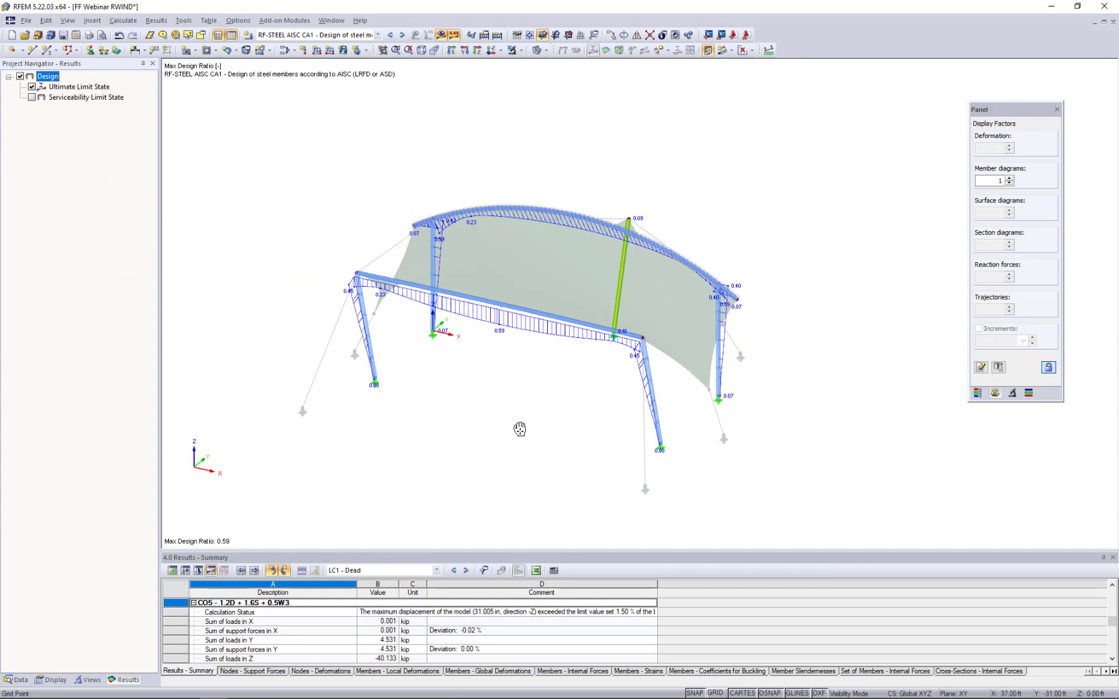
click(285, 37)
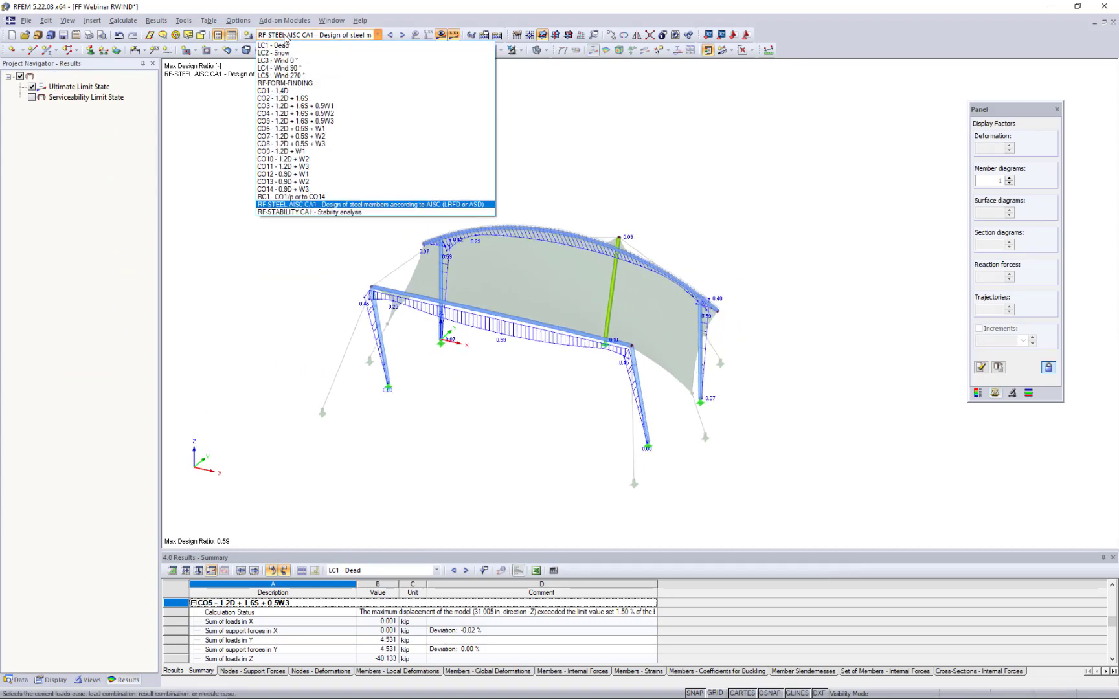
click(233, 304)
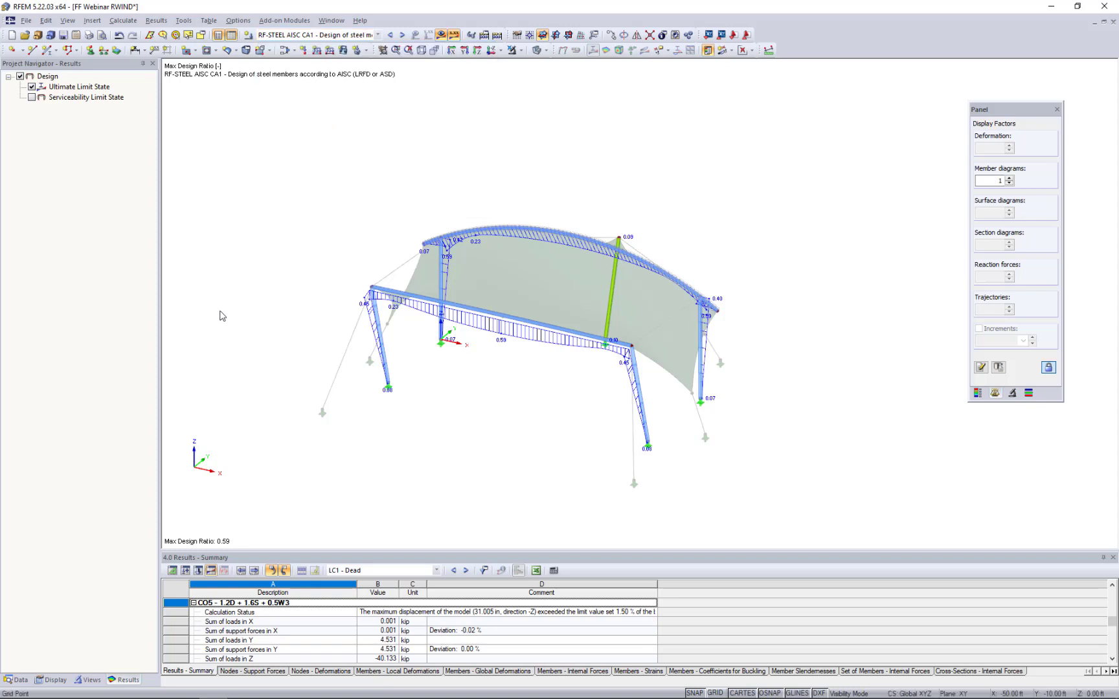
scroll(522, 364, up, 5)
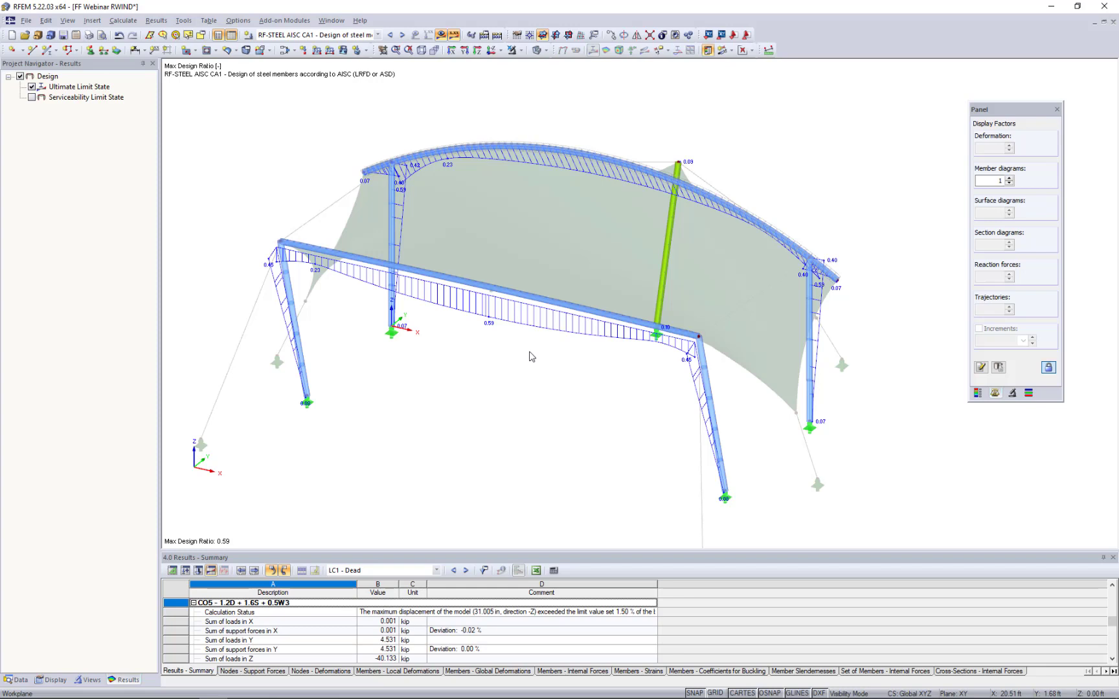
scroll(530, 355, down, 3)
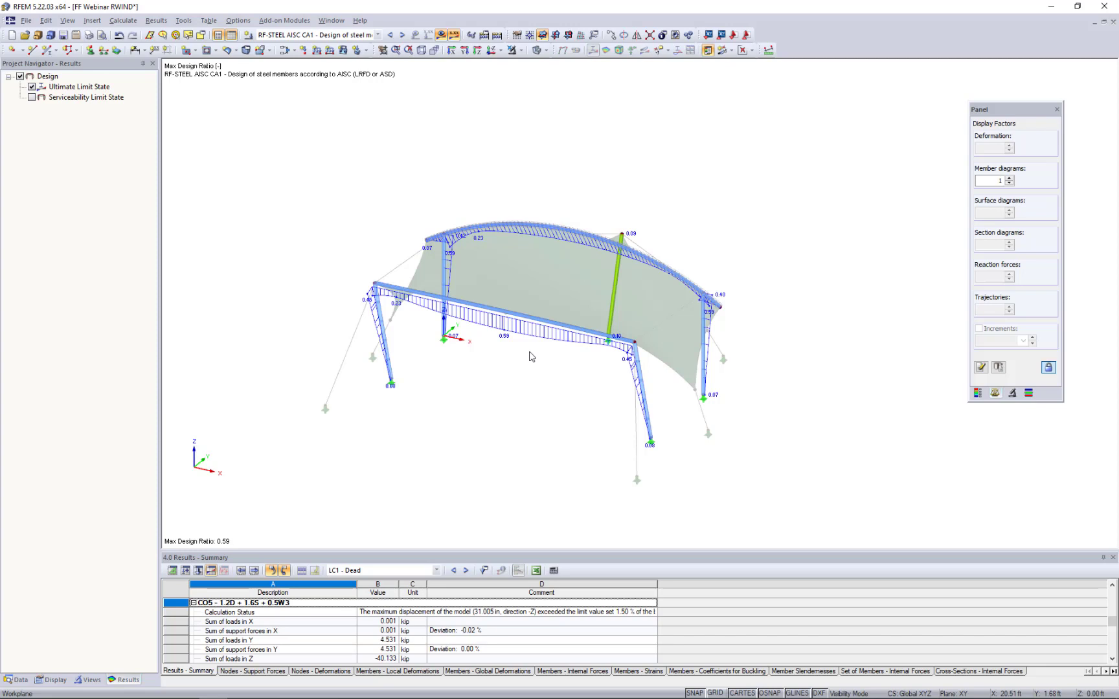
- Hide the design results and cancel the visibility mode to show the complete membrane, cable and frame model
click(441, 35)
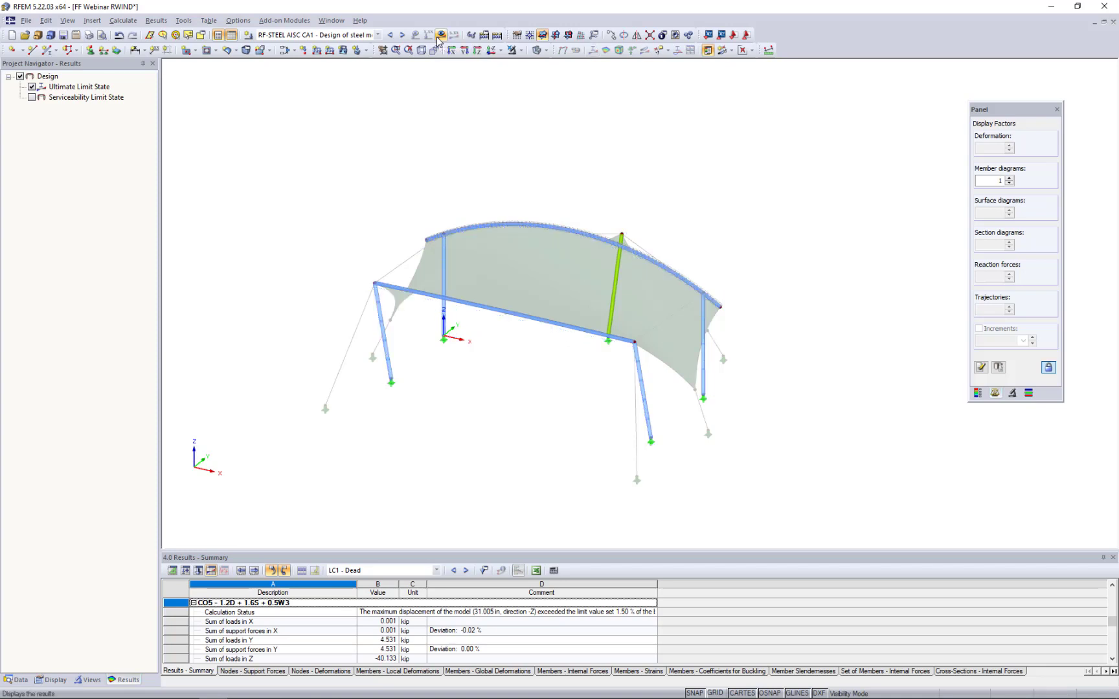
click(521, 50)
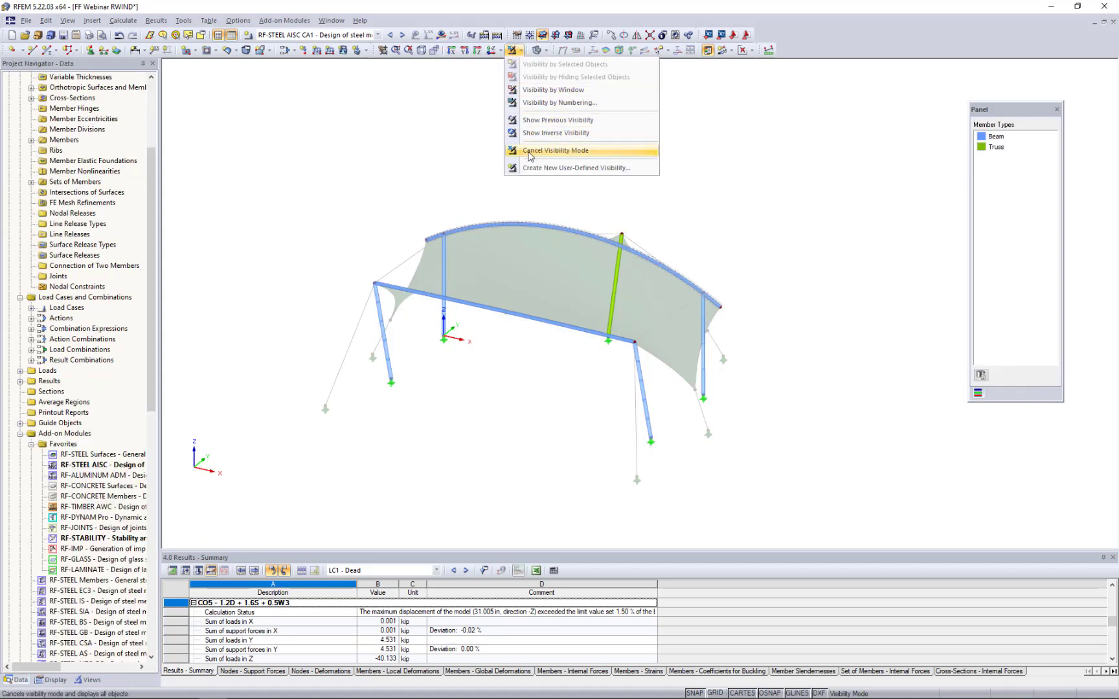
click(556, 150)
mouse_move(700, 237)
ctrl+middle_down()
mouse_move(667, 245)
mouse_move(685, 238)
ctrl+middle_up()
scroll(587, 279, up, 3)
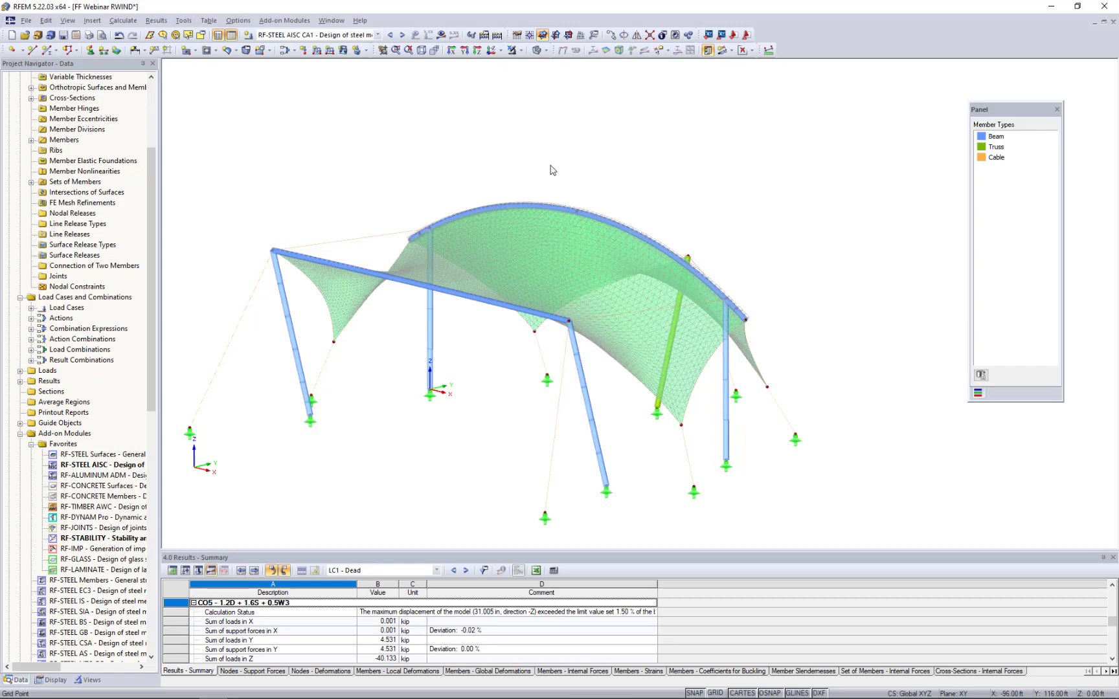
- Switch to the Stairs Webinar model and measure the length of the stairs' lower front edge
click(334, 22)
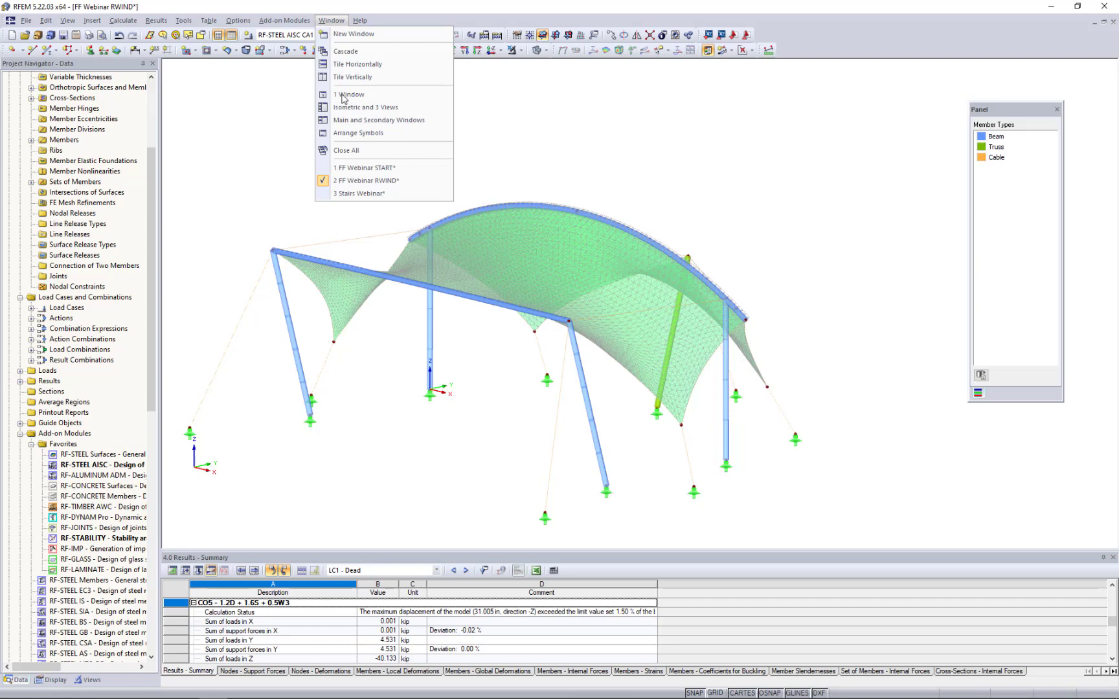
click(354, 194)
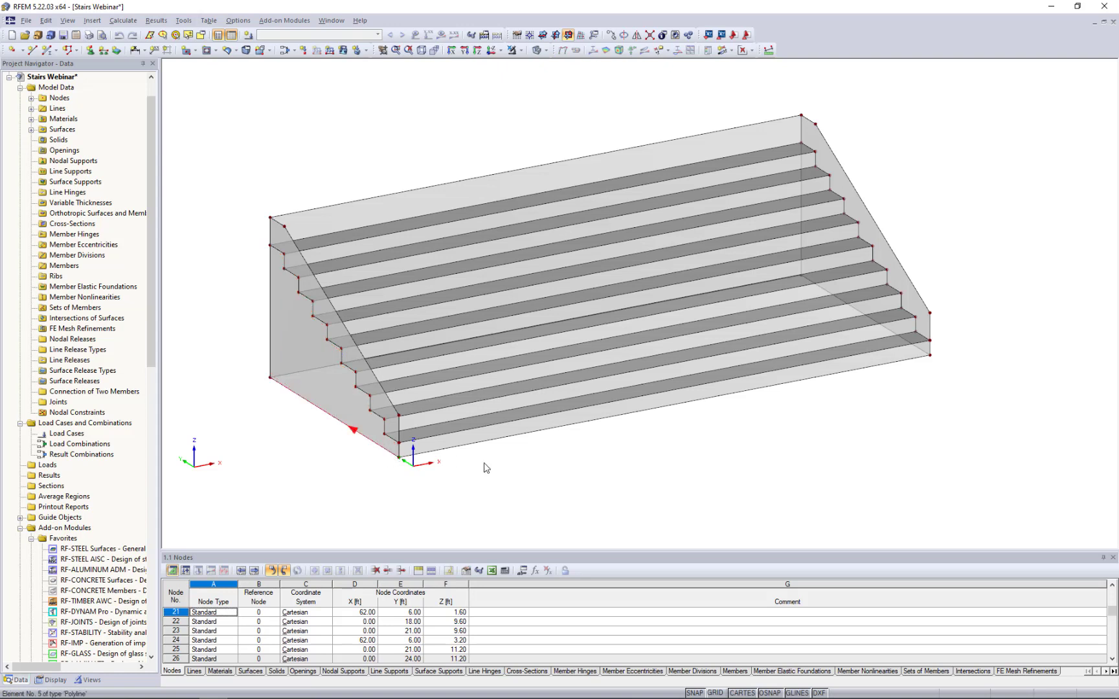
click(768, 50)
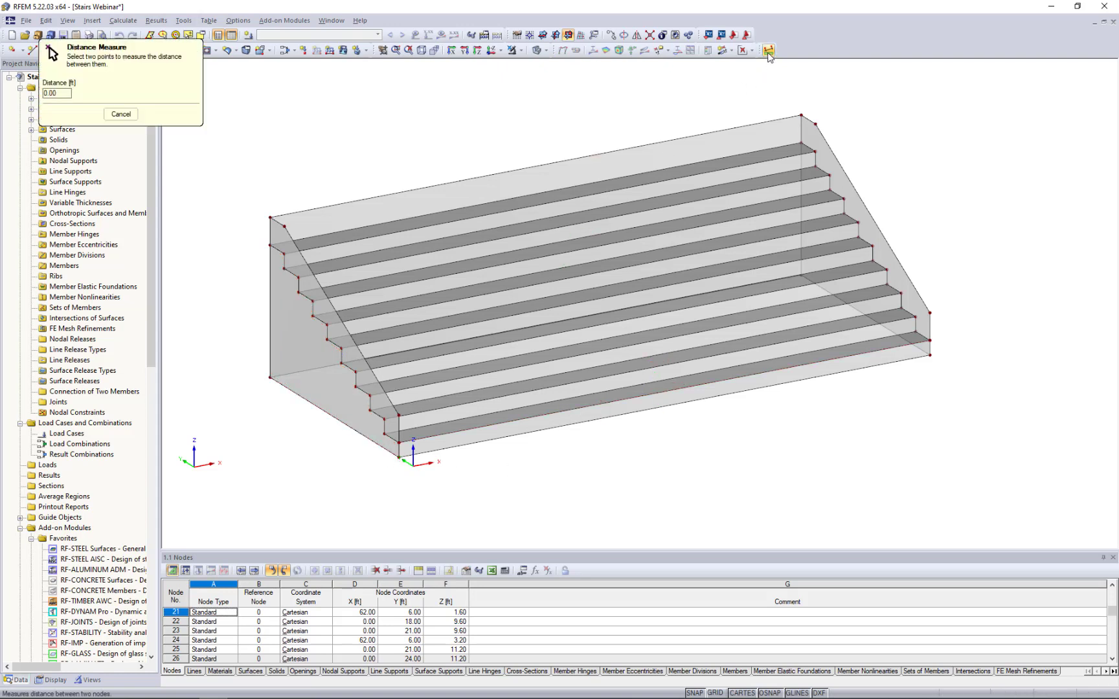
click(395, 460)
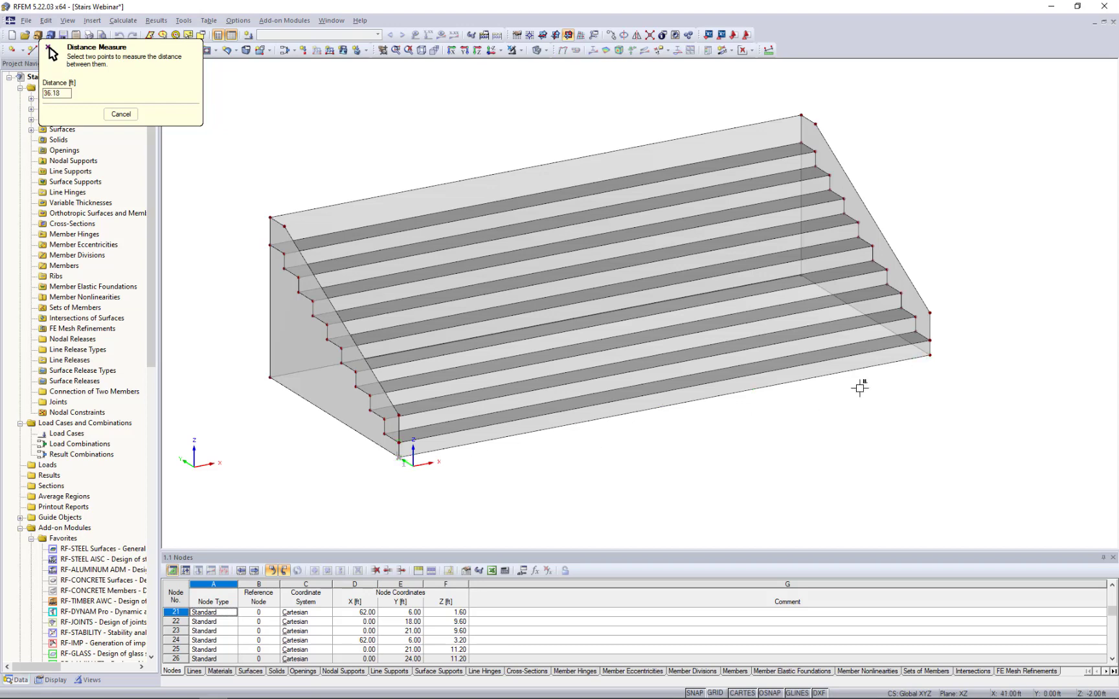
click(930, 355)
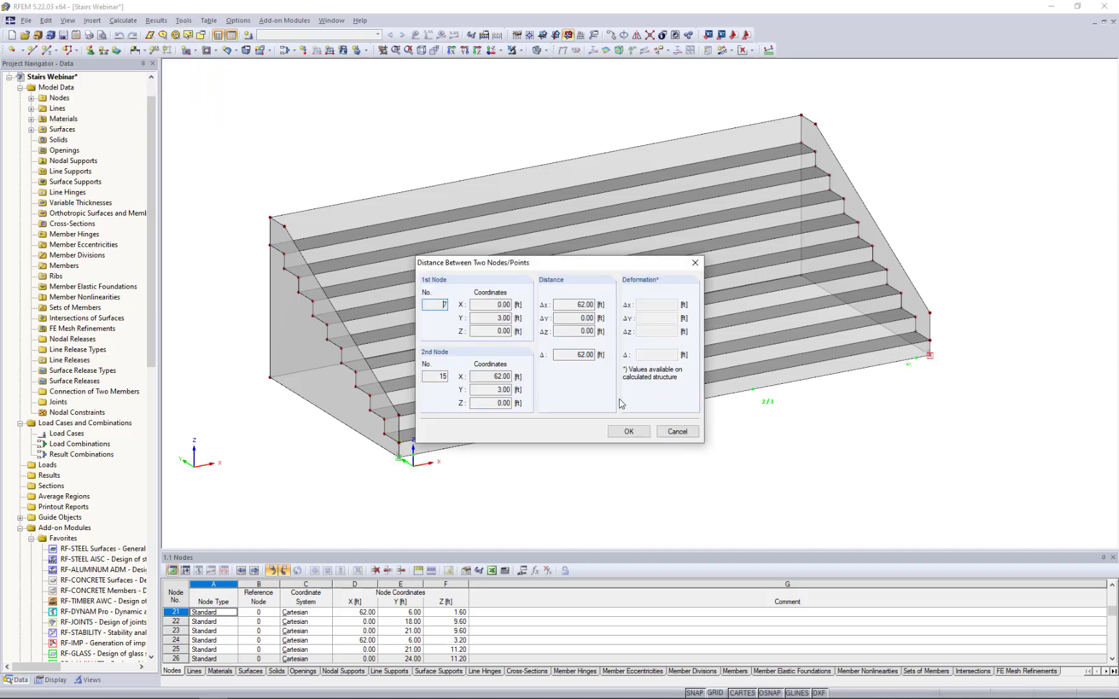
click(677, 432)
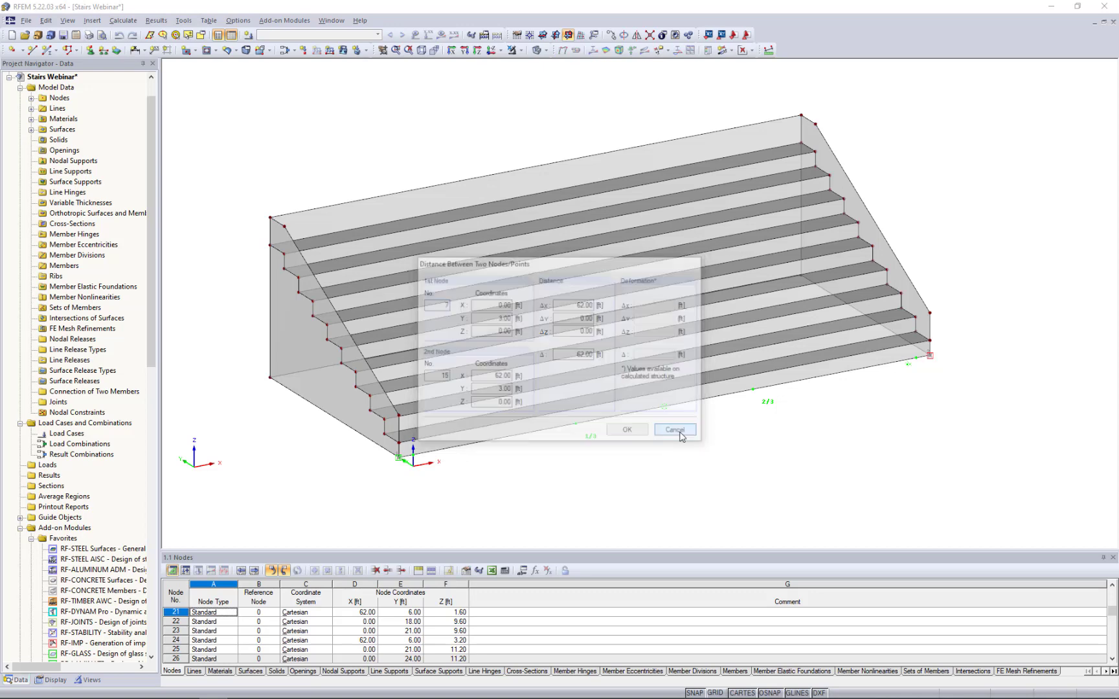
- Measure the full height of the stairs' vertical rear edge at the X = 0 end
click(769, 50)
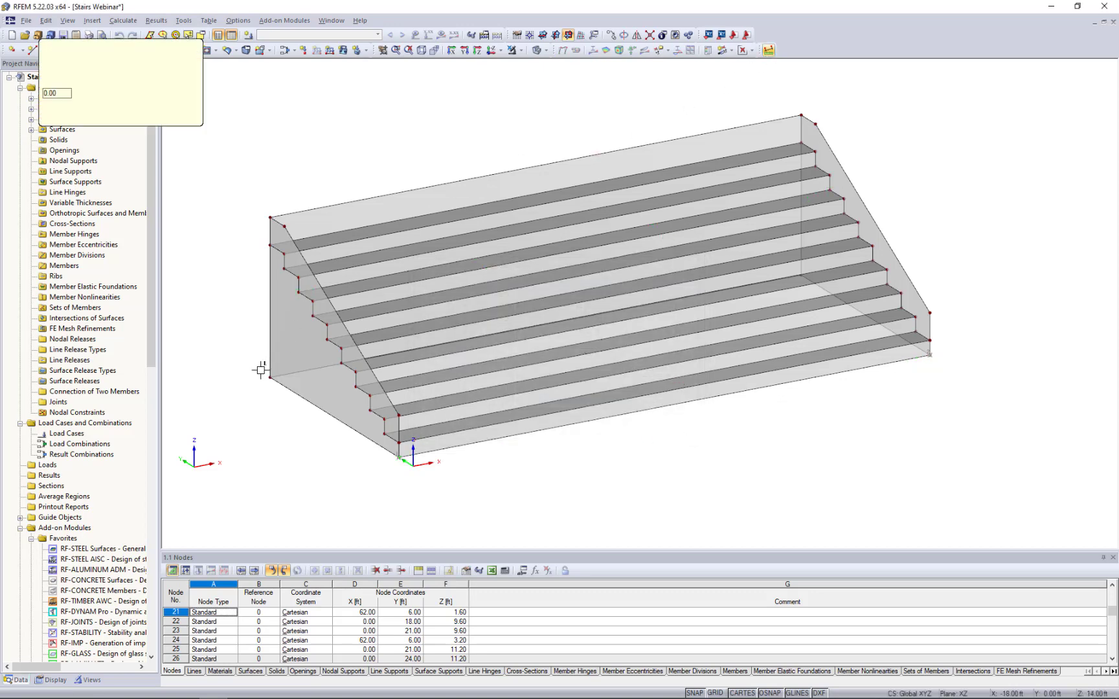
click(267, 381)
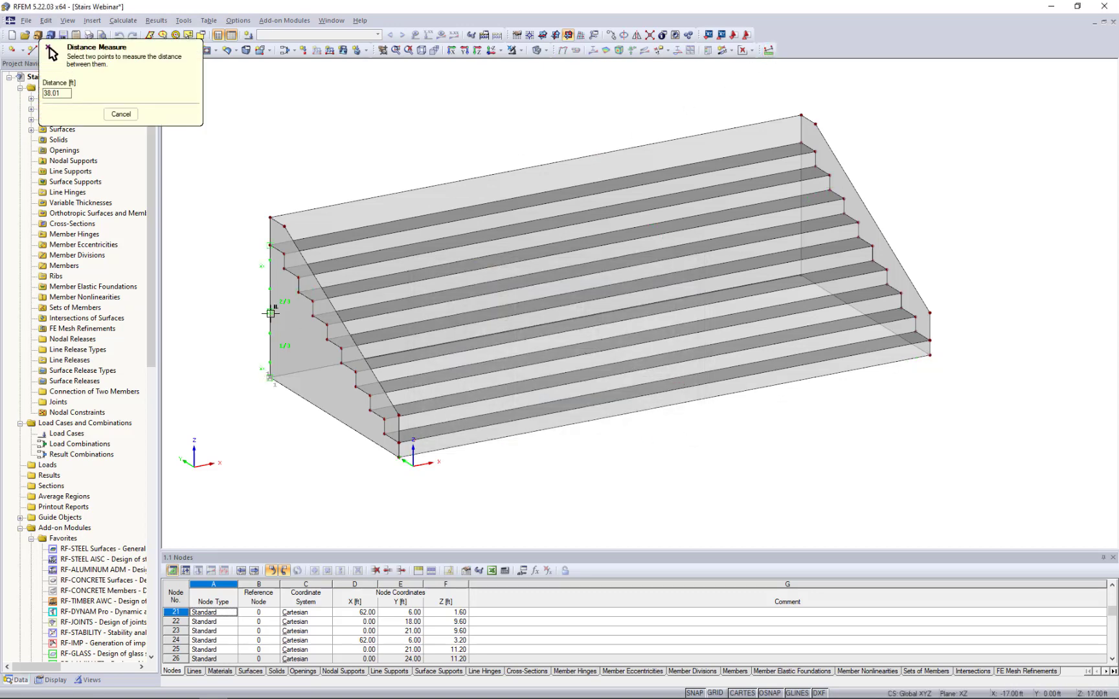
click(269, 217)
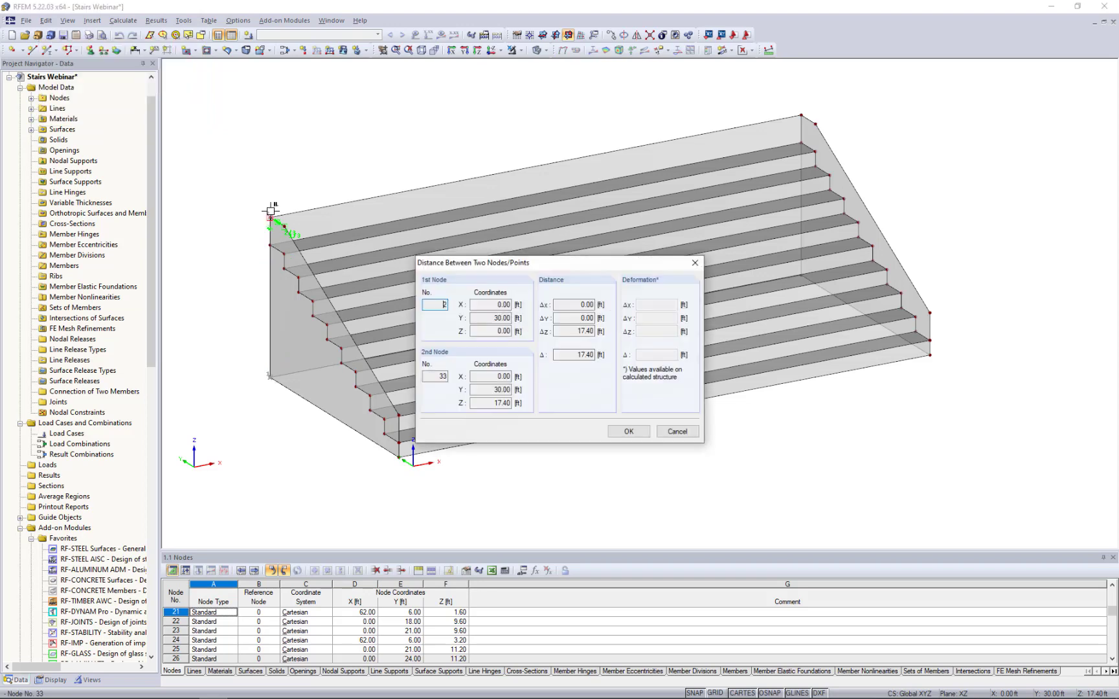
click(677, 431)
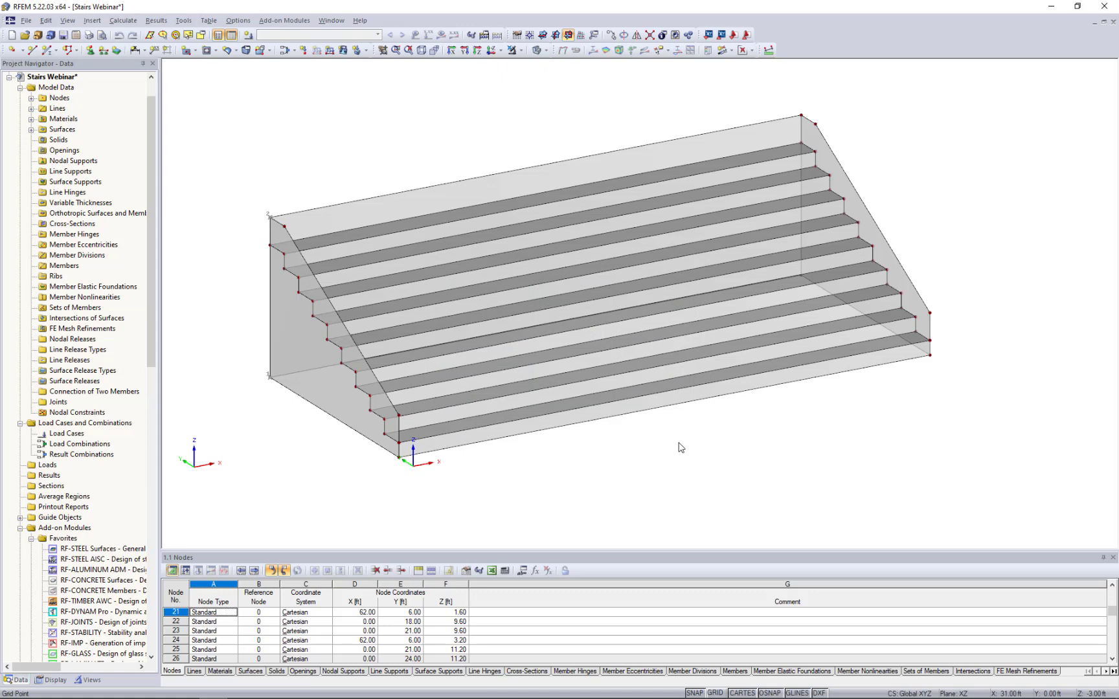
click(26, 21)
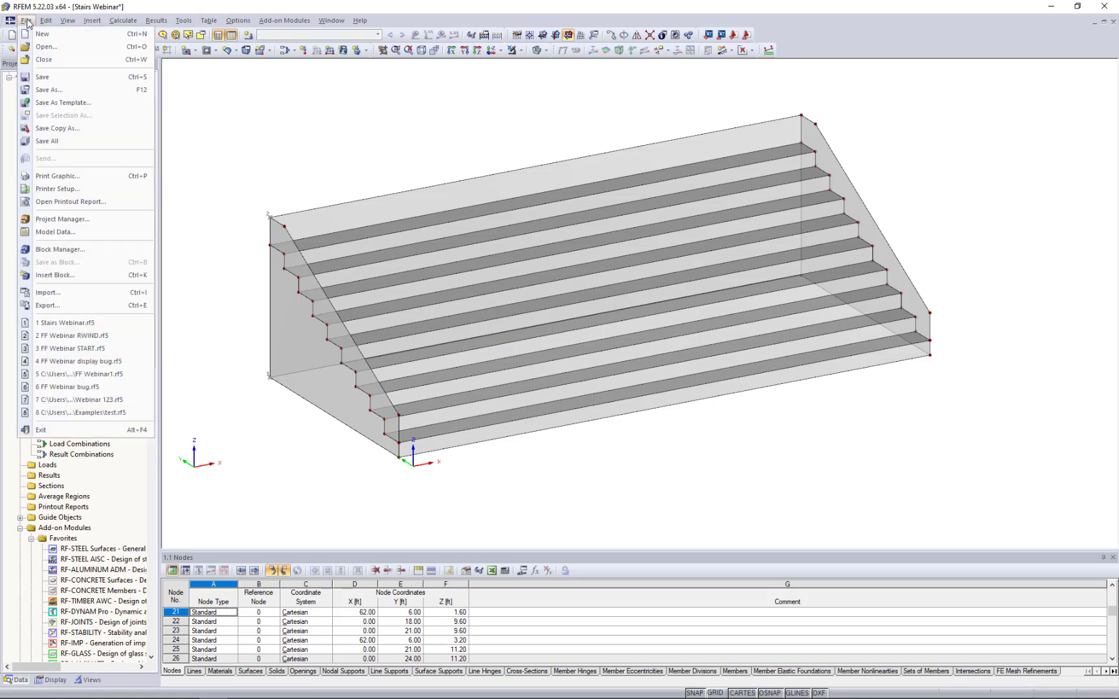
click(65, 305)
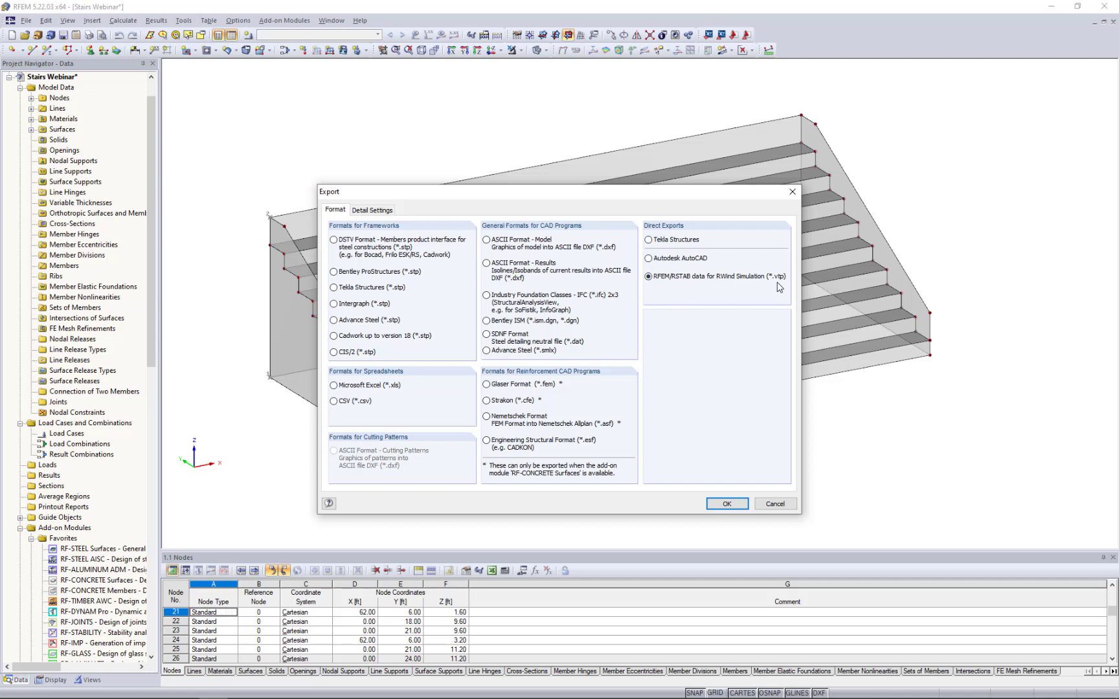
click(726, 504)
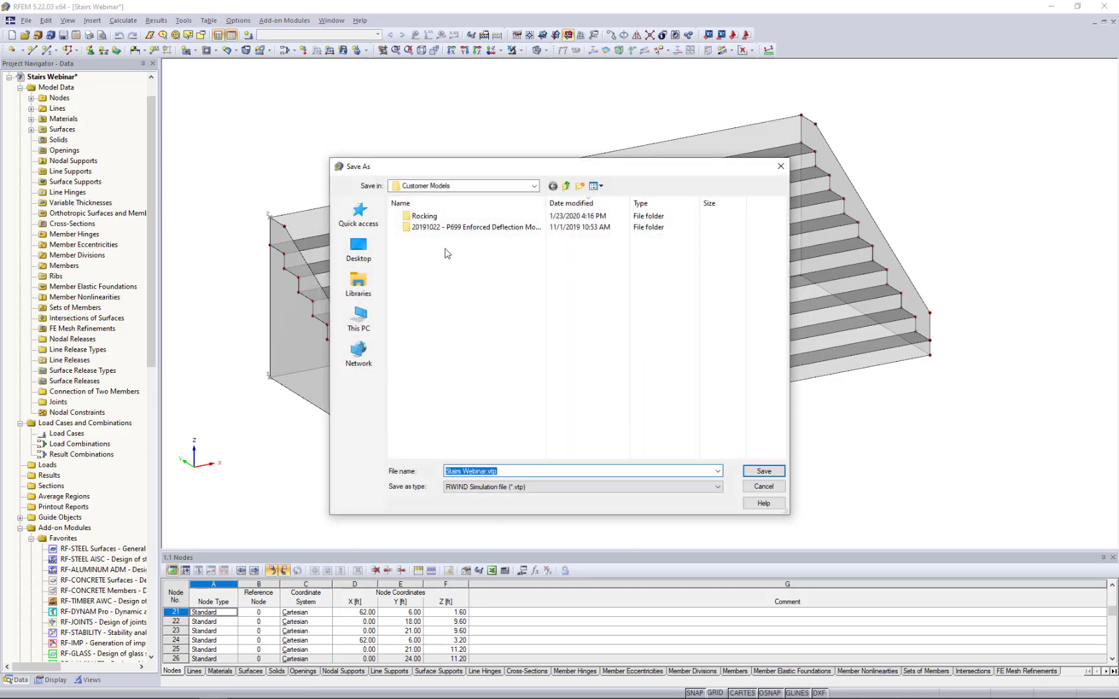
click(764, 487)
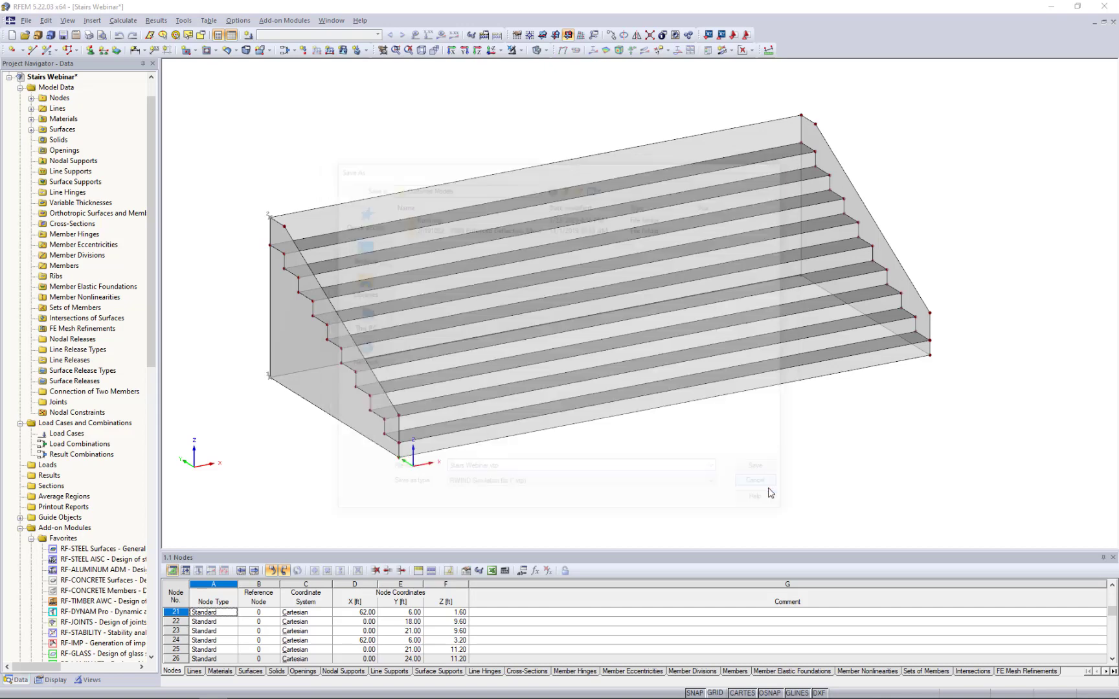
- Return to the FF Webinar RWIND model and open its wind load simulation and generation settings
click(333, 22)
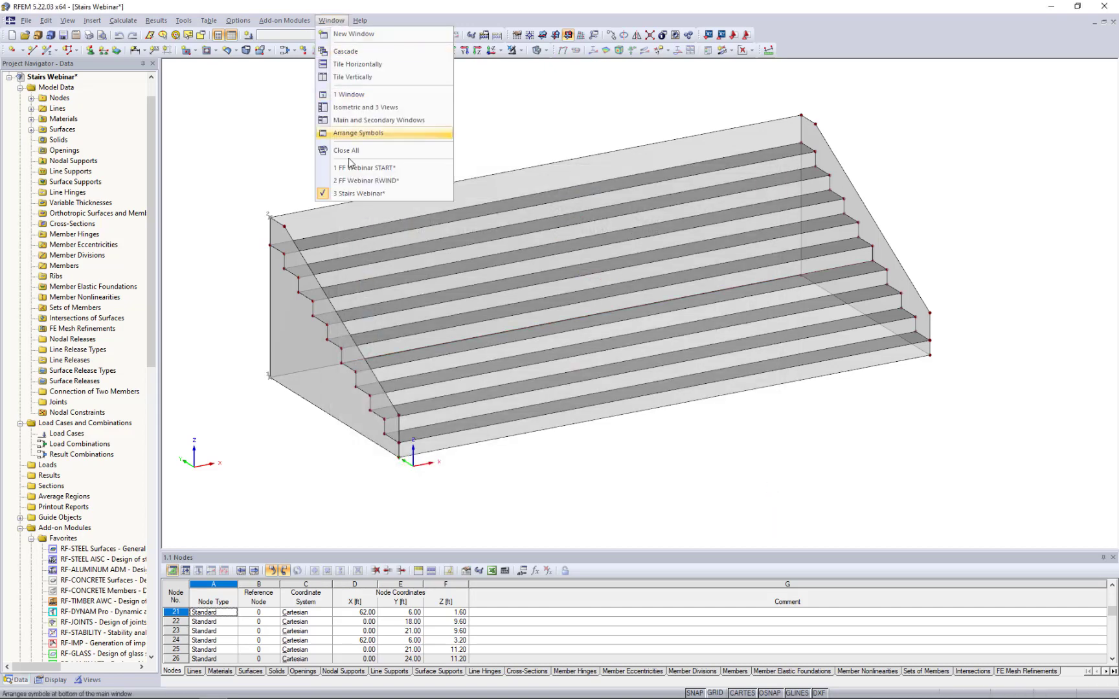
click(348, 181)
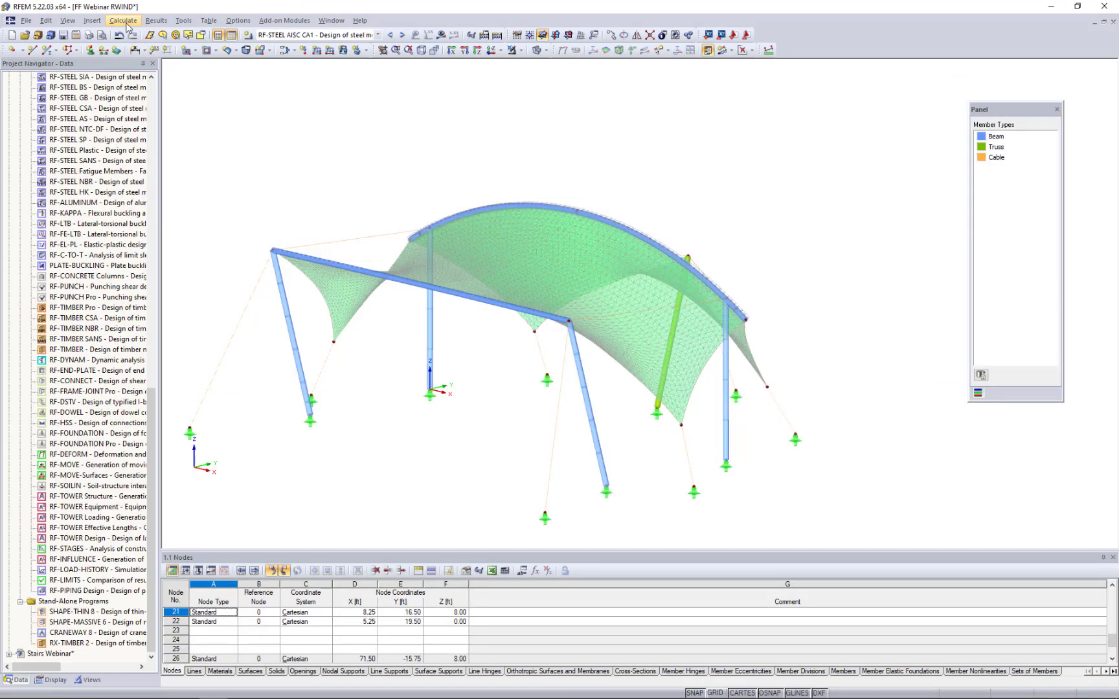
click(123, 20)
click(153, 132)
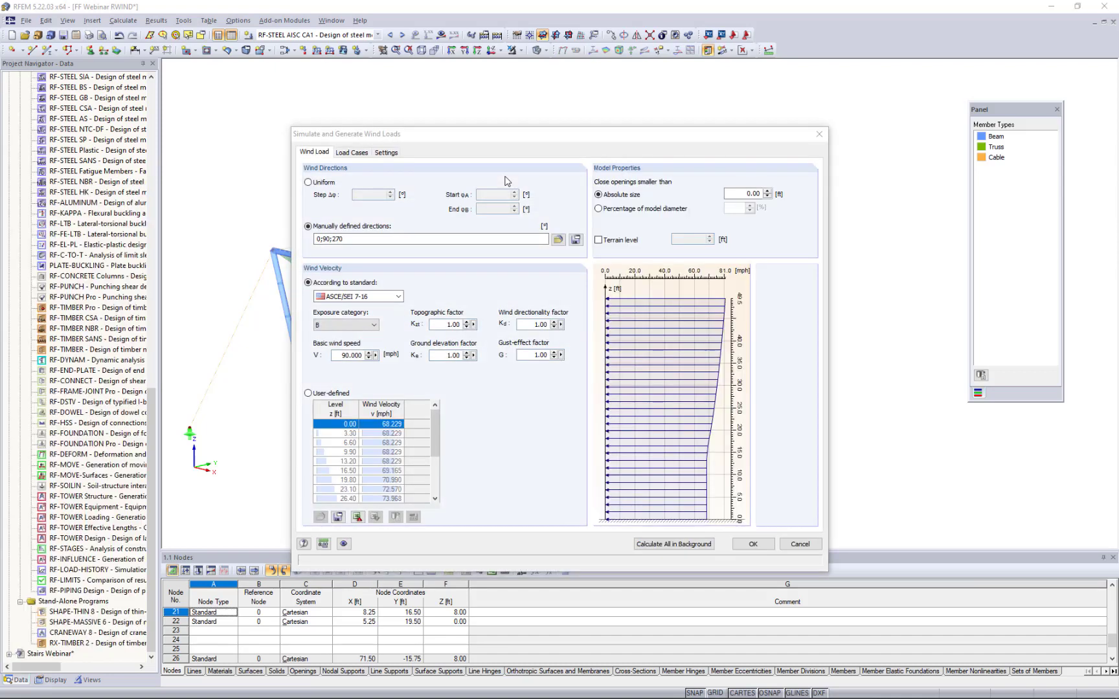
- Open load case LC5 (Wind 270°) in RWIND Simulation, declining the backup recovery and closing the empty program window
click(361, 156)
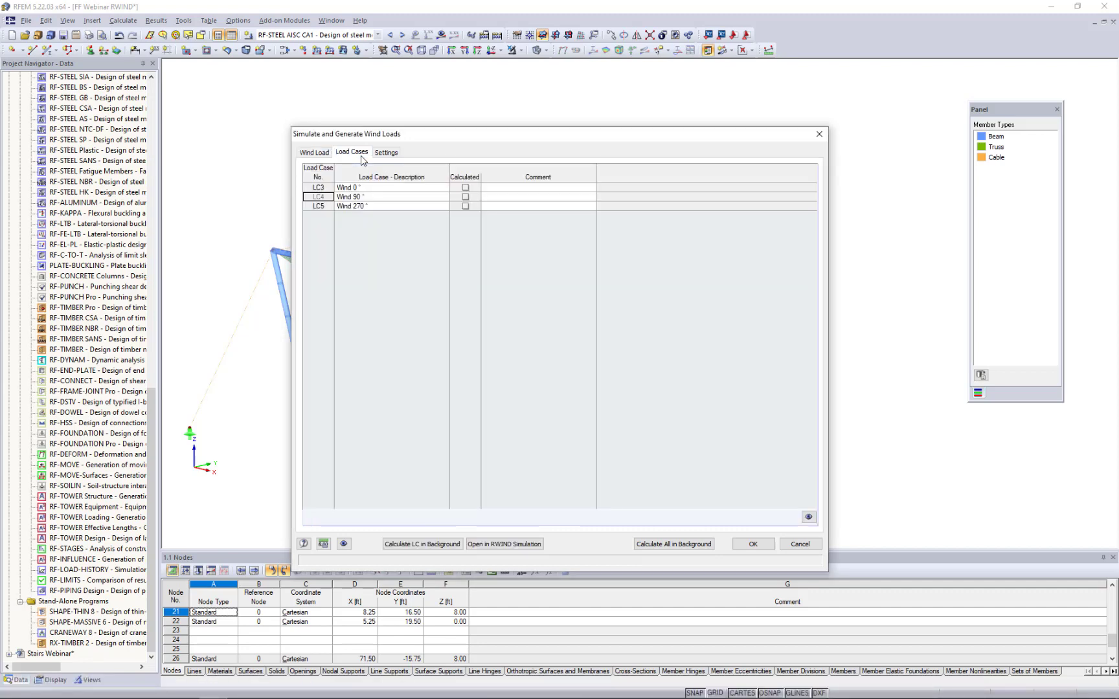
click(388, 207)
click(485, 544)
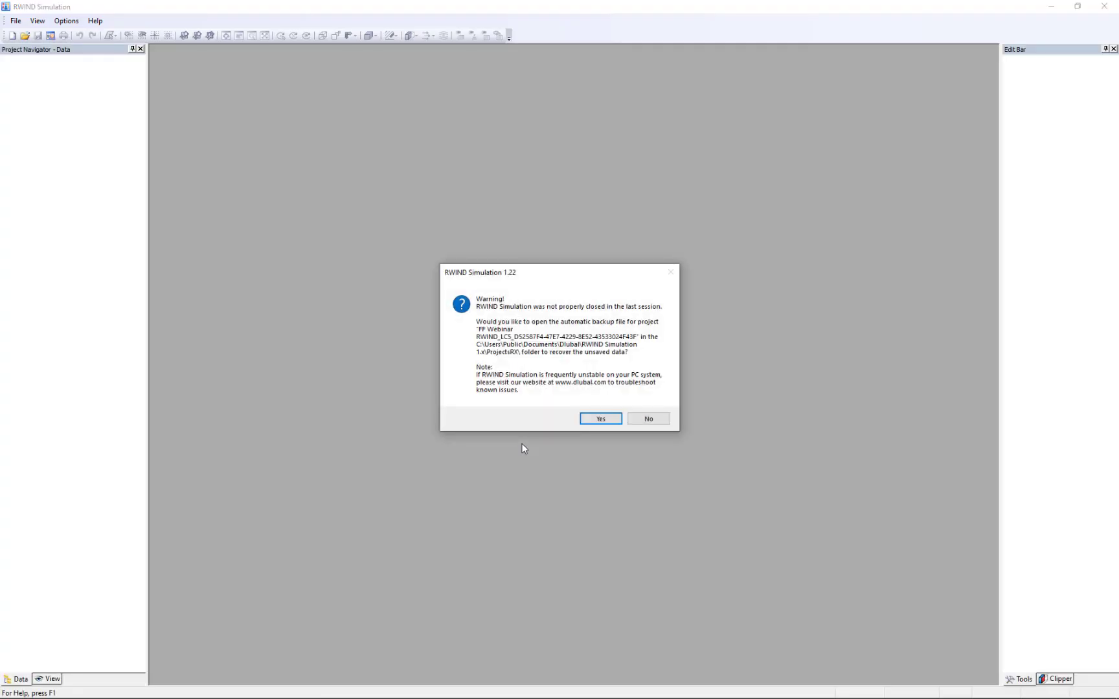
click(646, 419)
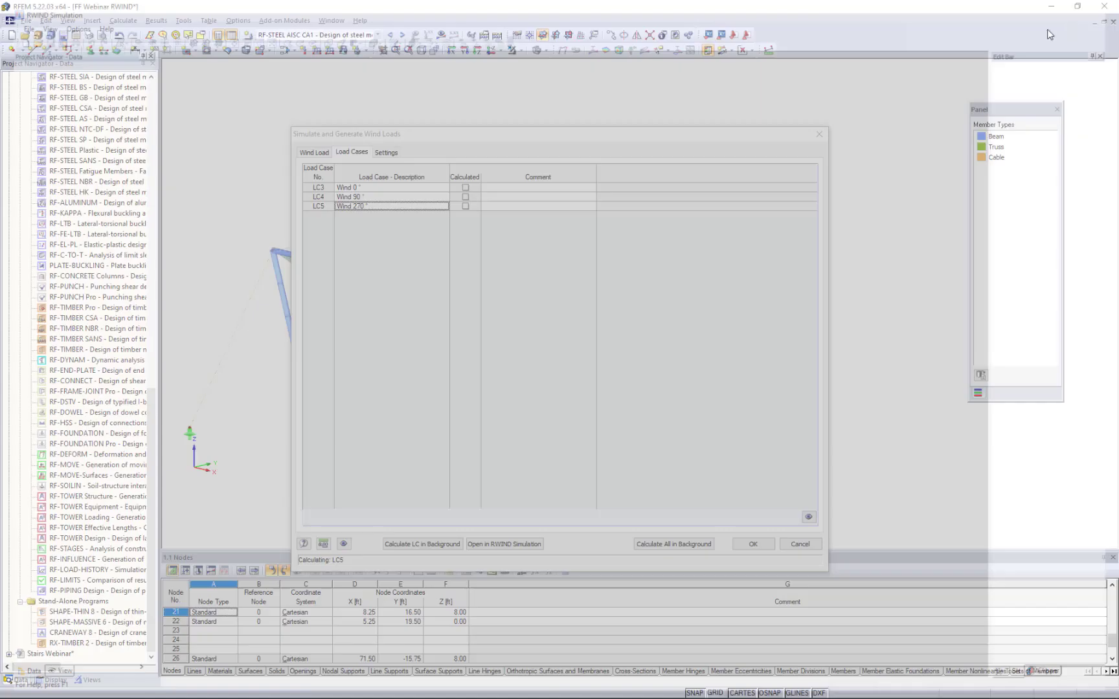
click(1104, 6)
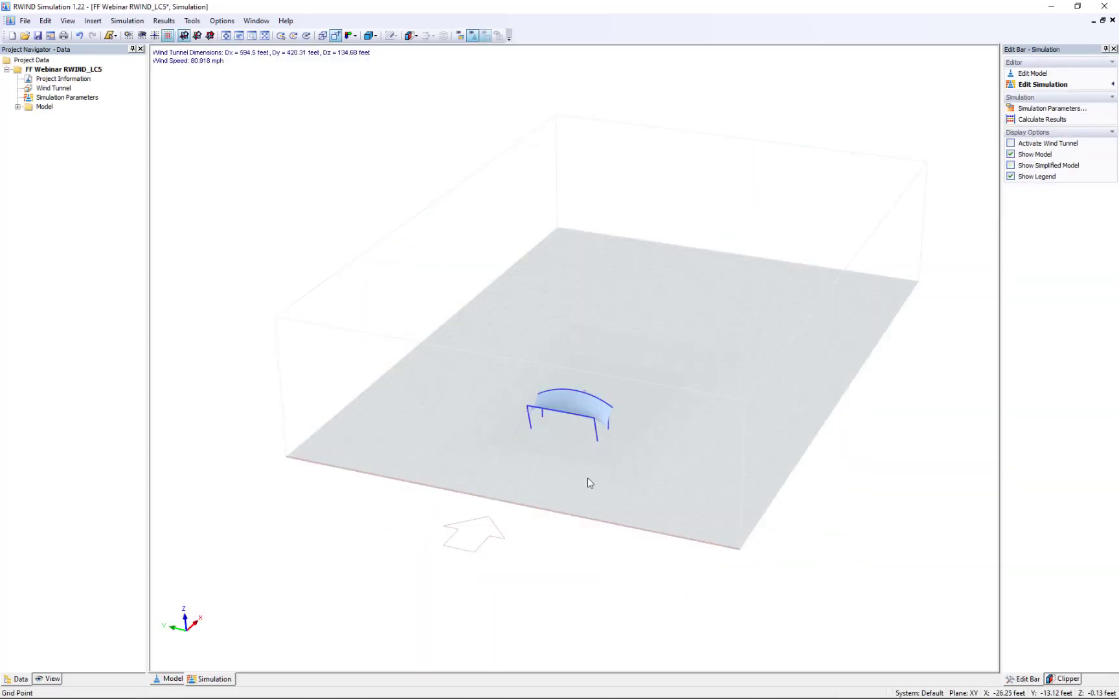
- Import Stairs Webinar.vtp as a second model in metres, moved to the origin with the wind tunnel dimensions adjusted
ctrl+middle_drag(631, 476, 561, 444)
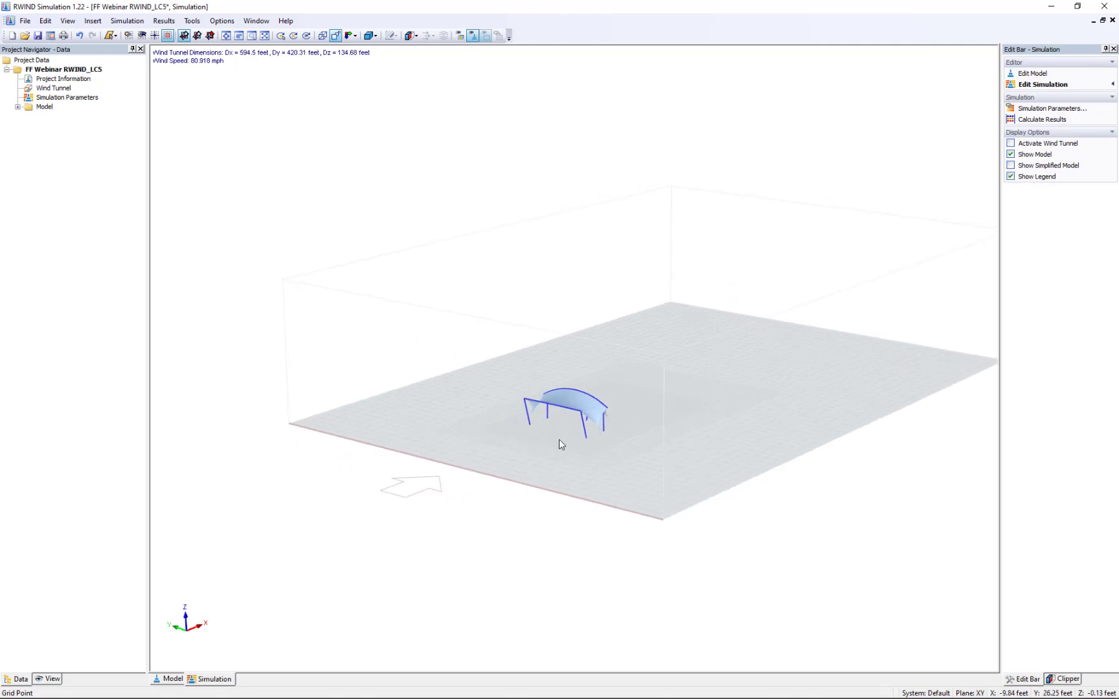
scroll(560, 444, up, 6)
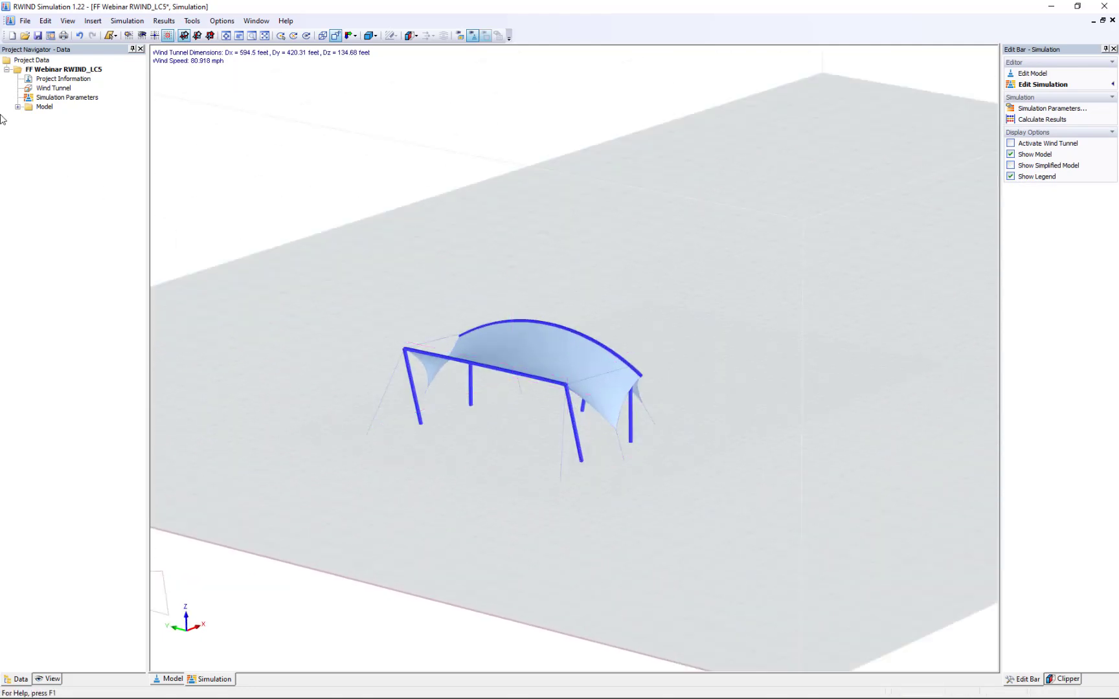
right_click(47, 108)
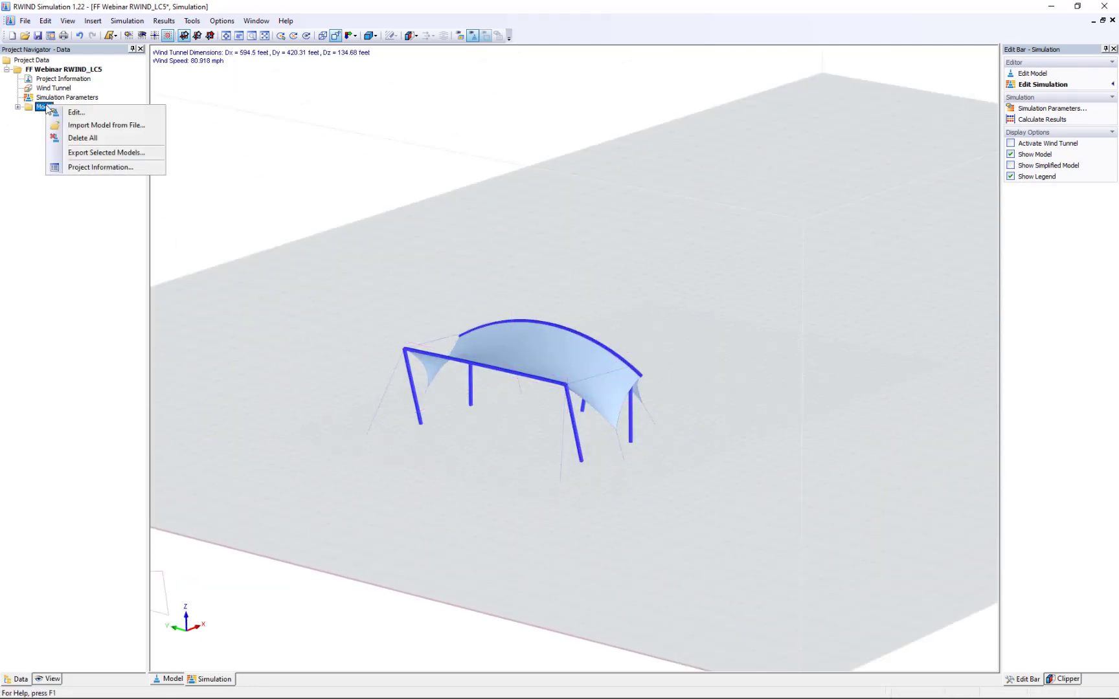
click(94, 126)
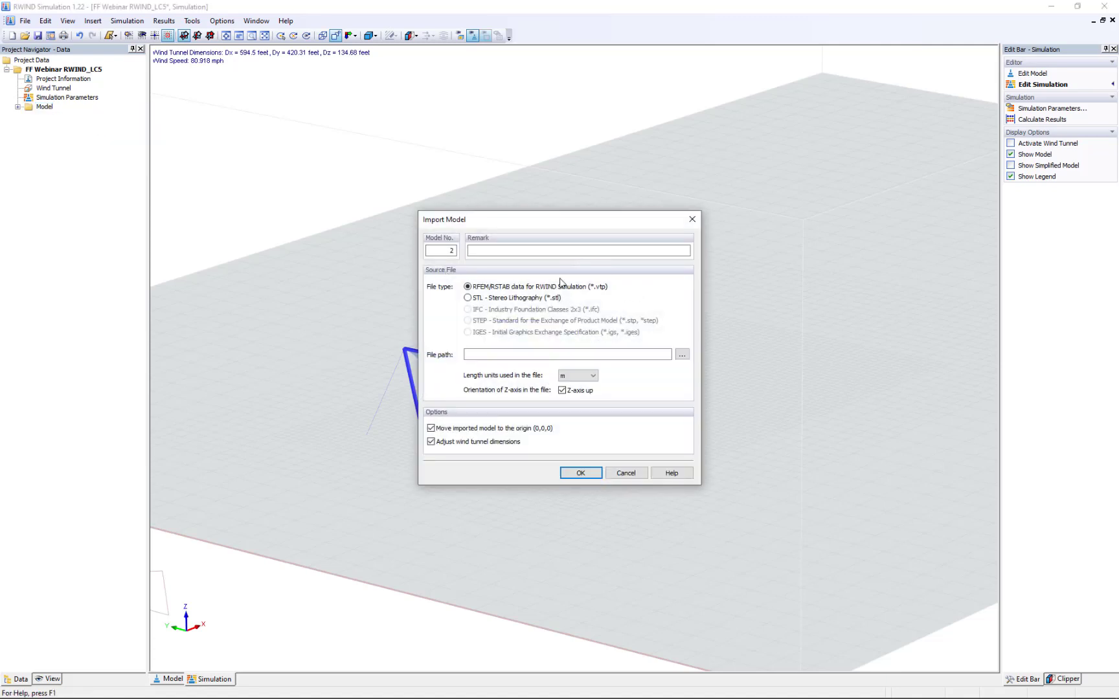
click(682, 355)
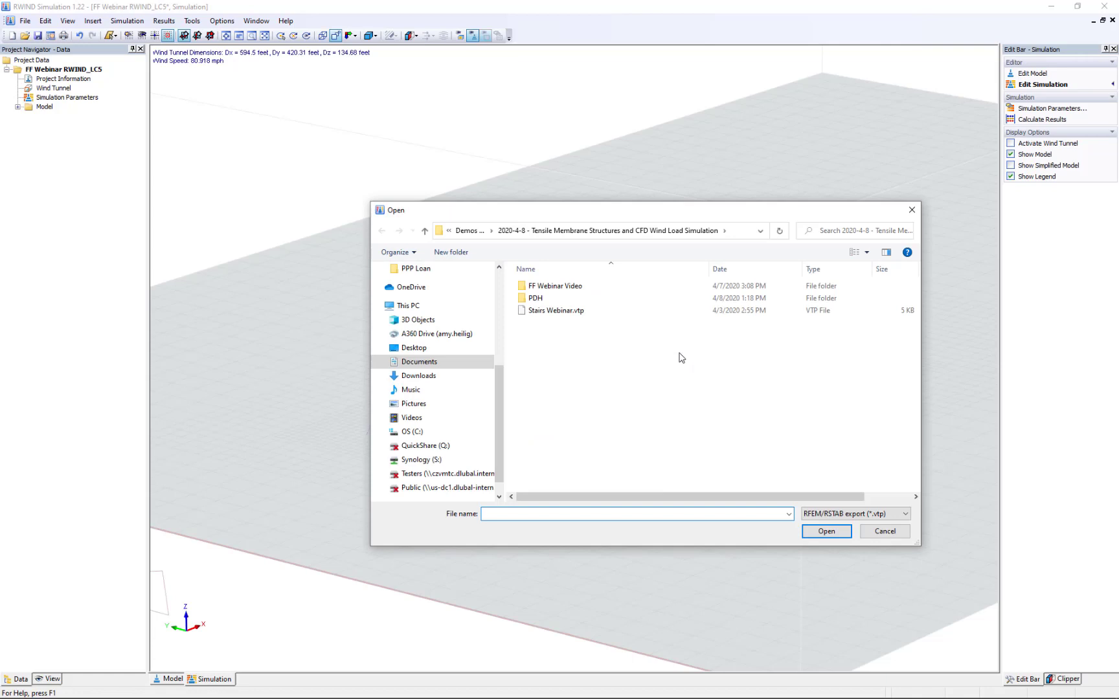
click(566, 314)
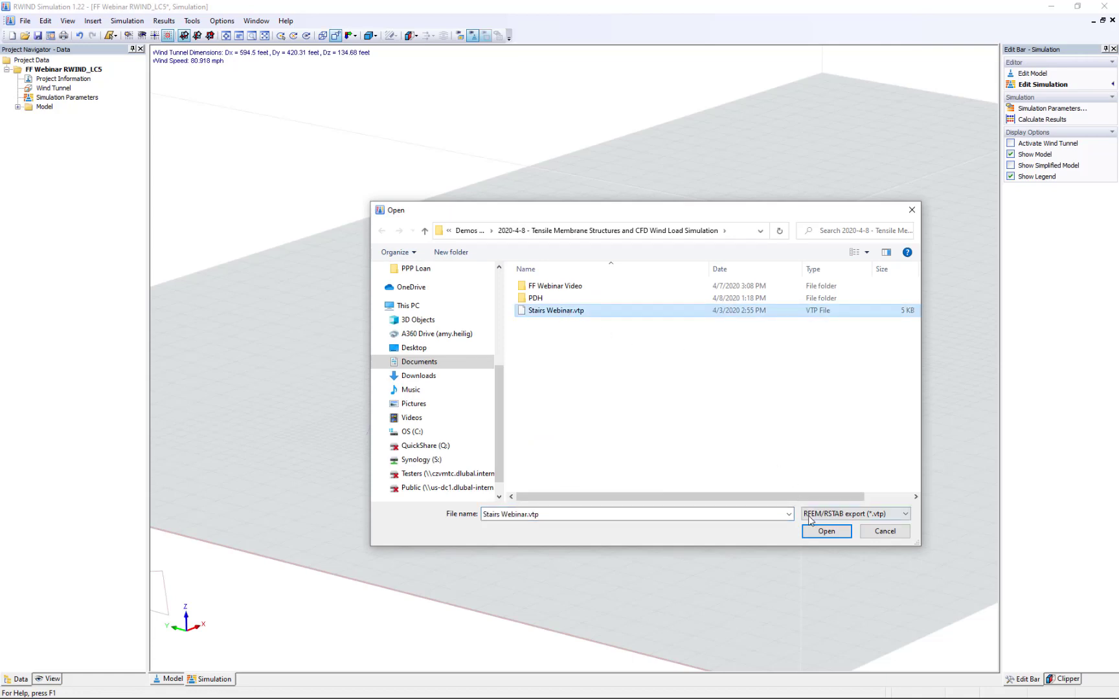
click(822, 532)
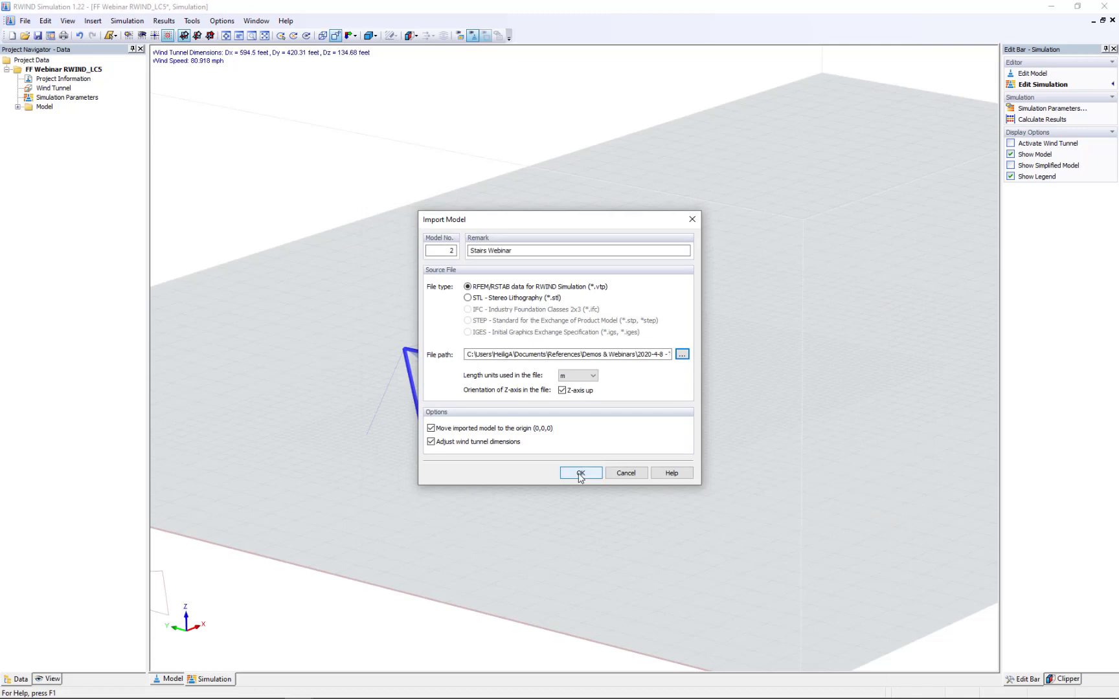
click(580, 473)
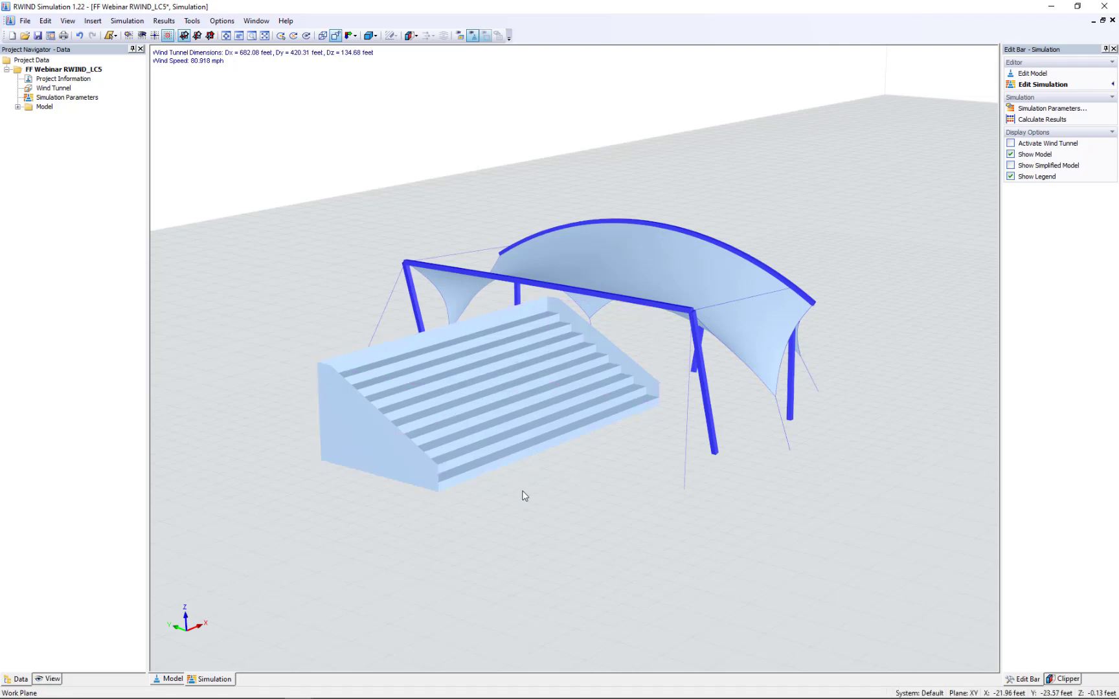
double_click(525, 420)
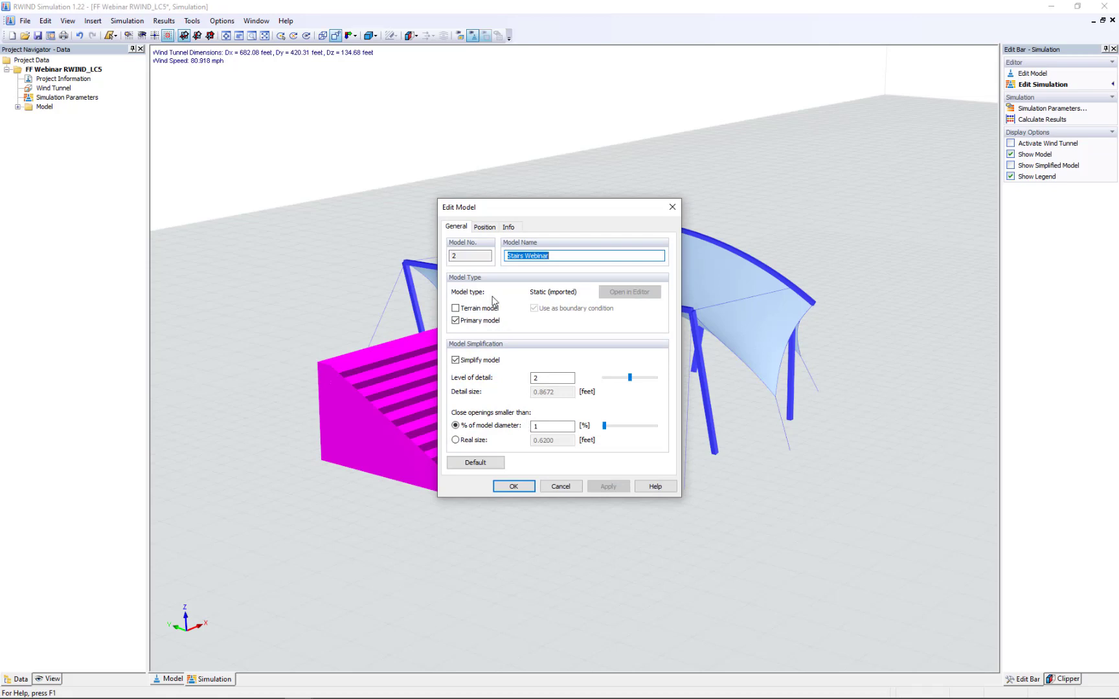
click(484, 227)
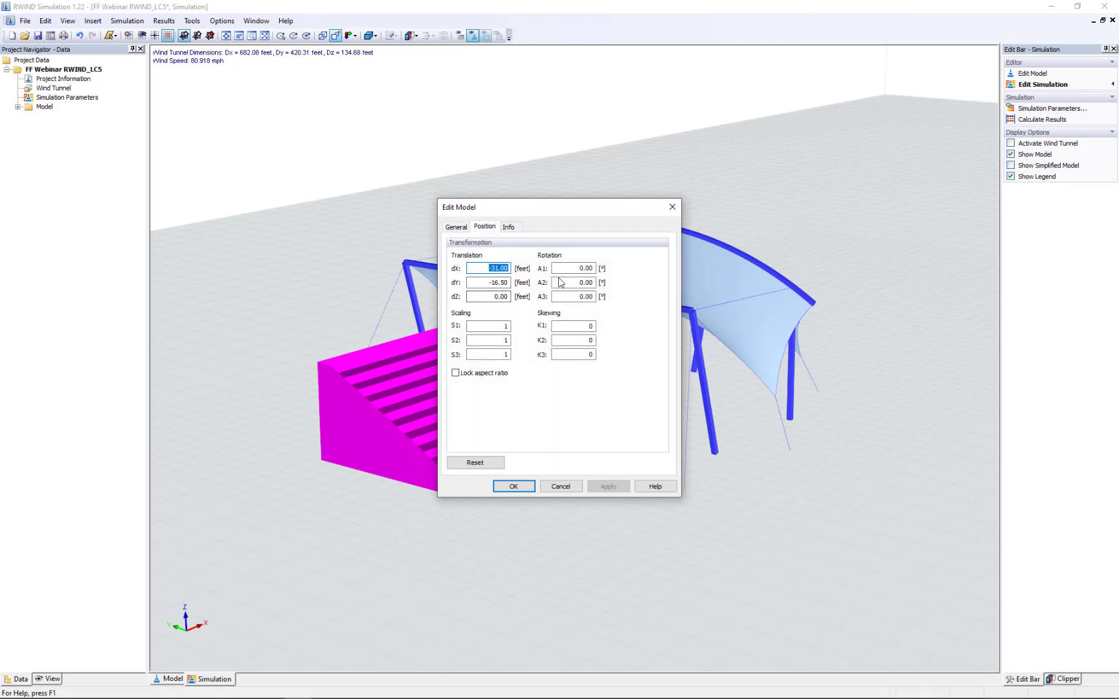
click(569, 490)
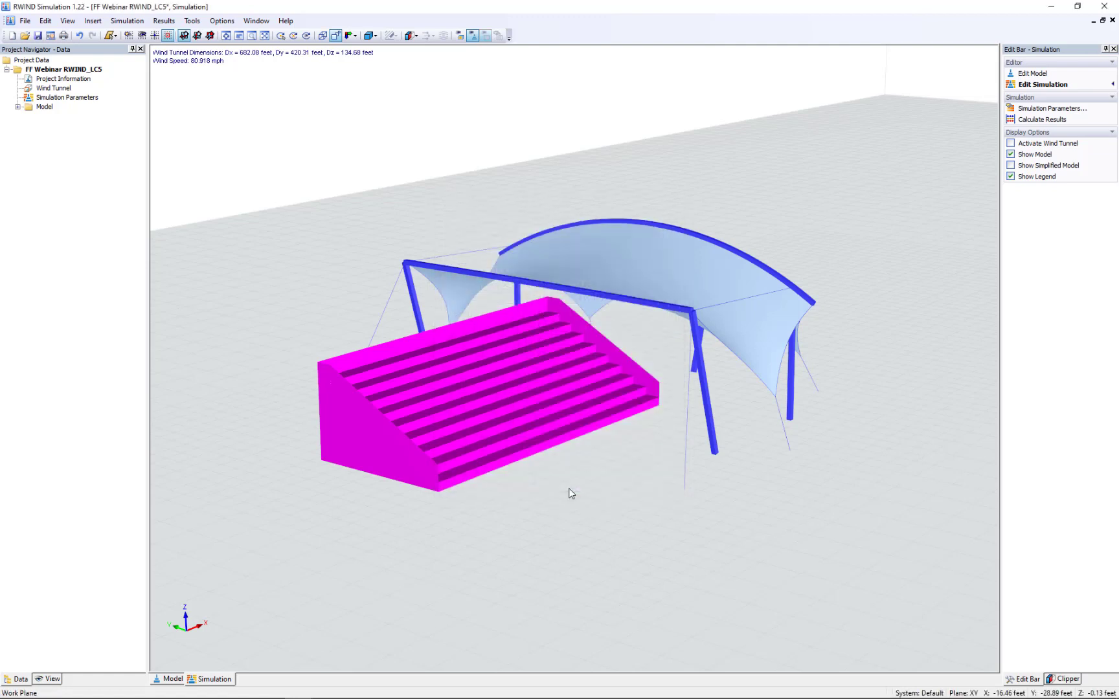
- Rotate the stairs model -90° about its vertical axis with the Manipulate tool
right_click(541, 386)
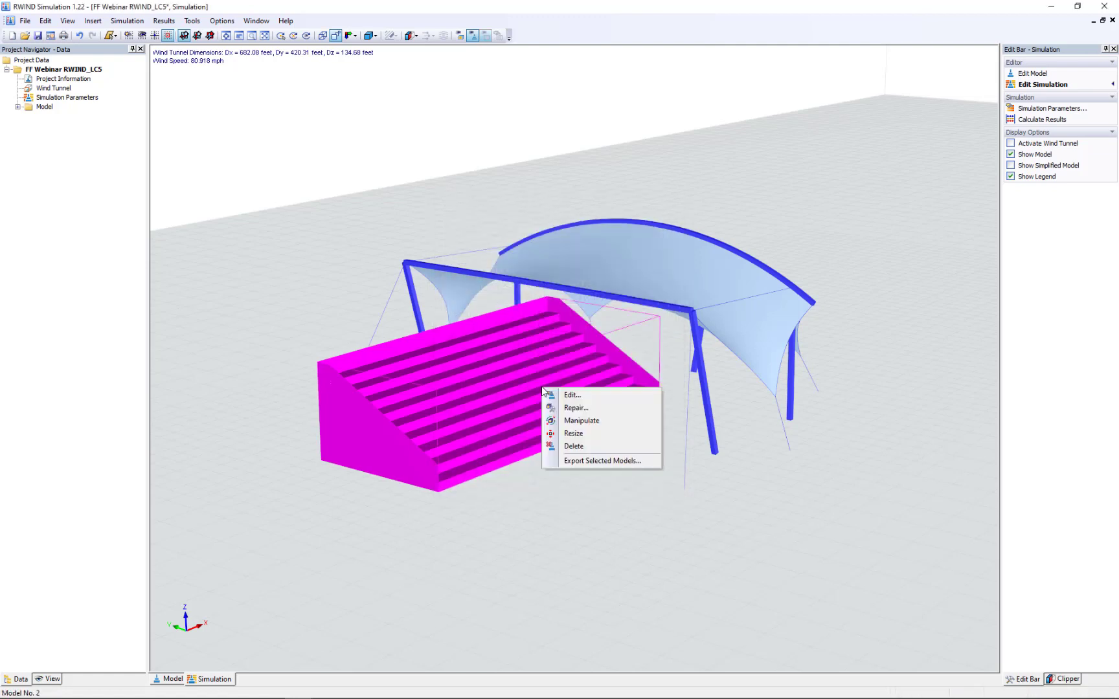
click(572, 419)
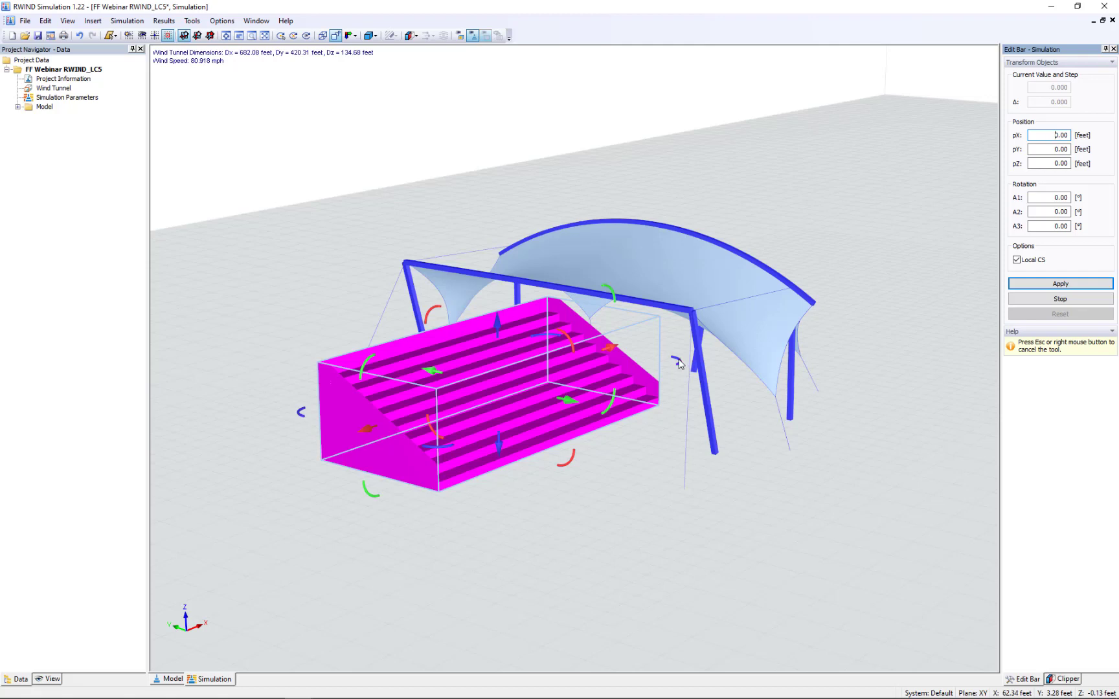
drag(680, 362, 635, 459)
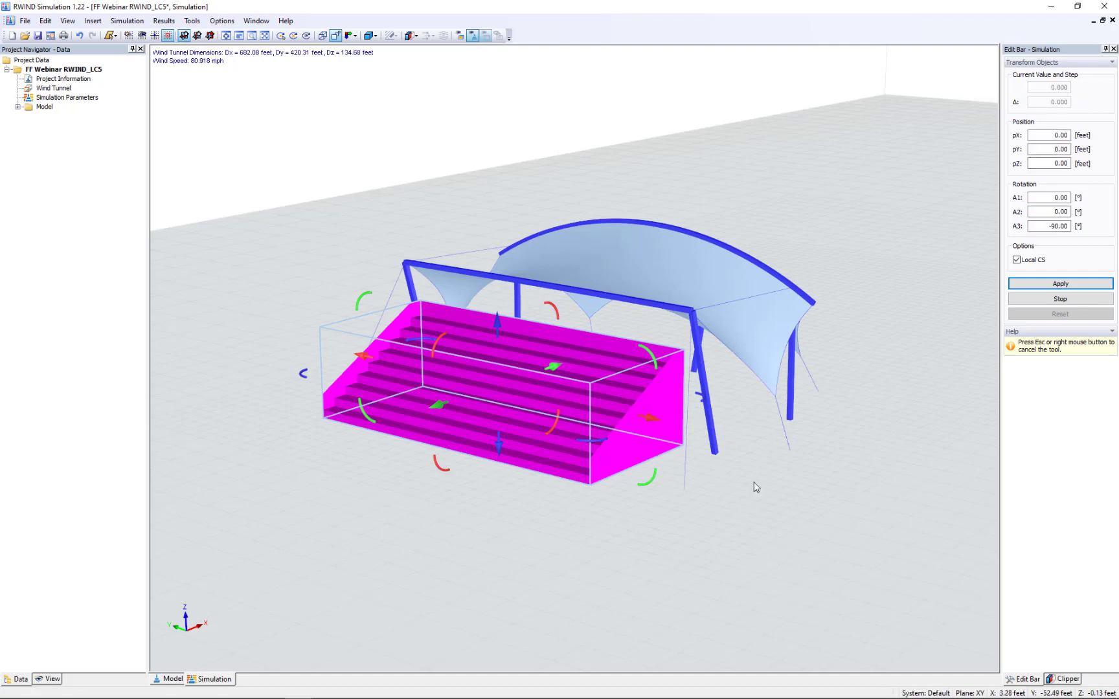
- Move the stairs beneath the canopy, to a position offset of about 30.28 ft in X and -4.92 ft in Y
scroll(753, 482, down, 1)
middle_drag(754, 481, 639, 429)
drag(651, 425, 671, 441)
middle_drag(759, 515, 428, 456)
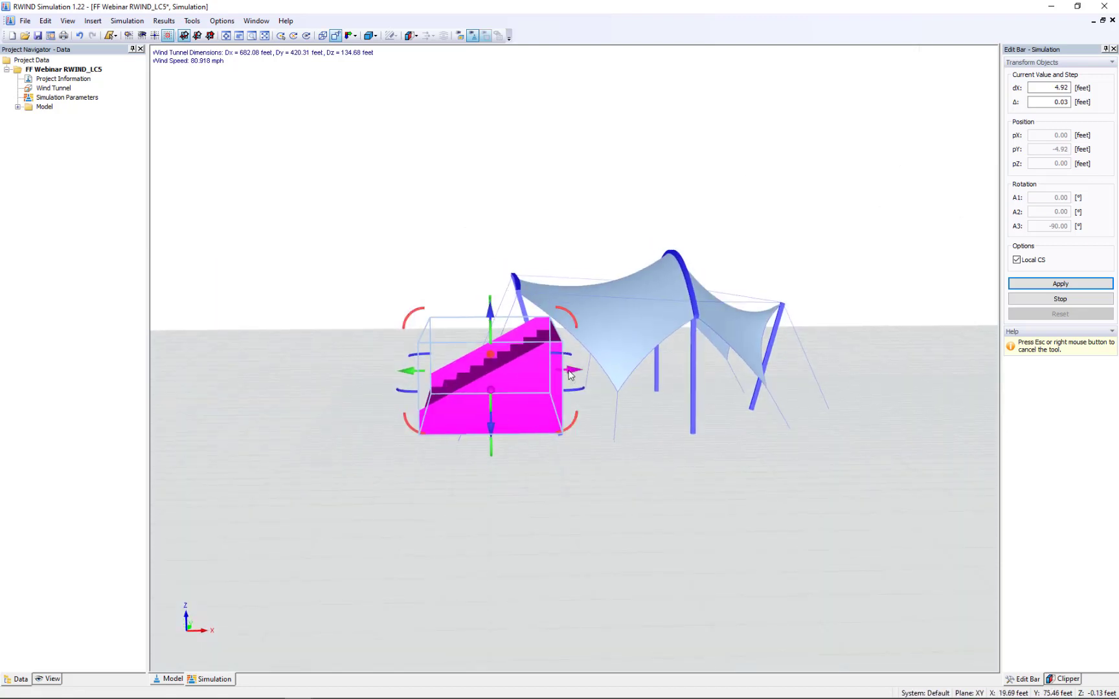
drag(571, 371, 745, 376)
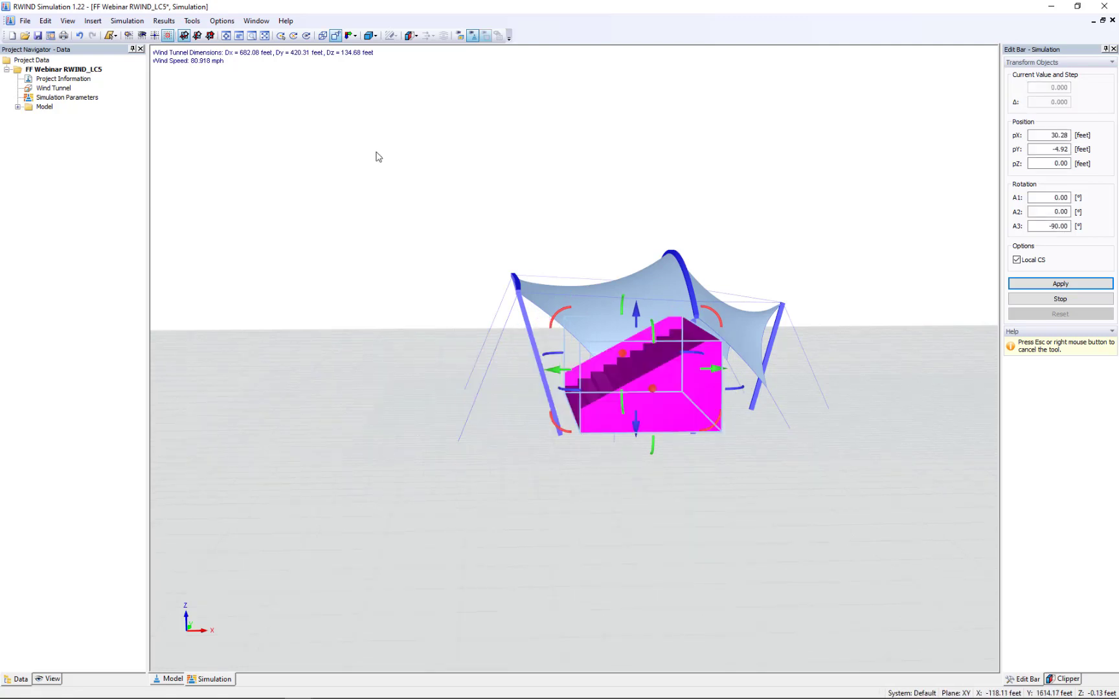
- Centre the stairs between the front columns in the X-direction view at a Y offset of about -5.61 ft, and finish manipulating
click(337, 36)
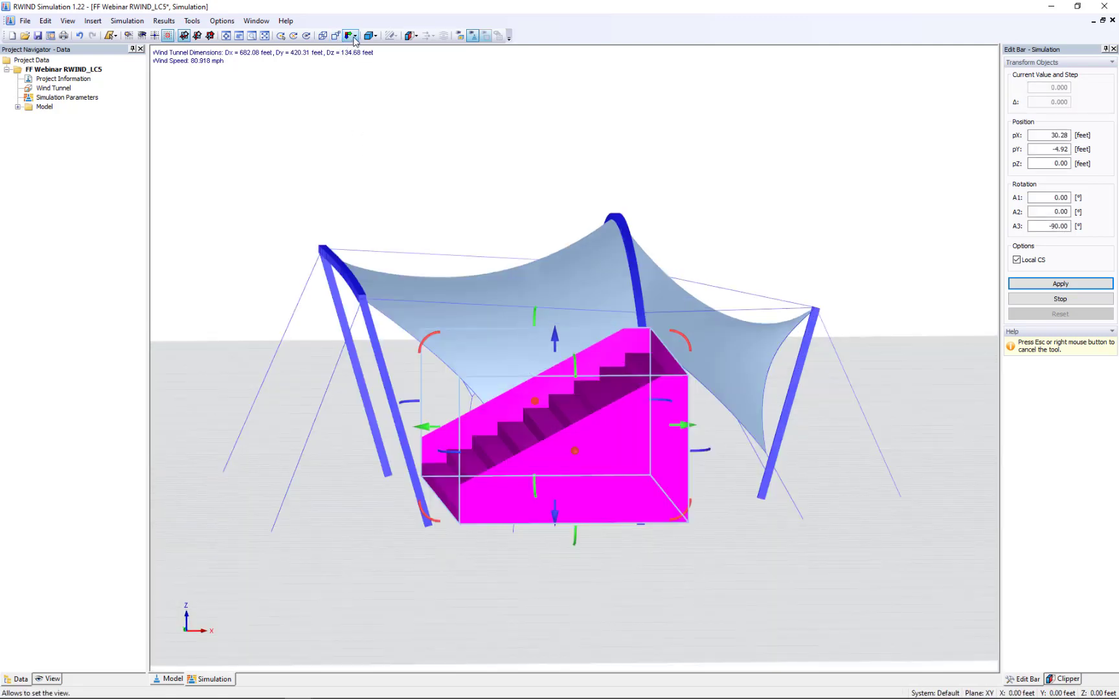
click(354, 37)
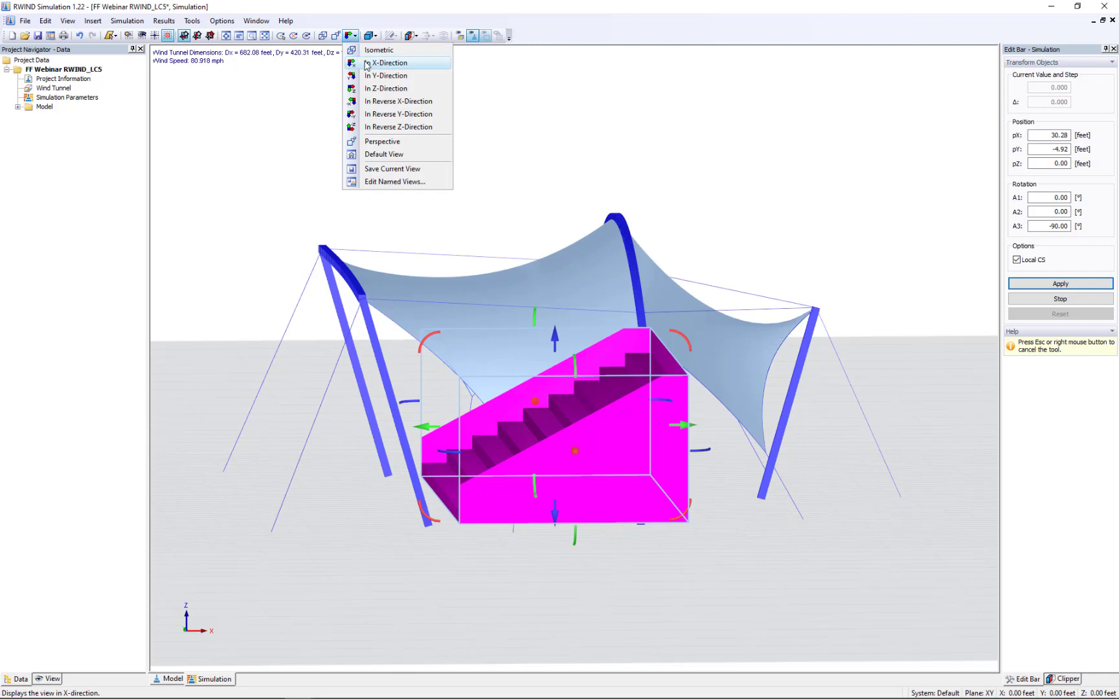
click(366, 64)
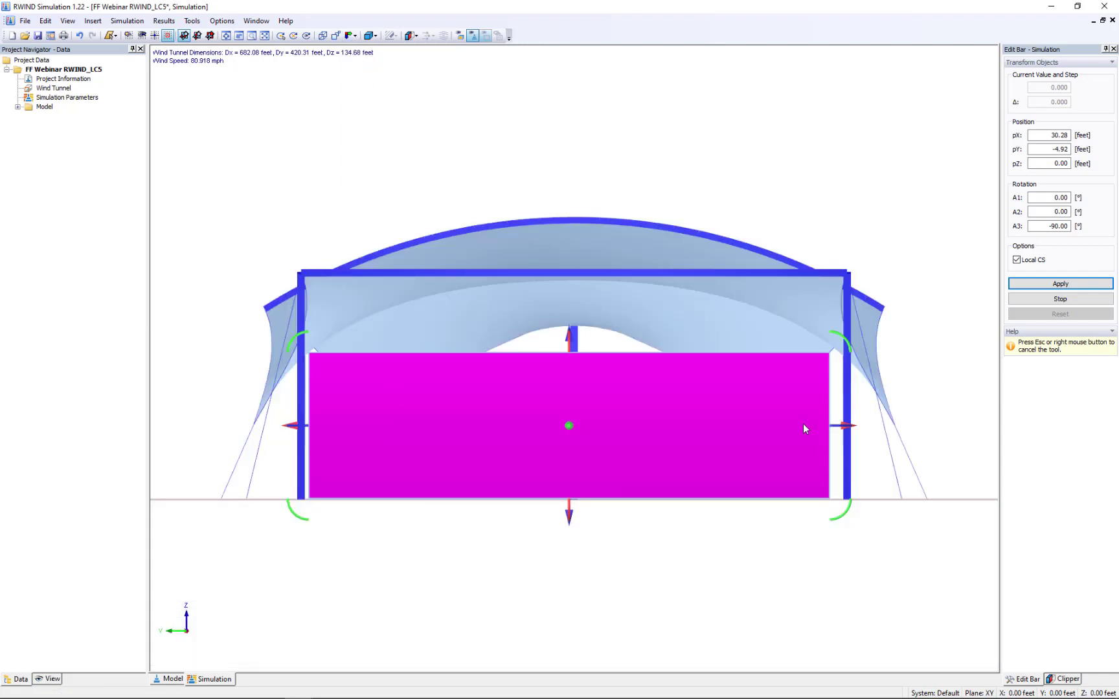
drag(844, 427, 849, 425)
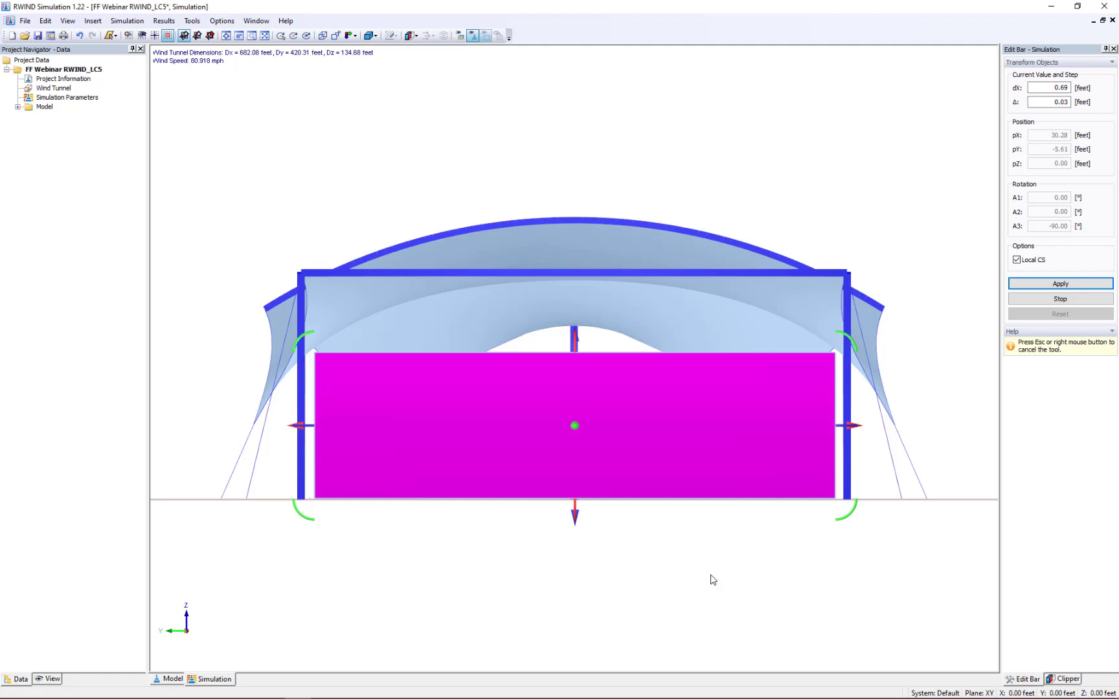
right_click(662, 156)
right_click(662, 156)
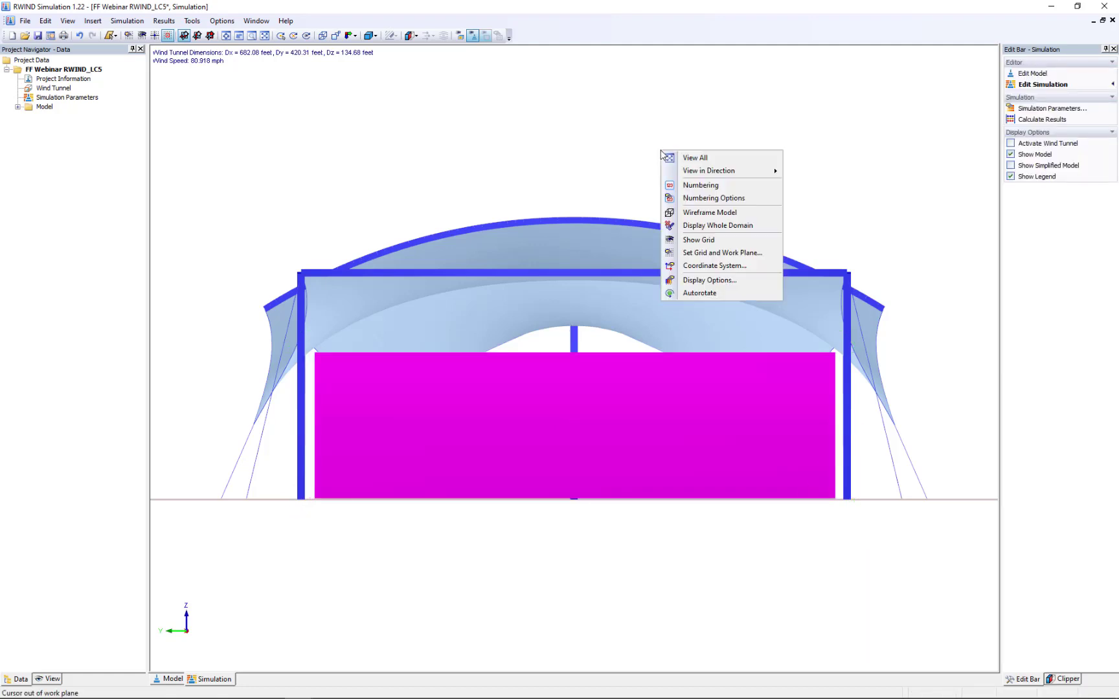
click(591, 139)
ctrl+middle_drag(767, 176, 605, 248)
scroll(607, 246, down, 2)
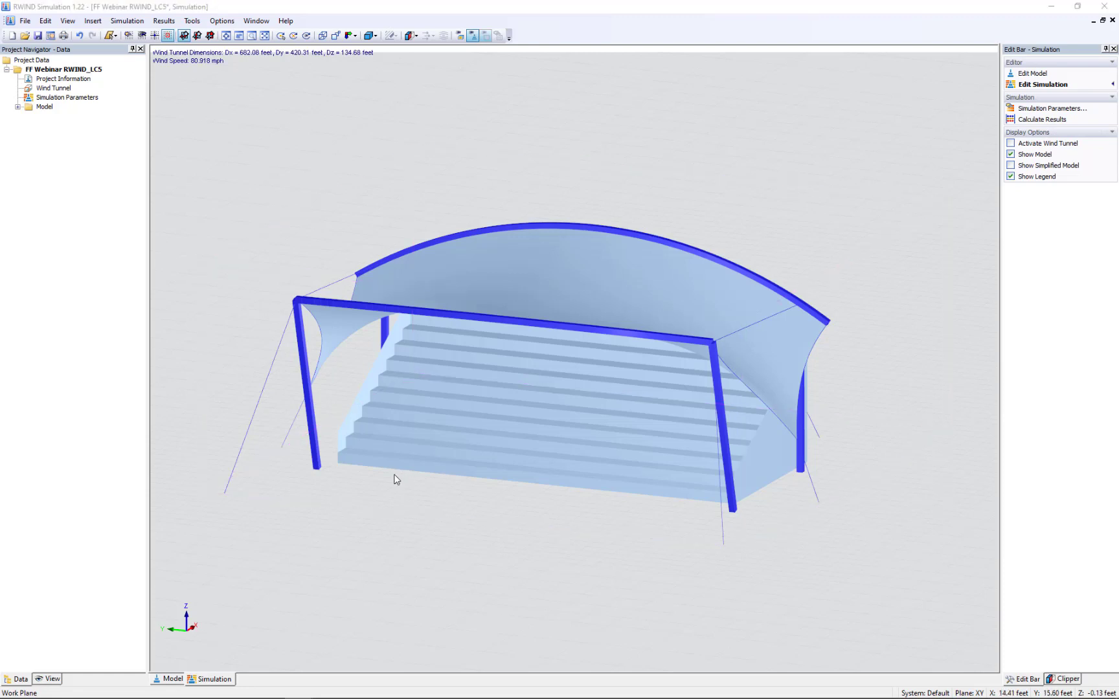
- Switch to the RWIND Simulation window with the calculated results and activate the Webinar RWIND Results project
key(super+Tab)
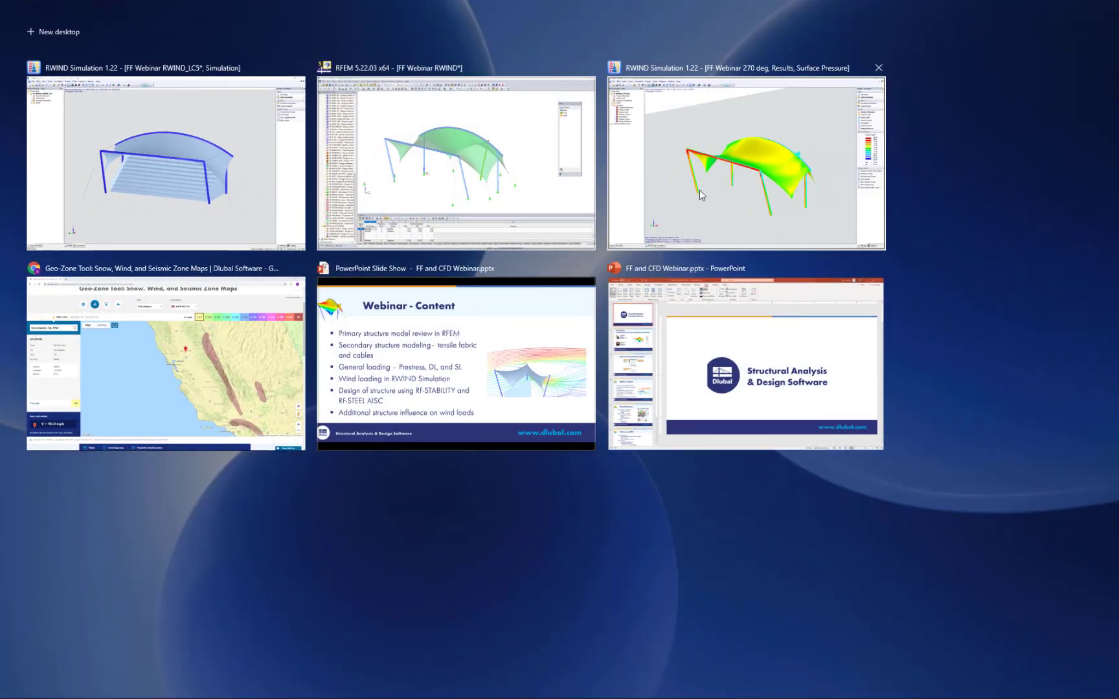
click(700, 195)
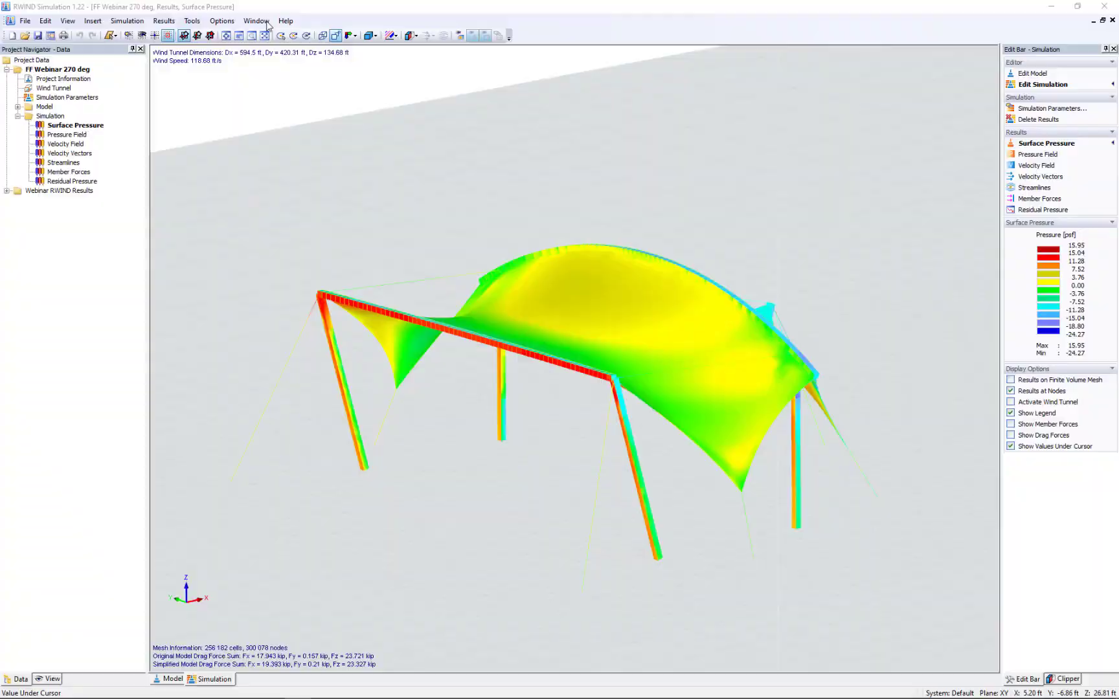
click(262, 22)
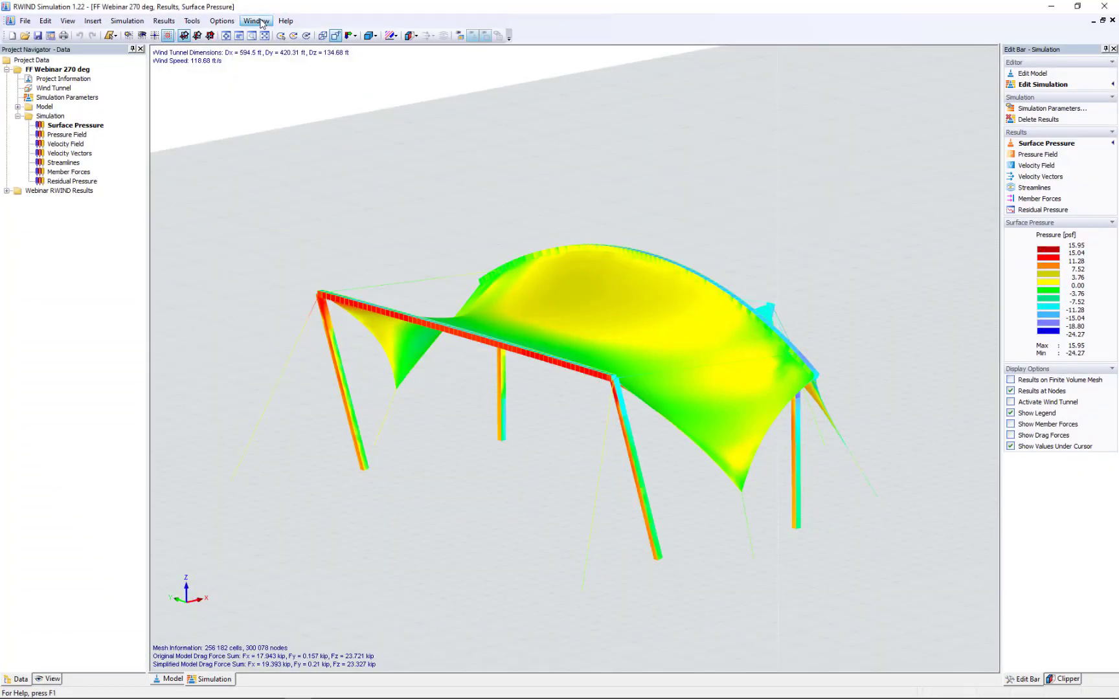
click(296, 152)
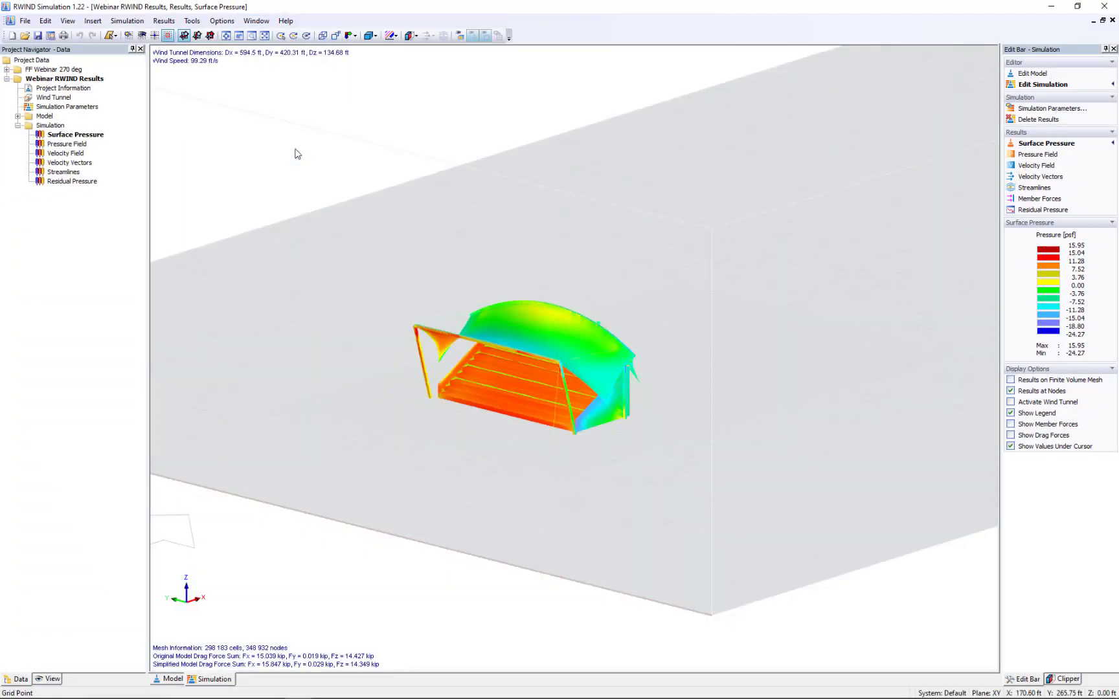
- Examine the surface pressure on the stairs, the canopy and its underside from the front
ctrl+middle_drag(517, 408, 722, 398)
scroll(531, 379, up, 3)
scroll(530, 377, up, 3)
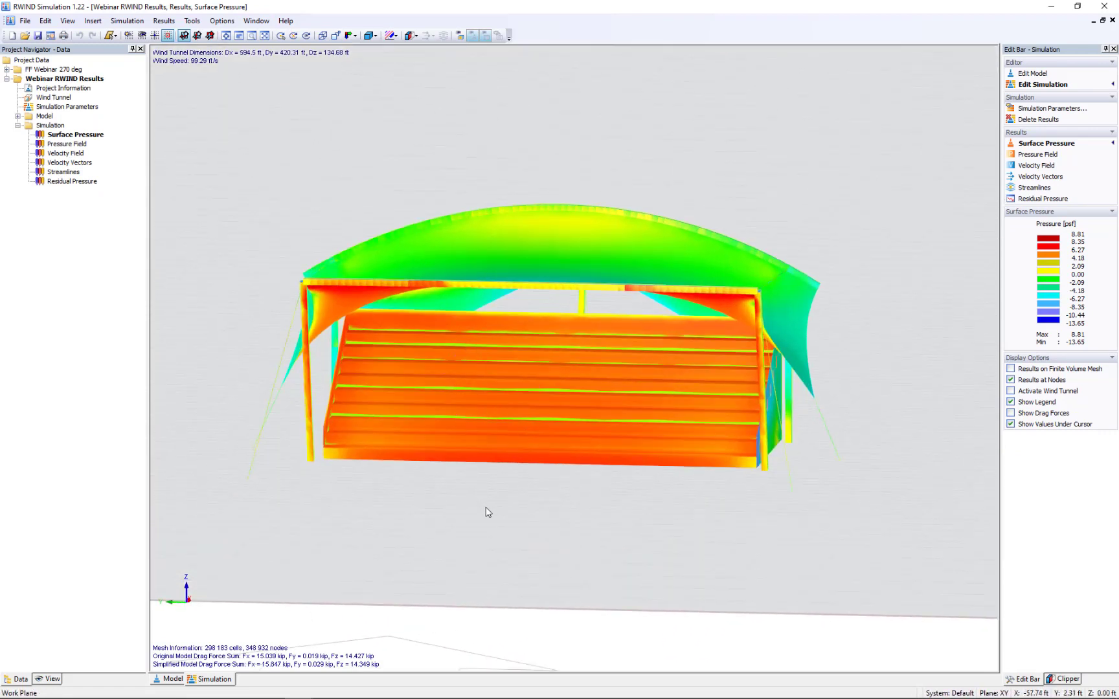
ctrl+middle_drag(484, 513, 520, 498)
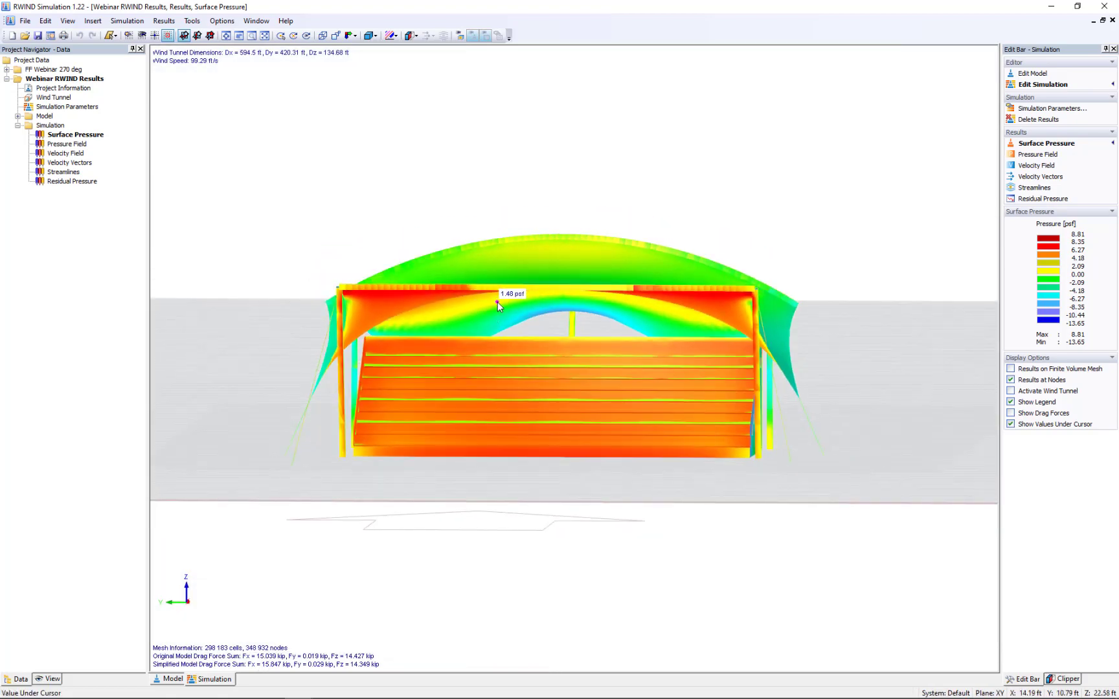
ctrl+middle_drag(590, 304, 332, 419)
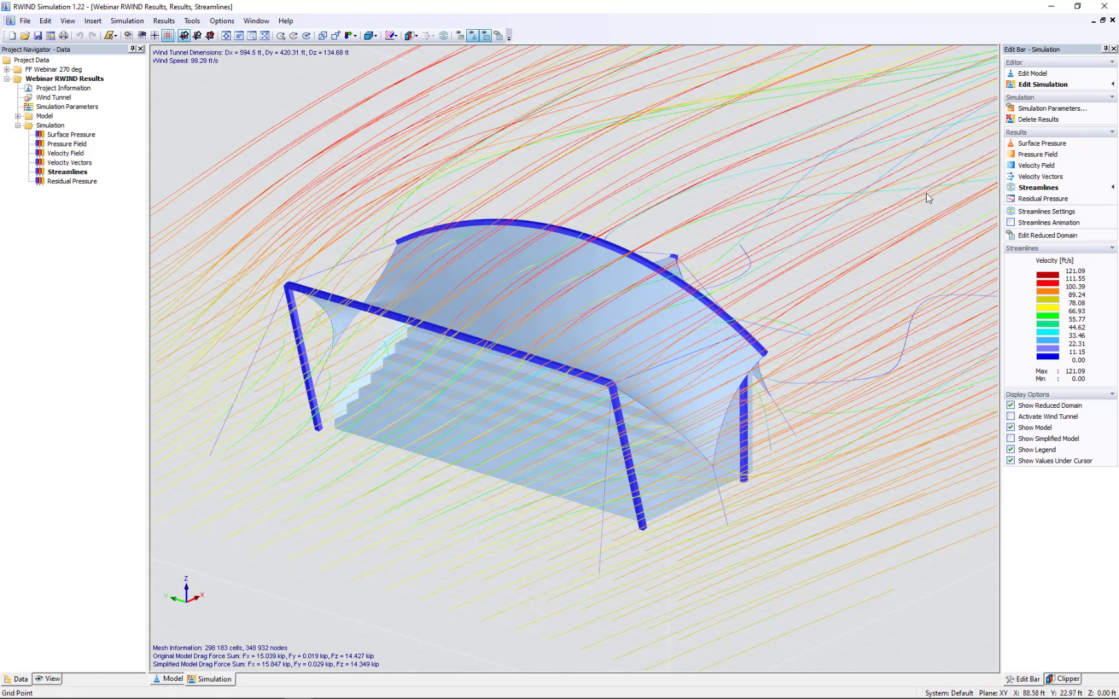
- Shrink the rectangular streamline source to a narrow upright strip of 198 control points and shift it towards the front of the canopy
click(1039, 213)
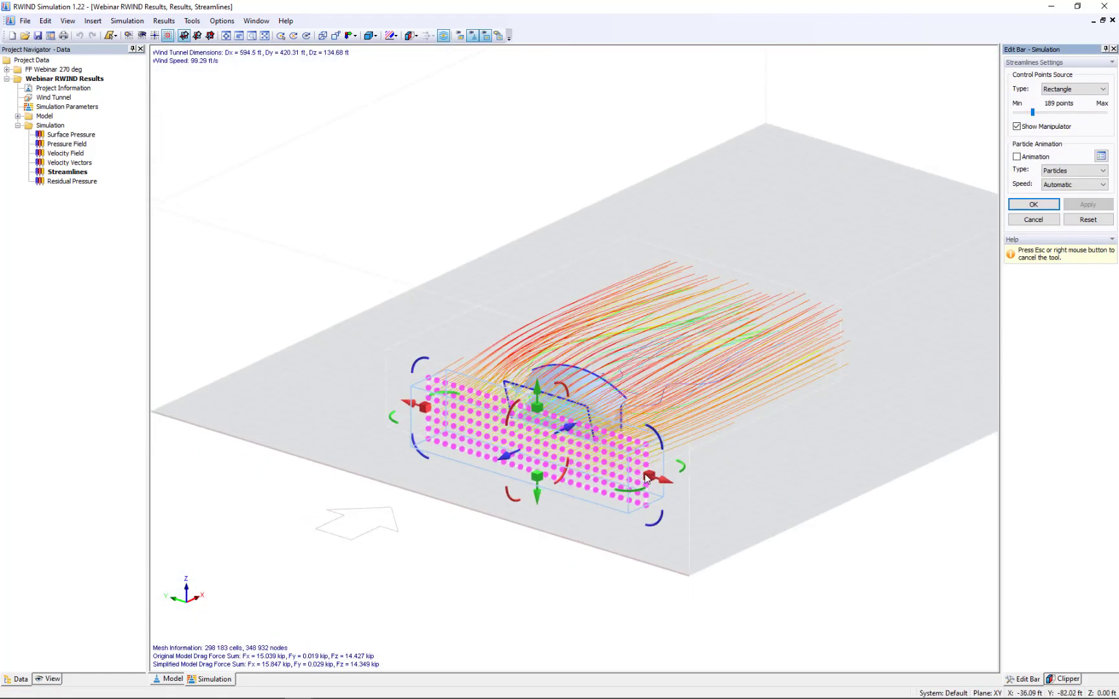
drag(646, 479, 468, 425)
scroll(477, 432, up, 2)
scroll(477, 432, up, 4)
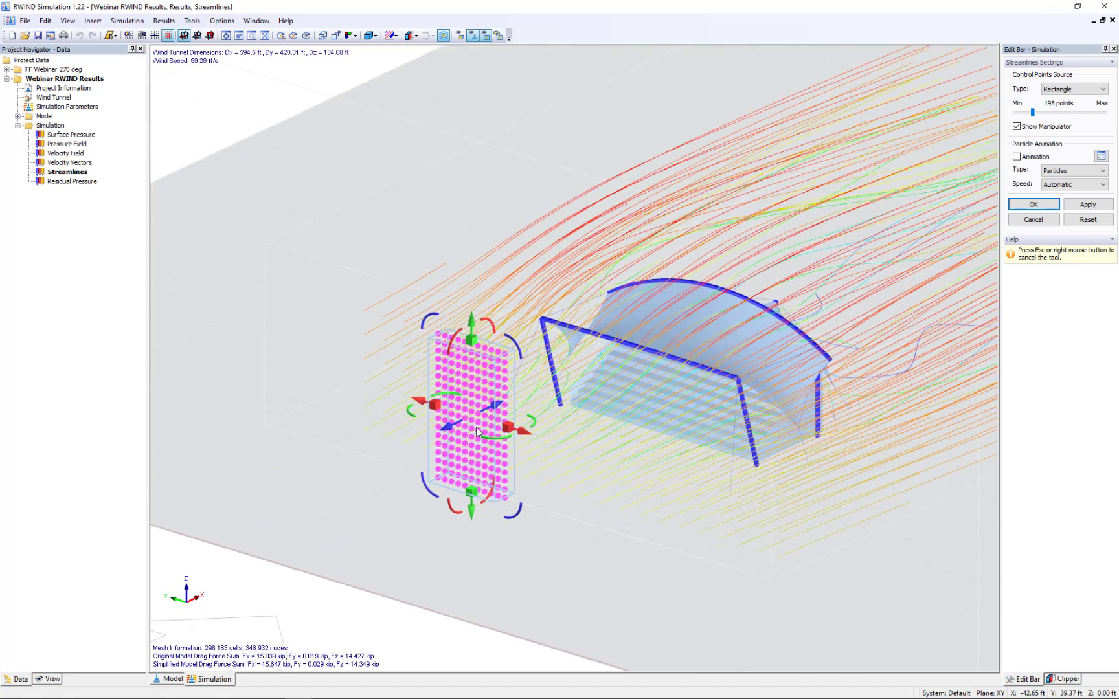
drag(512, 434, 489, 424)
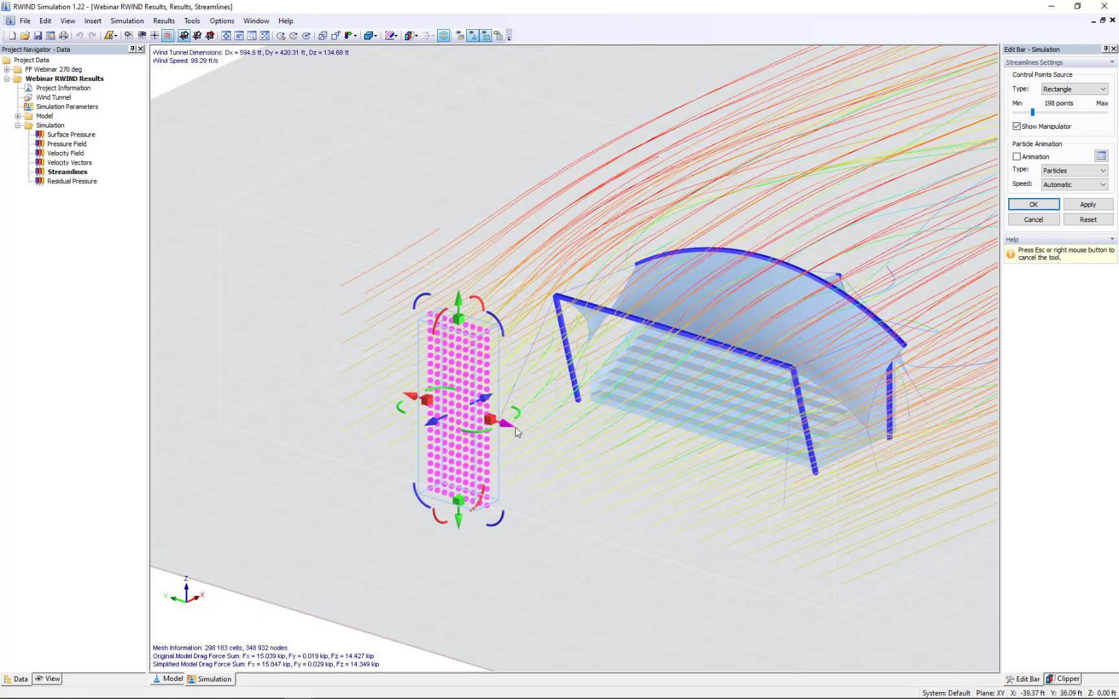
drag(517, 432, 593, 456)
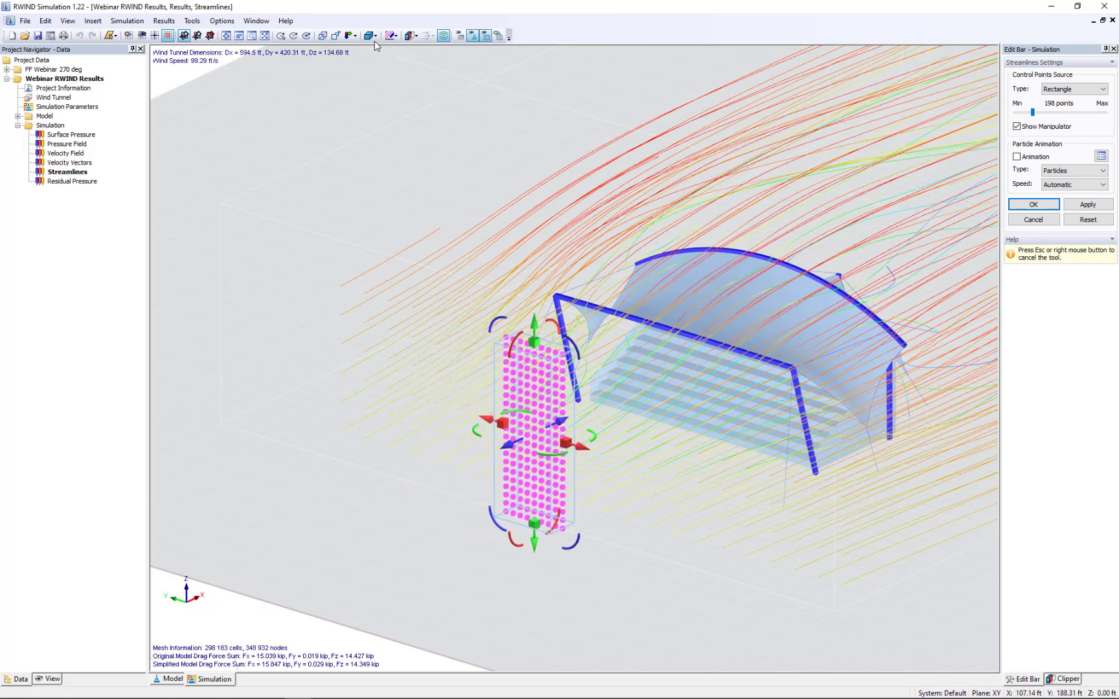
- Centre the streamline source on the canopy in the X-direction view, slightly lower its upper edge, and accept the streamline settings
click(354, 36)
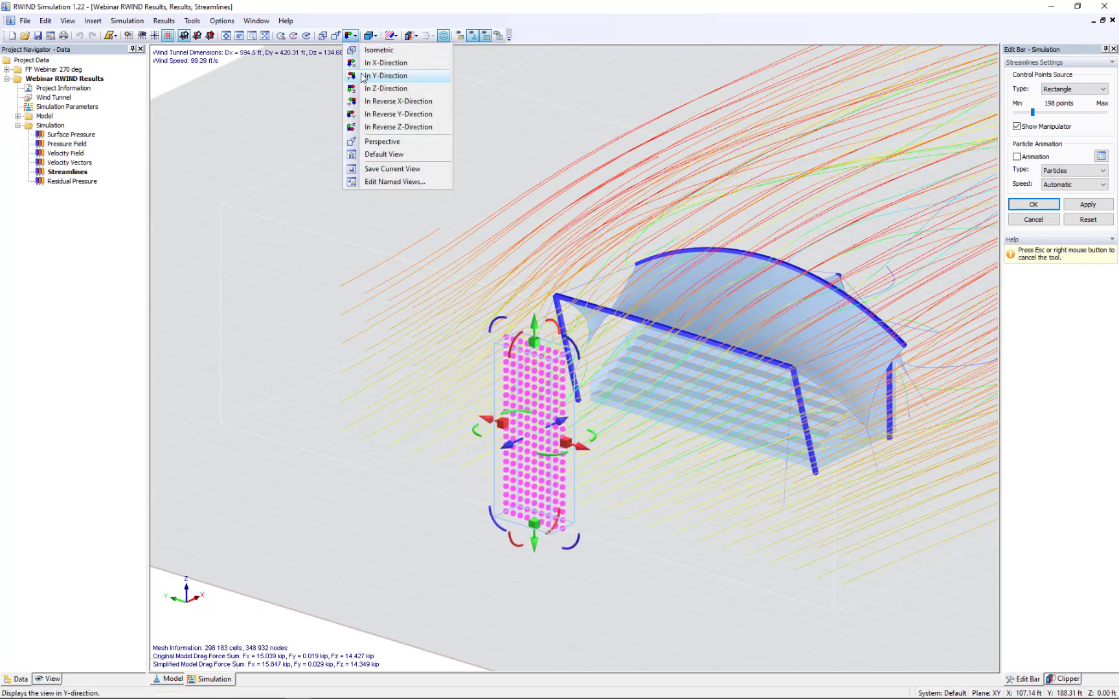
click(365, 75)
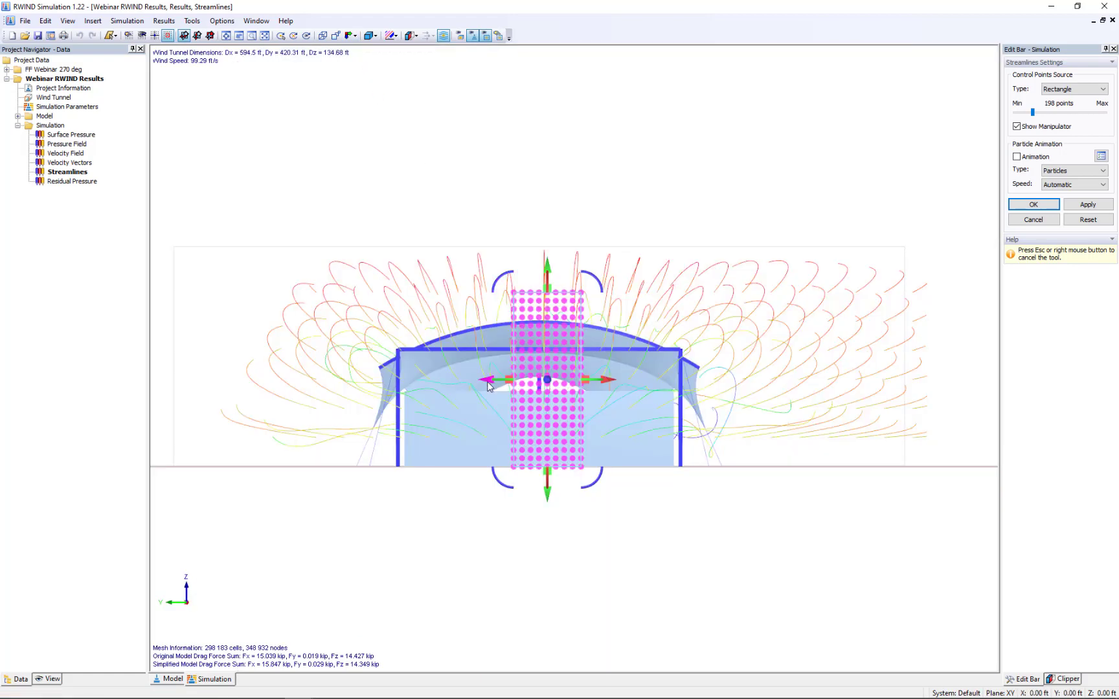
drag(487, 383, 478, 383)
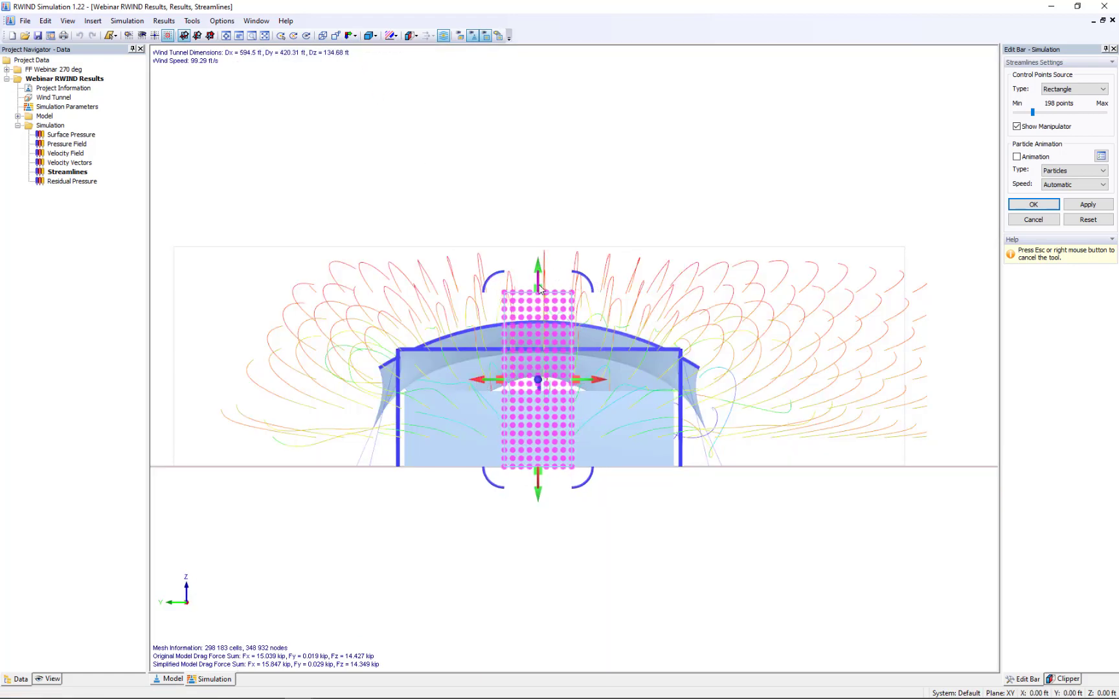
drag(543, 290, 543, 298)
click(1040, 205)
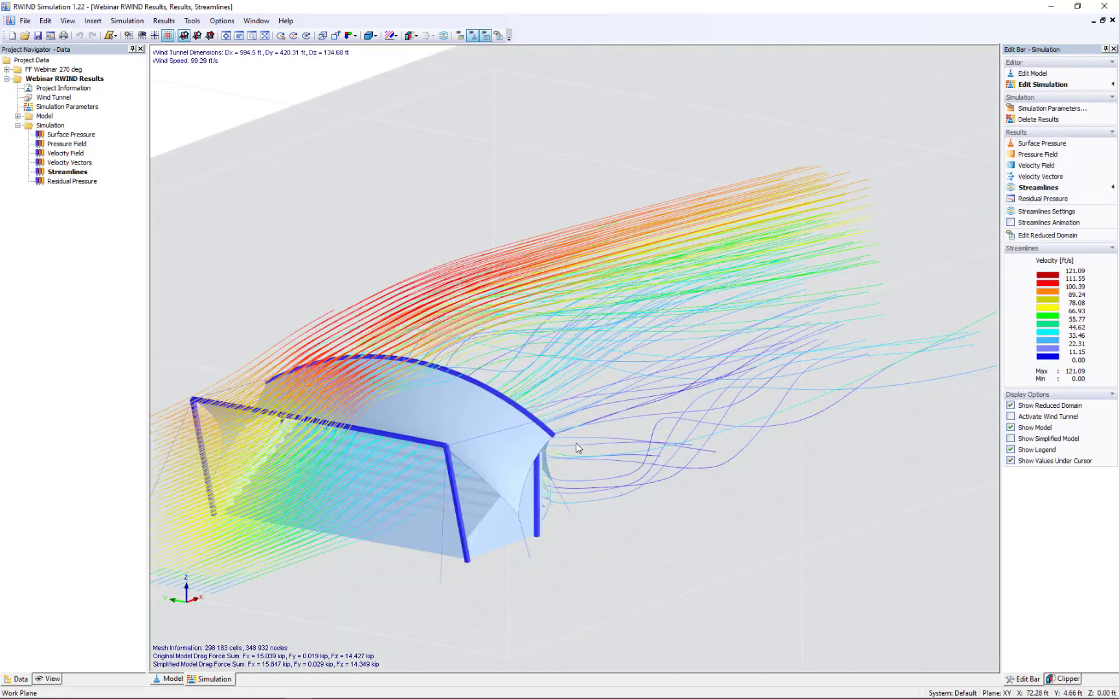
- Examine the velocity streamlines over the canopy and through the gap between the stairs and the fabric from the side
middle_drag(597, 443, 720, 422)
scroll(720, 422, down, 1)
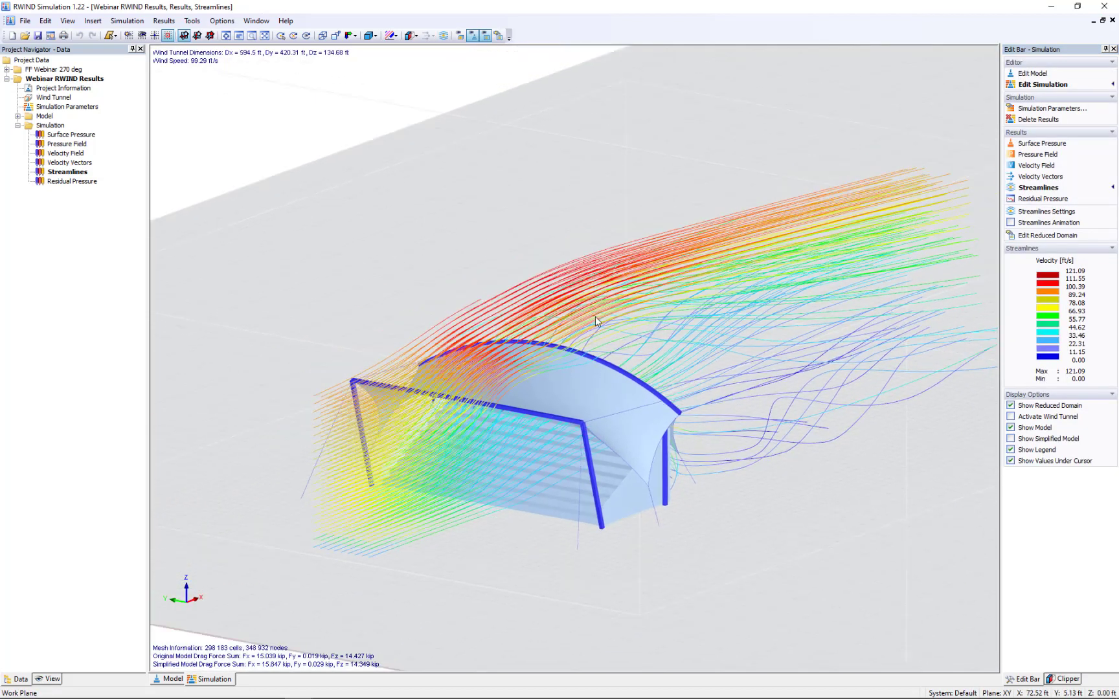
click(356, 36)
click(370, 83)
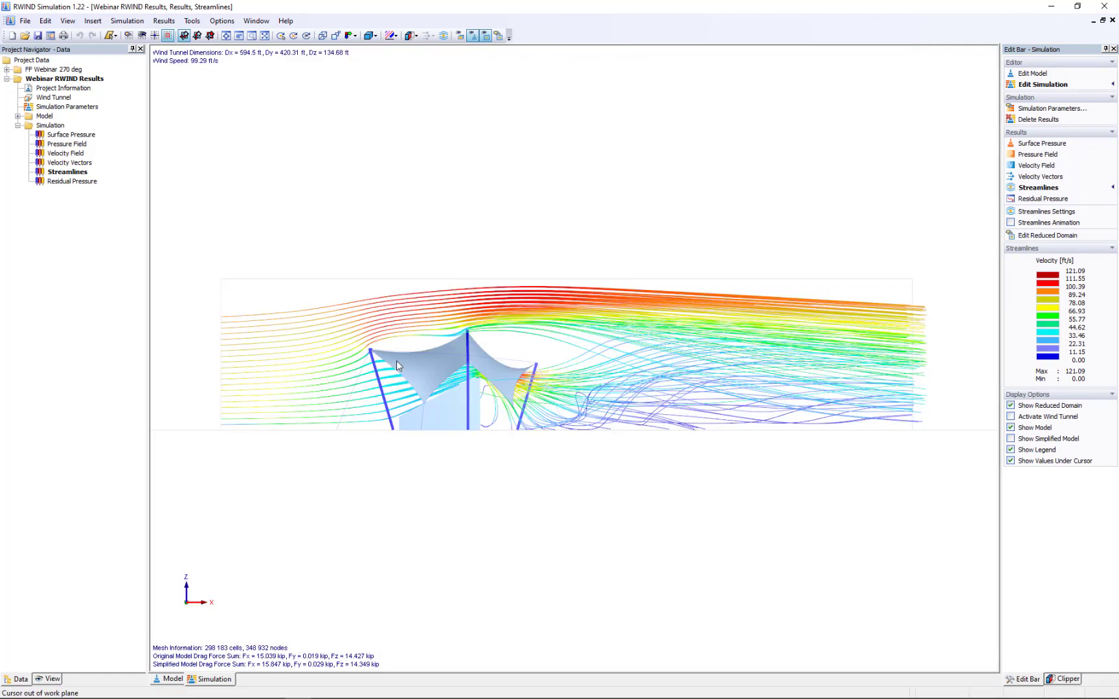
scroll(395, 404, up, 5)
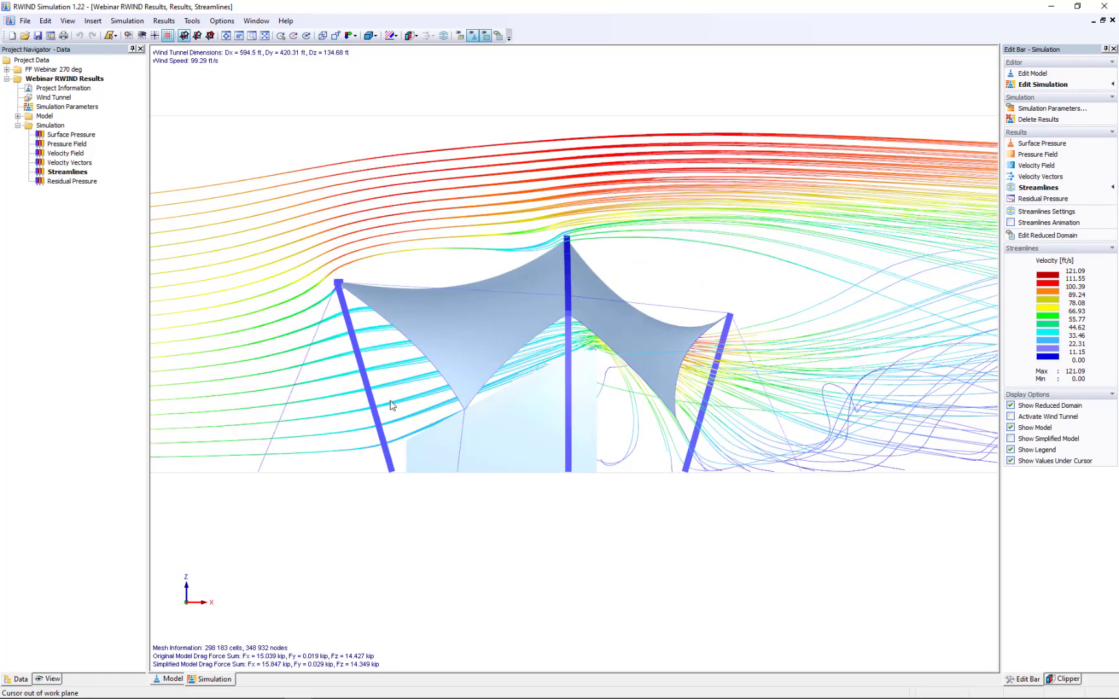
scroll(390, 406, up, 2)
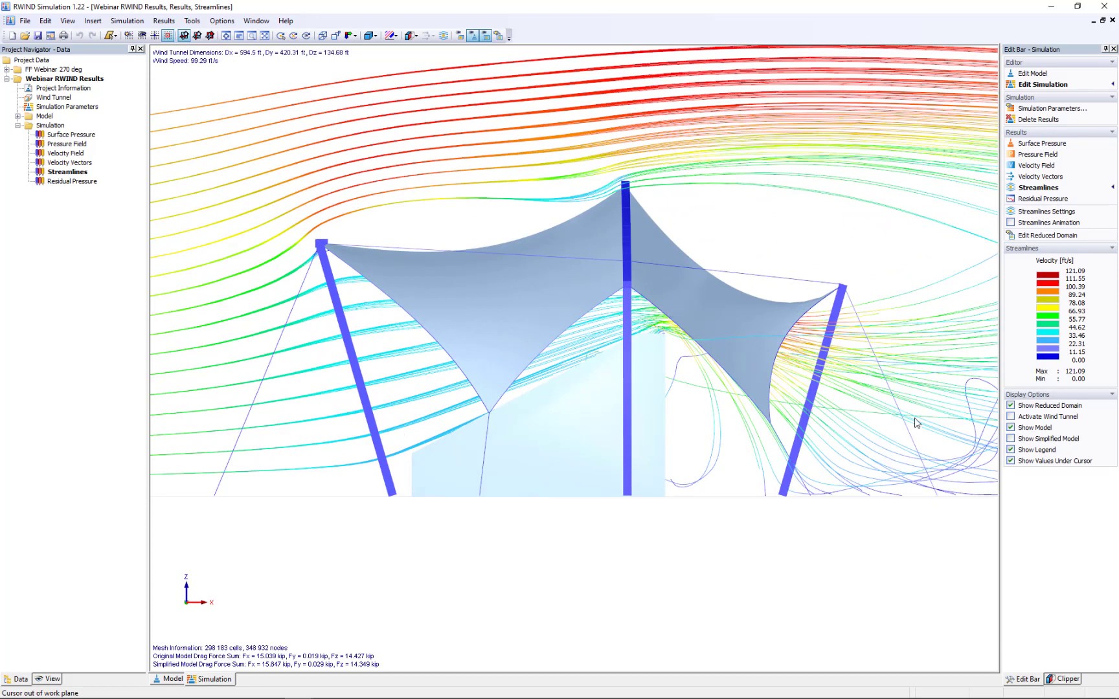
ctrl+middle_drag(743, 437, 837, 432)
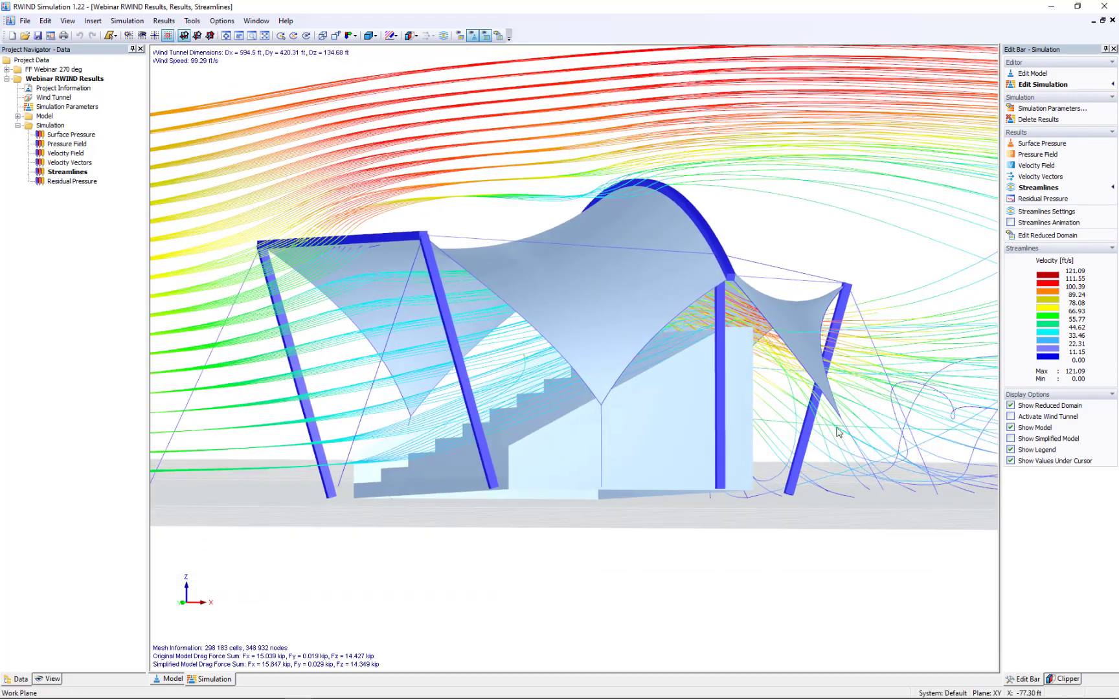
scroll(746, 314, up, 8)
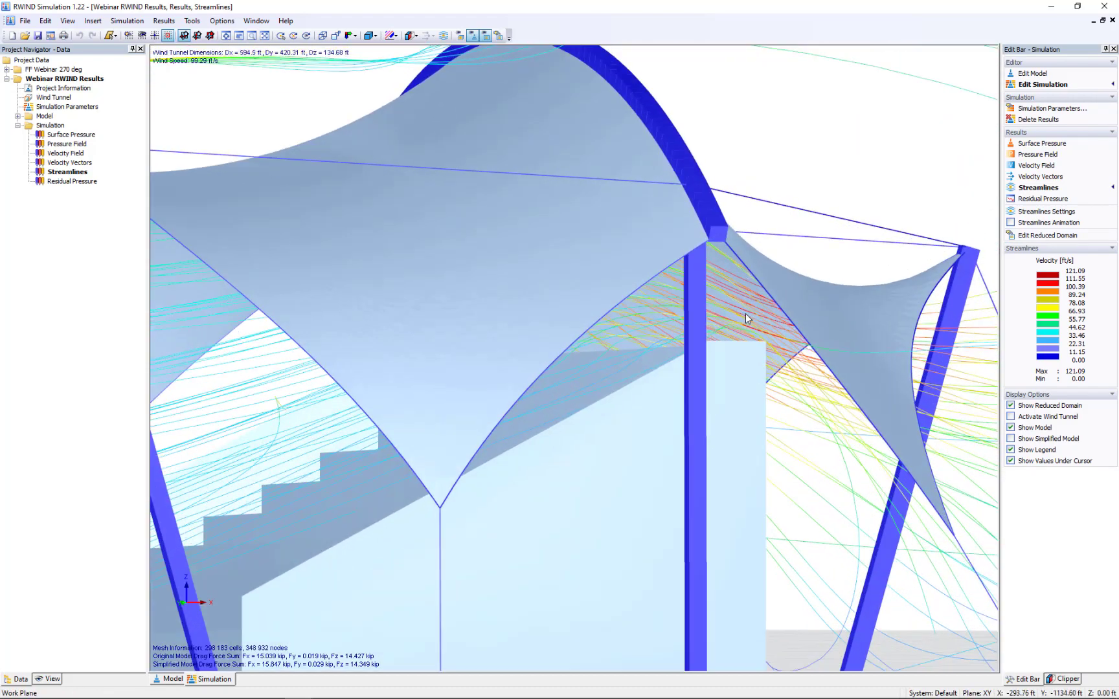
ctrl+middle_drag(746, 314, 690, 297)
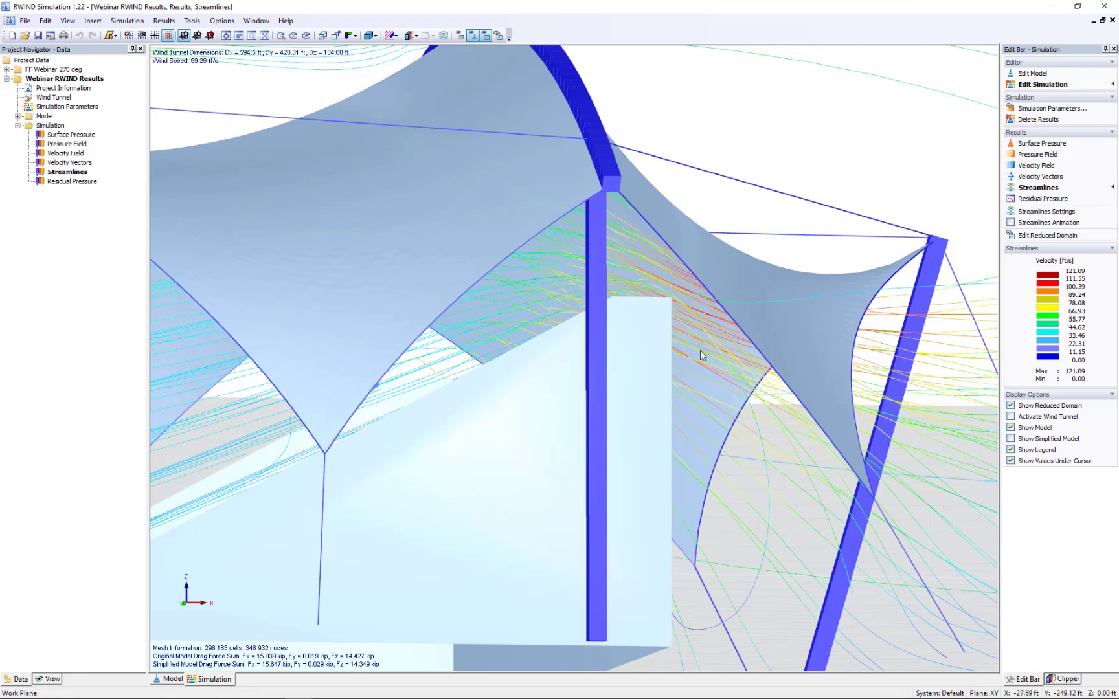
scroll(700, 355, down, 4)
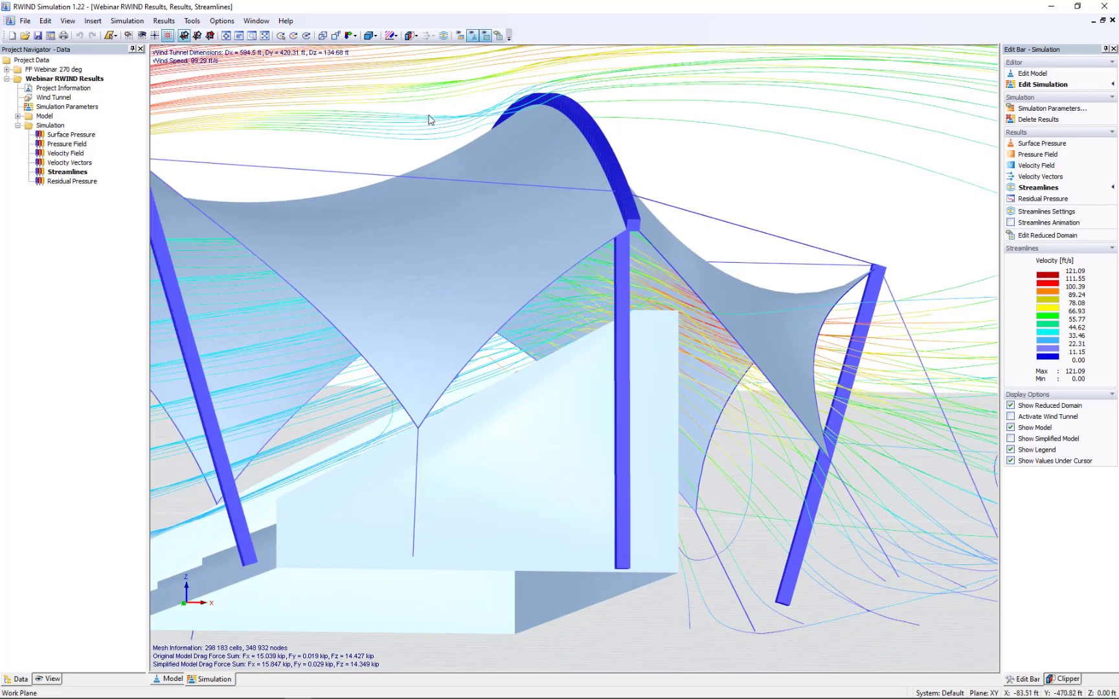
- Return to the side view in the Y-direction and turn on the streamlines animation to watch particles flow past the canopy and stairs
click(354, 38)
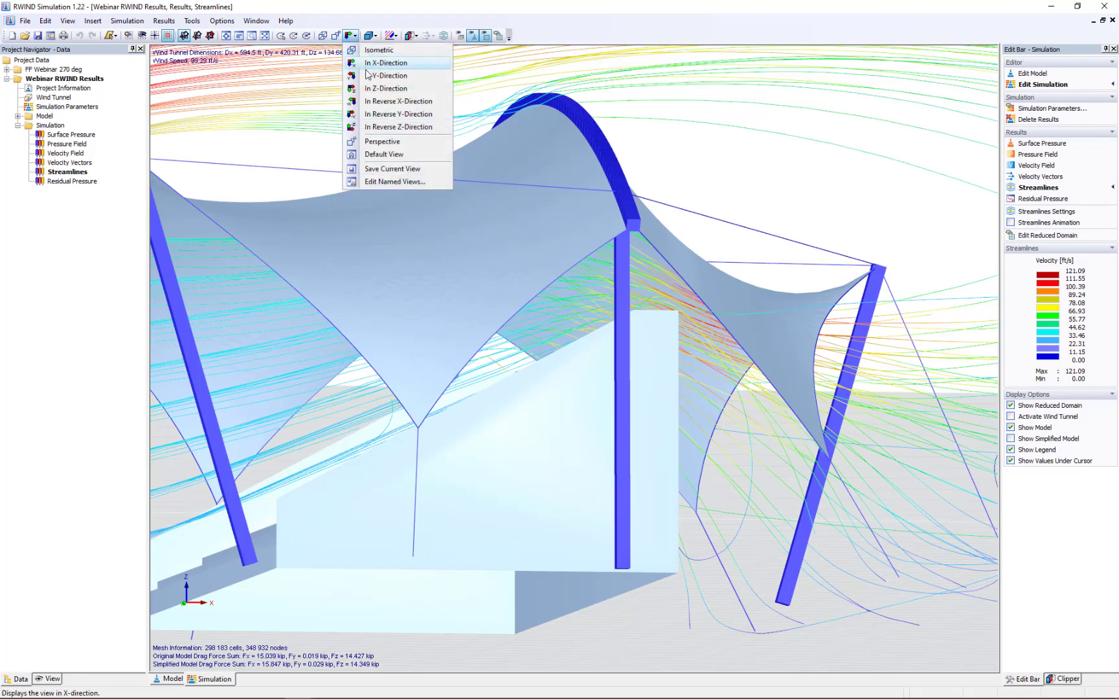
click(386, 63)
scroll(440, 402, up, 5)
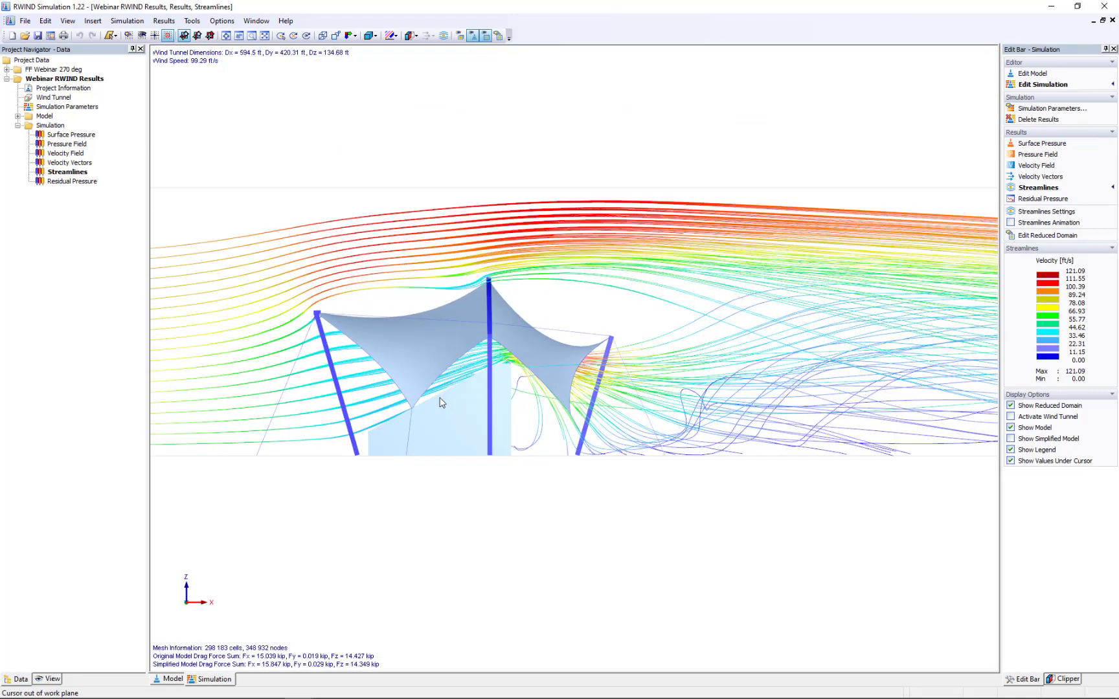
click(1011, 223)
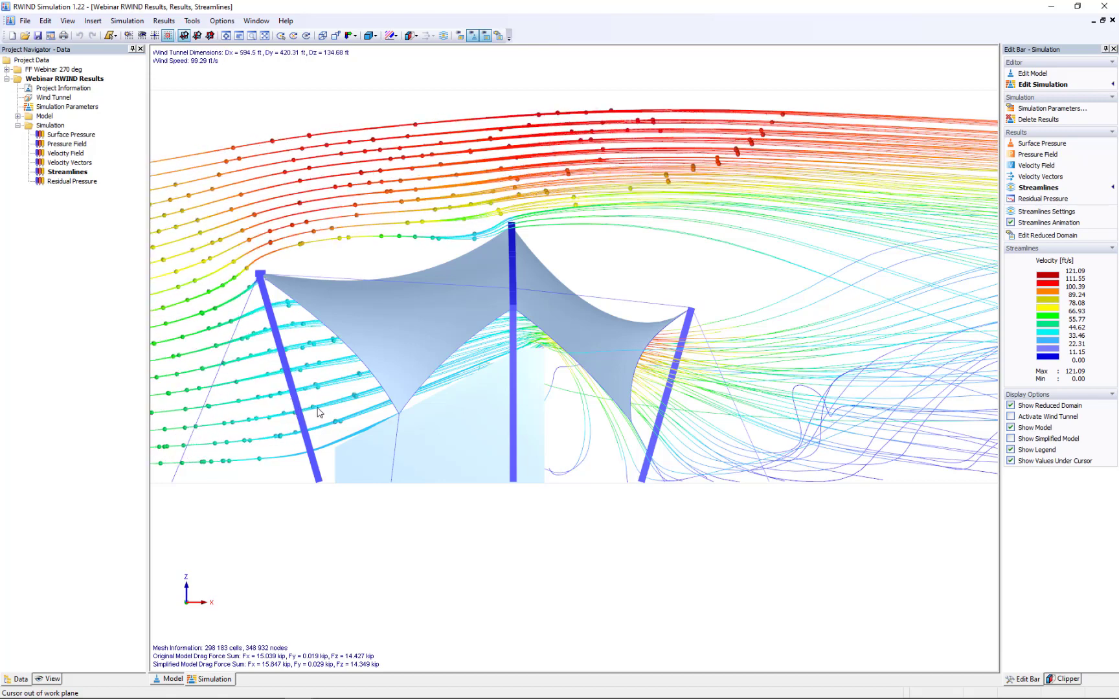
scroll(321, 407, up, 1)
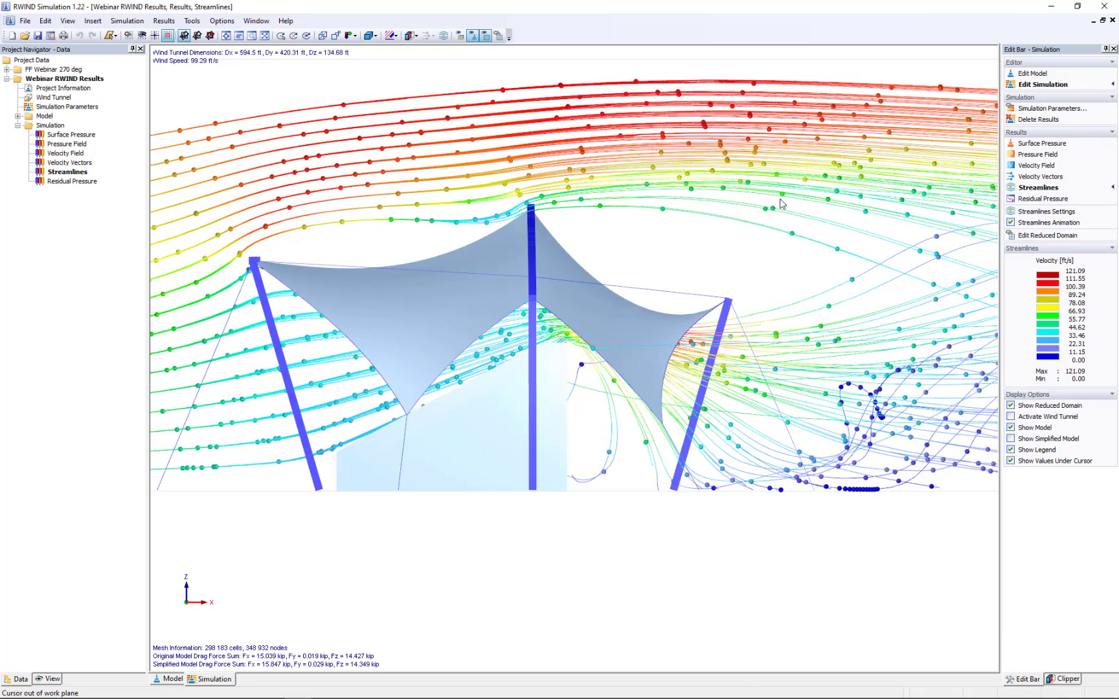
- Display the surface pressure results and inspect the canopy and stairs from an angled front view
click(1029, 147)
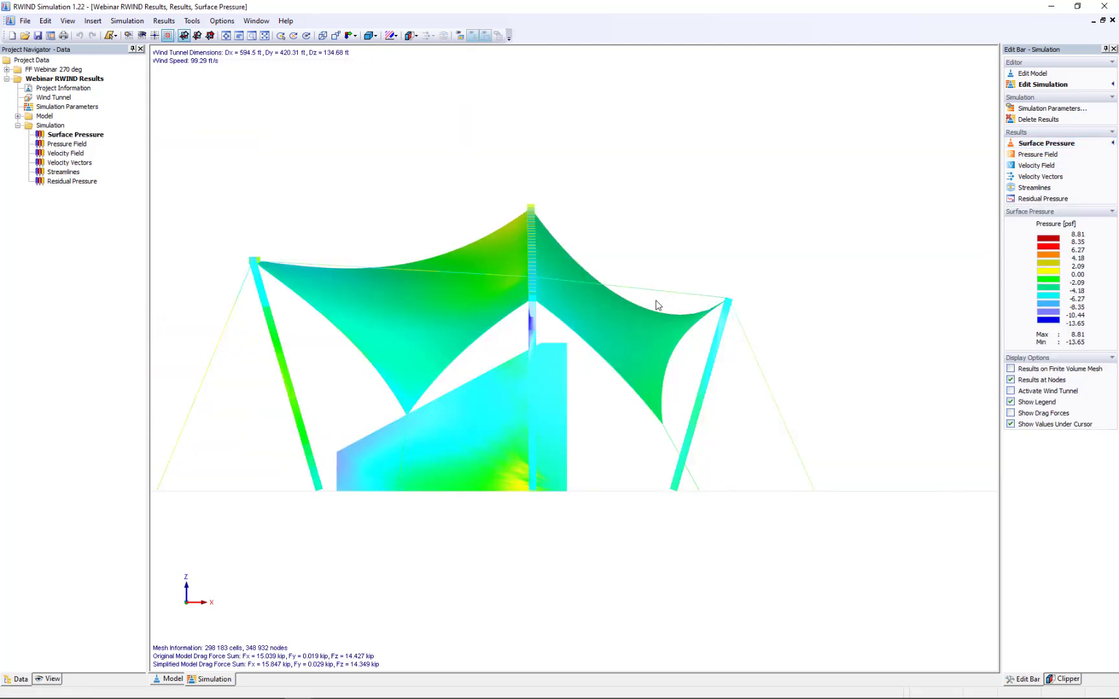
ctrl+middle_drag(324, 363, 809, 328)
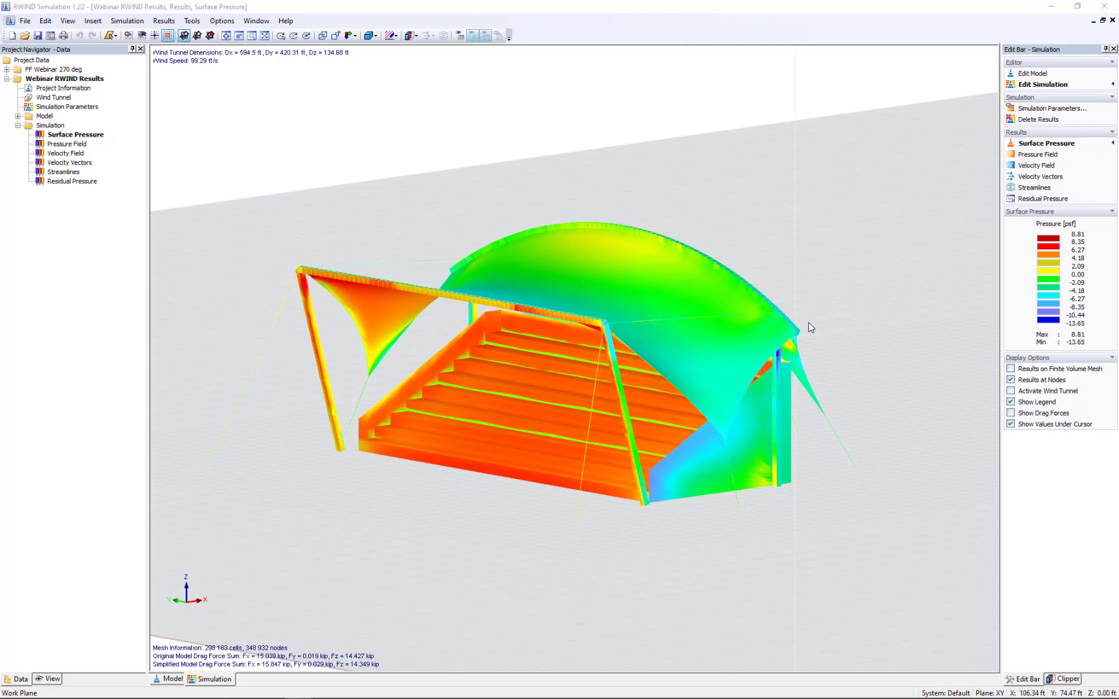
- Switch to the PowerPoint slide show of the FF and CFD Webinar and advance to the More Information slide
key(super+Tab)
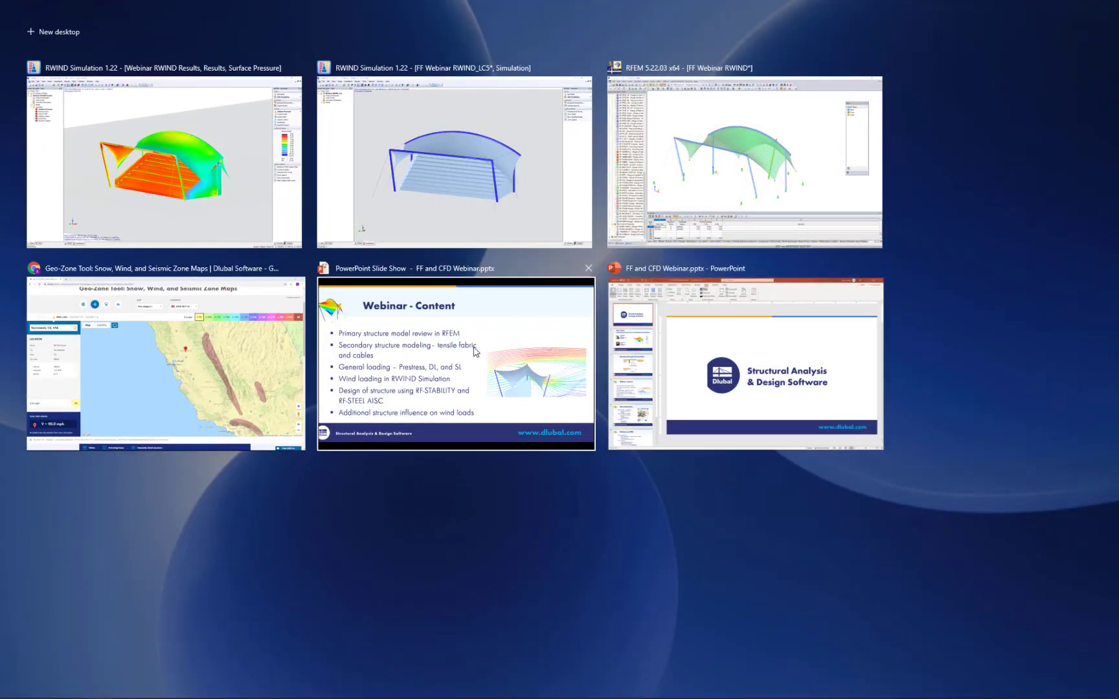
click(474, 350)
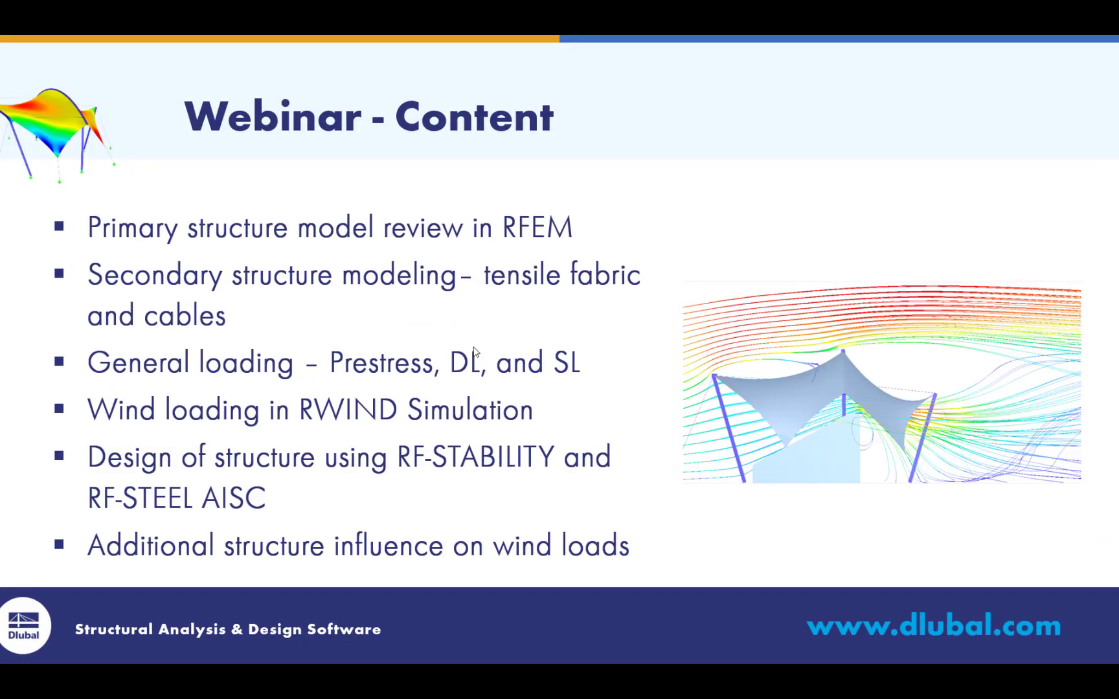
click(474, 349)
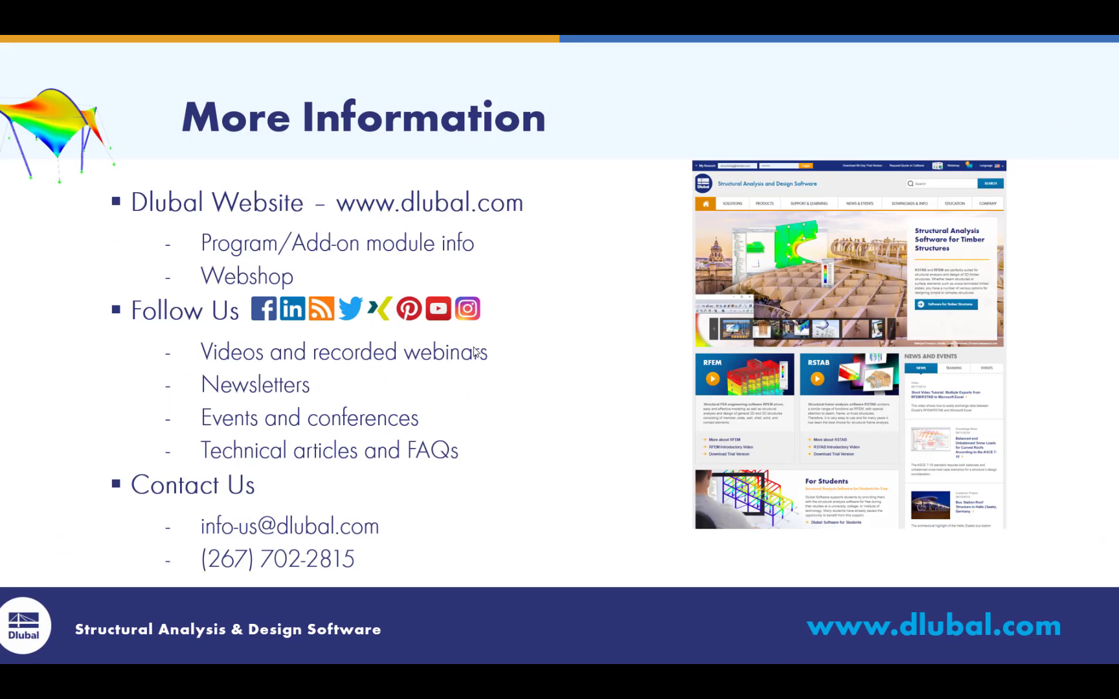